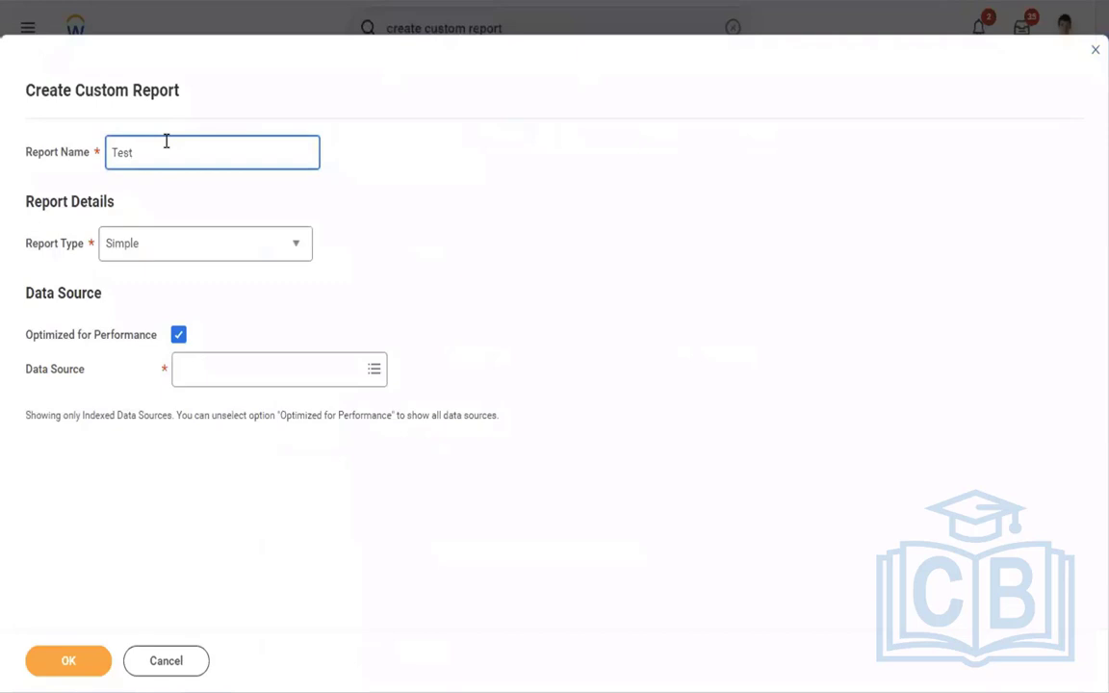
# Name the custom report "Test - Union Fees eligible Employees" and set its report type to Advanced
pyautogui.write('- Union Fees eligible Employees')
pyautogui.click(167, 247)
pyautogui.click(167, 247)
pyautogui.click(166, 248)
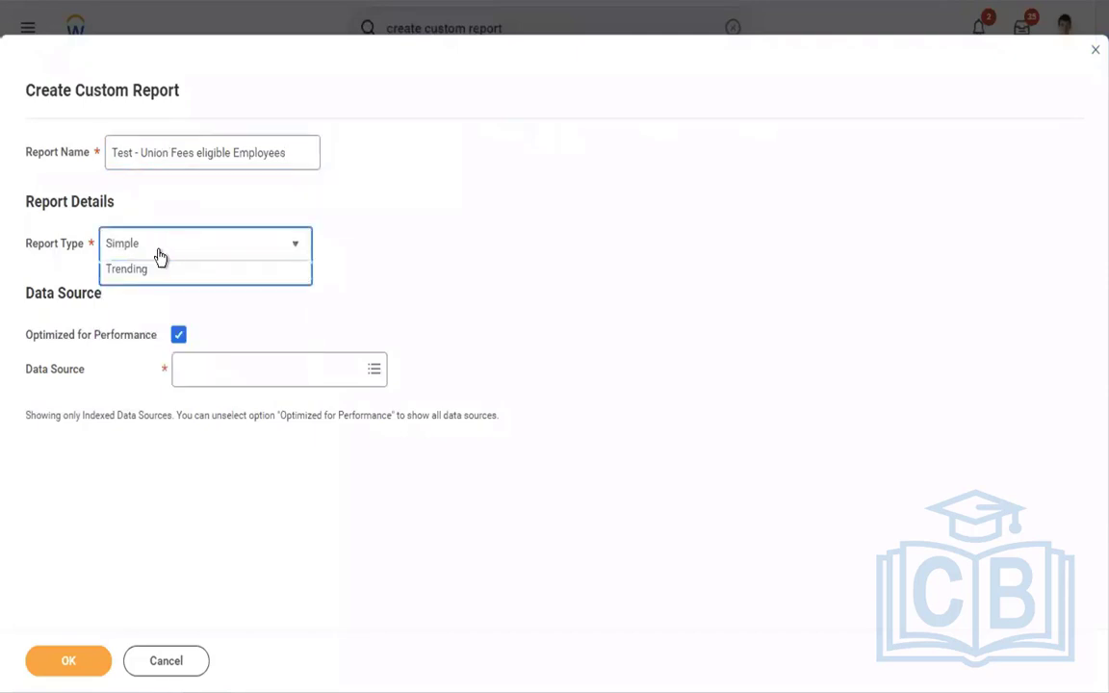
pyautogui.click(149, 308)
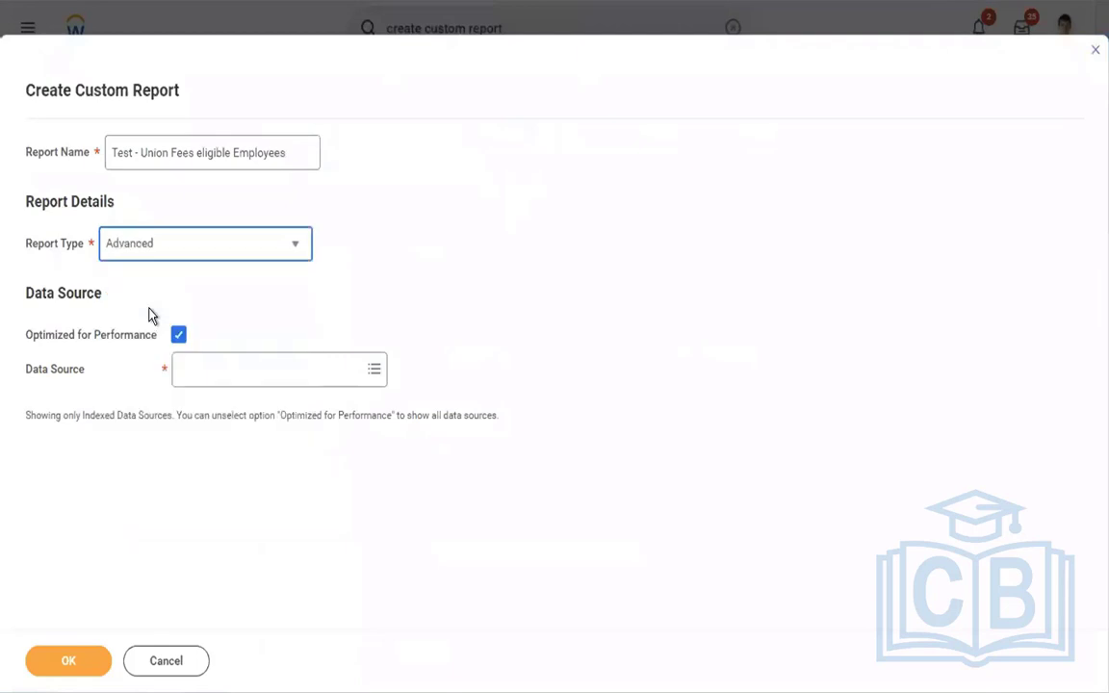
# Disable Optimized for Performance, choose All Active Employees as the data source, and create the report
pyautogui.click(178, 370)
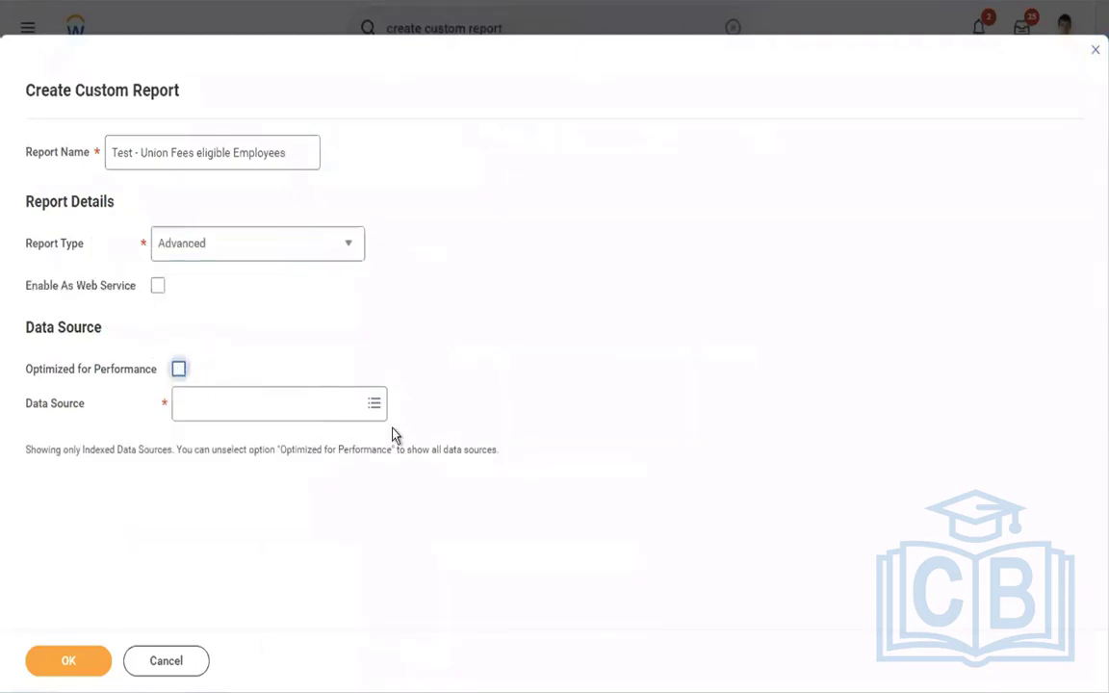
pyautogui.click(234, 430)
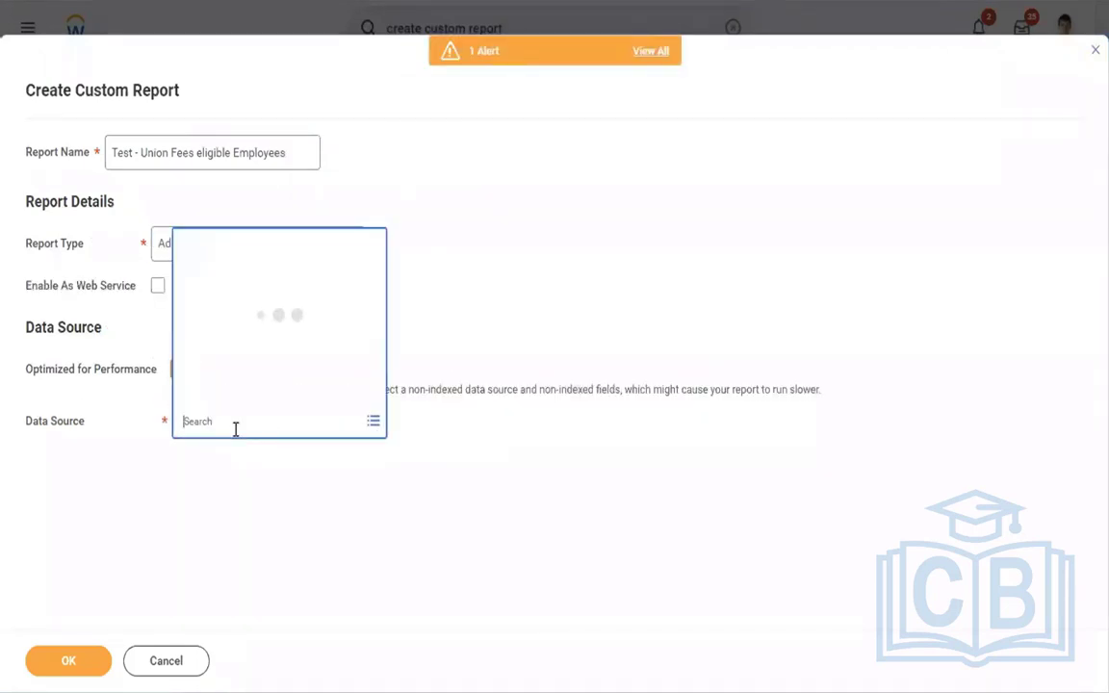
pyautogui.write('all activ')
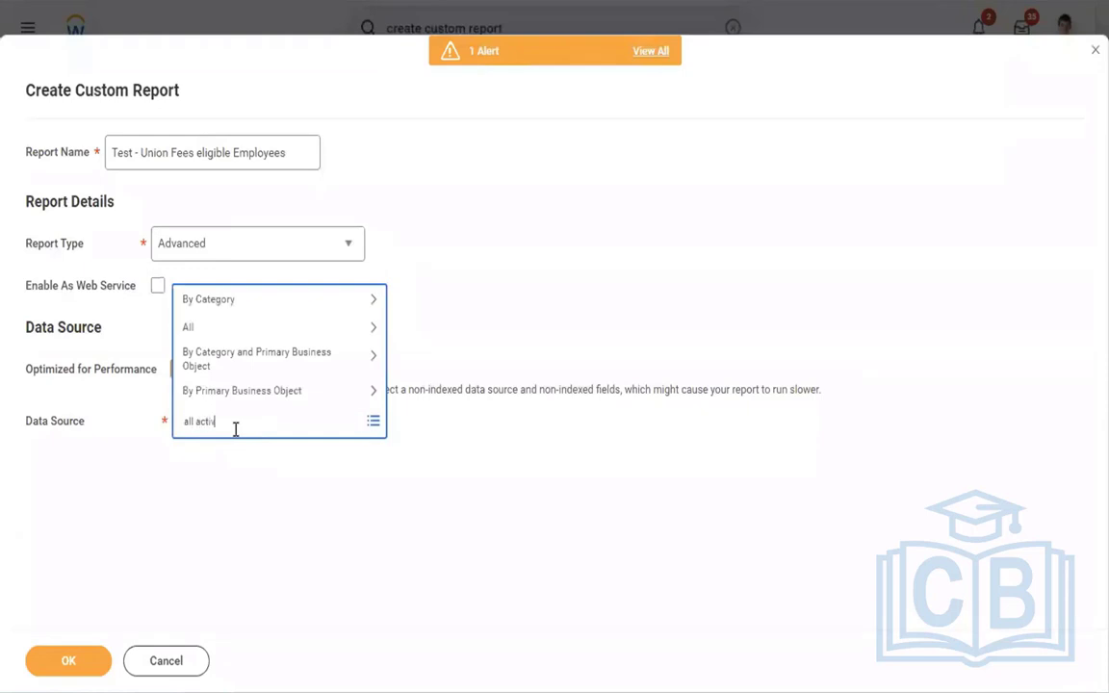
pyautogui.write('e')
pyautogui.press('Return')
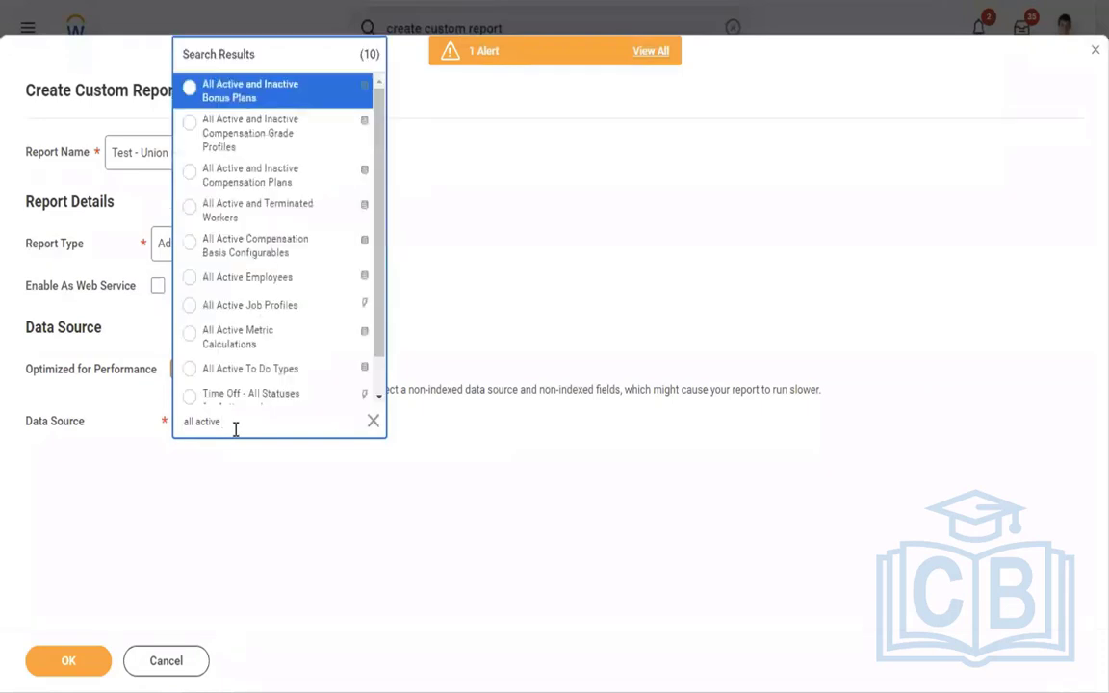
pyautogui.click(232, 287)
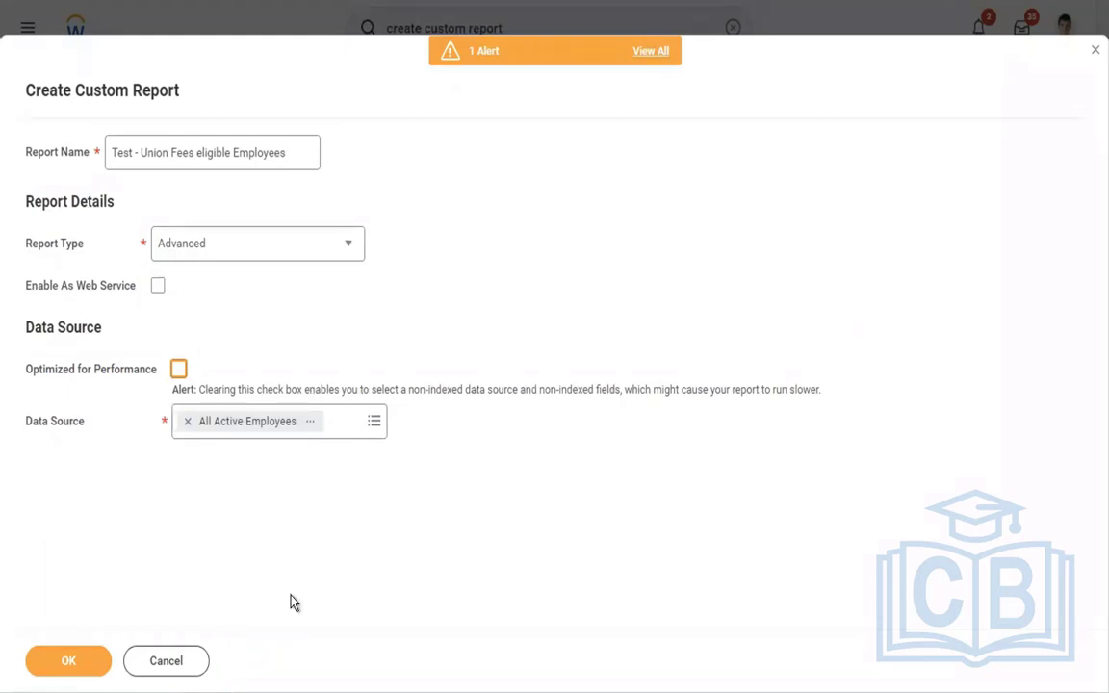
pyautogui.click(59, 661)
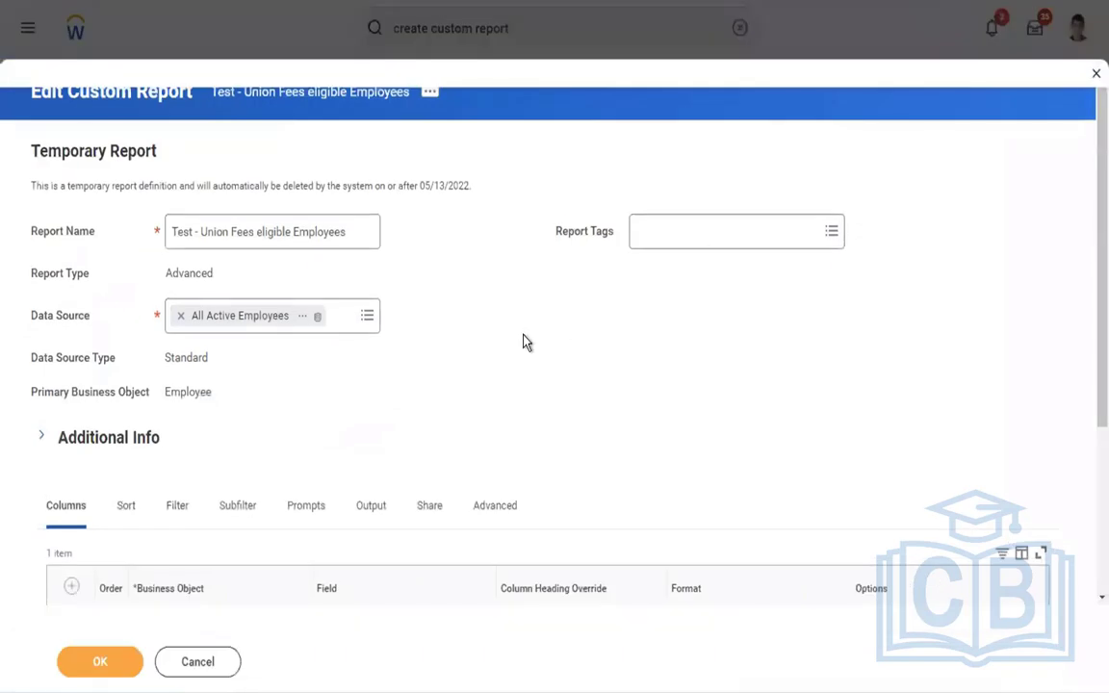
# Set the first report column's field to Employee ID and add a second column row for the Employee object
pyautogui.scroll(-3, 523, 342)
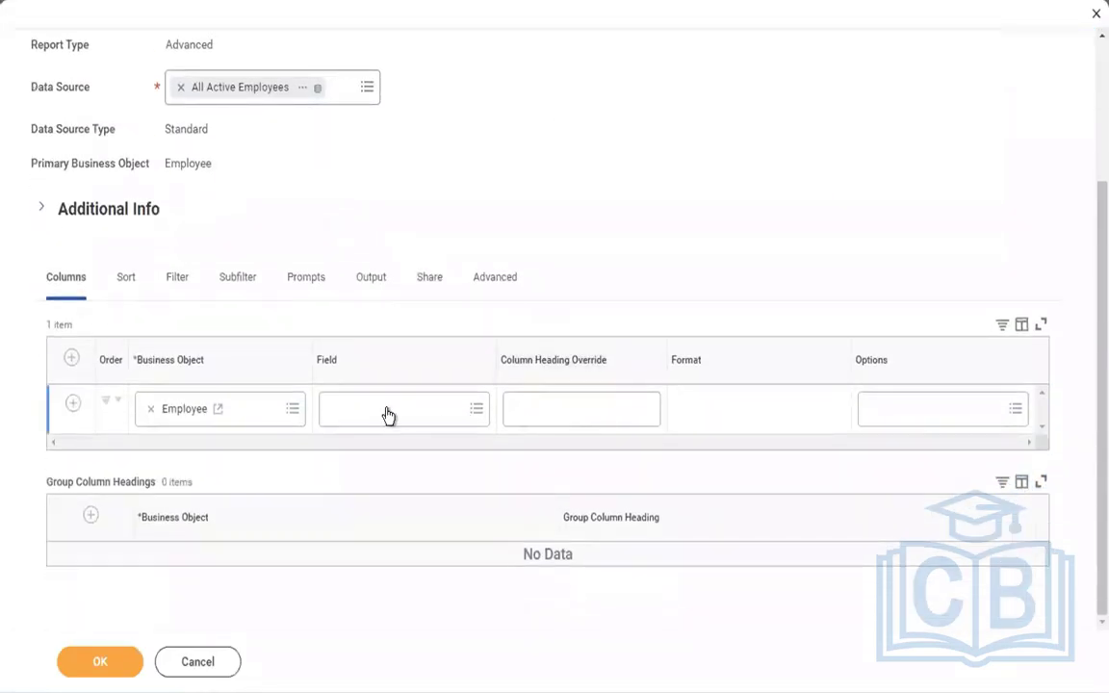
pyautogui.click(386, 414)
pyautogui.write('em')
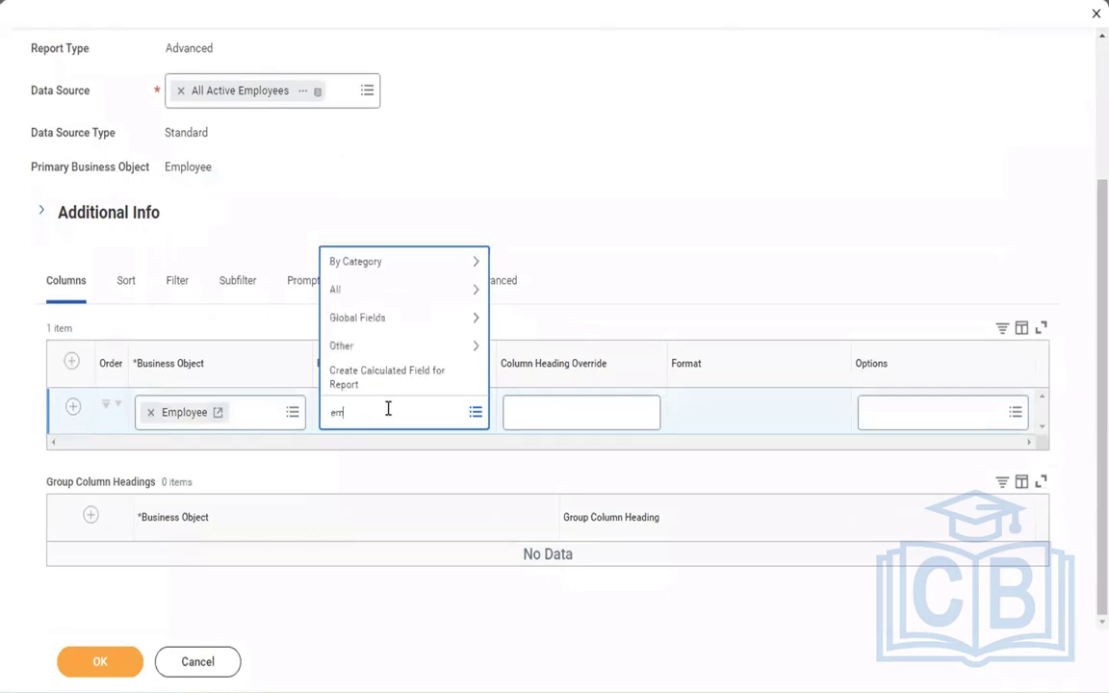
pyautogui.write('ployee id')
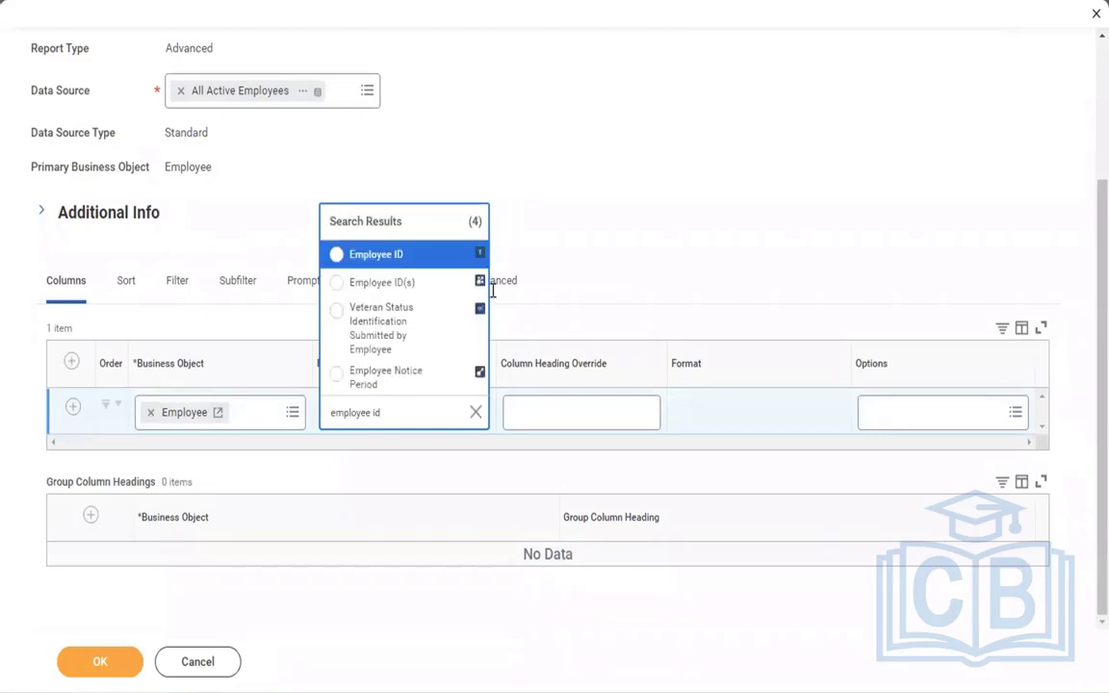
pyautogui.click(424, 256)
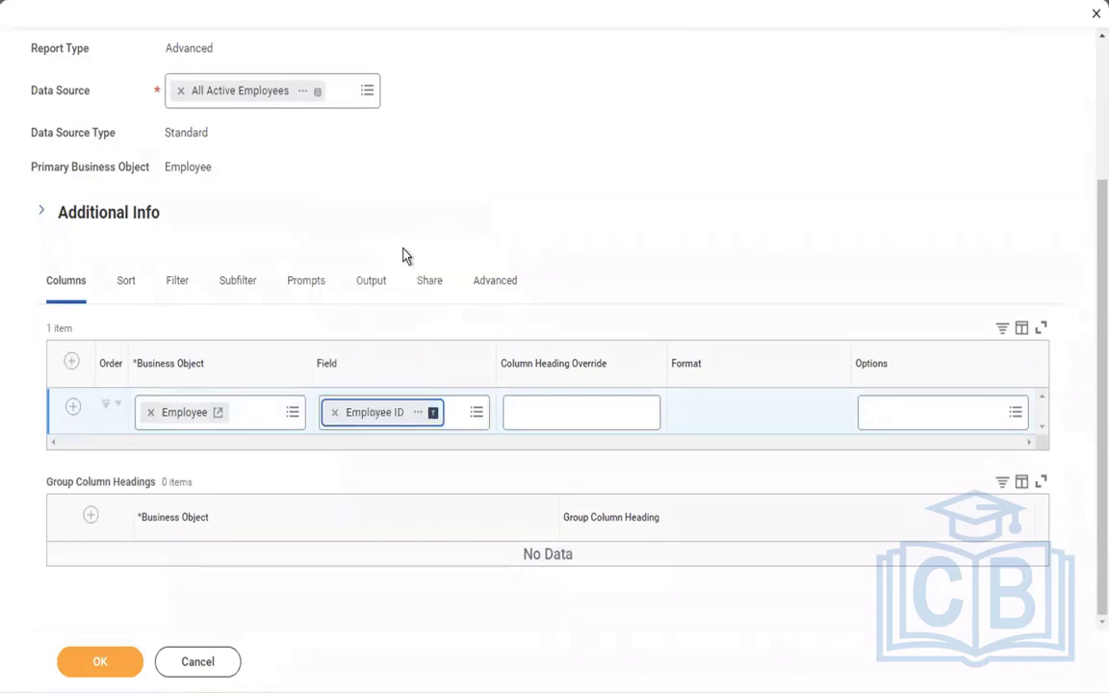
pyautogui.click(74, 407)
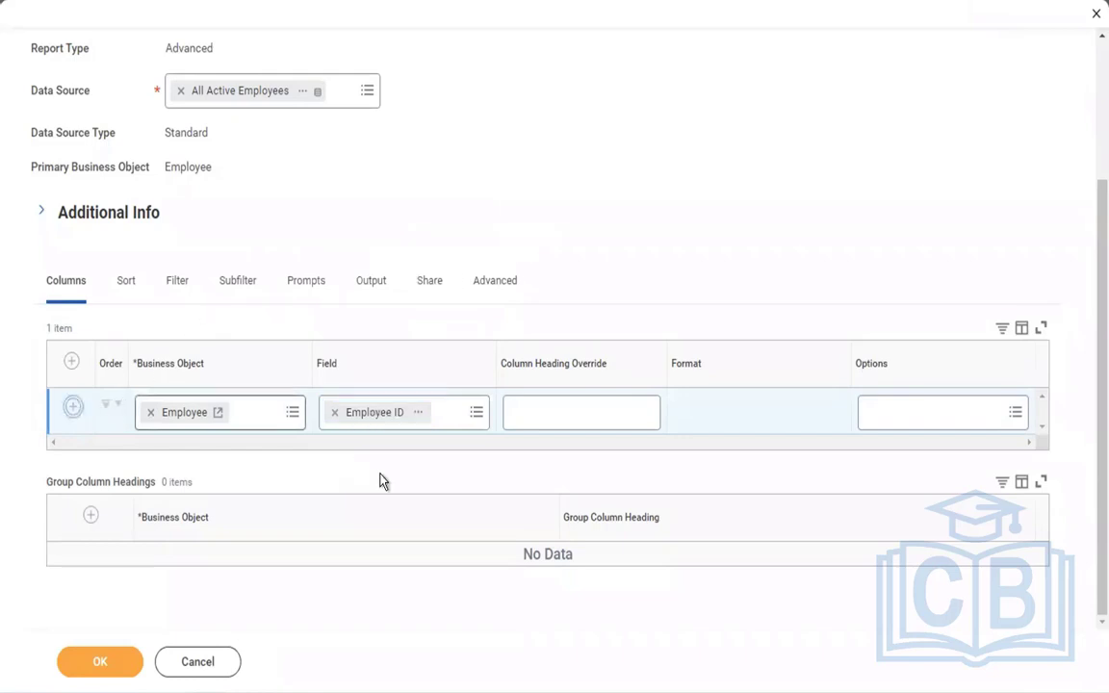
pyautogui.press('Return')
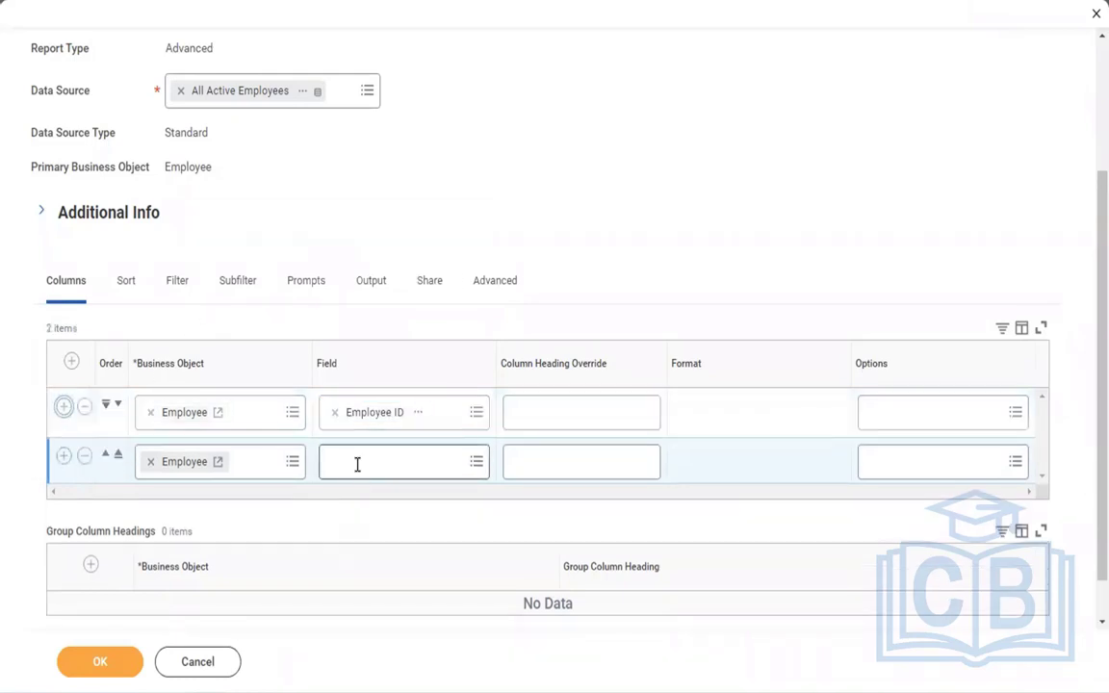
pyautogui.click(357, 464)
pyautogui.write('empl')
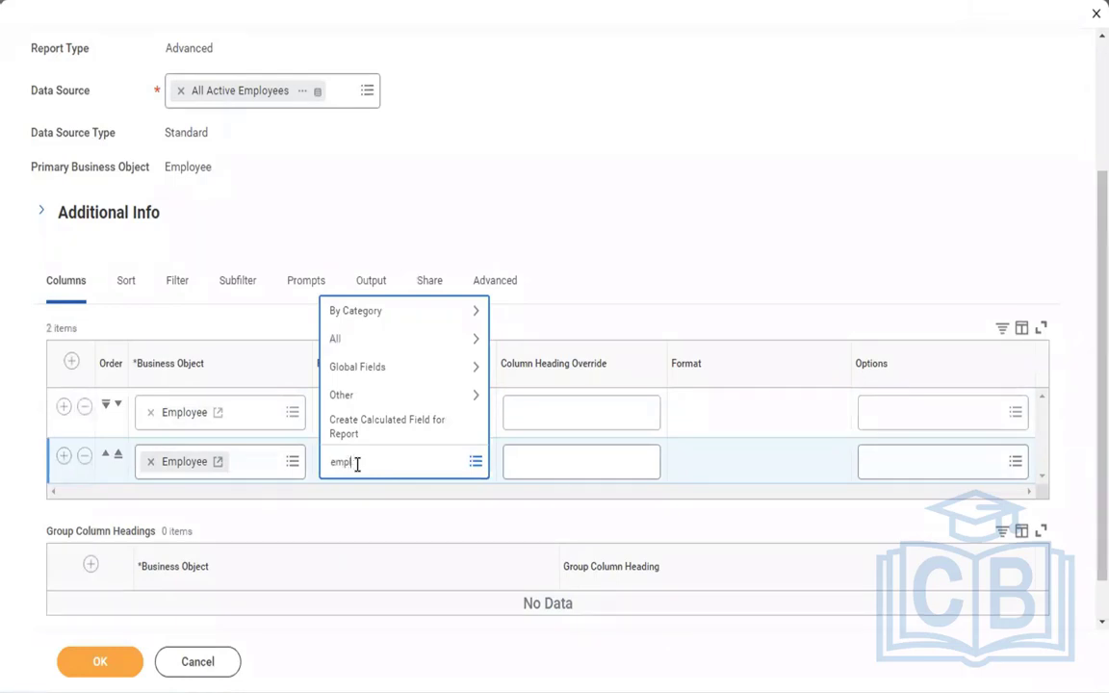
pyautogui.write('oyee full name')
pyautogui.press('Return')
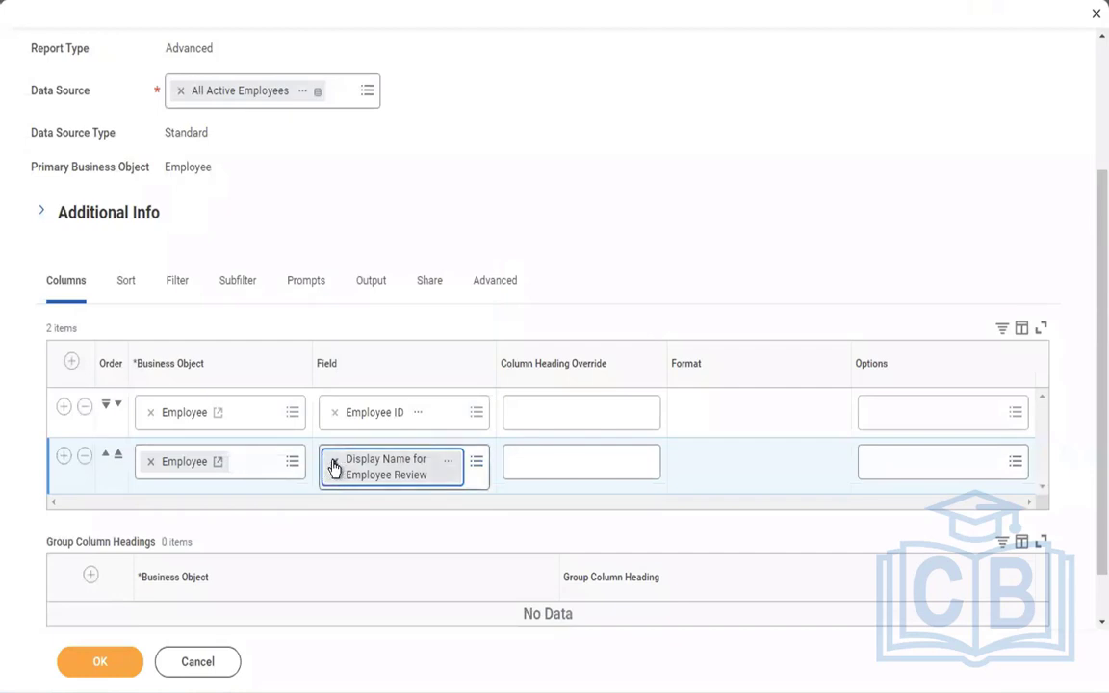
pyautogui.click(334, 464)
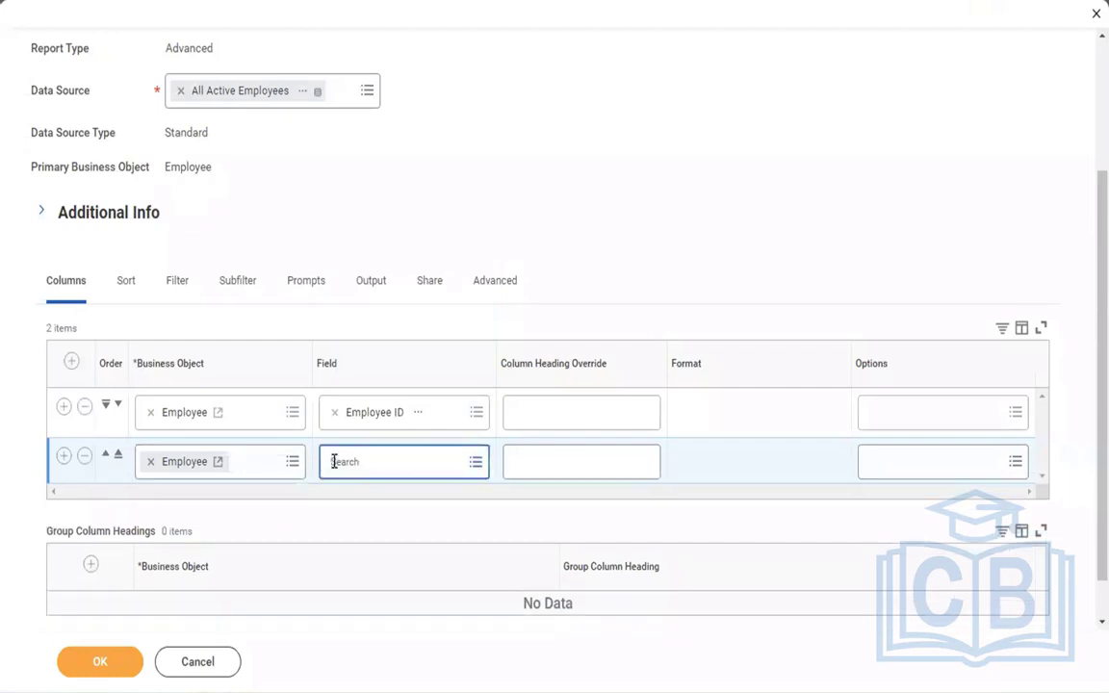
# Set the second report column's field to Full Legal Name
pyautogui.write('full name')
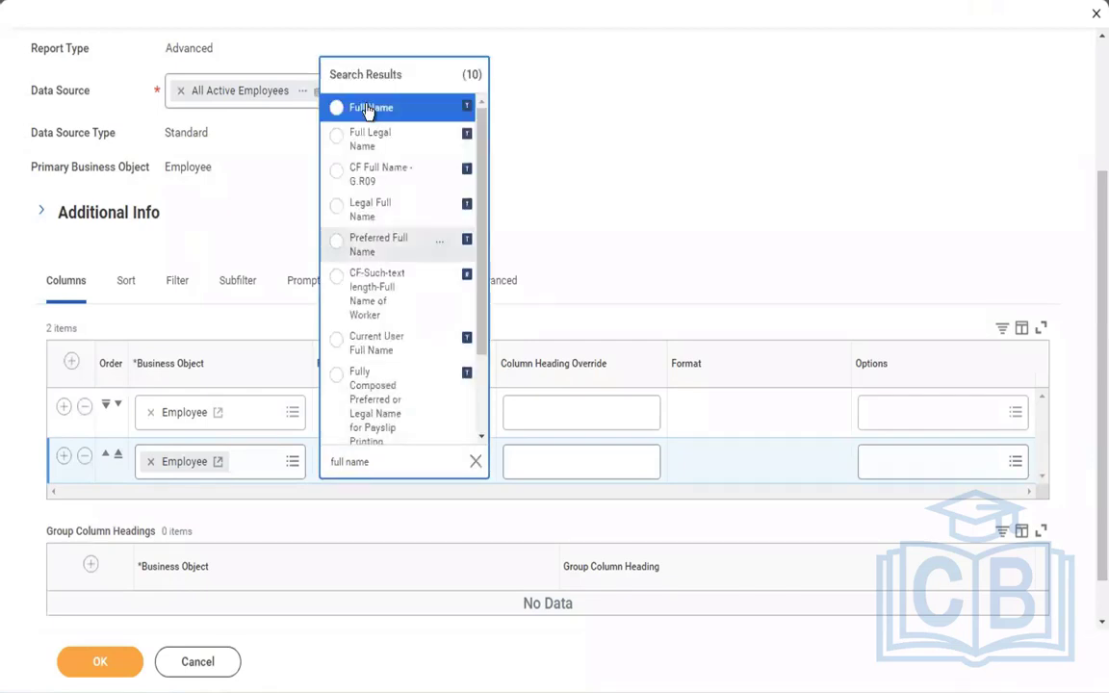
pyautogui.click(370, 113)
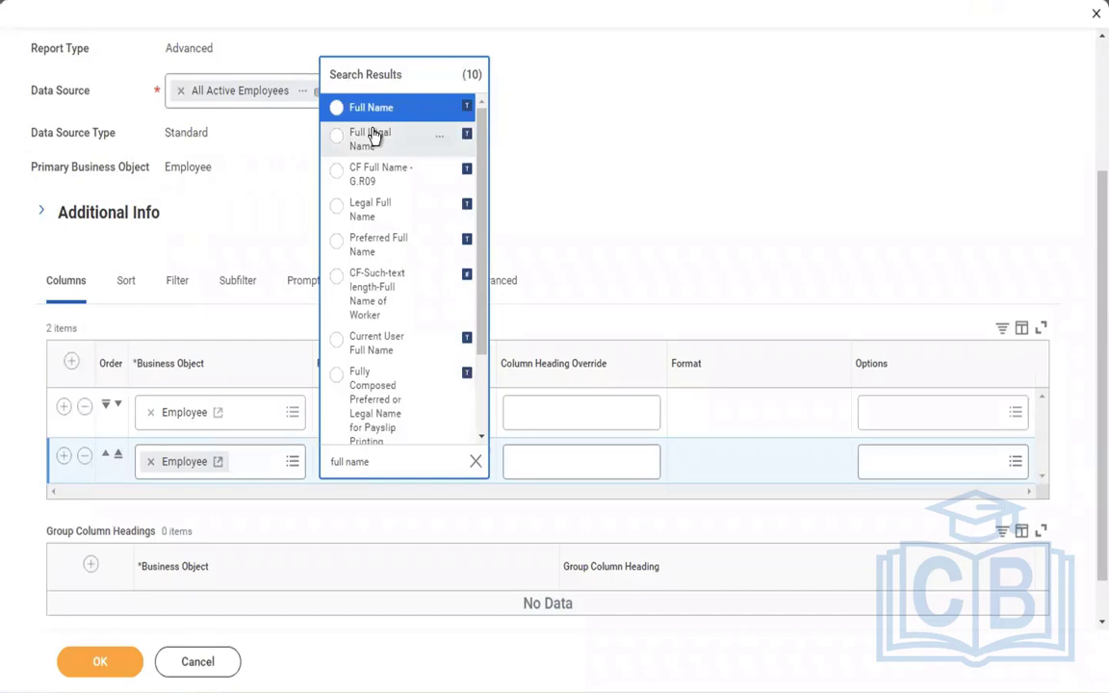
pyautogui.click(278, 209)
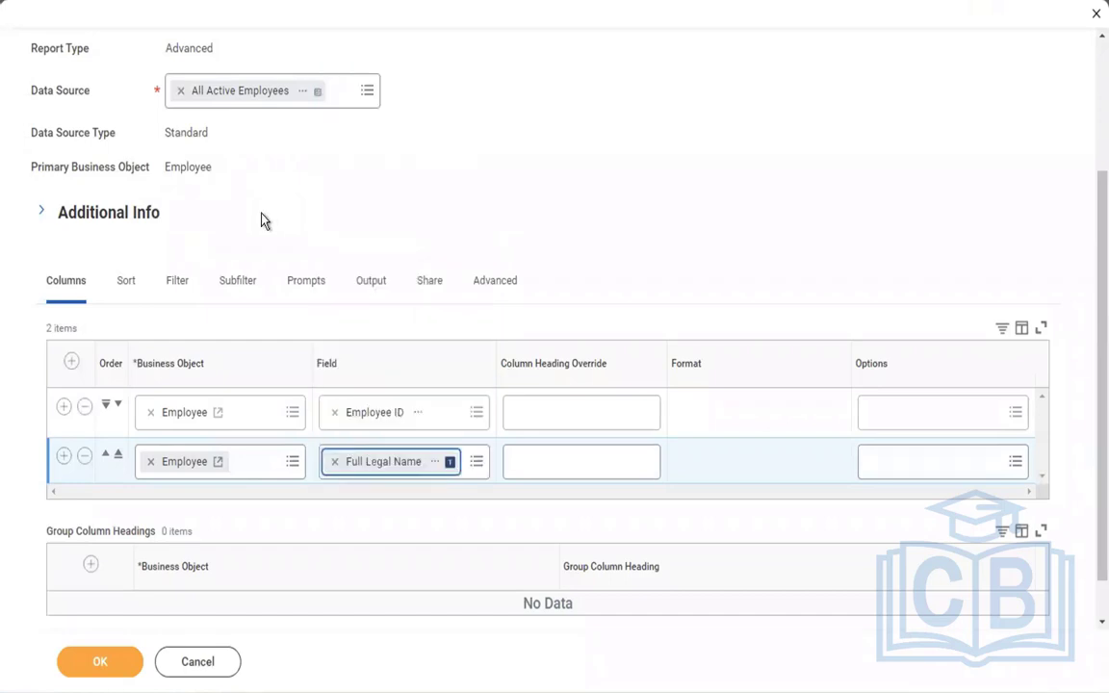
# Add a third report column on the Employee object with the Location field
pyautogui.click(64, 457)
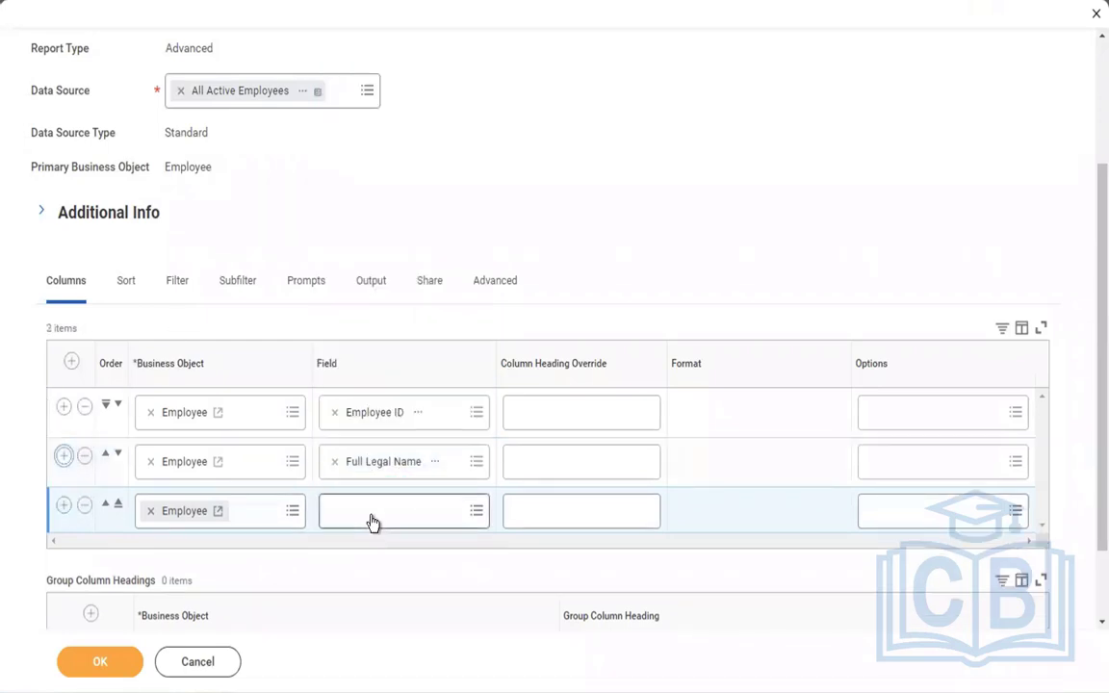
pyautogui.click(373, 520)
pyautogui.write('locatio')
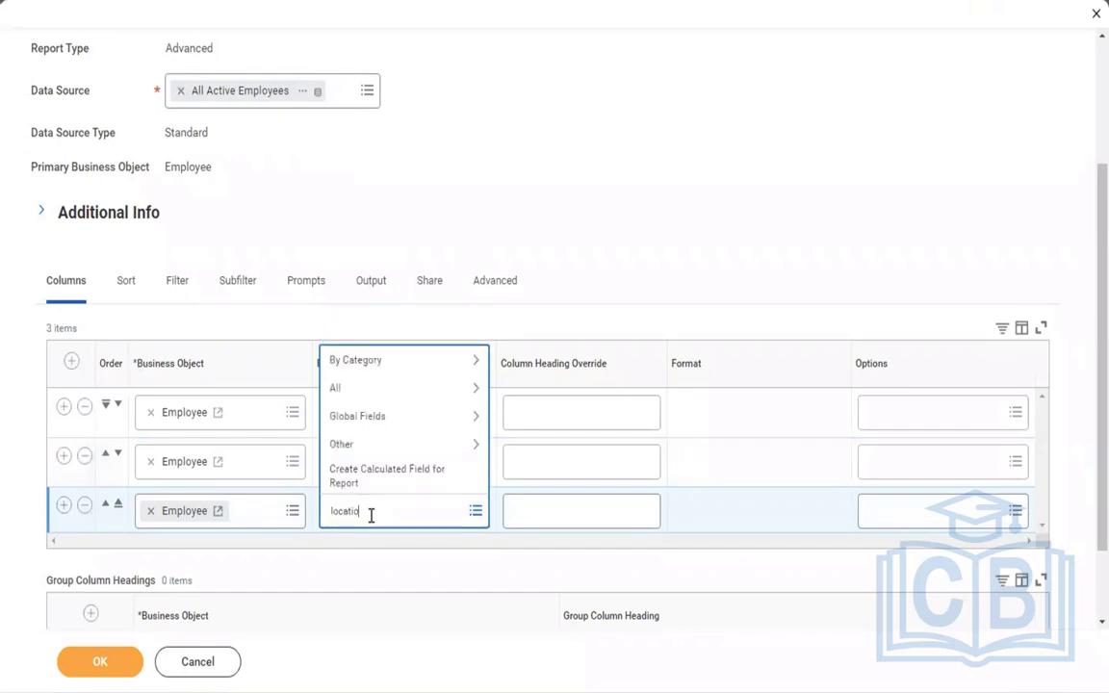
pyautogui.write('n')
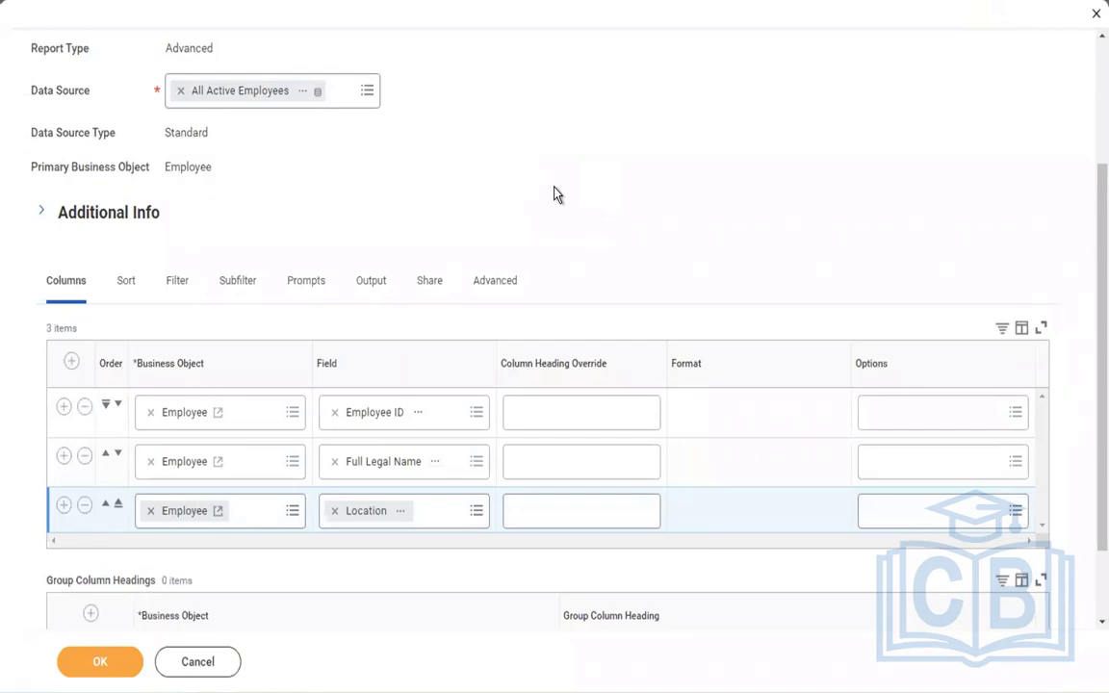
# Save the report definition and run the report
pyautogui.click(98, 671)
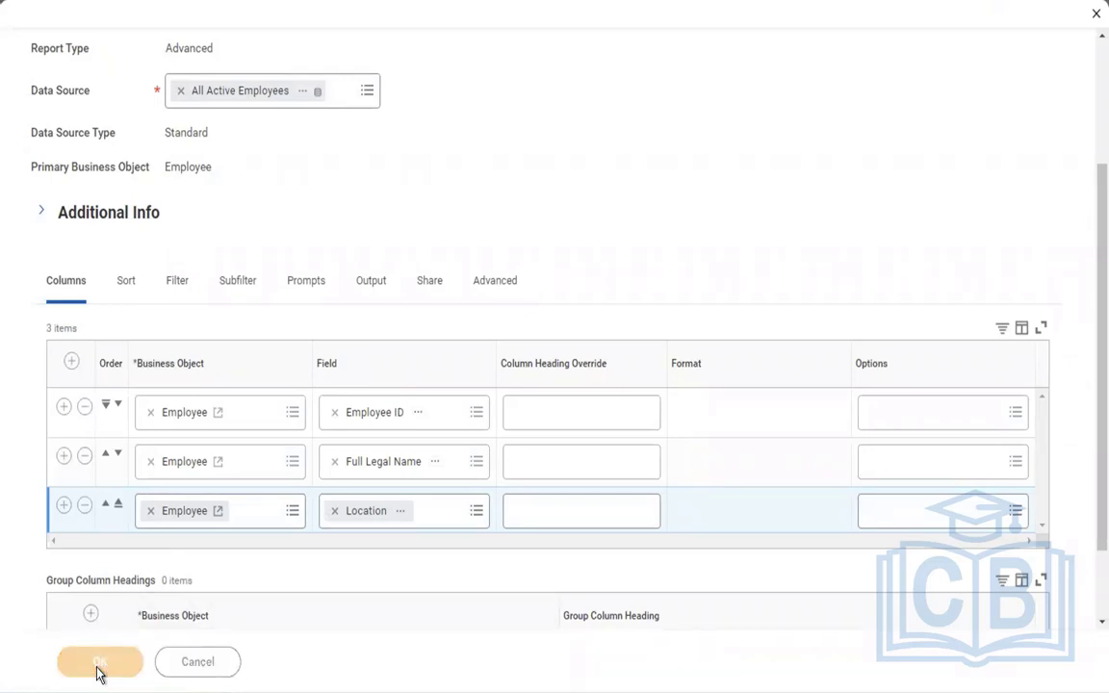
pyautogui.click(96, 664)
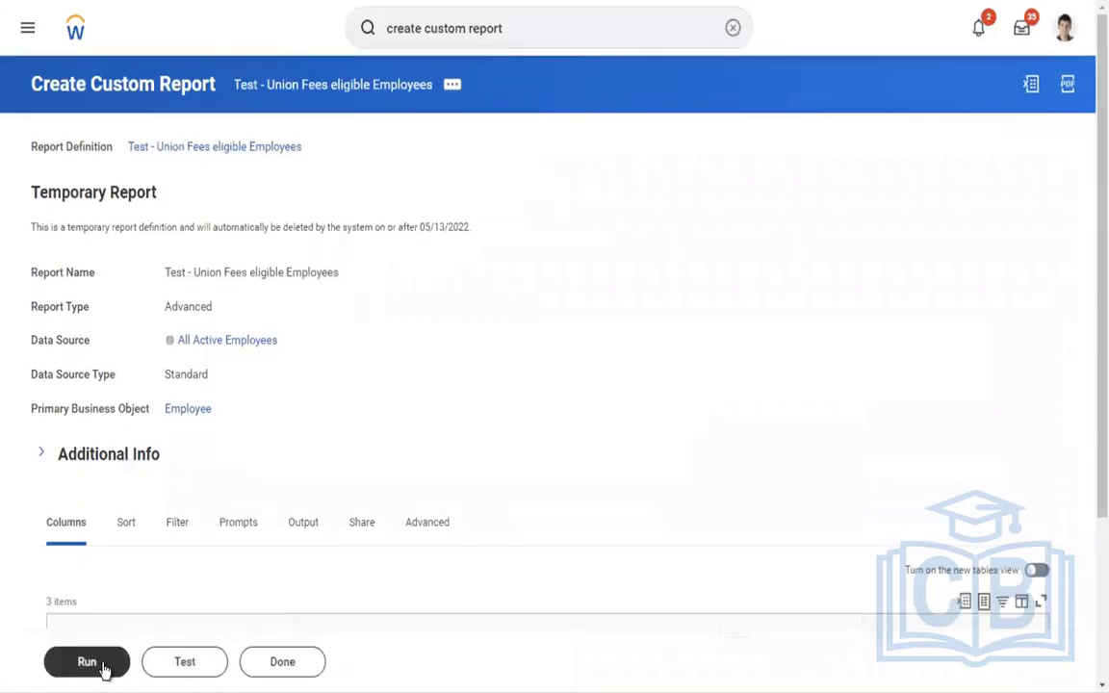
pyautogui.click(100, 666)
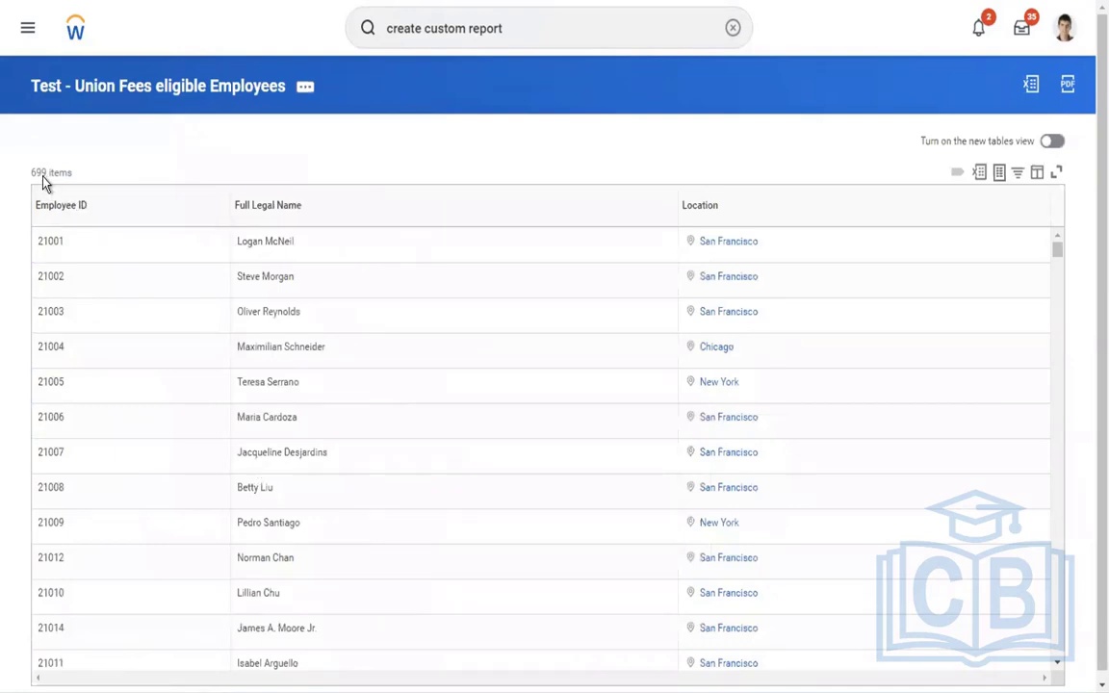
# Examine the report output's item count and its employee rows
pyautogui.moveTo(33, 175); pyautogui.dragTo(86, 169)
pyautogui.click(859, 572)
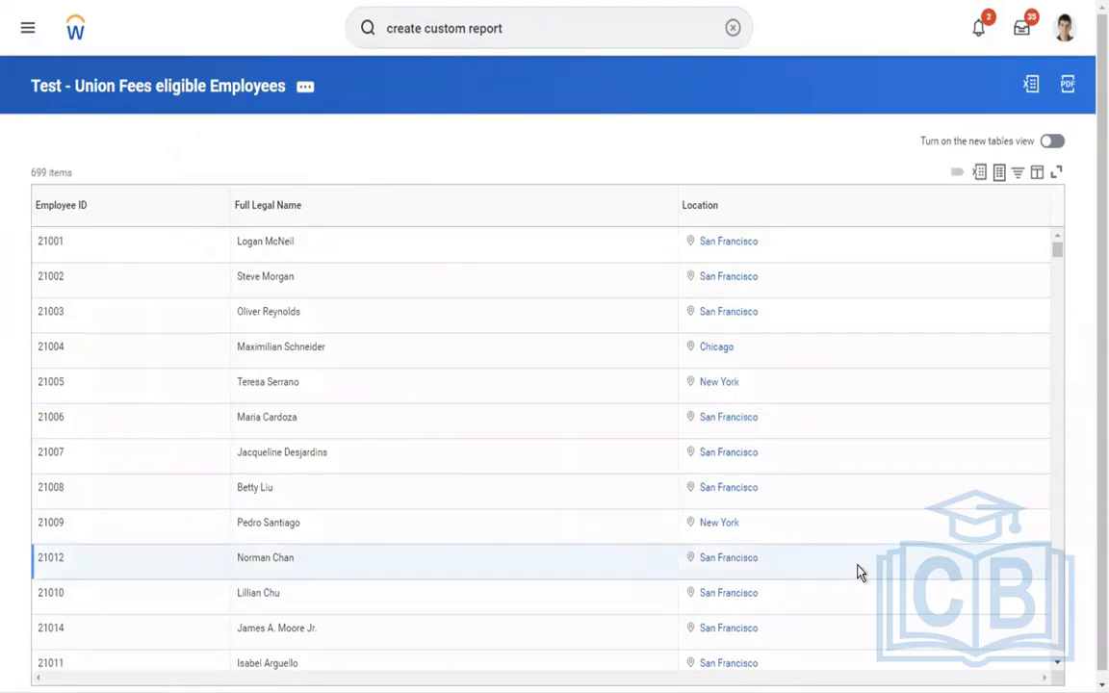
pyautogui.scroll(-3, 1059, 334)
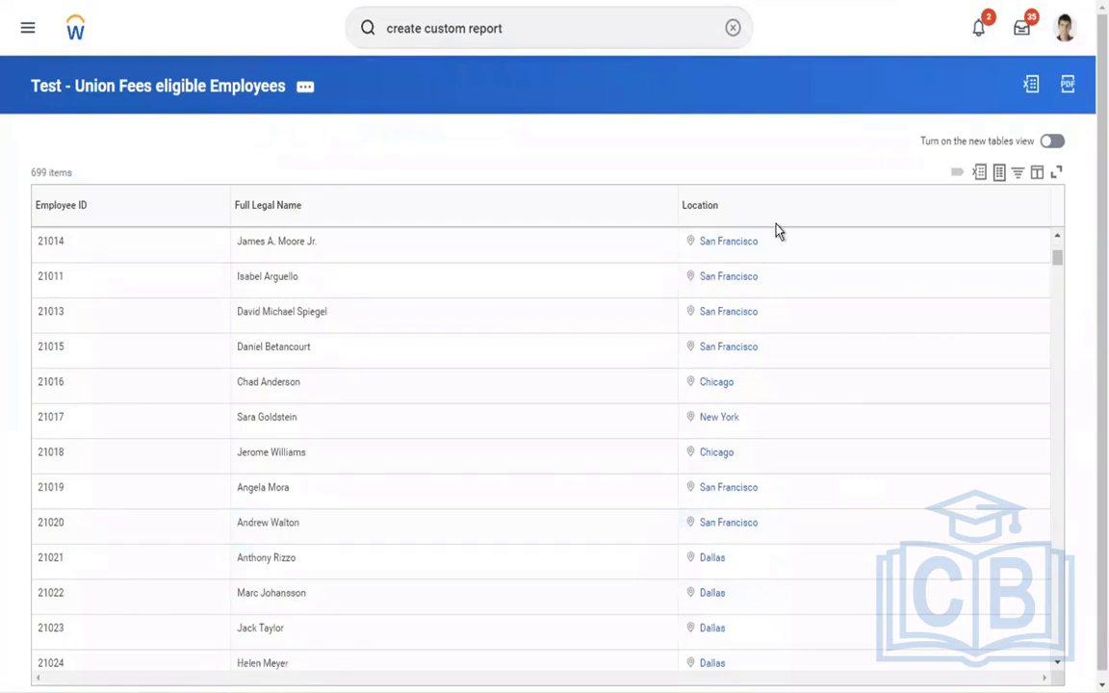
# Examine the location values offered for filtering the Location column, and close the filter without applying it
pyautogui.click(747, 218)
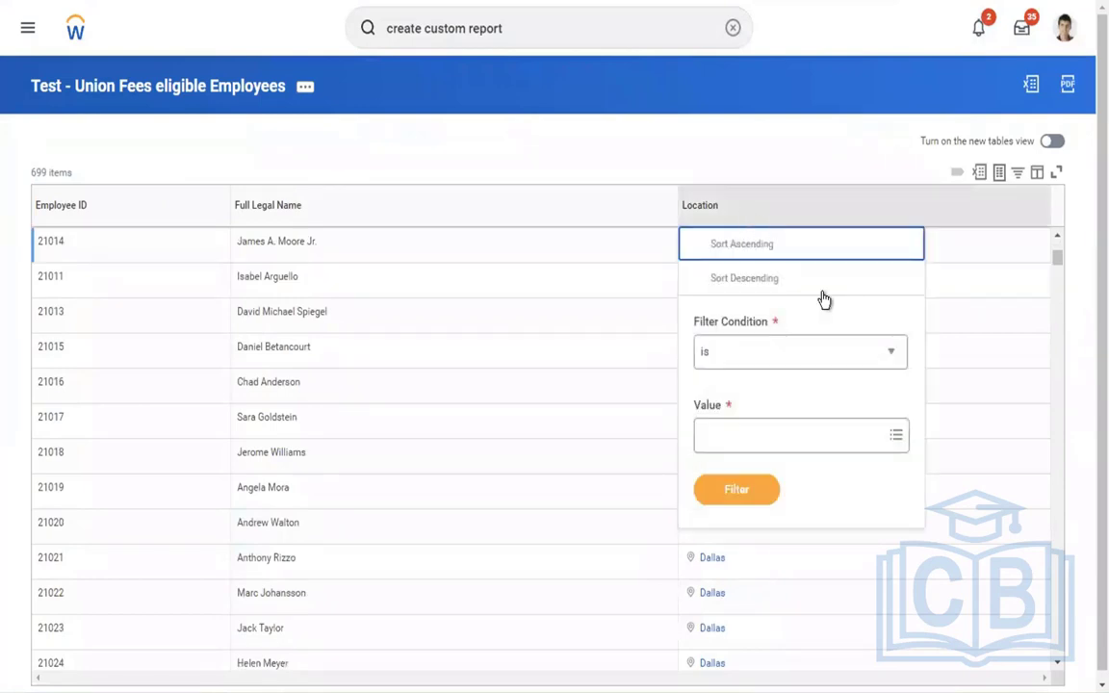
pyautogui.click(836, 433)
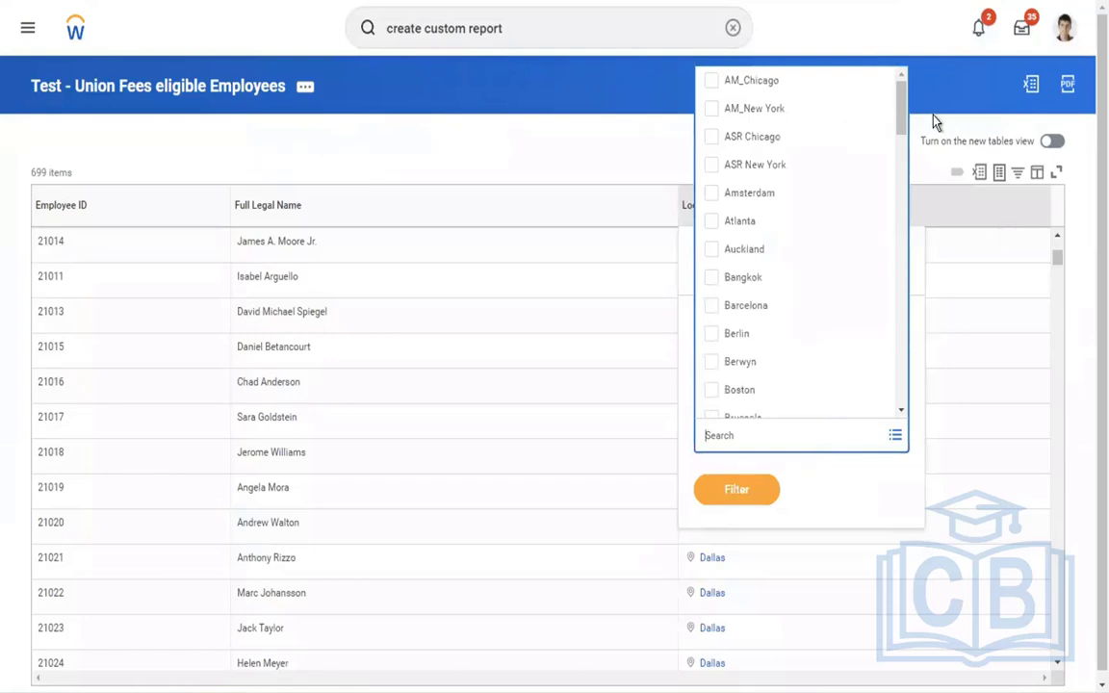
pyautogui.moveTo(901, 114); pyautogui.dragTo(896, 326)
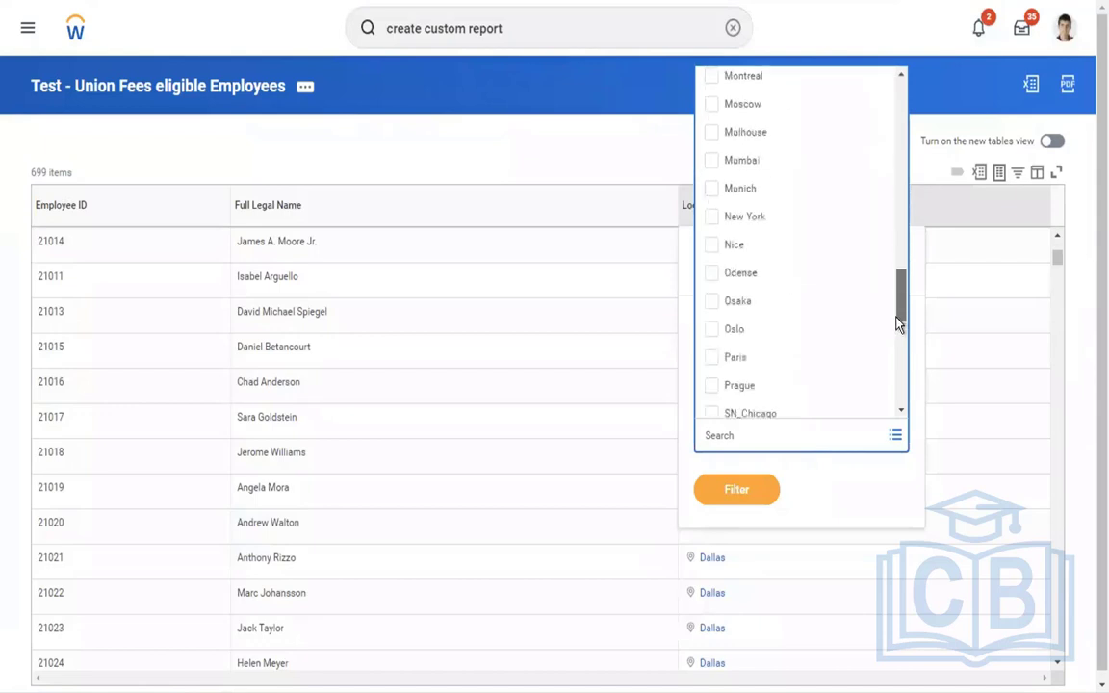
pyautogui.click(440, 147)
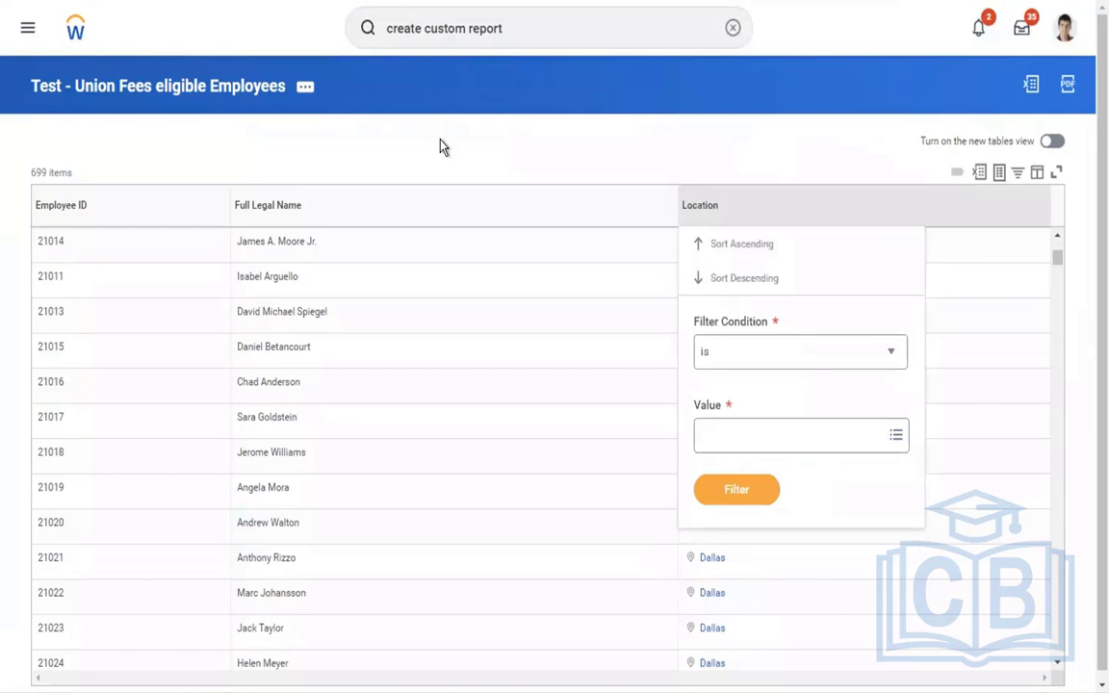
pyautogui.click(441, 146)
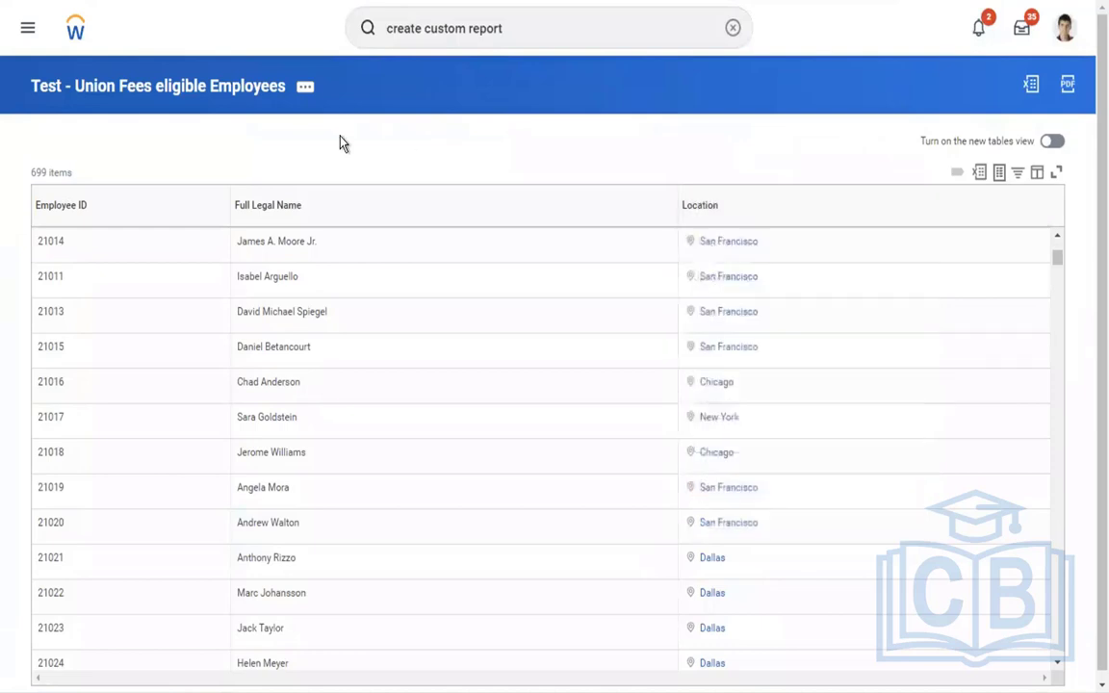
# Open the definition of the Test - Union Fees eligible Employees report for editing
pyautogui.click(304, 88)
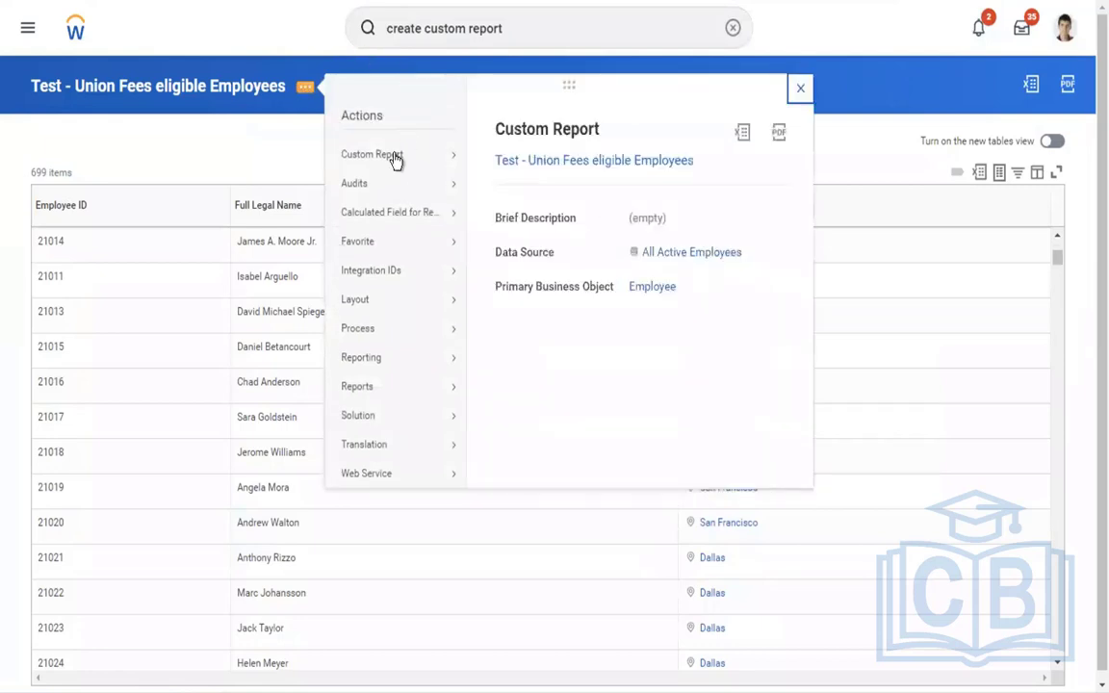
pyautogui.moveTo(396, 158)
pyautogui.click(520, 161)
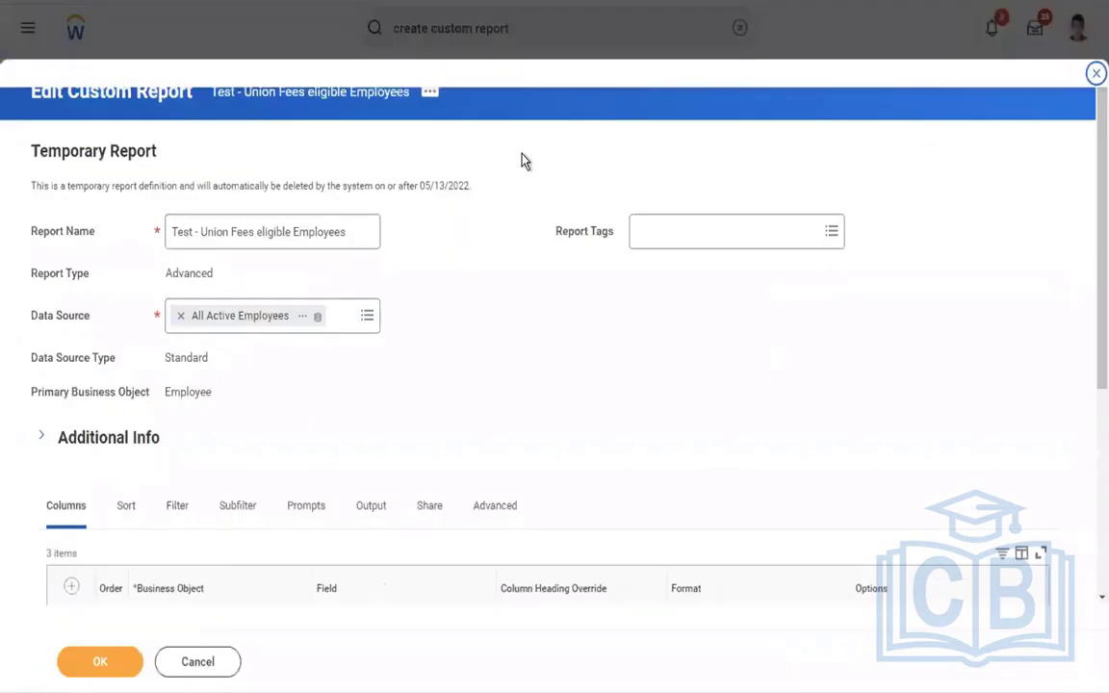
# Add three blank conditions for filtering on instances in the report's filter definition
pyautogui.click(175, 508)
pyautogui.scroll(-5, 599, 375)
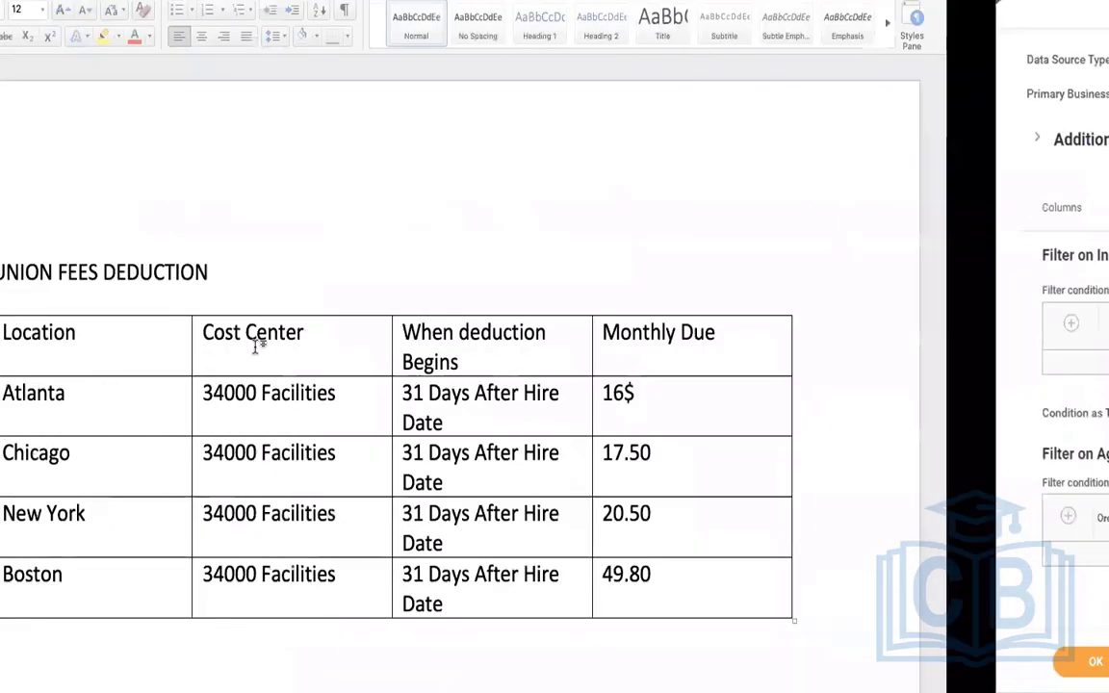
pyautogui.click(640, 332)
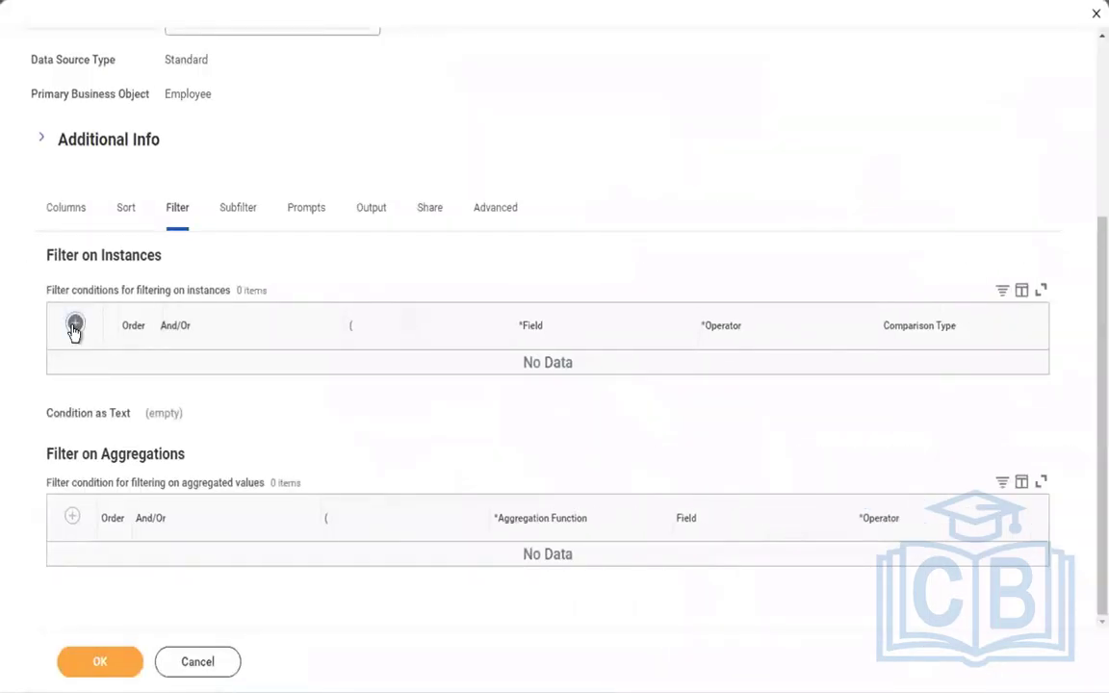
pyautogui.click(74, 327)
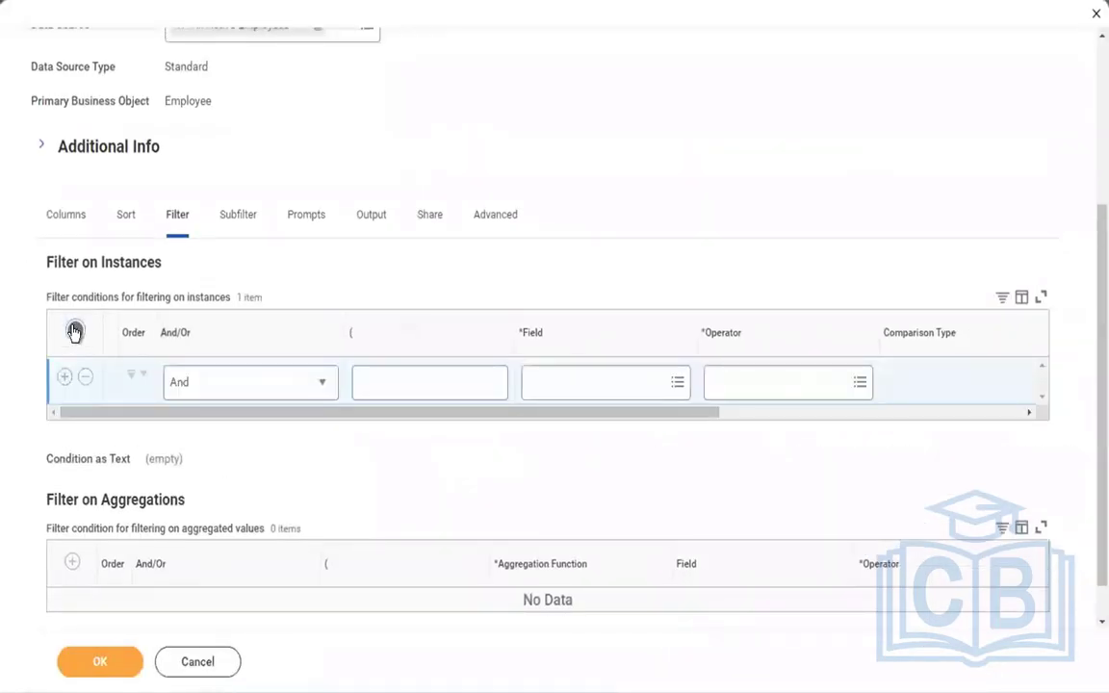
pyautogui.click(74, 331)
pyautogui.click(74, 331)
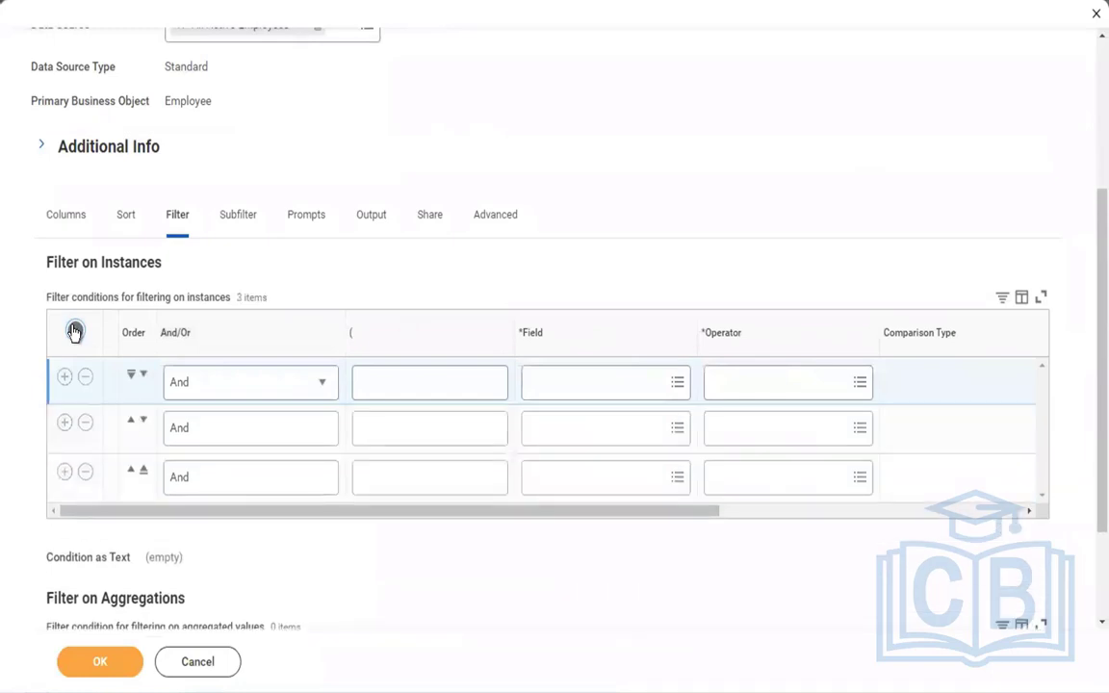
# Set the first instance filter condition to the Location field with the operator "in the selection list"
pyautogui.click(556, 395)
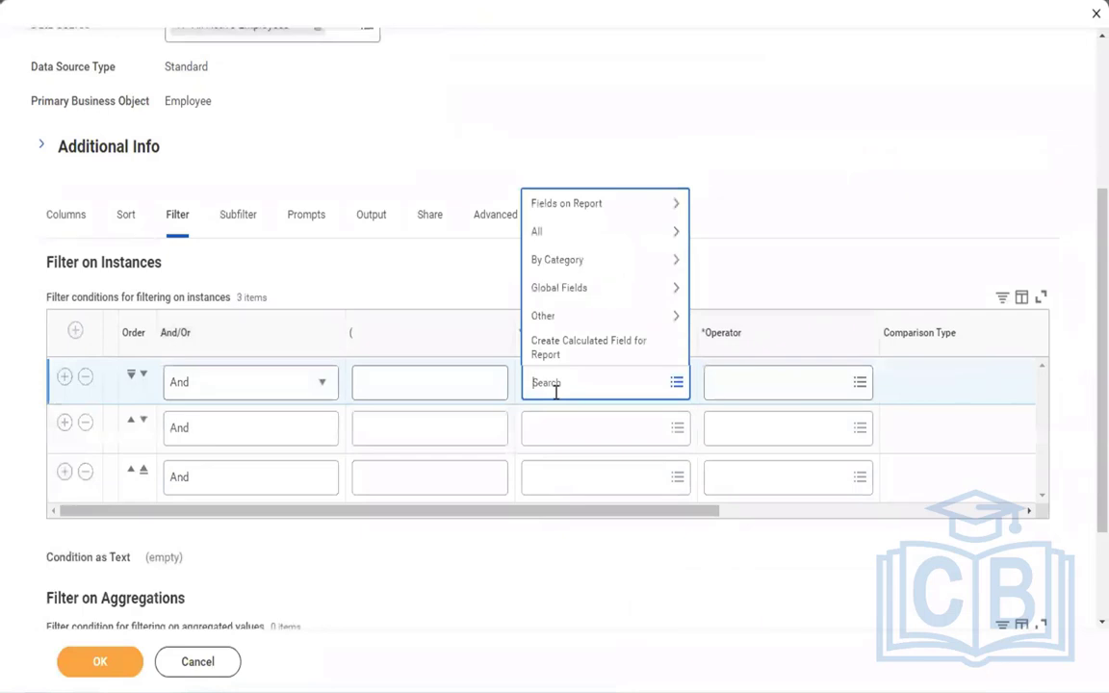
pyautogui.write('location')
pyautogui.press('Return')
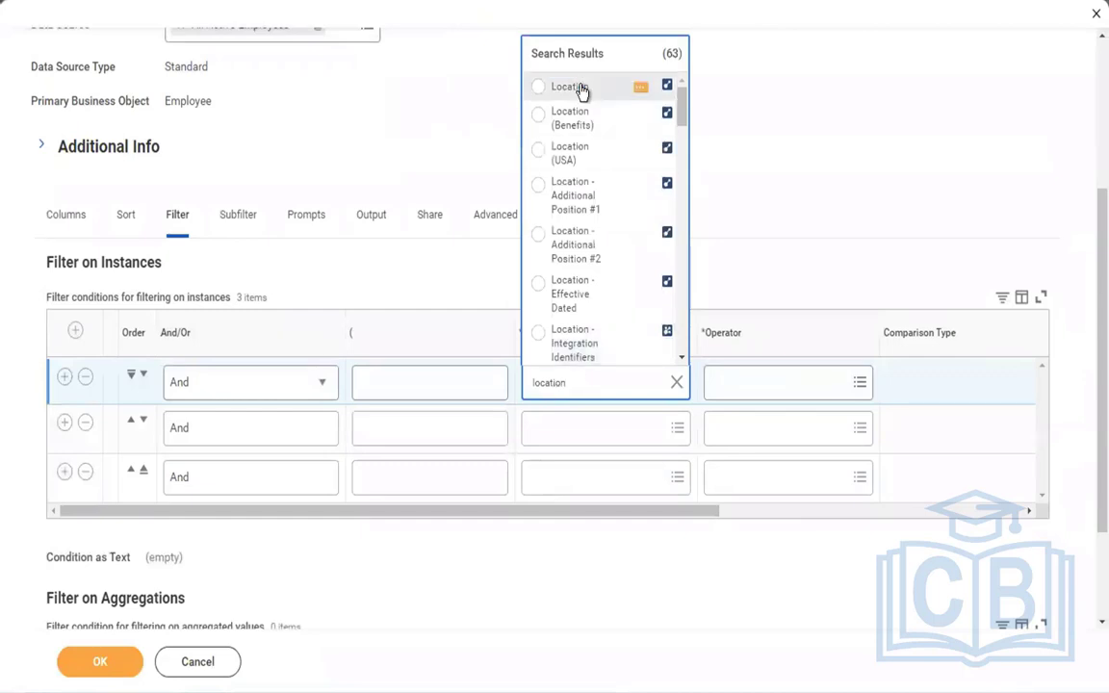
pyautogui.click(578, 87)
pyautogui.click(772, 392)
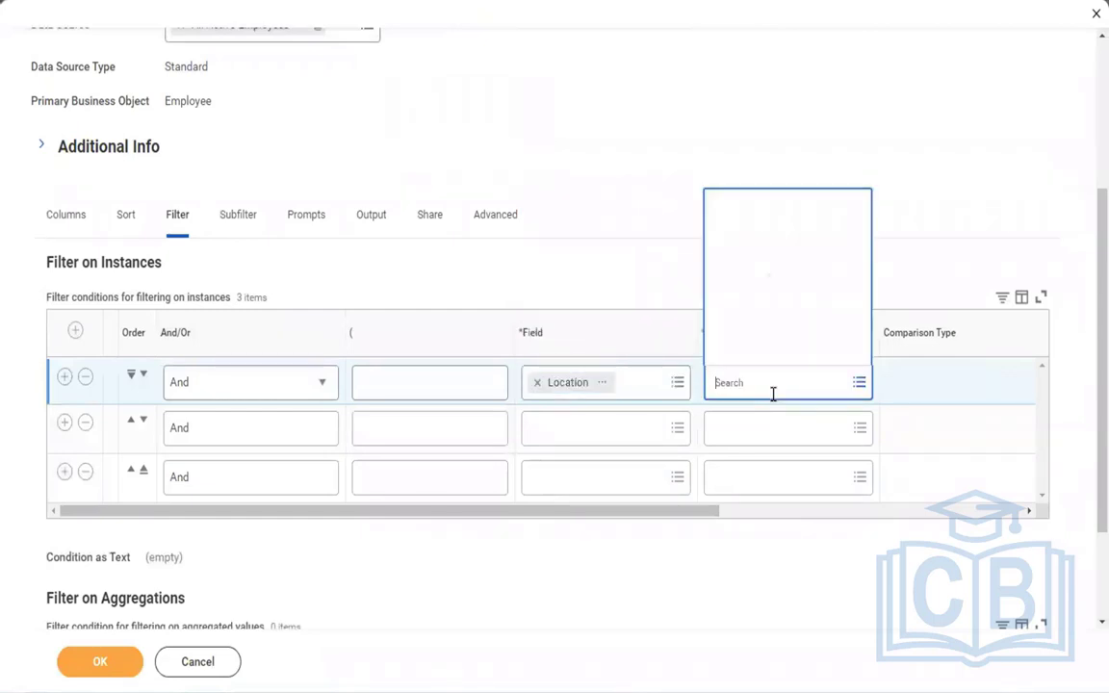
pyautogui.click(741, 324)
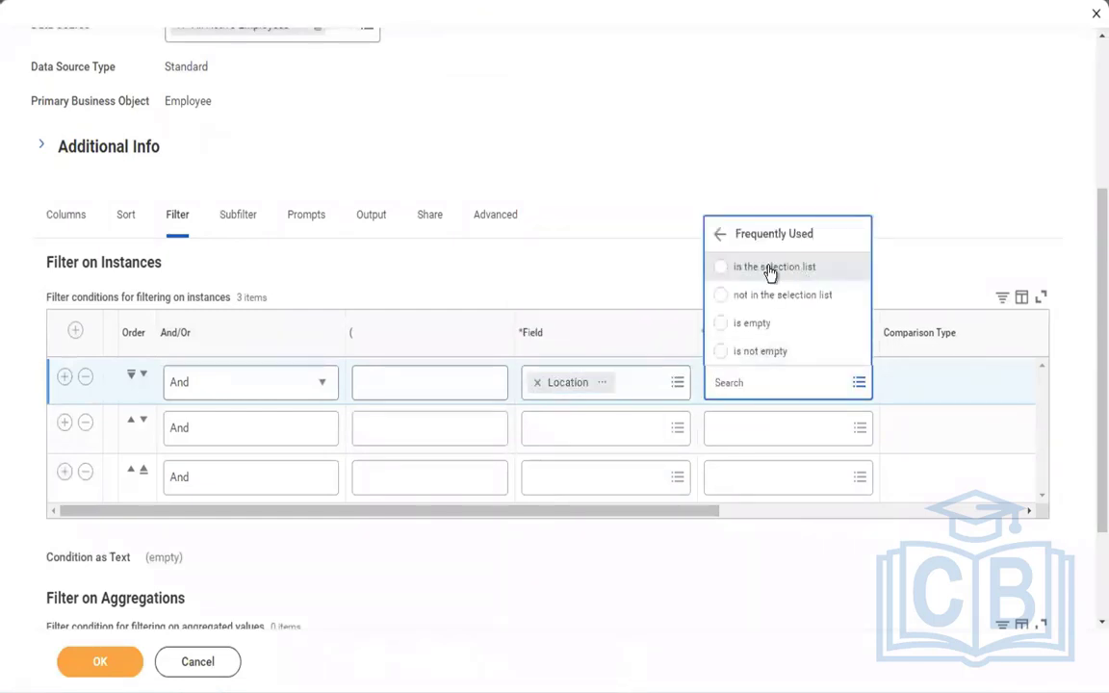
pyautogui.click(770, 266)
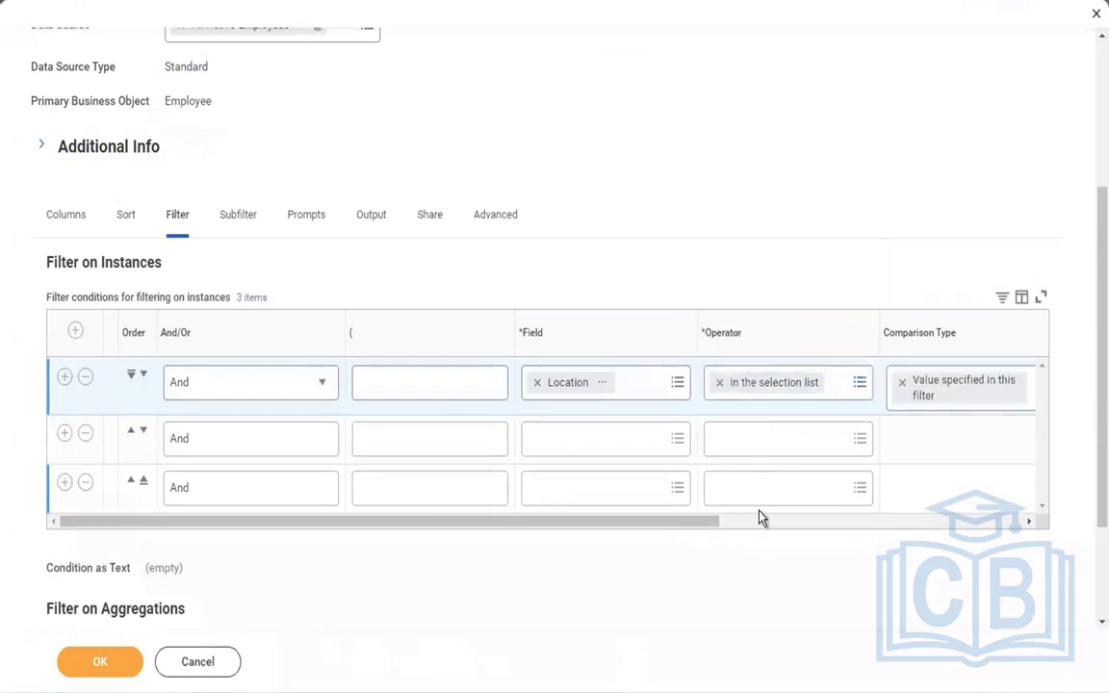
# Add both Atlanta and both New York locations as comparison values of the Location condition
pyautogui.moveTo(698, 524); pyautogui.dragTo(866, 524)
pyautogui.click(817, 390)
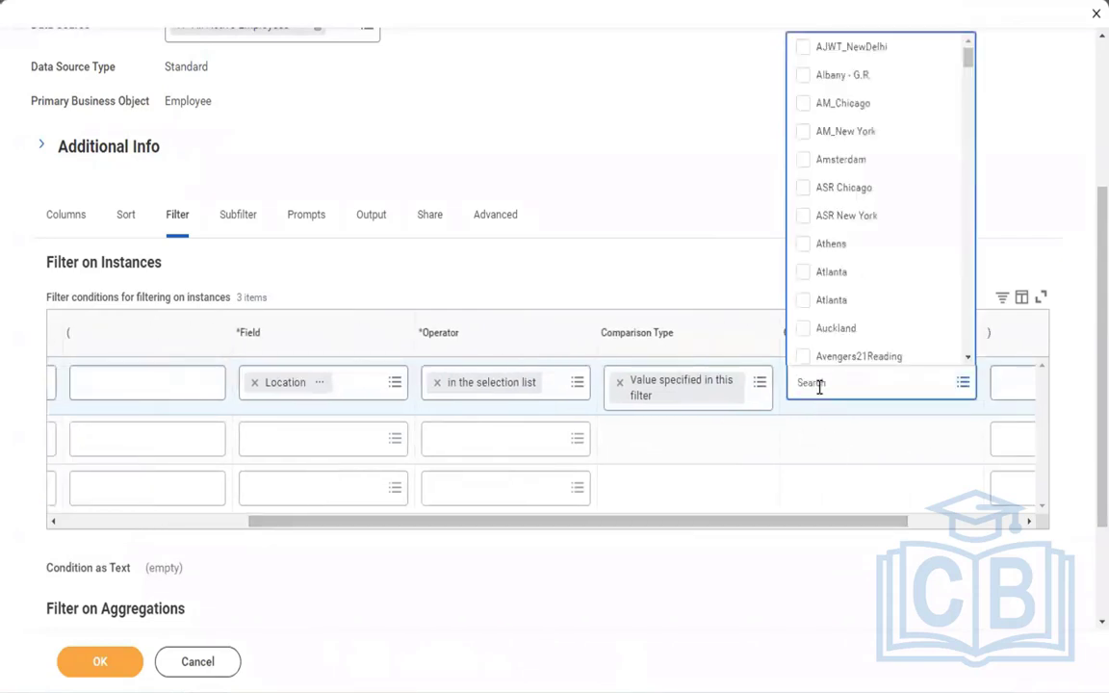
pyautogui.click(839, 275)
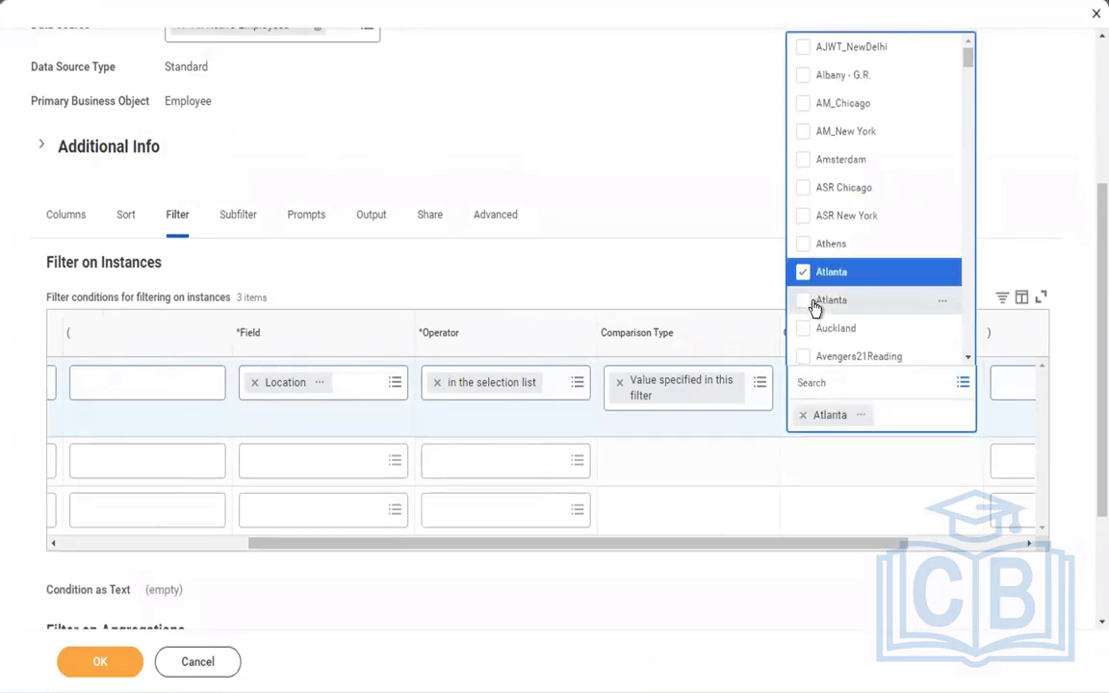
pyautogui.click(815, 302)
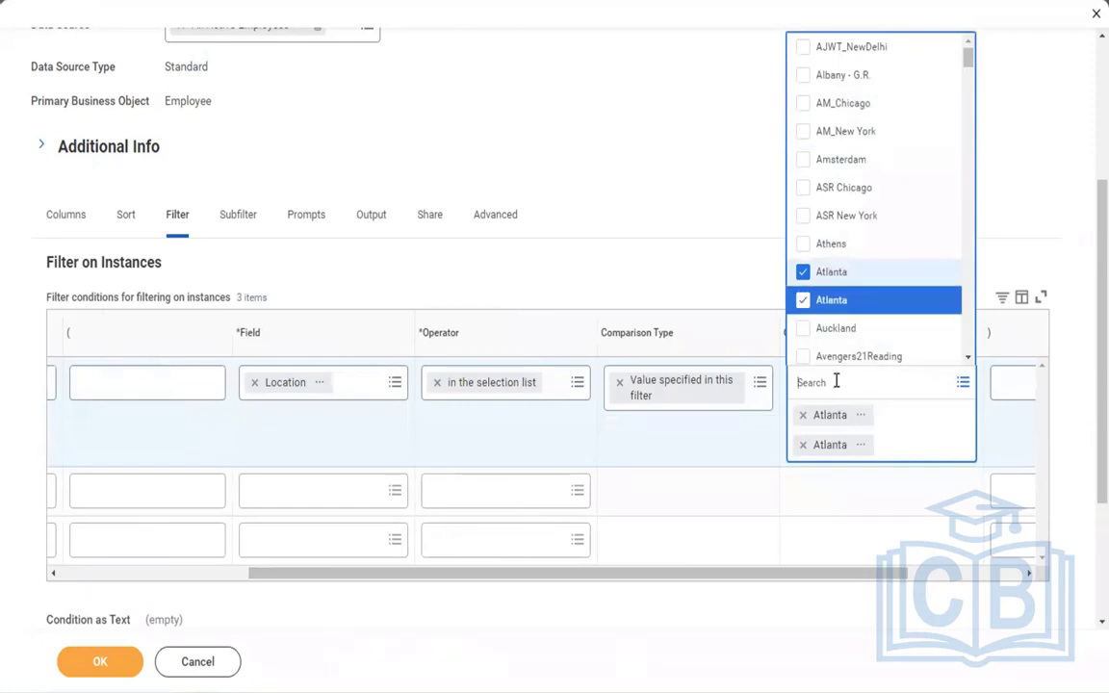
pyautogui.write('new york')
pyautogui.press('Return')
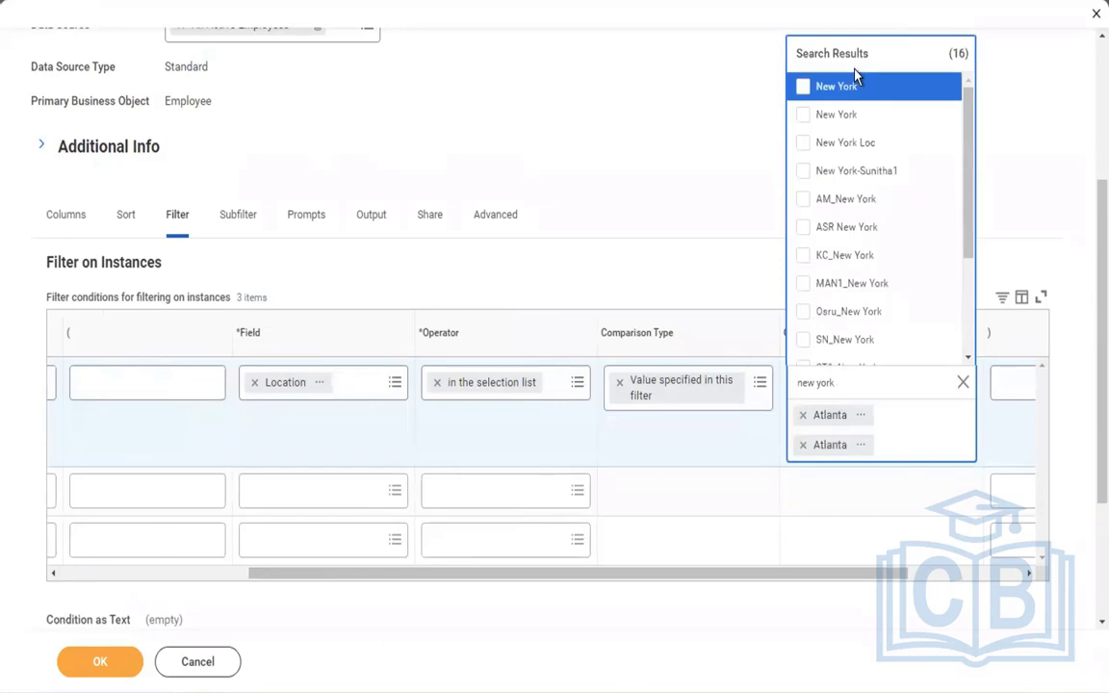
pyautogui.click(834, 89)
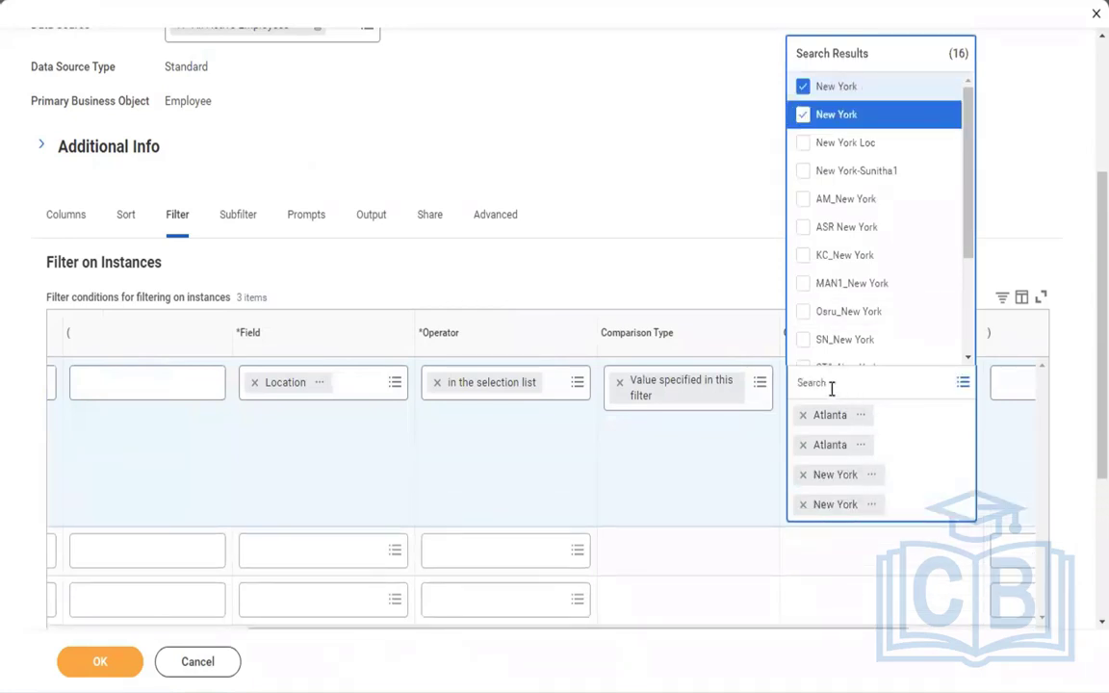
# Add Boston and both Chicago locations to the Location condition's comparison values, checking the union fees deduction table for the required cities
pyautogui.write('boston')
pyautogui.press('Return')
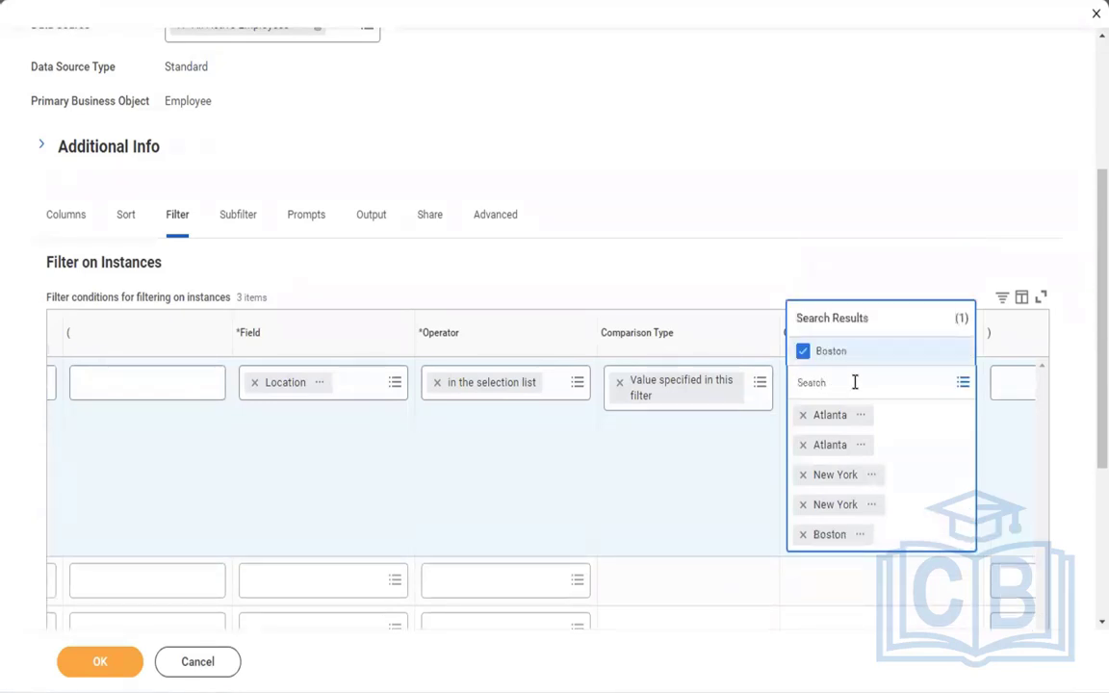
pyautogui.hotkey('ctrl', 'Left')
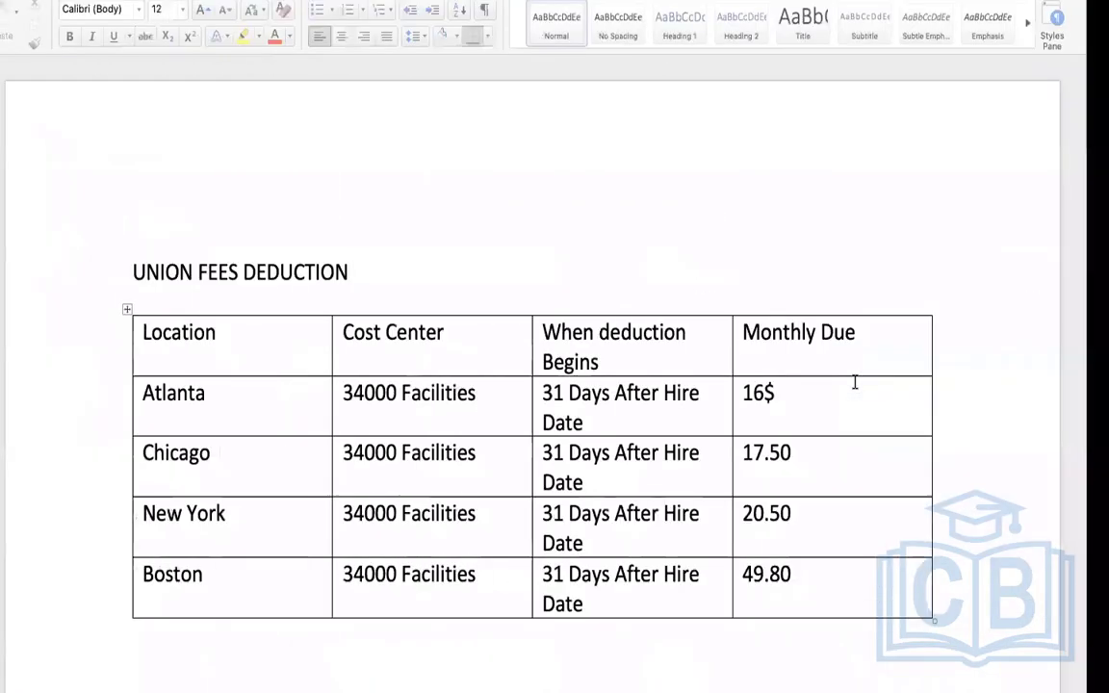
pyautogui.hotkey('ctrl', 'Right')
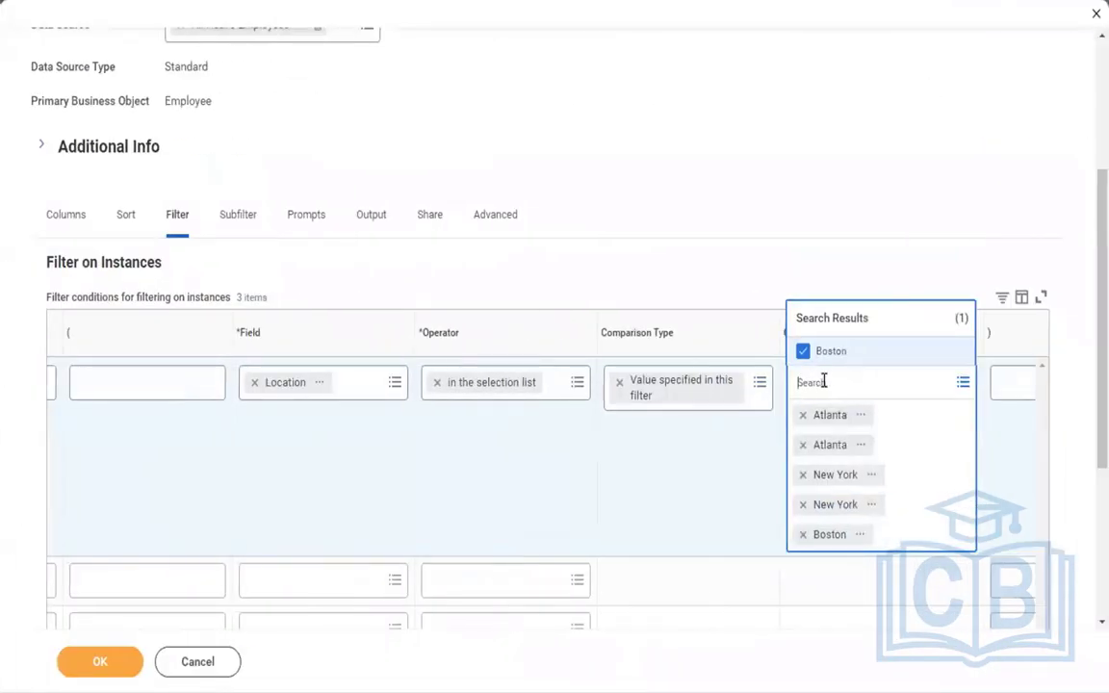
pyautogui.write('chicago')
pyautogui.press('Return')
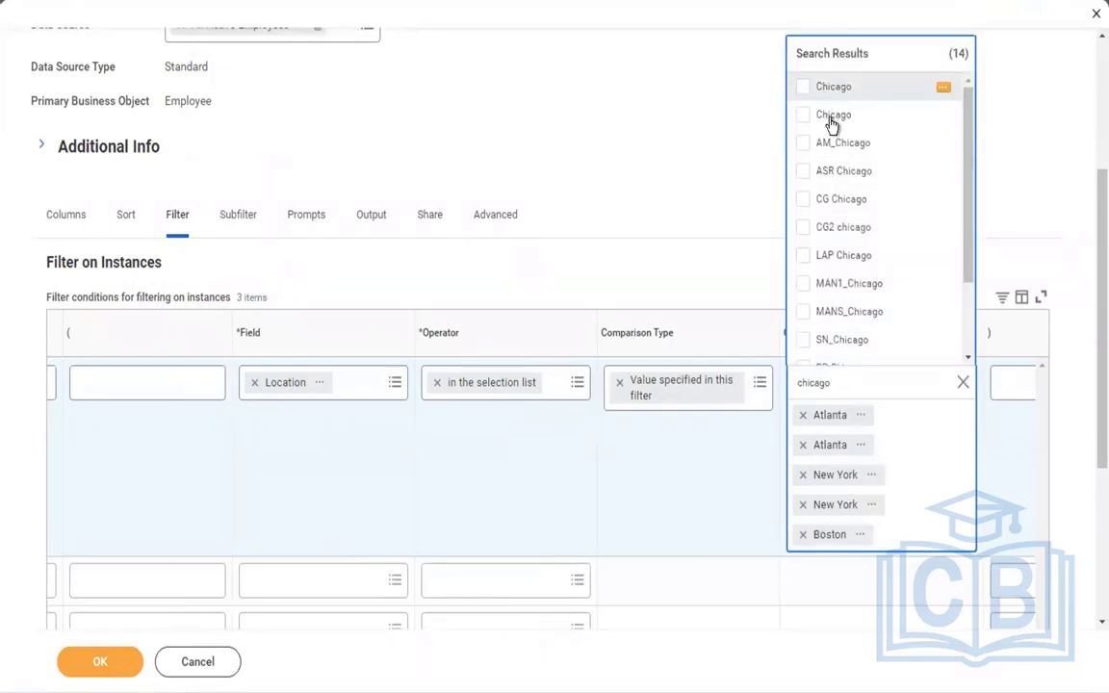
pyautogui.click(830, 121)
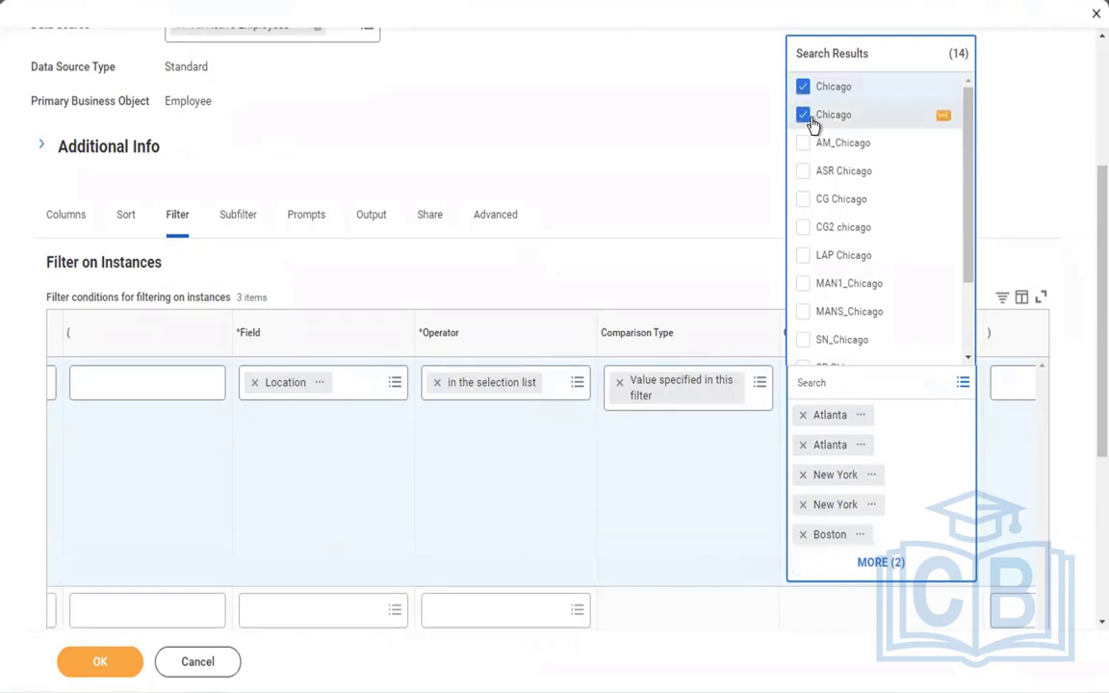
pyautogui.click(532, 136)
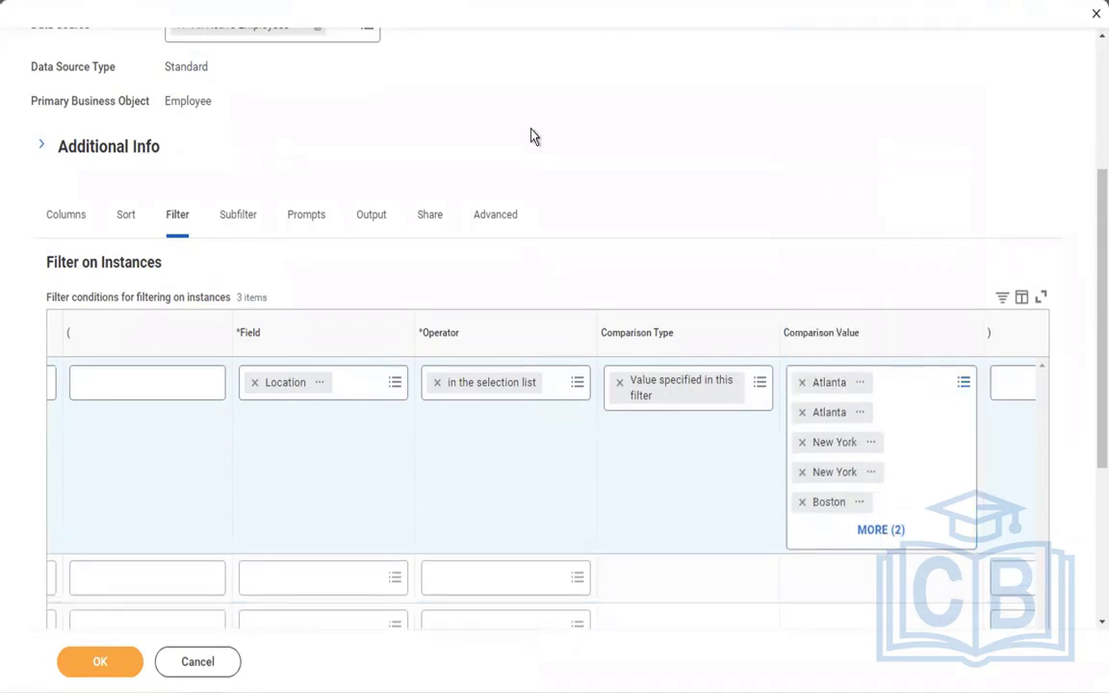
# Try to save the report definition with only the Location condition filled in, and review the filter condition rows
pyautogui.click(100, 662)
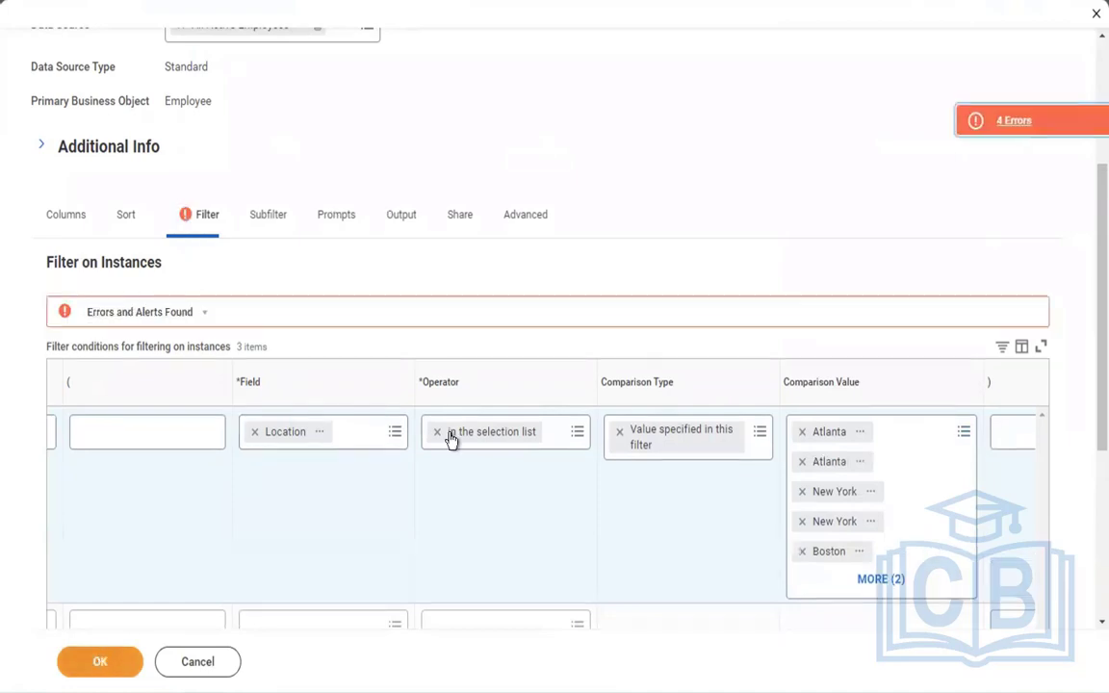
pyautogui.scroll(-5, 457, 500)
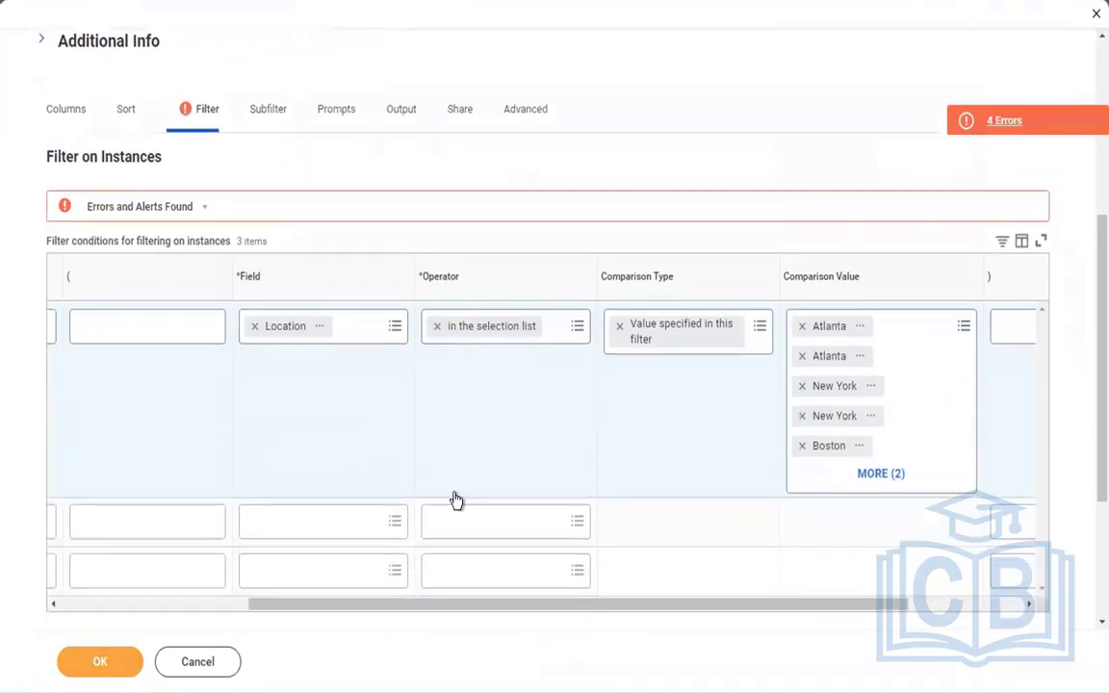
pyautogui.moveTo(373, 370); pyautogui.dragTo(524, 378)
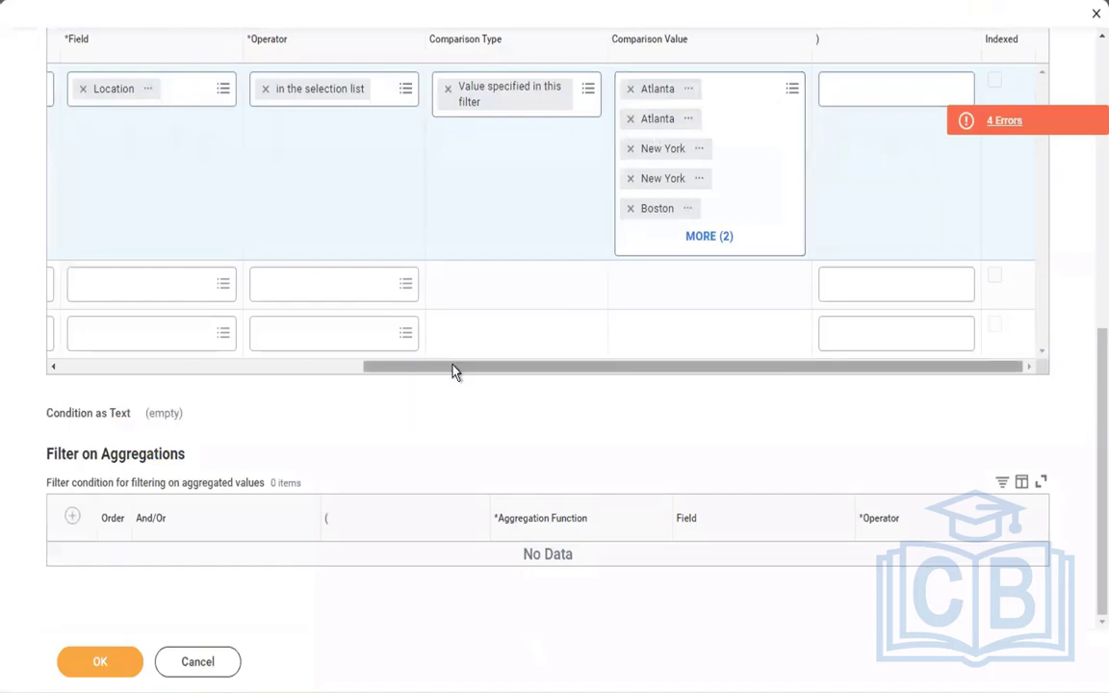
pyautogui.moveTo(452, 367); pyautogui.dragTo(243, 366)
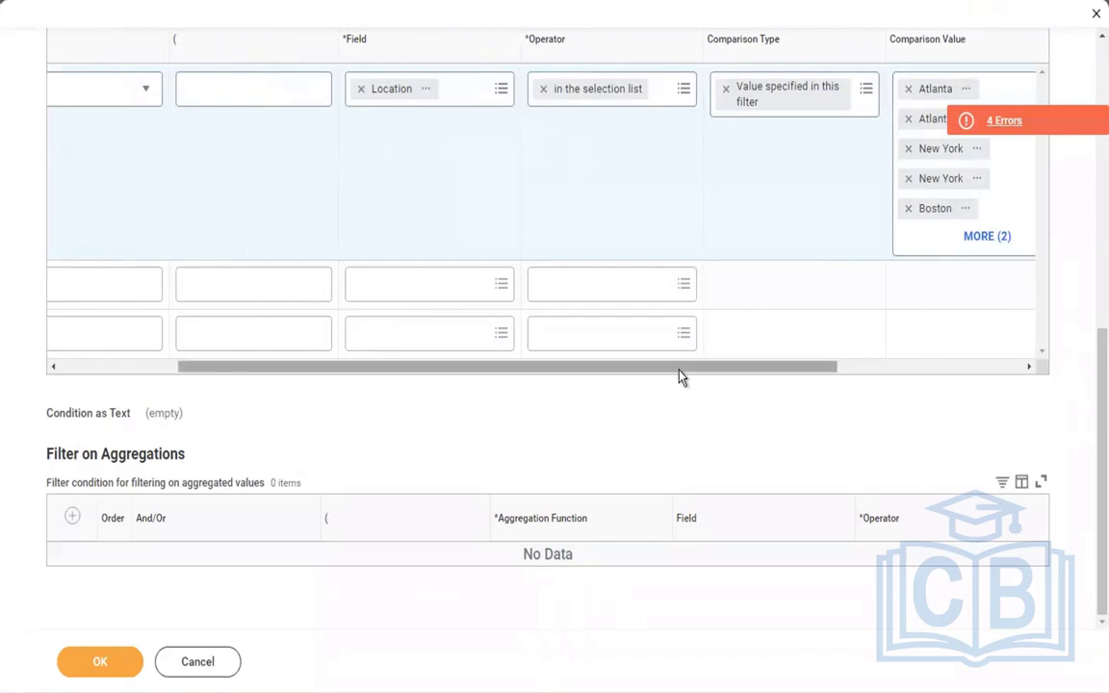
pyautogui.moveTo(681, 376); pyautogui.dragTo(408, 377)
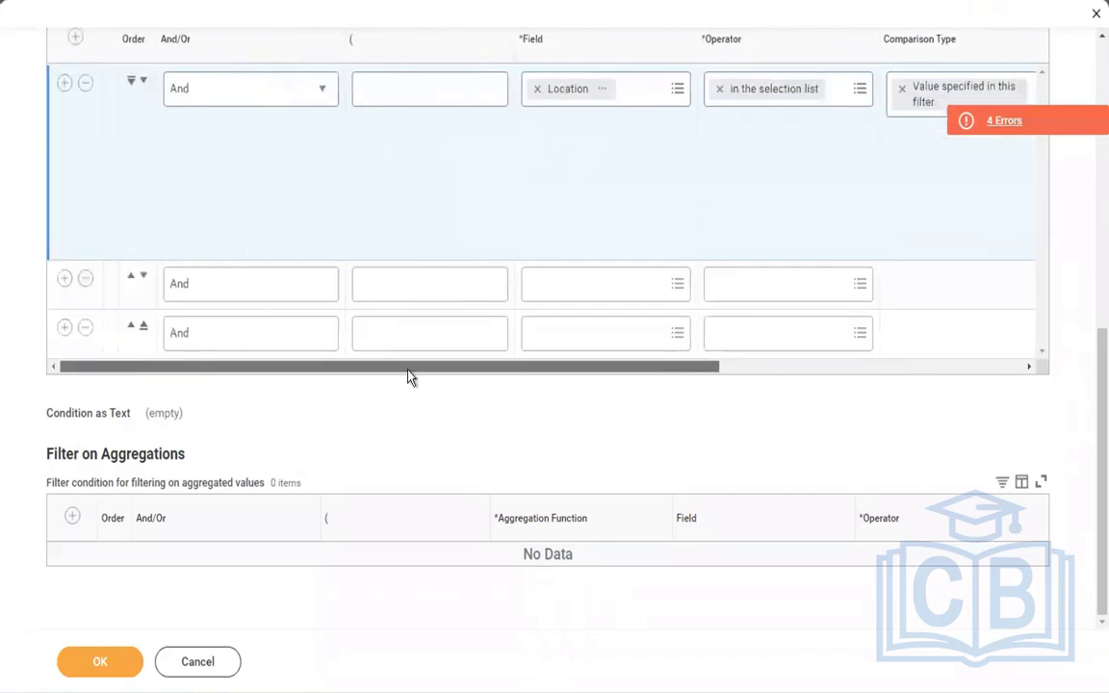
# Set the second instance filter condition to the Cost Center field with the operator "in the selection list"
pyautogui.click(577, 288)
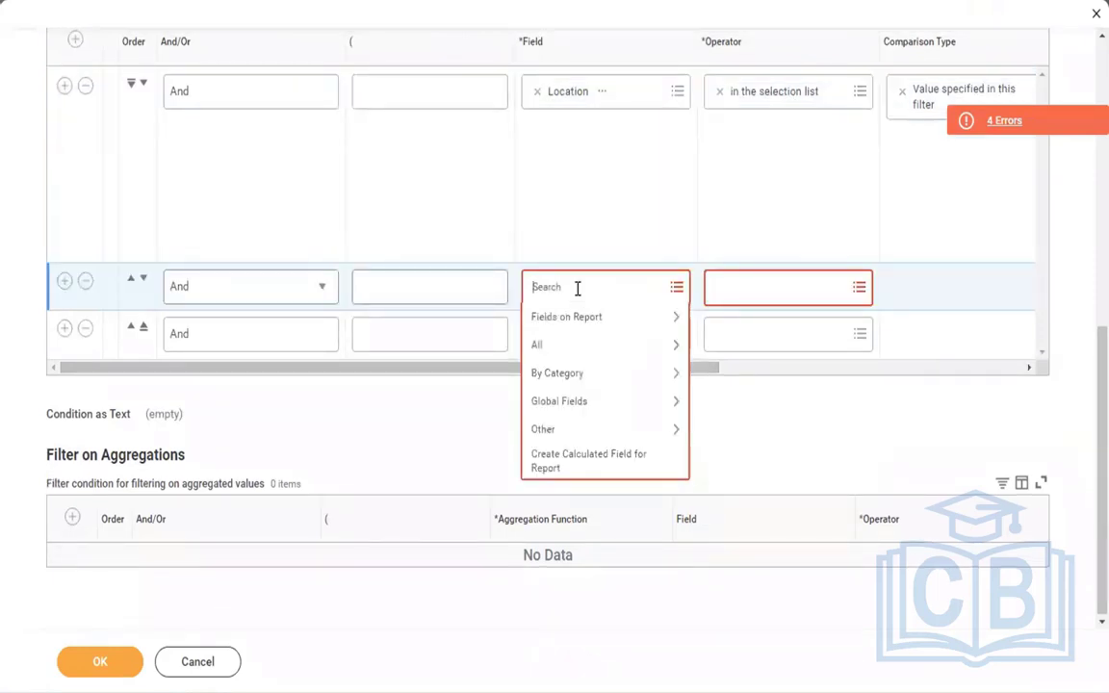
pyautogui.write('cost center')
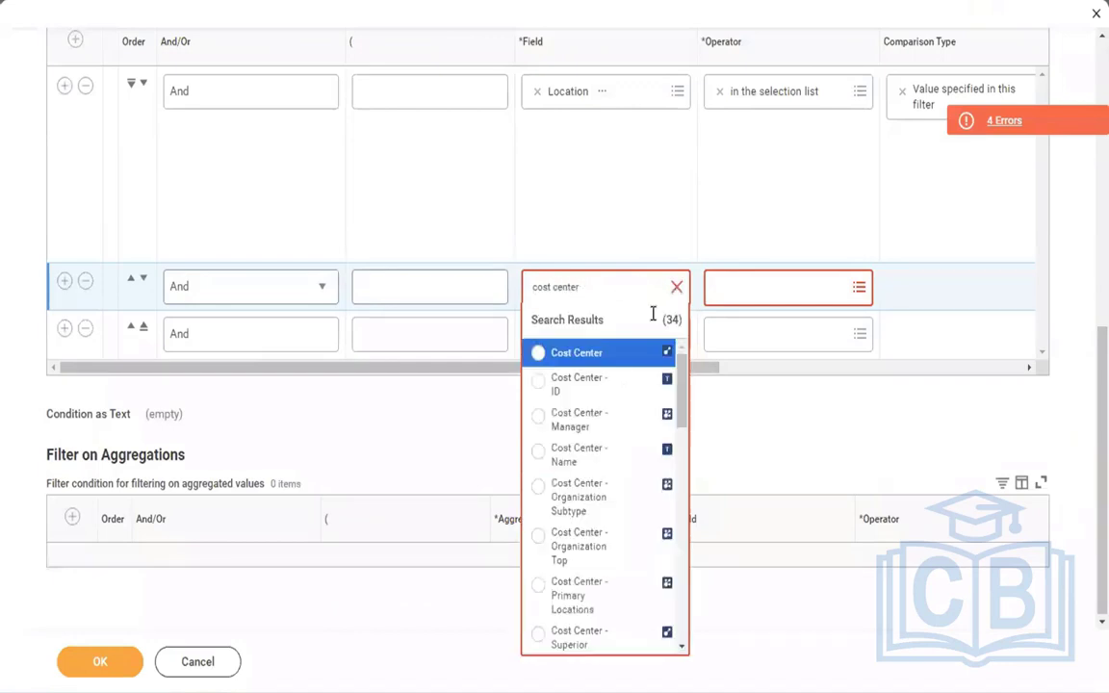
pyautogui.click(569, 355)
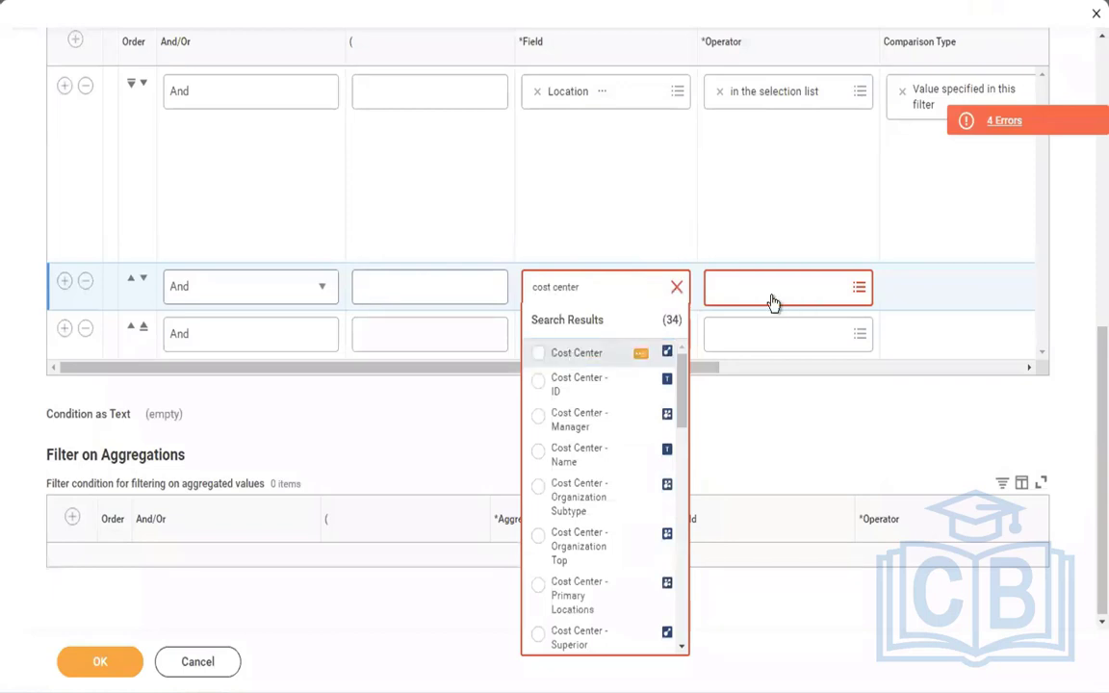
pyautogui.click(770, 295)
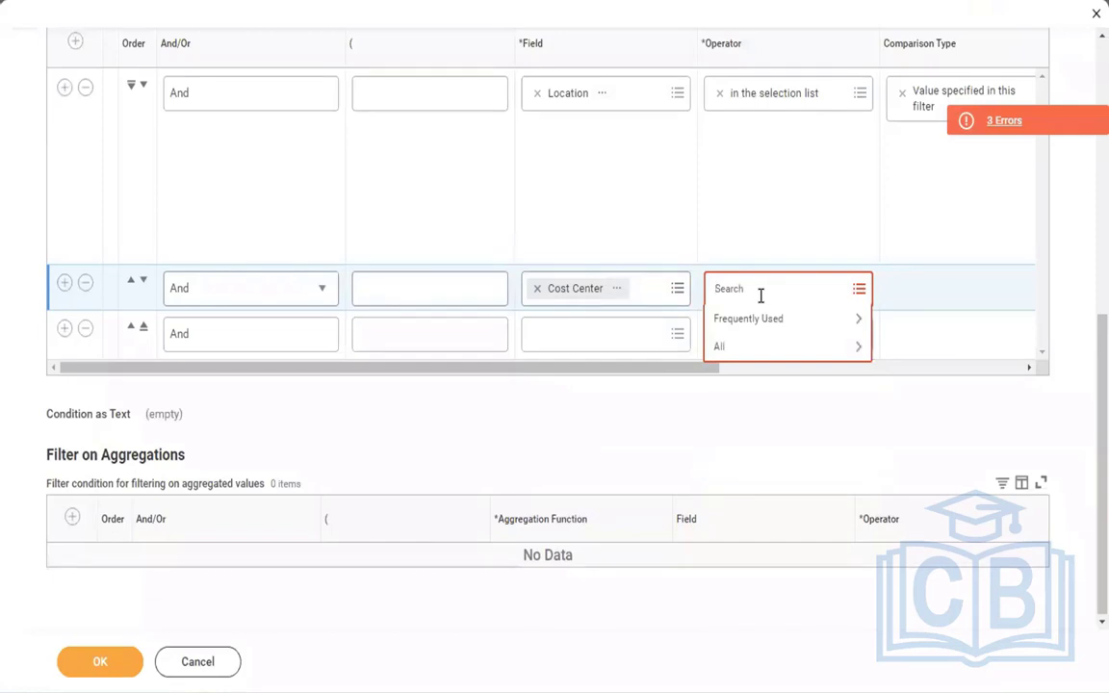
pyautogui.click(767, 321)
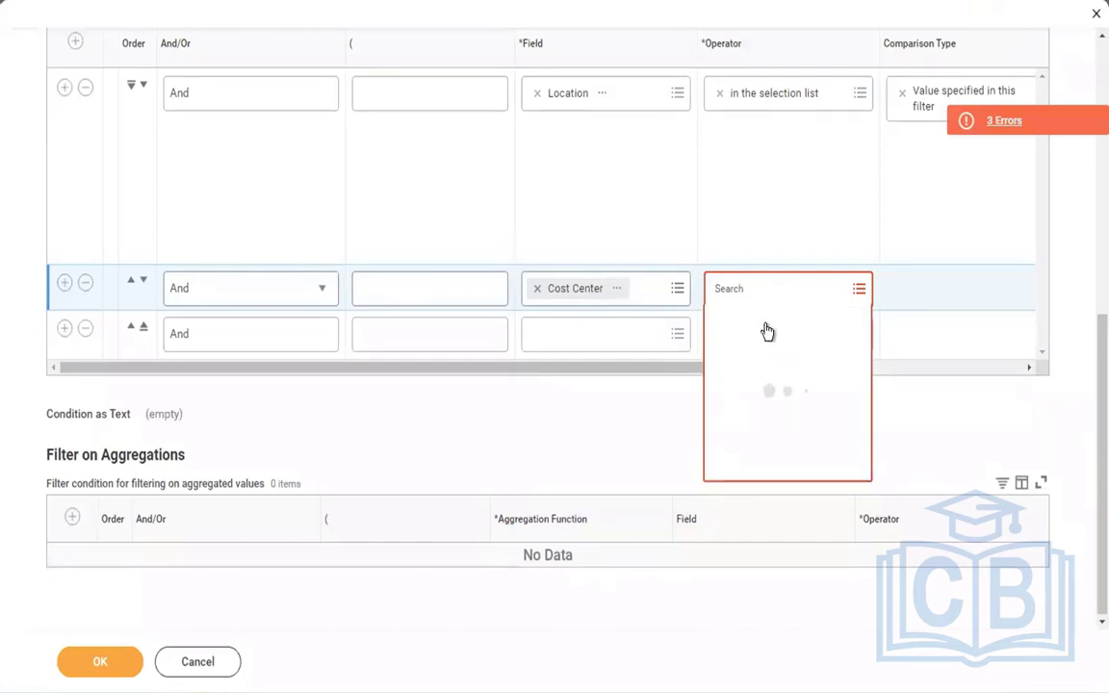
pyautogui.click(749, 356)
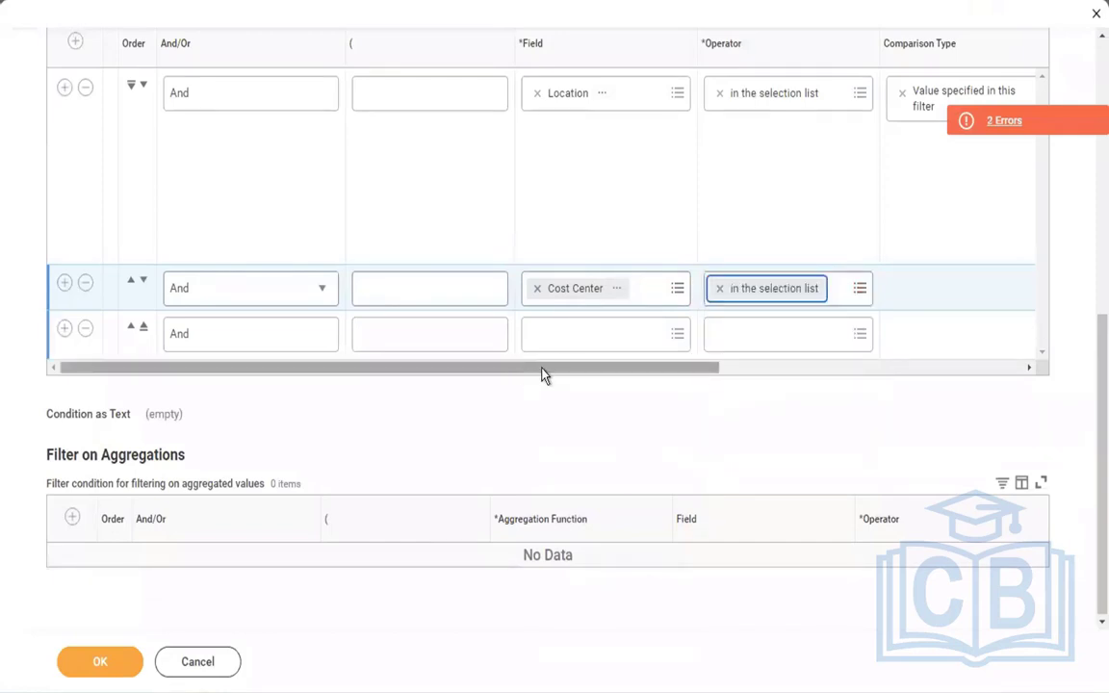
# Set the Cost Center condition's comparison value to cost center 34000
pyautogui.moveTo(542, 376); pyautogui.dragTo(780, 356)
pyautogui.click(797, 286)
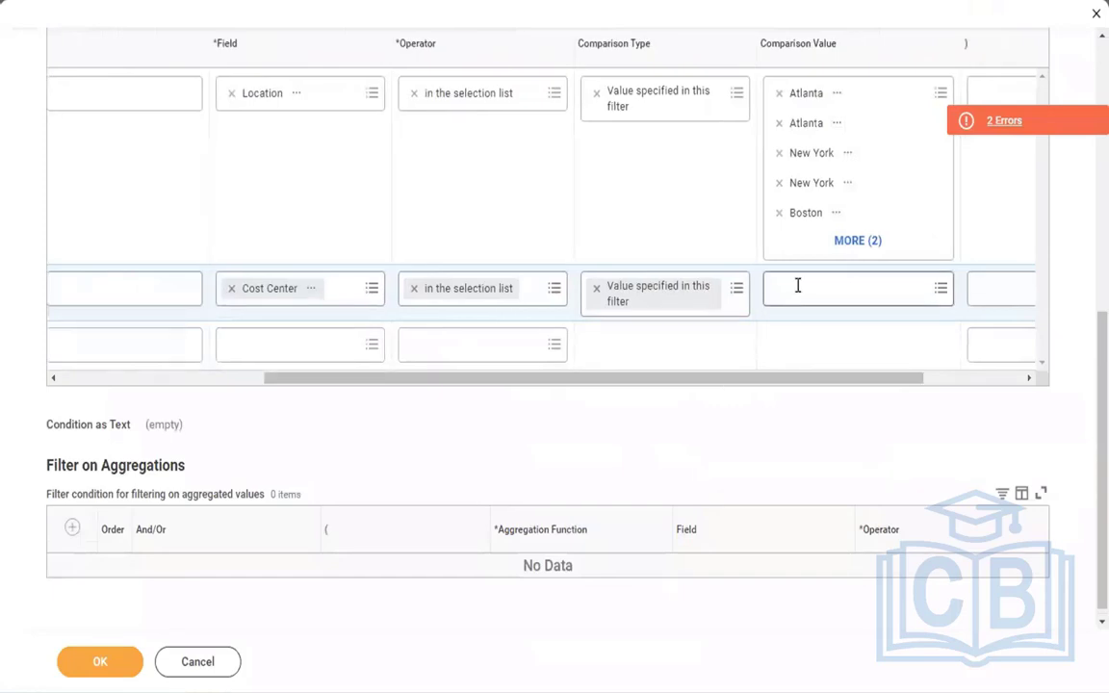
pyautogui.write('3400')
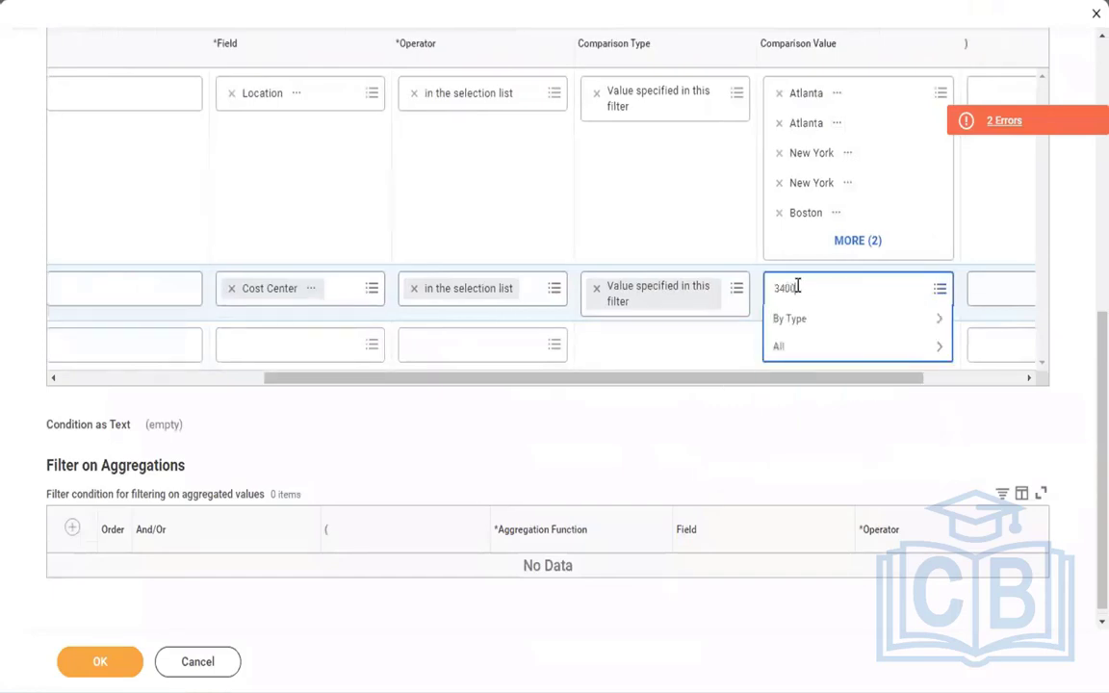
pyautogui.write('0')
pyautogui.press('Return')
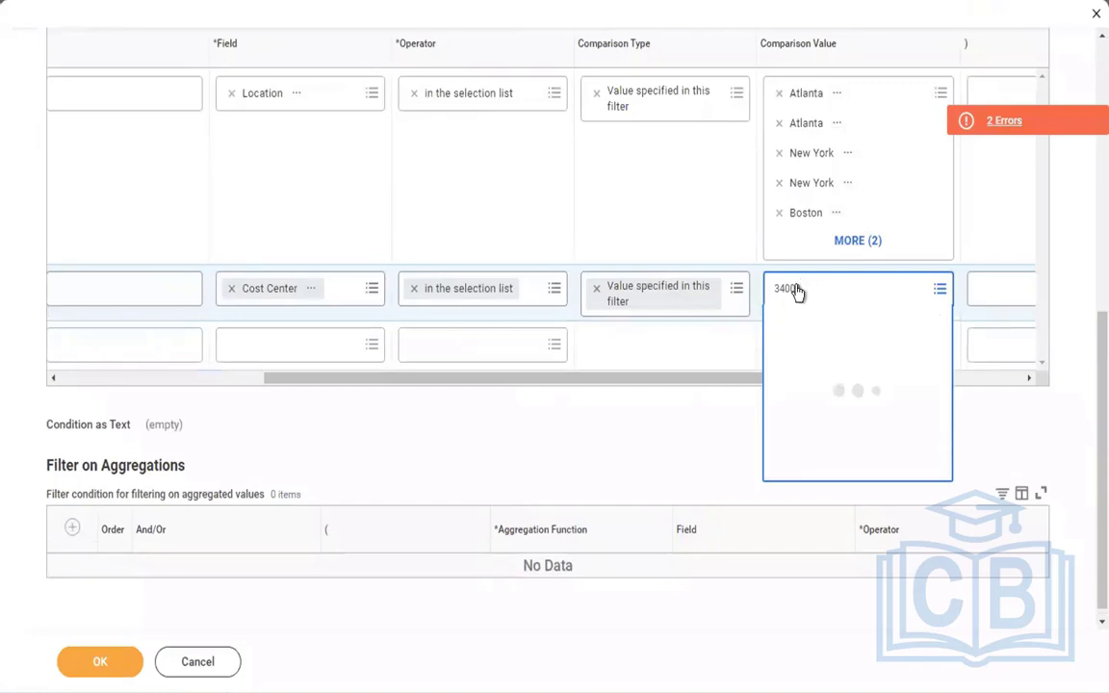
pyautogui.moveTo(594, 401); pyautogui.dragTo(322, 395)
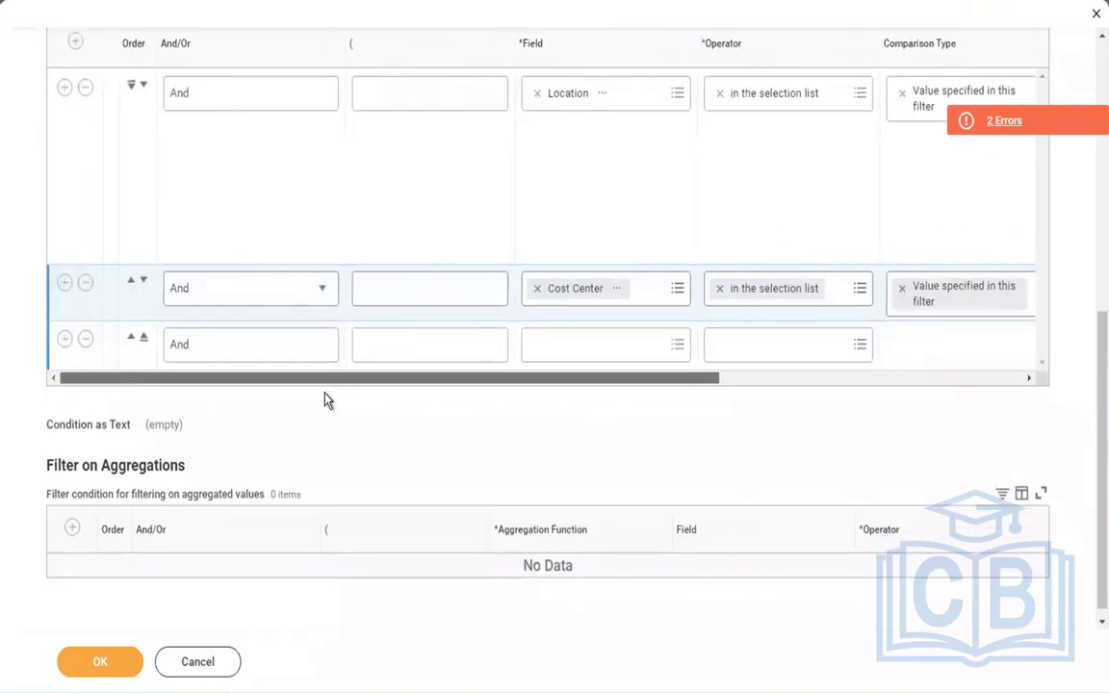
# Search the third filter condition's field choices for "worker hire date" and "employee hire date"
pyautogui.click(552, 350)
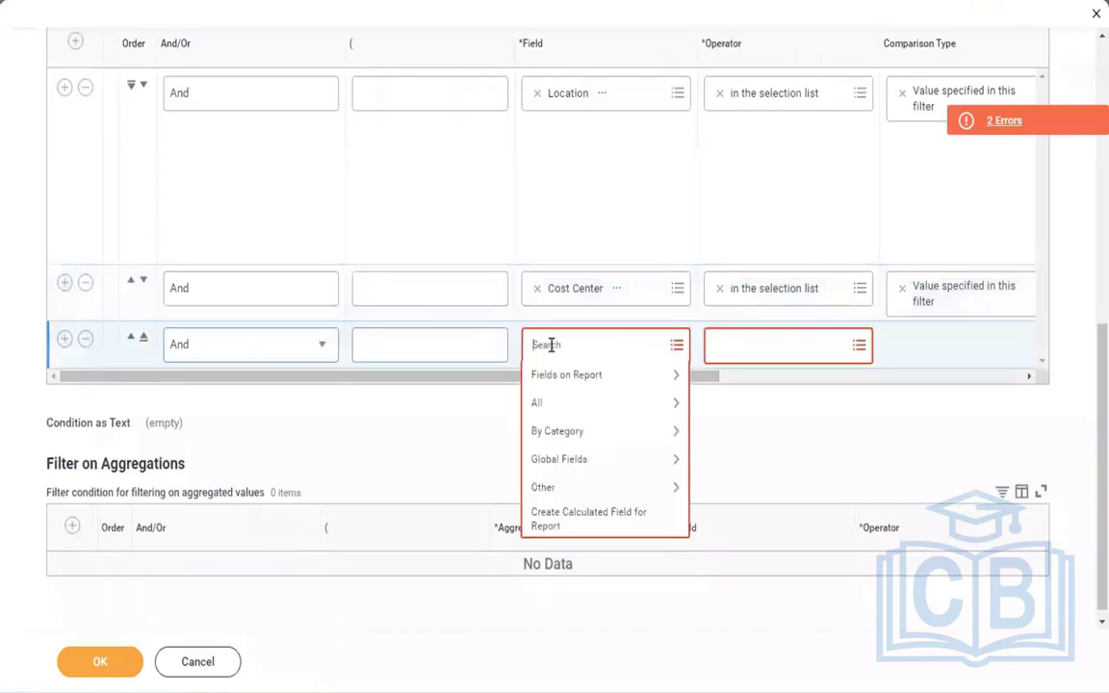
pyautogui.write('worker hore dat')
pyautogui.press('BackSpace')
pyautogui.press('BackSpace')
pyautogui.press('BackSpace')
pyautogui.press('BackSpace')
pyautogui.press('BackSpace')
pyautogui.press('BackSpace')
pyautogui.write('ire date')
pyautogui.press('Return')
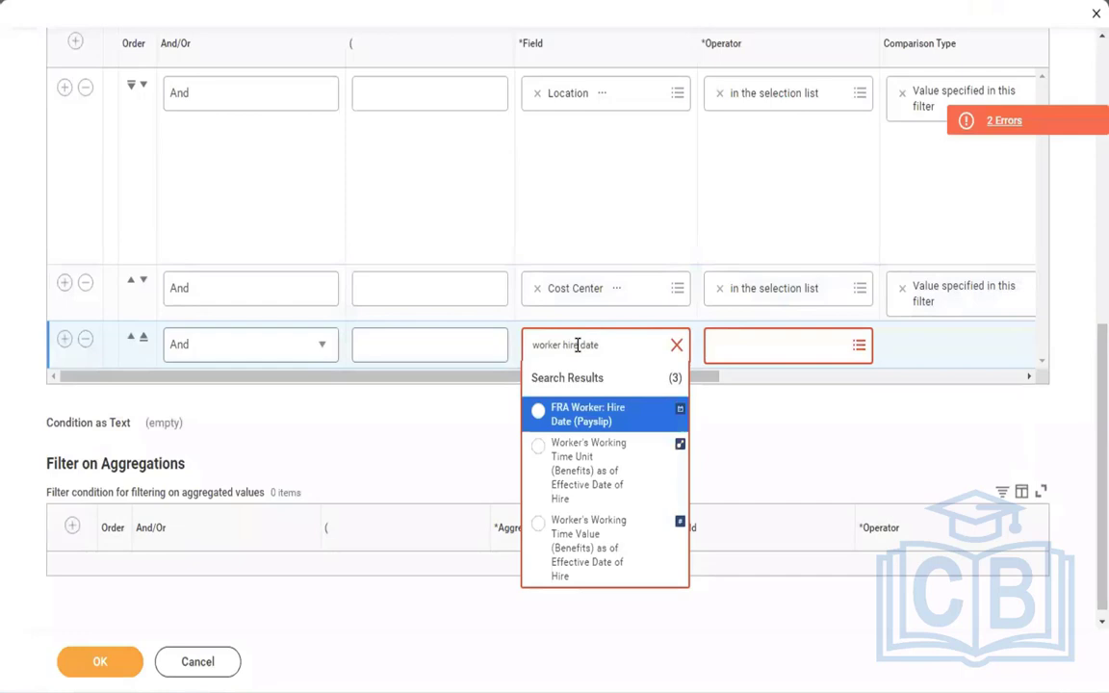
pyautogui.click(674, 345)
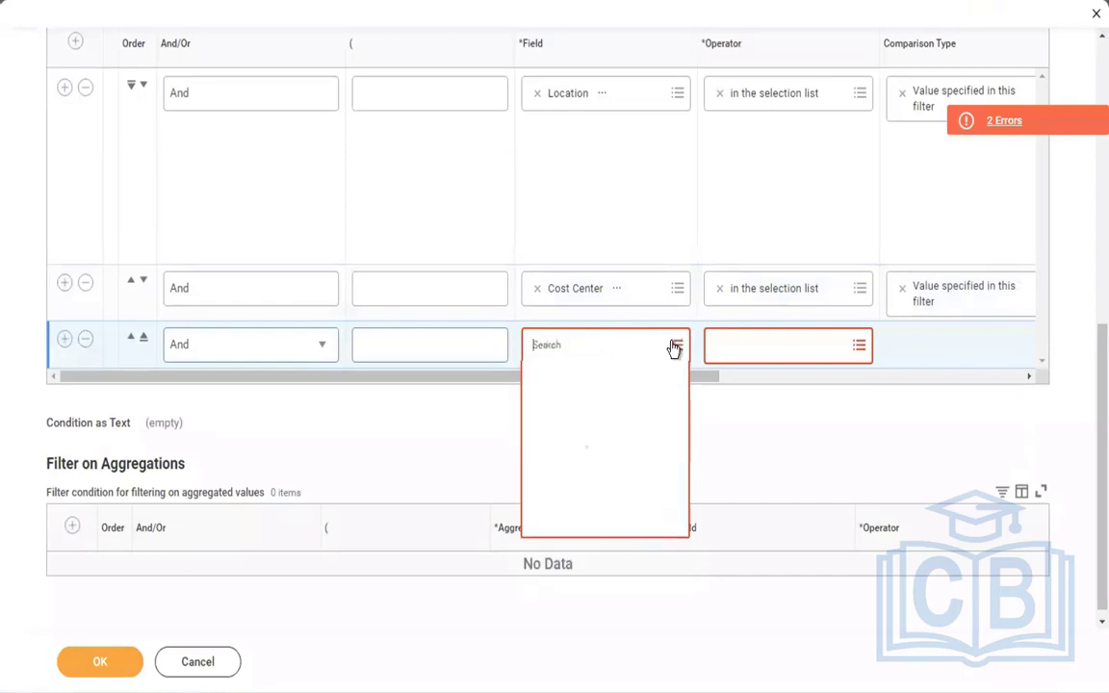
pyautogui.write('empl')
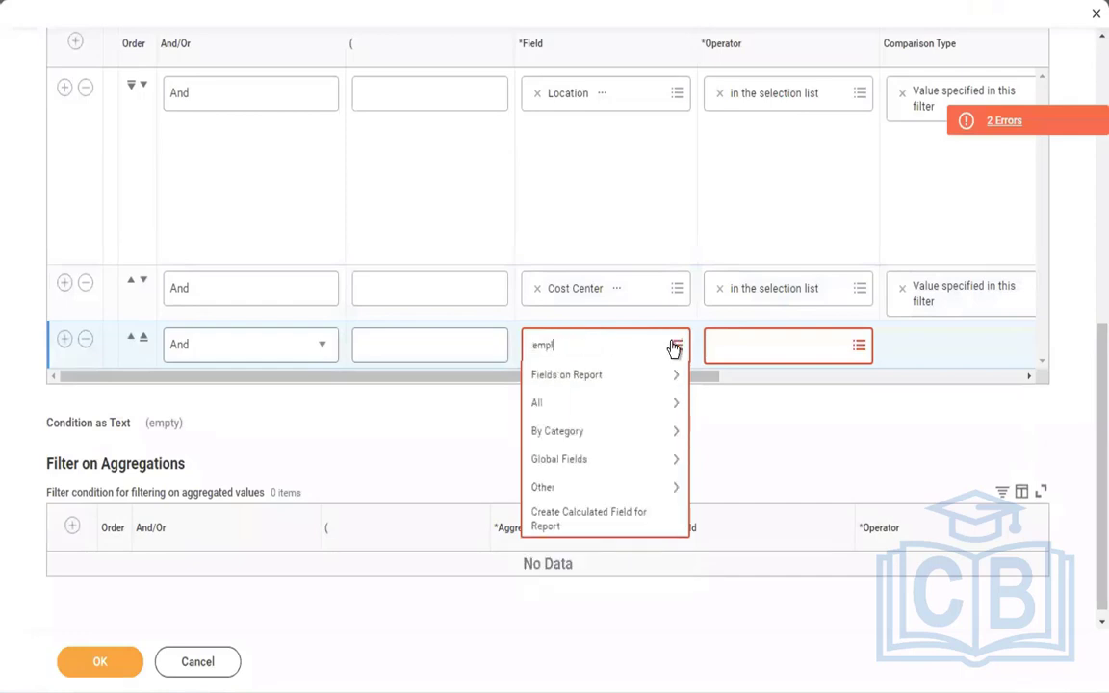
pyautogui.write('oyee hire date')
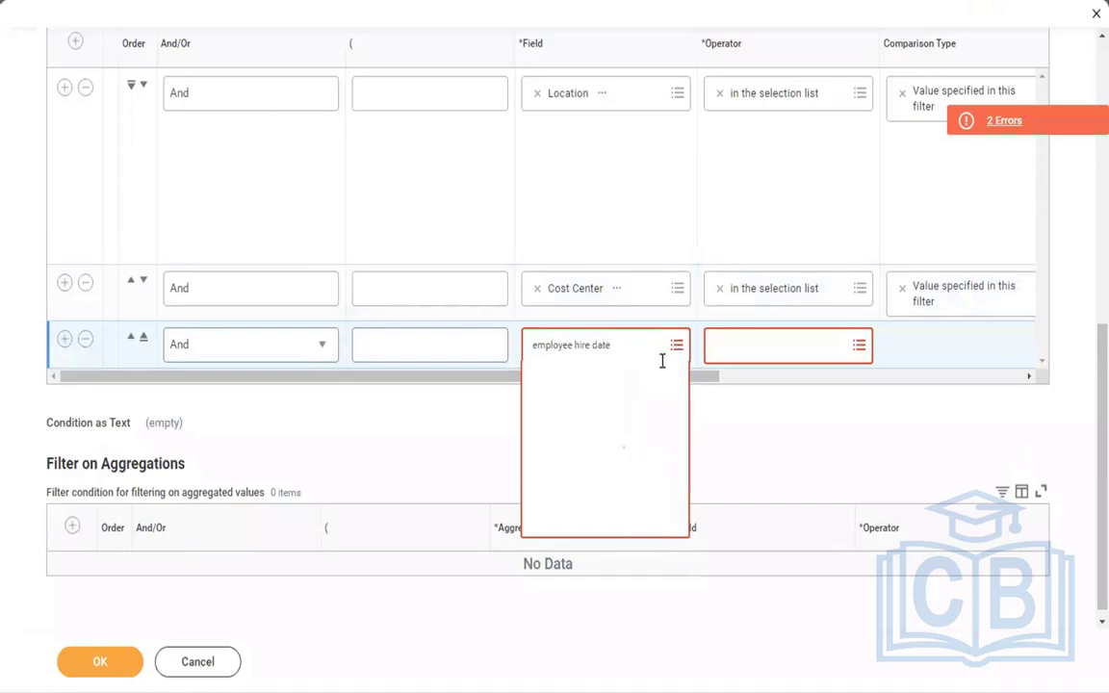
# Search for "hire date", look through the matching fields, and set the third filter condition's field to Hire Date
pyautogui.write('h')
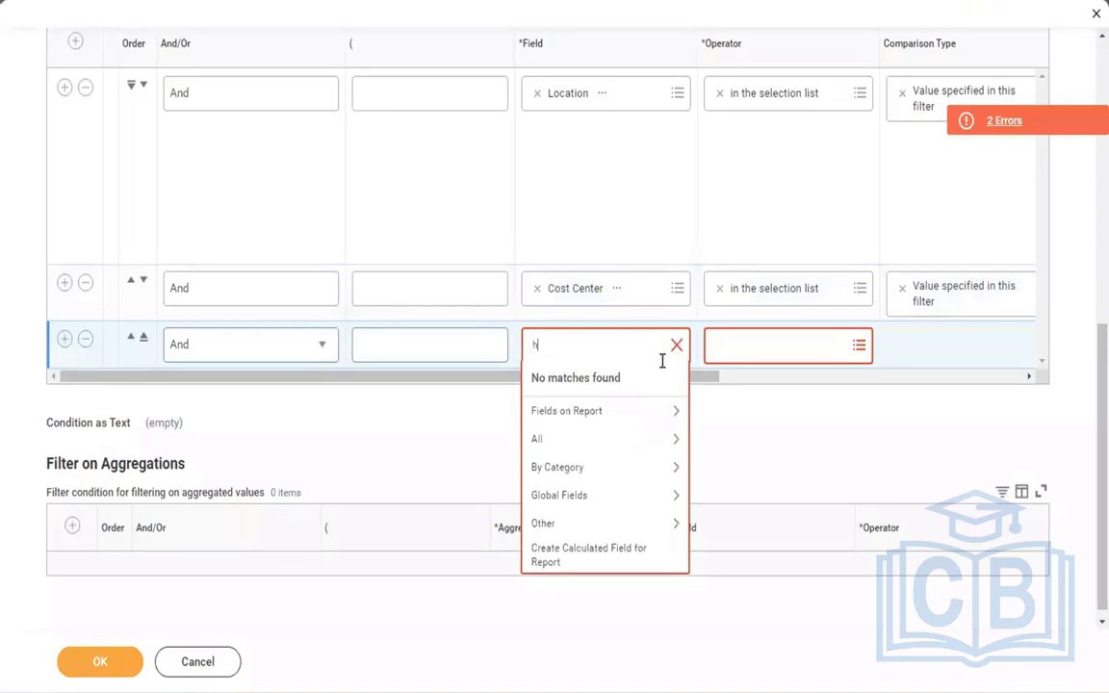
pyautogui.write('ire date')
pyautogui.press('Return')
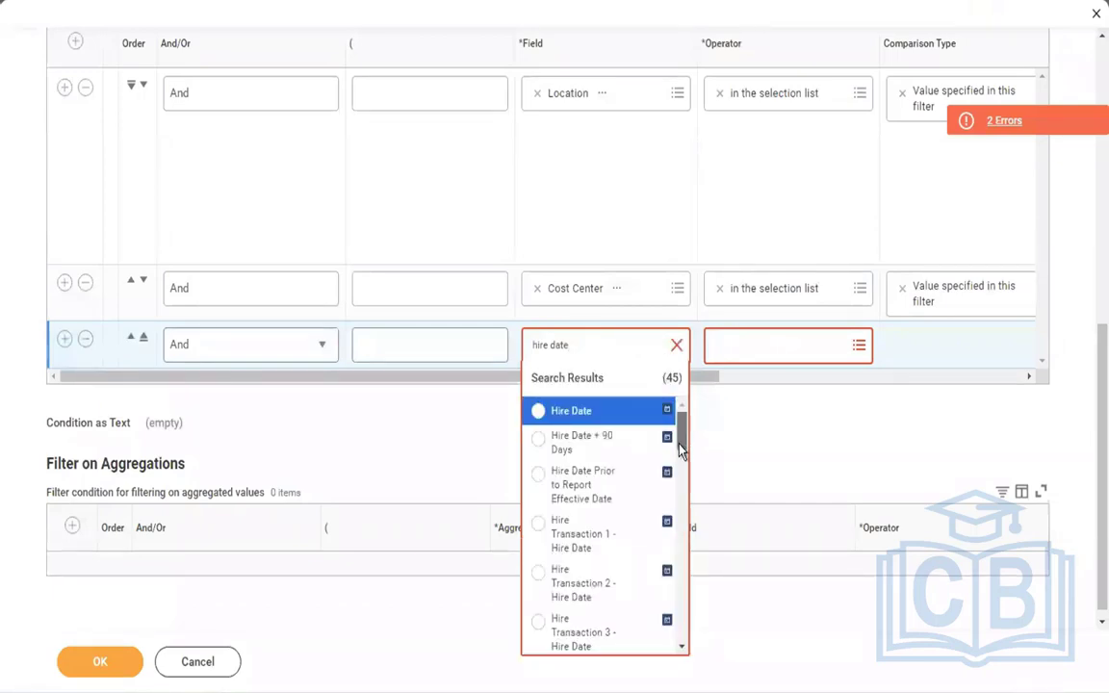
pyautogui.moveTo(681, 450); pyautogui.dragTo(686, 525)
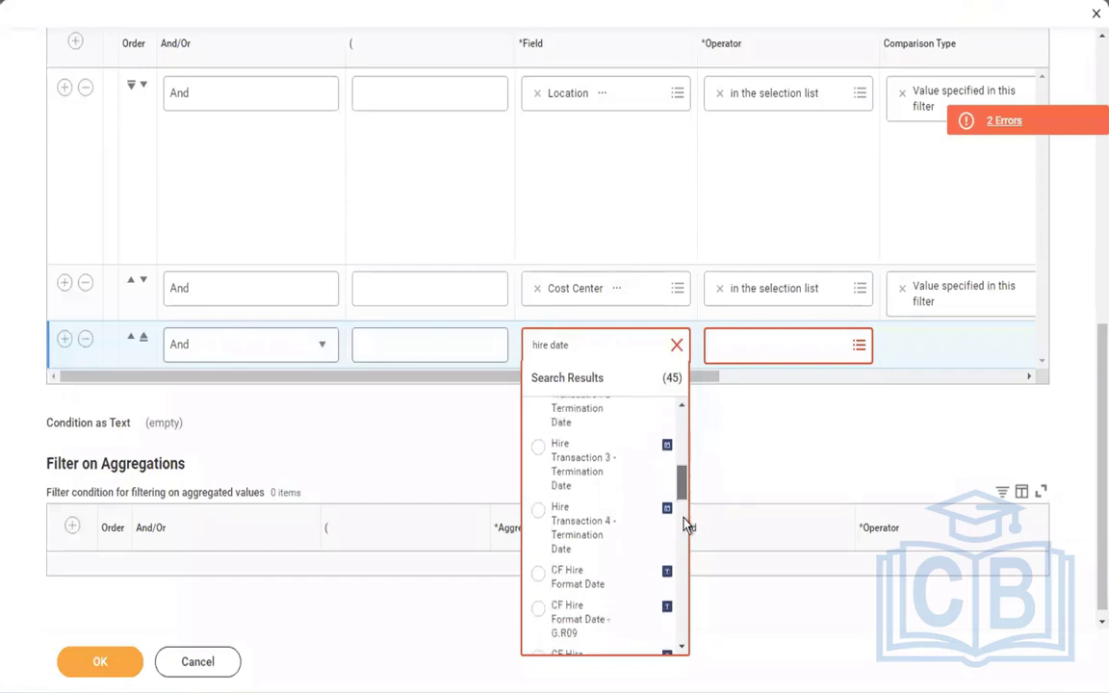
pyautogui.scroll(-3, 686, 525)
pyautogui.scroll(-3, 686, 526)
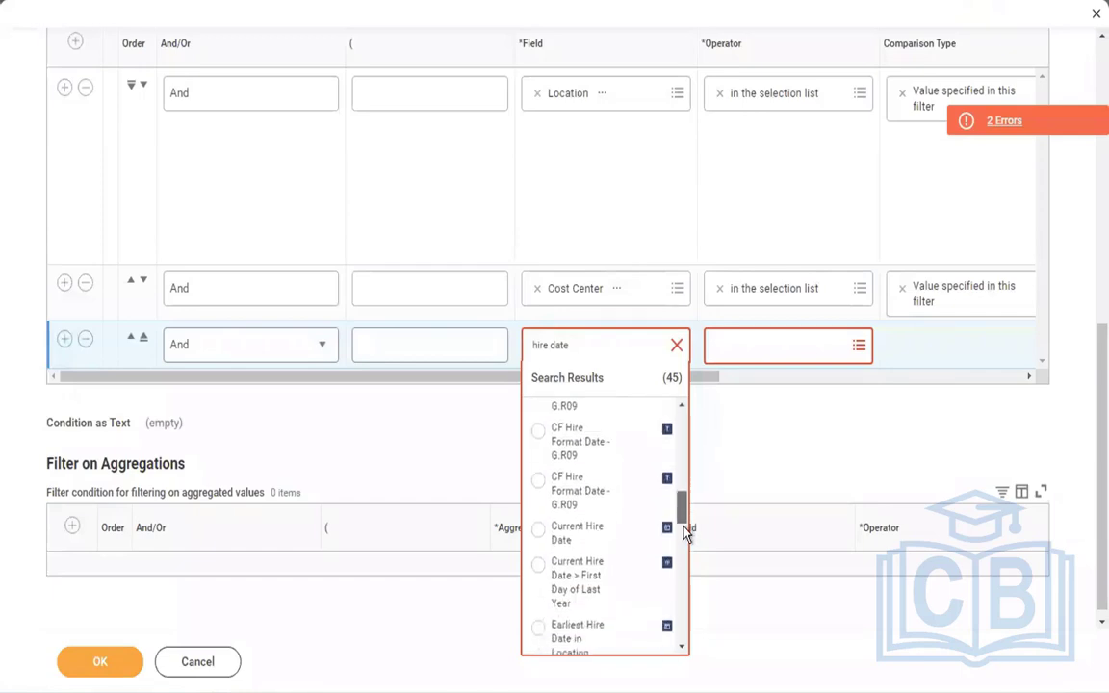
pyautogui.scroll(-4, 684, 563)
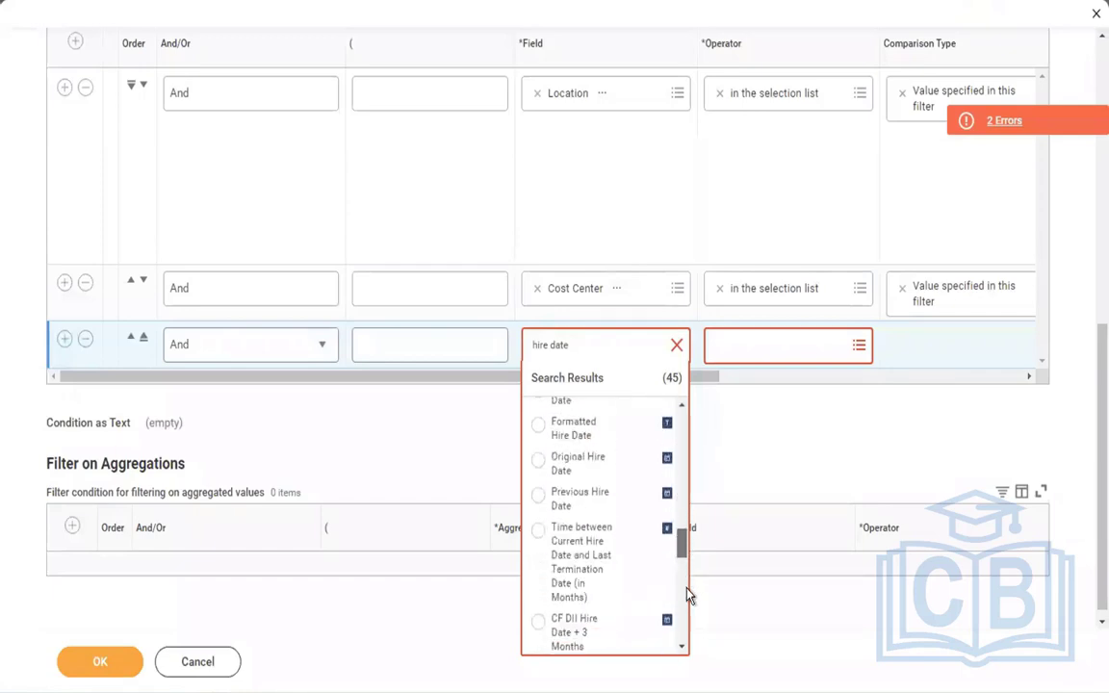
pyautogui.scroll(-5, 687, 616)
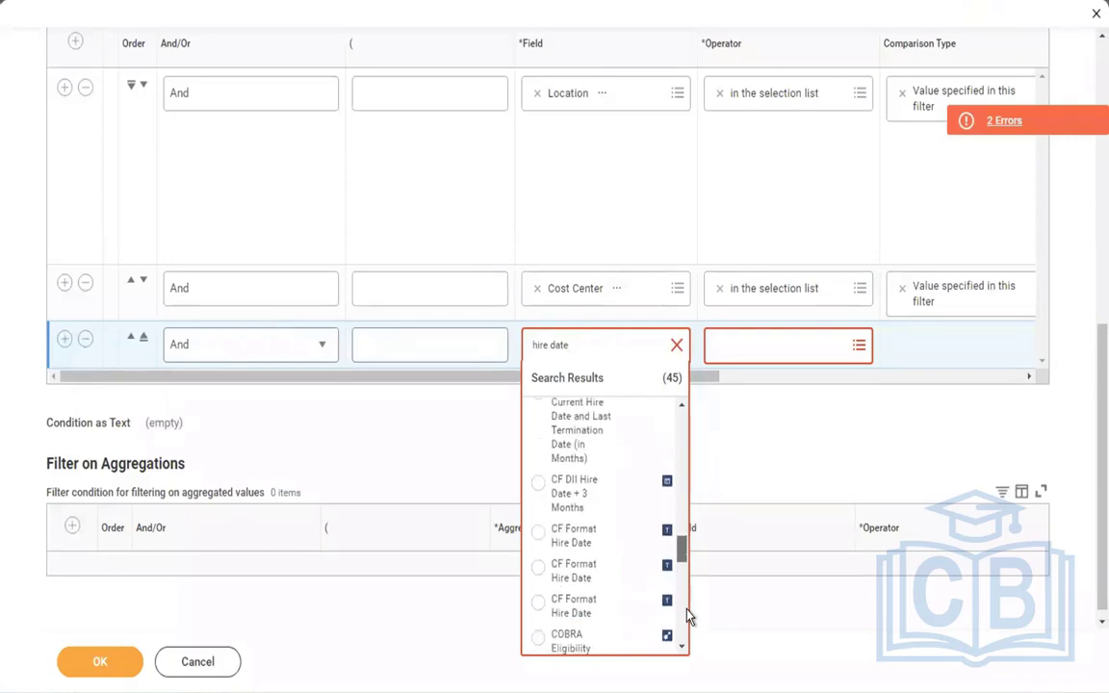
pyautogui.scroll(-5, 687, 628)
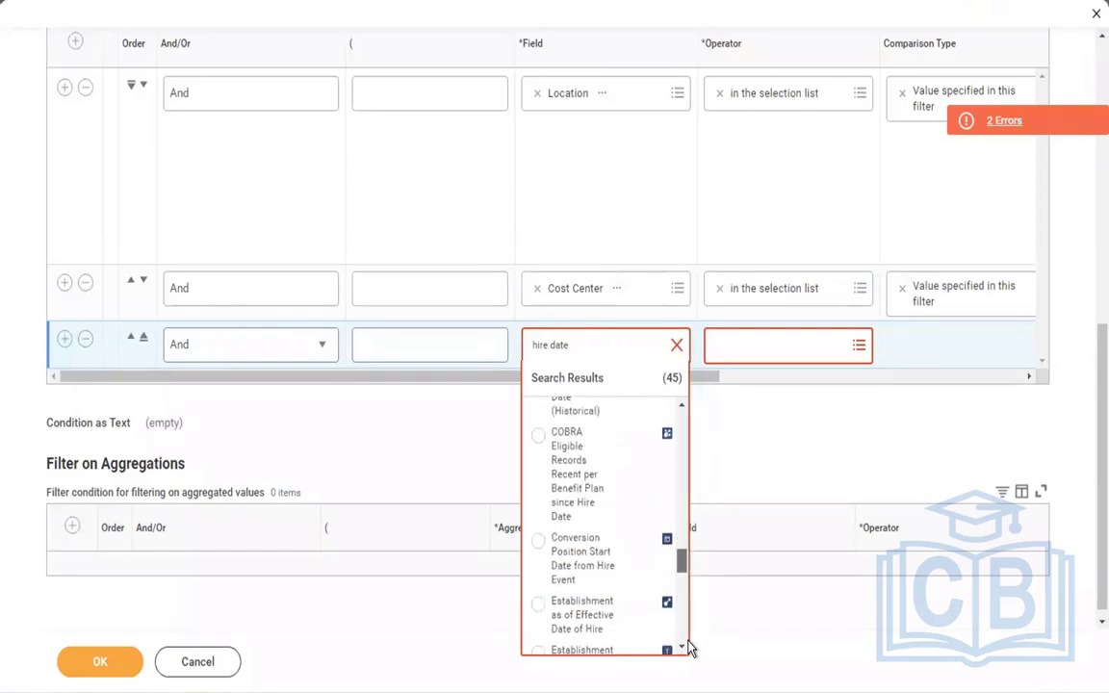
pyautogui.scroll(-5, 690, 671)
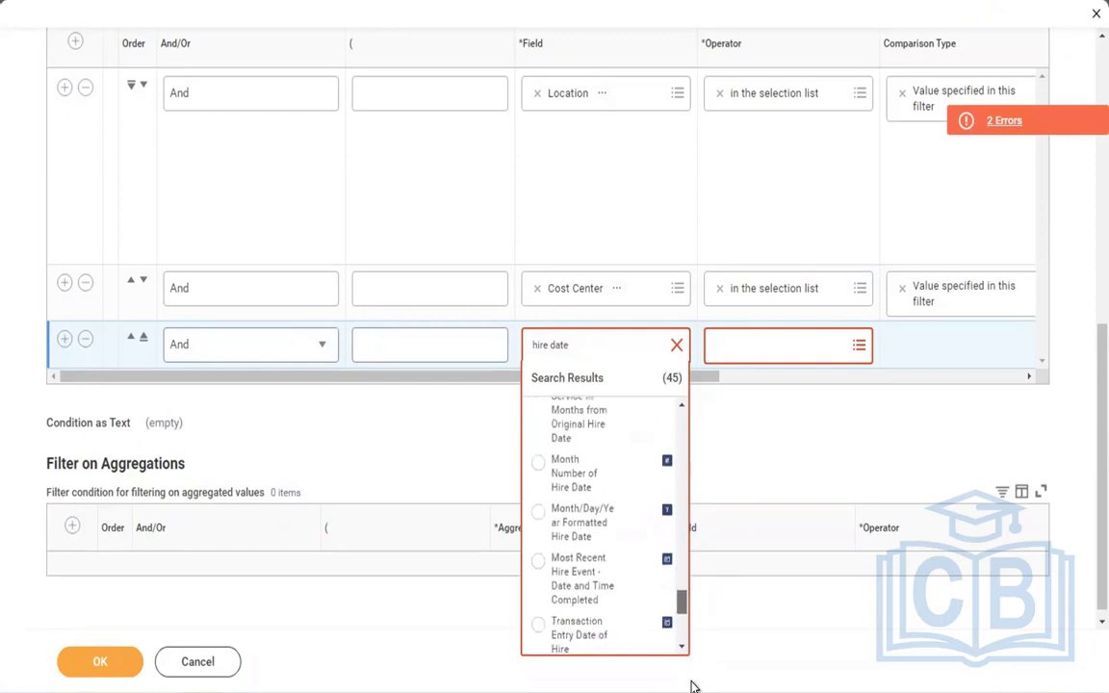
pyautogui.moveTo(683, 495); pyautogui.dragTo(695, 368)
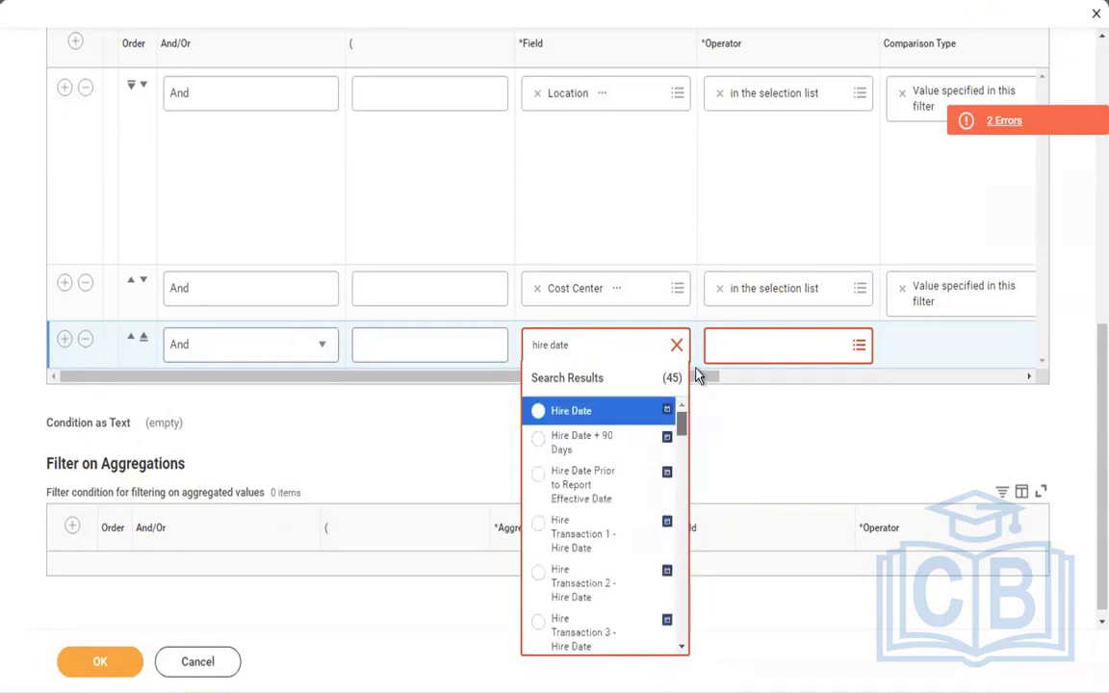
pyautogui.click(551, 414)
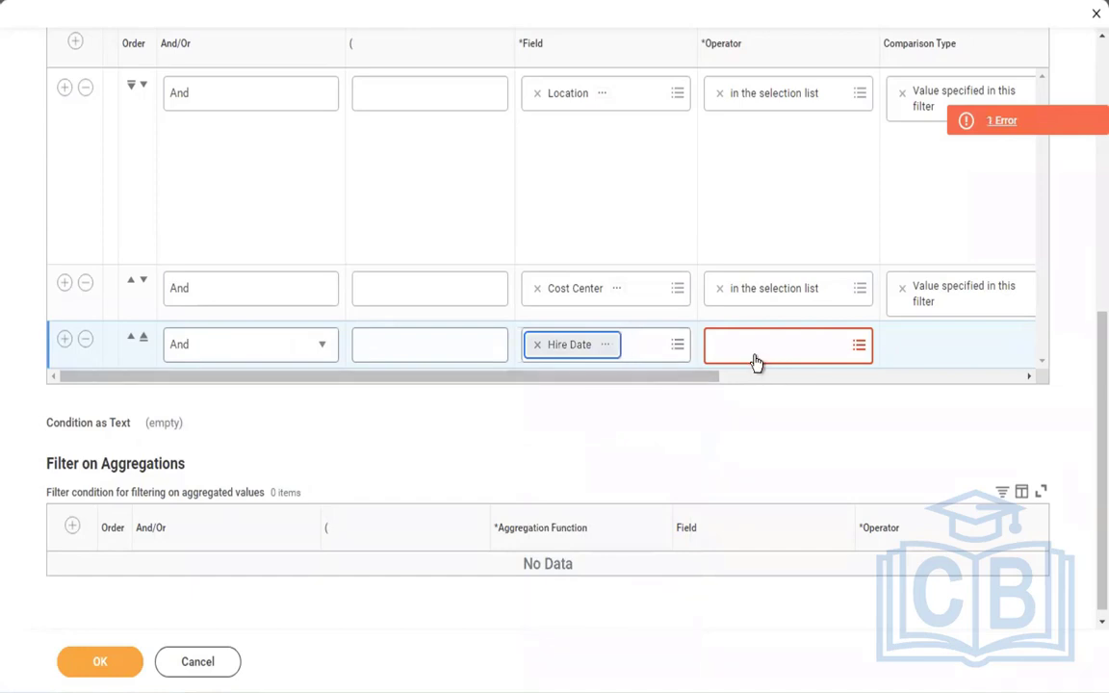
# Try the operator "greater than" on the Hire Date condition and browse its comparison date calendar back to April 2022
pyautogui.click(755, 356)
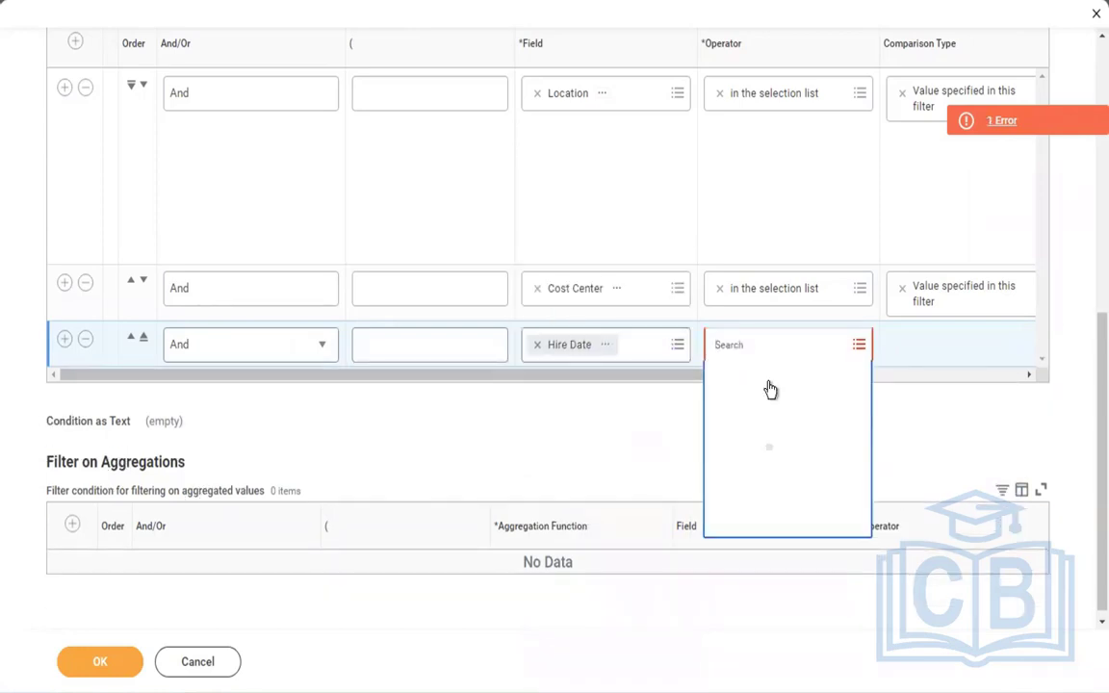
pyautogui.click(809, 379)
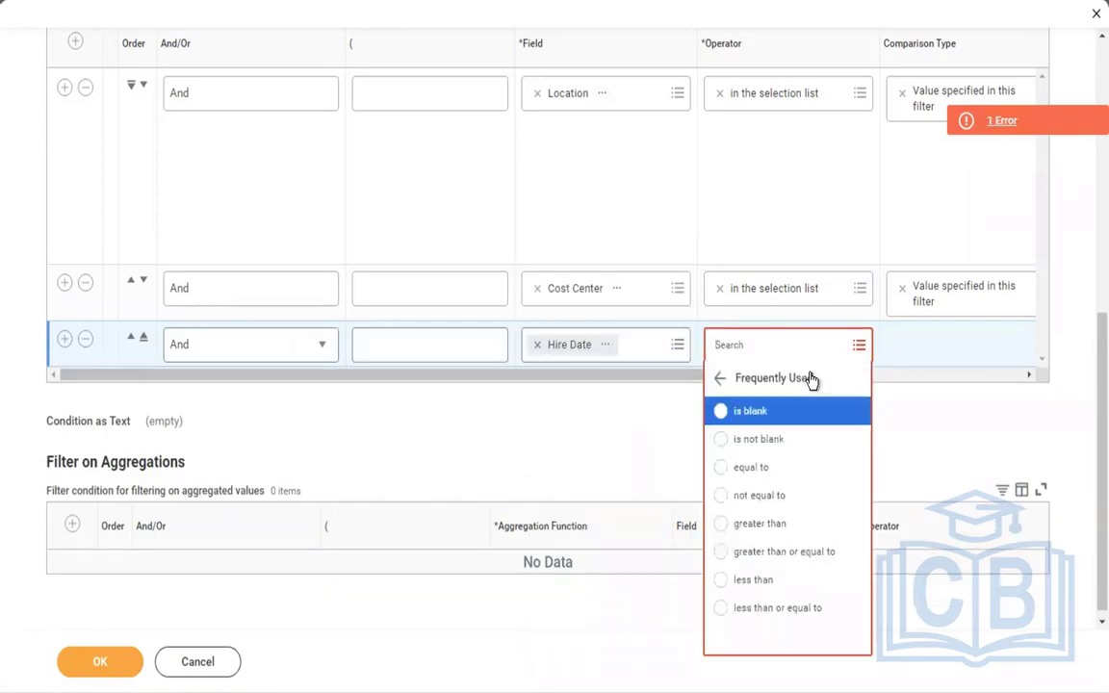
pyautogui.click(757, 524)
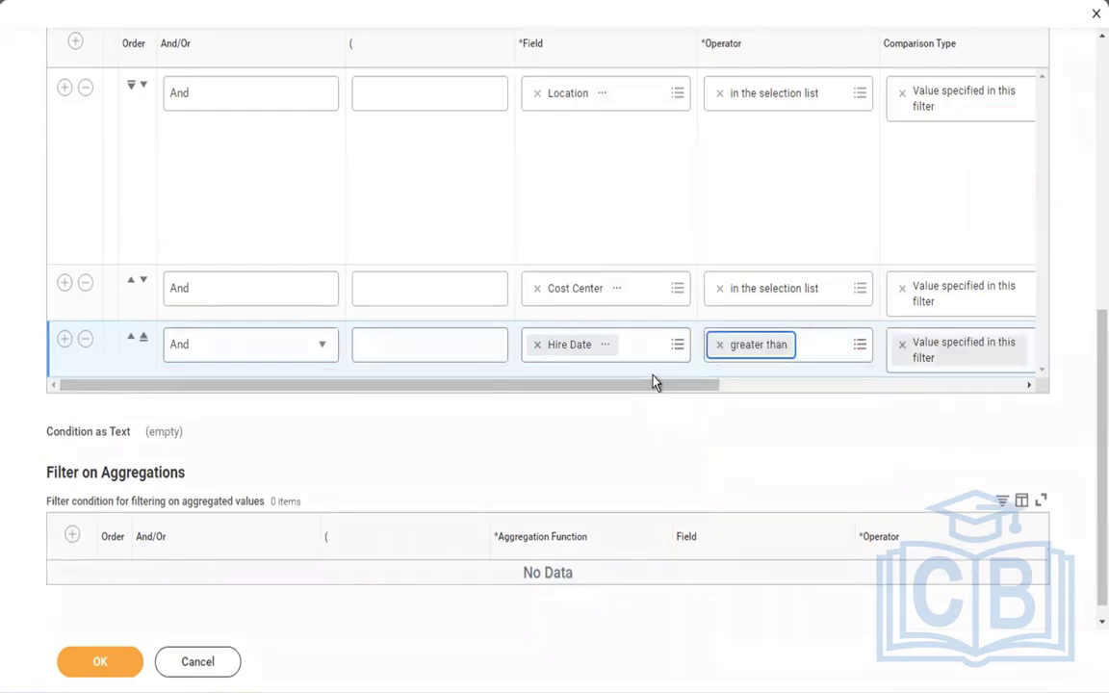
pyautogui.moveTo(693, 385); pyautogui.dragTo(922, 383)
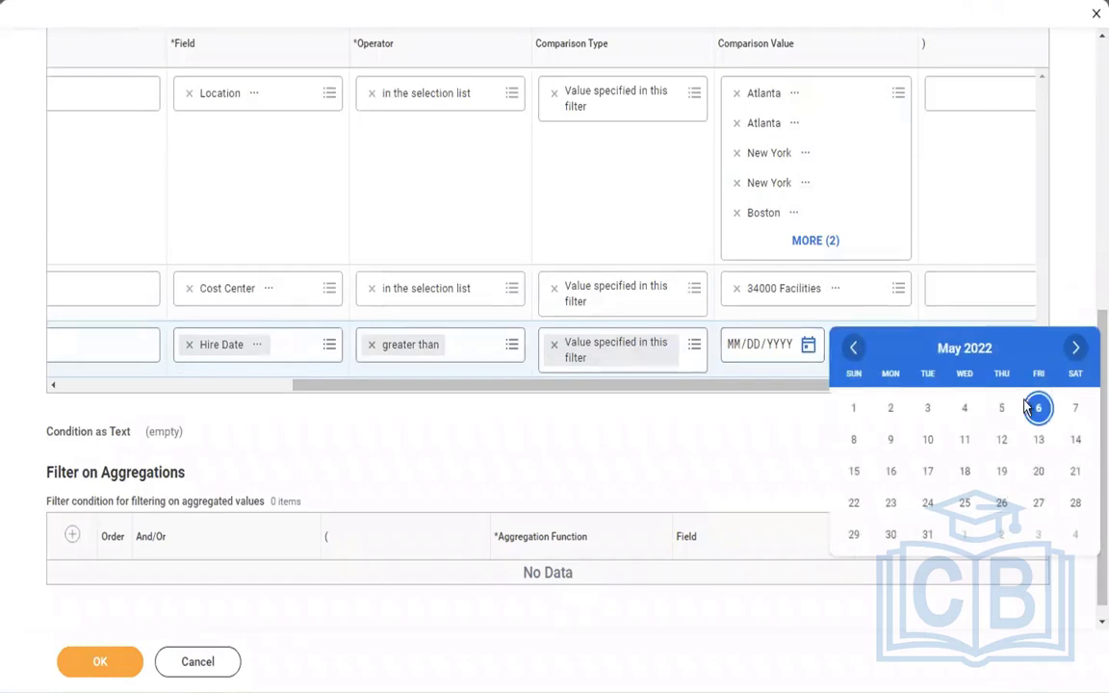
pyautogui.click(851, 348)
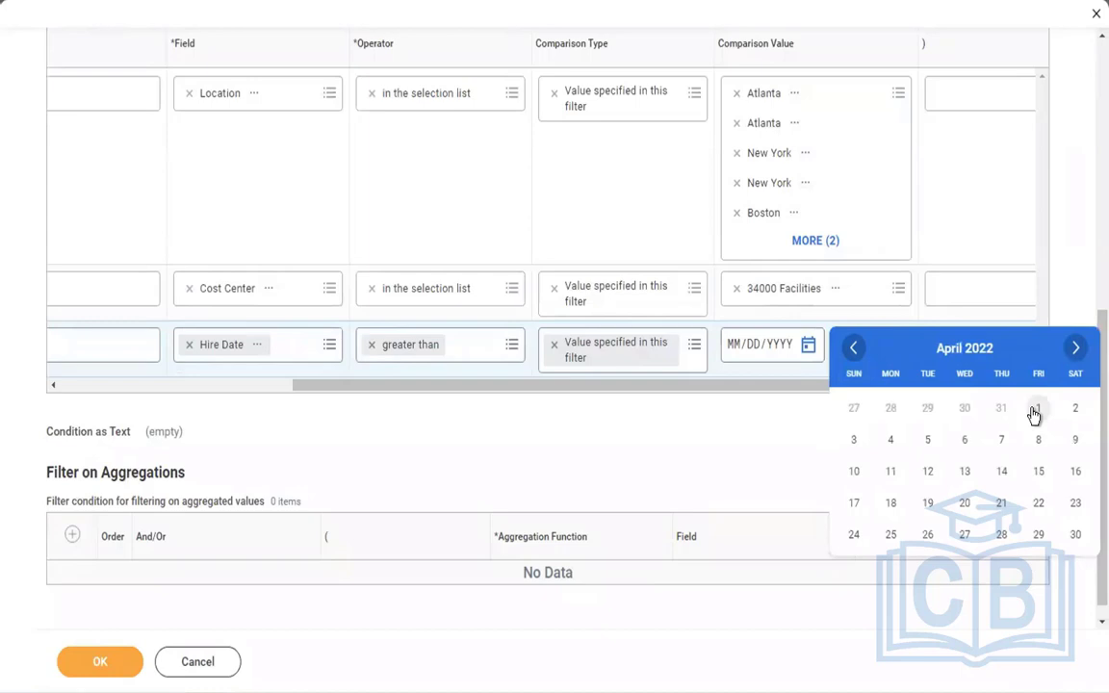
# Set the Hire Date condition's operator to "less than or equal to" and its comparison value to 05/06/2022
pyautogui.click(372, 348)
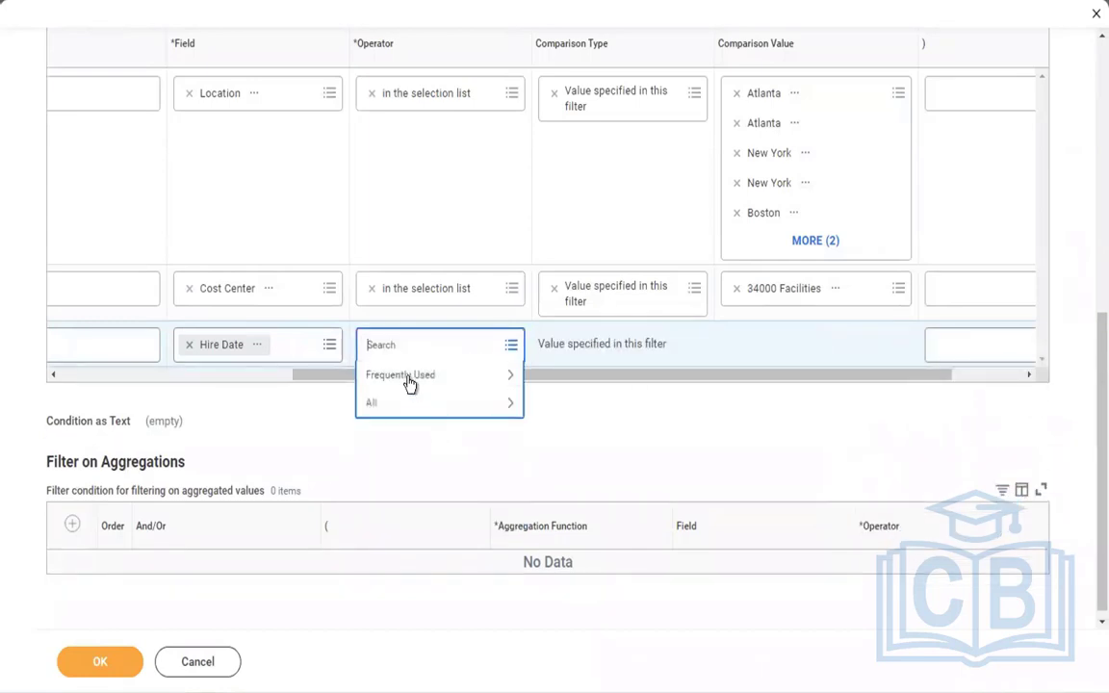
pyautogui.click(408, 377)
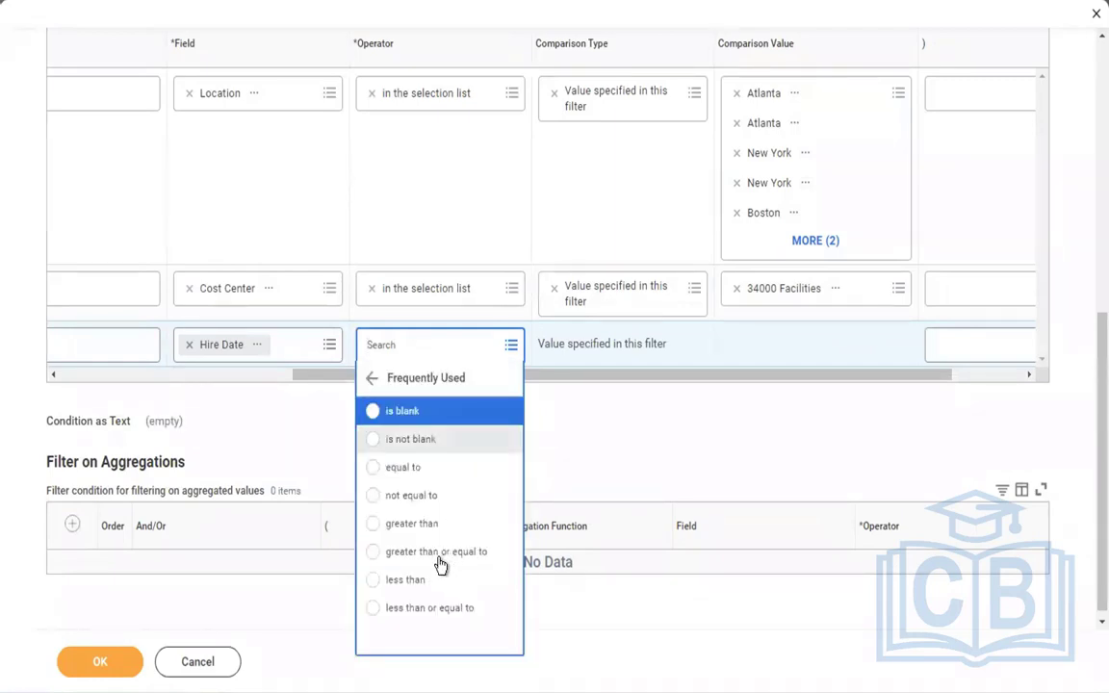
pyautogui.click(419, 608)
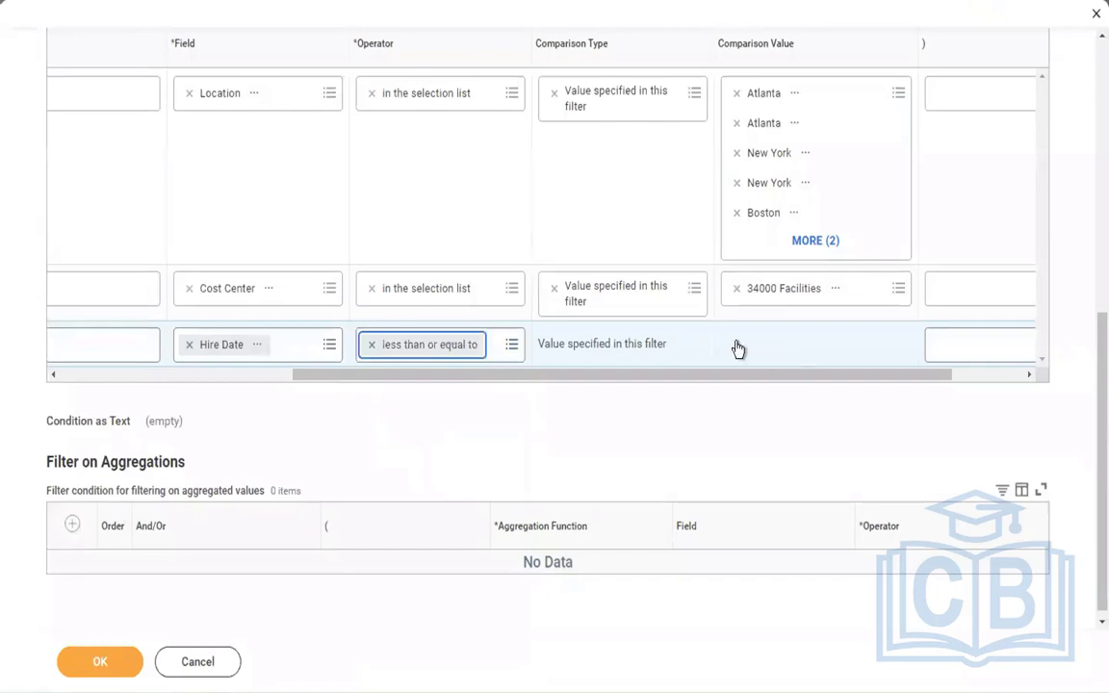
pyautogui.click(808, 346)
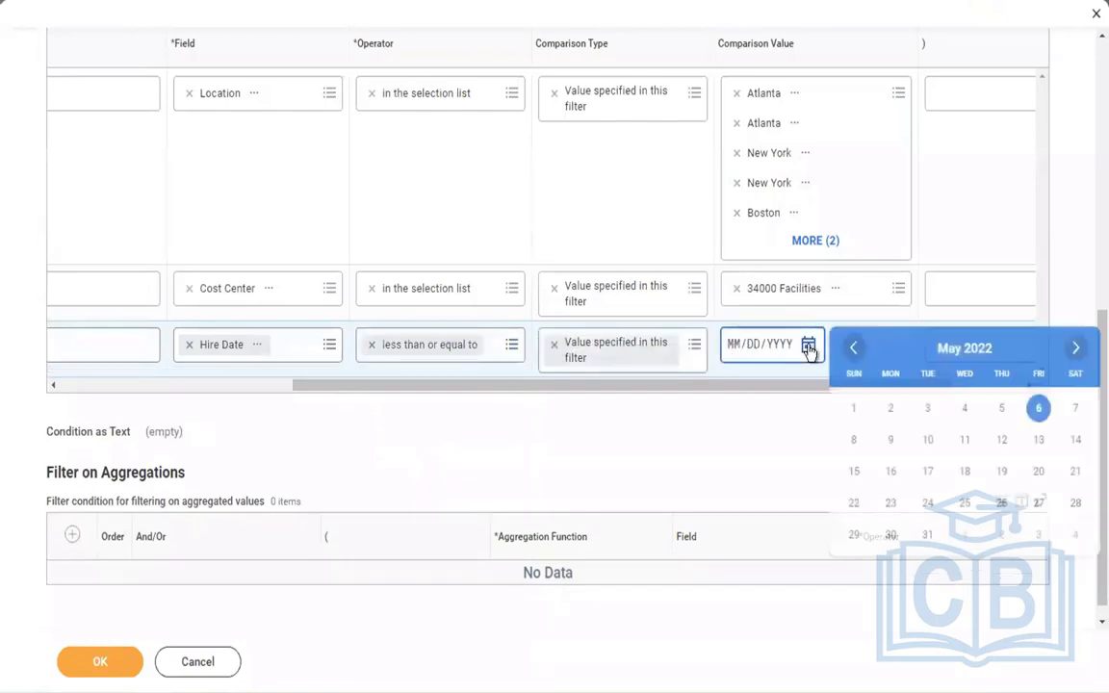
pyautogui.click(1038, 408)
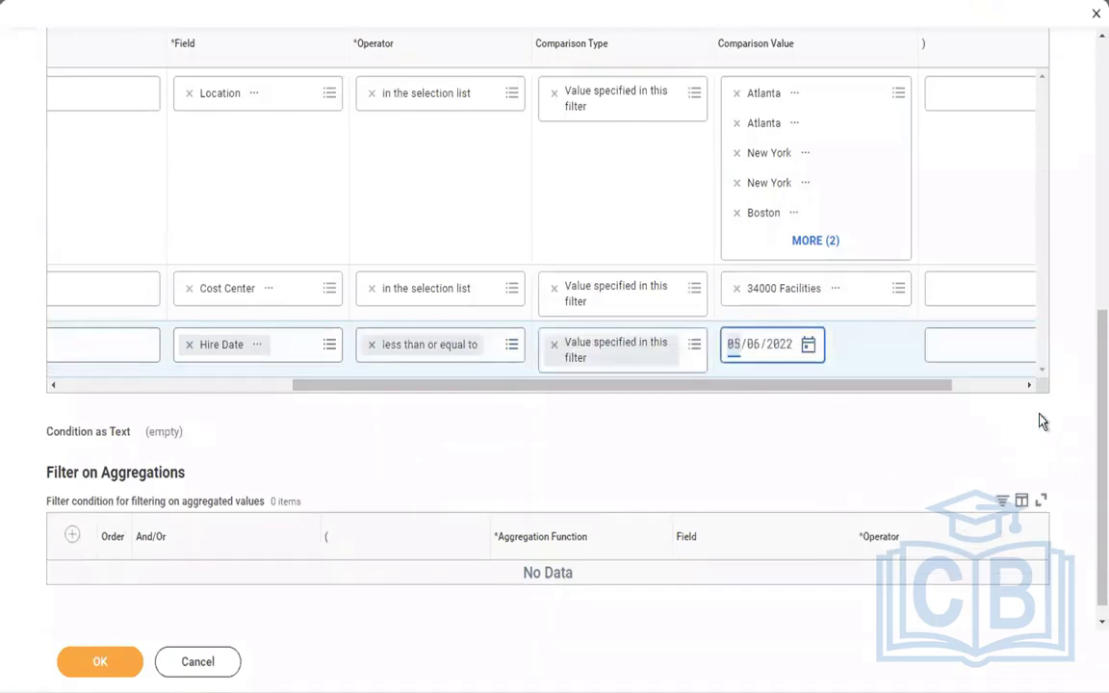
# Save the report definition with its three filter conditions and run the report to check the listed employees
pyautogui.click(104, 664)
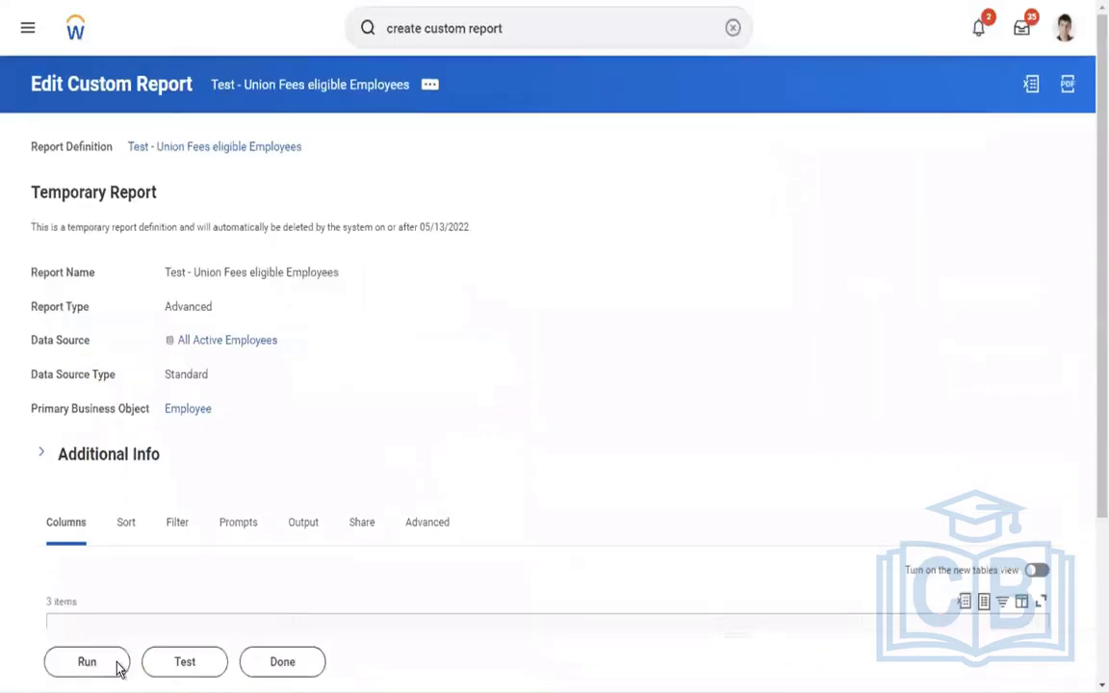
pyautogui.click(106, 664)
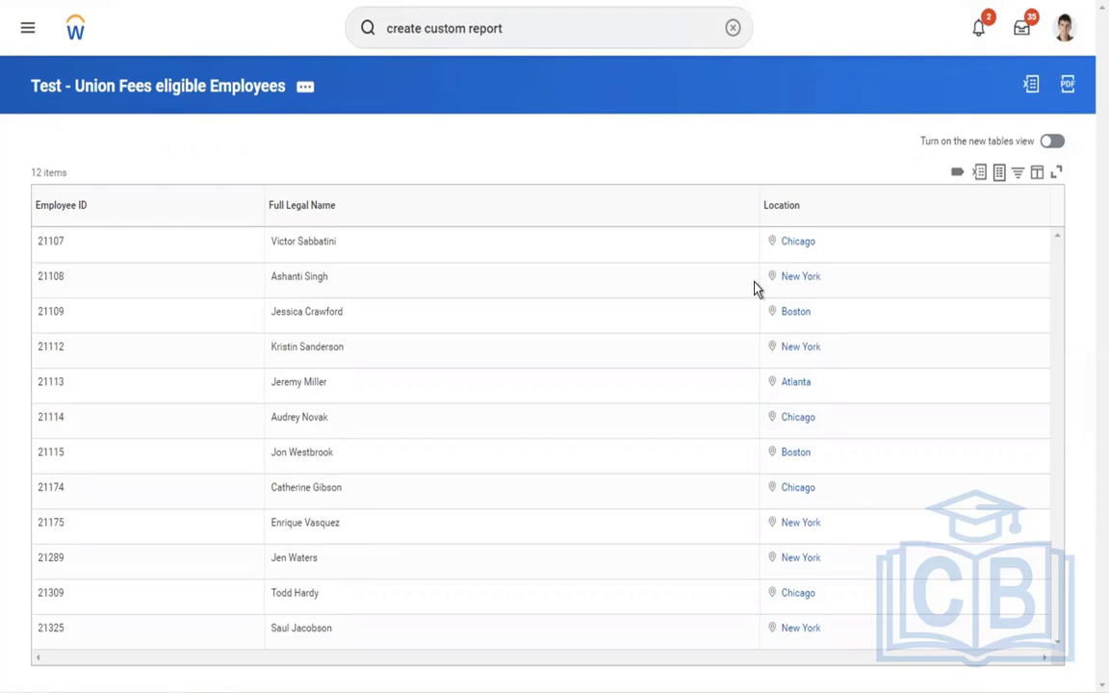
pyautogui.click(945, 279)
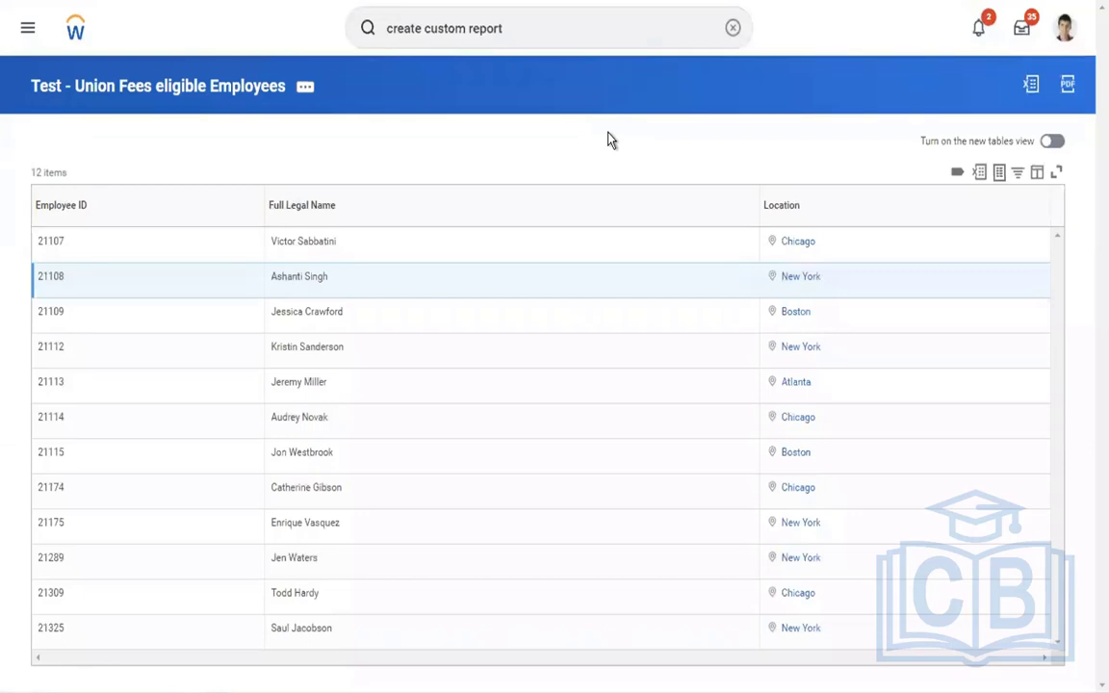
# Reopen the custom report definition for editing from the report results and go to its column definitions
pyautogui.click(306, 91)
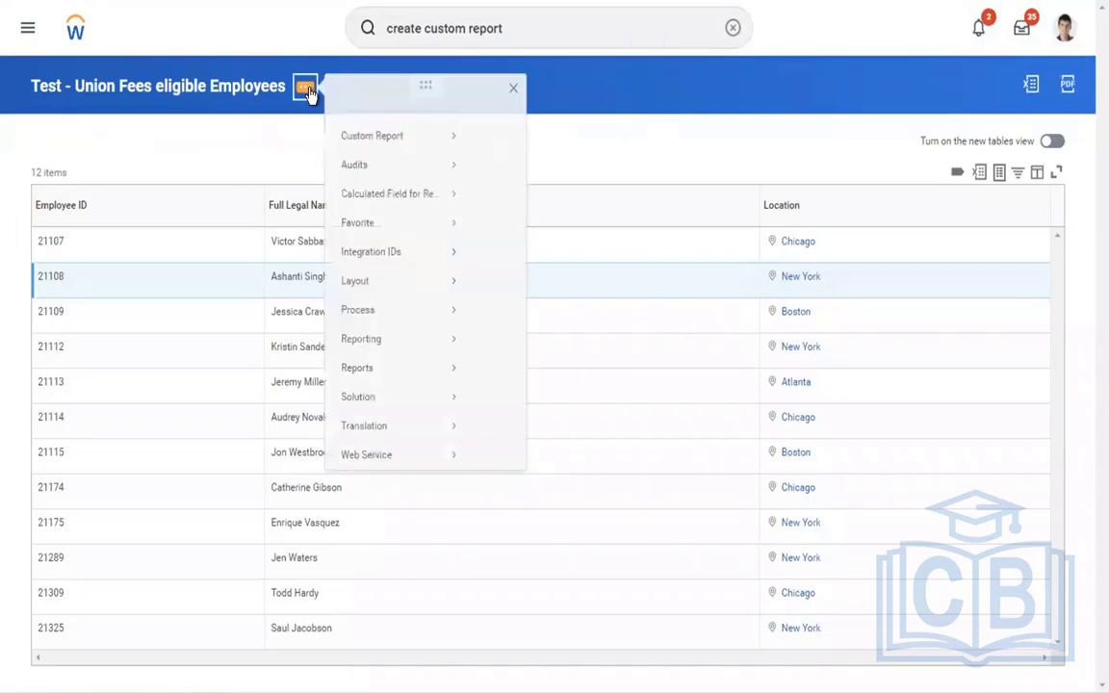
pyautogui.moveTo(376, 153)
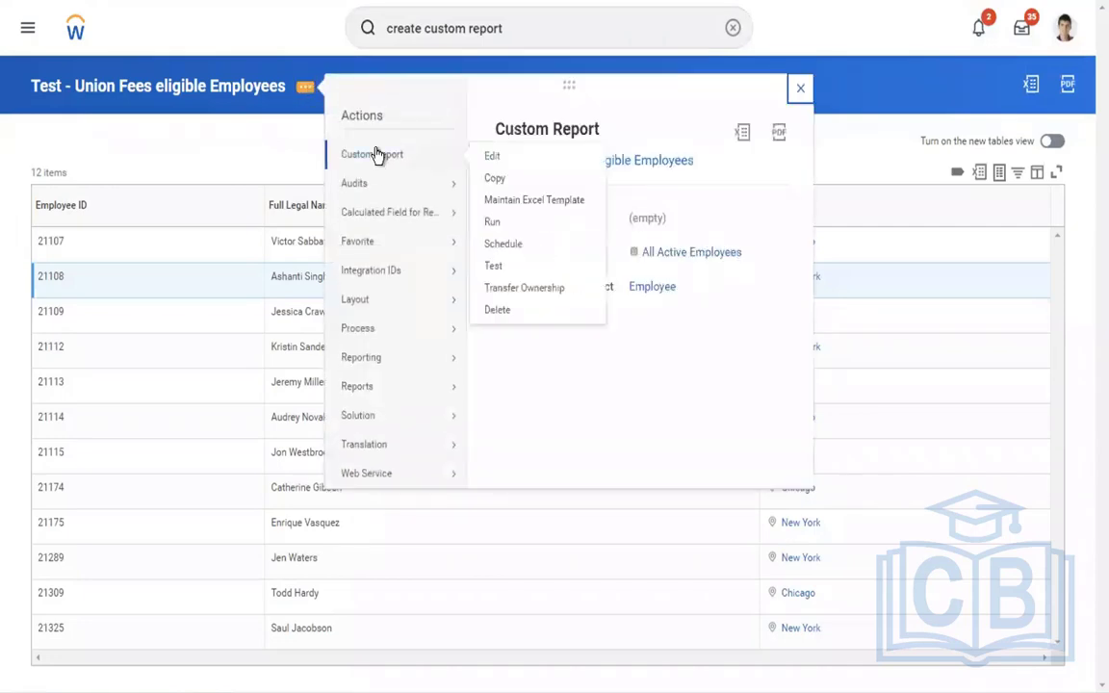
pyautogui.click(480, 158)
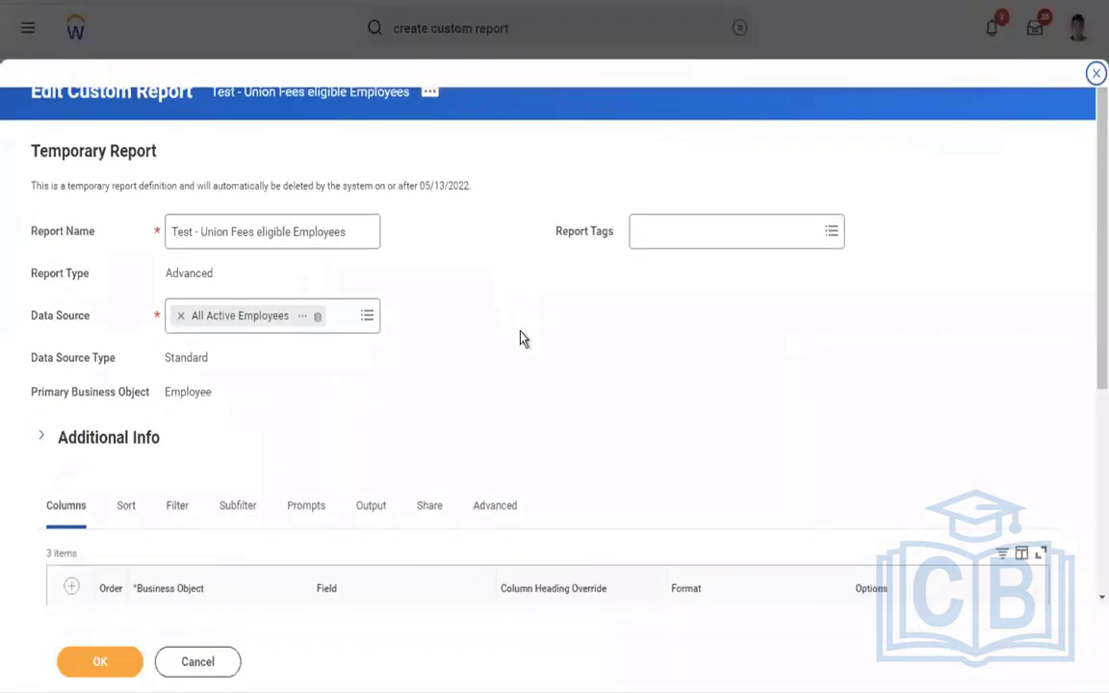
pyautogui.scroll(-4, 520, 339)
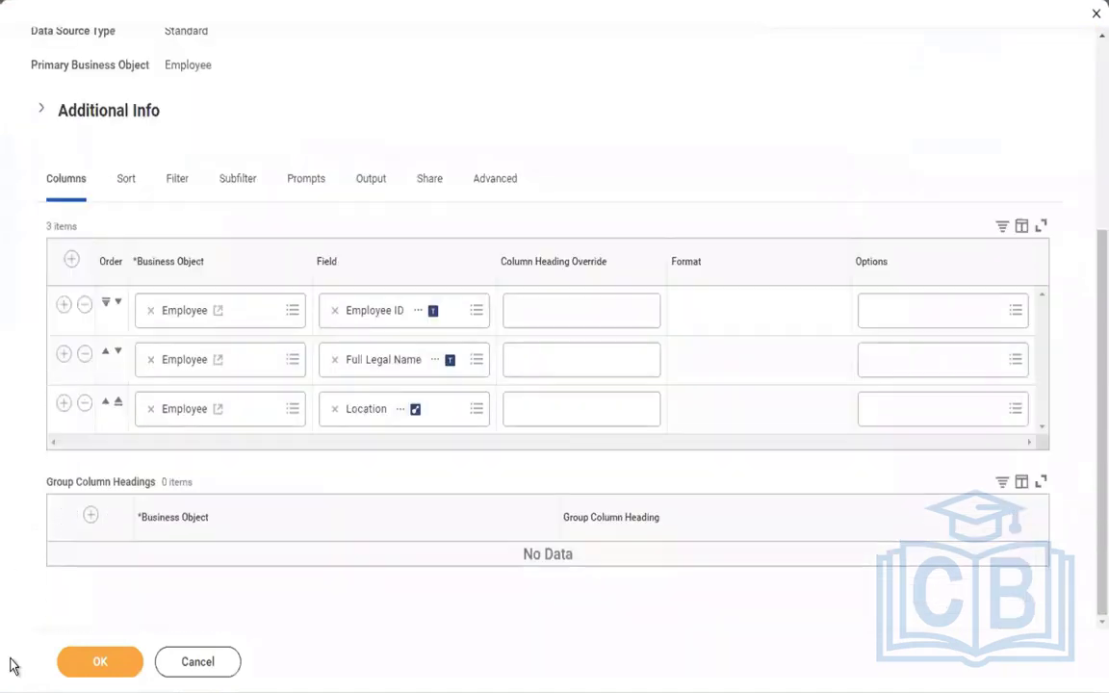
# Add a column row below Location for the Employee business object and set its field to Pay Group
pyautogui.click(64, 404)
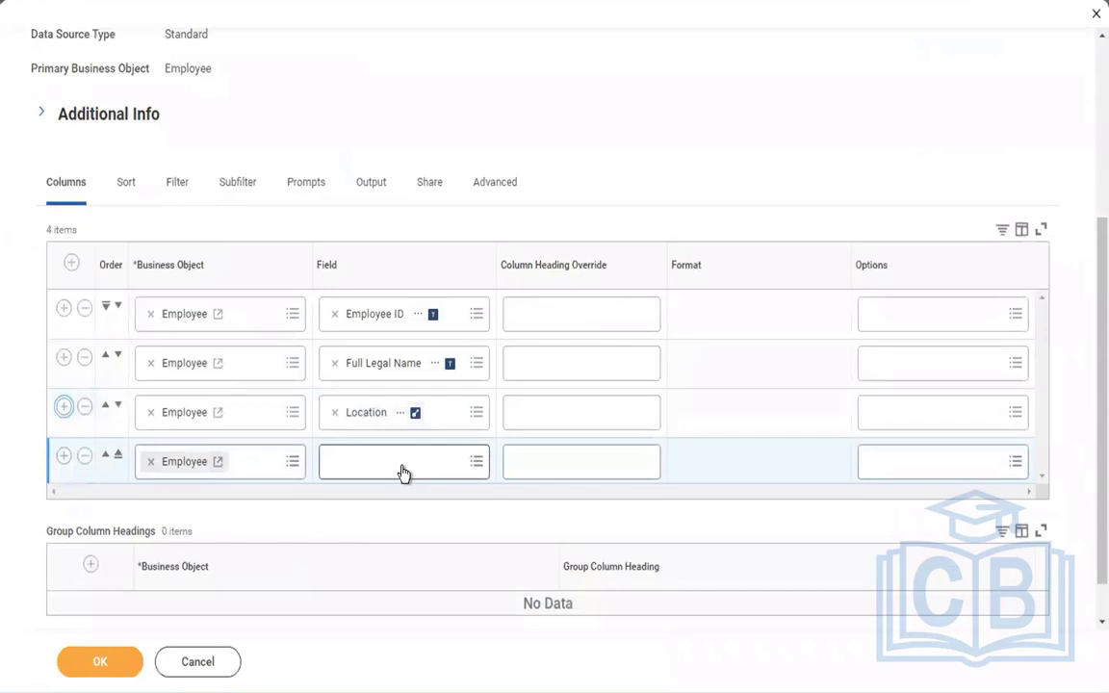
pyautogui.click(403, 471)
pyautogui.write('pay g')
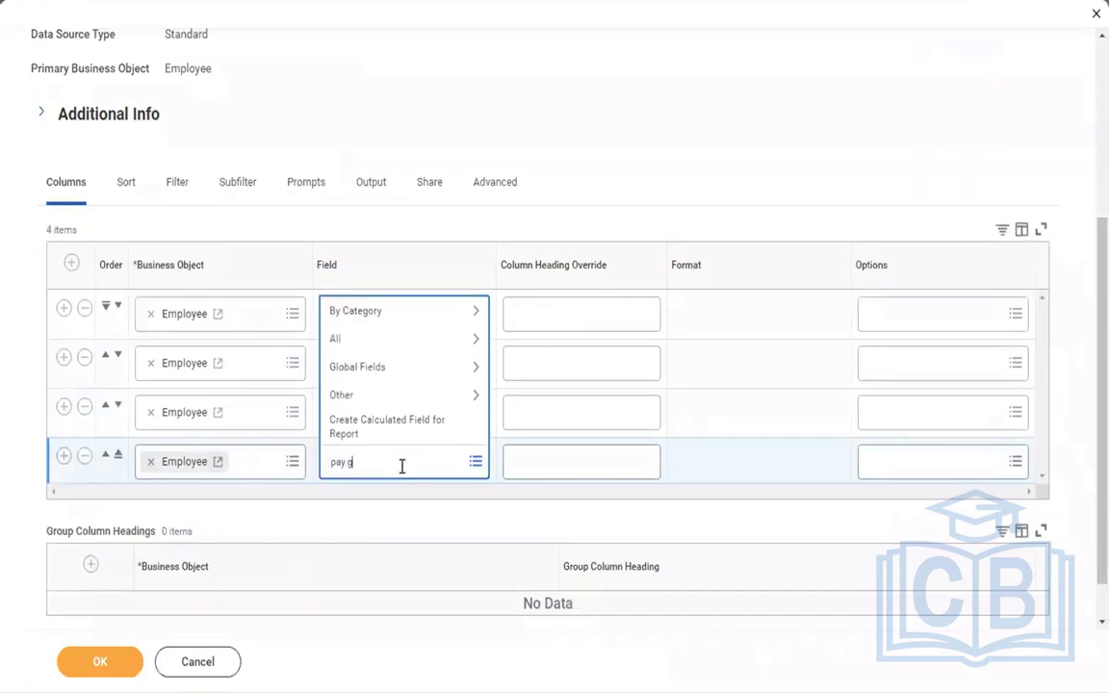
pyautogui.write('roup')
pyautogui.press('Return')
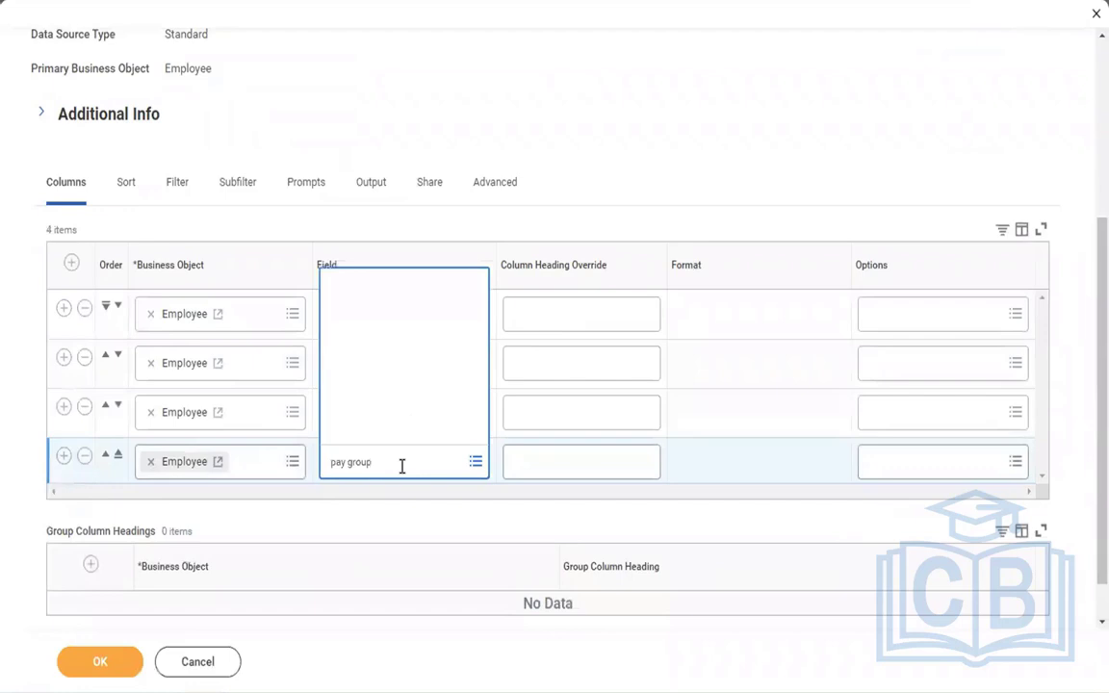
pyautogui.click(348, 107)
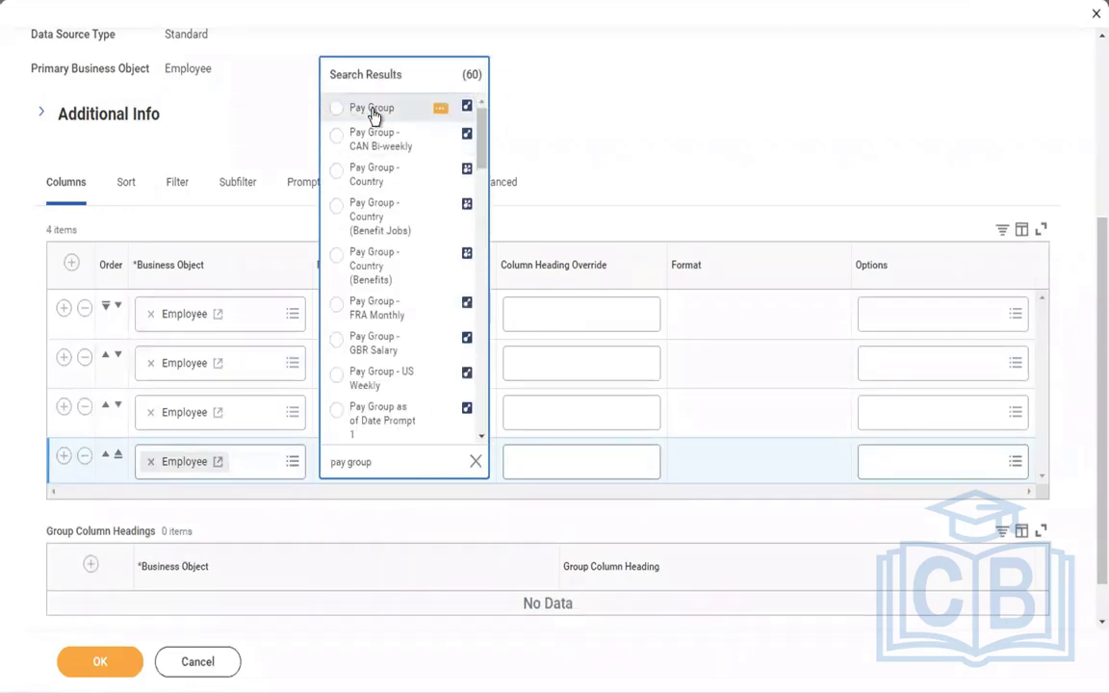
# Save the report definition with the Pay Group column and run the report to review the listed employees
pyautogui.click(110, 658)
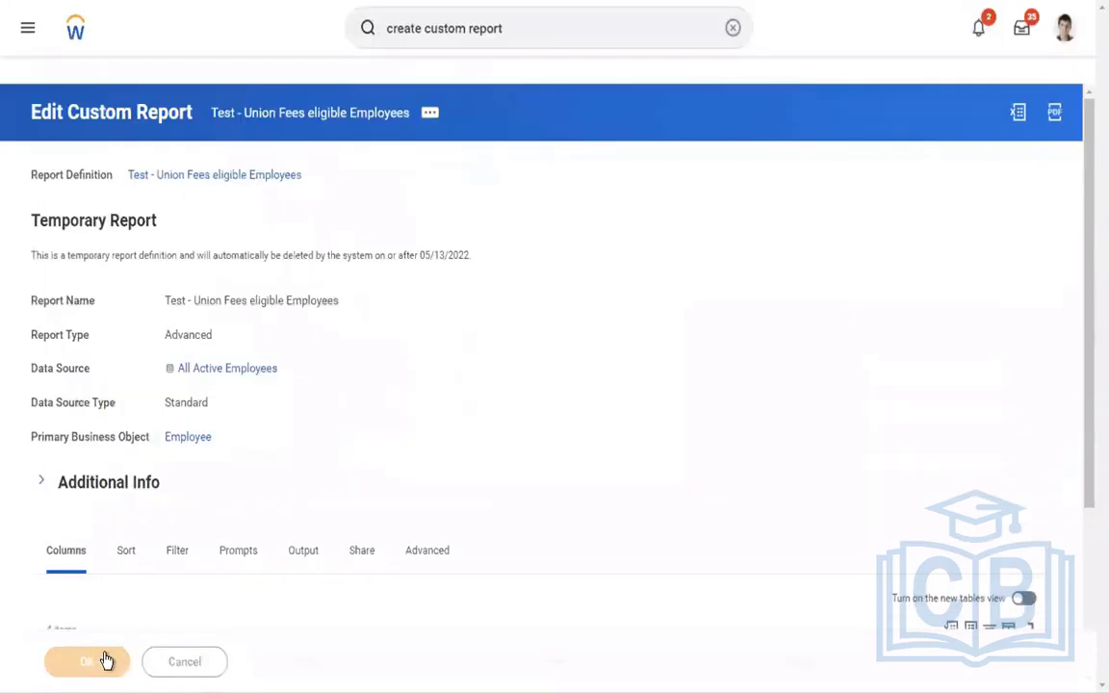
pyautogui.click(86, 662)
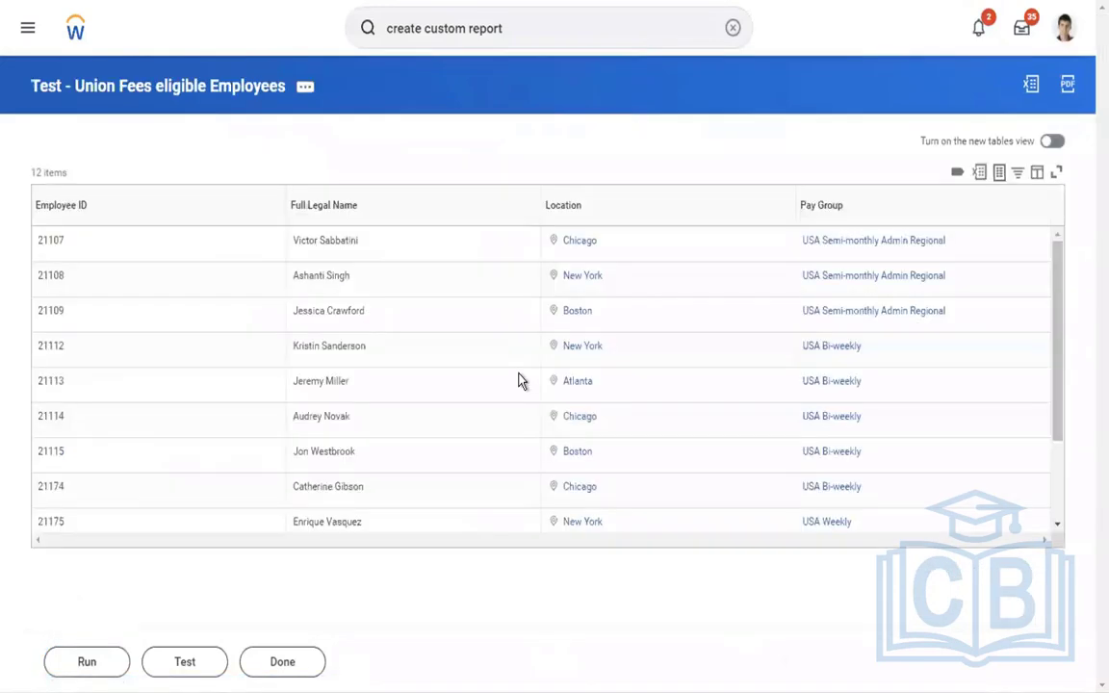
pyautogui.rightClick(717, 150)
pyautogui.click(638, 148)
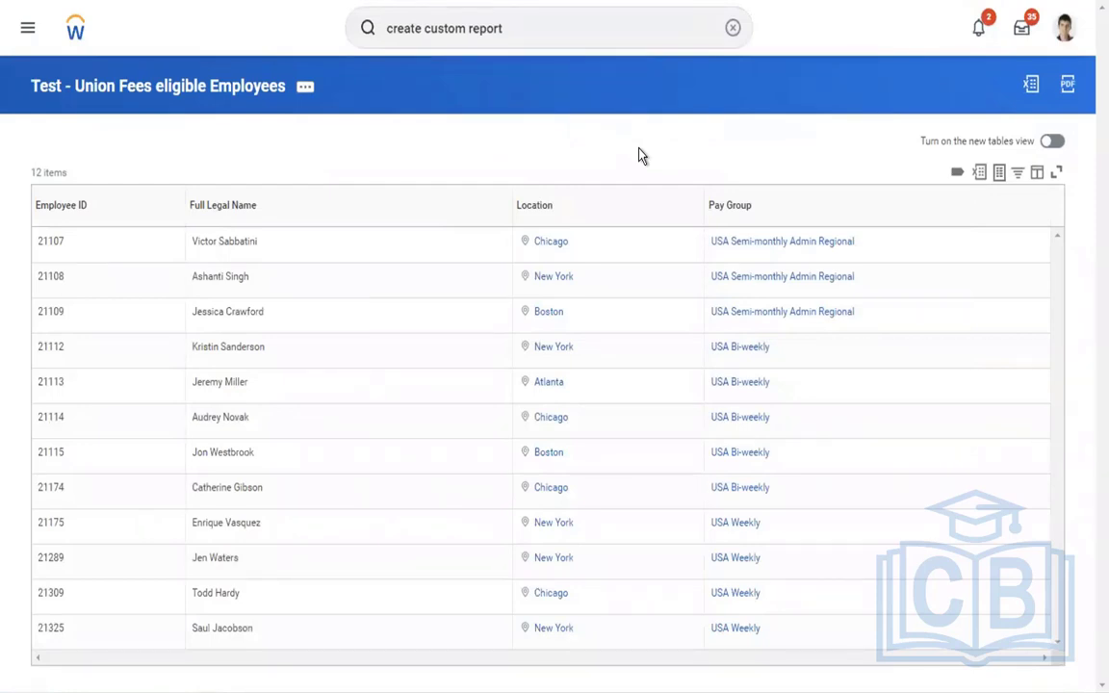
# Search Workday for "view cost cent" and open the View Cost Center task
pyautogui.click(733, 30)
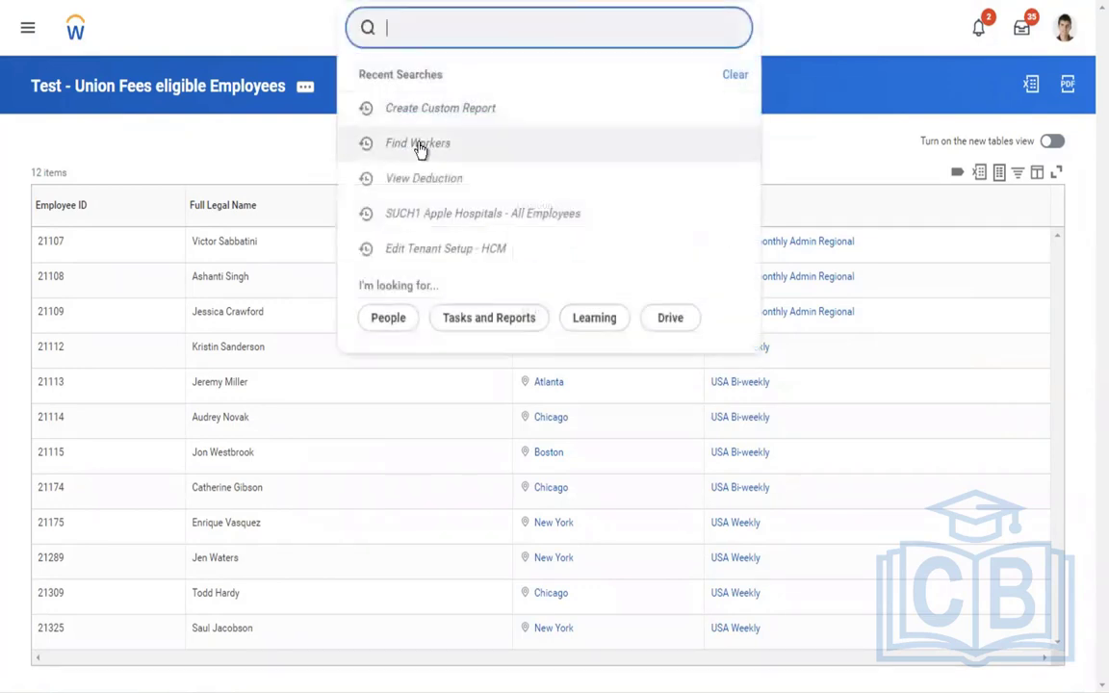
pyautogui.click(328, 140)
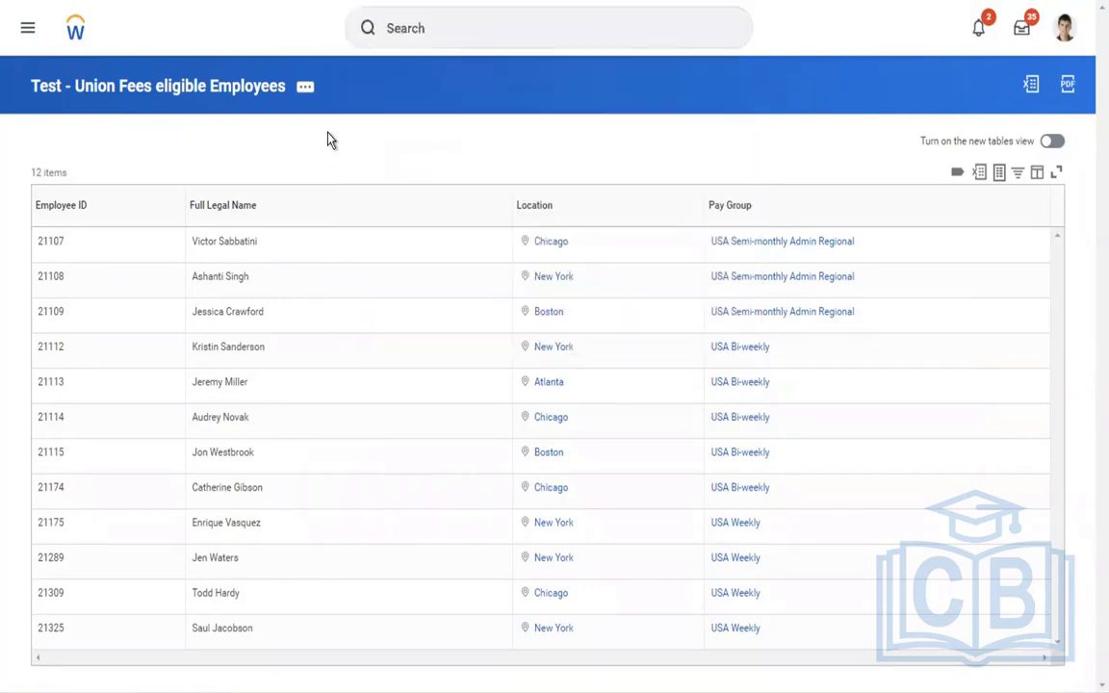
pyautogui.click(454, 45)
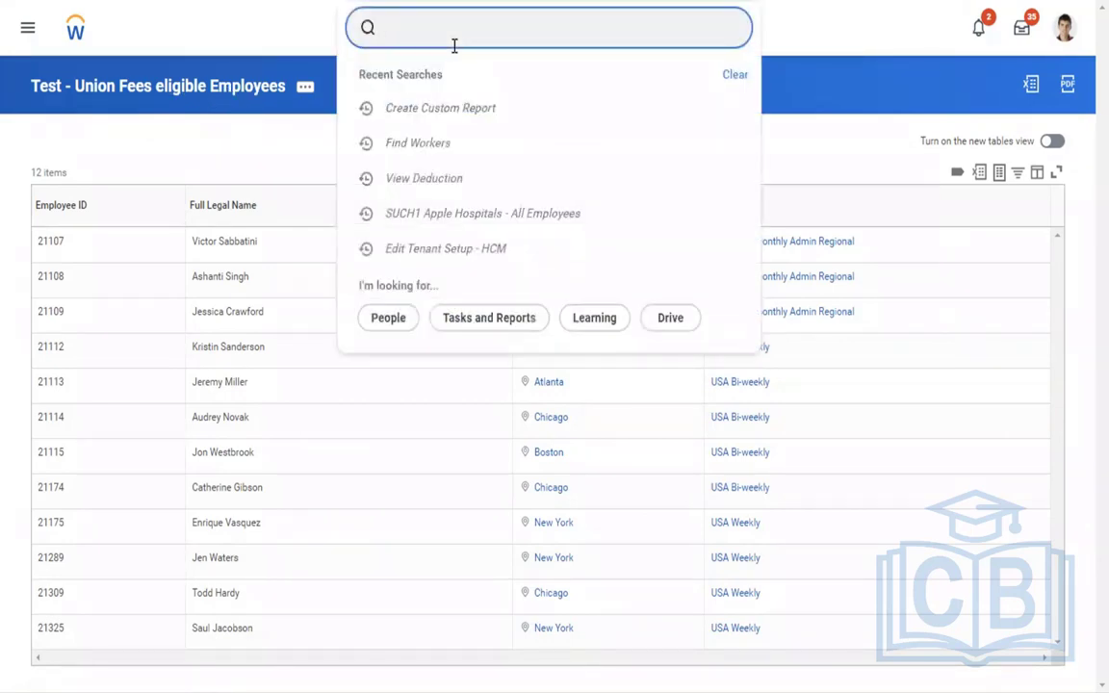
pyautogui.write('view cost cent')
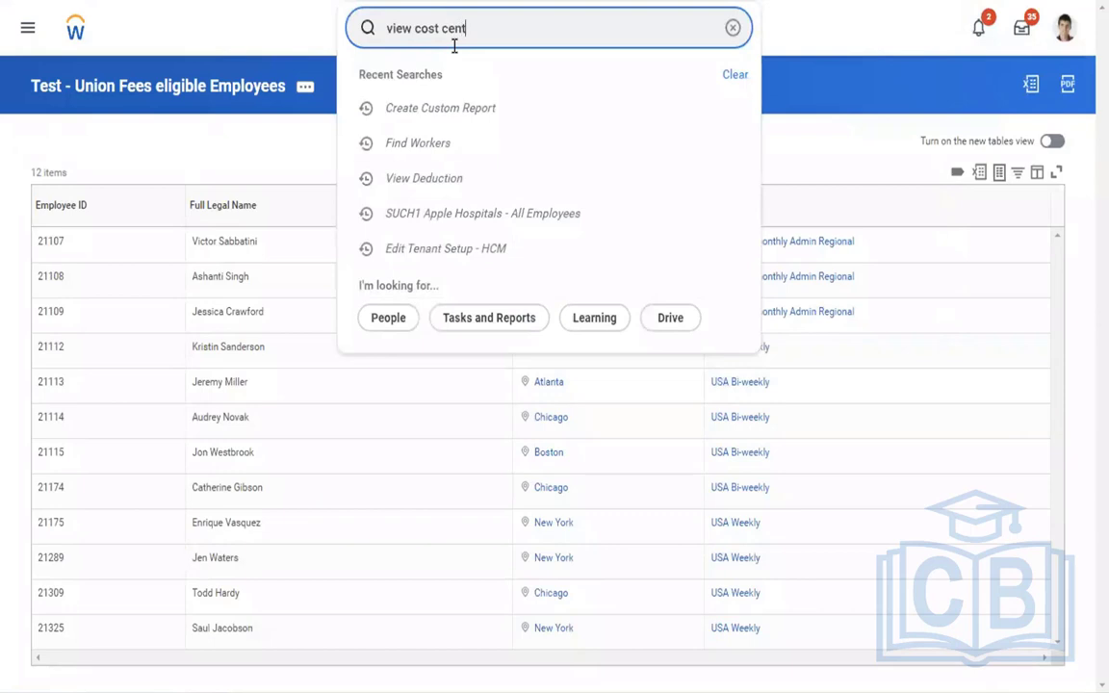
pyautogui.click(415, 93)
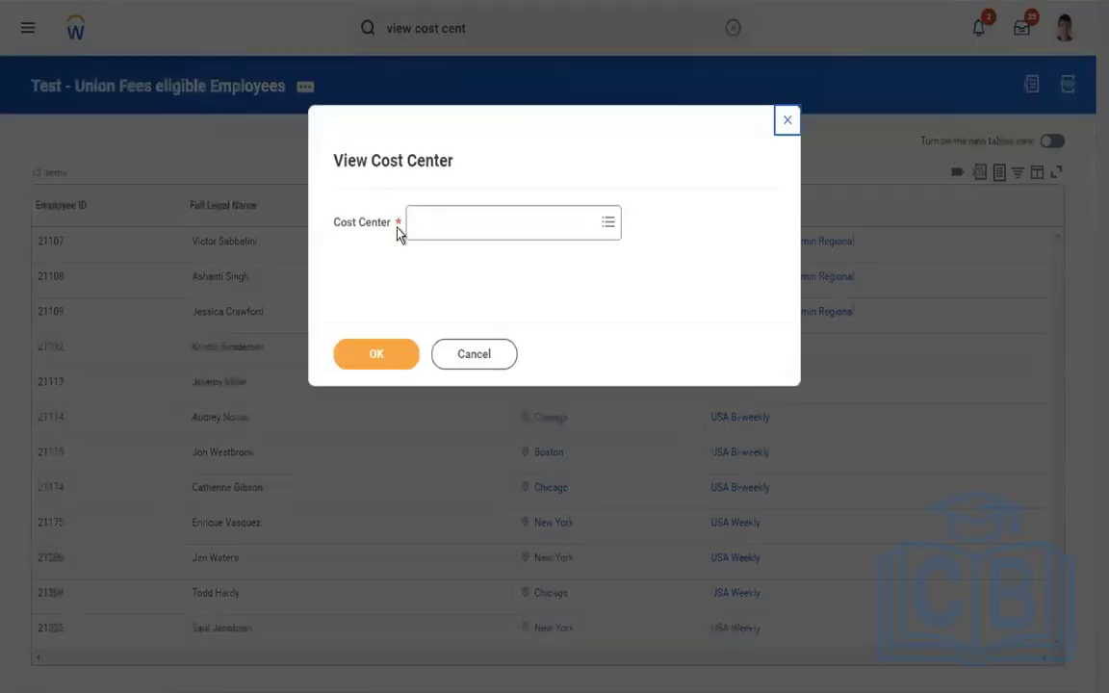
# Choose cost center 34000 Facilities and display its members
pyautogui.click(438, 210)
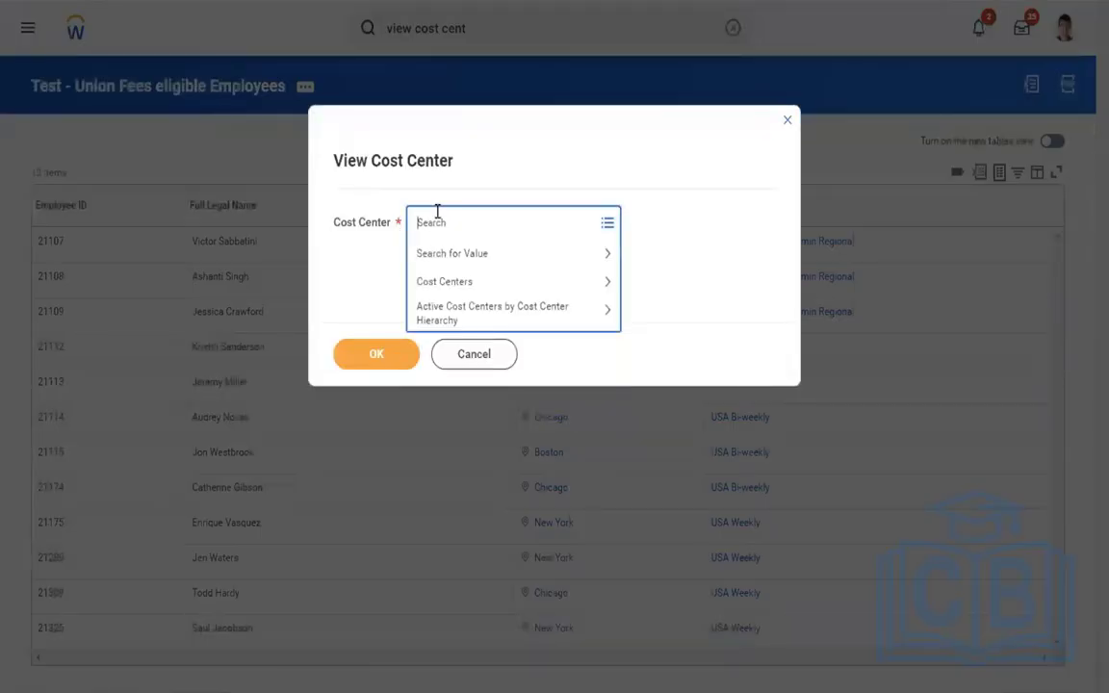
pyautogui.write('34000')
pyautogui.press('Return')
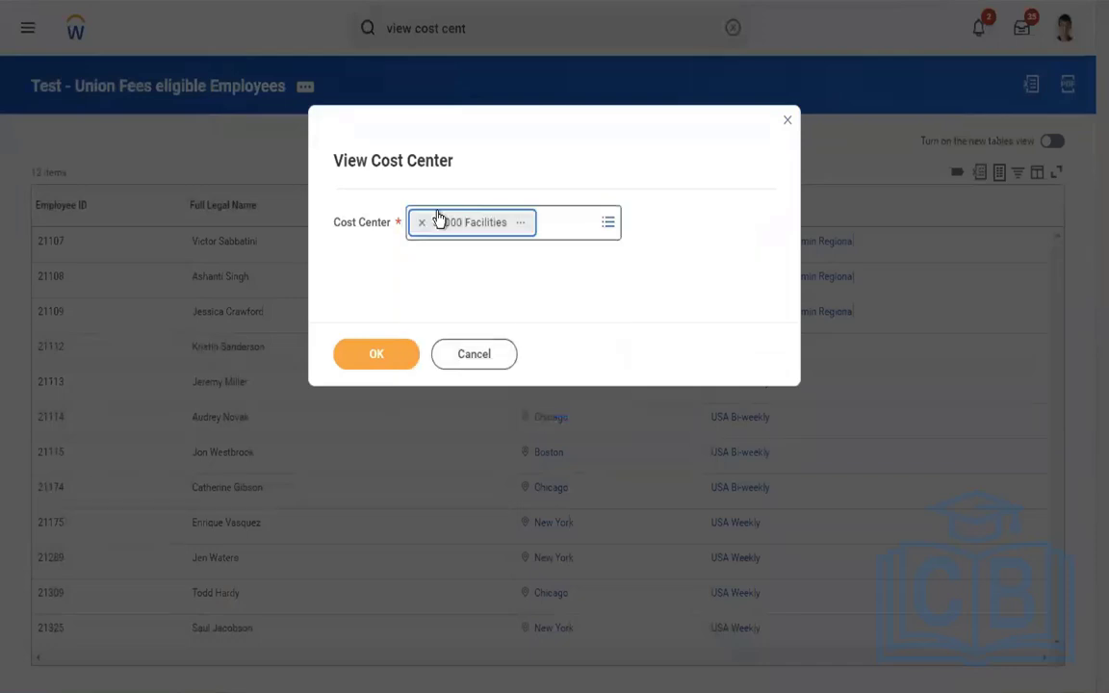
pyautogui.press('Tab')
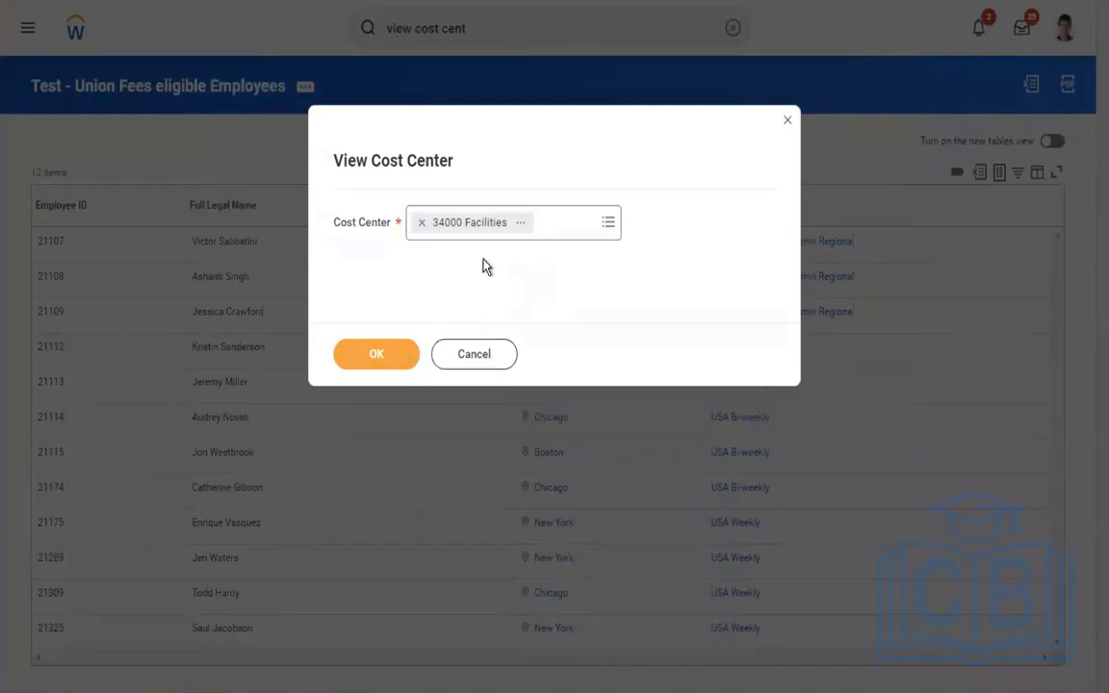
pyautogui.click(371, 356)
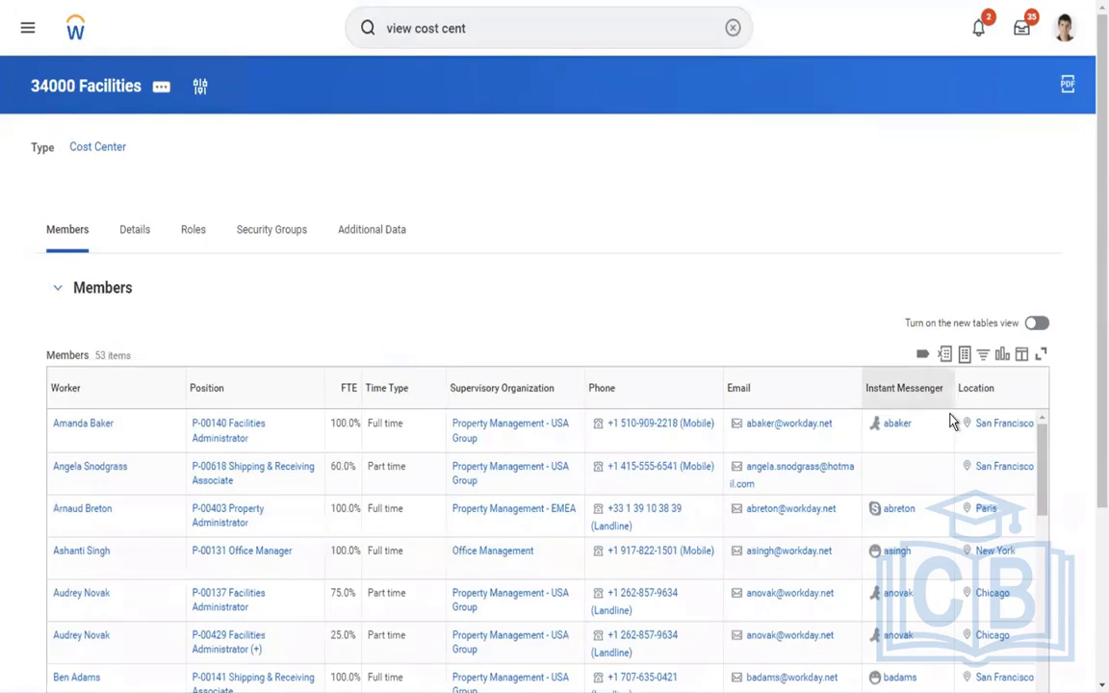
# Filter the cost center's members to those whose Location is Atlanta, Boston, Chicago or New York
pyautogui.click(991, 404)
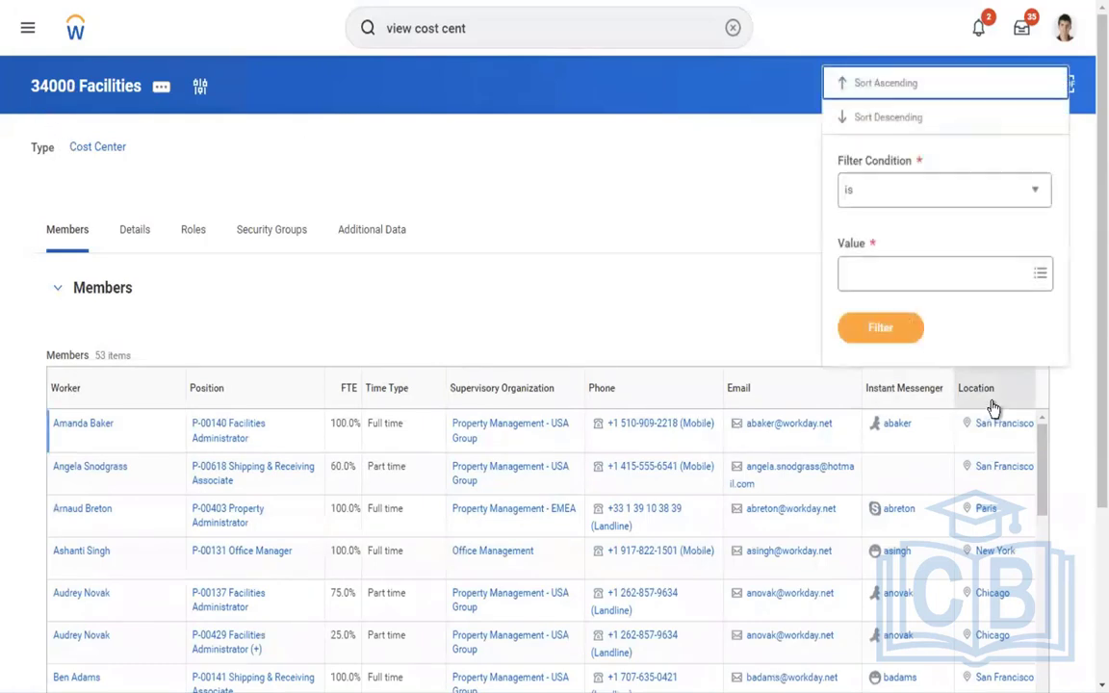
pyautogui.click(993, 404)
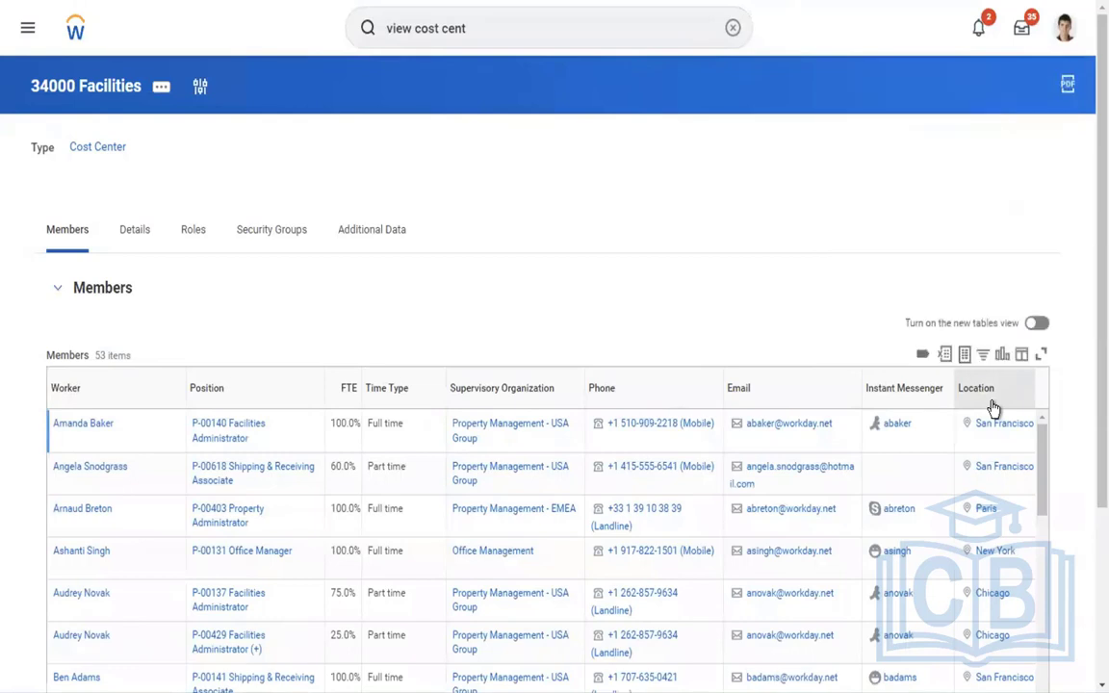
pyautogui.click(992, 404)
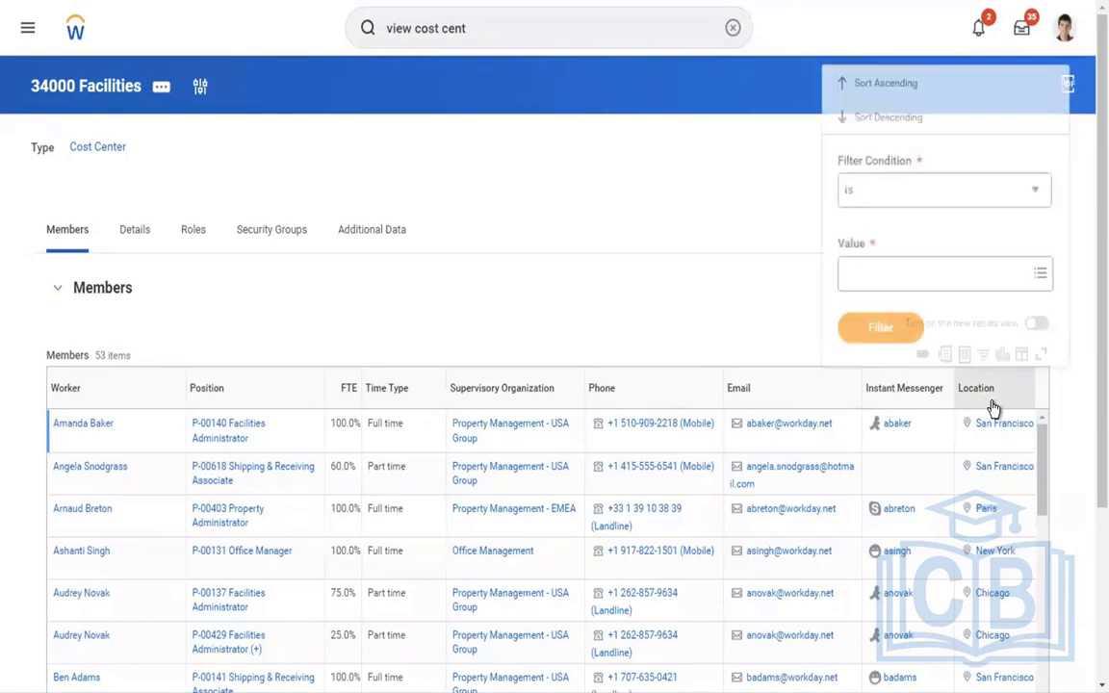
pyautogui.click(864, 275)
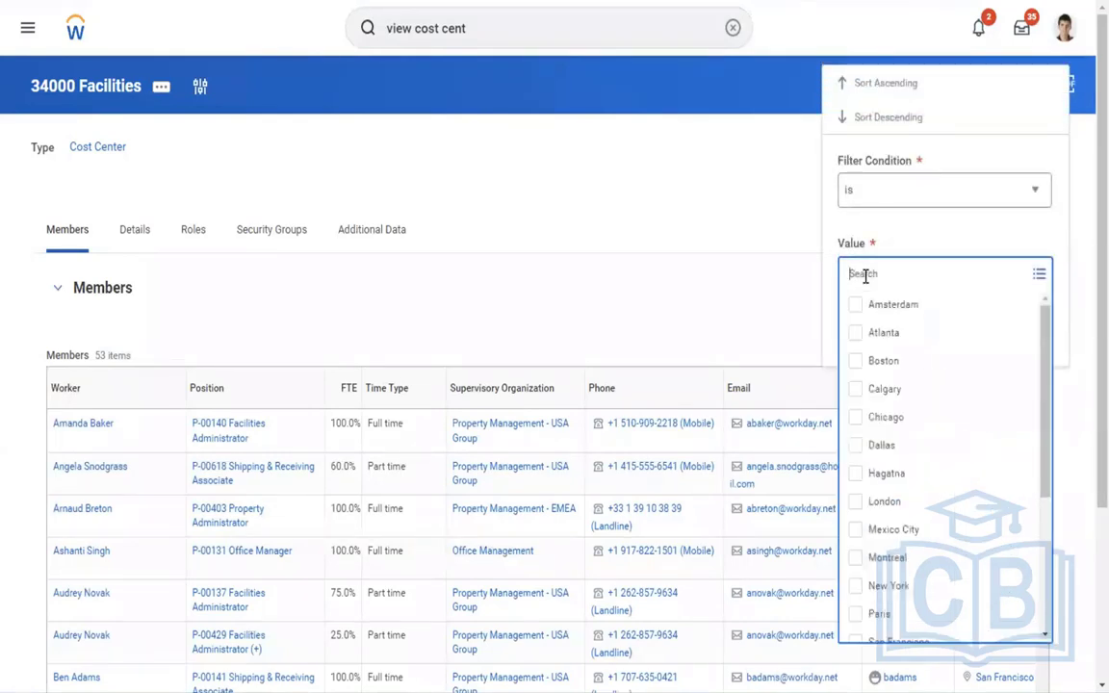
pyautogui.click(906, 345)
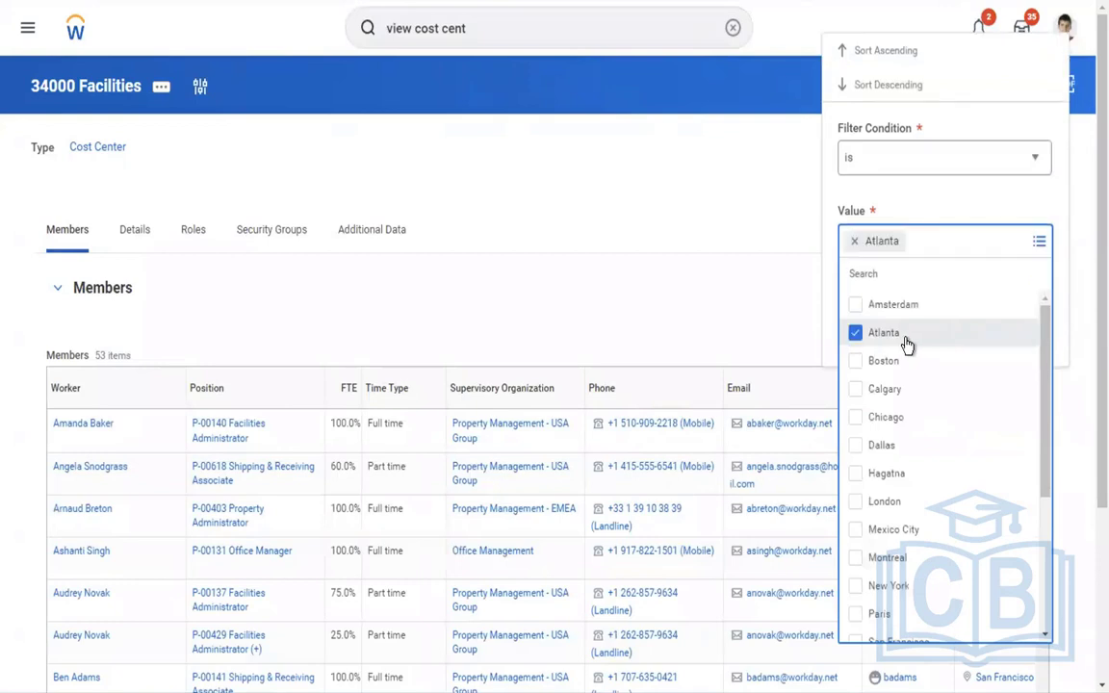
pyautogui.click(881, 362)
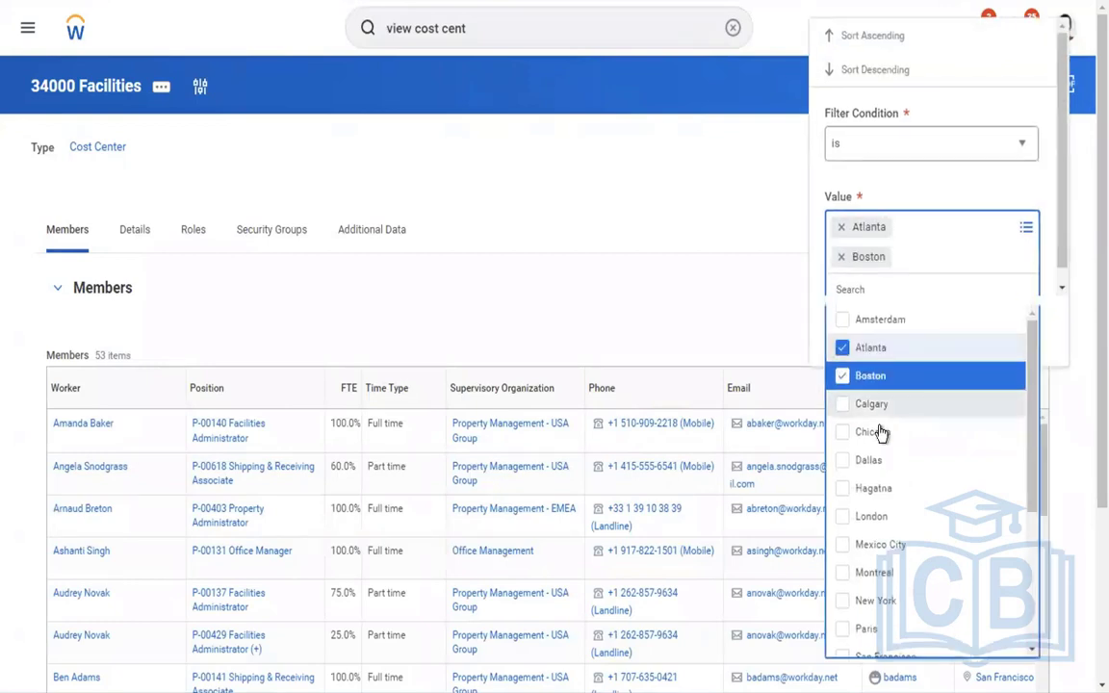
pyautogui.click(861, 440)
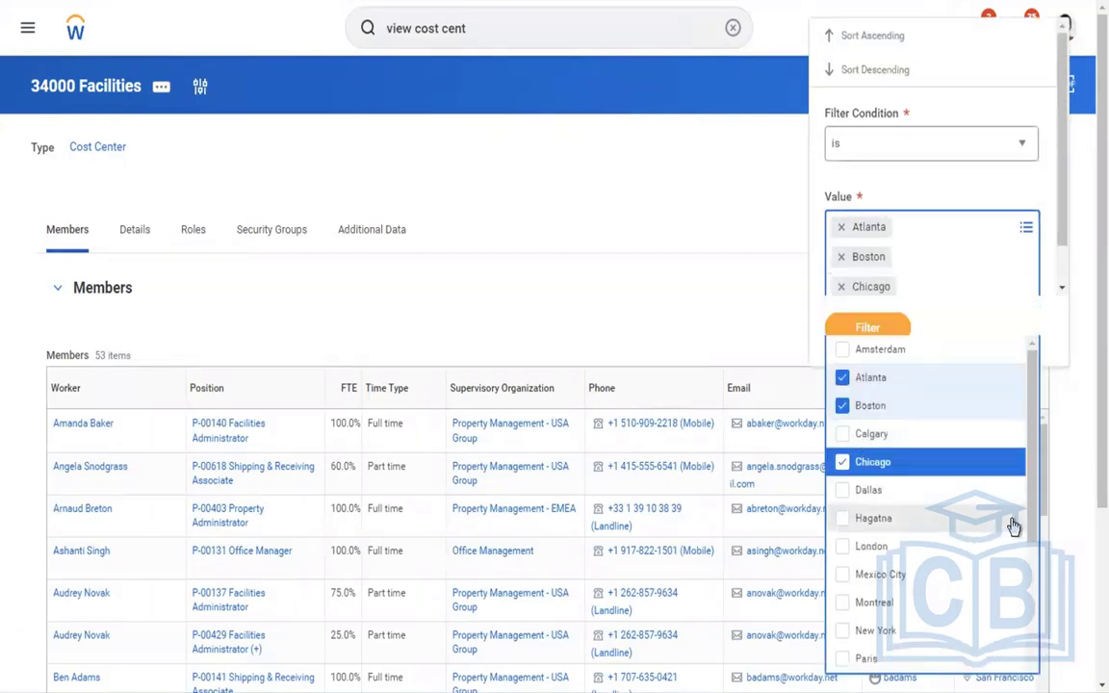
pyautogui.click(876, 633)
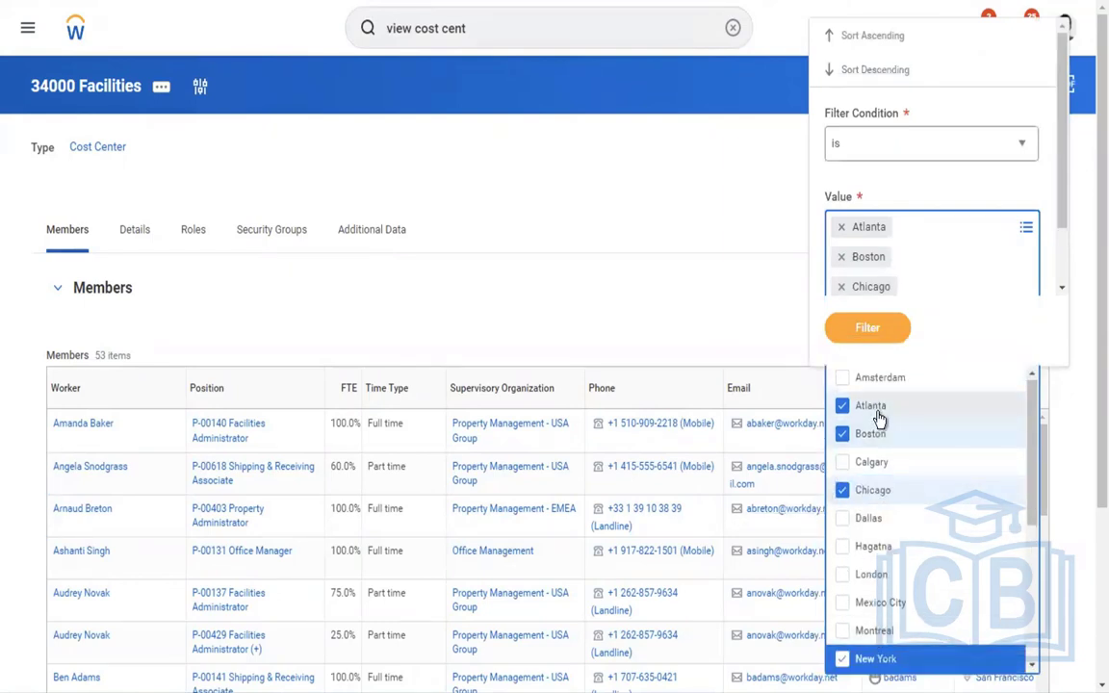
pyautogui.click(866, 330)
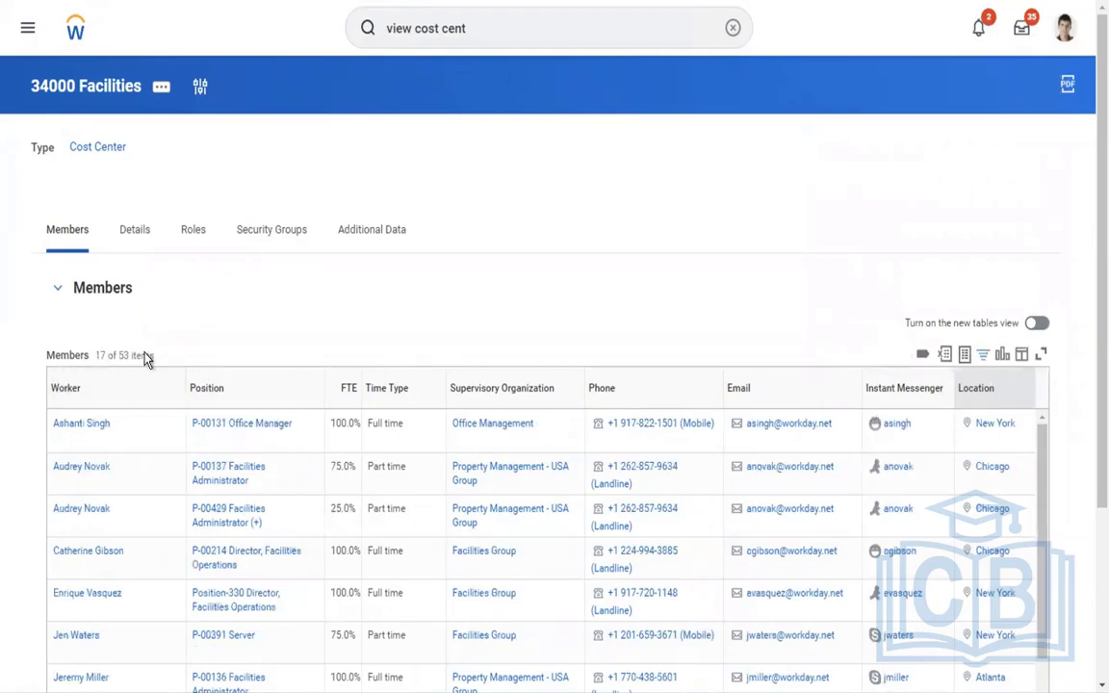
# Open the Atlanta Facilities Administrator's worker profile separately and switch to the Word union fees table to check Atlanta's monthly due
pyautogui.scroll(-3, 517, 279)
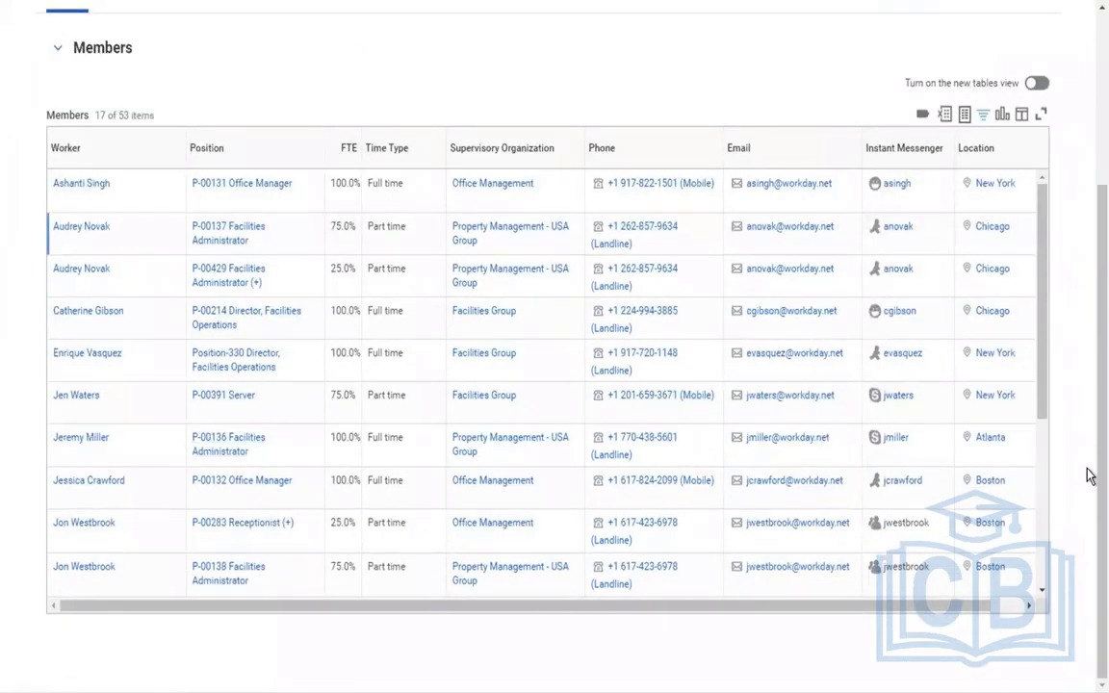
pyautogui.rightClick(82, 445)
pyautogui.click(106, 455)
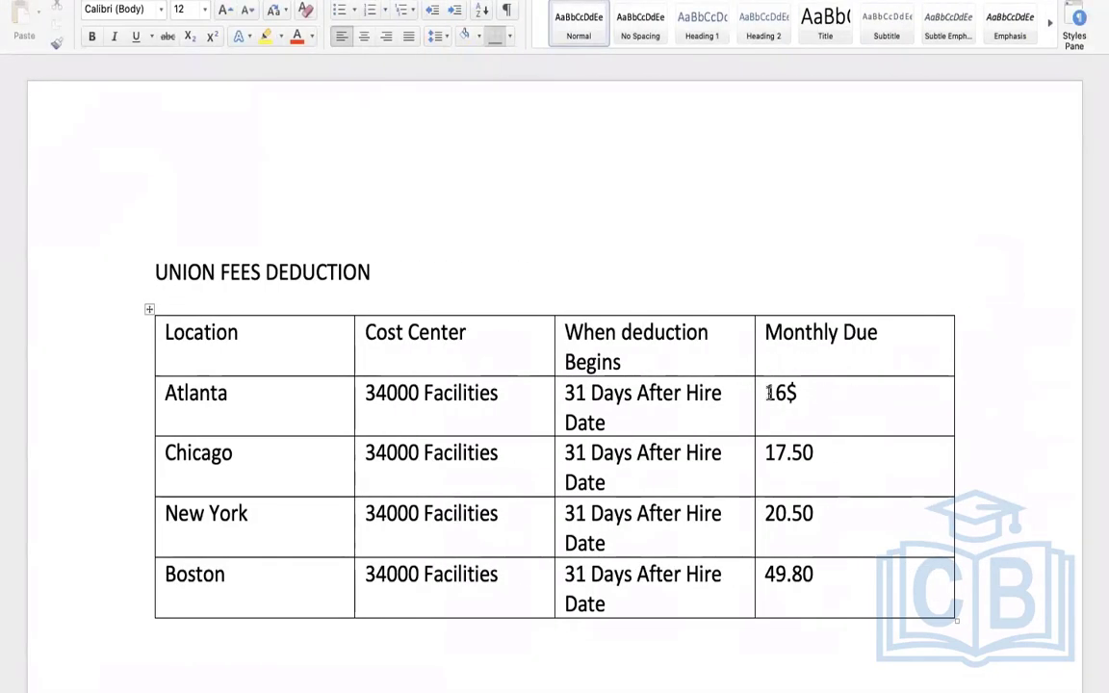
pyautogui.moveTo(798, 394); pyautogui.dragTo(761, 397)
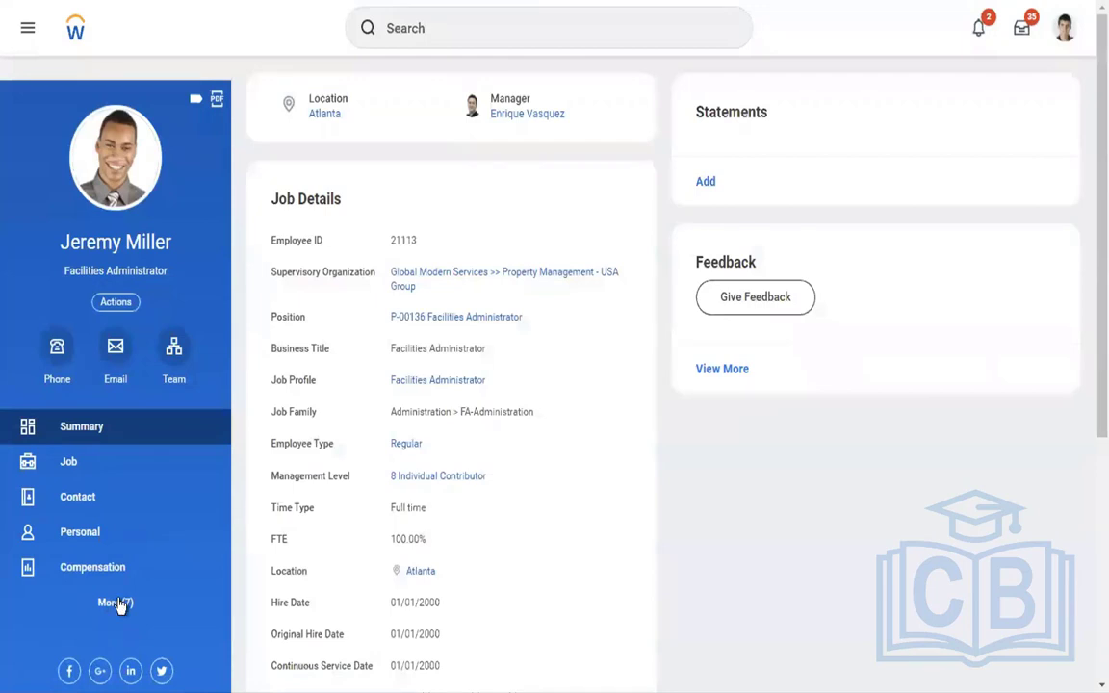
# Go to the Pay section of the Atlanta worker's Workday profile and examine the payroll result's columns
pyautogui.click(120, 604)
pyautogui.click(69, 639)
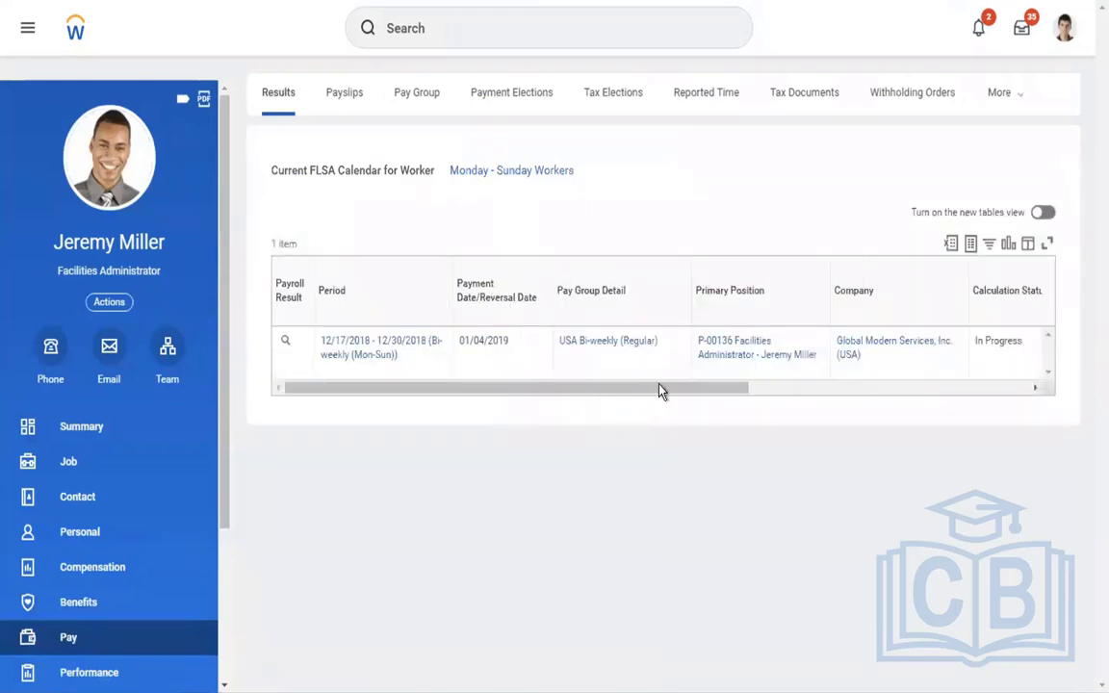
pyautogui.hscroll(3, 664, 389)
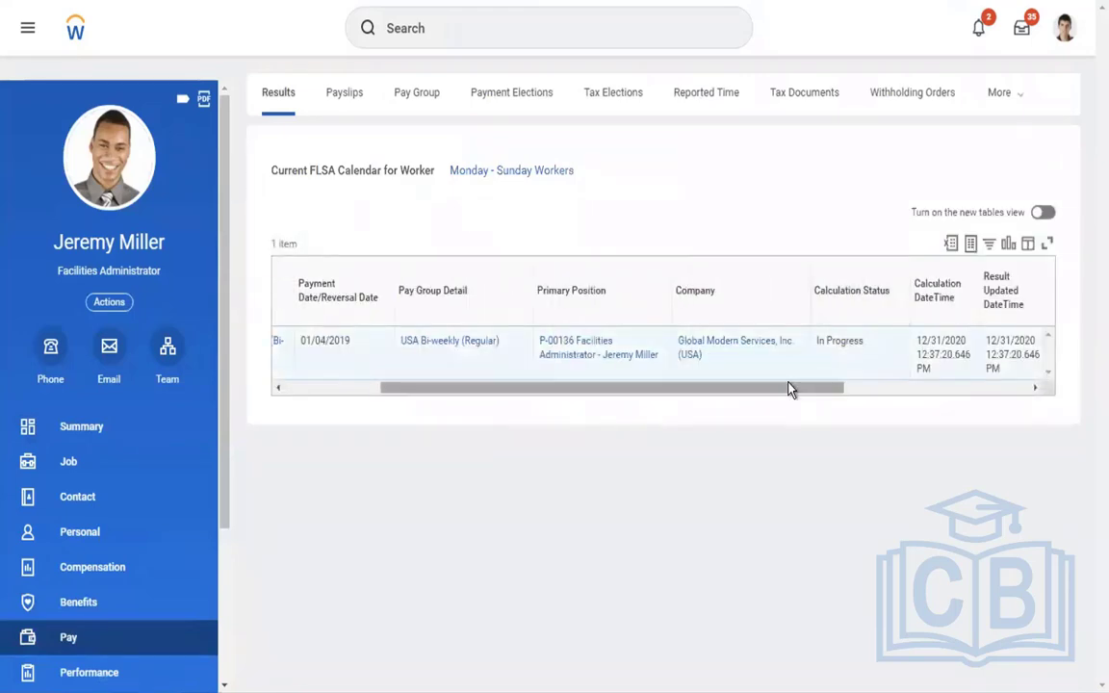
pyautogui.moveTo(789, 389); pyautogui.dragTo(423, 364)
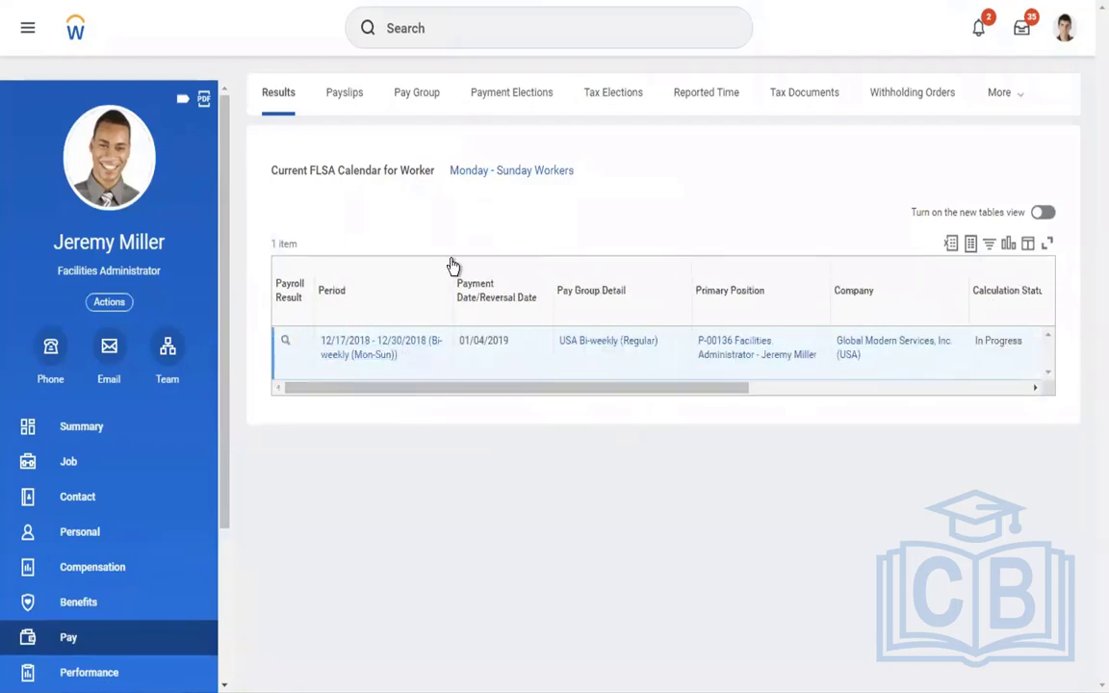
# Re-calculate the worker's regular payroll result for the bi-weekly period 12/17/2018 - 12/30/2018
pyautogui.moveTo(301, 345)
pyautogui.click(300, 344)
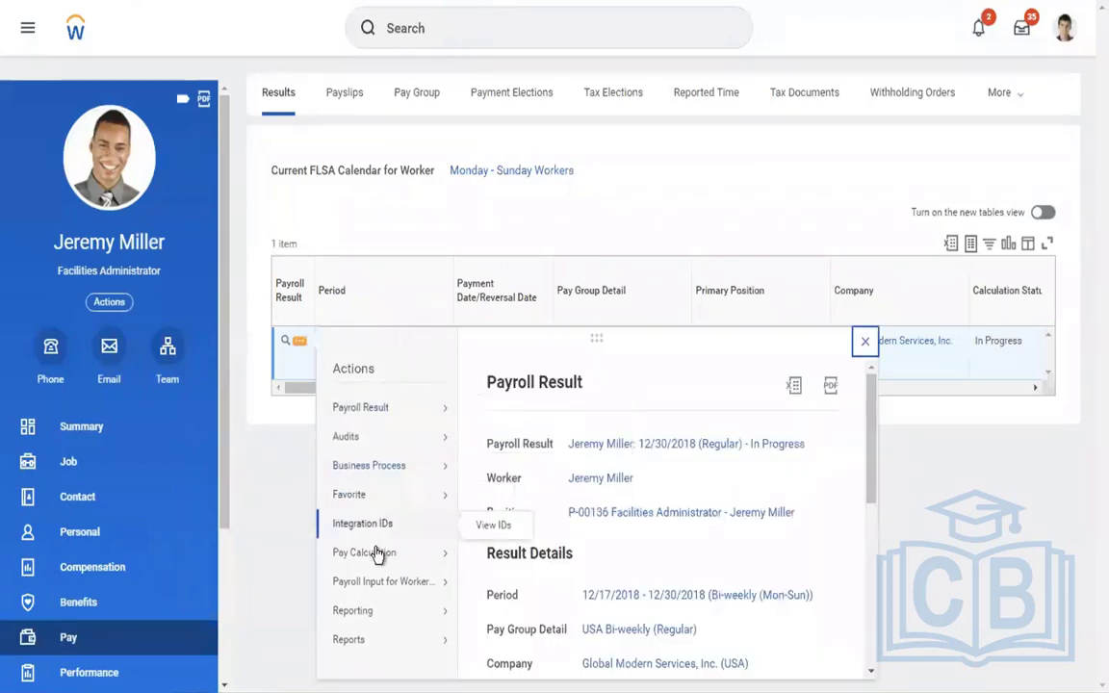
pyautogui.moveTo(376, 559)
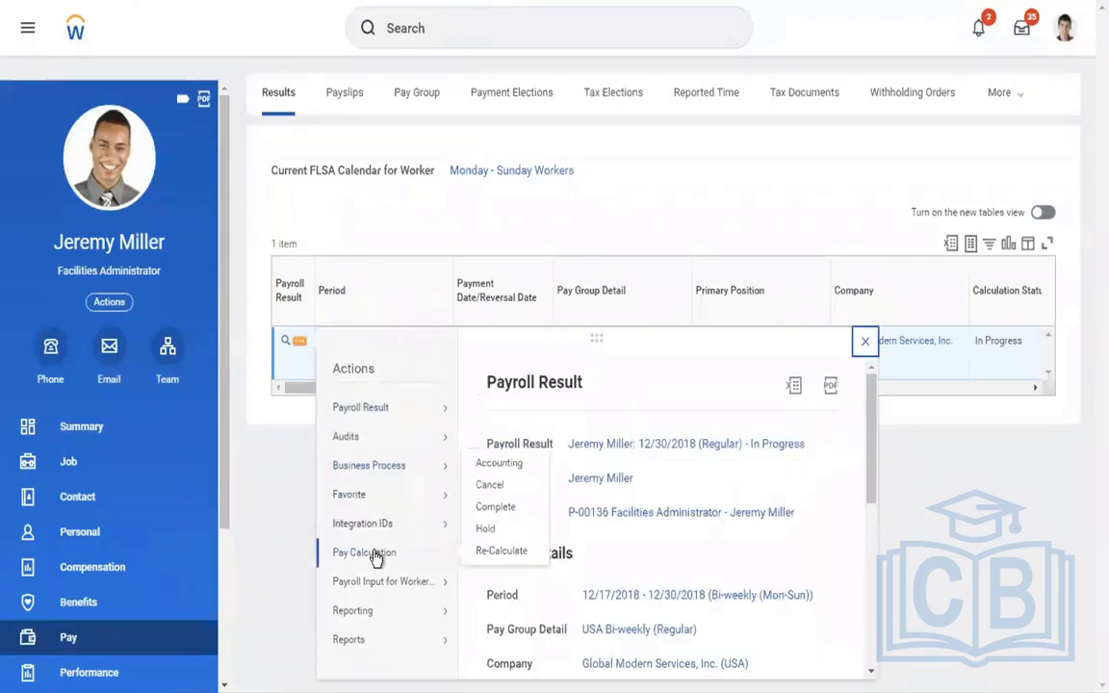
pyautogui.click(493, 550)
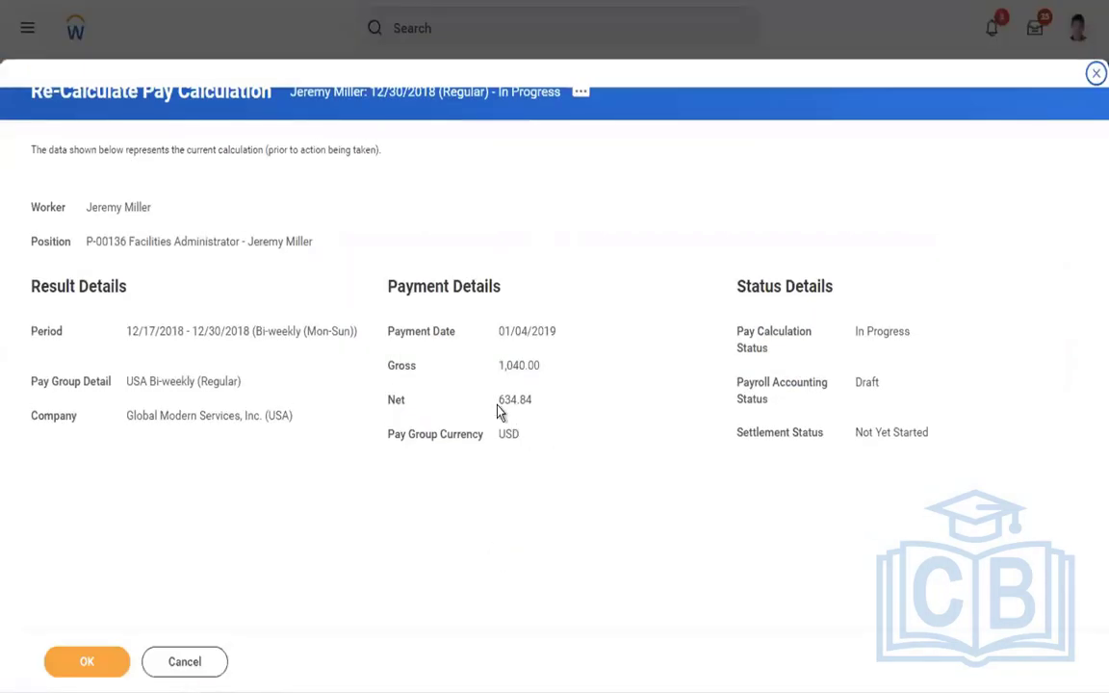
pyautogui.moveTo(499, 400); pyautogui.dragTo(517, 402)
pyautogui.click(87, 662)
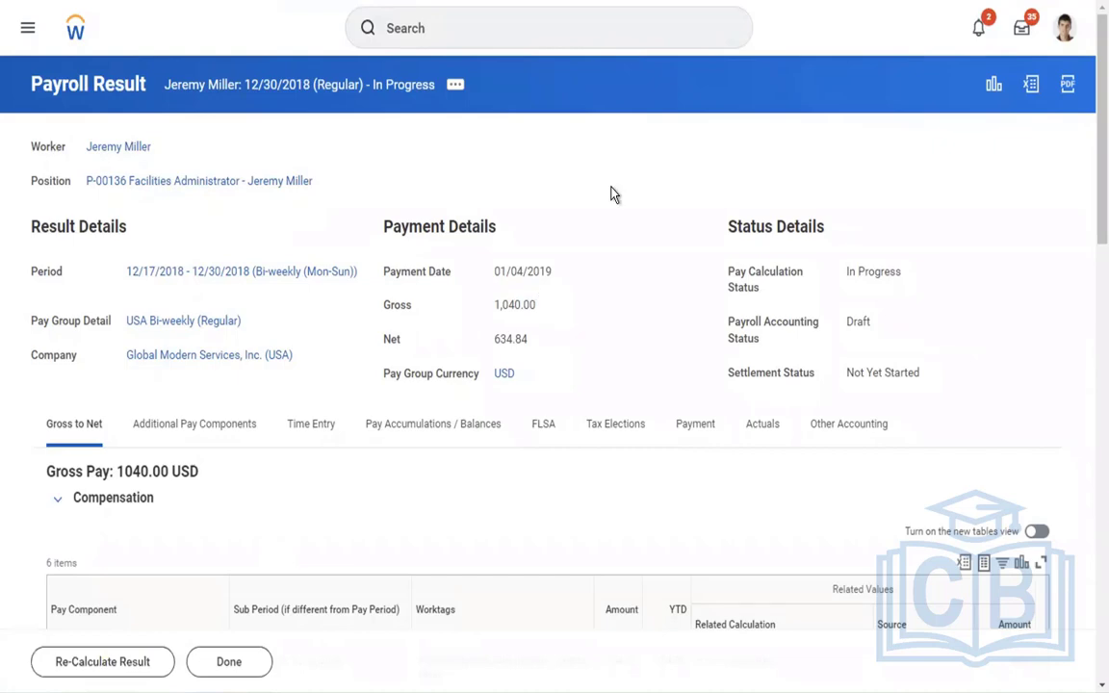
# Examine the re-calculated payroll result's compensation, benefits and taxes tables for a union fees deduction
pyautogui.scroll(-5, 613, 194)
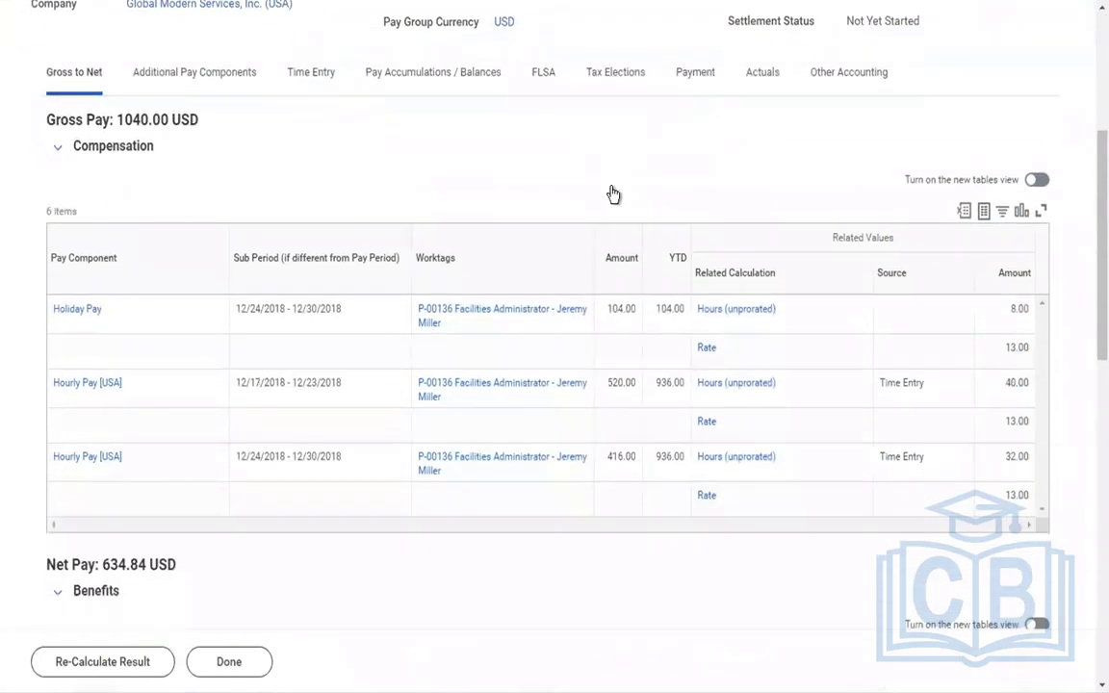
pyautogui.scroll(-5, 613, 194)
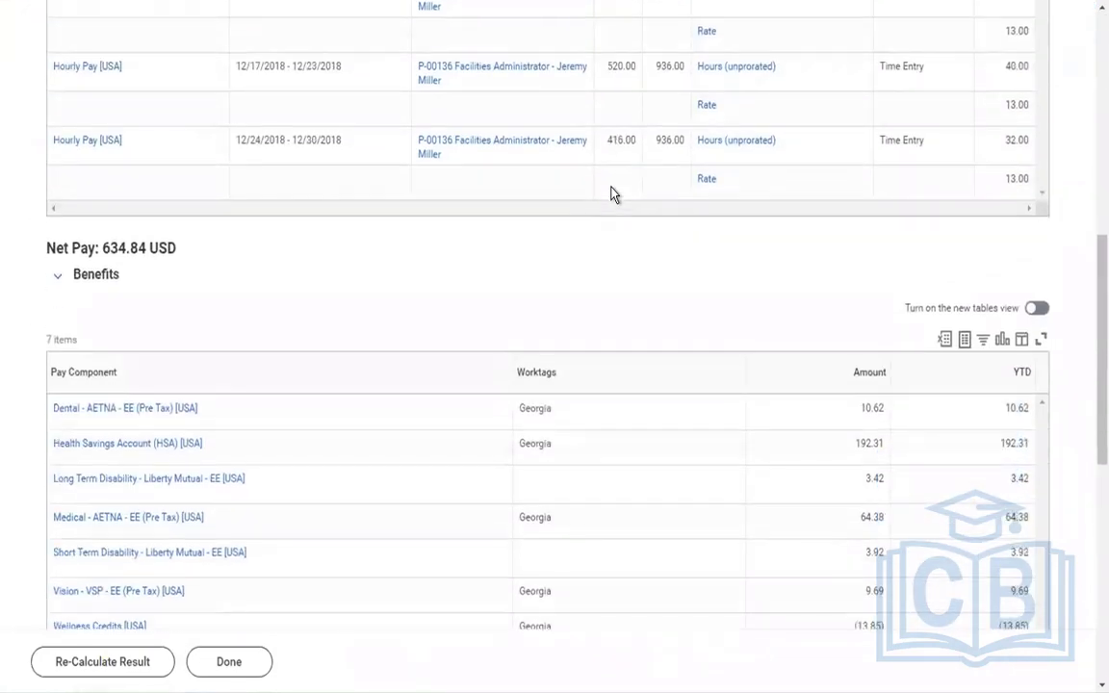
pyautogui.scroll(-3, 613, 195)
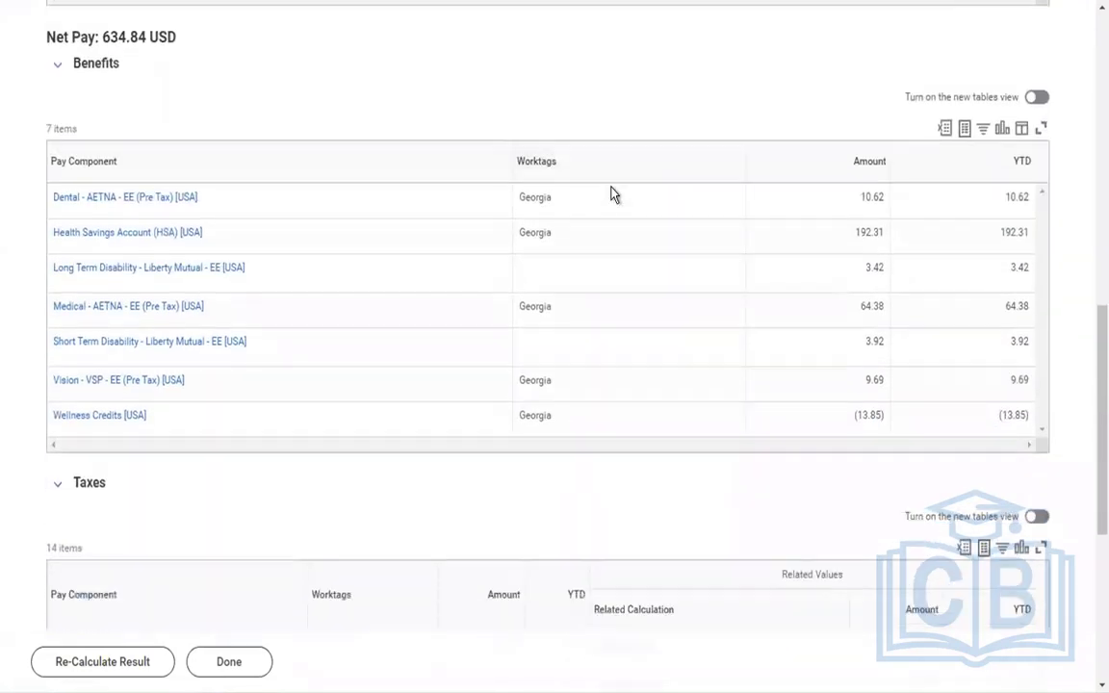
pyautogui.scroll(-5, 613, 195)
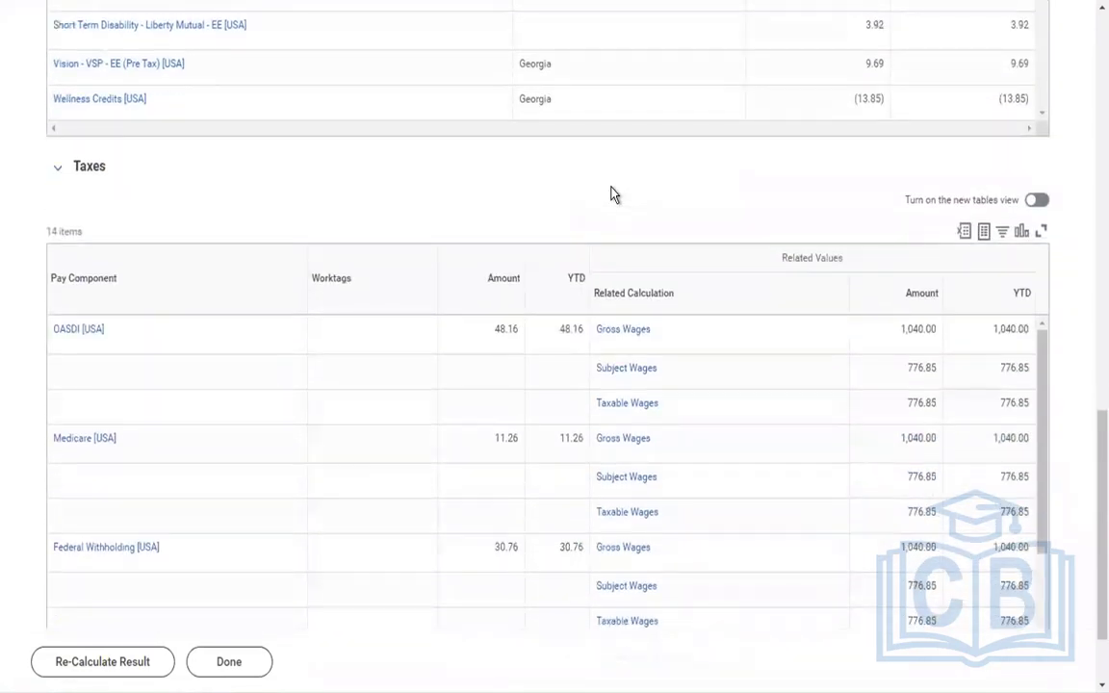
pyautogui.scroll(-2, 613, 194)
pyautogui.scroll(9, 613, 195)
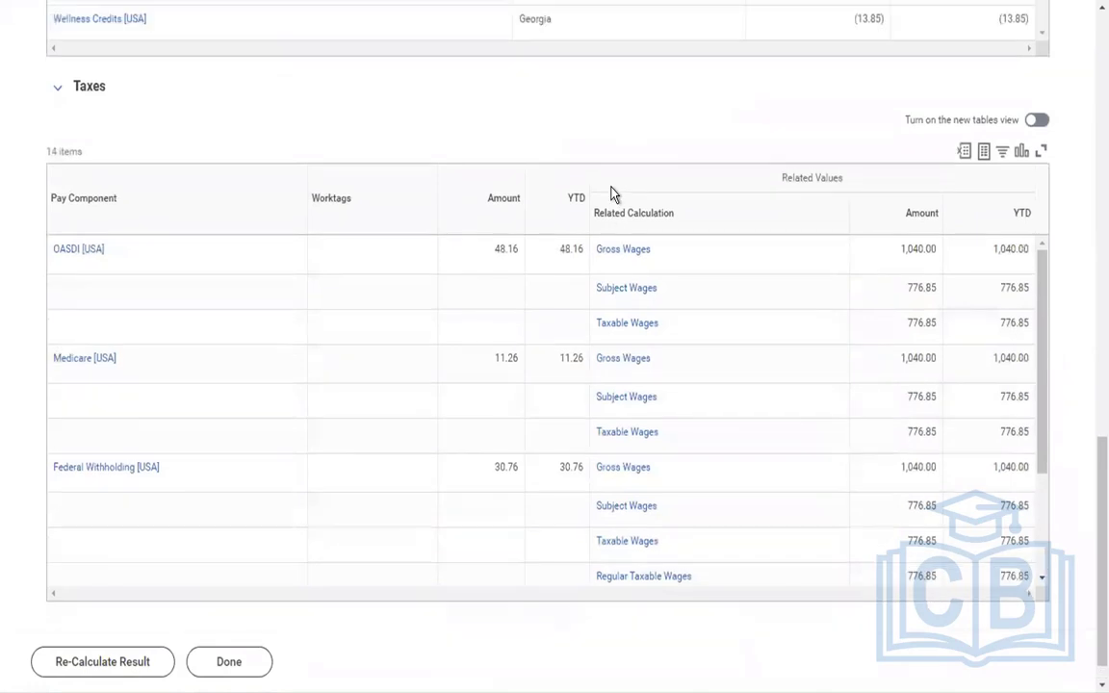
pyautogui.scroll(8, 613, 195)
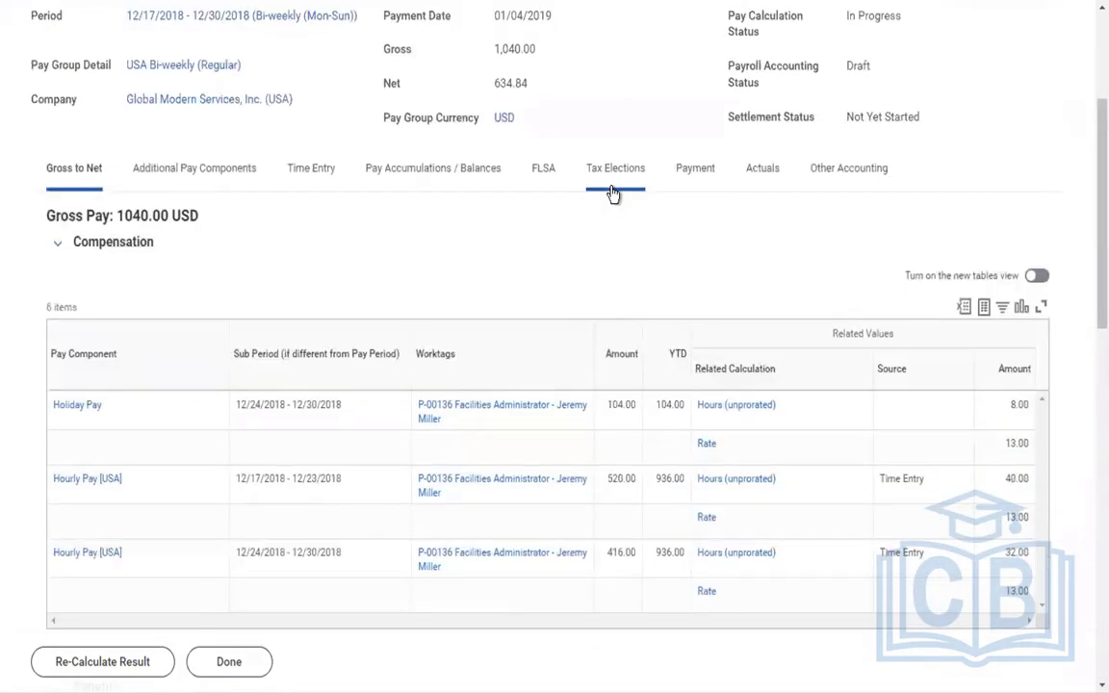
pyautogui.scroll(4, 613, 194)
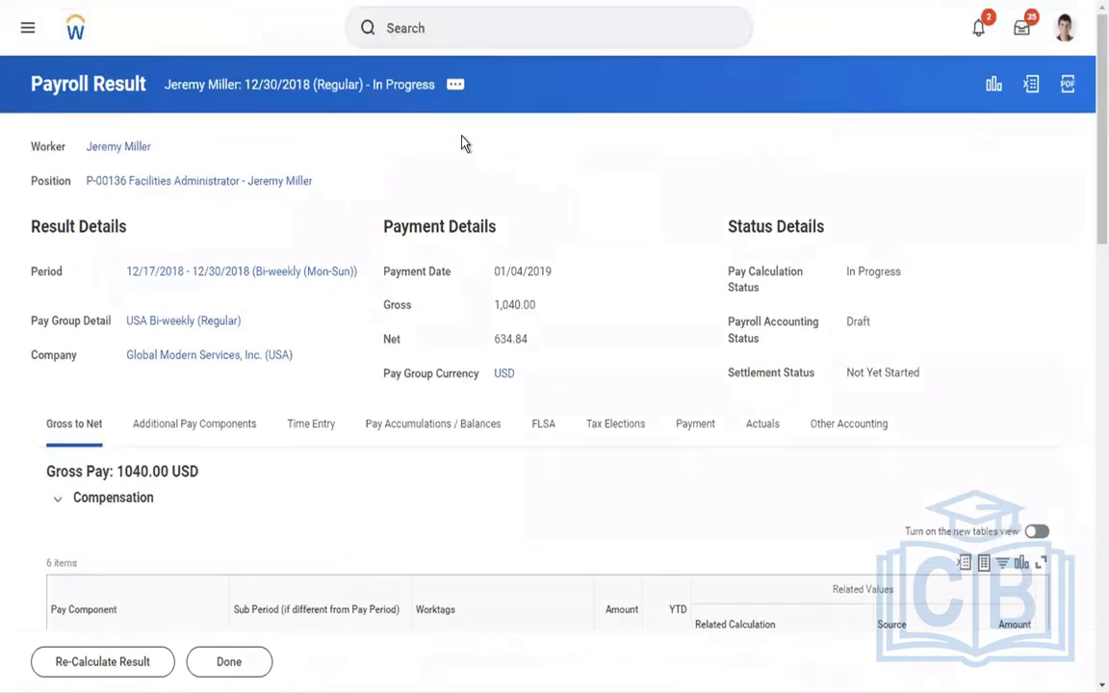
# View the payslip for this payroll result and review its earnings, taxes, and pre-tax and post-tax deductions for union fees
pyautogui.click(454, 86)
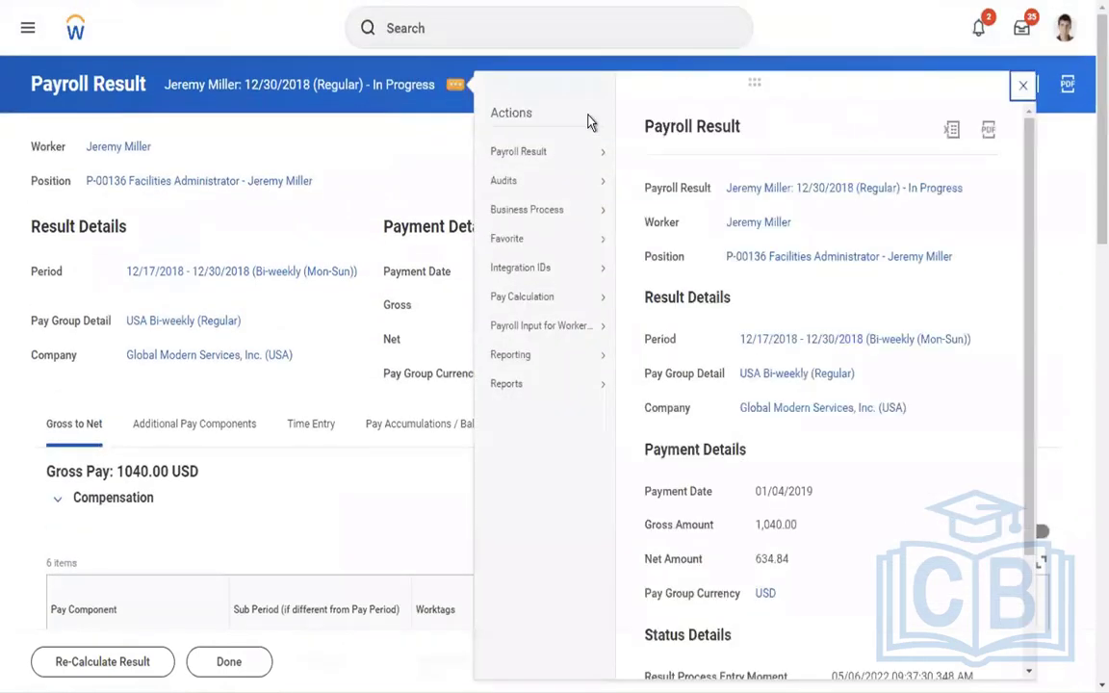
pyautogui.moveTo(564, 152)
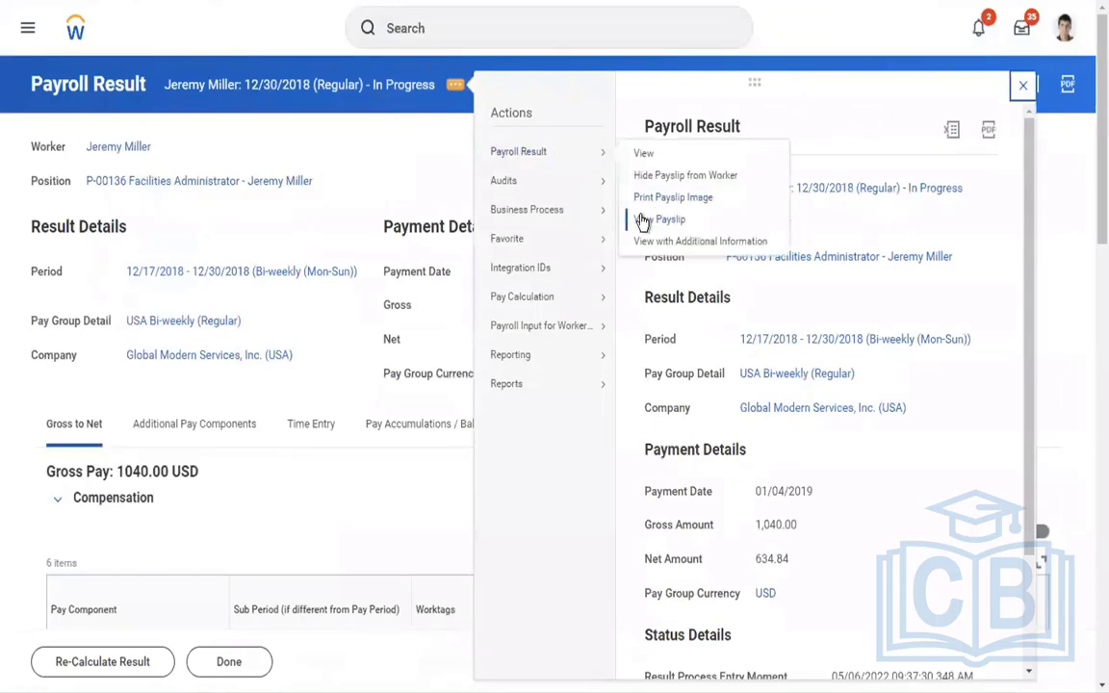
pyautogui.click(644, 221)
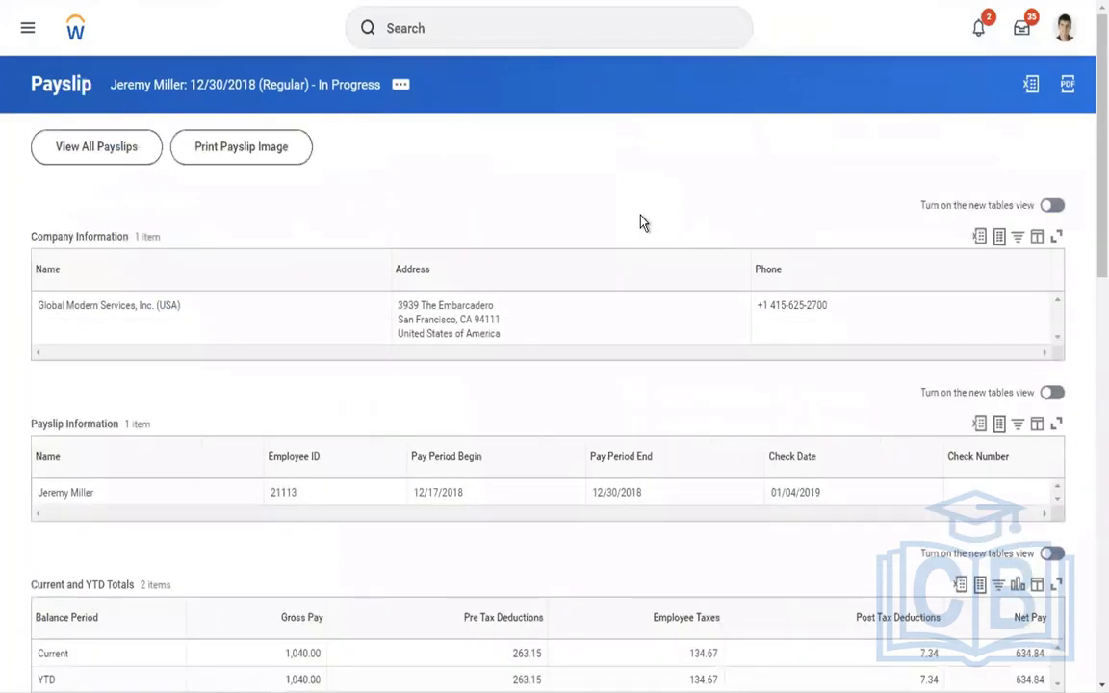
pyautogui.scroll(-4, 644, 222)
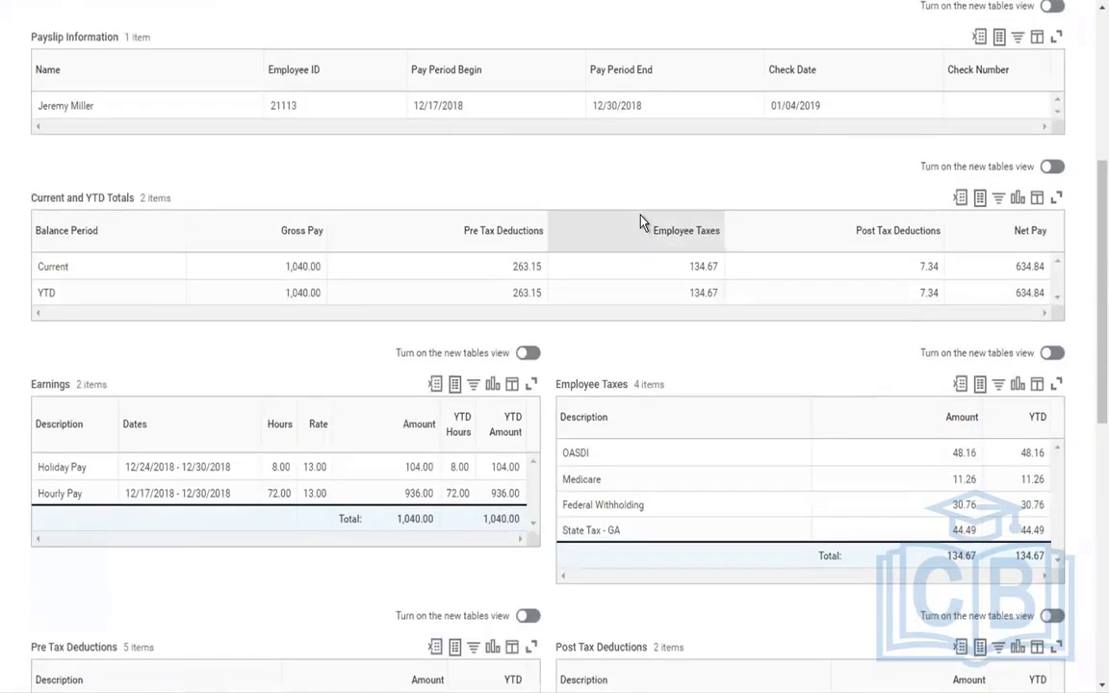
pyautogui.scroll(-2, 644, 222)
pyautogui.scroll(-1, 644, 222)
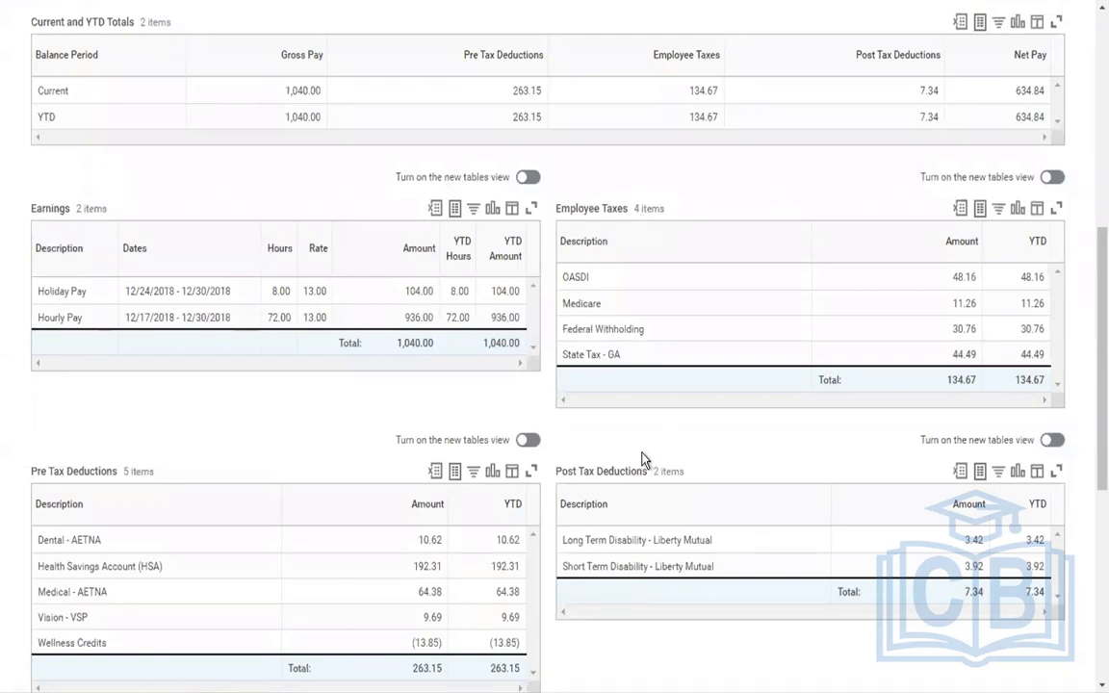
pyautogui.scroll(-5, 596, 587)
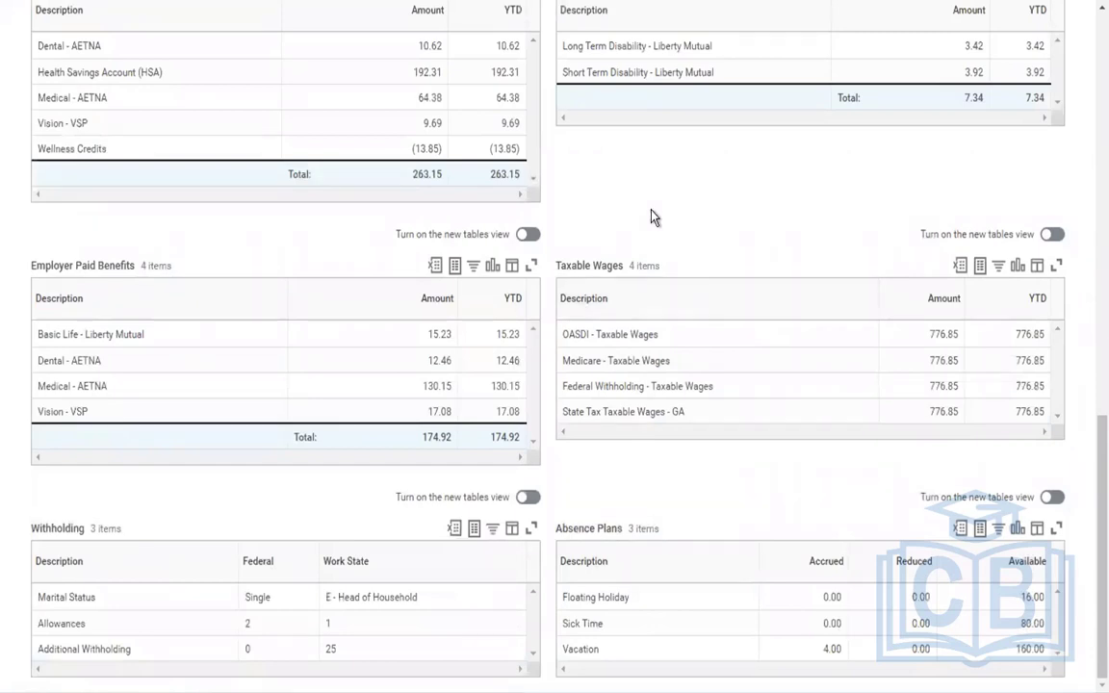
pyautogui.scroll(3, 651, 217)
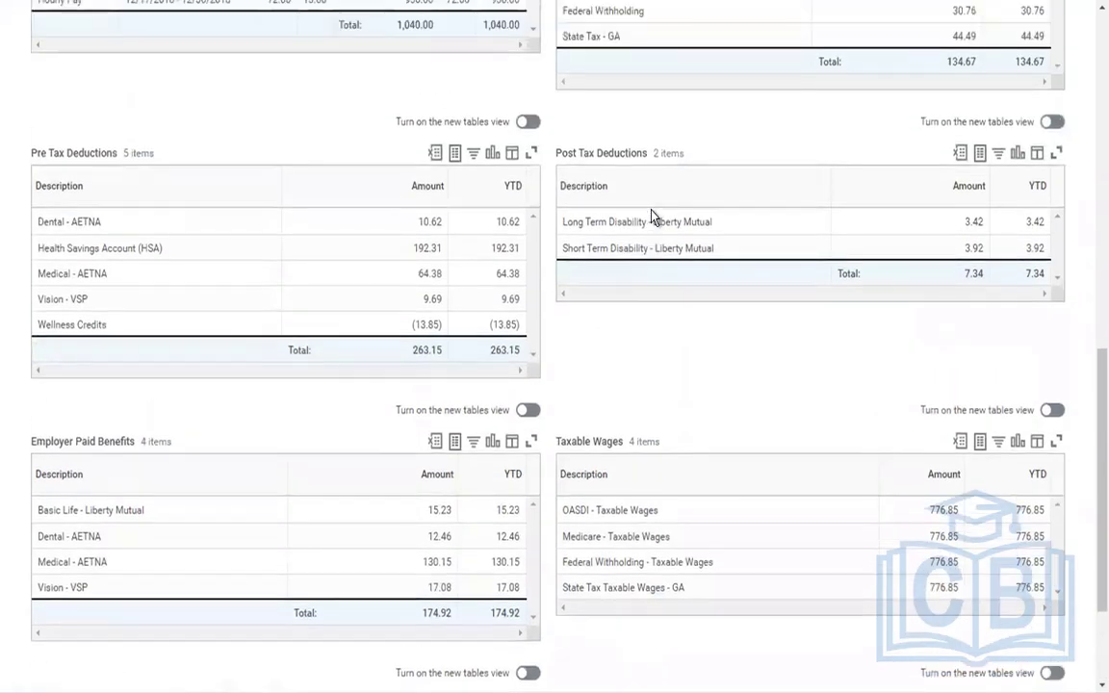
pyautogui.scroll(2, 651, 216)
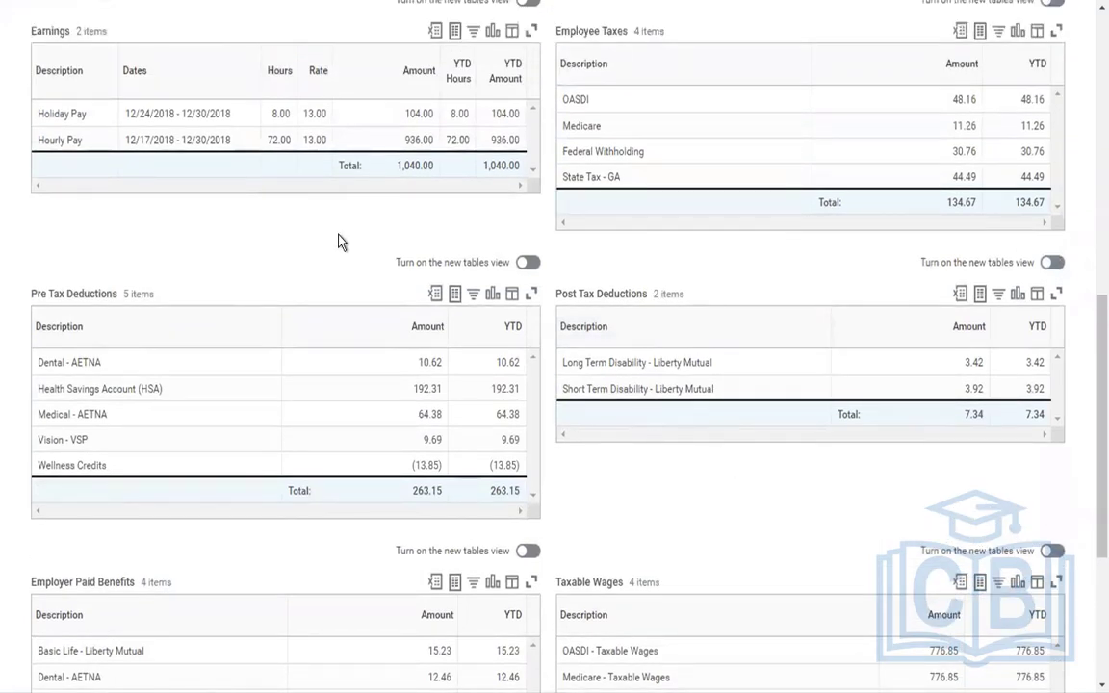
pyautogui.scroll(5, 339, 240)
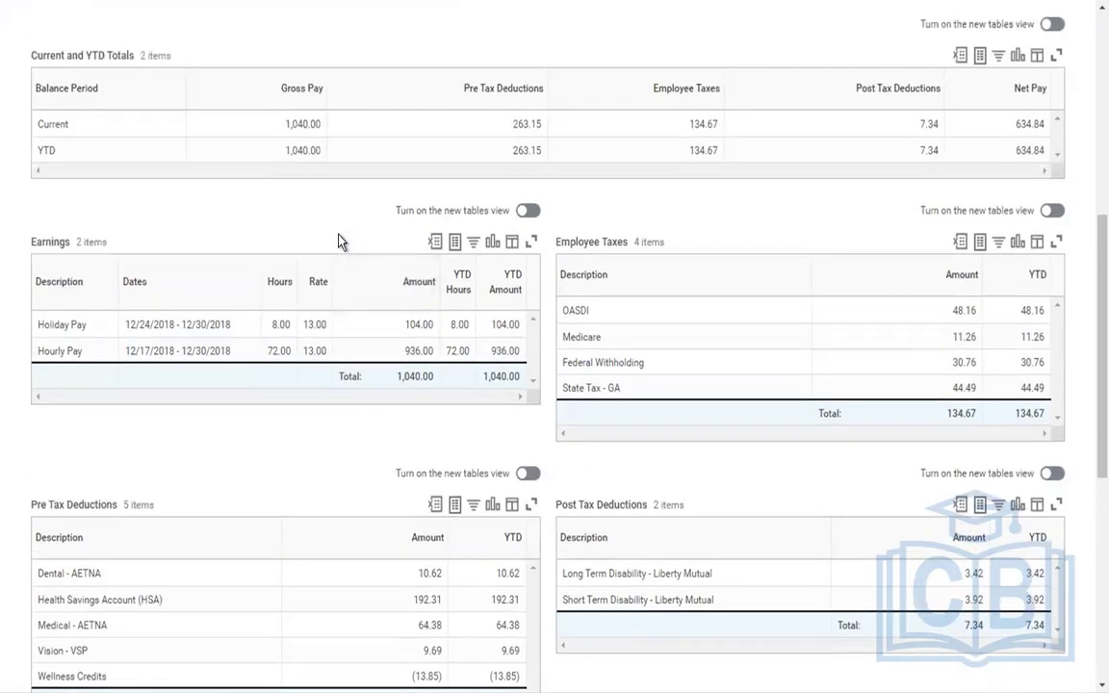
pyautogui.scroll(4, 339, 240)
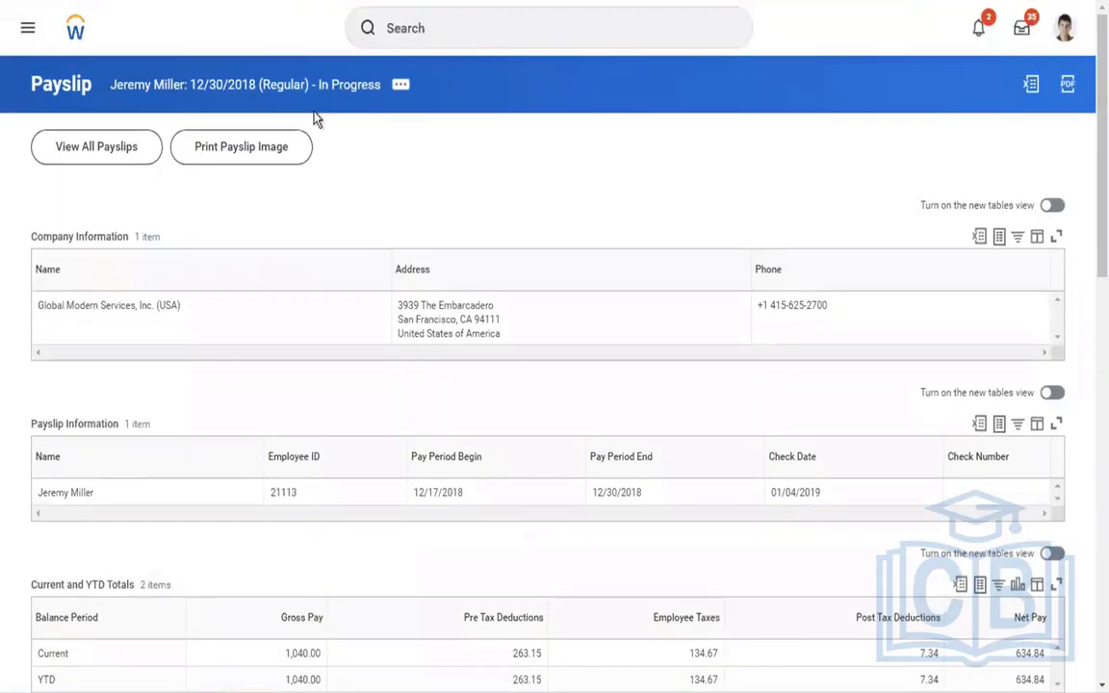
# Search for the Atlanta worker by first name and open the matching worker profile
pyautogui.click(510, 41)
pyautogui.write('j')
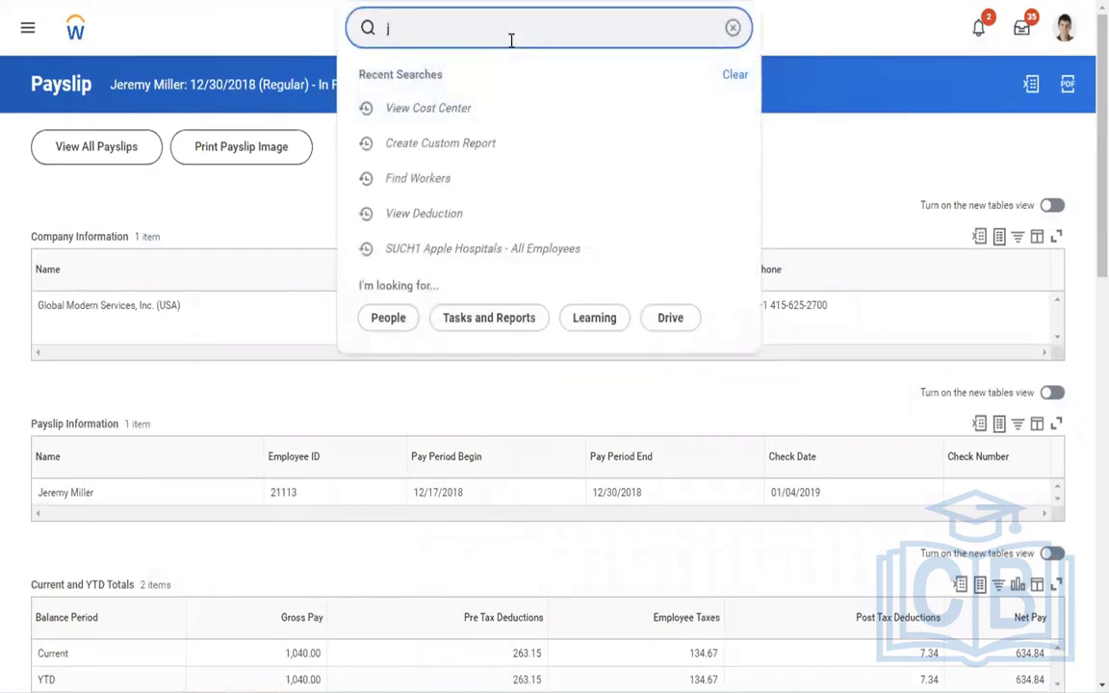
pyautogui.write('eremey')
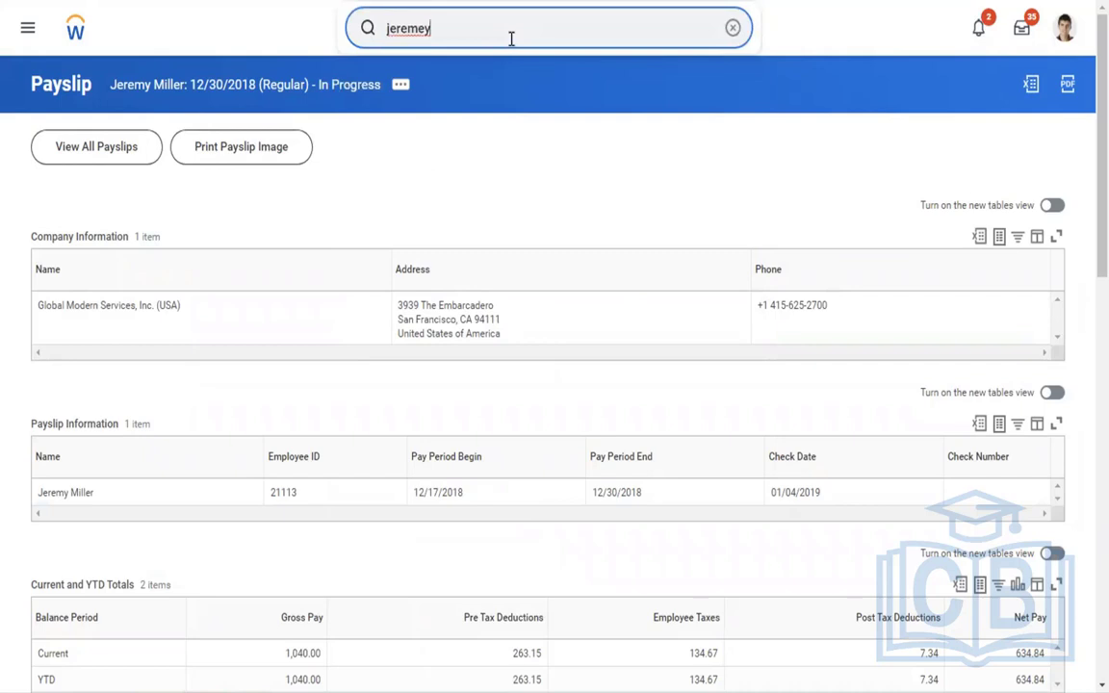
pyautogui.press('BackSpace')
pyautogui.press('BackSpace')
pyautogui.write('y')
pyautogui.click(439, 95)
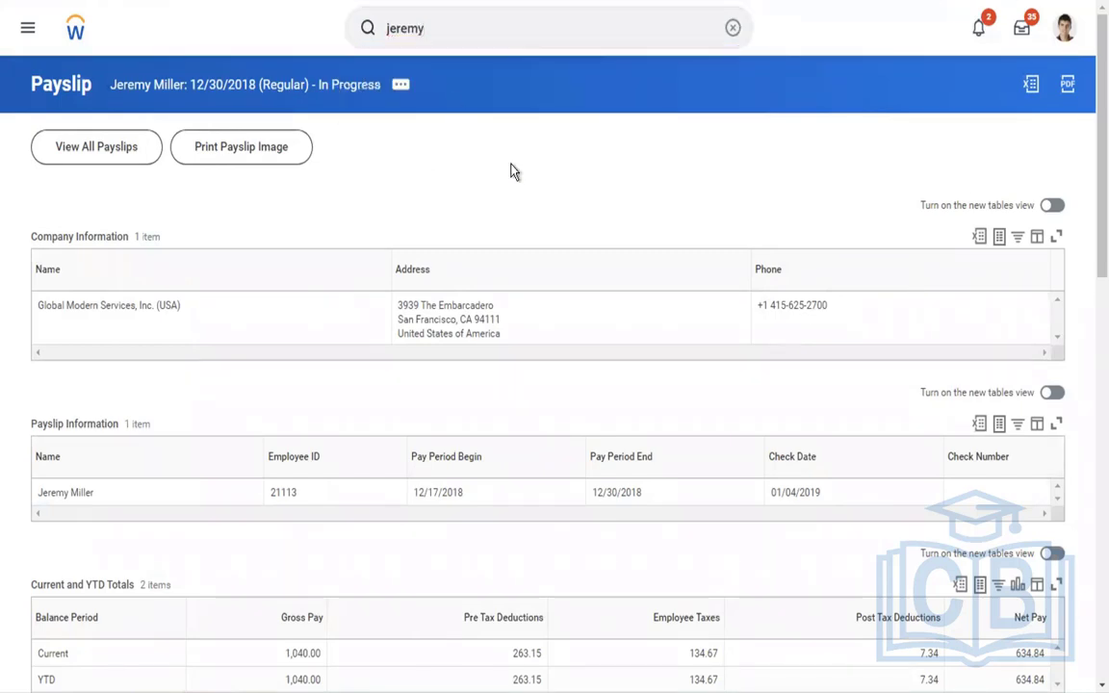
# Switch to the Word union fees table to re-check Atlanta's cost center and deduction start rule, and return to Workday
pyautogui.hotkey('ctrl', 'Left')
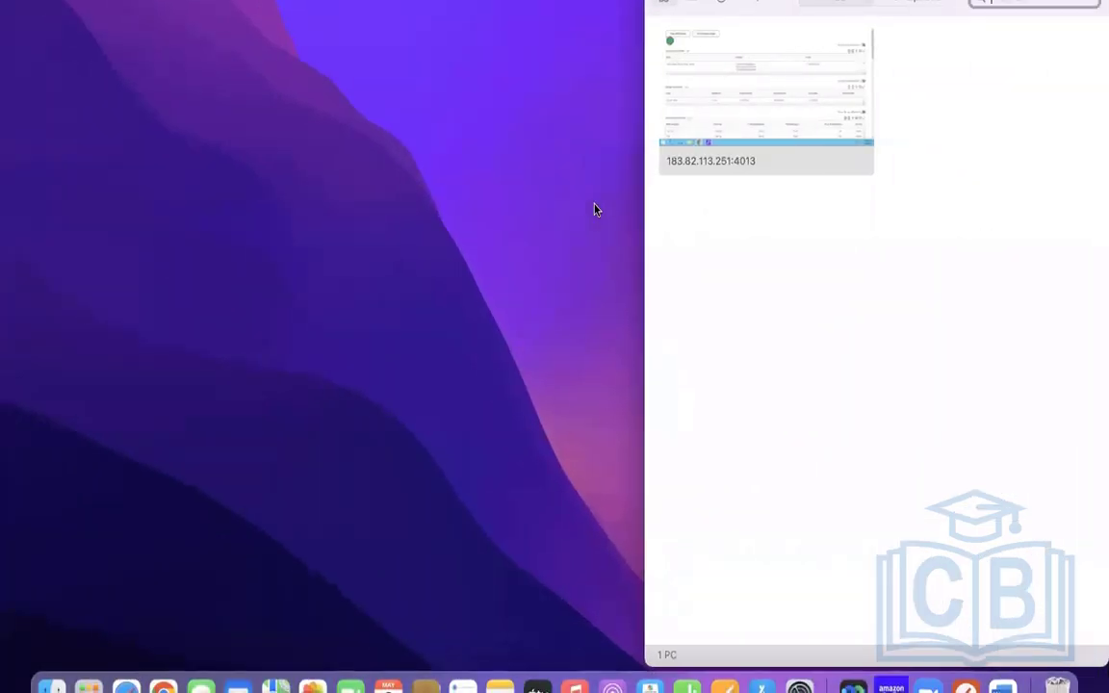
pyautogui.hotkey('ctrl', 'Right')
pyautogui.hotkey('ctrl', 'Right')
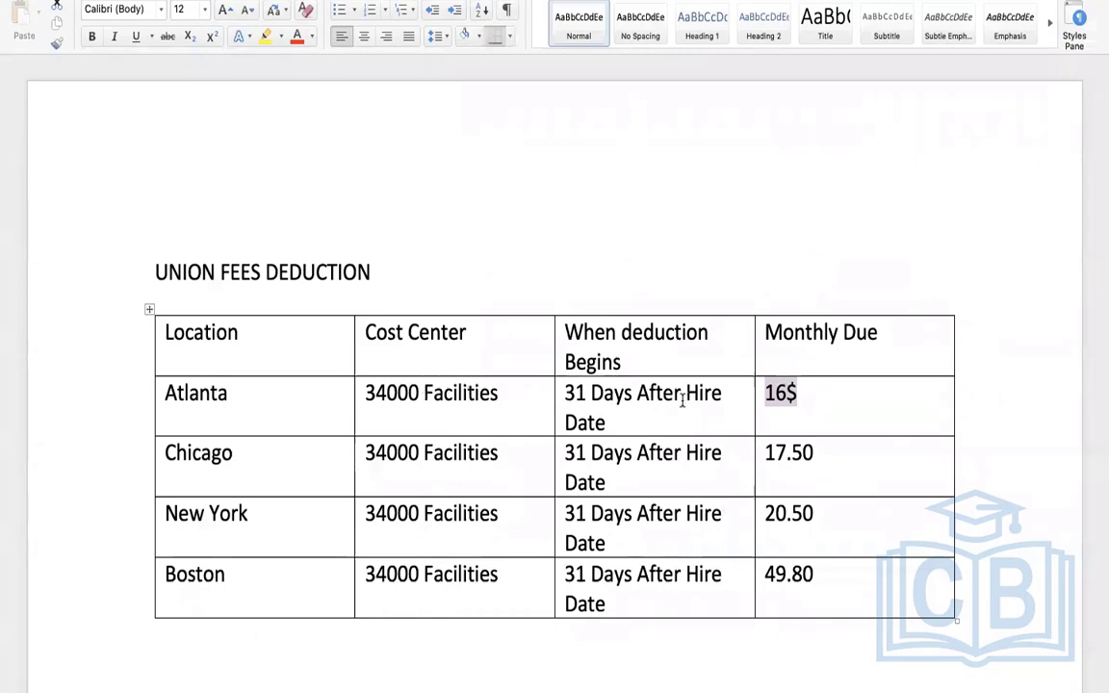
pyautogui.hotkey('ctrl', 'Left')
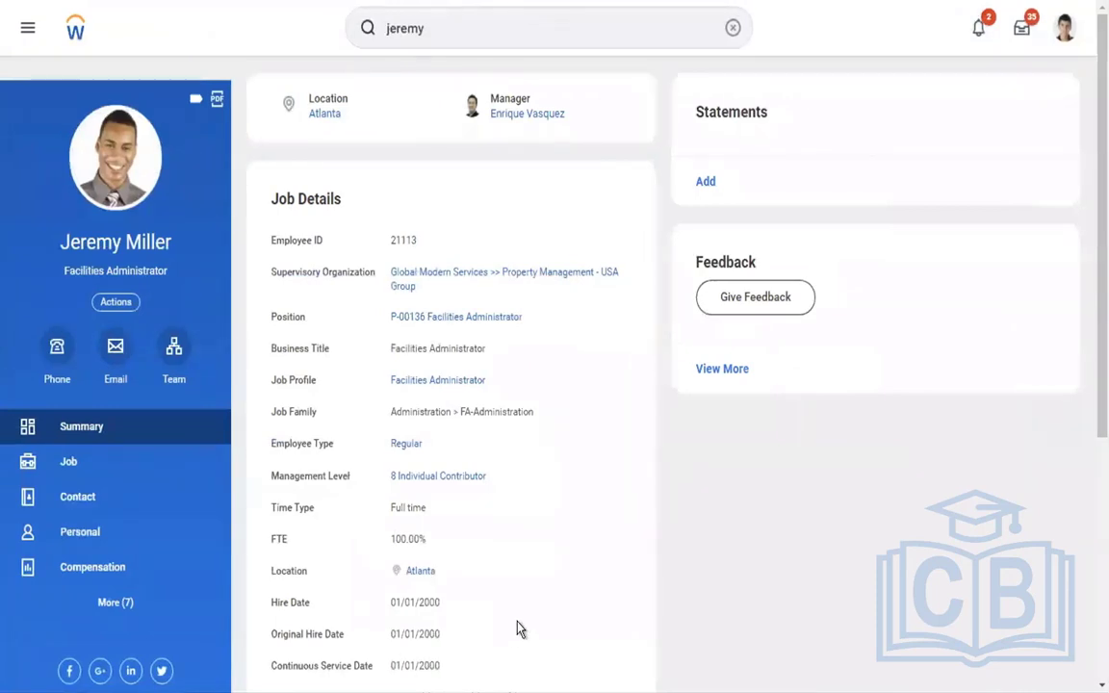
# Check the worker's location and hire date in the profile summary and the cost center among the job's organizations
pyautogui.scroll(-3, 515, 620)
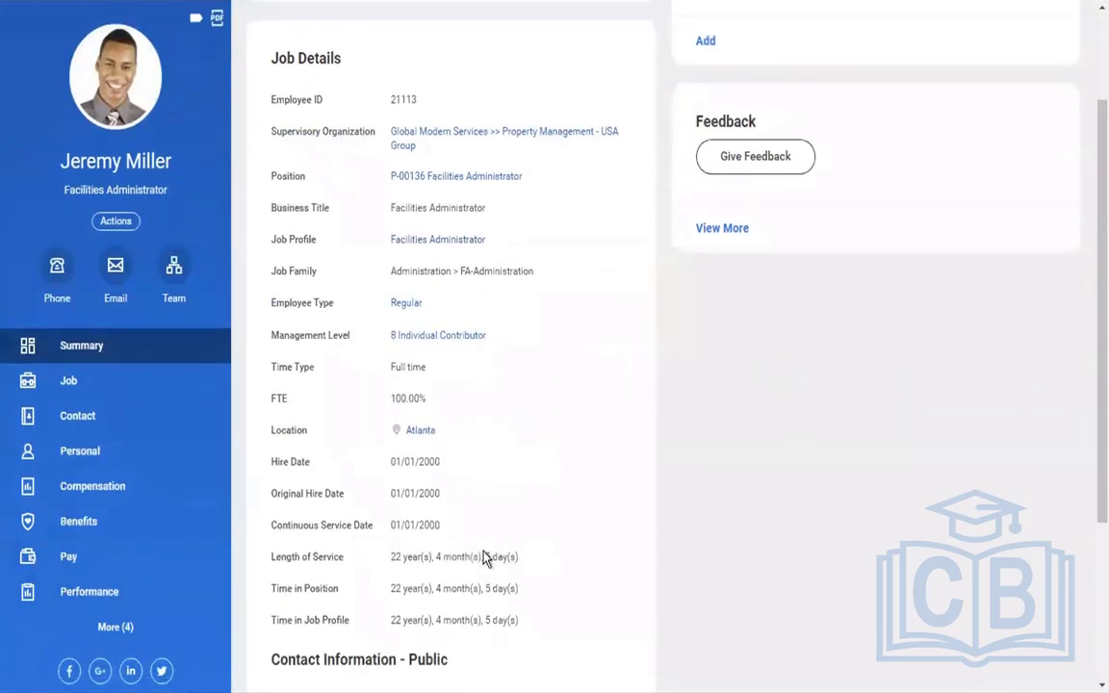
pyautogui.click(71, 384)
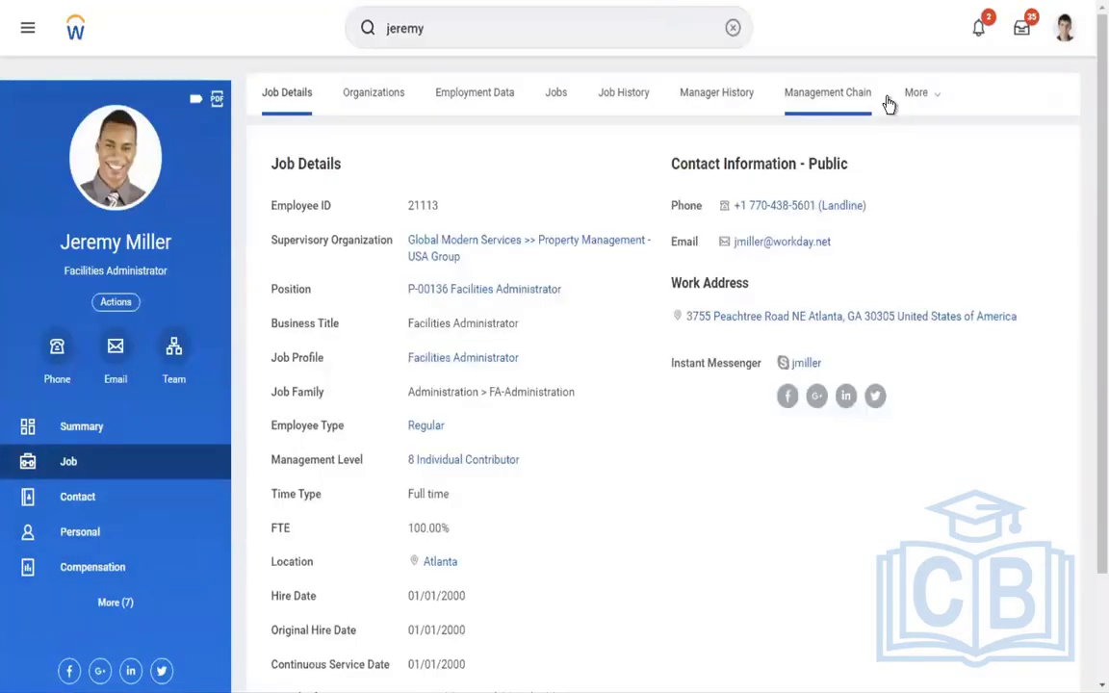
pyautogui.click(364, 104)
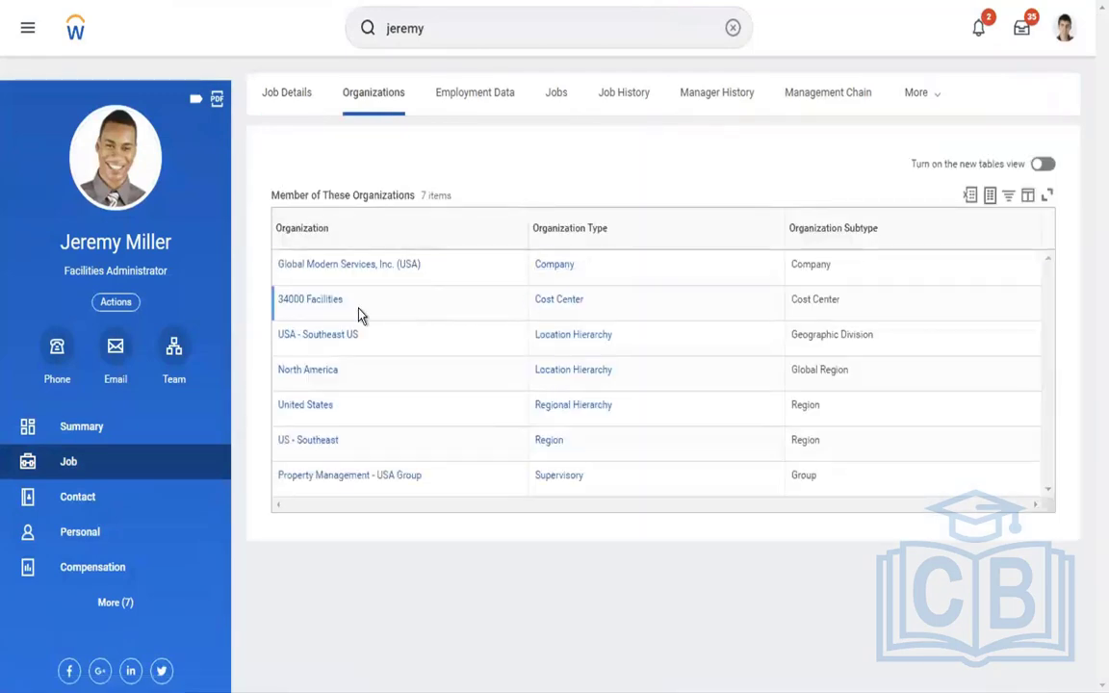
pyautogui.moveTo(318, 308)
# Return to the worker's job details and go to the Pay section of the profile
pyautogui.click(271, 97)
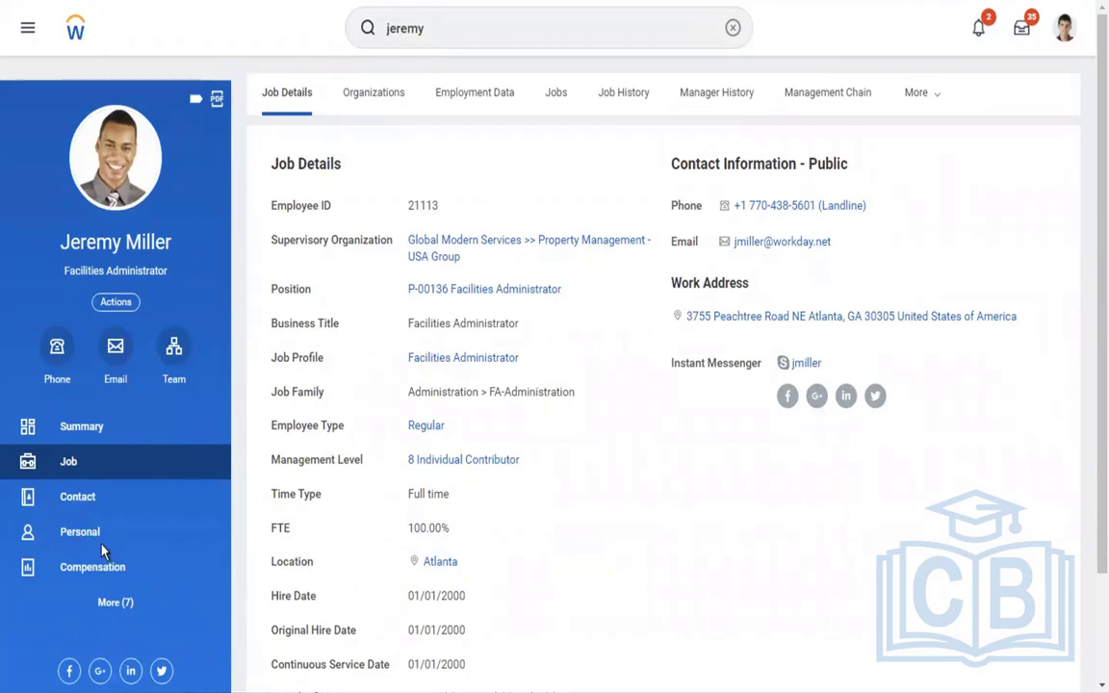
pyautogui.click(113, 604)
pyautogui.click(115, 604)
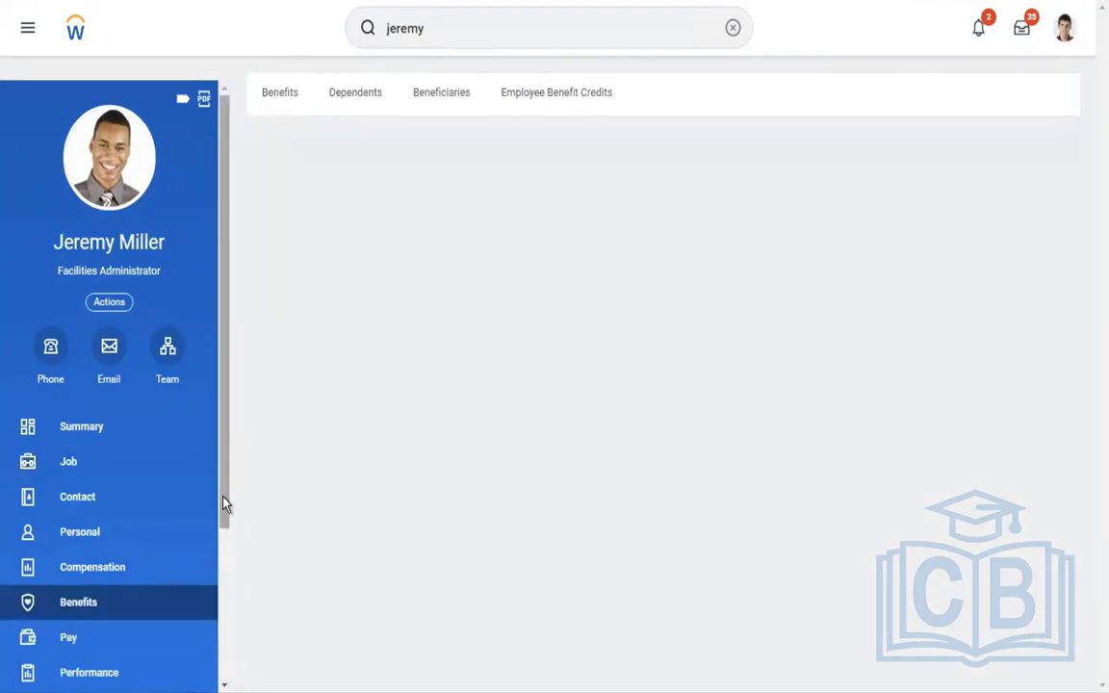
pyautogui.scroll(-1, 220, 544)
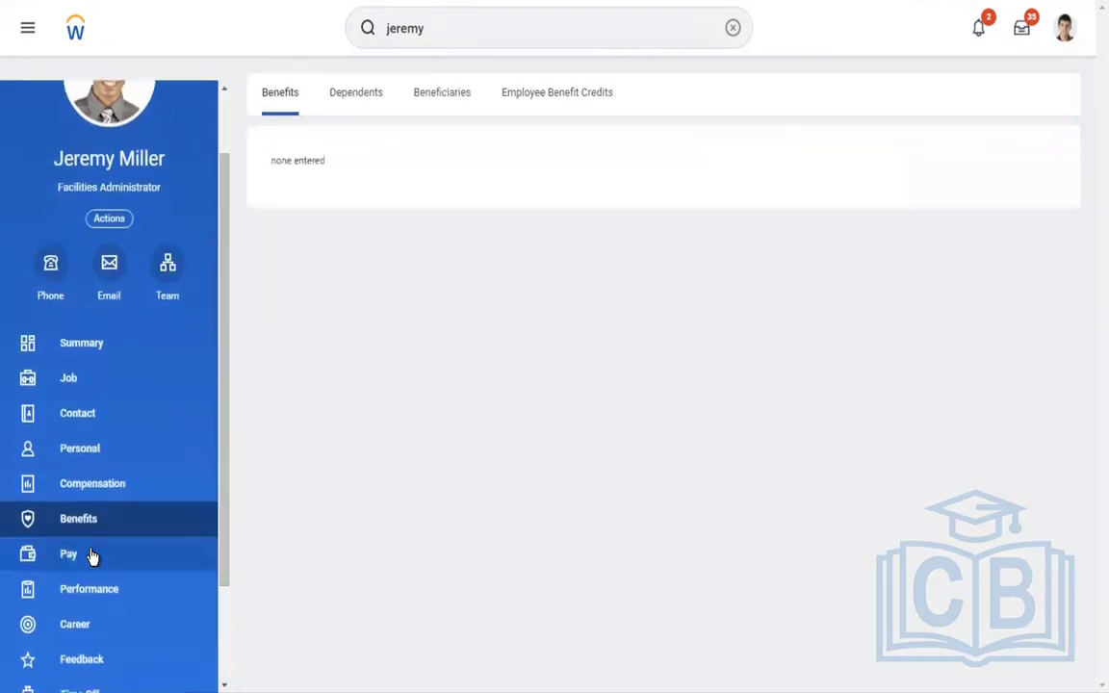
pyautogui.click(92, 557)
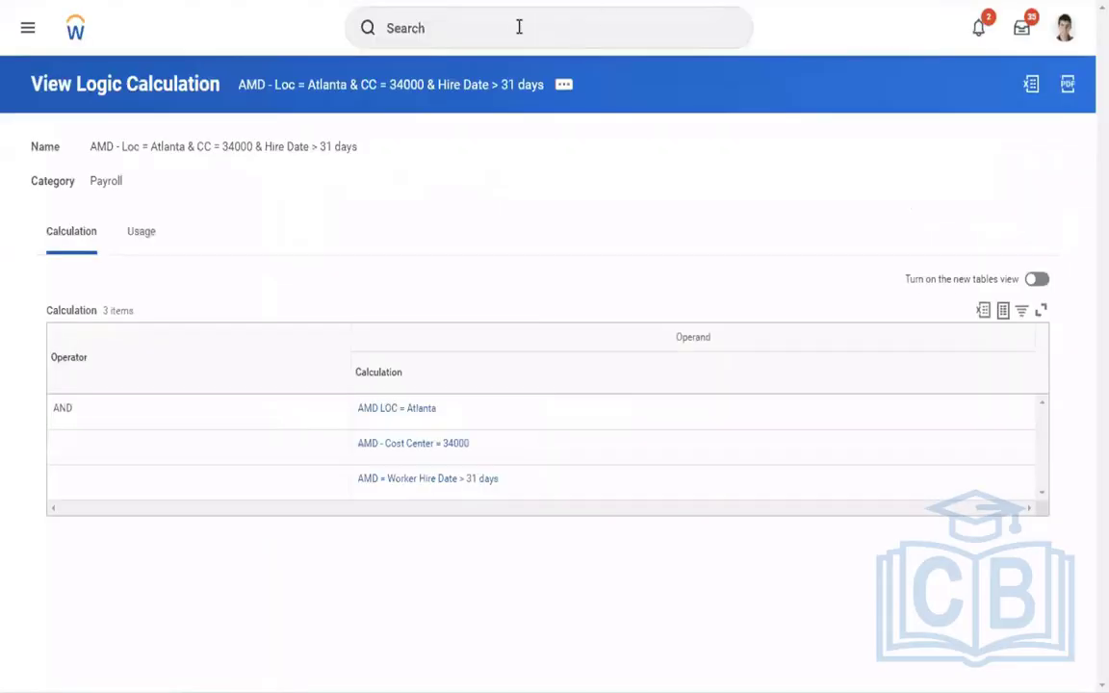
# Try to edit the AMD - Union Fees [USA] deduction by adding a new effective date of 01/01/2018
pyautogui.click(518, 27)
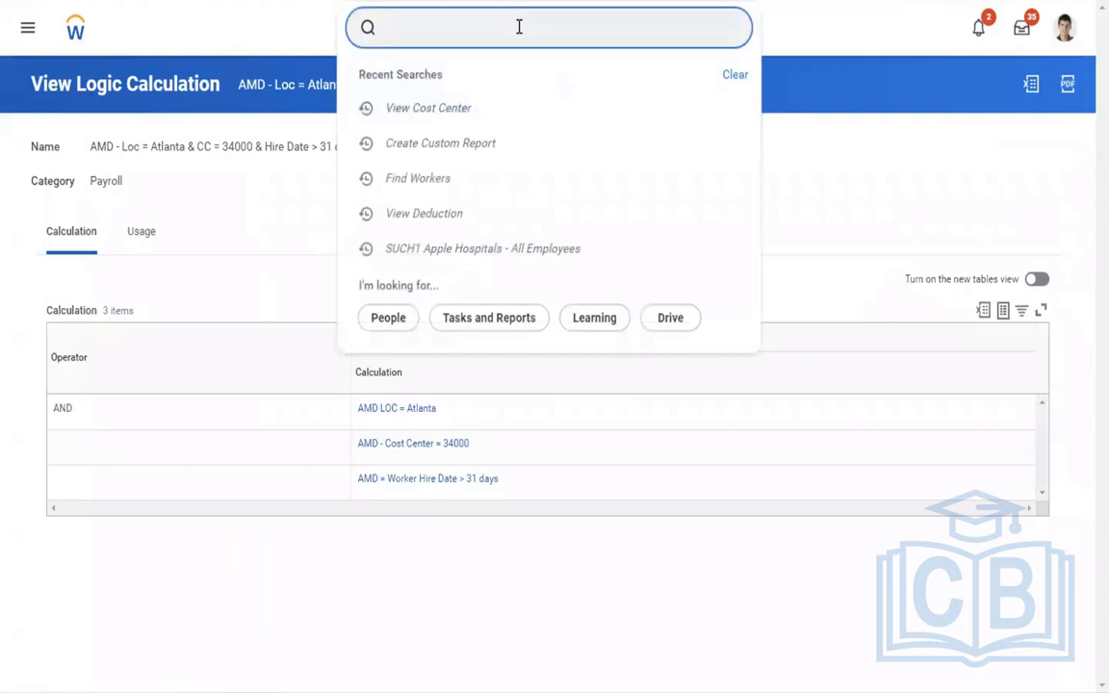
pyautogui.write('edit ')
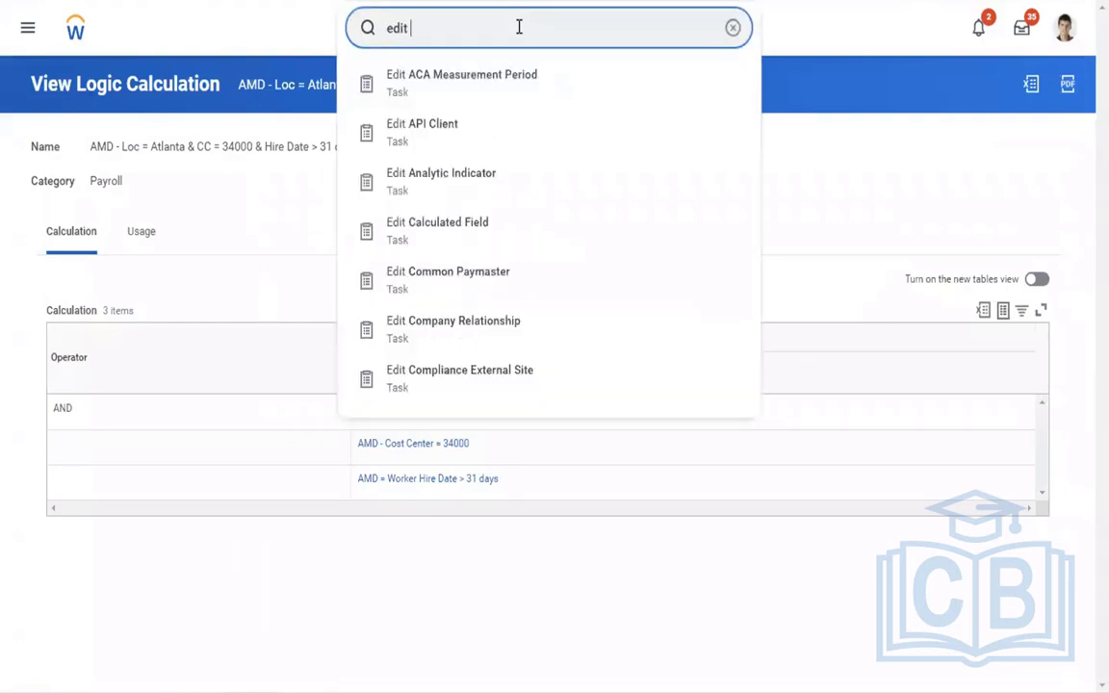
pyautogui.write('ded')
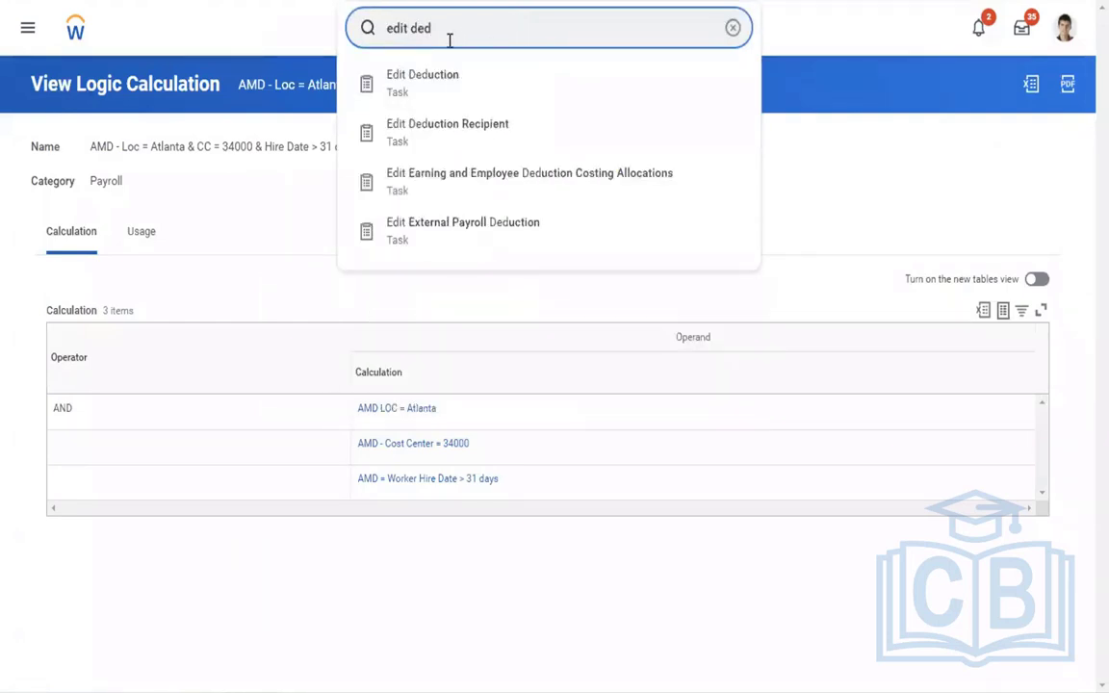
pyautogui.click(447, 82)
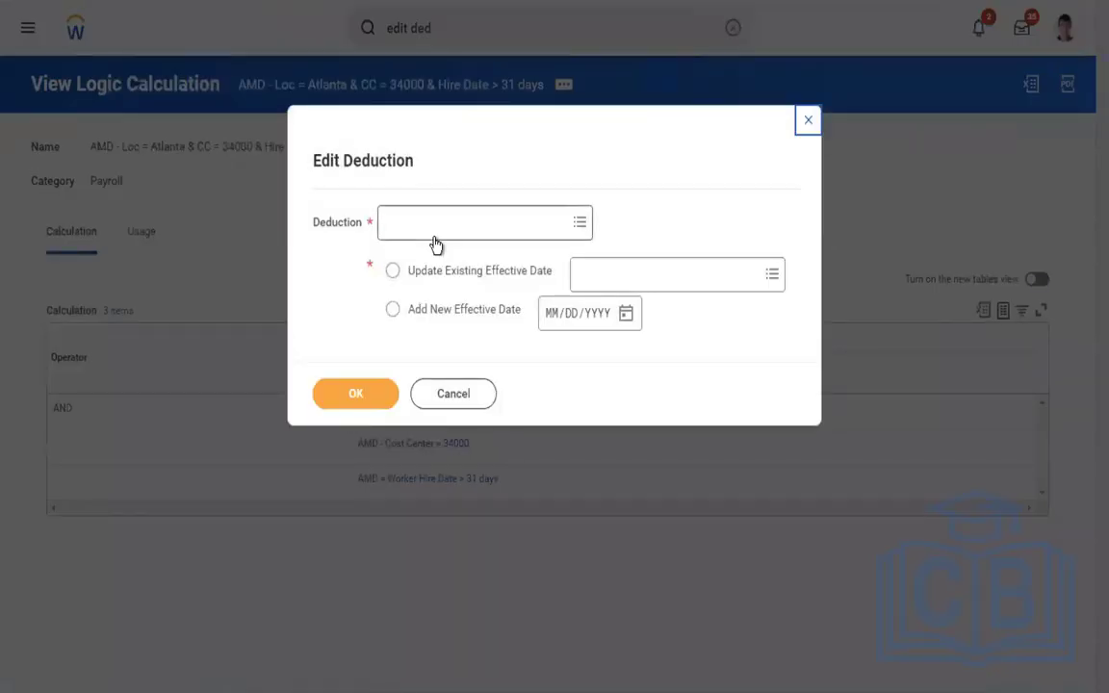
pyautogui.click(427, 225)
pyautogui.write('amd')
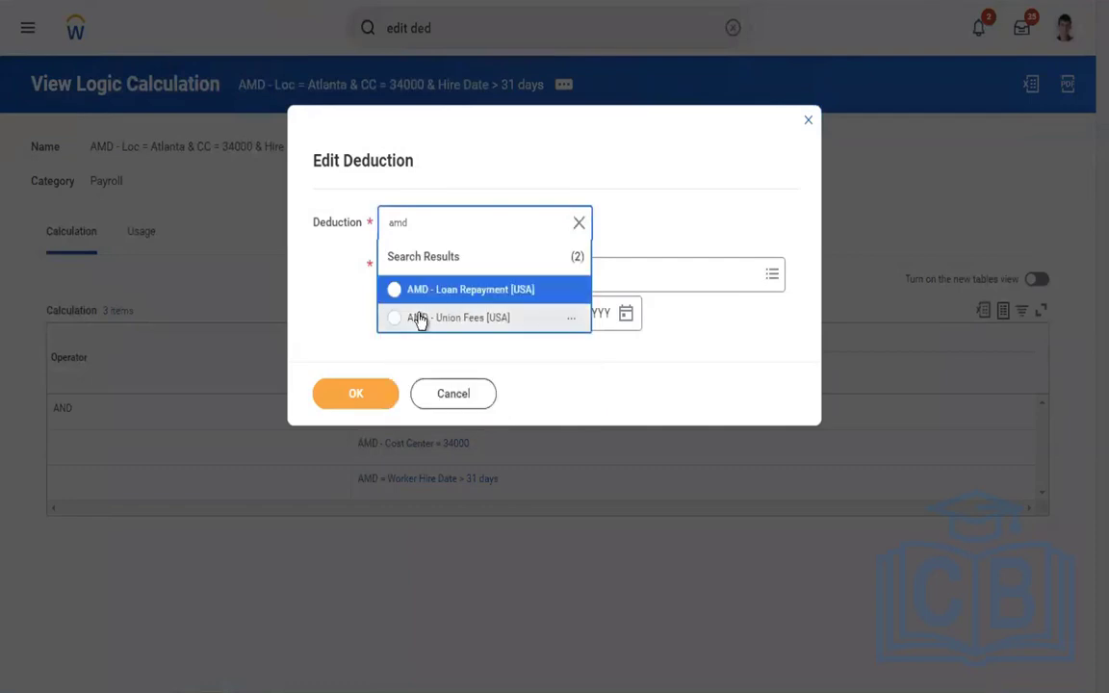
pyautogui.click(416, 319)
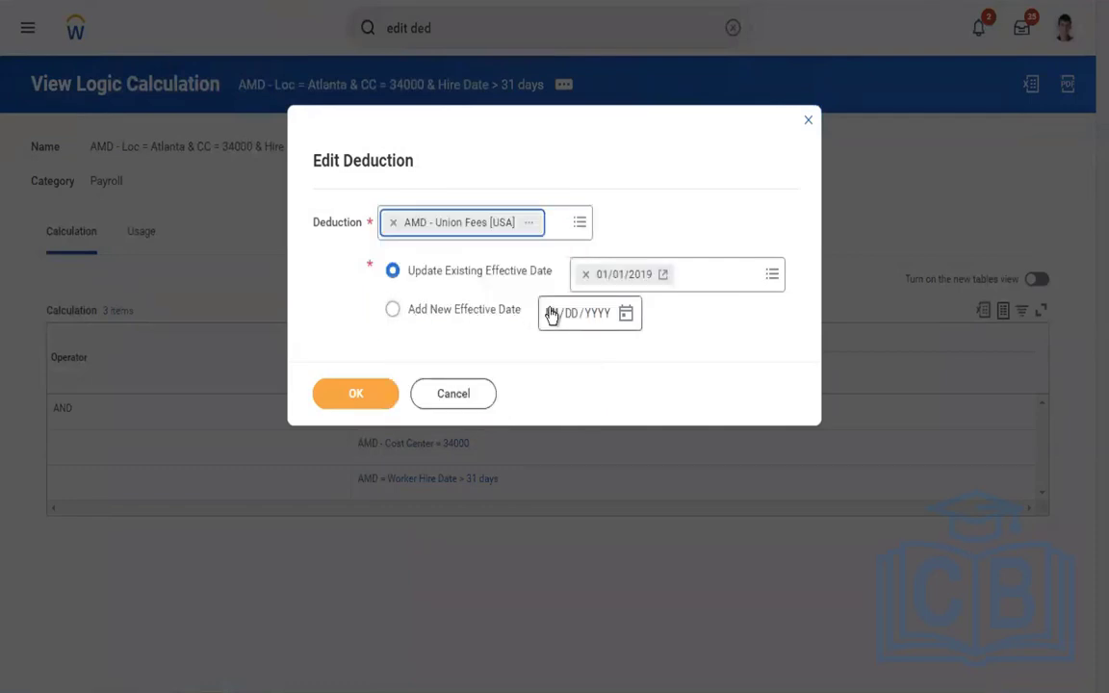
pyautogui.click(562, 312)
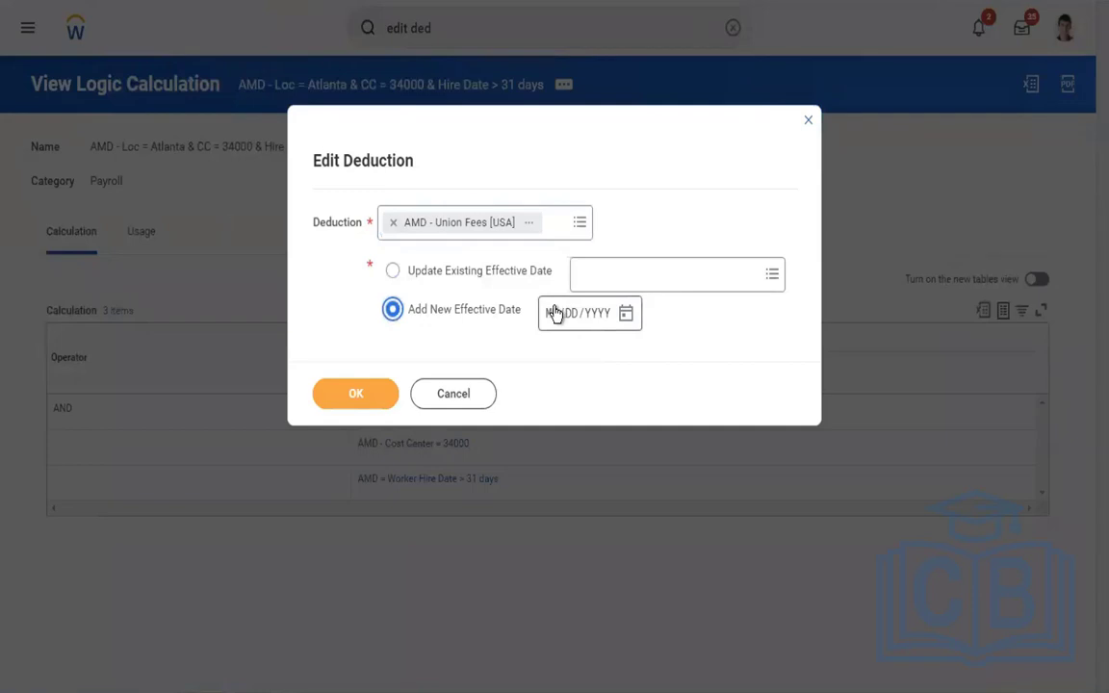
pyautogui.write('01/01/2018')
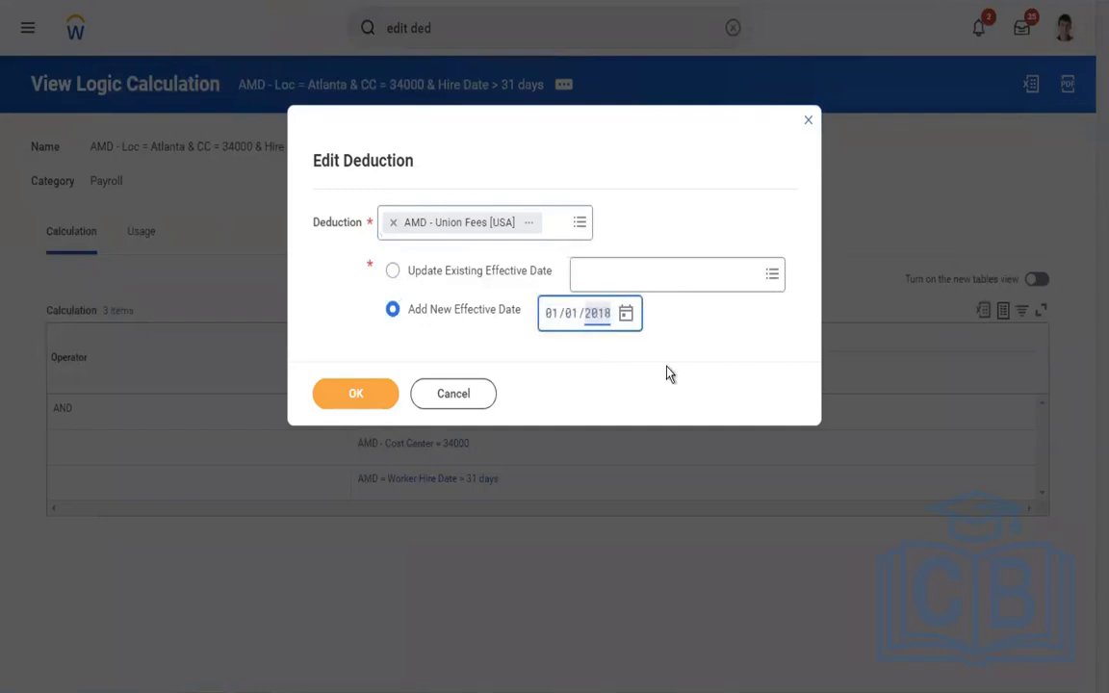
pyautogui.click(356, 395)
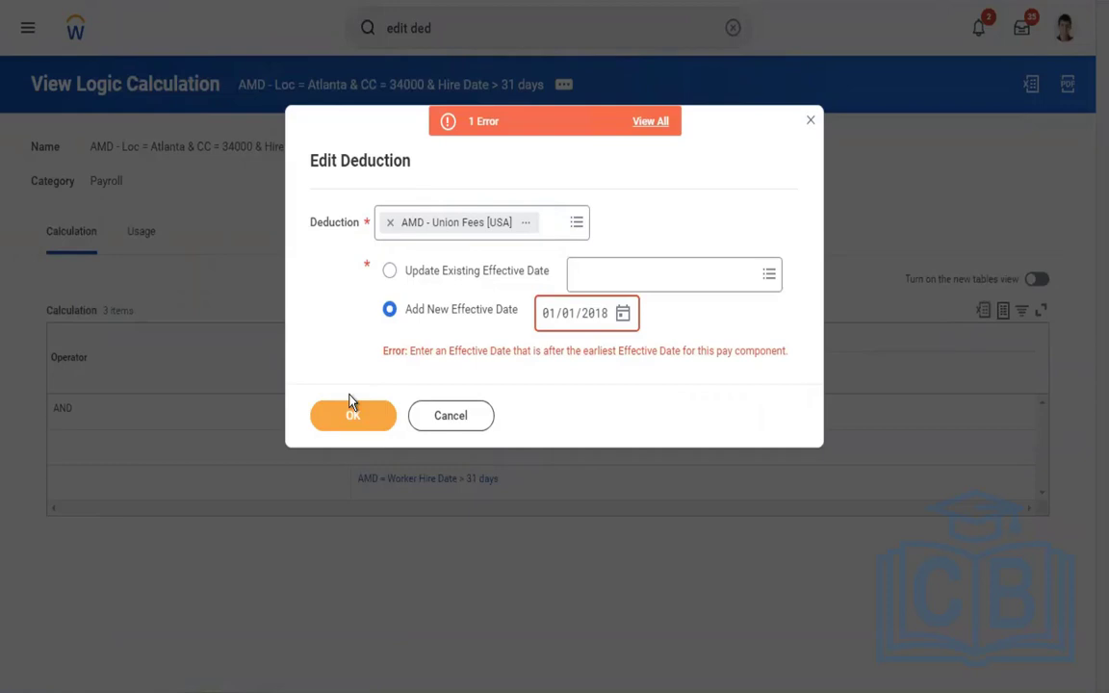
# Check which existing effective dates can be updated for the union fees deduction, and discard the edit
pyautogui.click(451, 271)
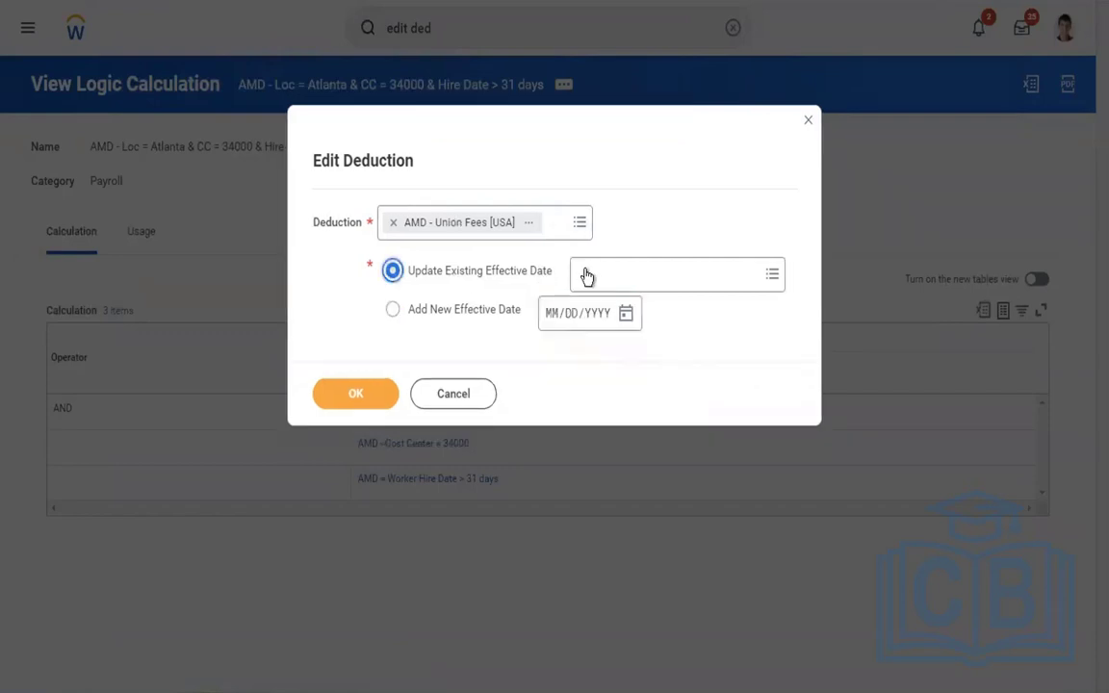
pyautogui.click(626, 272)
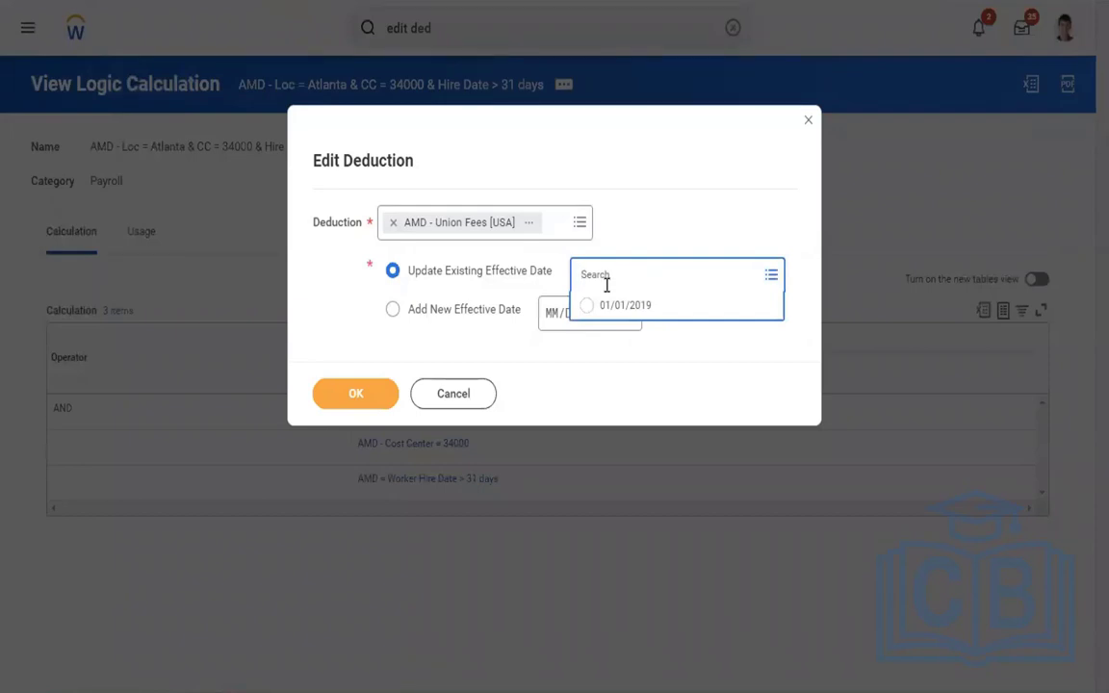
pyautogui.click(458, 396)
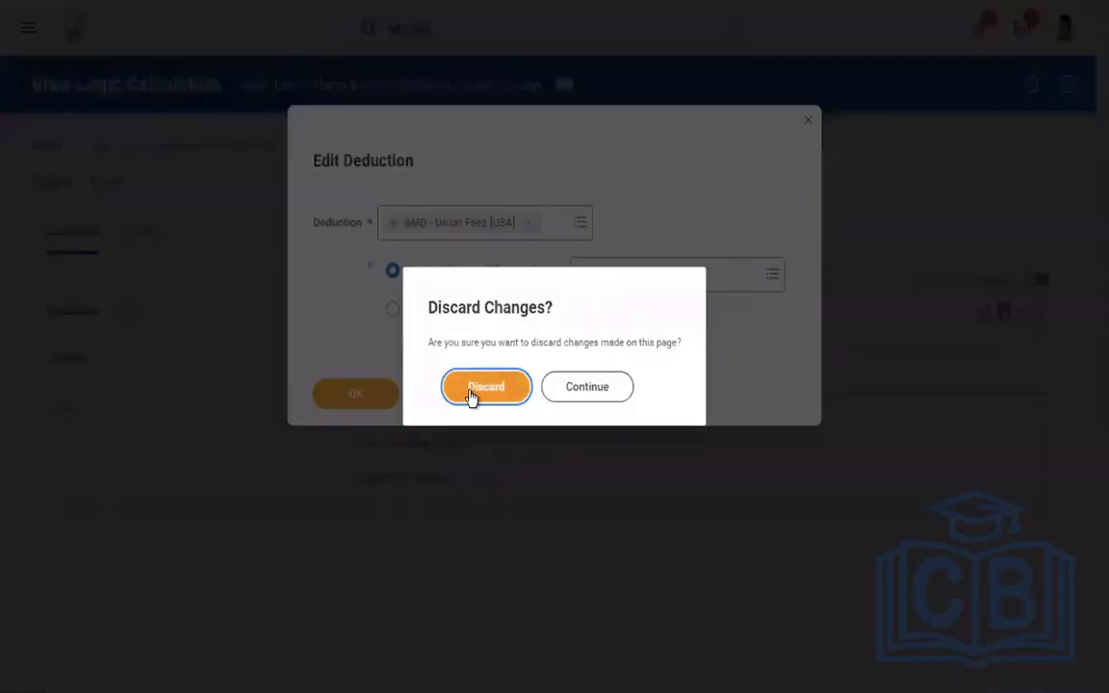
pyautogui.click(495, 389)
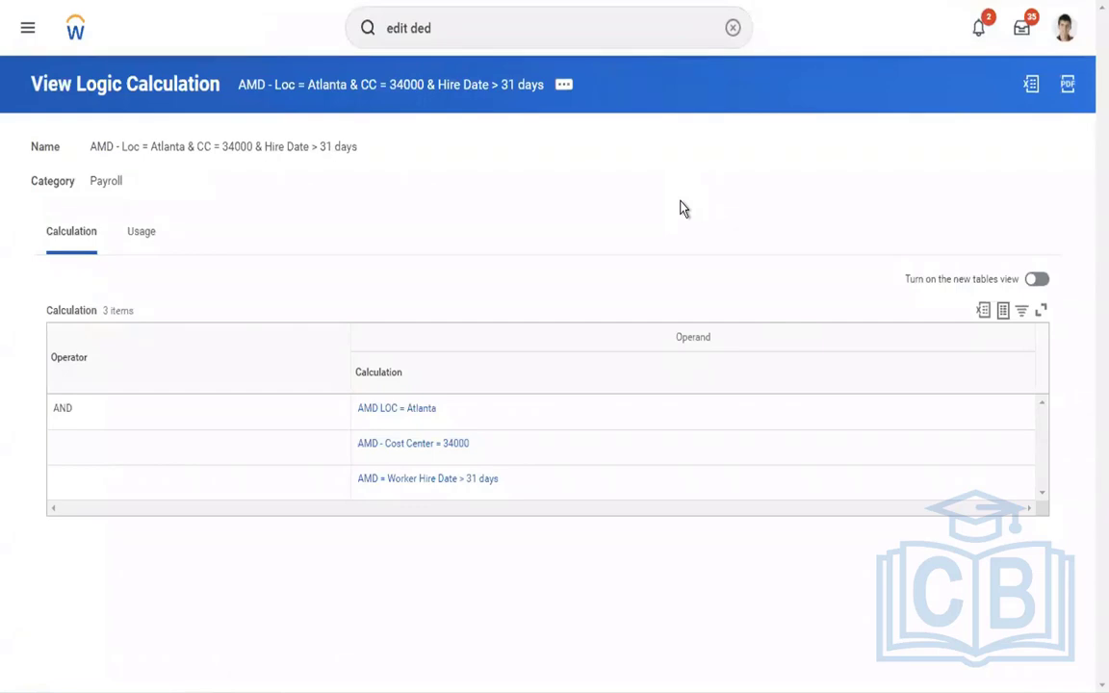
# Switch to the Word union fees table to review the Atlanta row, and return to Workday
pyautogui.hotkey('ctrl', 'Left')
pyautogui.hotkey('ctrl', 'Right')
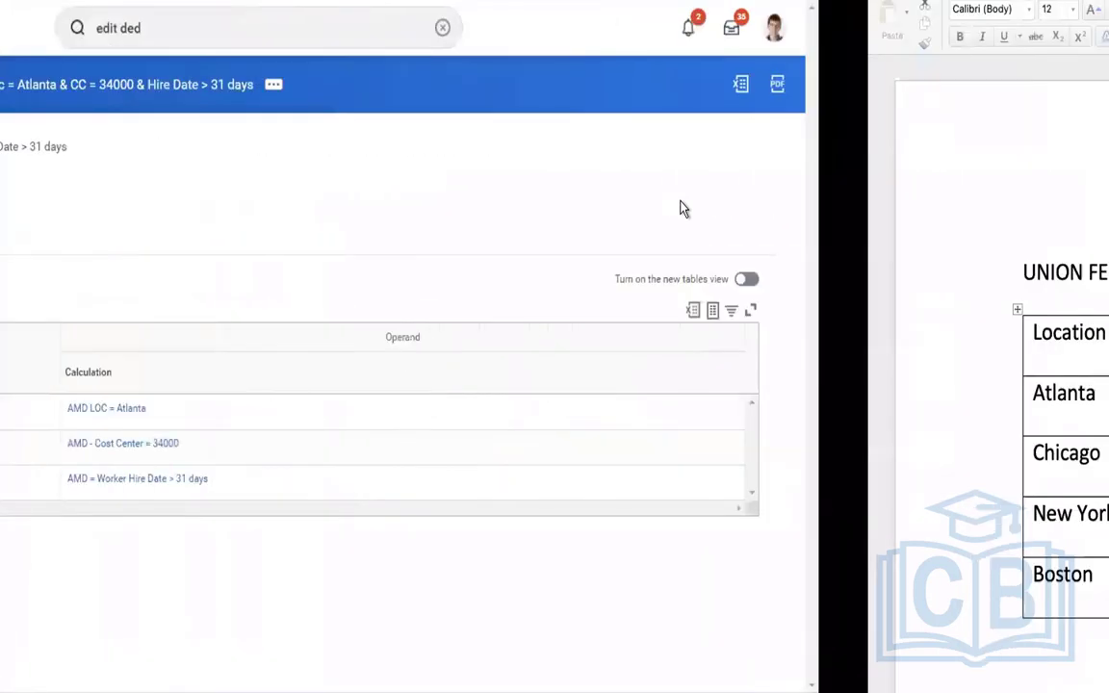
pyautogui.click(252, 408)
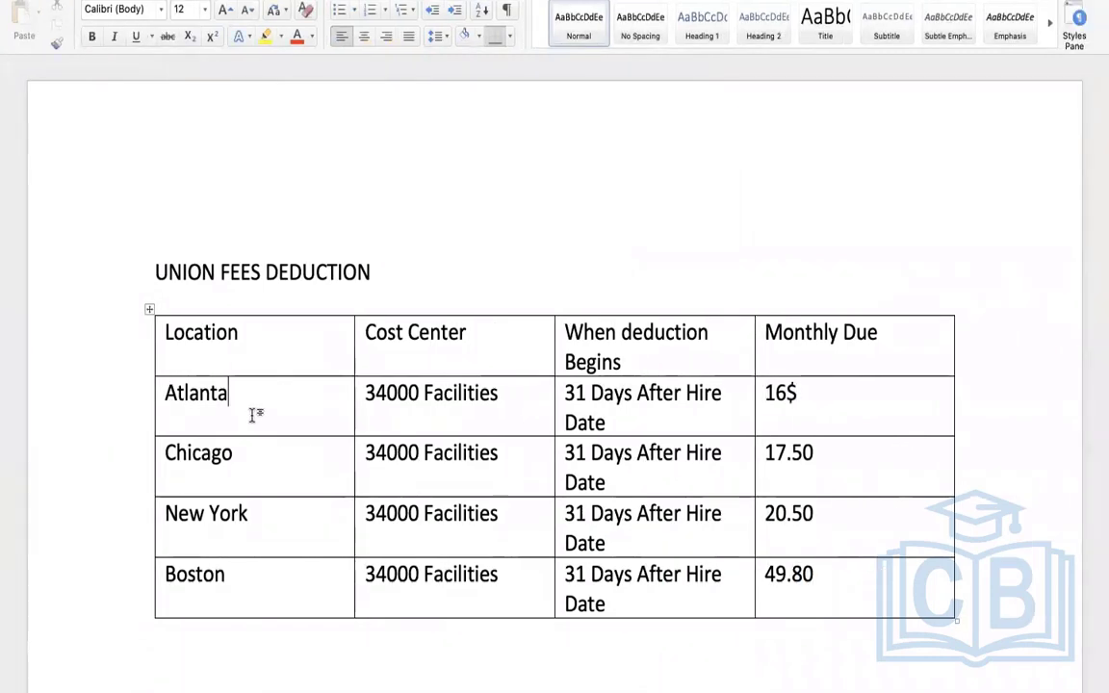
pyautogui.hotkey('ctrl', 'Left')
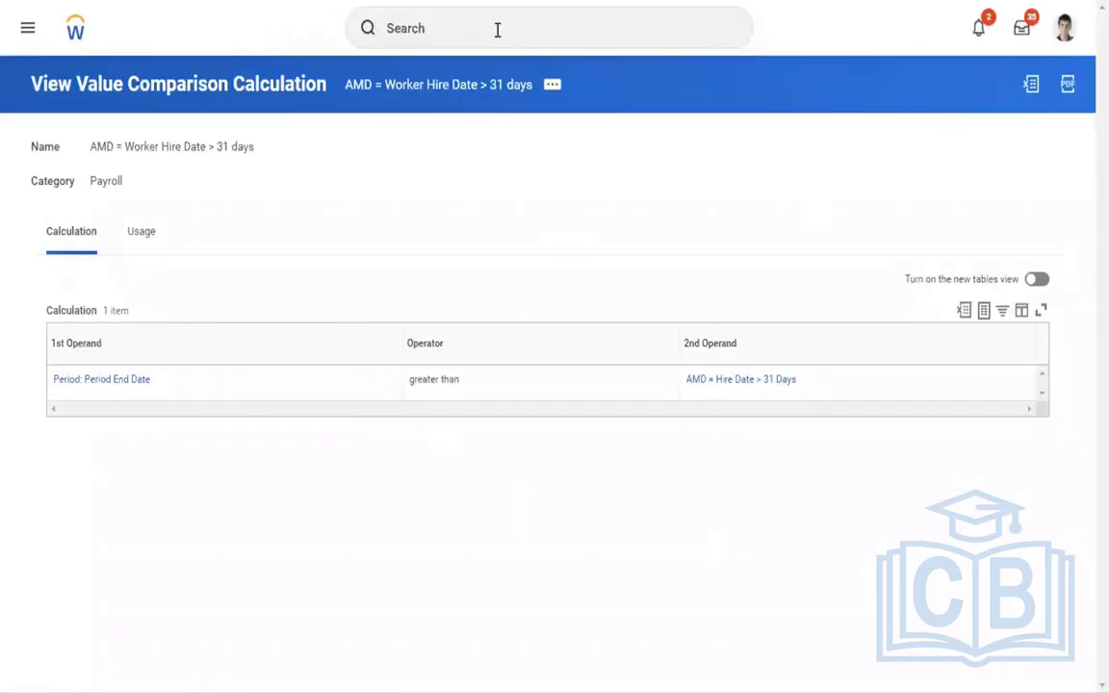
# Find the View Deduction report and open it for the AMD - Union Fees [USA] deduction
pyautogui.click(498, 30)
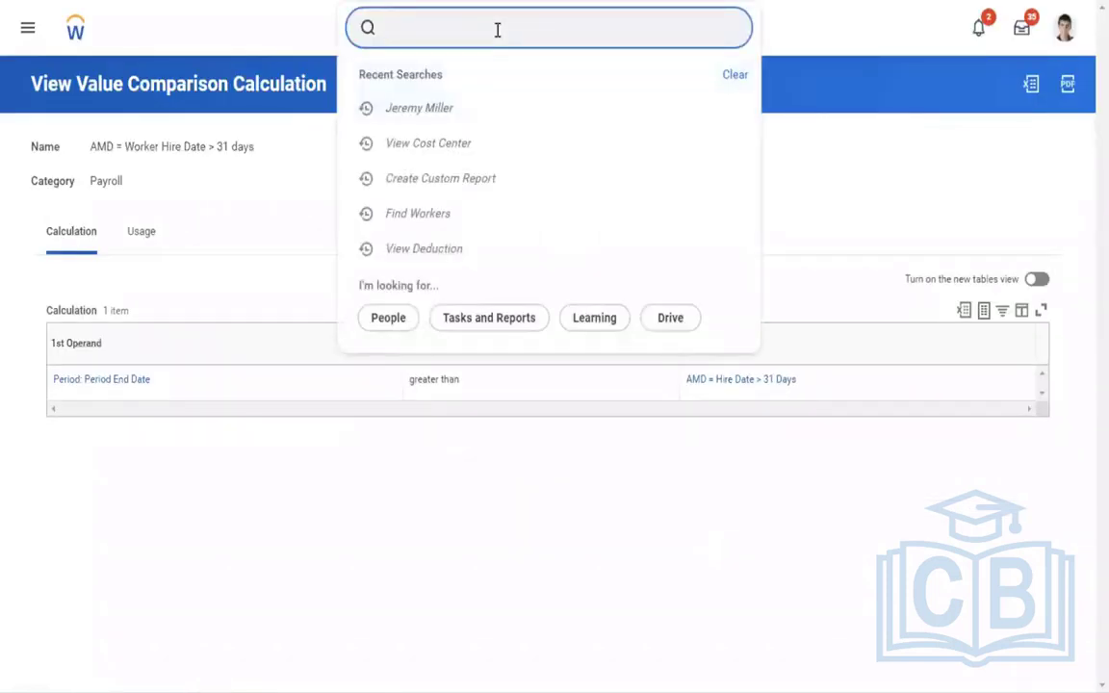
pyautogui.write('view ded')
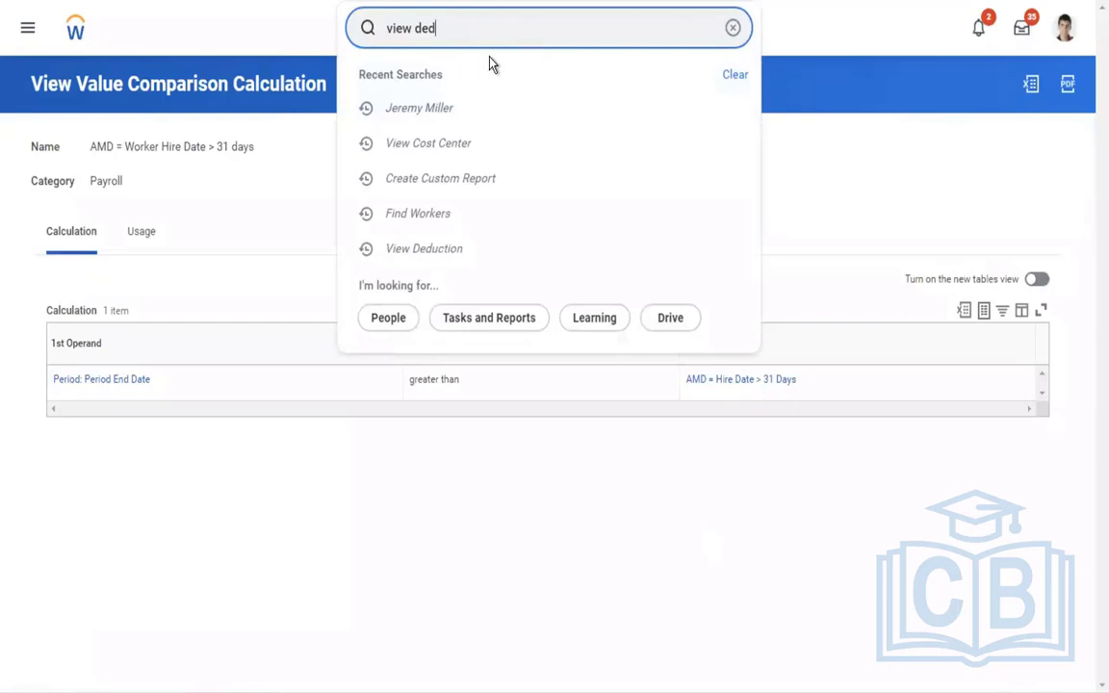
pyautogui.write('uc')
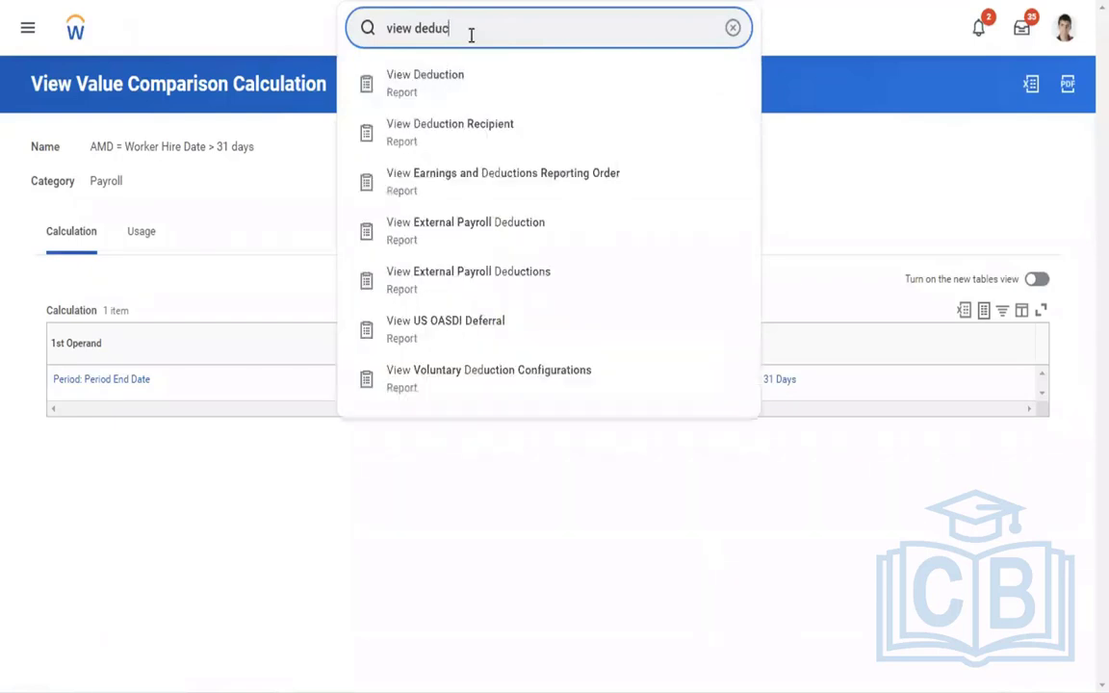
pyautogui.click(439, 82)
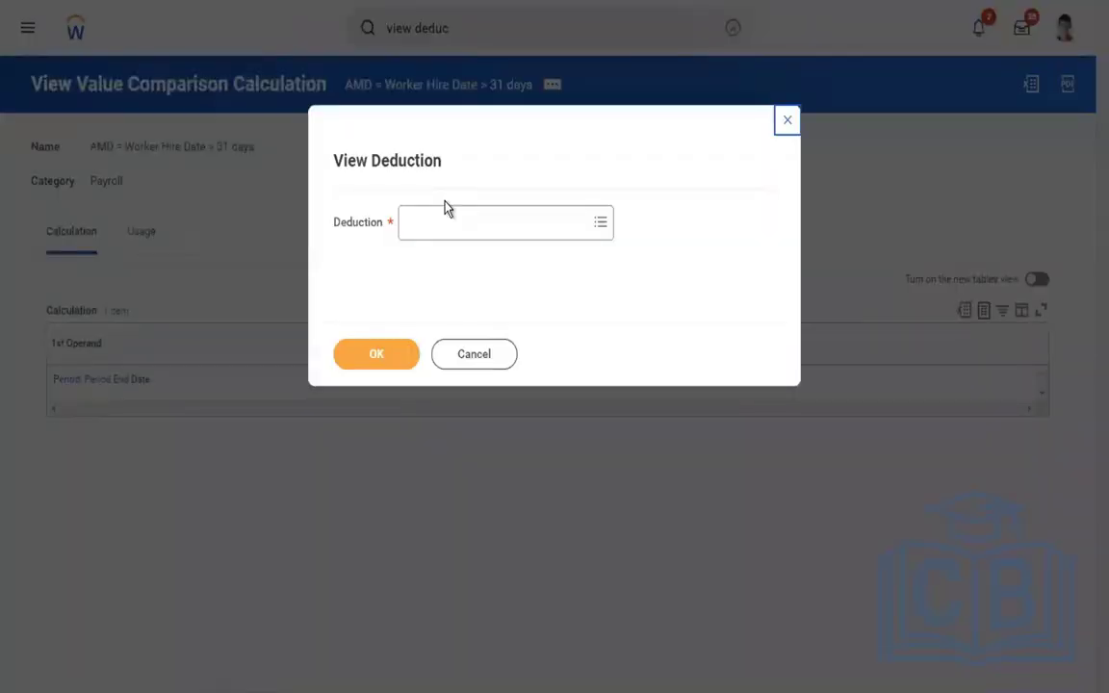
pyautogui.click(462, 223)
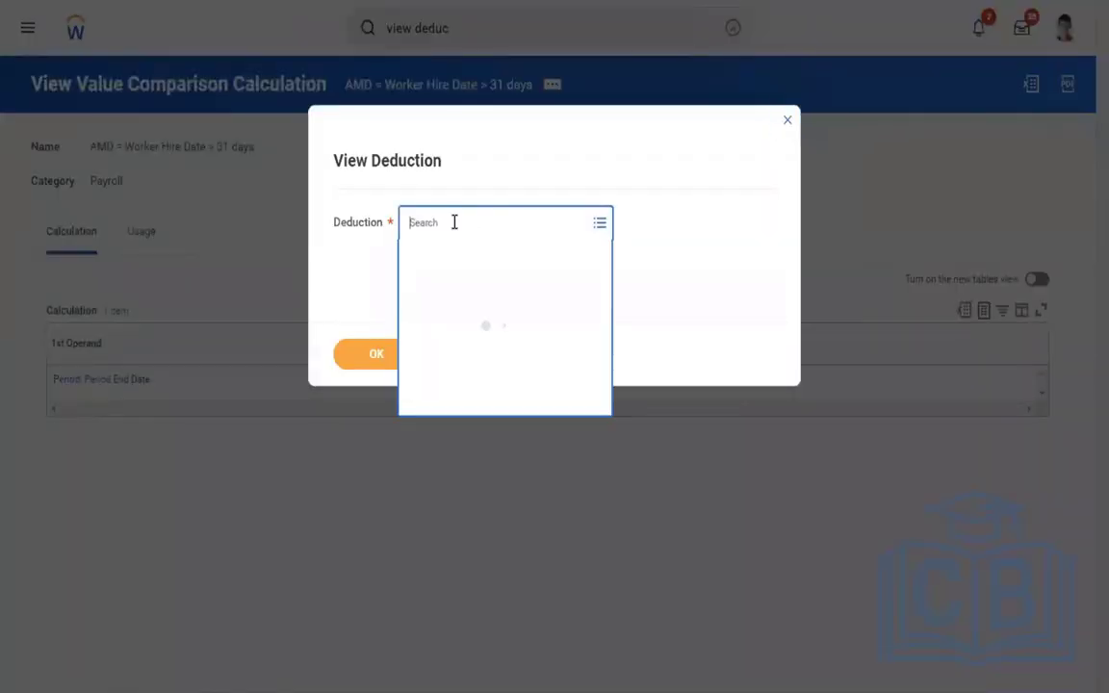
pyautogui.write('amd')
pyautogui.press('Return')
pyautogui.click(473, 327)
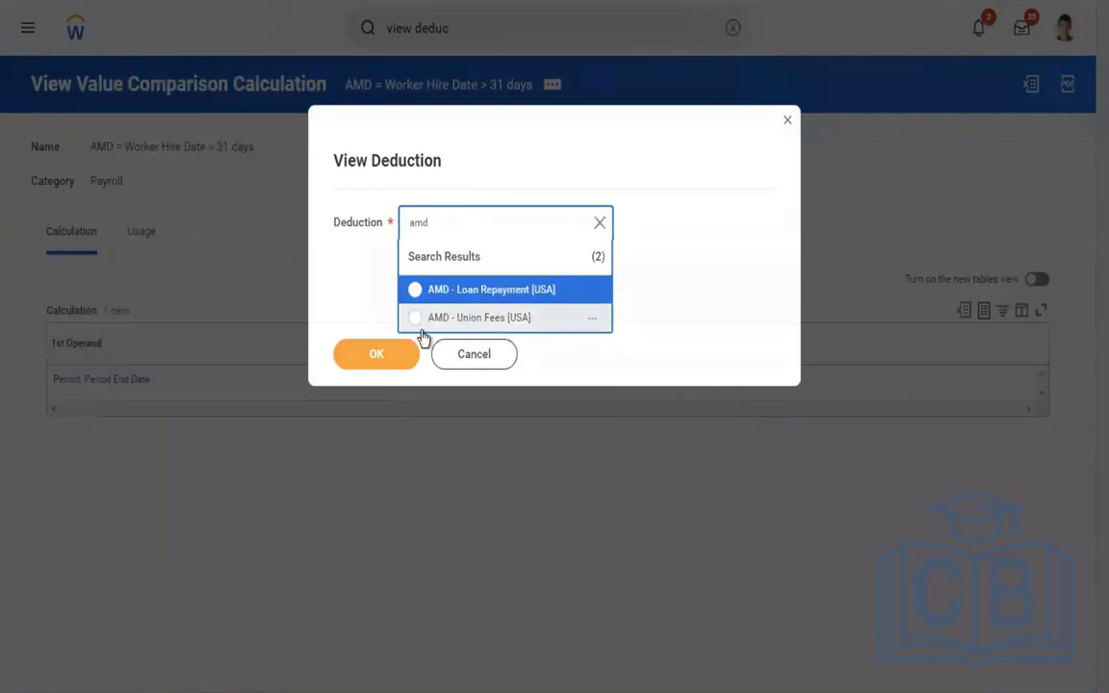
pyautogui.click(375, 356)
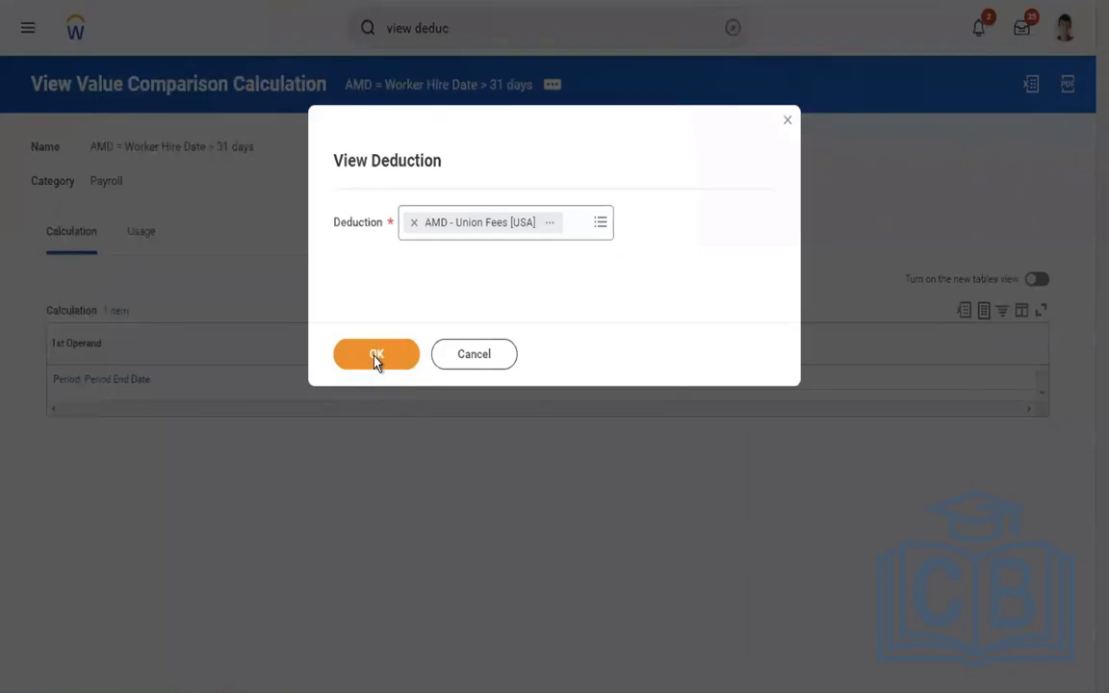
pyautogui.click(377, 356)
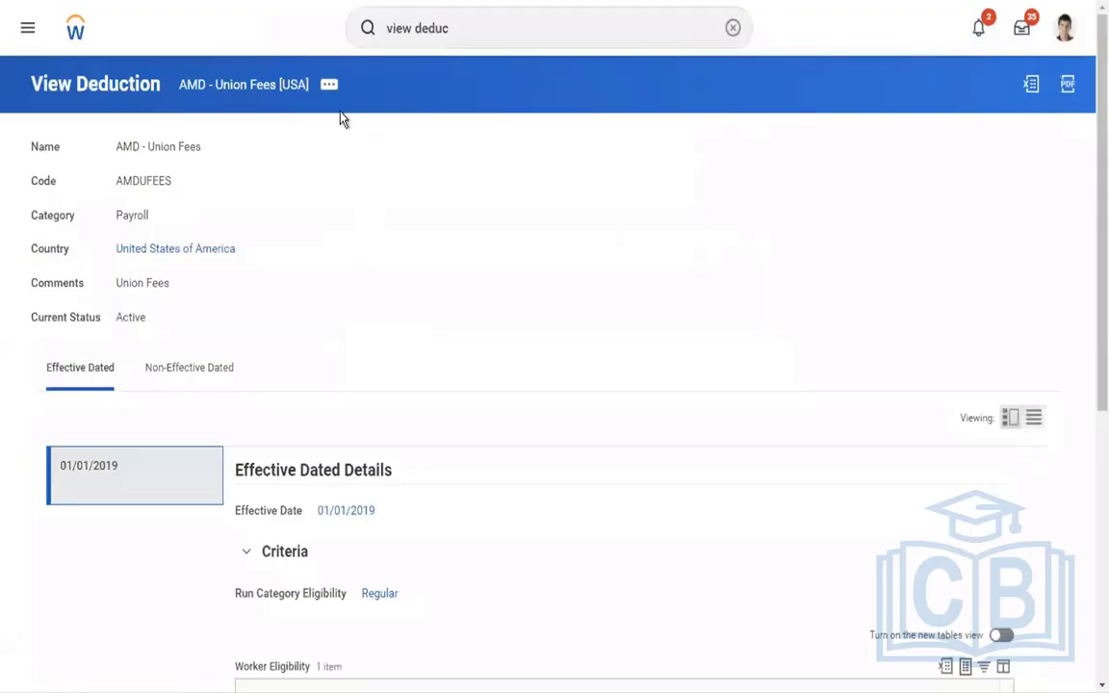
# Start copying the AMD - Union Fees [USA] pay component, clear its snapshot date to check the available ones, and discard the copy
pyautogui.click(328, 87)
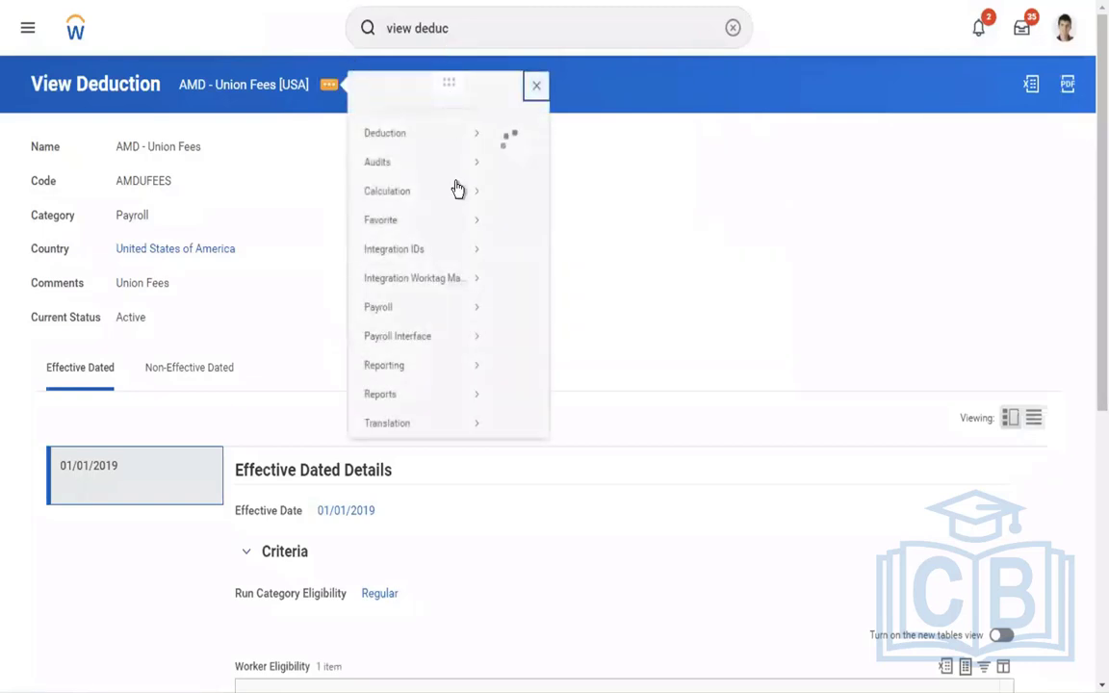
pyautogui.moveTo(423, 209)
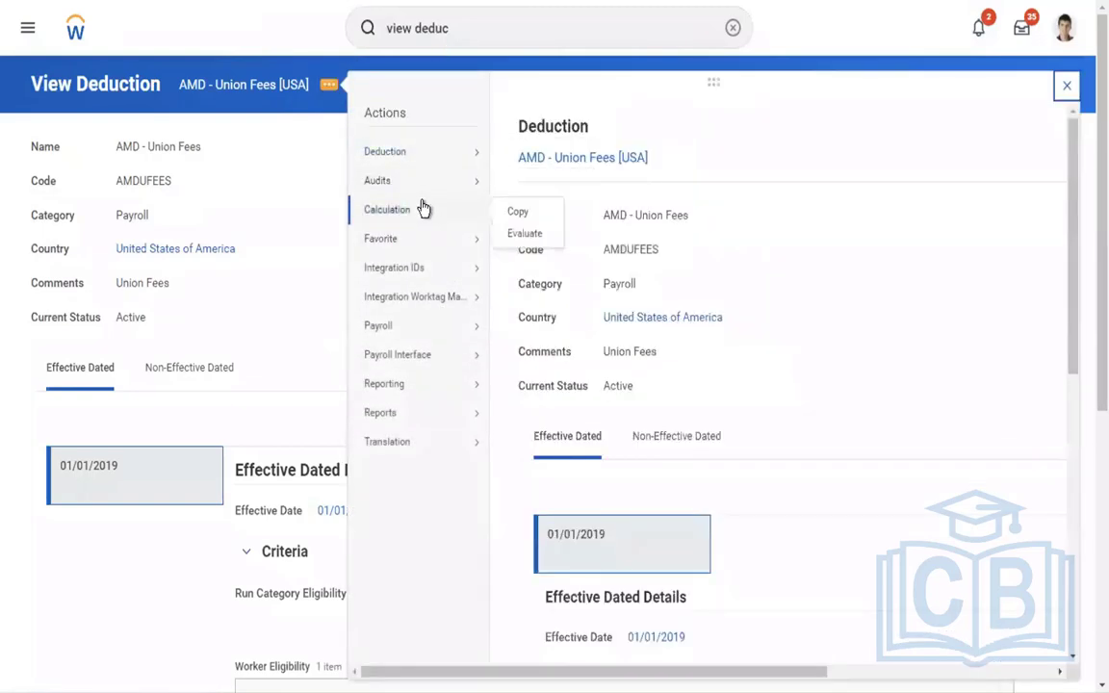
pyautogui.click(519, 215)
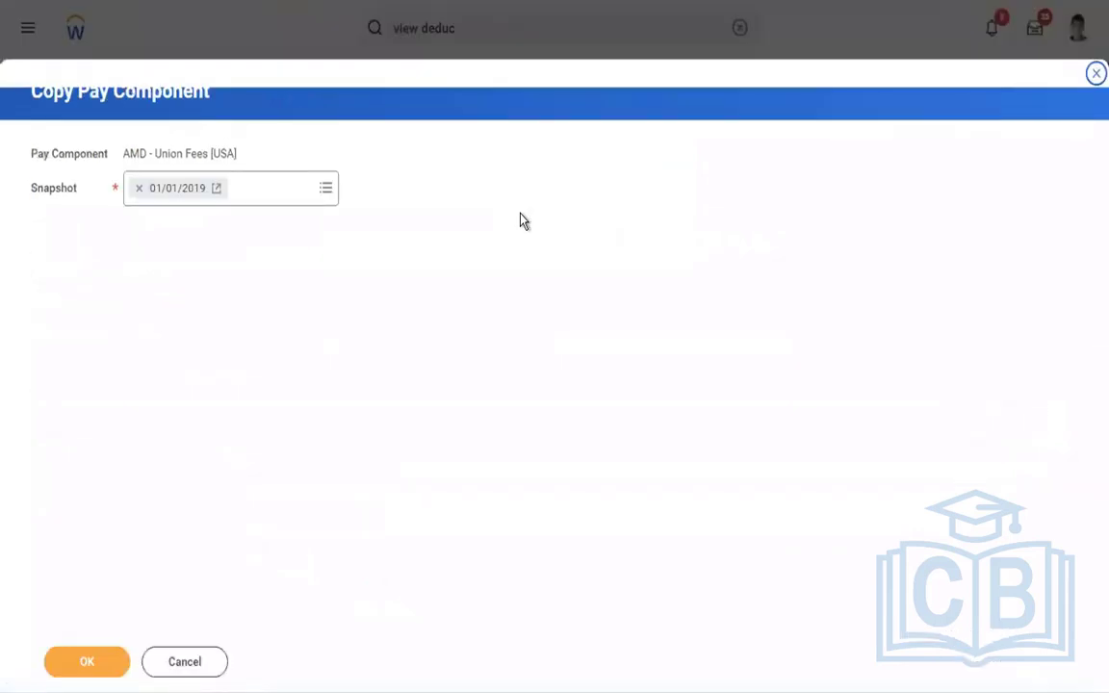
pyautogui.click(139, 187)
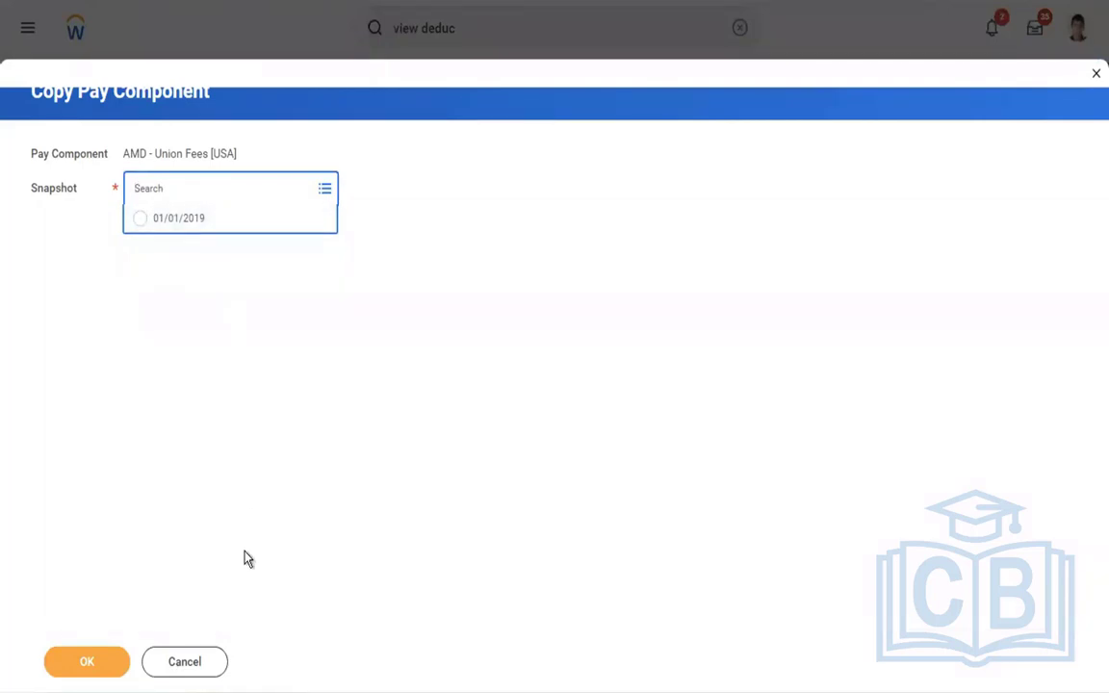
pyautogui.click(186, 662)
pyautogui.click(486, 386)
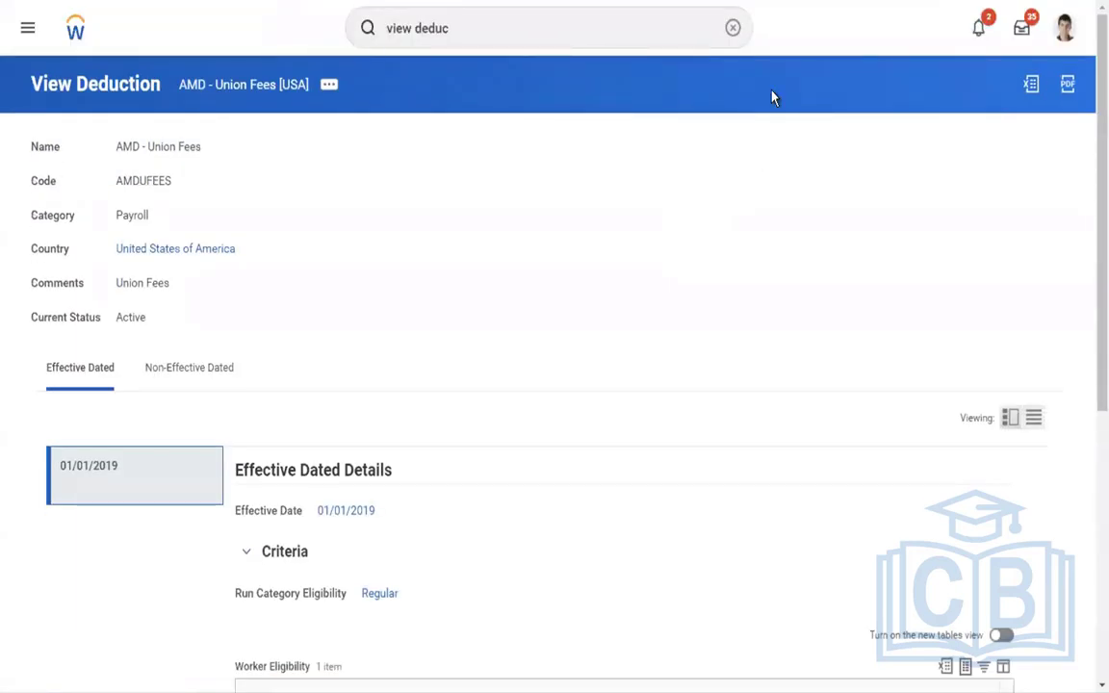
# Search for the Atlanta worker by last name and open the Pay section of the matching profile
pyautogui.click(732, 28)
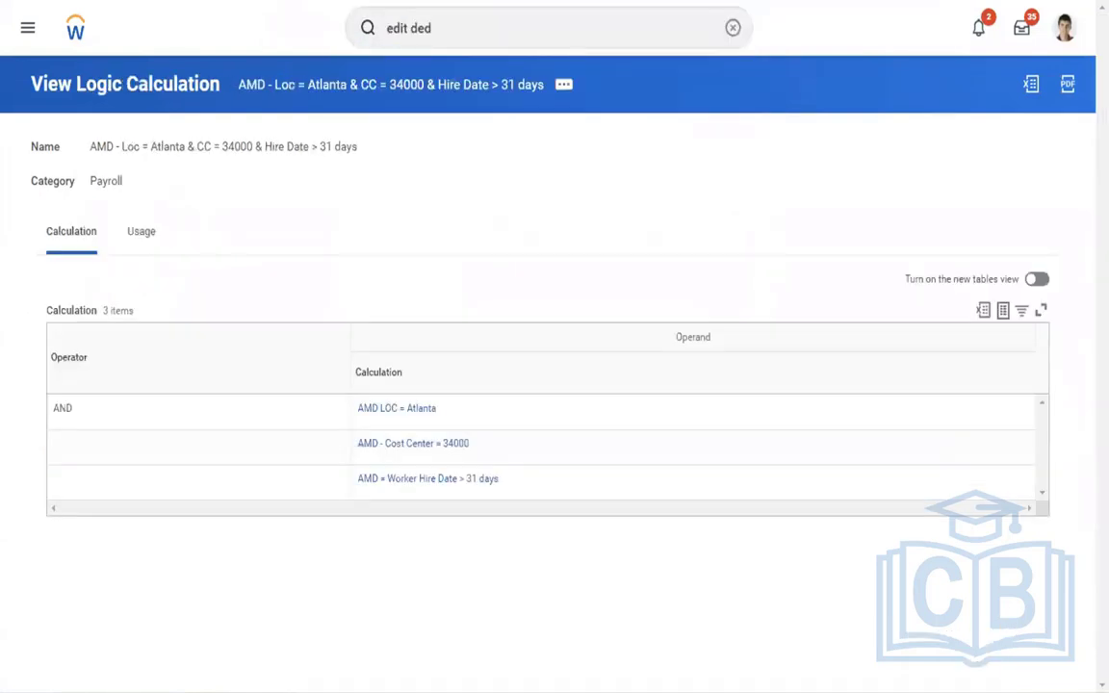
pyautogui.click(732, 27)
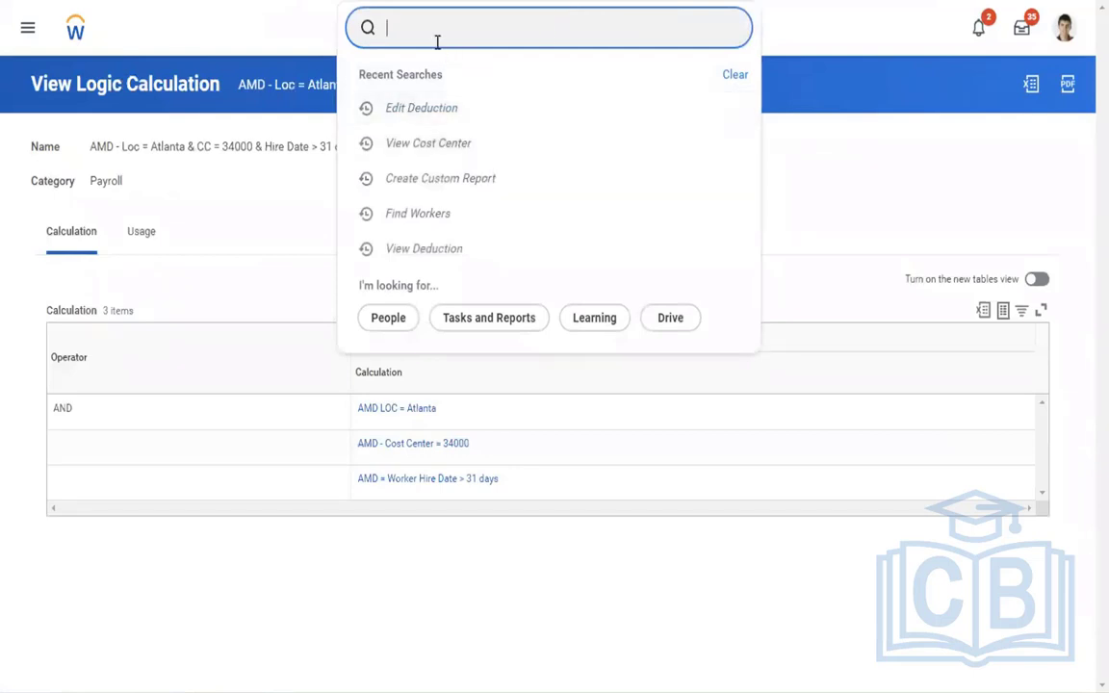
pyautogui.write('miller')
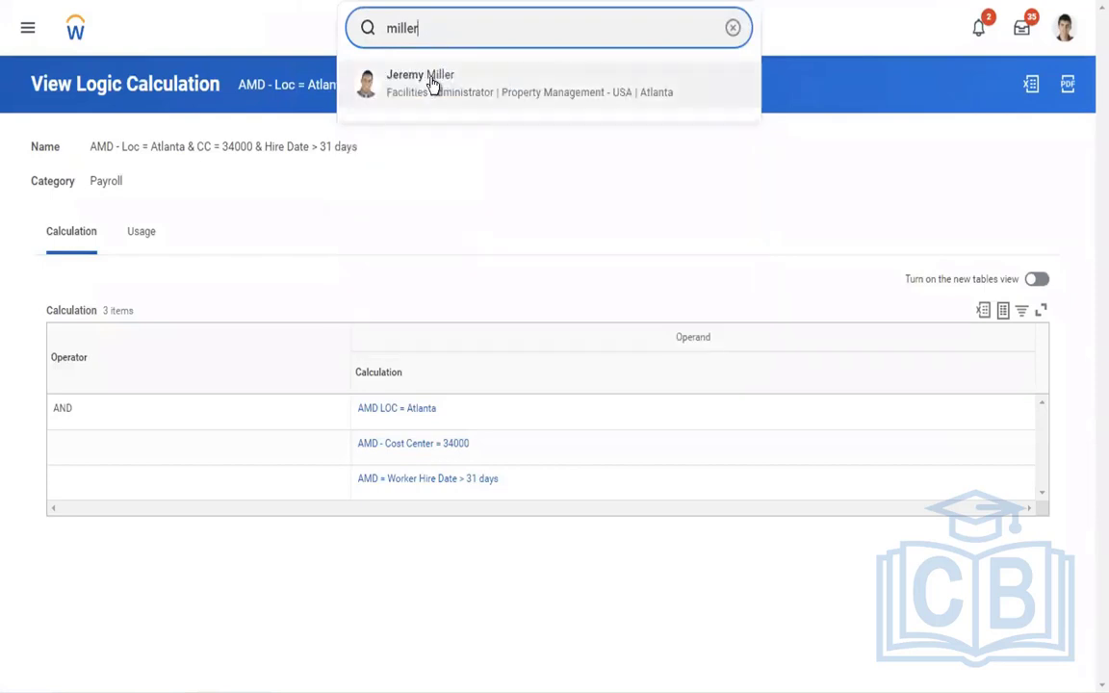
pyautogui.click(435, 83)
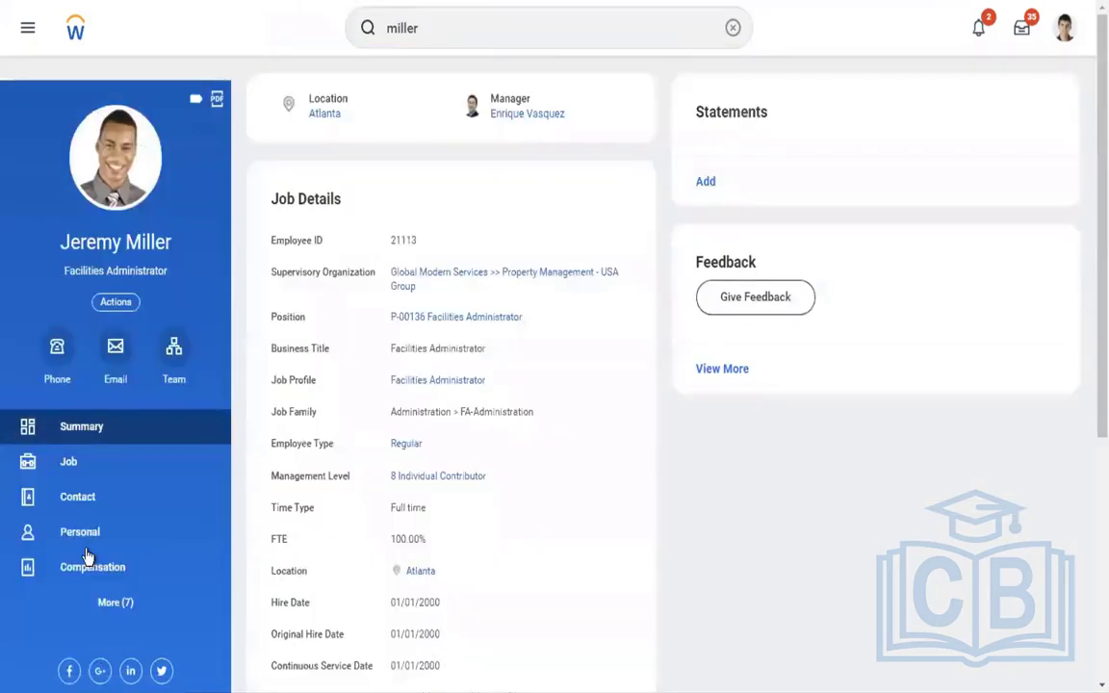
pyautogui.click(127, 602)
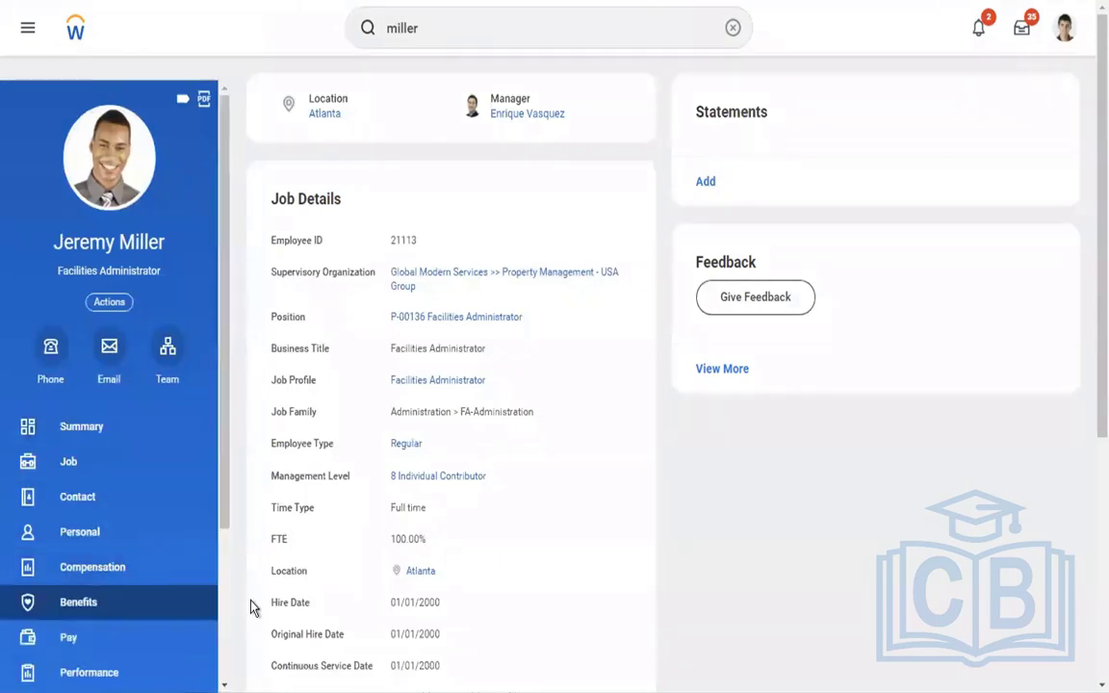
pyautogui.click(96, 638)
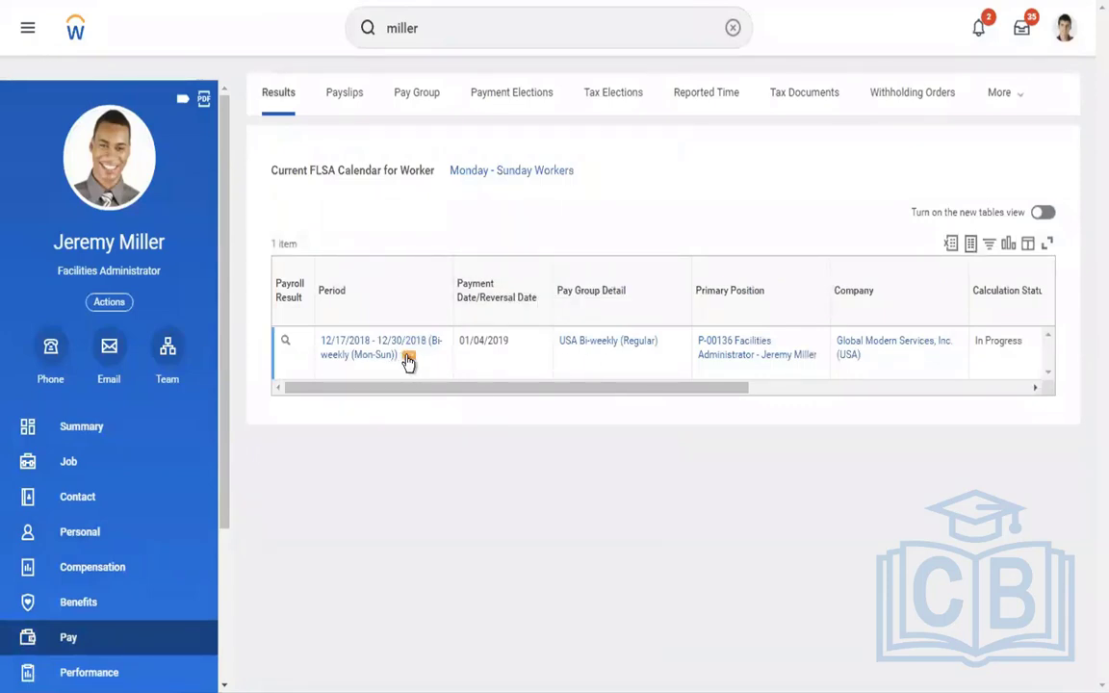
# Copy the text of the worker's 12/17/2018 - 12/30/2018 pay period, and find and open the Run Pay Accounting task
pyautogui.click(408, 358)
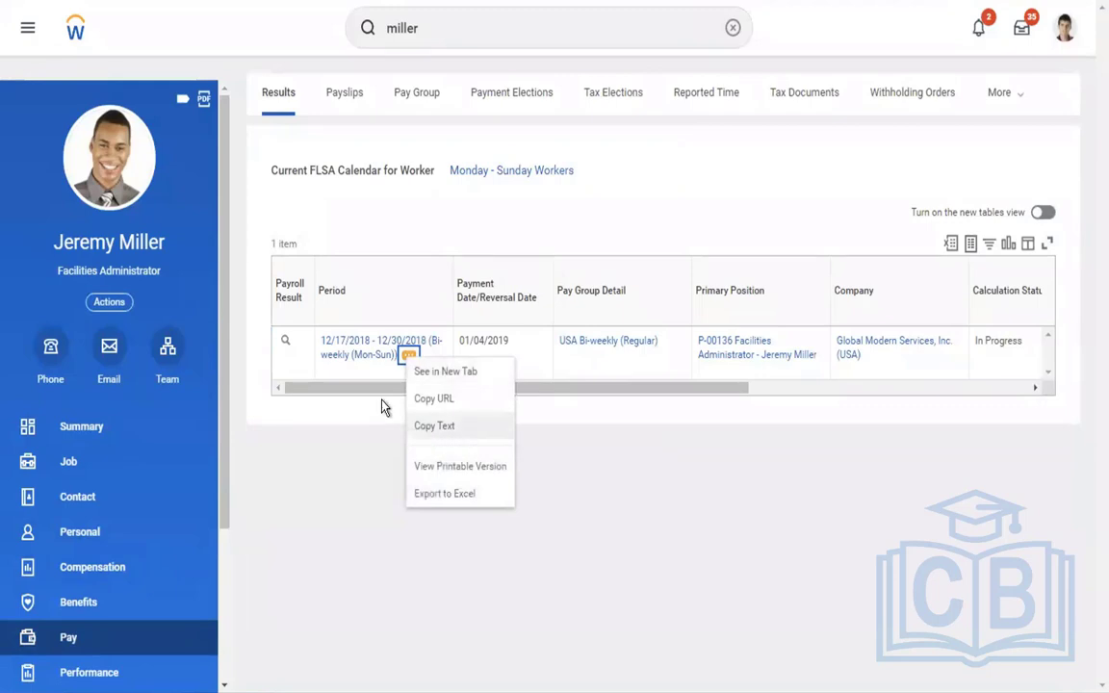
pyautogui.click(446, 427)
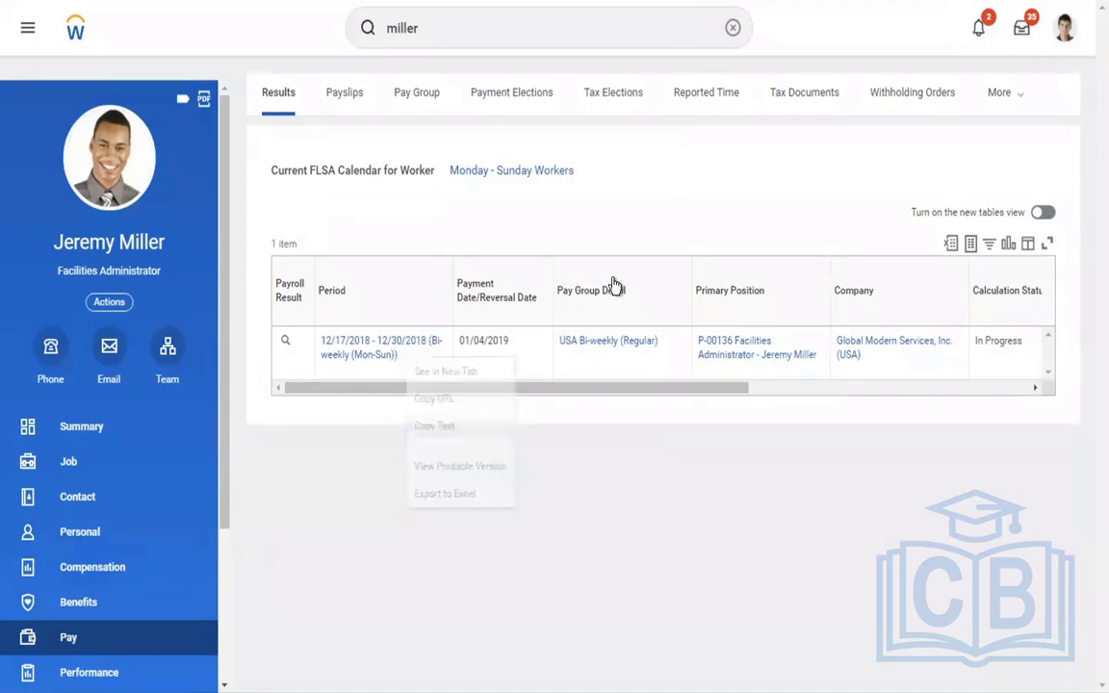
pyautogui.click(732, 29)
pyautogui.click(643, 28)
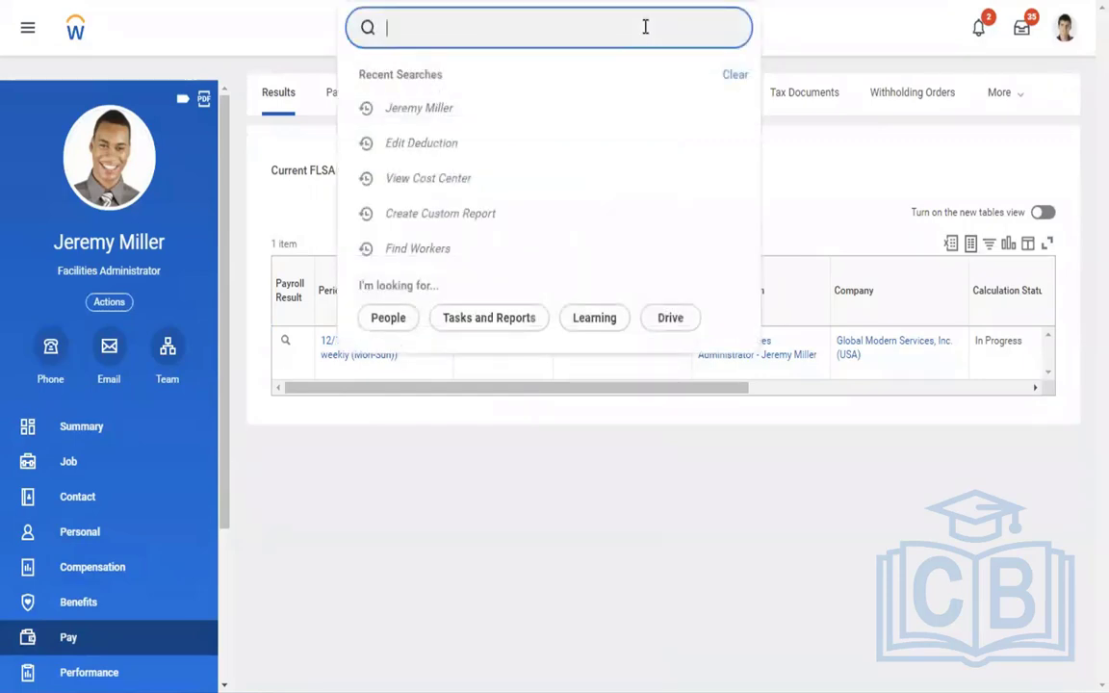
pyautogui.write('run pay acc')
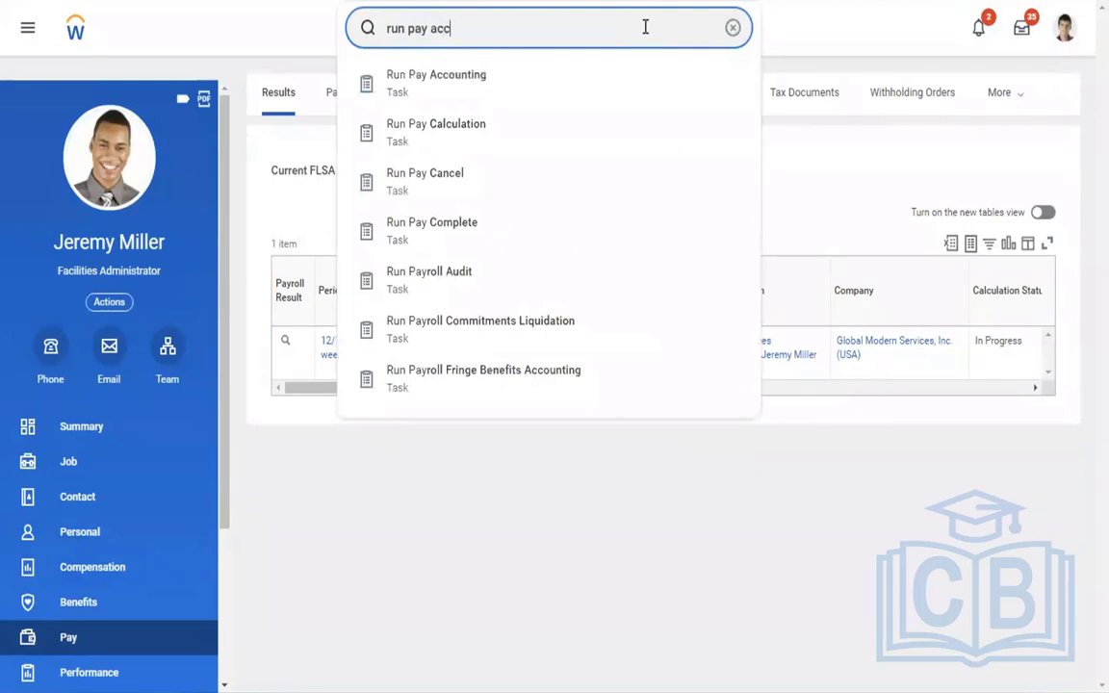
pyautogui.click(438, 88)
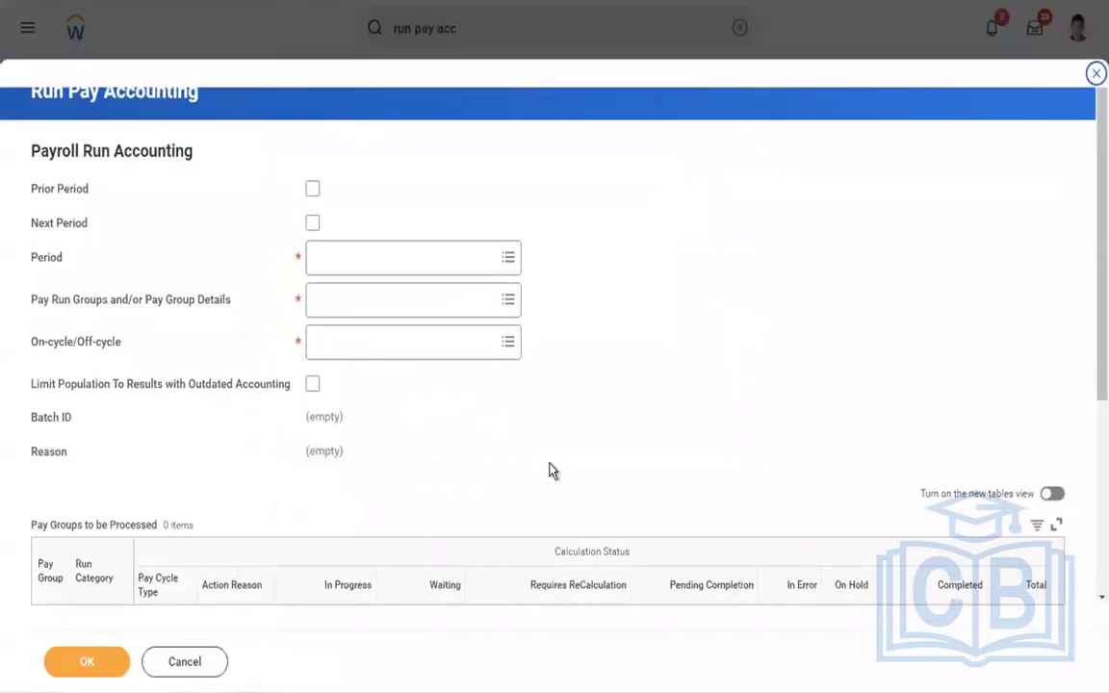
# Set the pay accounting period to 12/17/2018 - 12/30/2018 (Bi-weekly (Mon-Sun))
pyautogui.click(346, 248)
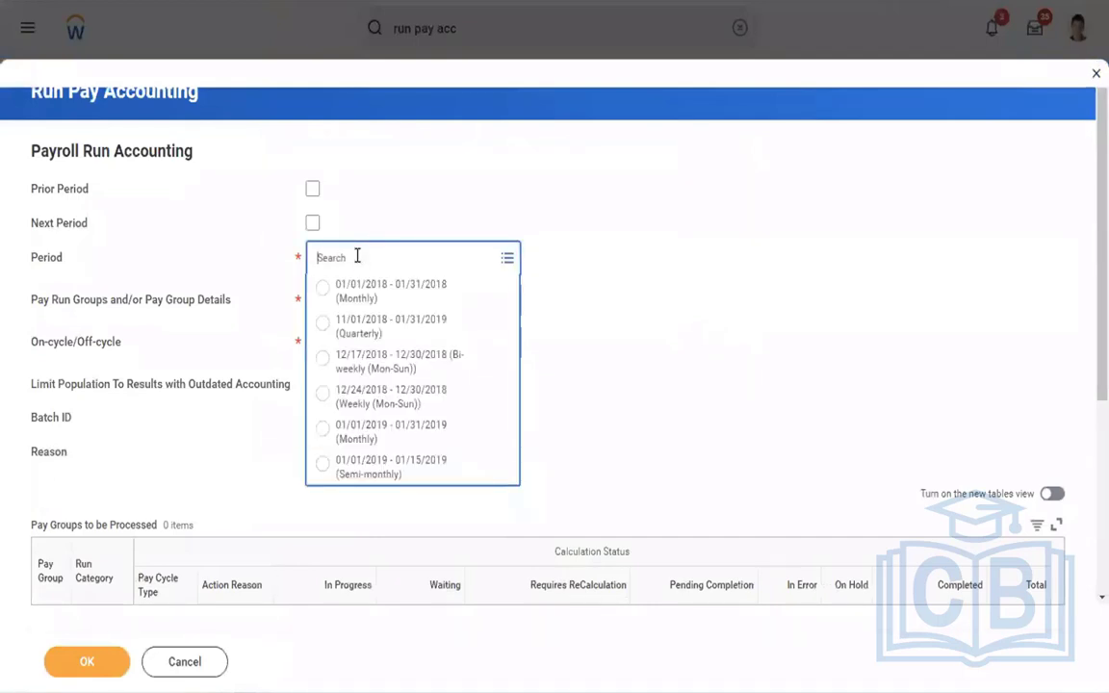
pyautogui.write('12/17/2018 - 12/30/2018 (Bi-weekly (Mon-Sun))')
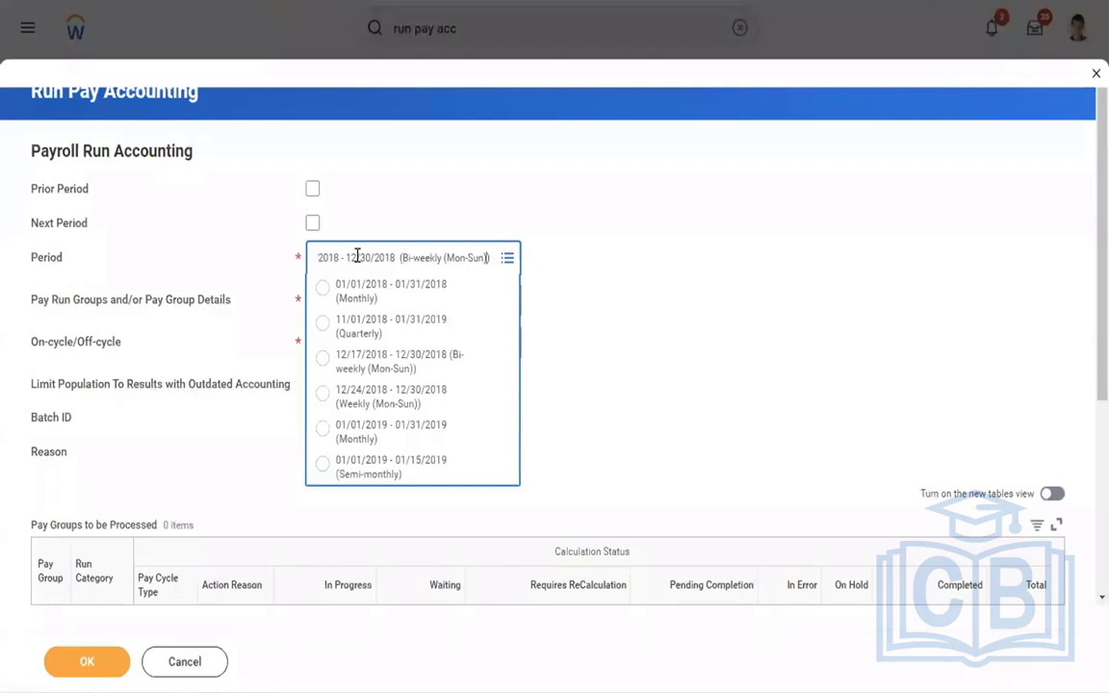
pyautogui.press('Left')
pyautogui.press('Left')
pyautogui.press('Left')
pyautogui.press('Left')
pyautogui.press('Left')
pyautogui.press('Left')
pyautogui.press('Left')
pyautogui.press('Left')
pyautogui.press('Left')
pyautogui.press('Left')
pyautogui.press('Left')
pyautogui.press('Left')
pyautogui.press('Left')
pyautogui.press('Left')
pyautogui.press('Left')
pyautogui.press('Left')
pyautogui.press('Left')
pyautogui.press('Left')
pyautogui.press('Left')
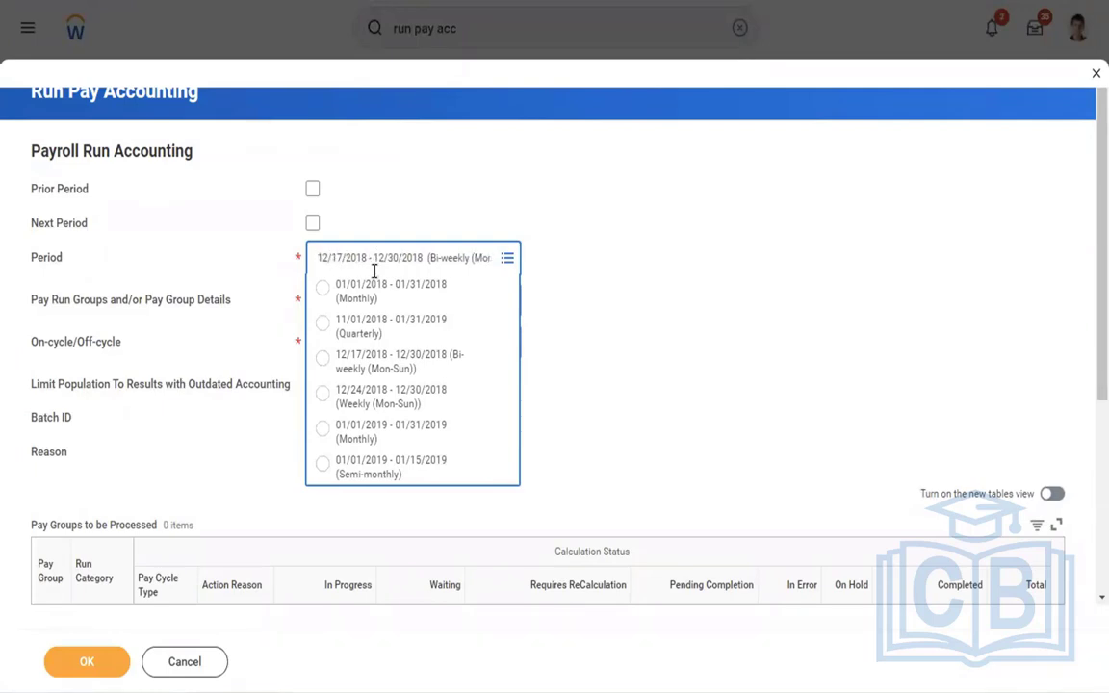
pyautogui.click(389, 362)
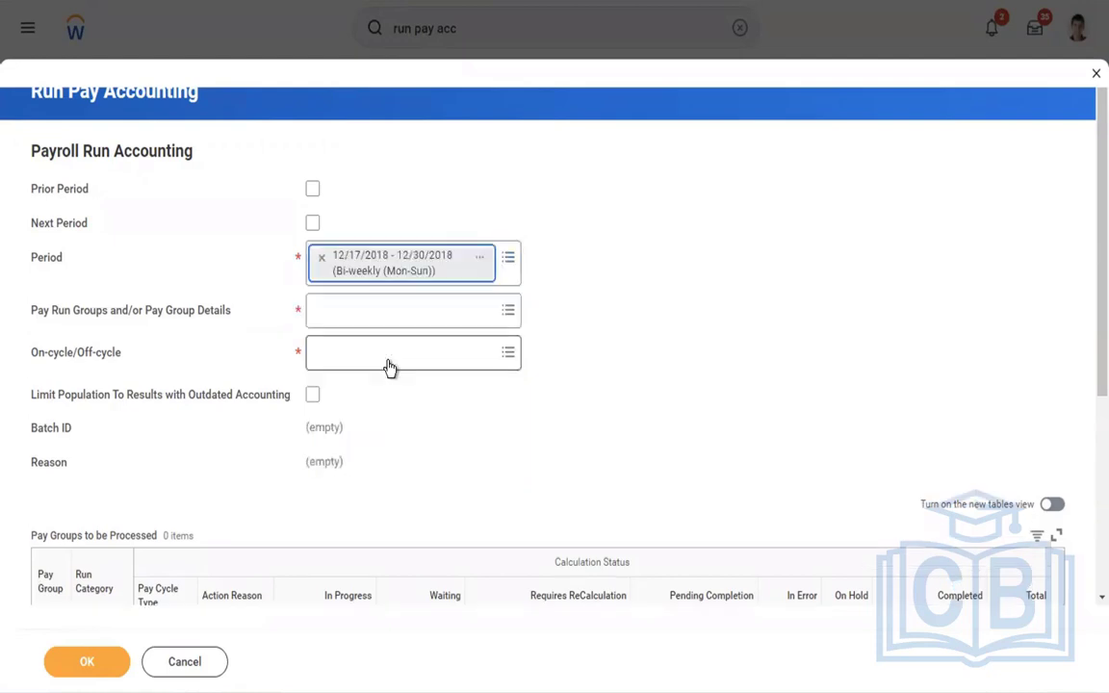
# Choose the USA Bi-weekly: Regular (Bi-weekly) pay group detail and limit the population to results with outdated accounting
pyautogui.click(431, 304)
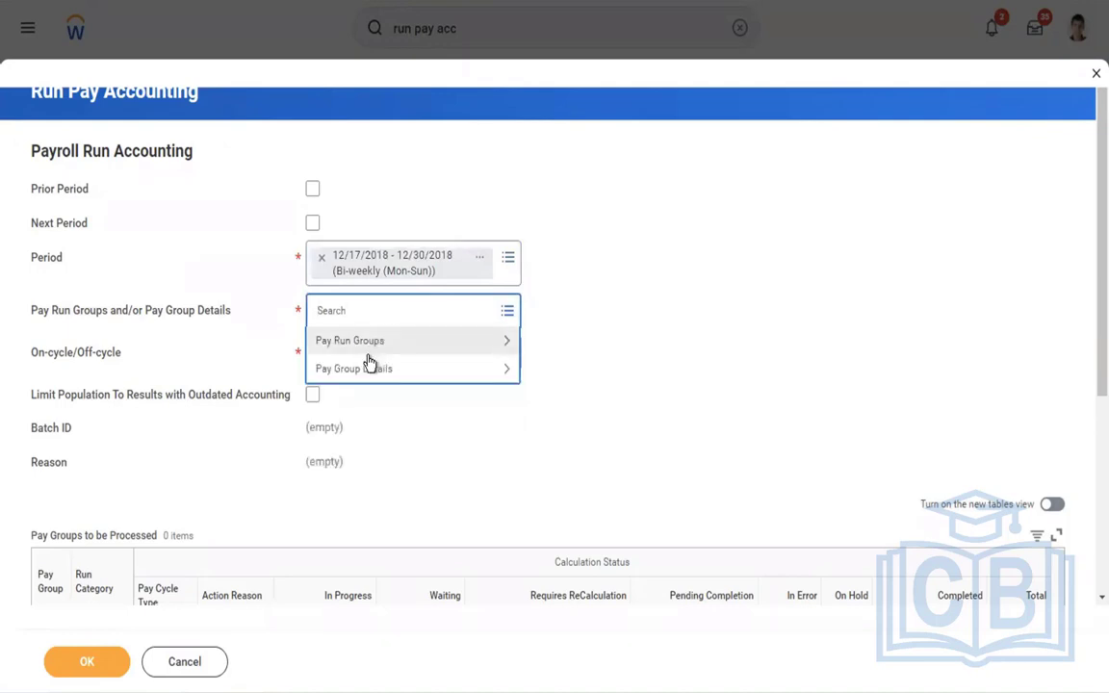
pyautogui.click(353, 371)
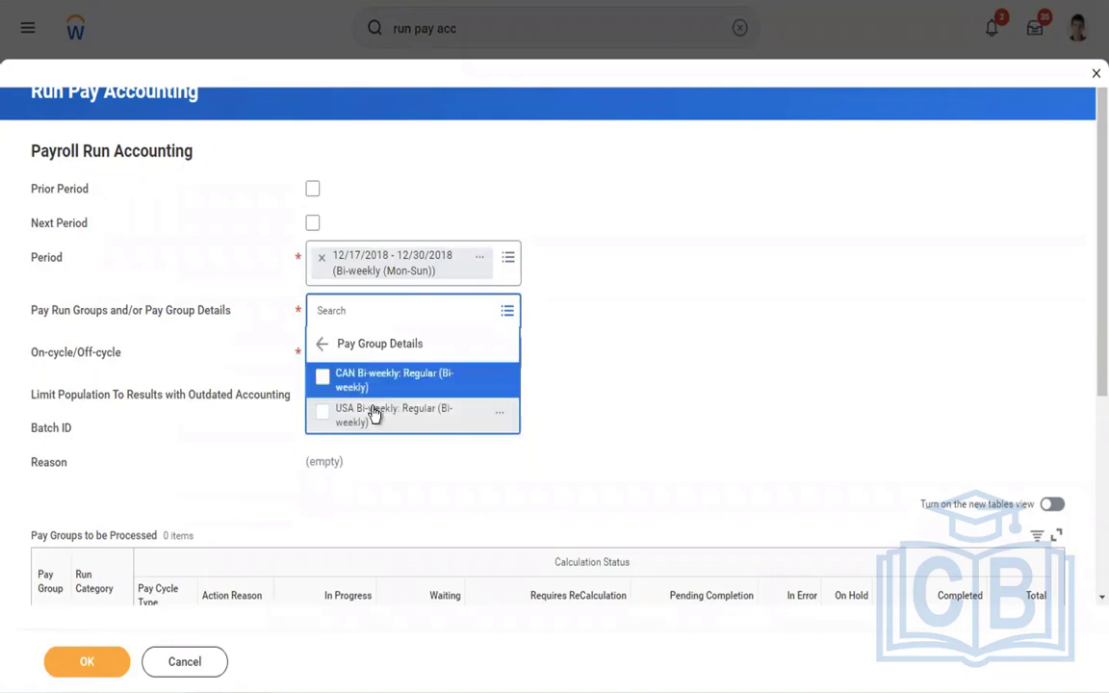
pyautogui.click(373, 414)
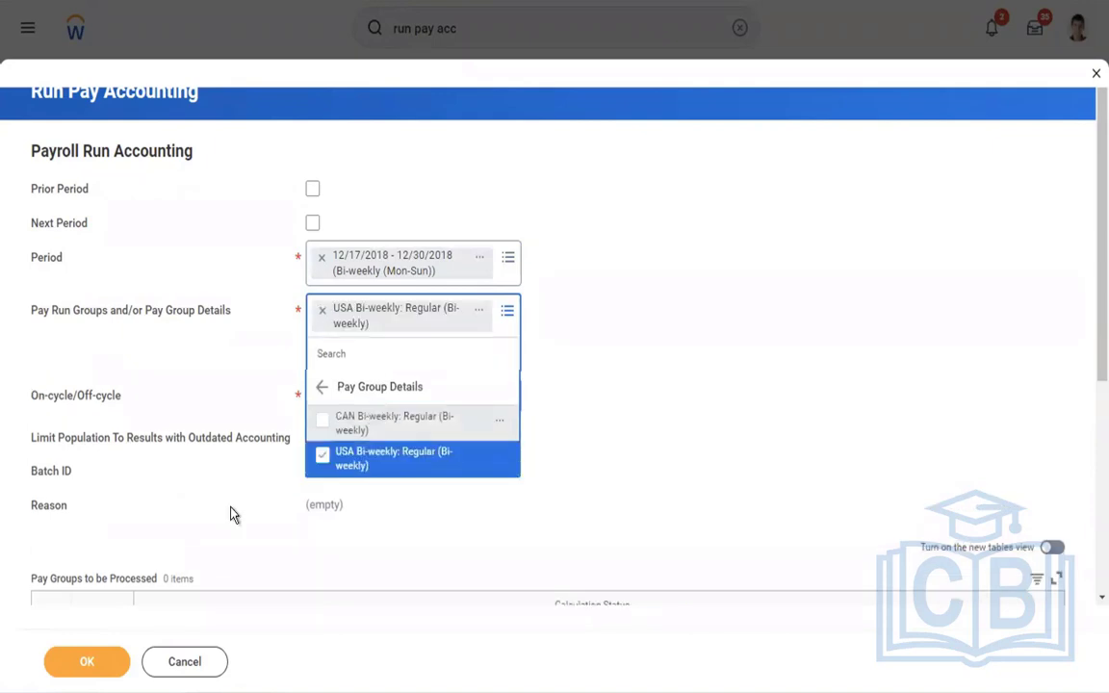
pyautogui.click(313, 405)
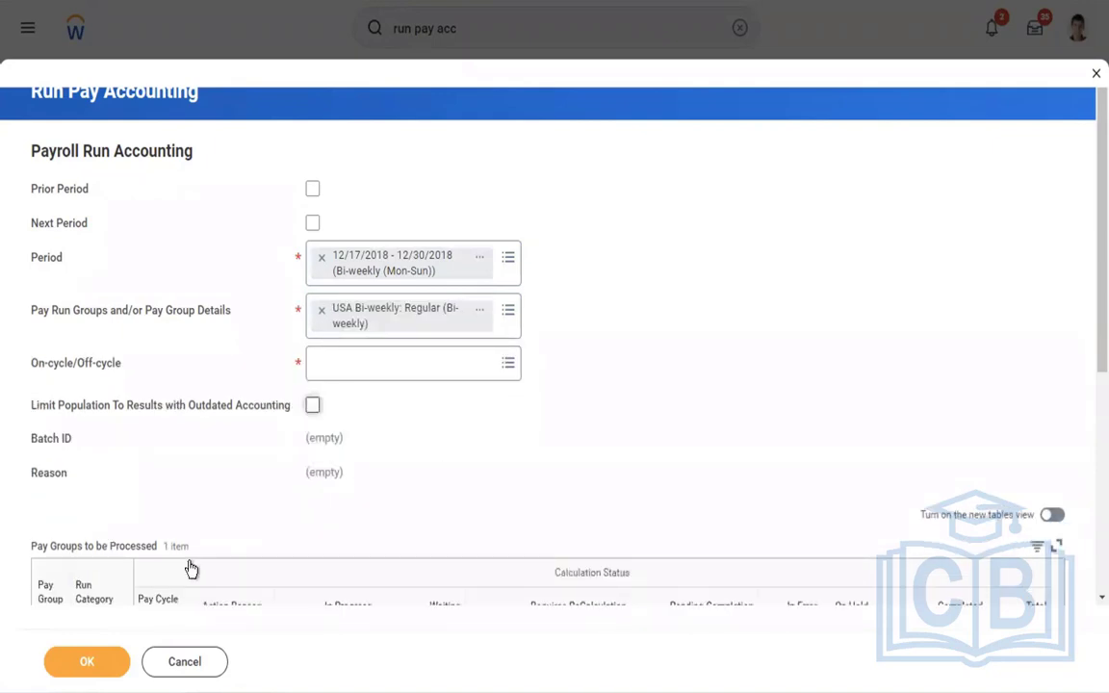
# Set the pay accounting run to On-cycle, submit it, and refresh the background process status
pyautogui.click(89, 661)
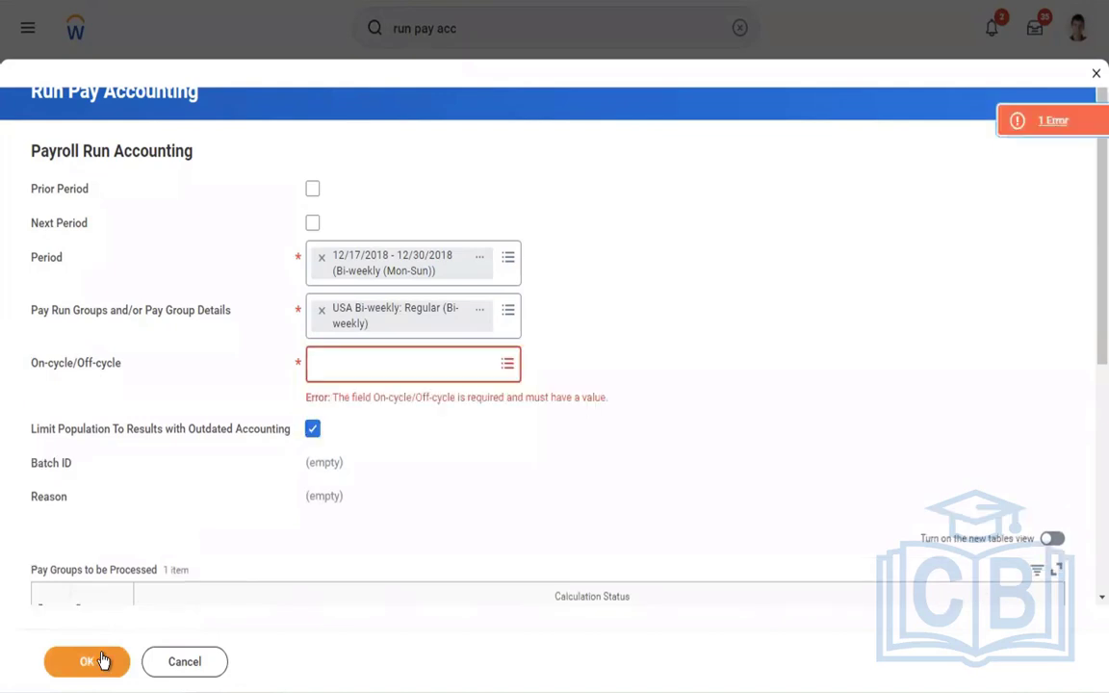
pyautogui.click(344, 374)
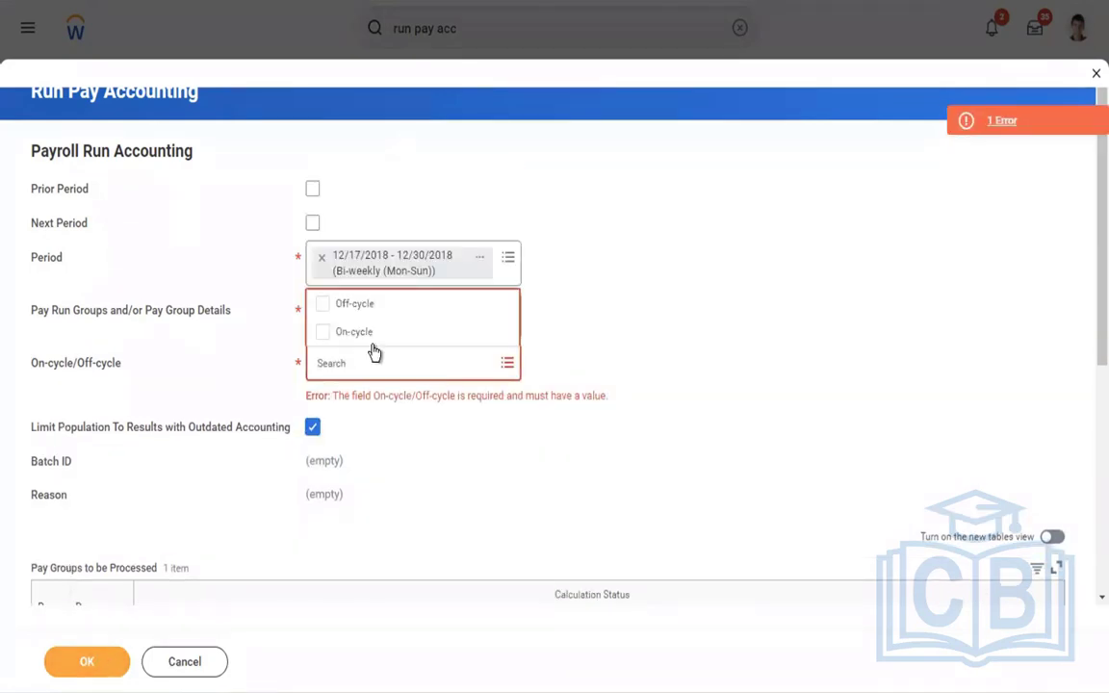
pyautogui.click(353, 331)
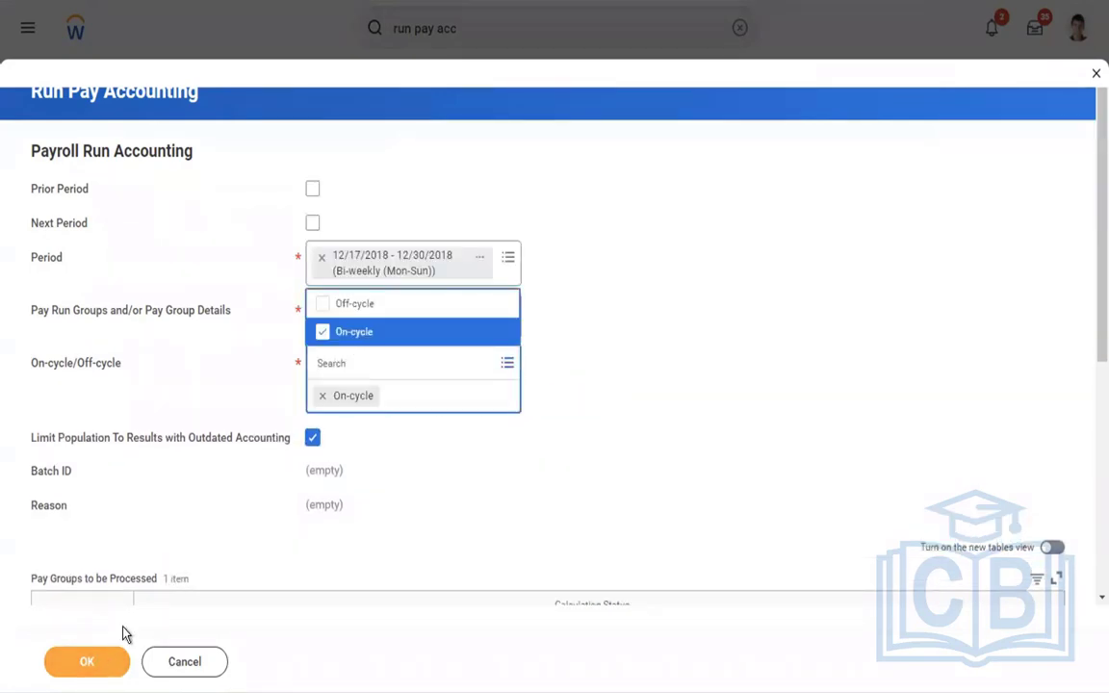
pyautogui.click(85, 660)
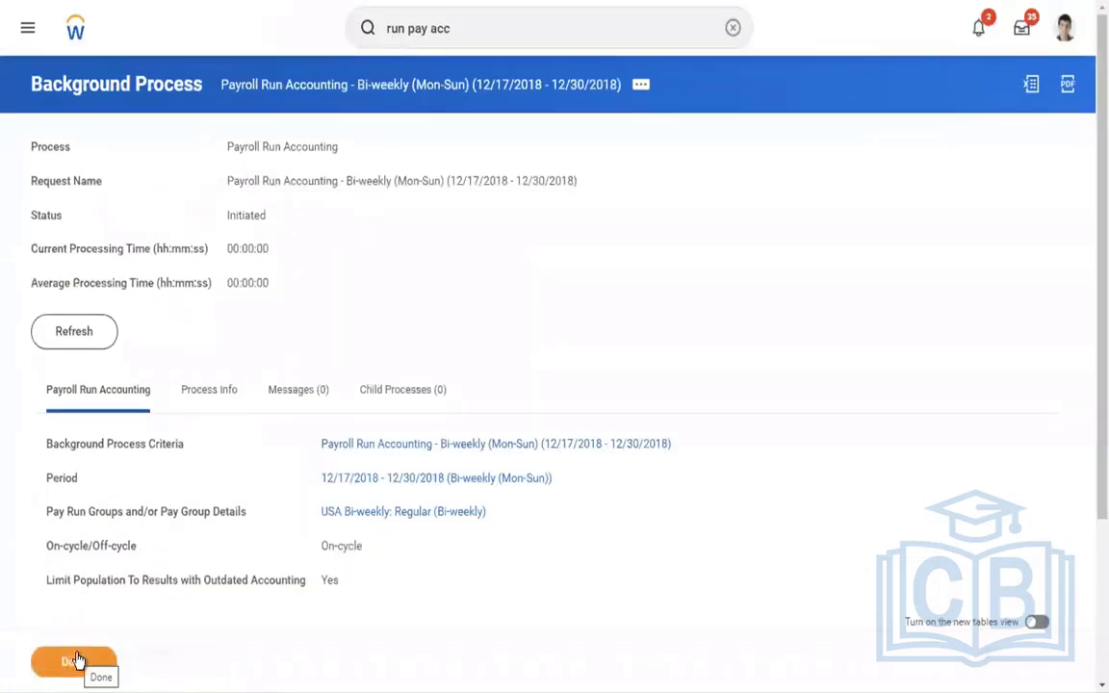
pyautogui.click(76, 332)
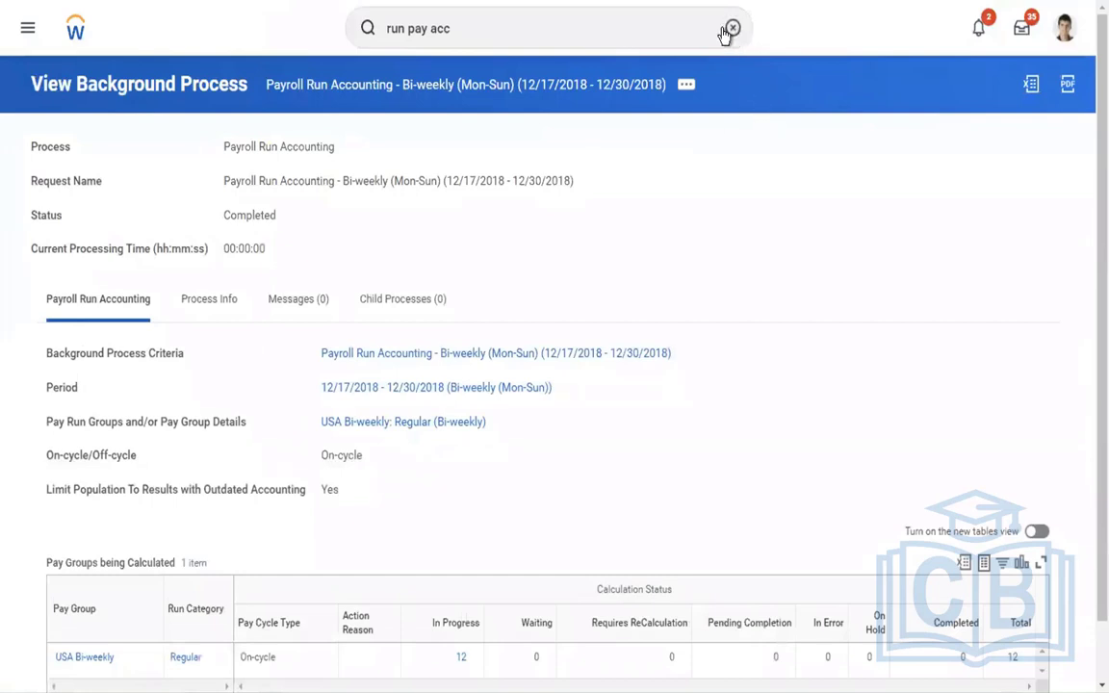
# Search for "run pay comp" and open the Run Pay Complete task
pyautogui.click(612, 27)
pyautogui.write('run p')
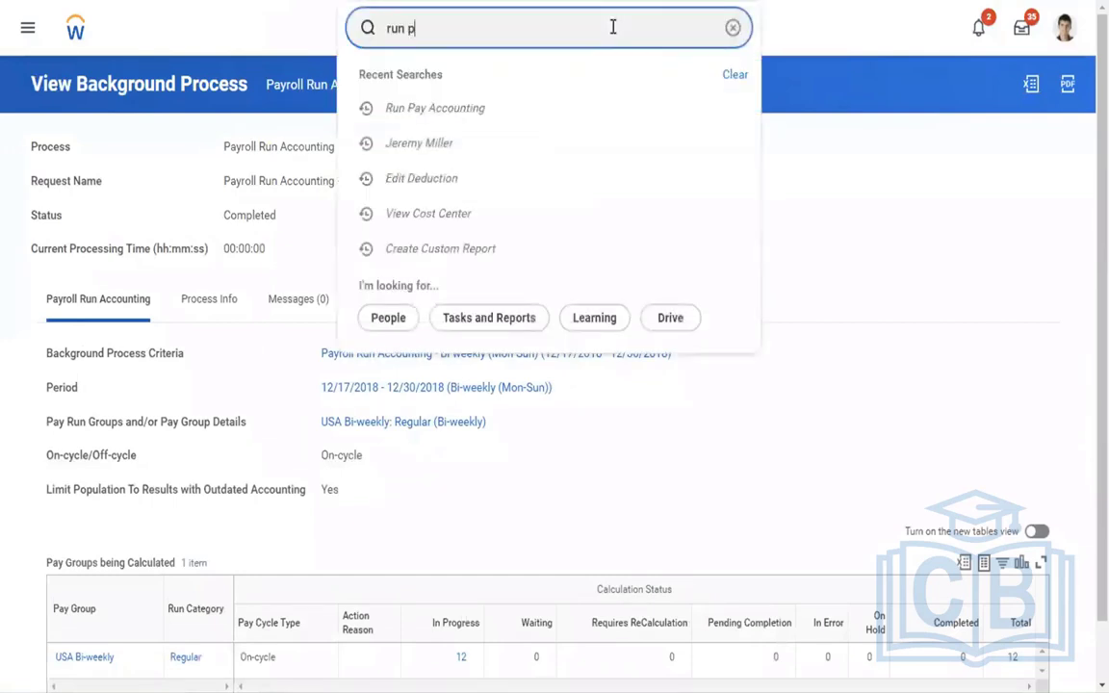
pyautogui.write('ay comp')
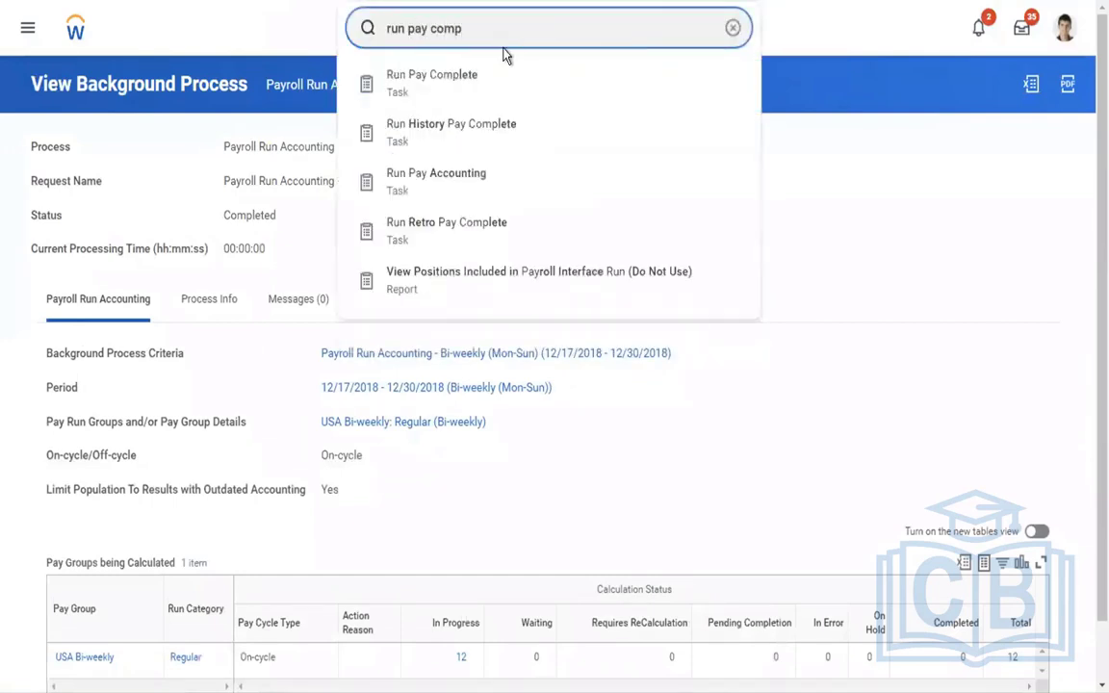
pyautogui.click(443, 88)
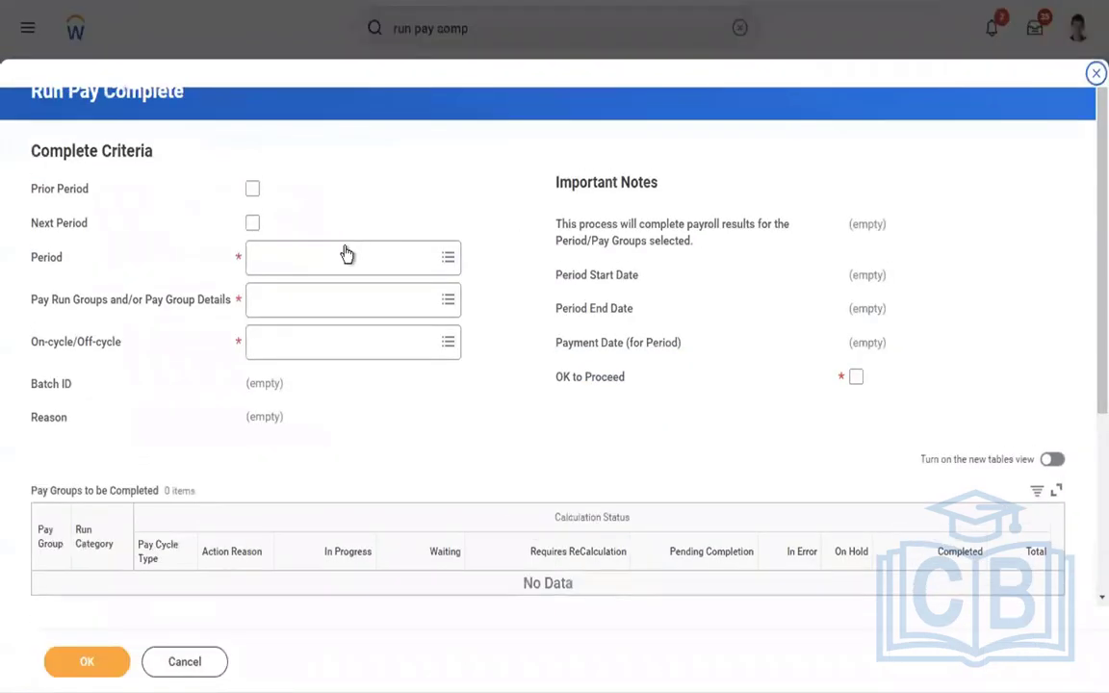
pyautogui.click(314, 257)
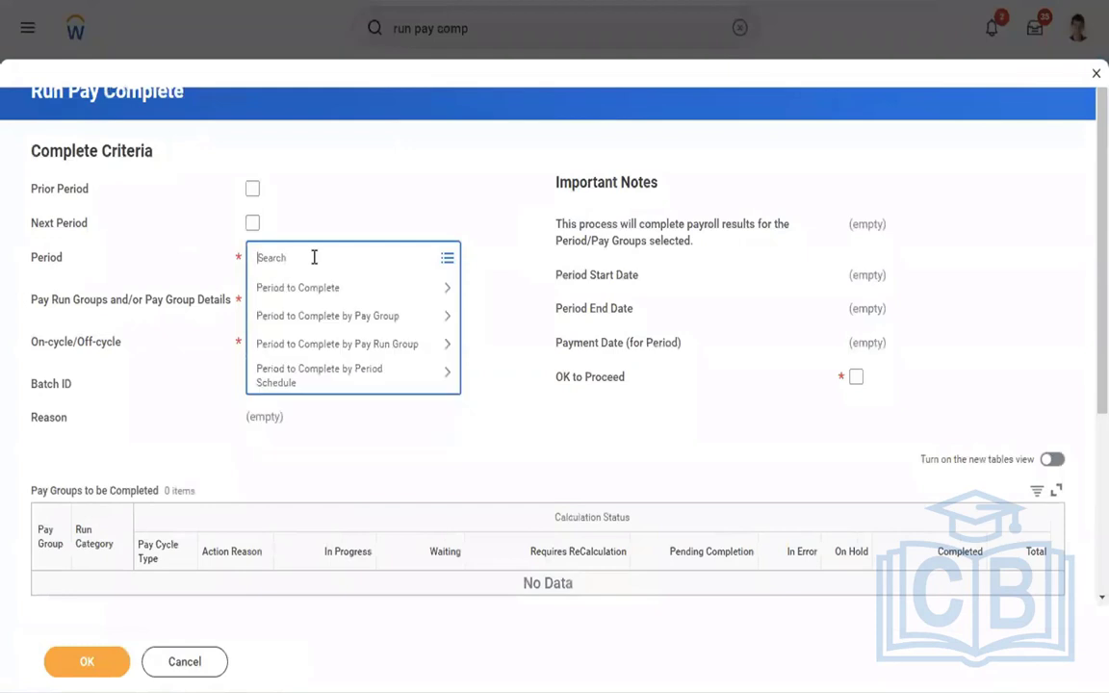
pyautogui.click(306, 291)
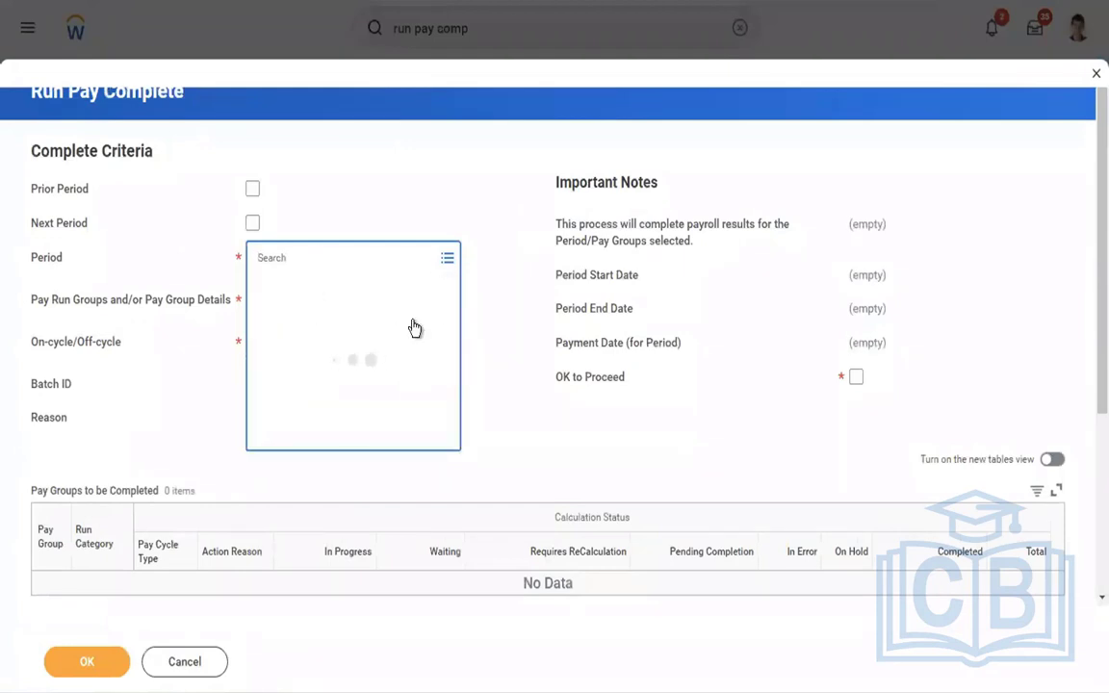
pyautogui.click(350, 327)
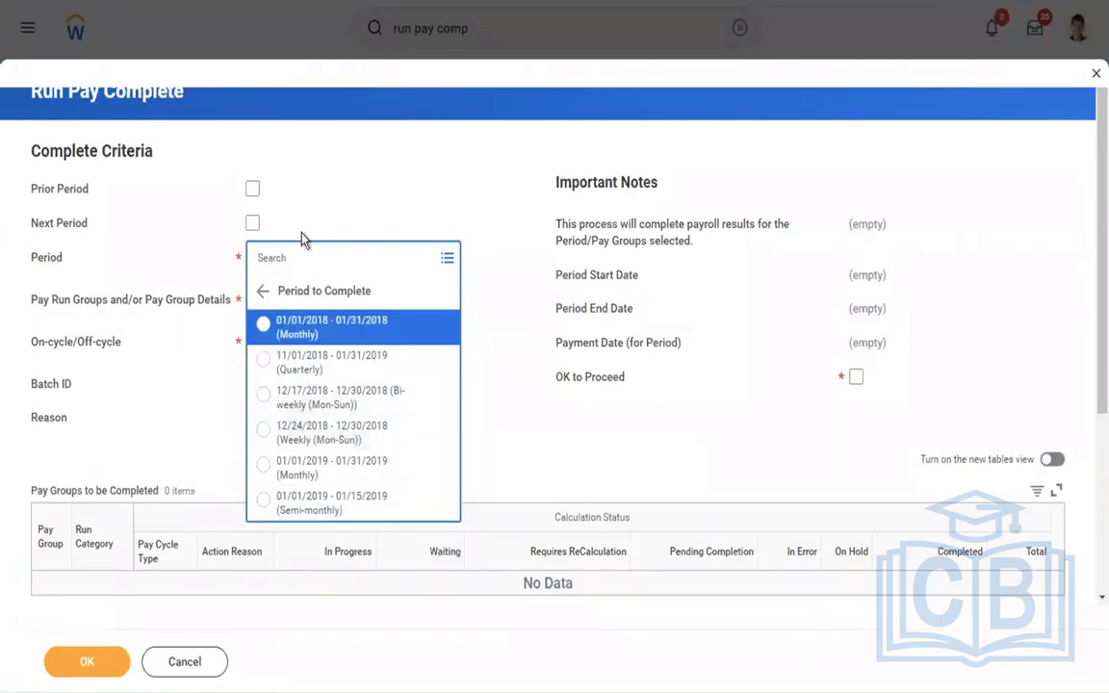
pyautogui.click(293, 260)
pyautogui.write('12/17/2018 - 12/30/2018  (Bi-weekly (Mon-Sun))')
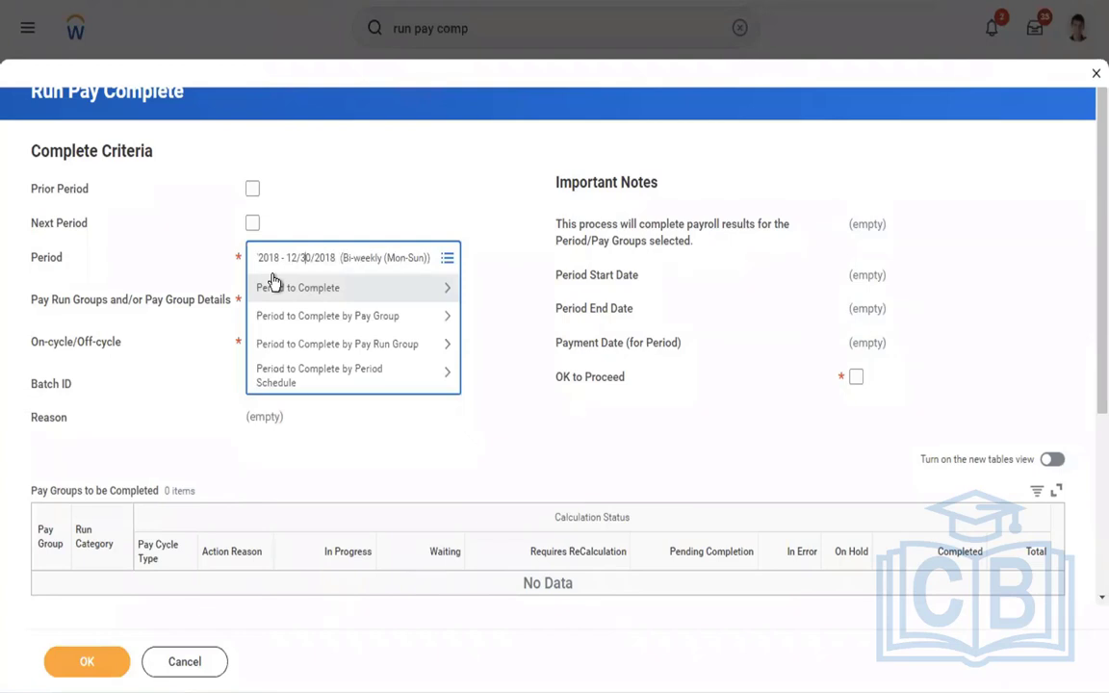
pyautogui.click(346, 317)
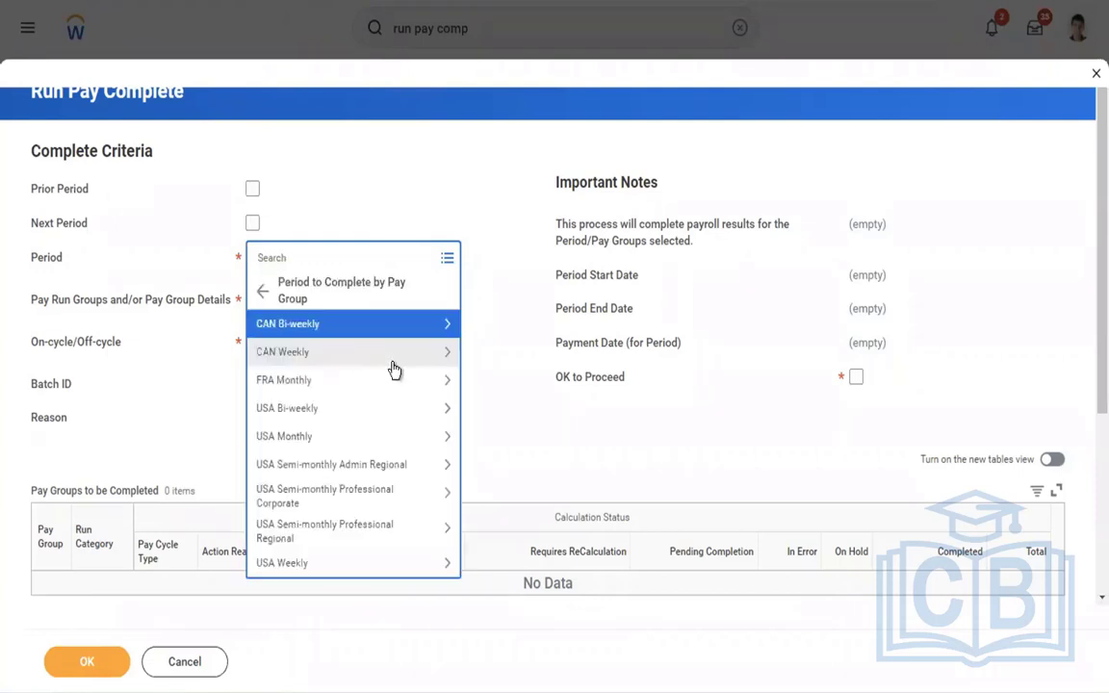
pyautogui.click(298, 412)
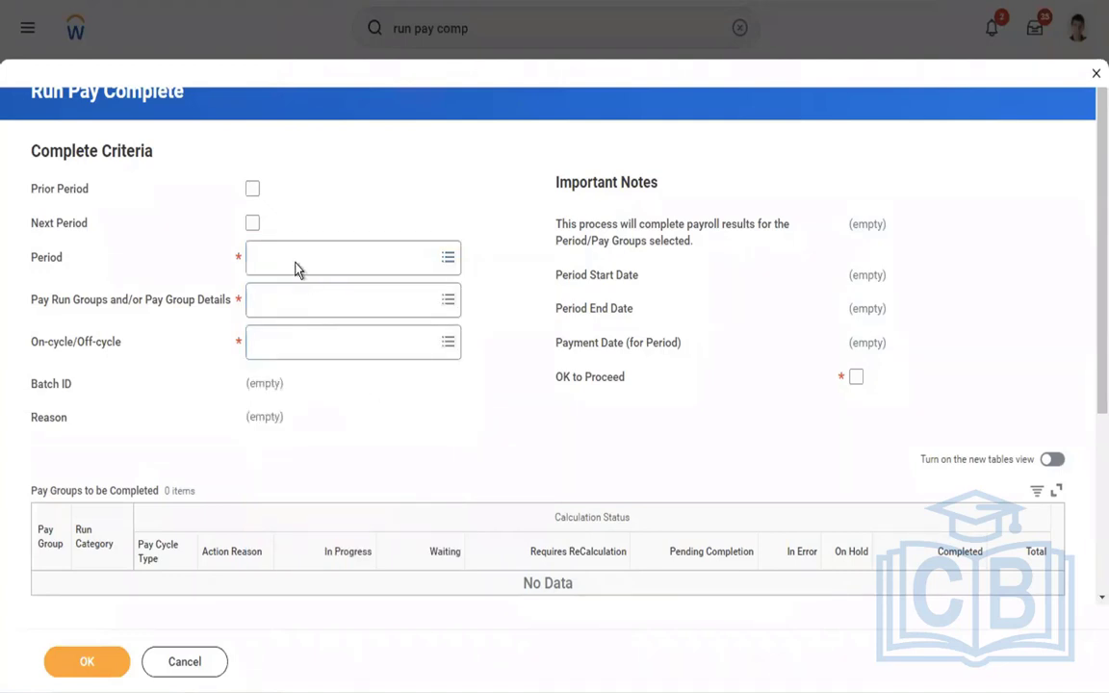
# Set the completion period to 12/17/2018 - 12/30/2018 (Bi-weekly (Mon-Sun)) from the USA Bi-weekly pay group's periods to complete
pyautogui.click(295, 263)
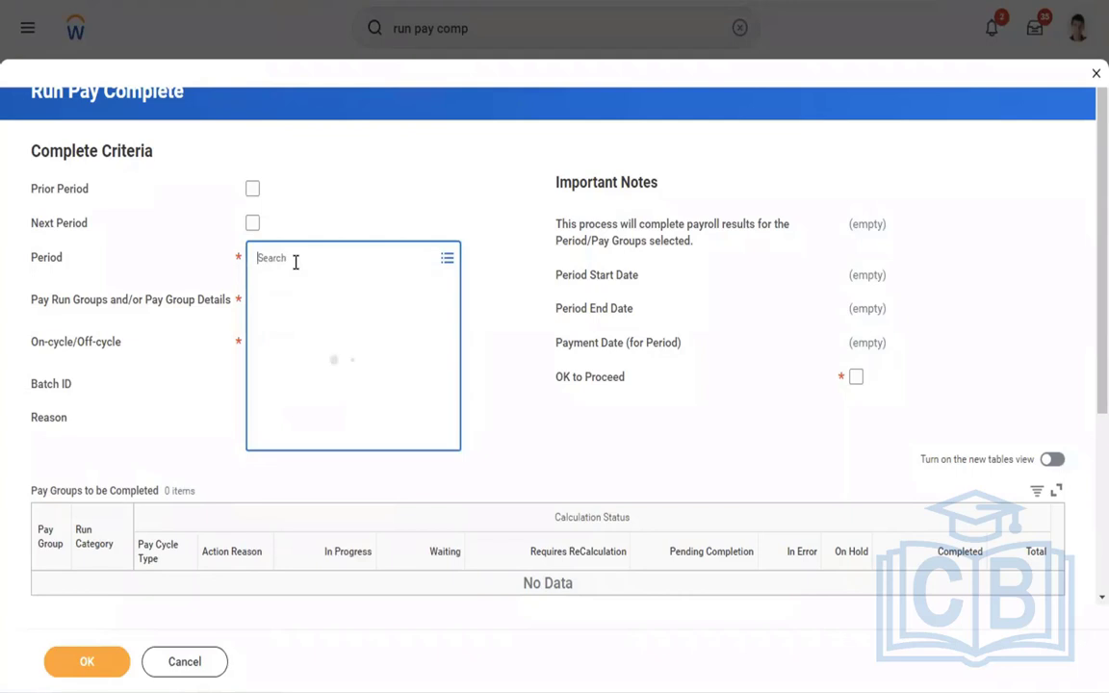
pyautogui.hotkey('ctrl', 'v')
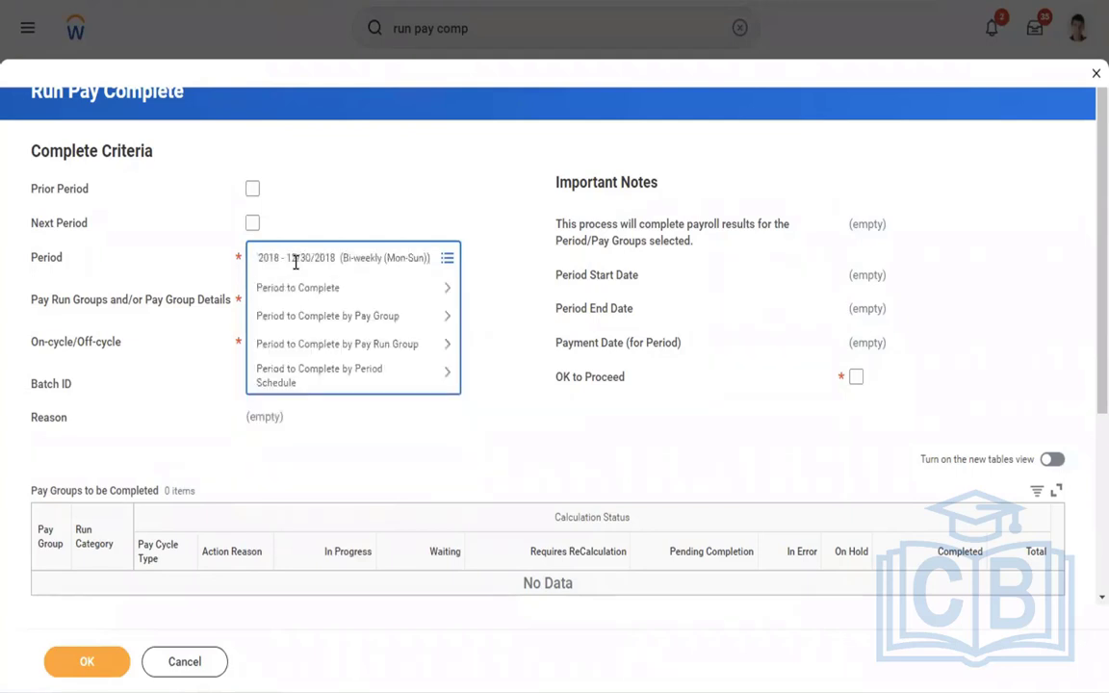
pyautogui.click(336, 316)
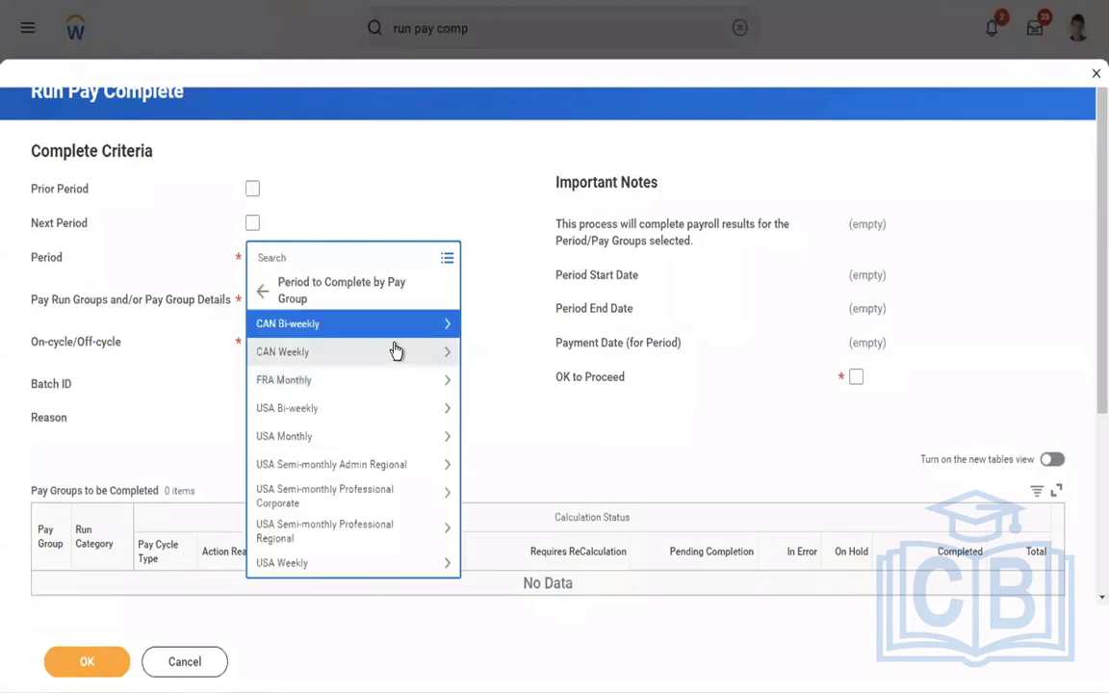
pyautogui.click(310, 411)
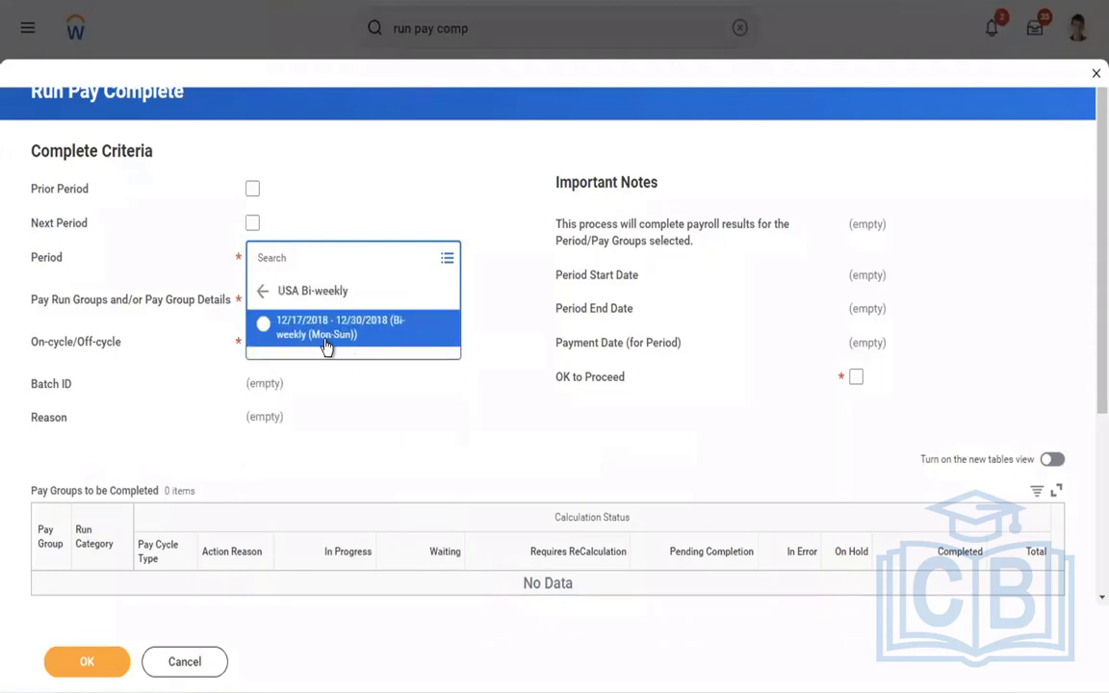
pyautogui.click(316, 327)
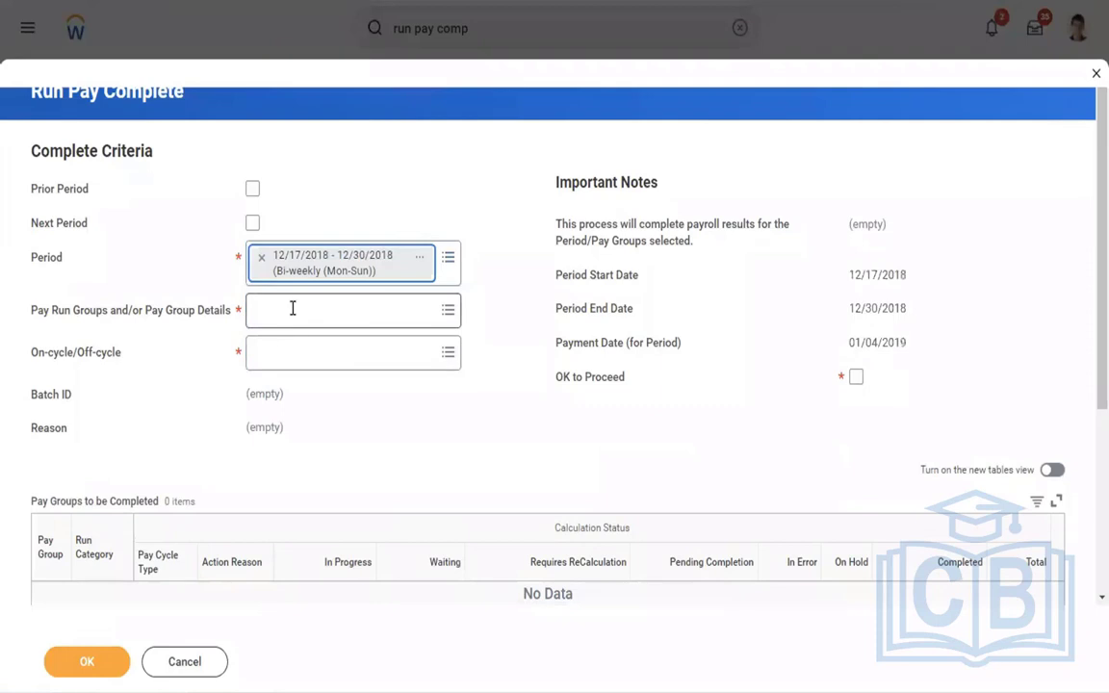
# Choose the USA Bi-weekly: Regular (Bi-weekly) pay group detail and On-cycle for the pay completion
pyautogui.click(293, 310)
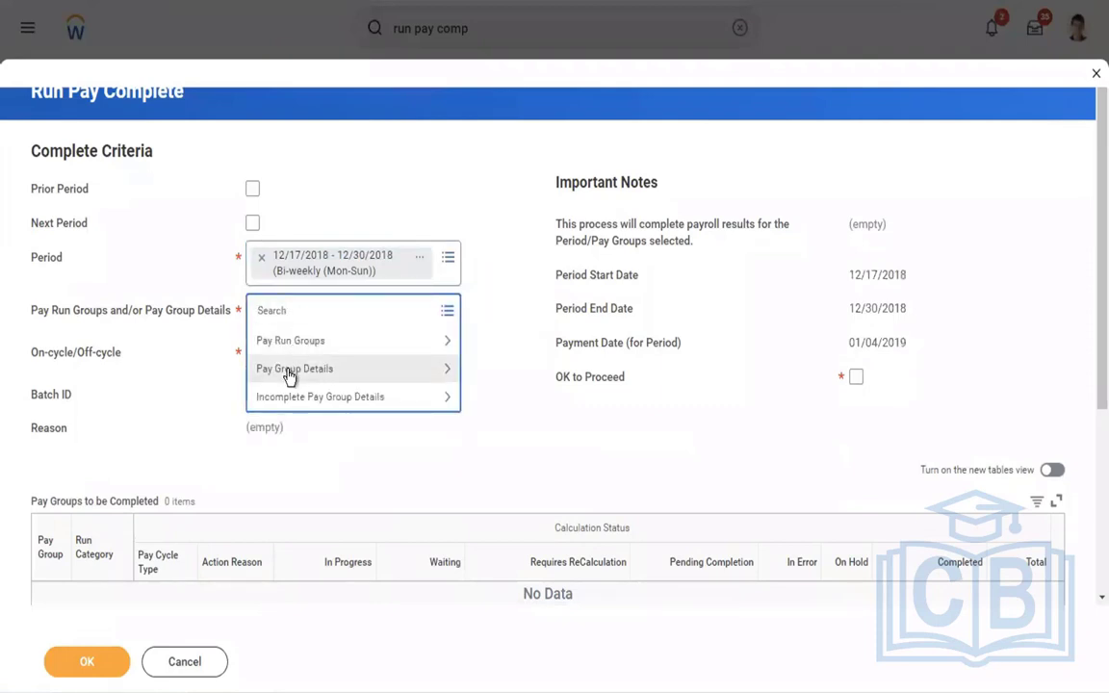
pyautogui.click(294, 368)
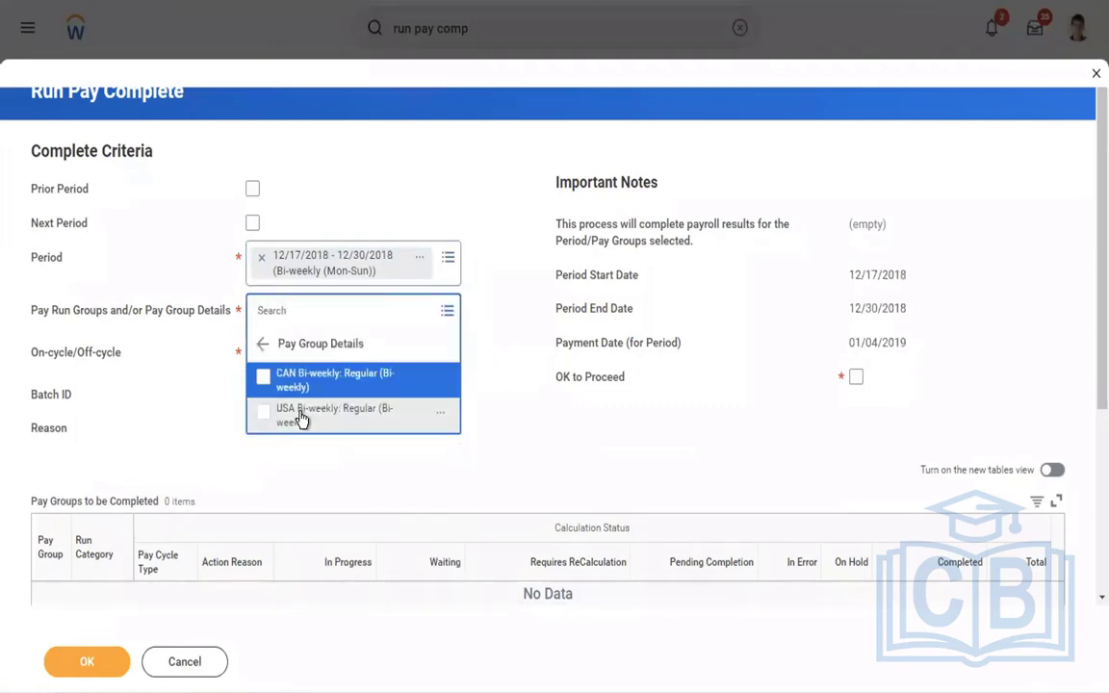
pyautogui.click(302, 416)
pyautogui.click(505, 441)
pyautogui.click(293, 352)
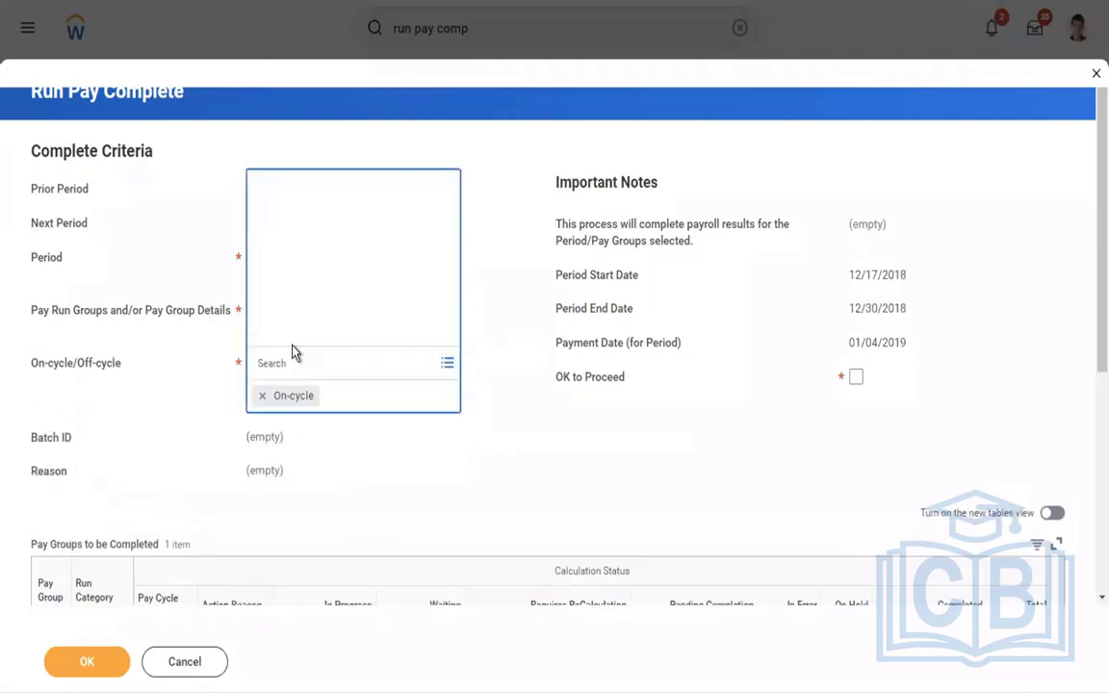
# Confirm that it is OK to proceed, submit the pay completion, and refresh its background process status
pyautogui.click(961, 369)
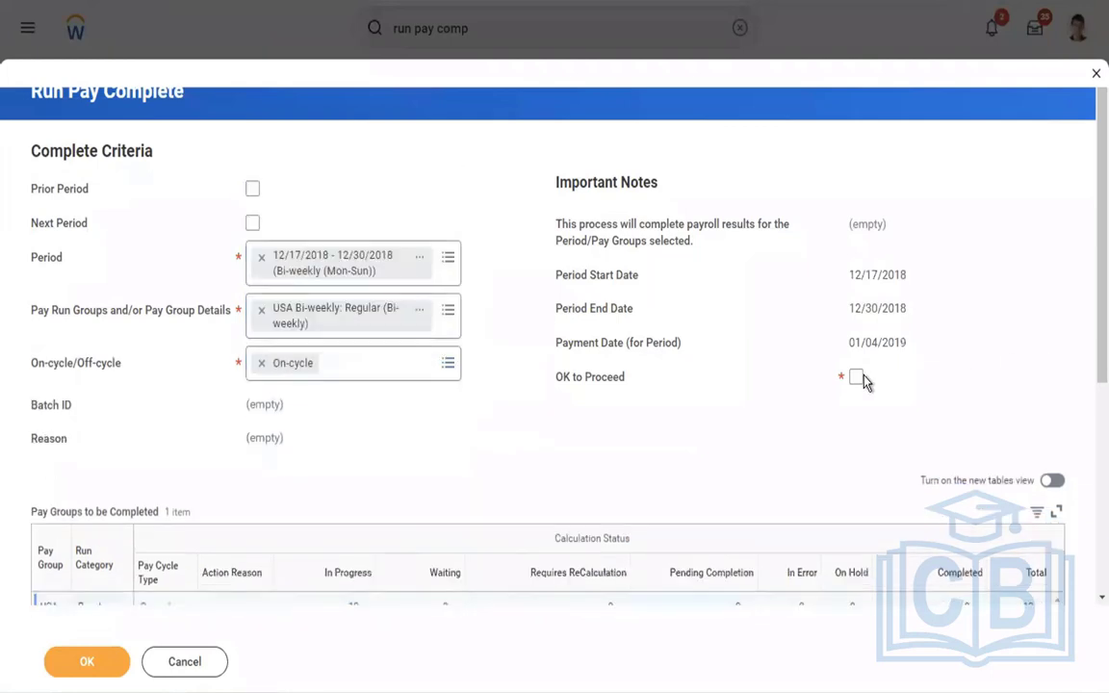
pyautogui.click(857, 377)
pyautogui.click(92, 662)
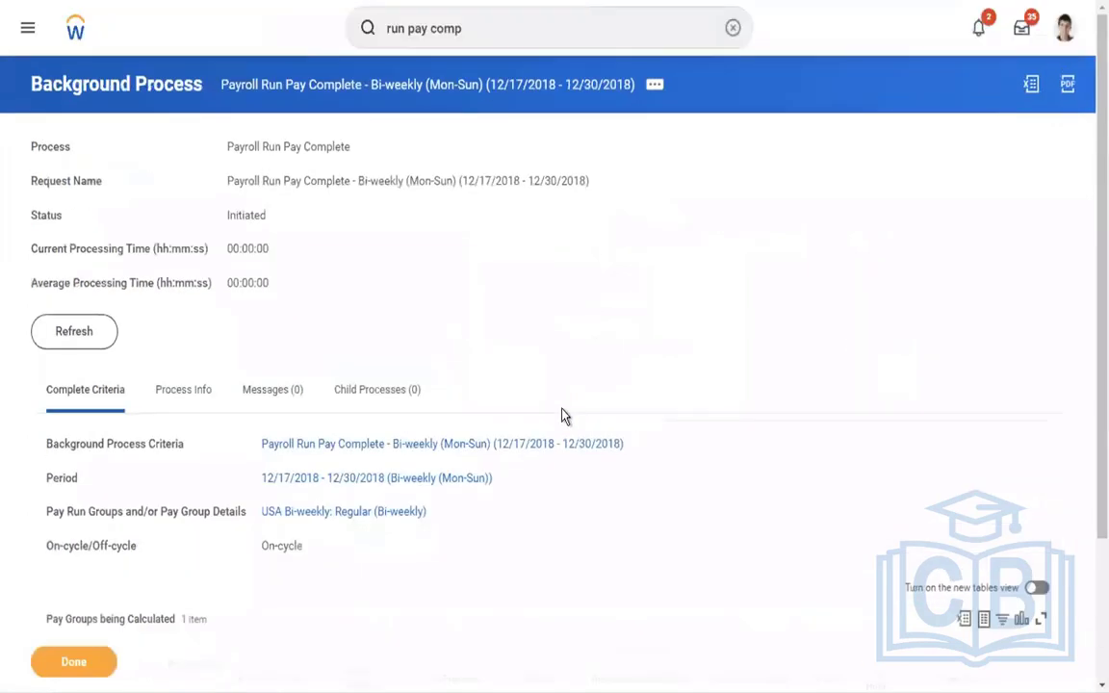
pyautogui.click(62, 333)
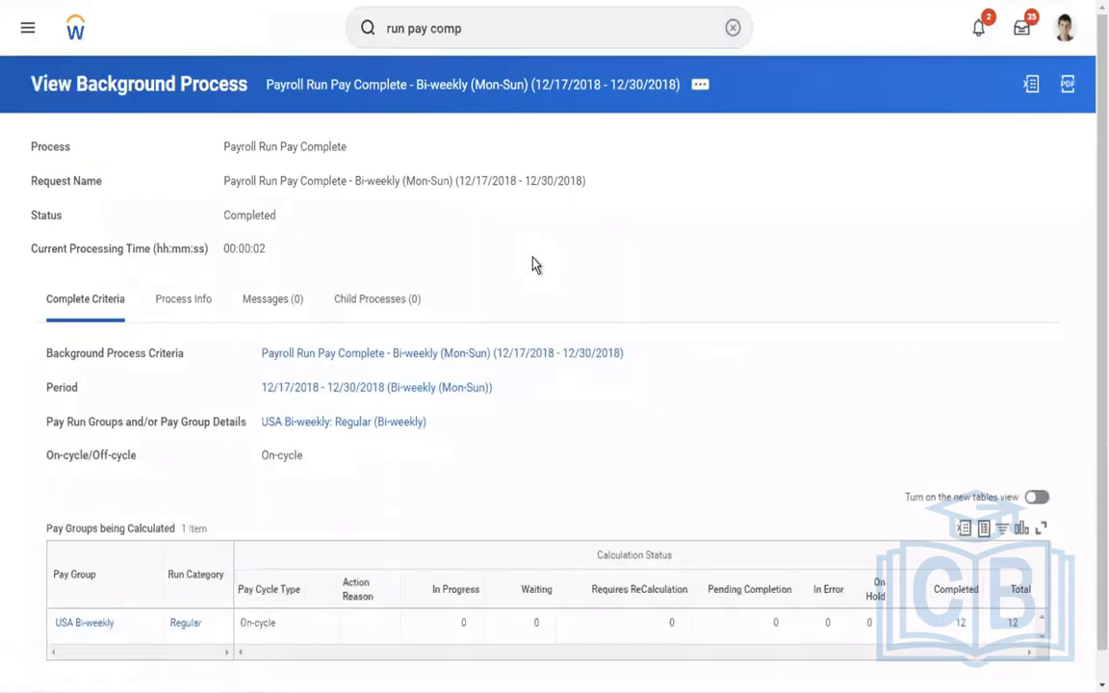
# Reopen the Run Pay Complete task, check which pay groups still have periods to complete, and close the task without running it
pyautogui.click(488, 32)
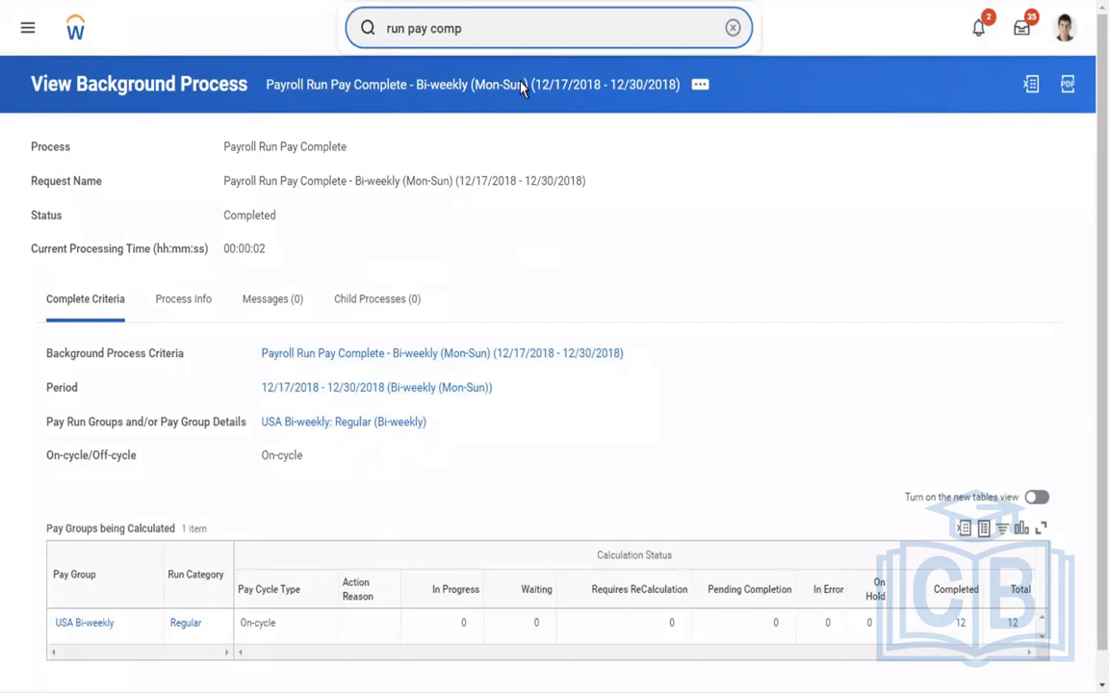
pyautogui.press('Return')
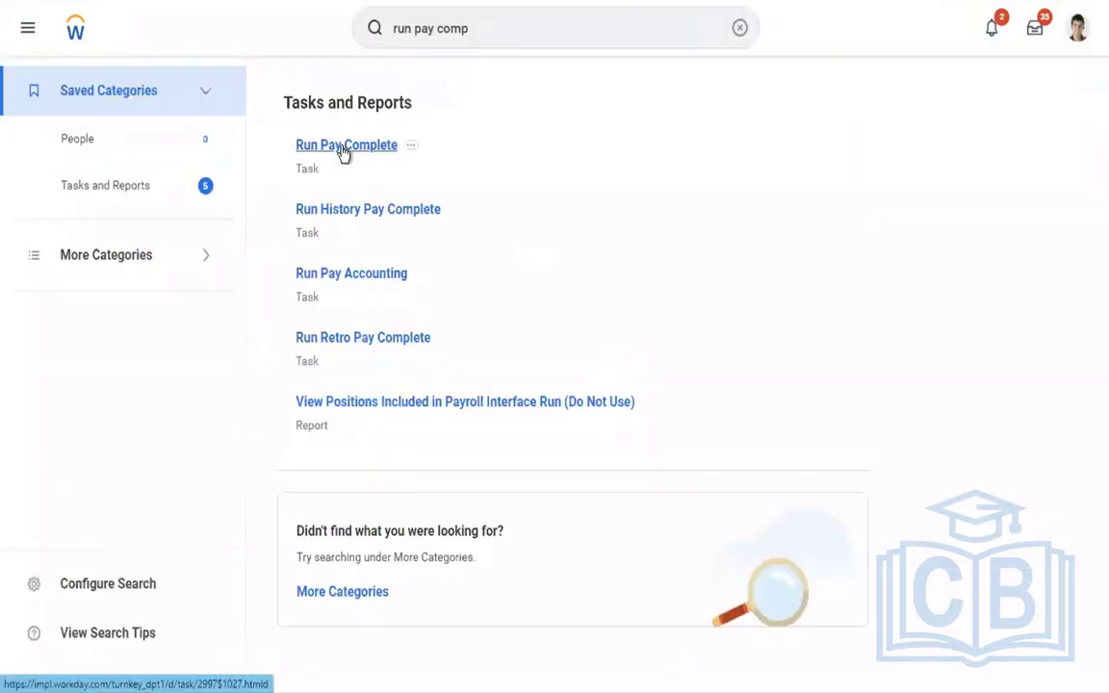
pyautogui.click(343, 154)
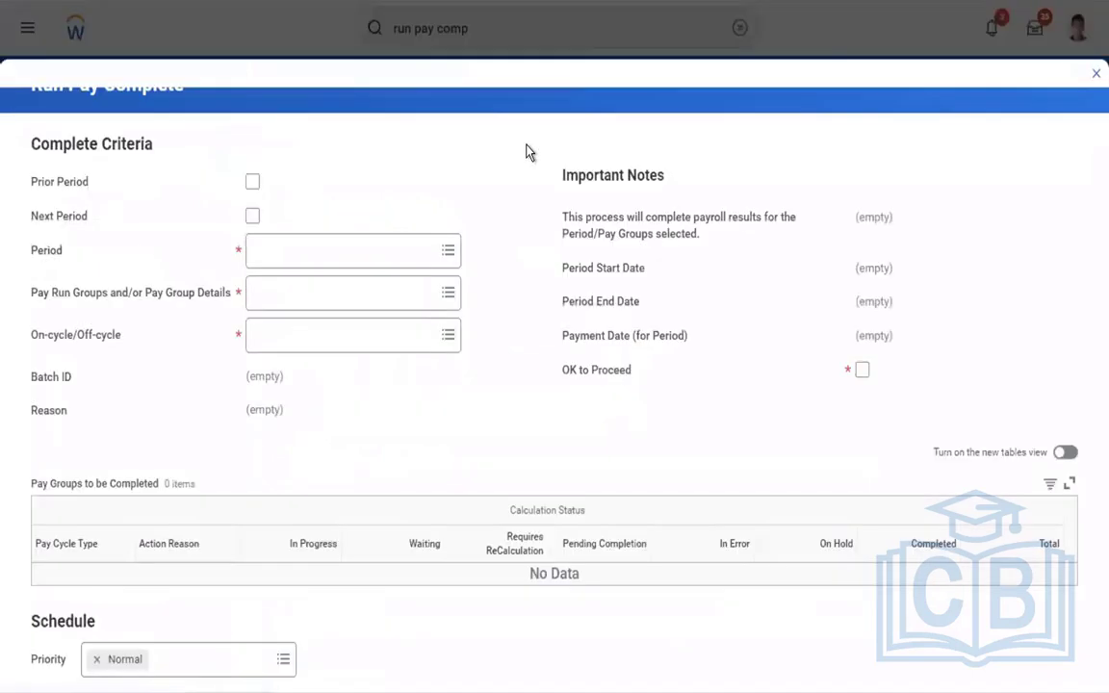
pyautogui.click(314, 260)
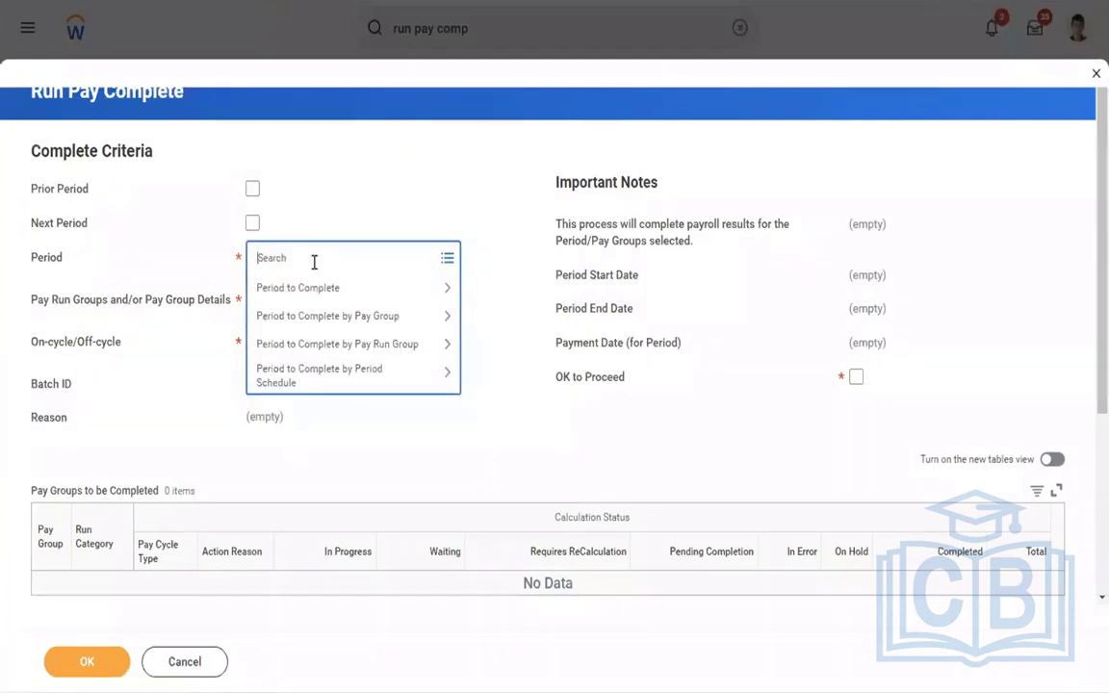
pyautogui.click(326, 317)
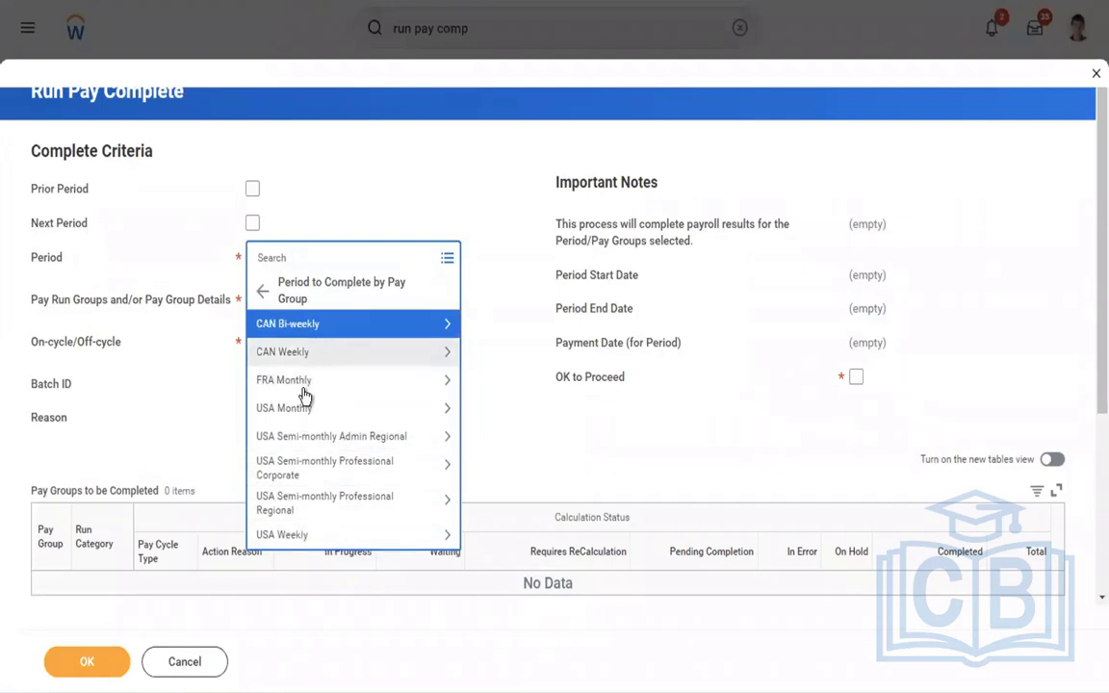
pyautogui.click(261, 289)
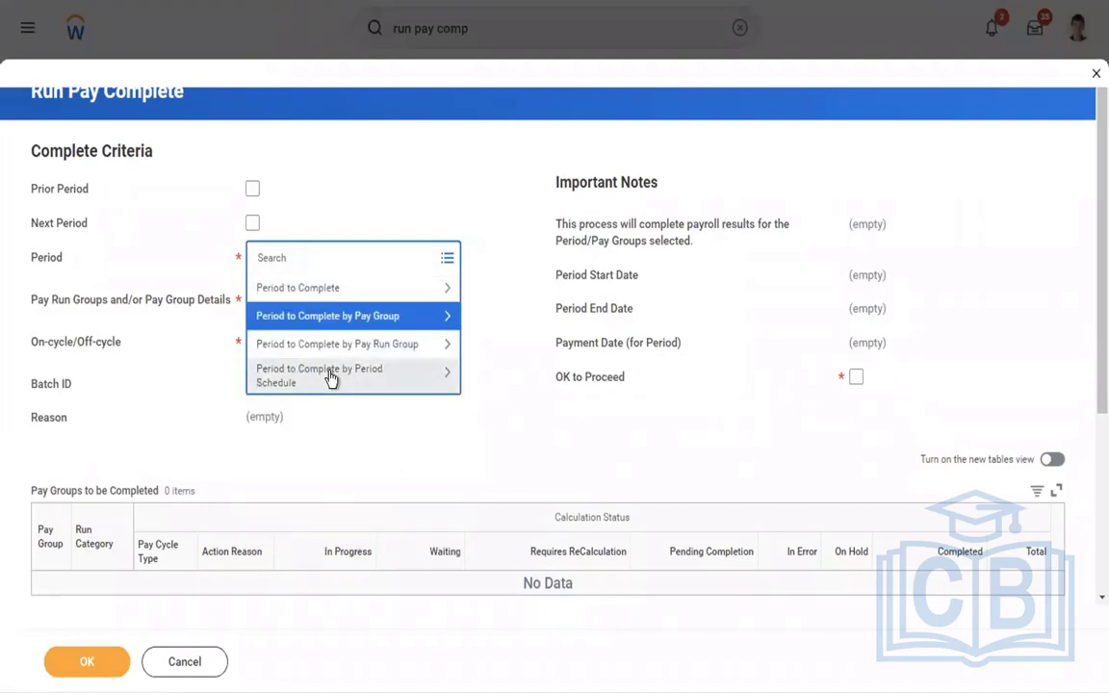
pyautogui.click(1090, 76)
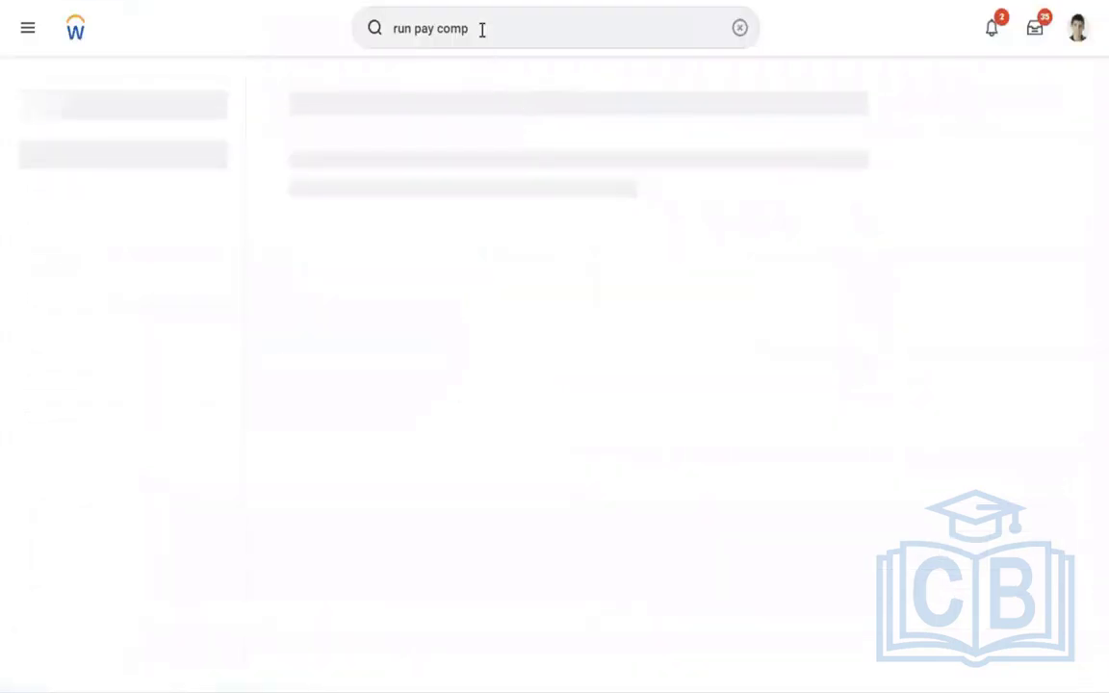
# Search for "run pay calc" and open the Run Pay Calculation task
pyautogui.click(483, 29)
pyautogui.press('BackSpace')
pyautogui.press('BackSpace')
pyautogui.press('BackSpace')
pyautogui.press('BackSpace')
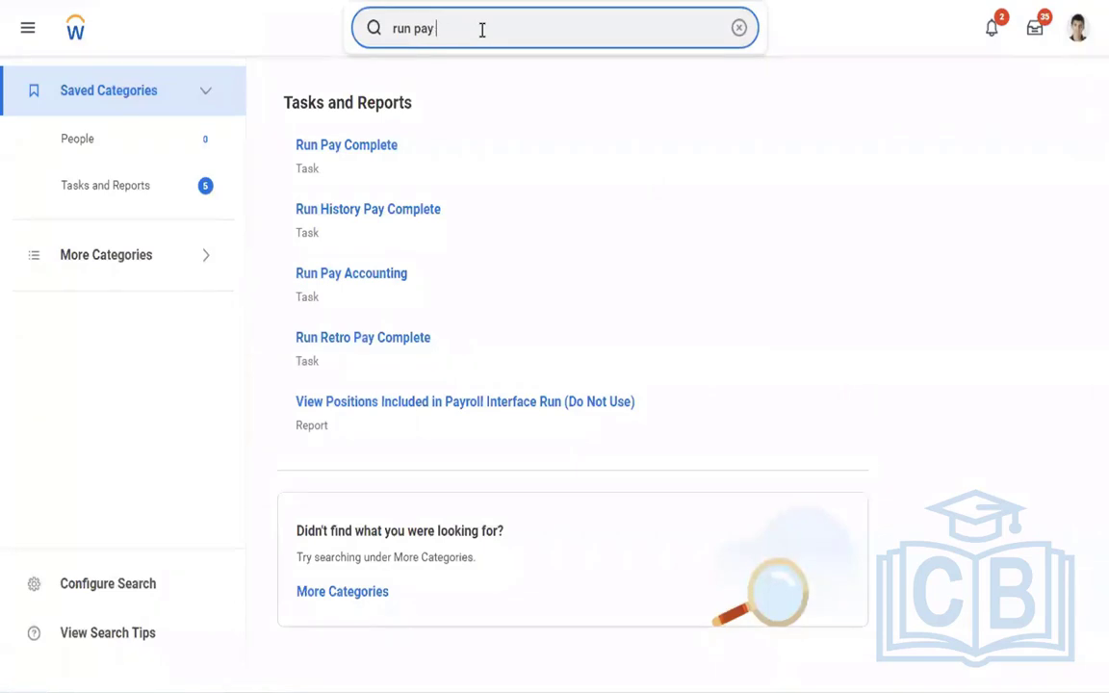
pyautogui.write('calc')
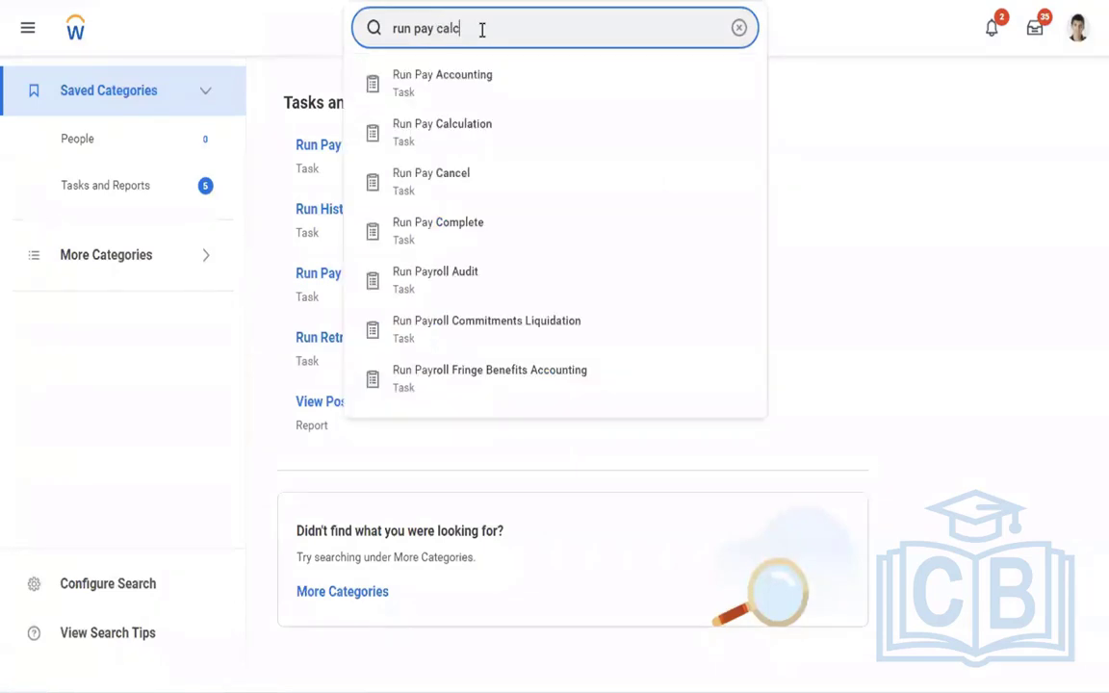
pyautogui.click(429, 84)
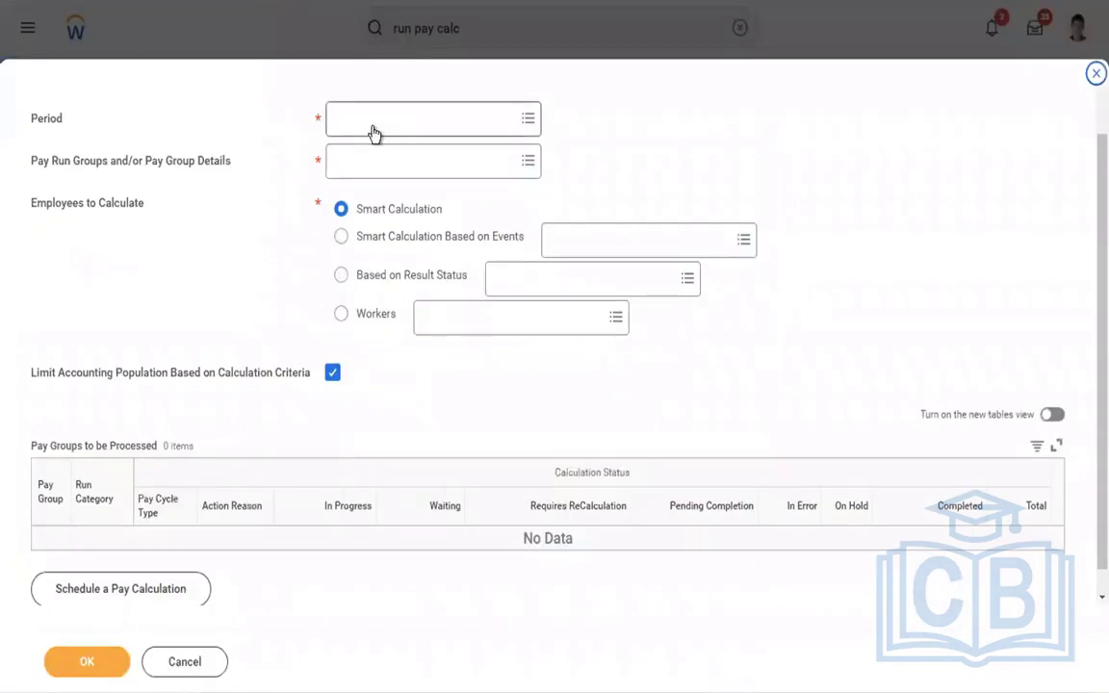
# List the USA Bi-weekly pay group's periods to calculate for the pay calculation's period
pyautogui.click(375, 125)
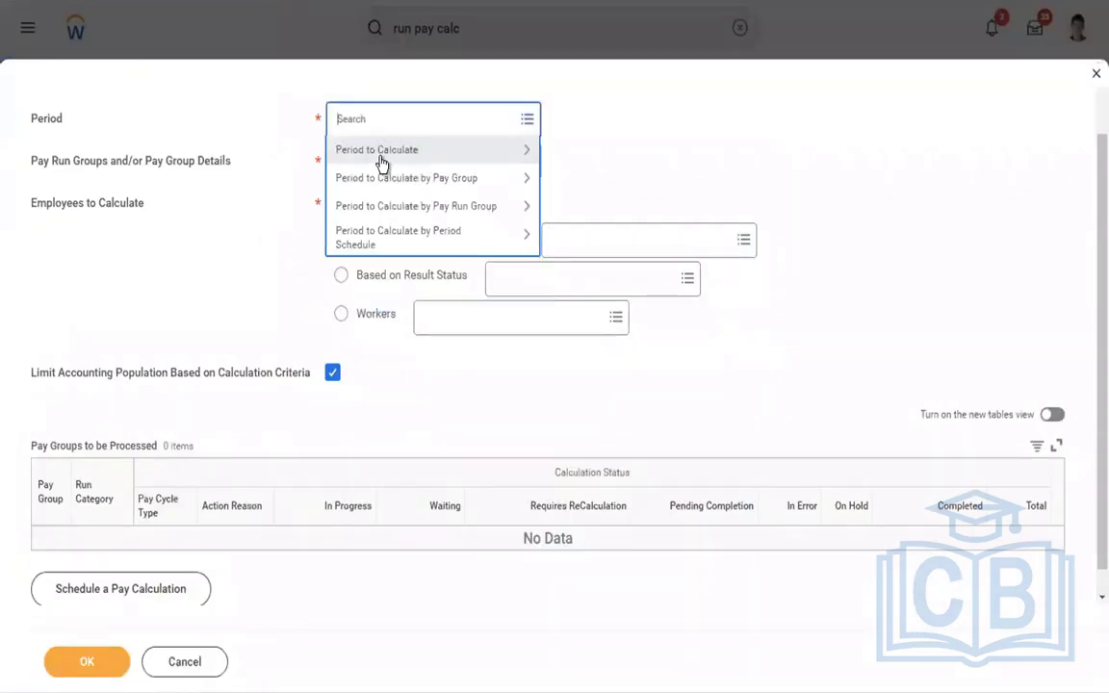
pyautogui.click(435, 183)
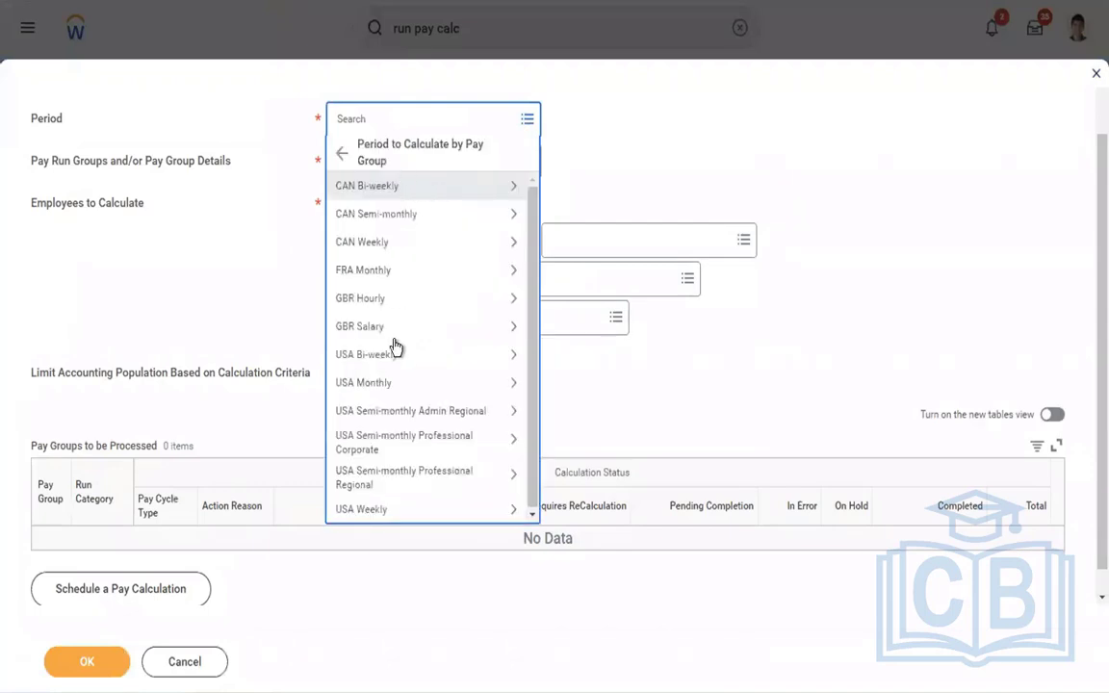
pyautogui.click(366, 355)
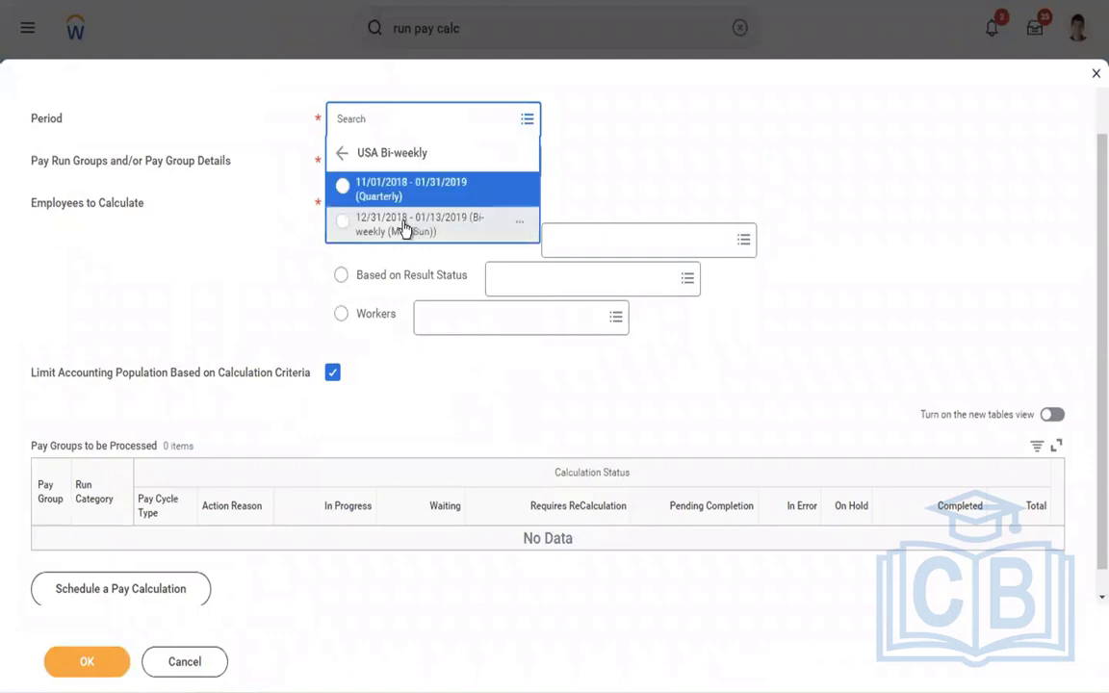
# Run the smart pay calculation for period 12/31/2018 - 01/13/2019 (Bi-weekly (Mon-Sun)) and pay group detail USA Bi-weekly: Regular (Bi-weekly)
pyautogui.click(405, 225)
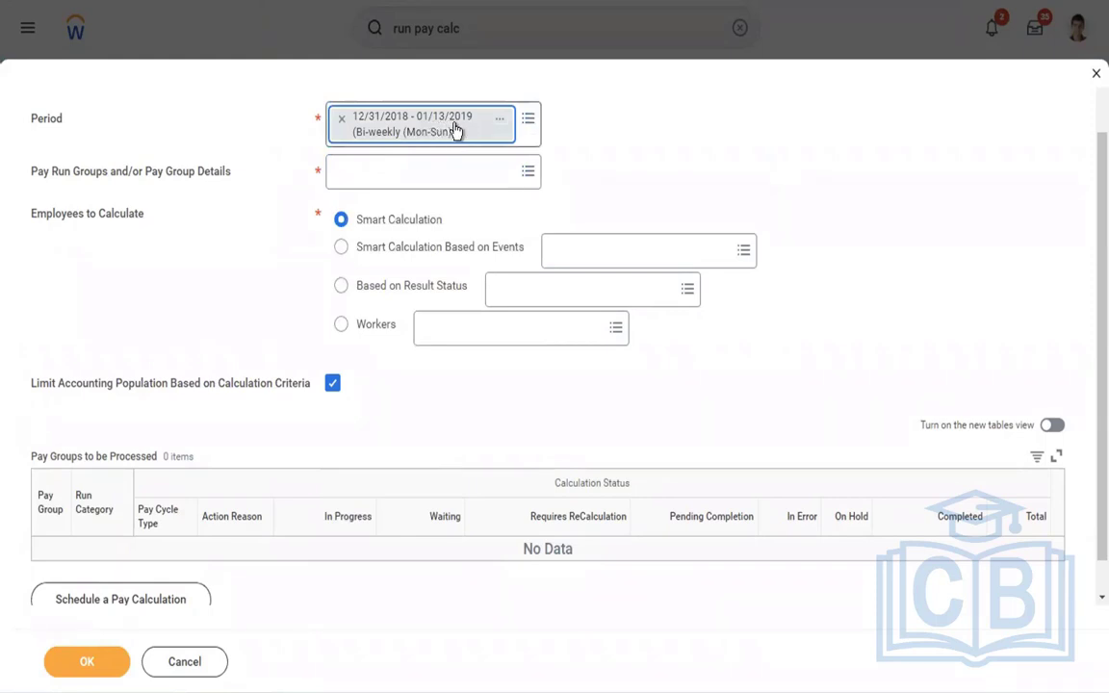
pyautogui.click(357, 169)
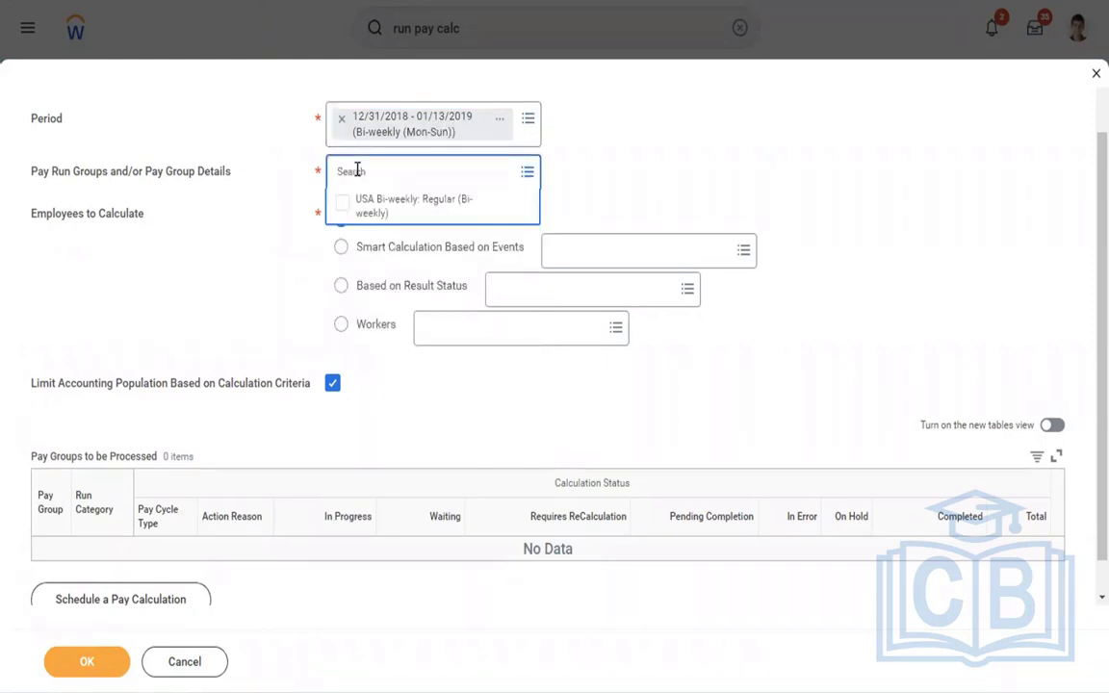
pyautogui.click(413, 206)
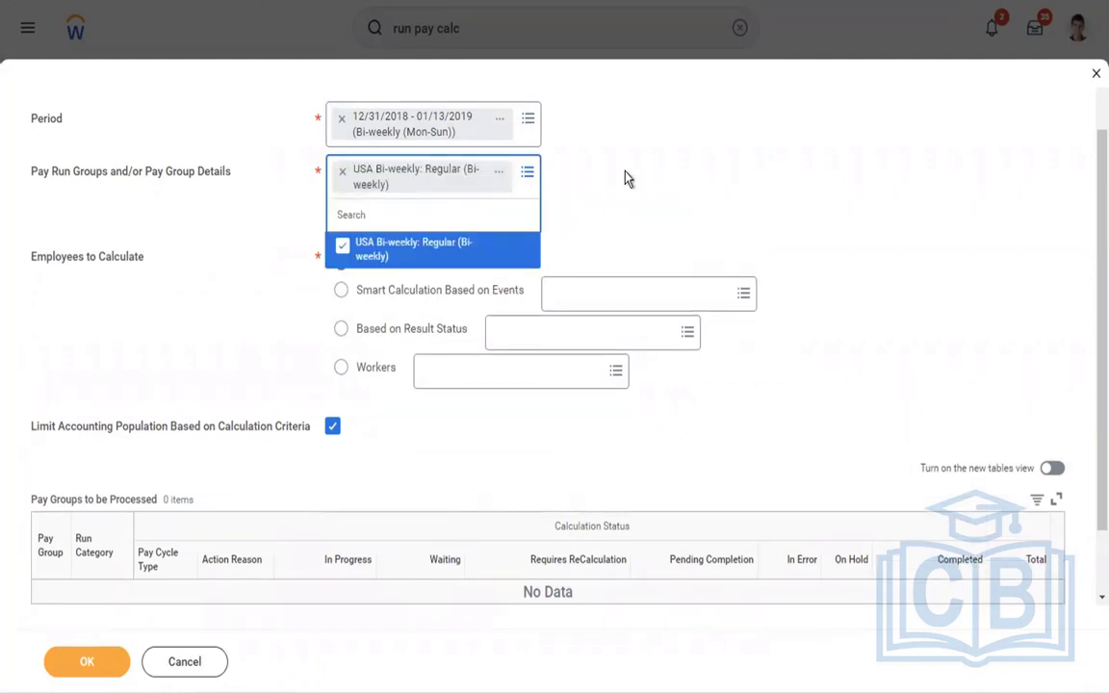
pyautogui.click(625, 178)
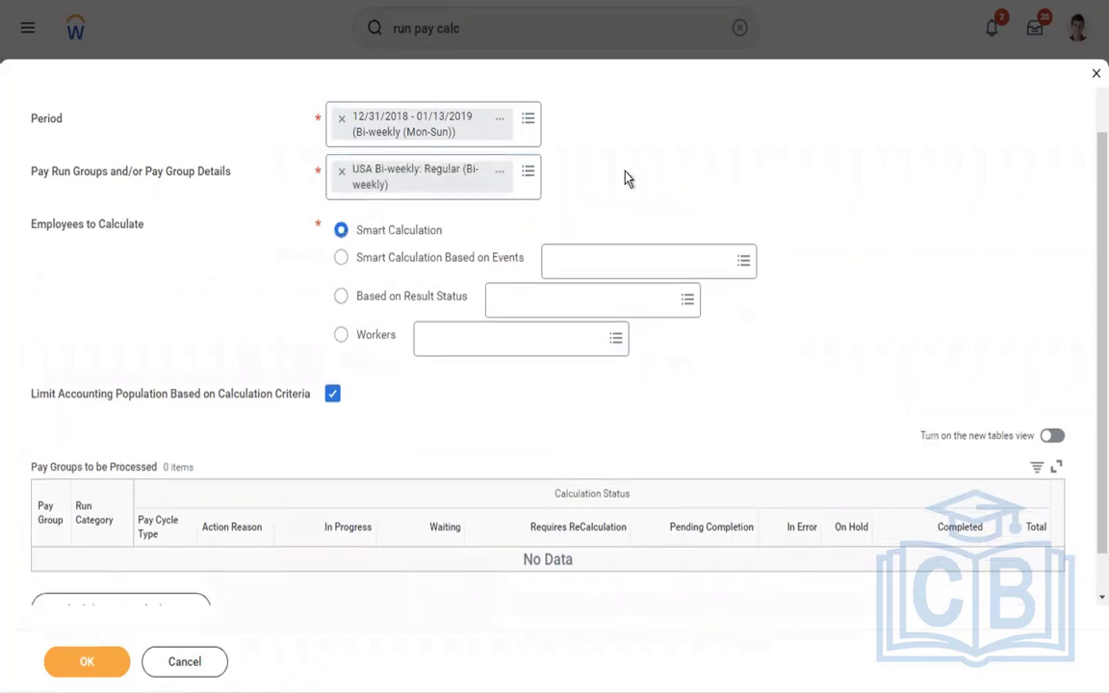
pyautogui.click(87, 671)
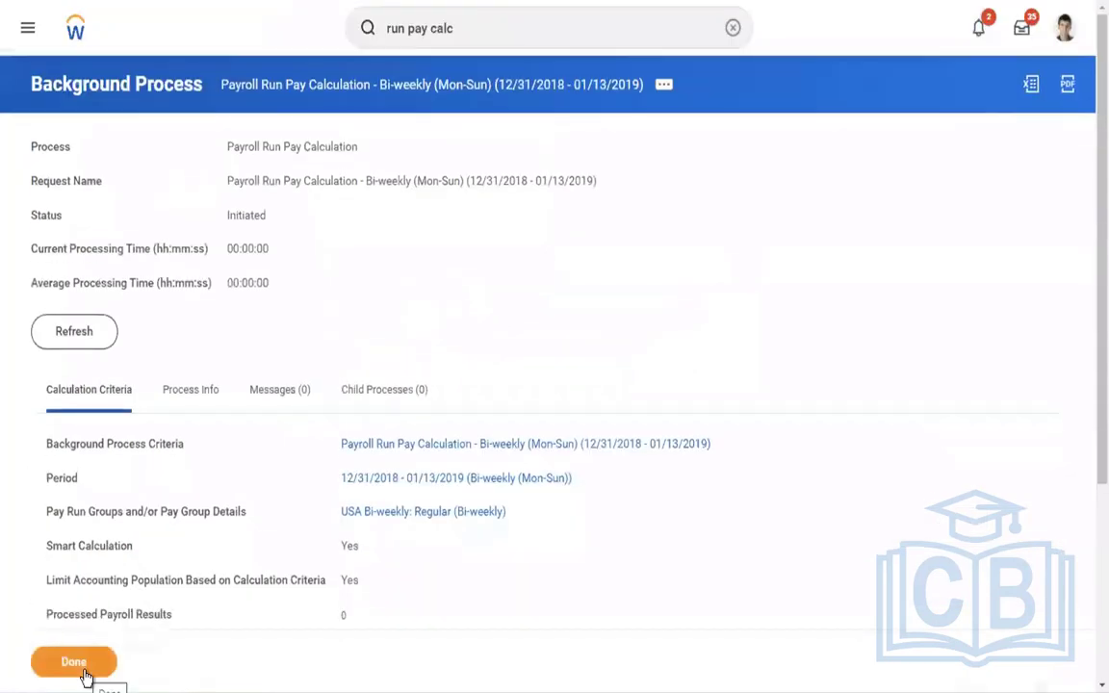
# Refresh the pay calculation's background process status repeatedly until processing finishes
pyautogui.click(87, 337)
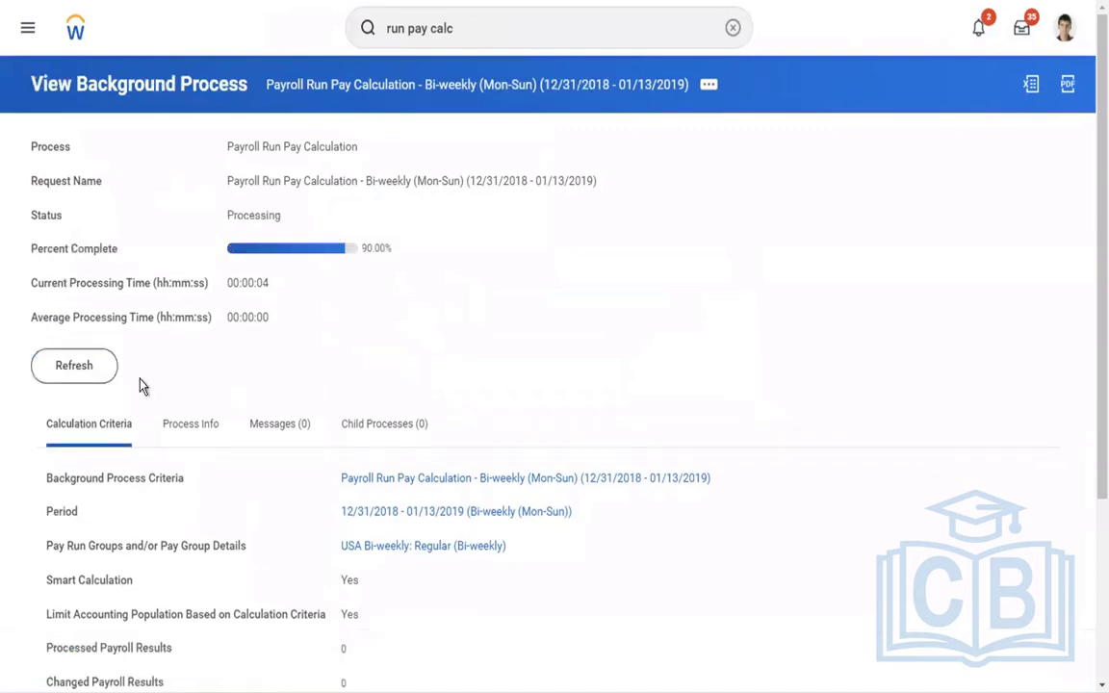
pyautogui.click(80, 366)
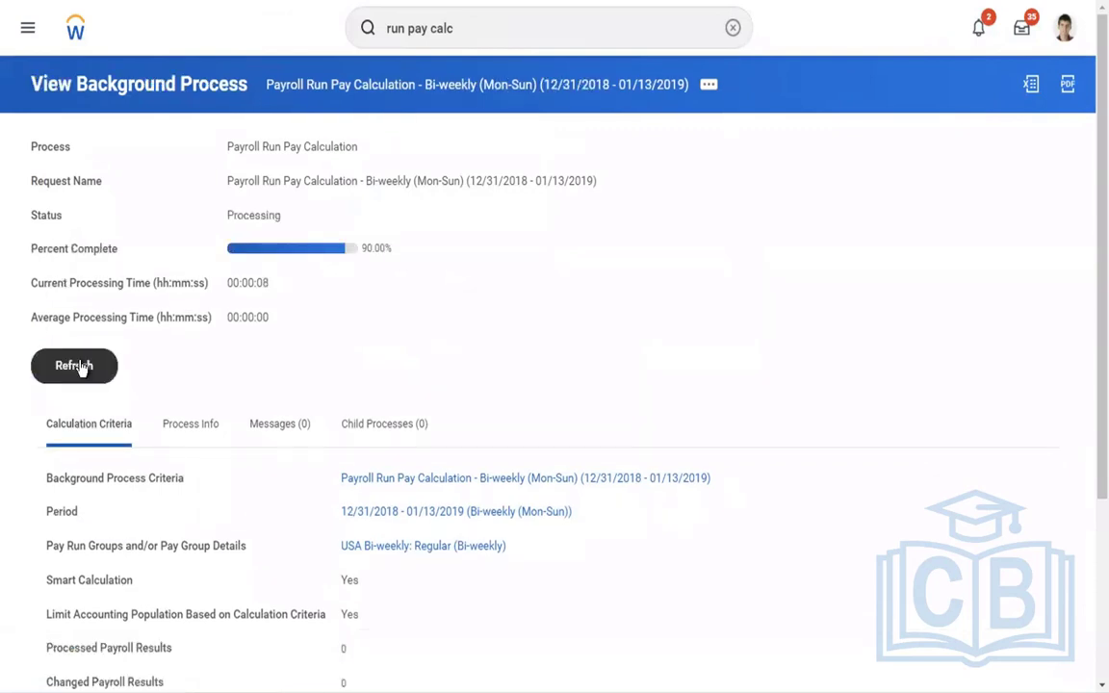
pyautogui.click(83, 366)
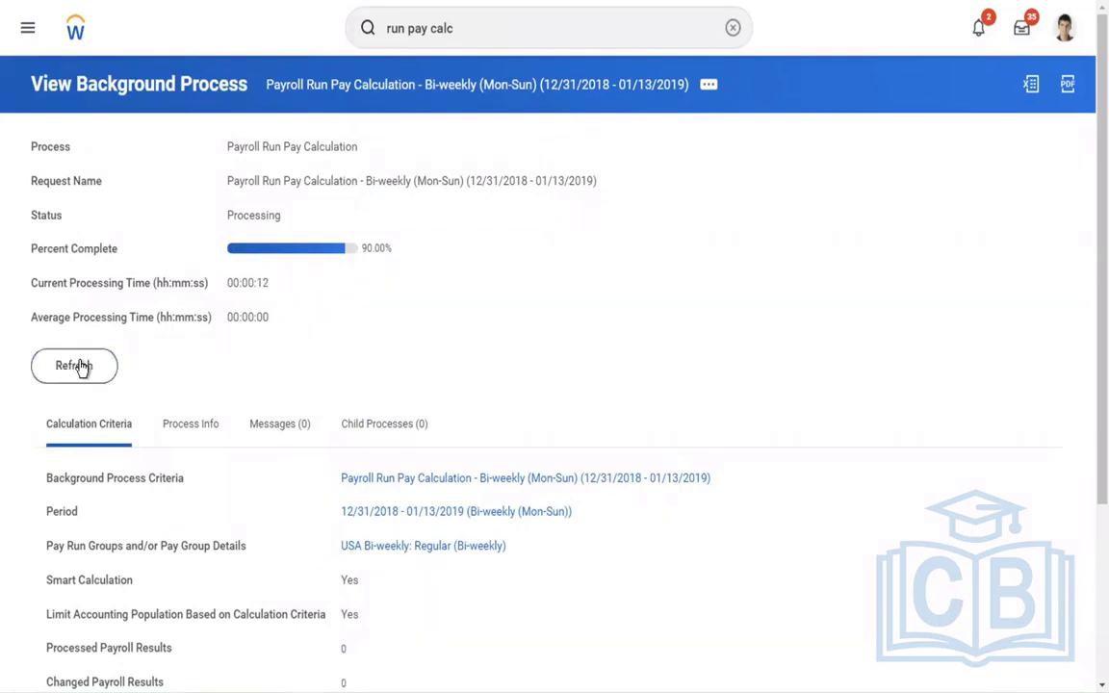
pyautogui.click(83, 367)
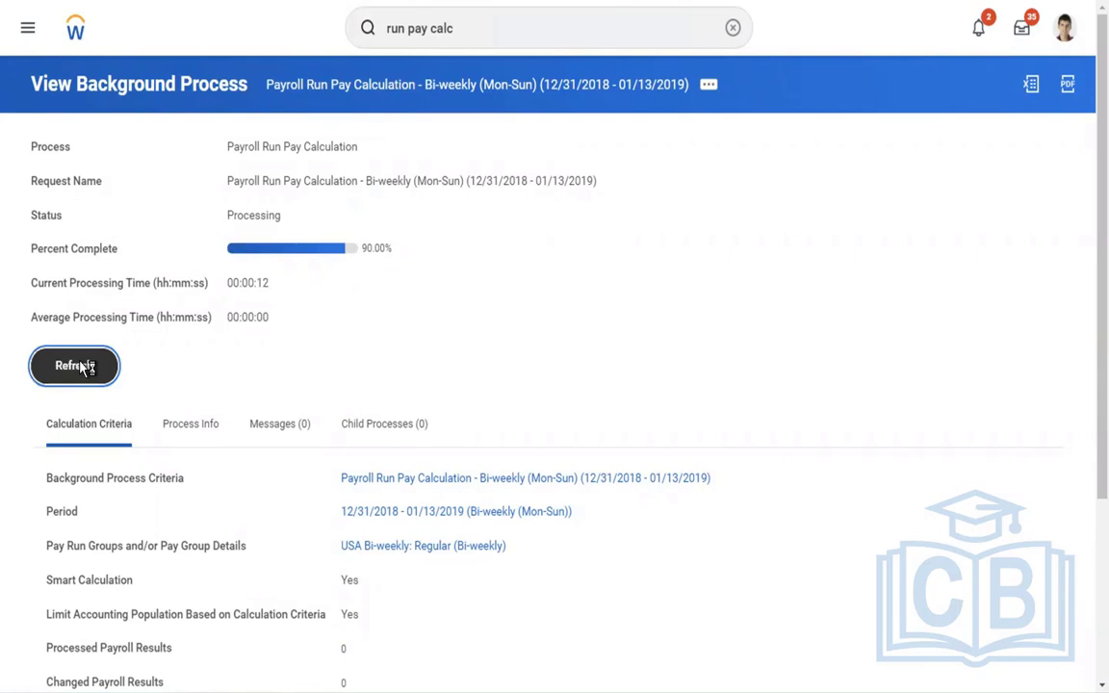
pyautogui.click(82, 367)
pyautogui.click(81, 368)
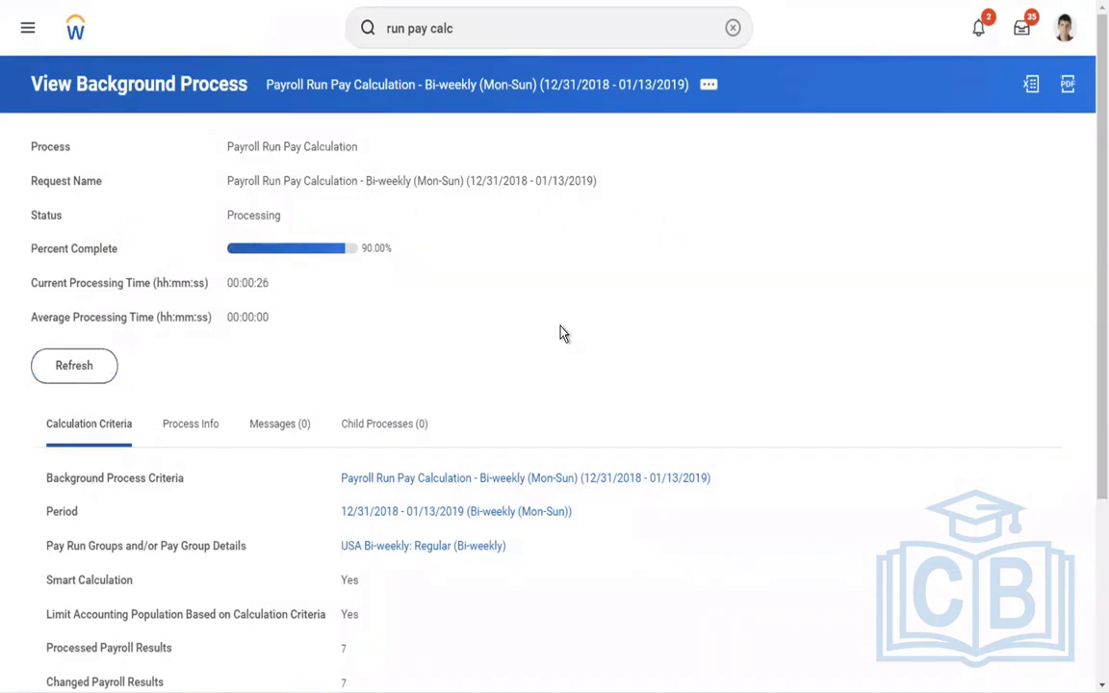
pyautogui.click(63, 367)
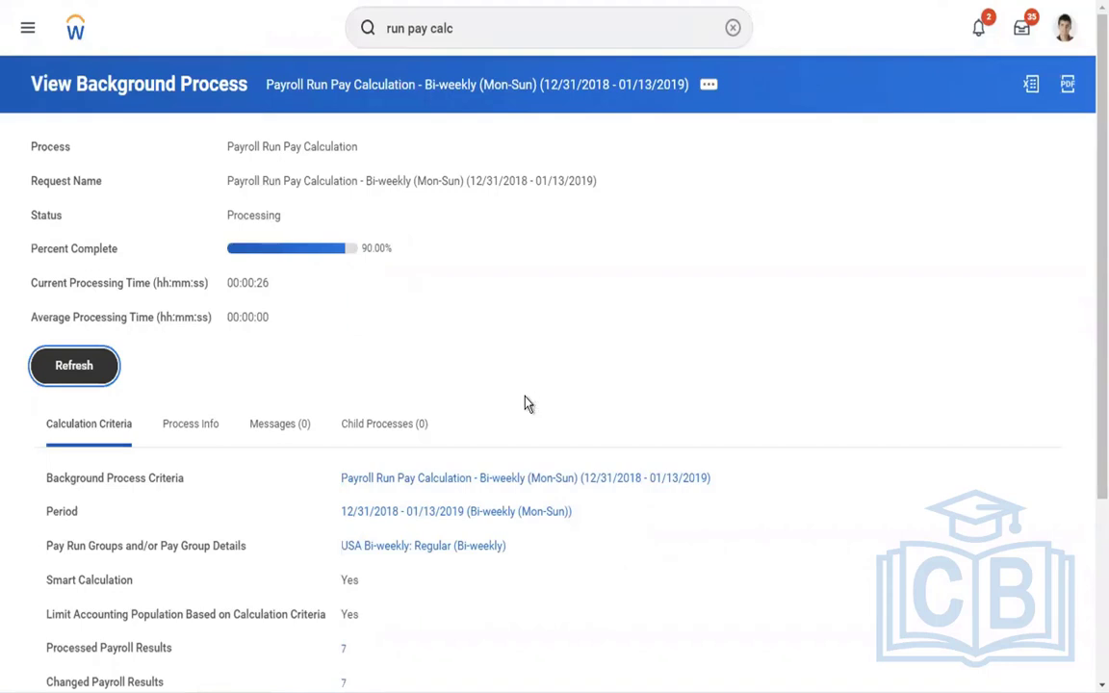
pyautogui.click(53, 381)
pyautogui.click(56, 381)
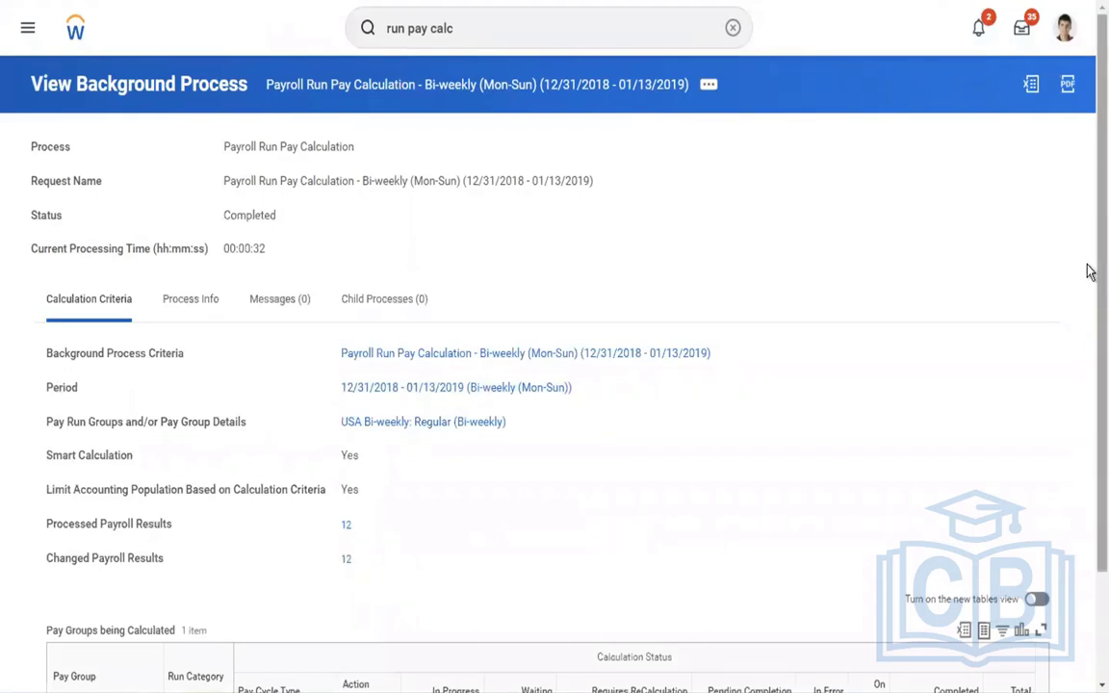
# Open the total payroll results for the USA Bi-weekly pay group and filter them to the worker in position P-00136 Facilities Administrator
pyautogui.scroll(-2, 1089, 271)
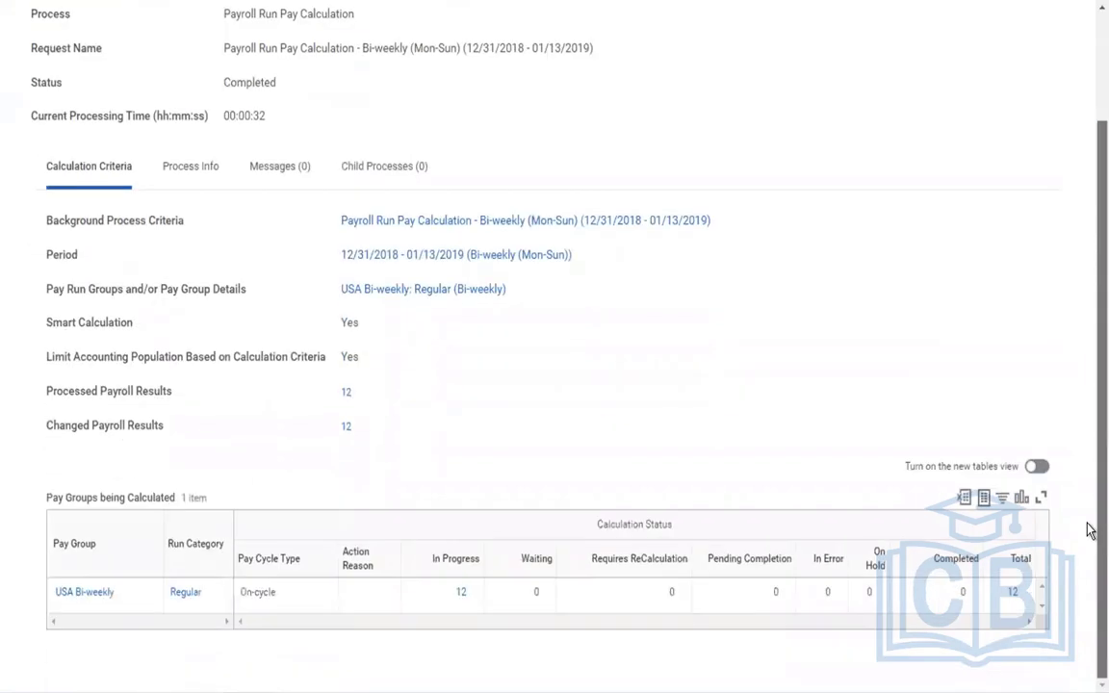
pyautogui.click(1018, 593)
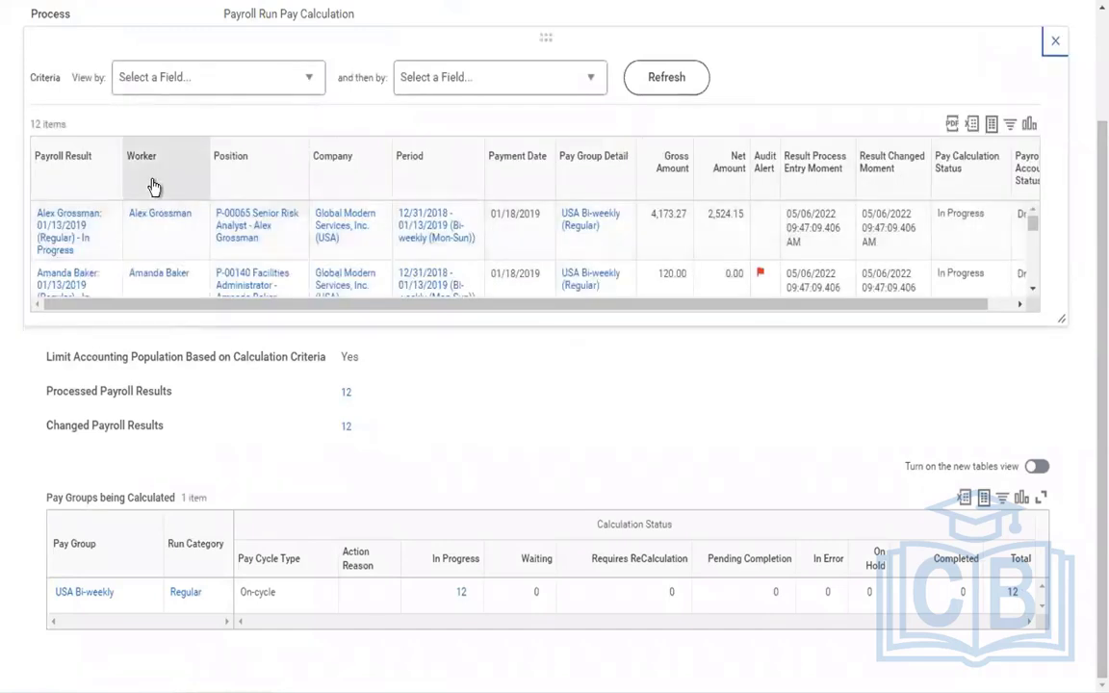
pyautogui.click(157, 187)
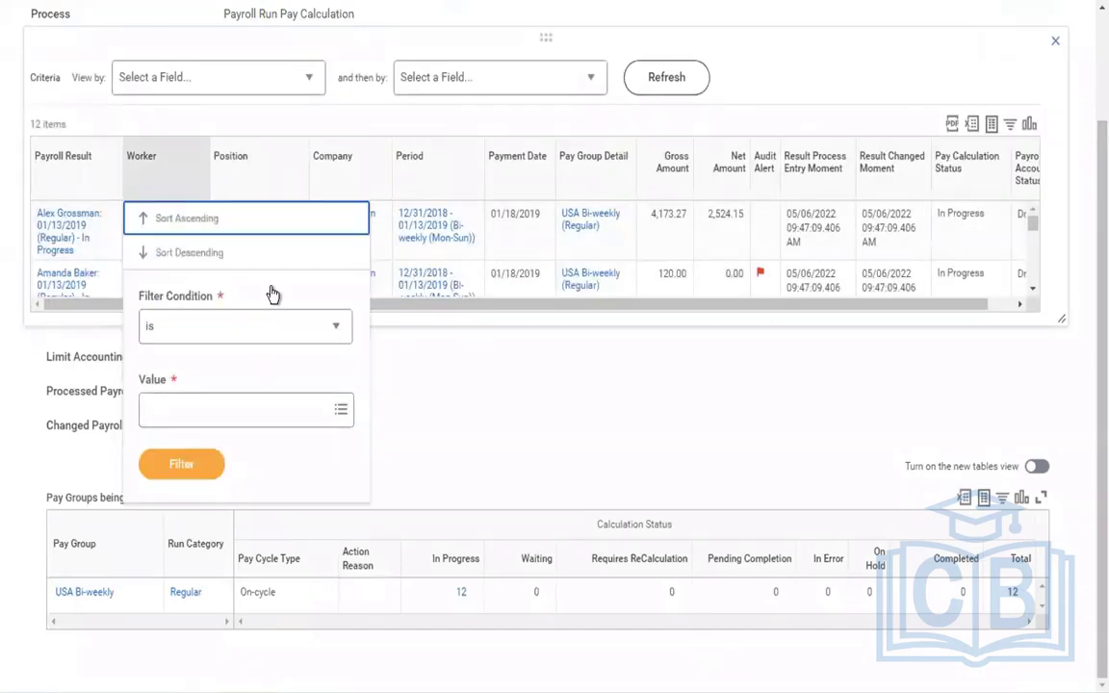
pyautogui.click(260, 413)
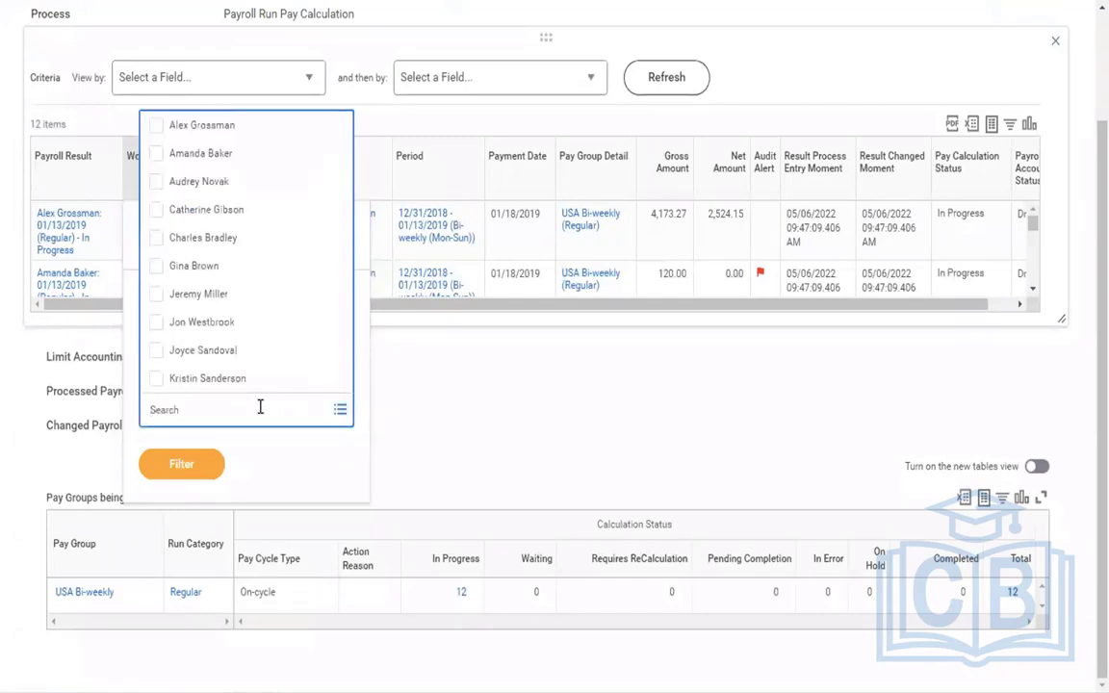
pyautogui.press('Down')
pyautogui.press('Down')
pyautogui.press('Down')
pyautogui.press('Down')
pyautogui.press('Down')
pyautogui.press('Down')
pyautogui.press('Down')
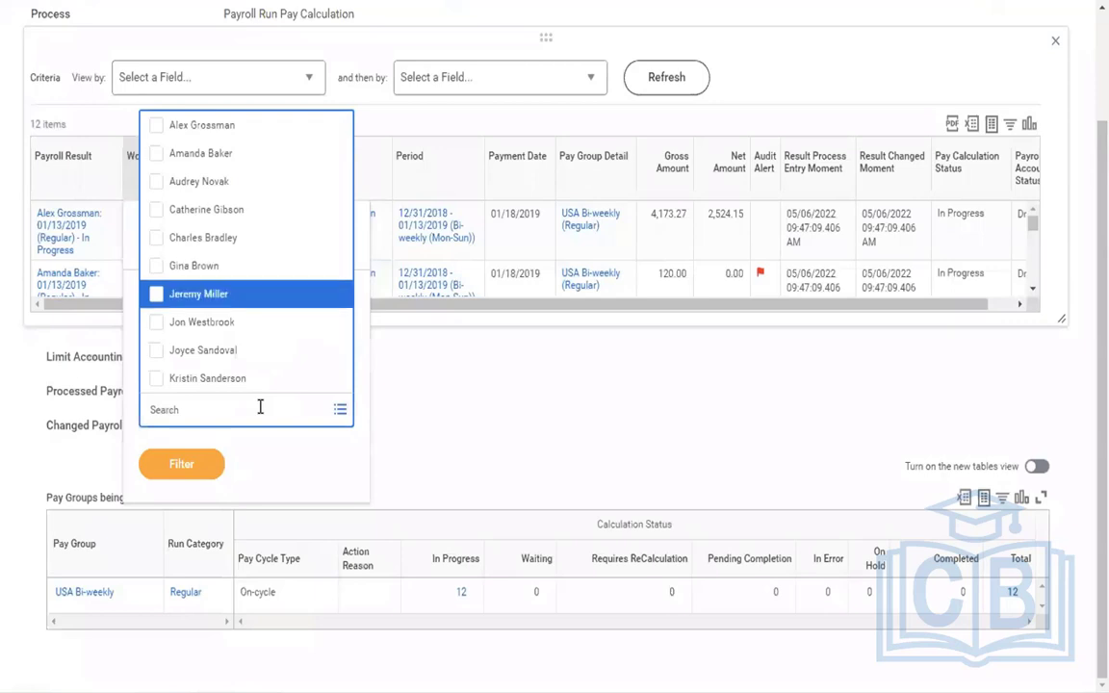
pyautogui.press('Return')
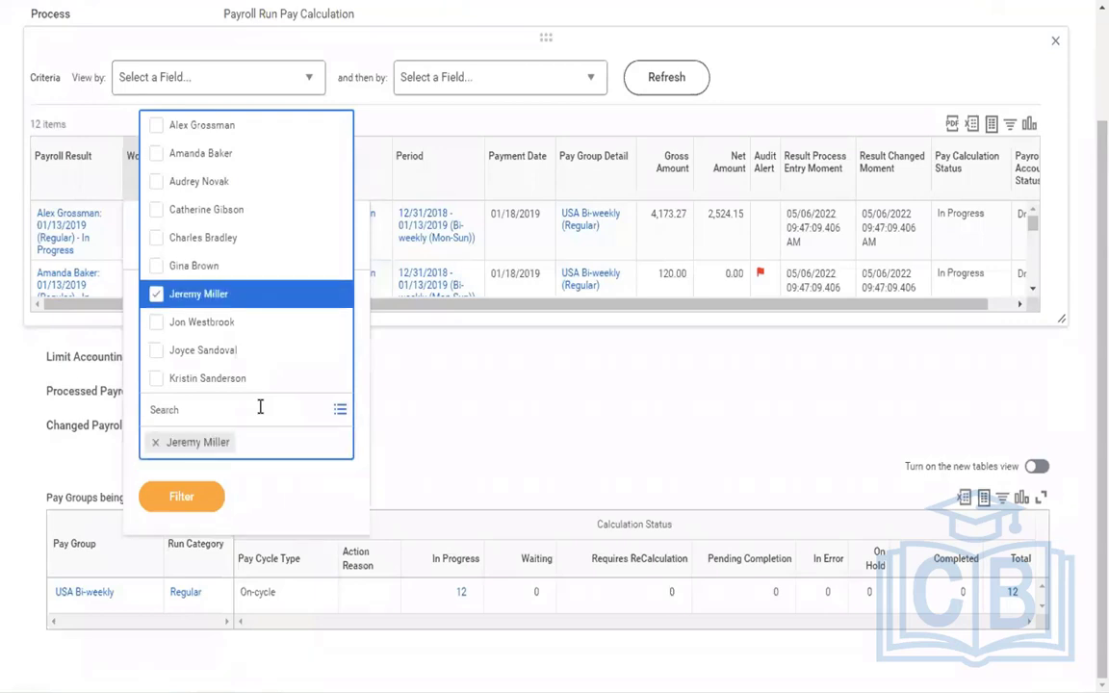
pyautogui.click(180, 500)
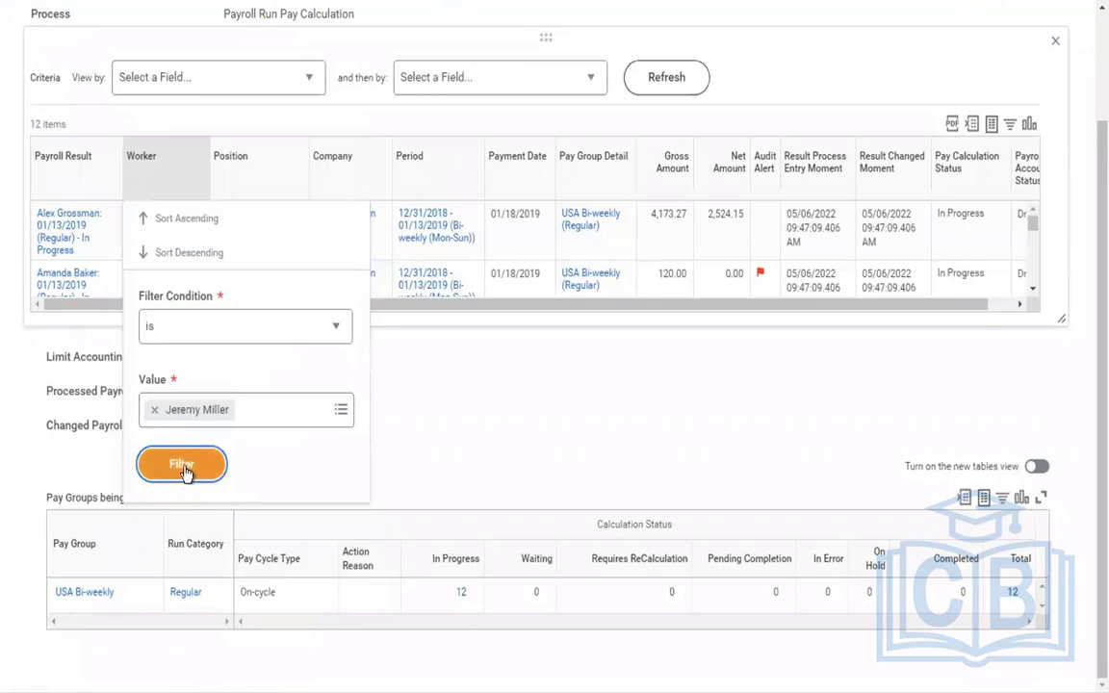
pyautogui.click(184, 468)
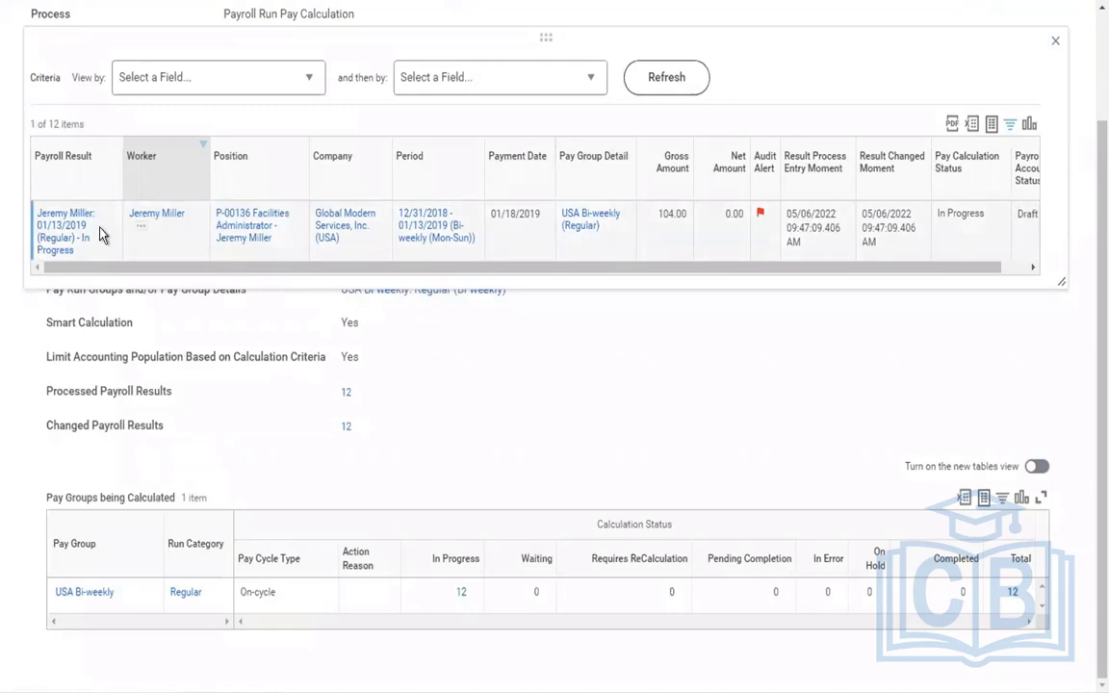
# Open the filtered worker's 01/13/2019 regular payroll result and view its payslip
pyautogui.click(68, 226)
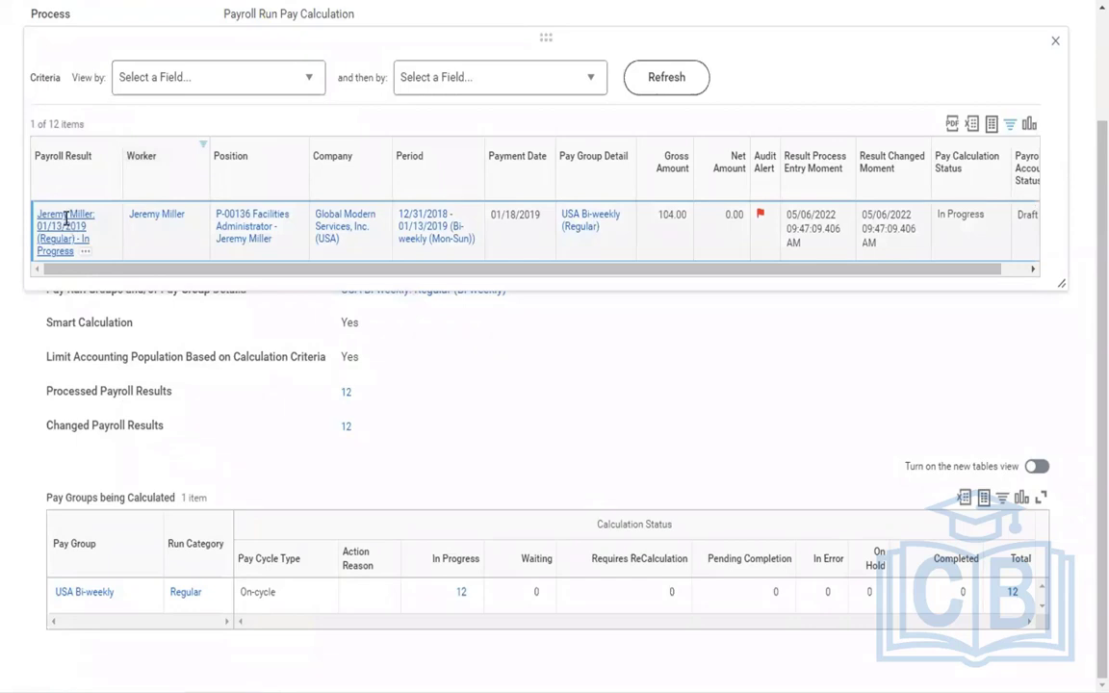
pyautogui.click(68, 227)
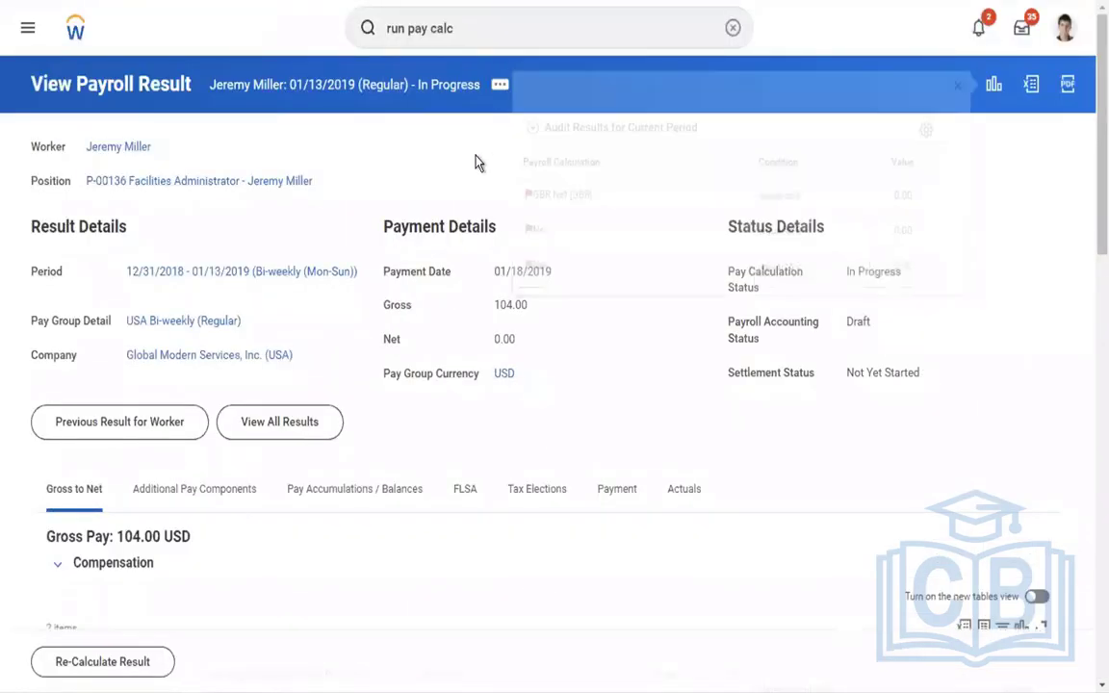
pyautogui.click(499, 85)
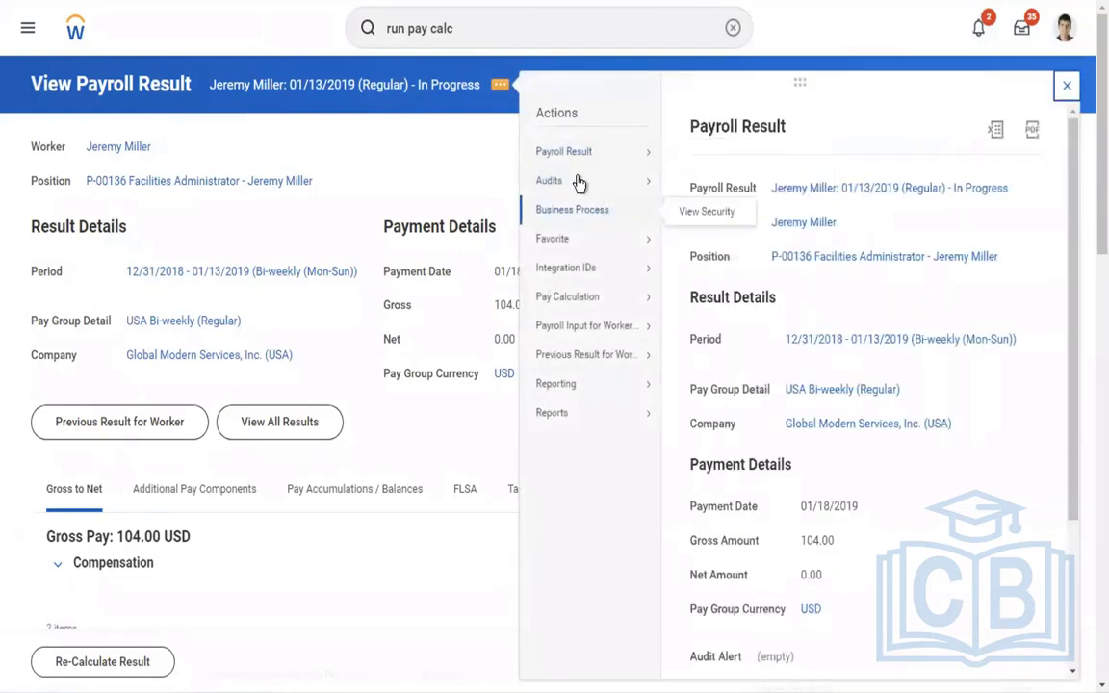
pyautogui.moveTo(570, 156)
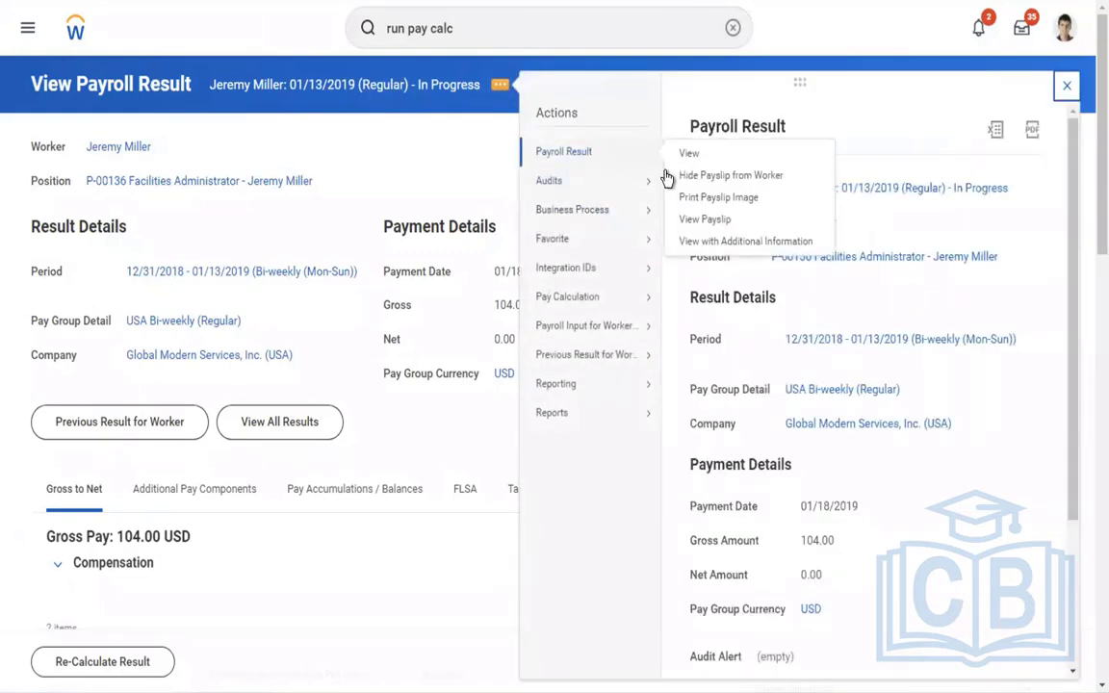
pyautogui.click(686, 219)
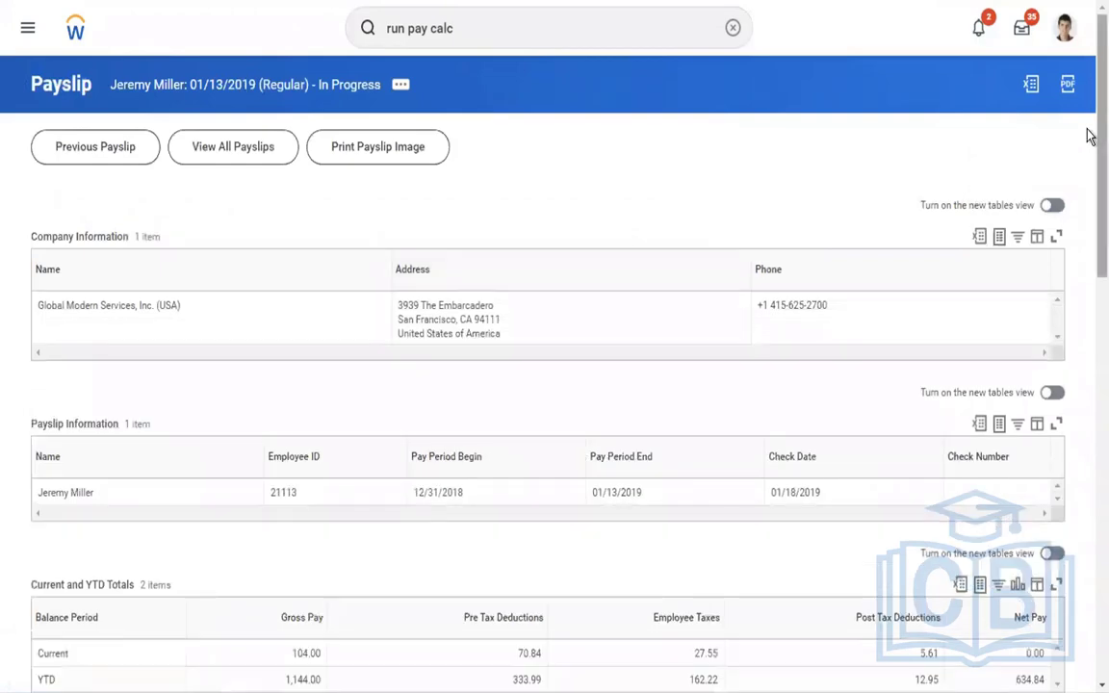
# Examine the payslip's totals, earnings, employee taxes, pre- and post-tax deductions, employer-paid benefits, taxable wages, withholding and absence plans
pyautogui.scroll(-6, 1089, 291)
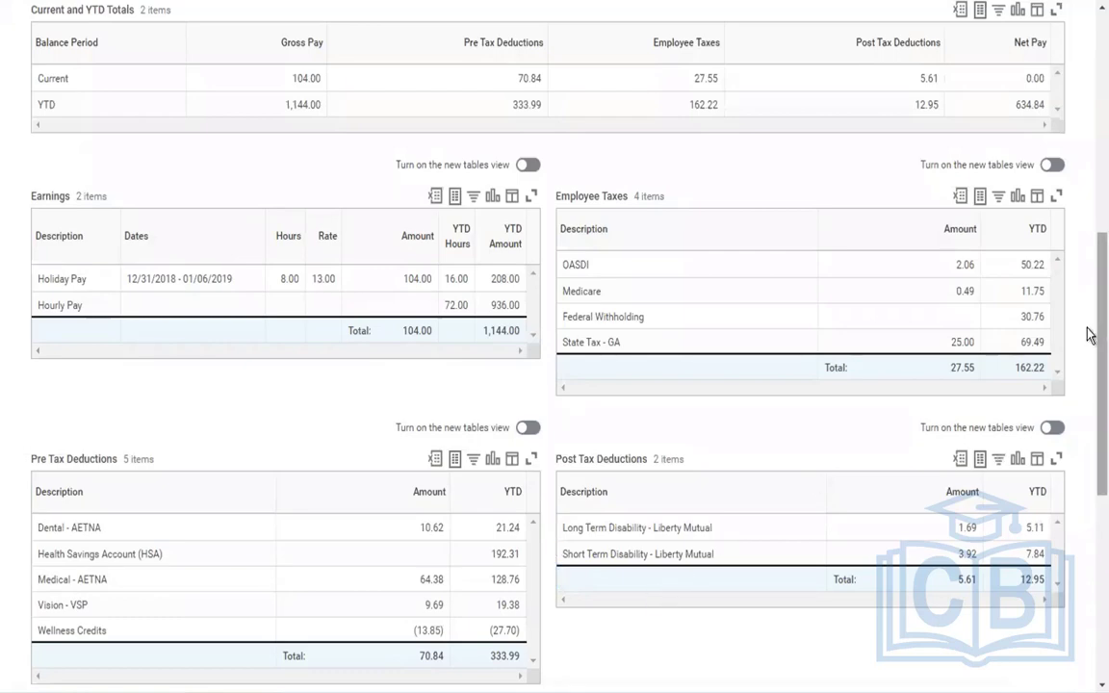
pyautogui.scroll(-1, 1089, 452)
pyautogui.scroll(-3, 1088, 452)
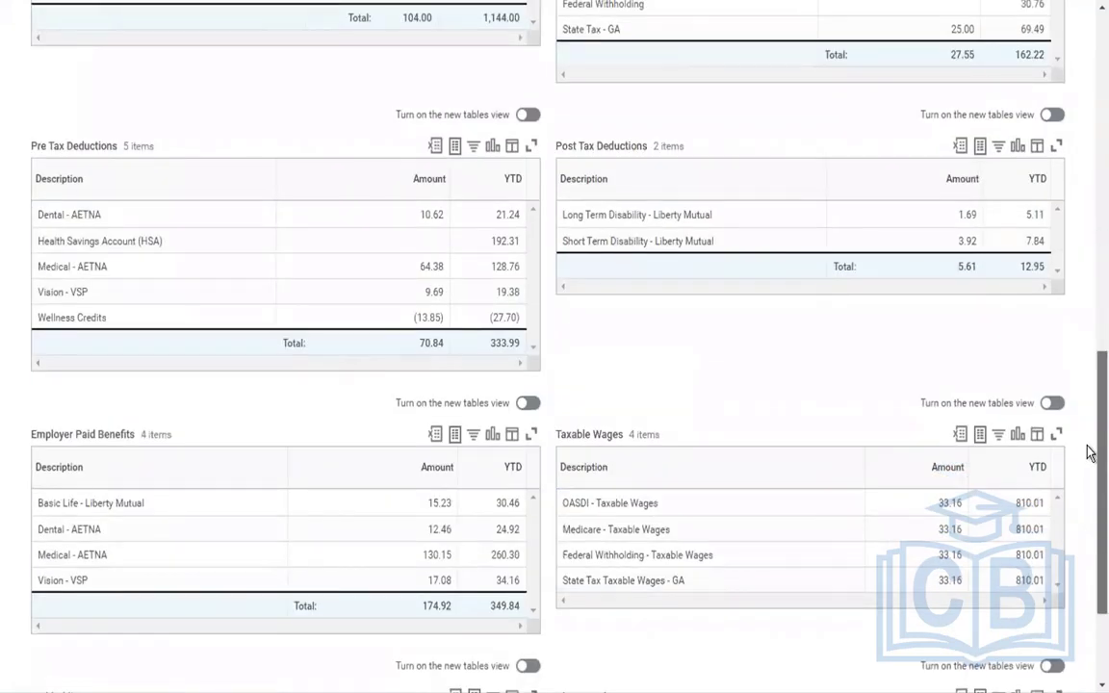
pyautogui.scroll(-2, 1088, 452)
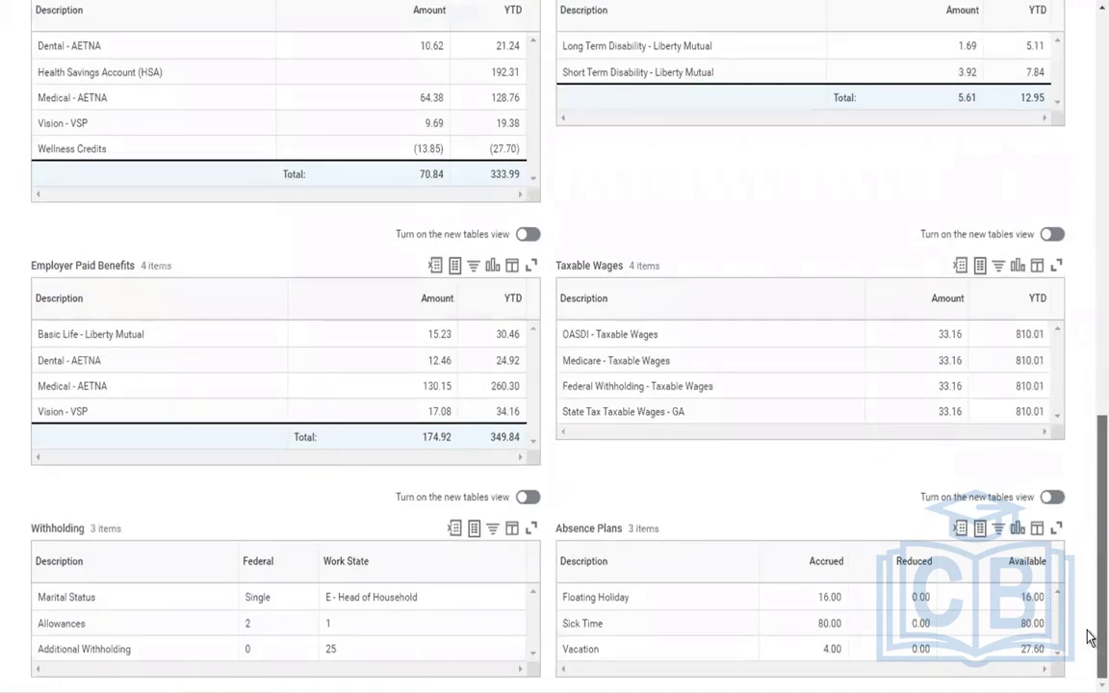
pyautogui.scroll(3, 1088, 385)
pyautogui.scroll(10, 1088, 192)
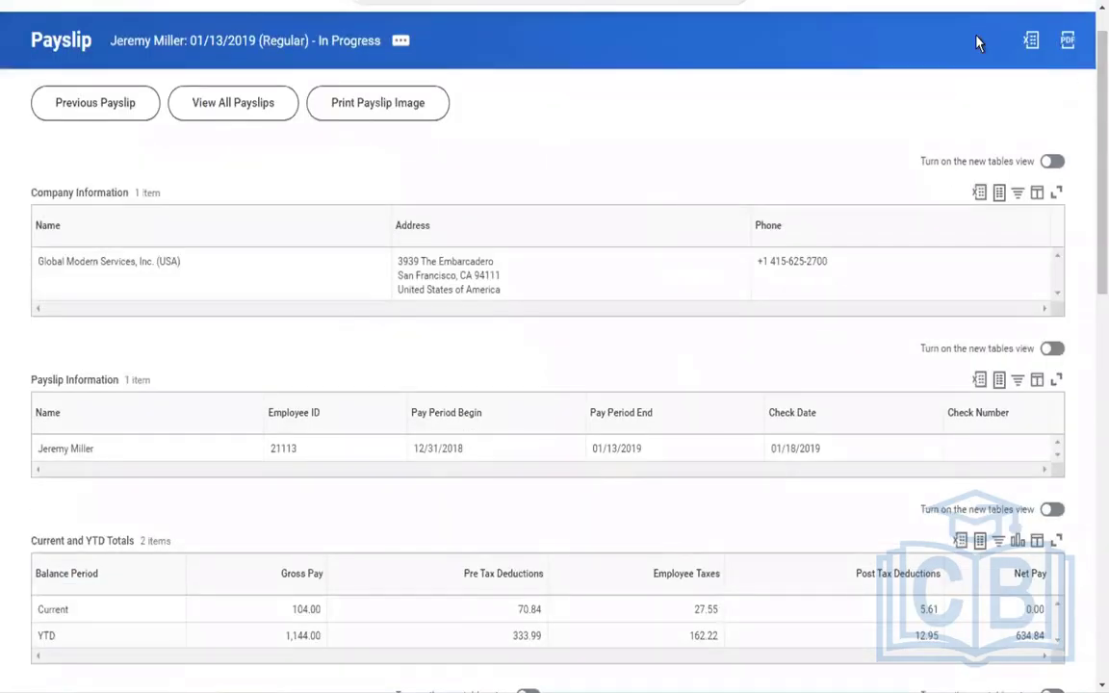
pyautogui.doubleClick(929, 161)
pyautogui.scroll(1, 1088, 153)
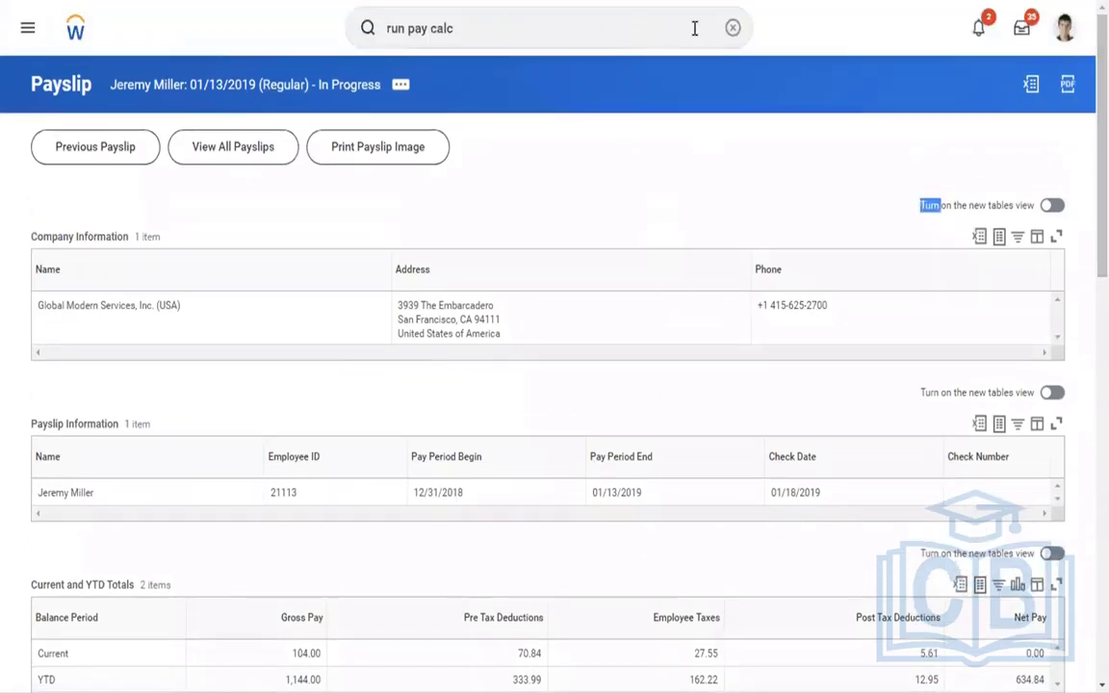
# Search for the payslip's worker by first name and open the worker's profile
pyautogui.click(732, 28)
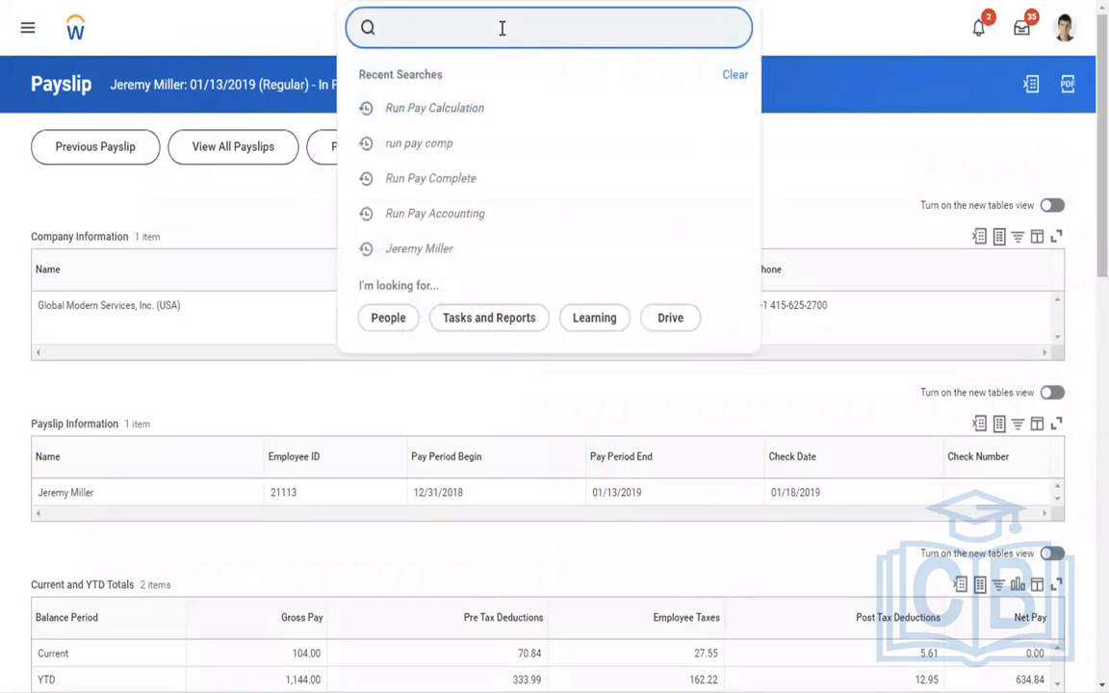
pyautogui.write('jeremy')
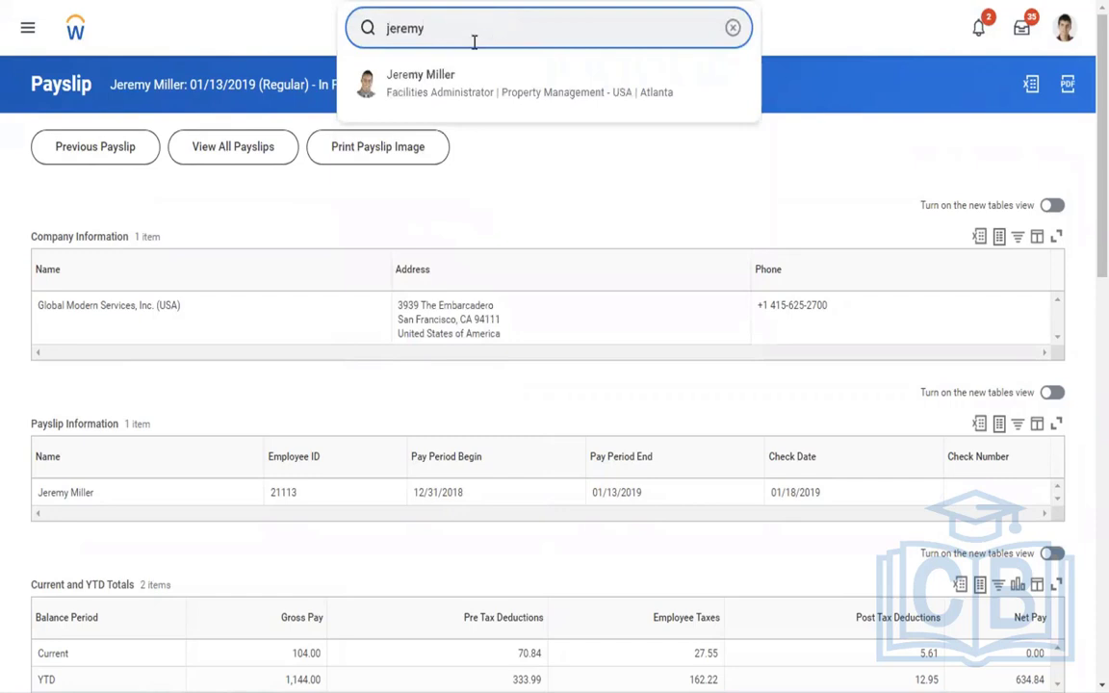
pyautogui.click(443, 77)
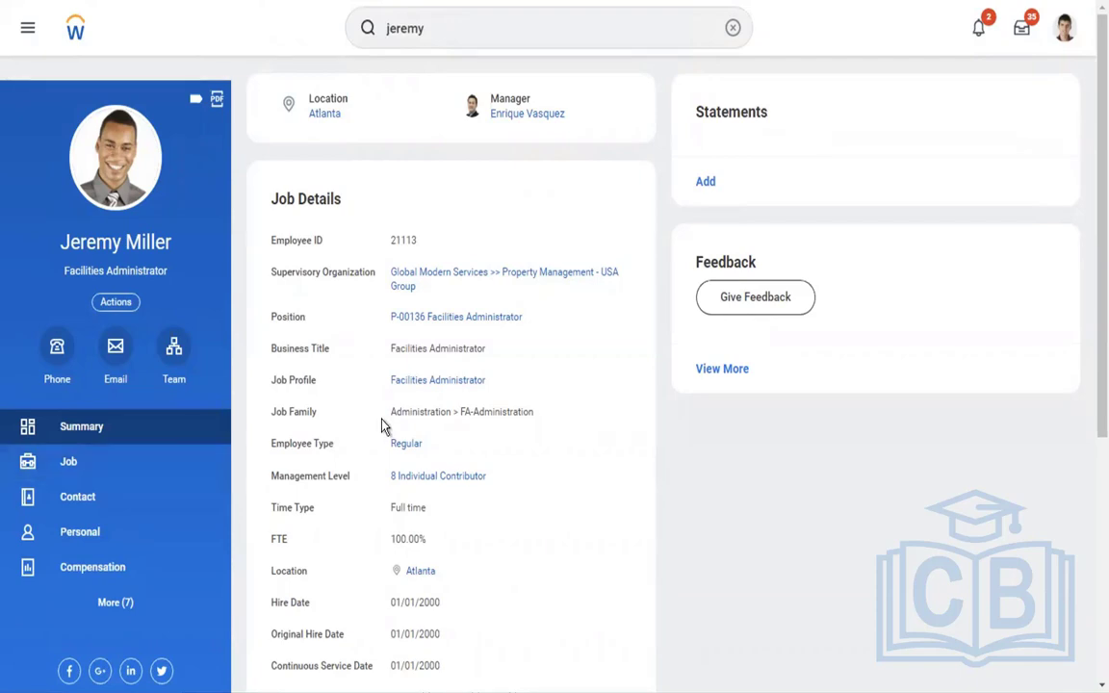
# Switch to the Word document with the UNION FEES DEDUCTION table and check the Atlanta row's deduction criteria
pyautogui.hotkey('ctrl', 'Left')
pyautogui.hotkey('ctrl', 'Right')
pyautogui.hotkey('ctrl', 'Right')
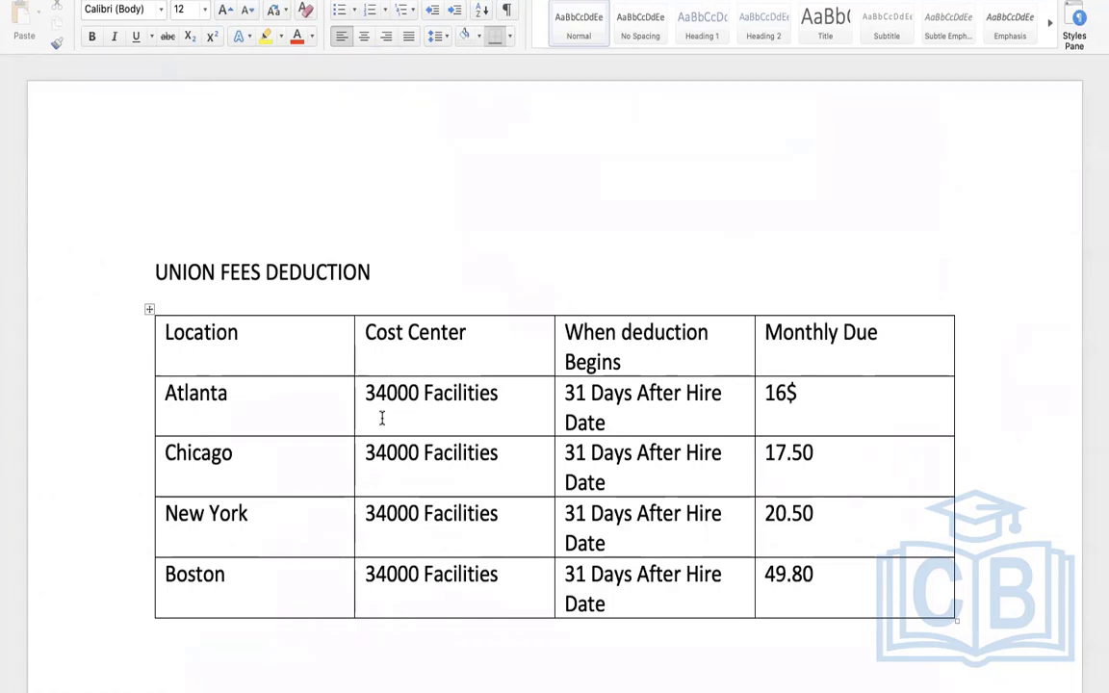
pyautogui.click(326, 403)
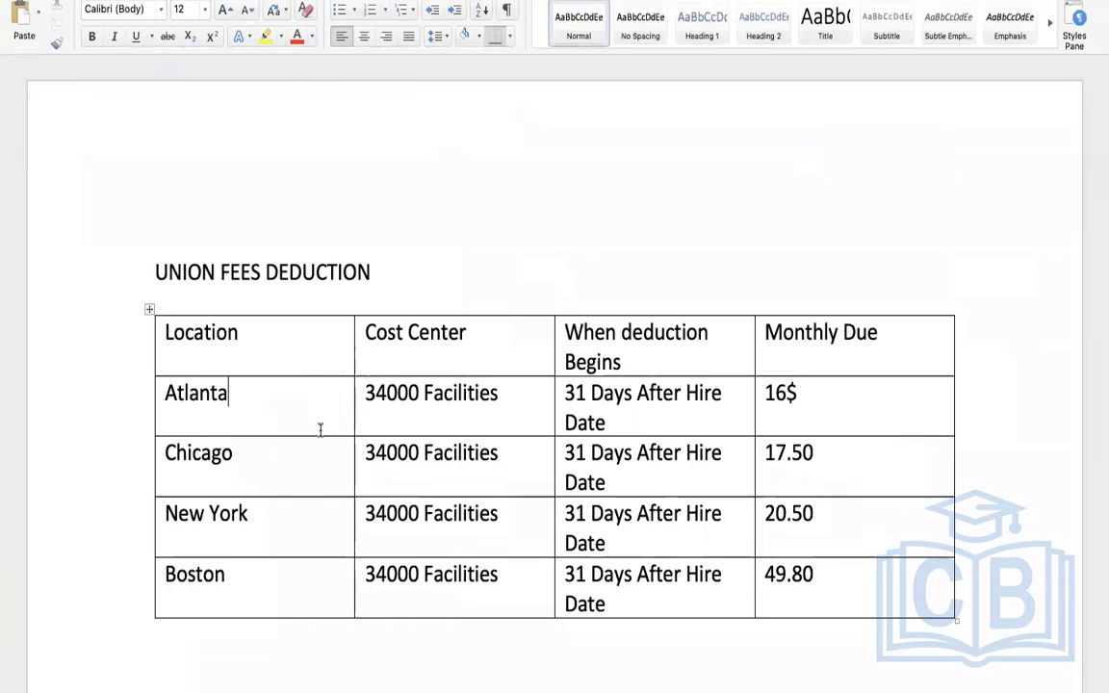
# Check the Chicago row in the union fees table, then switch back to Workday's 34000 Facilities cost center page
pyautogui.click(282, 465)
pyautogui.moveTo(235, 452); pyautogui.dragTo(162, 452)
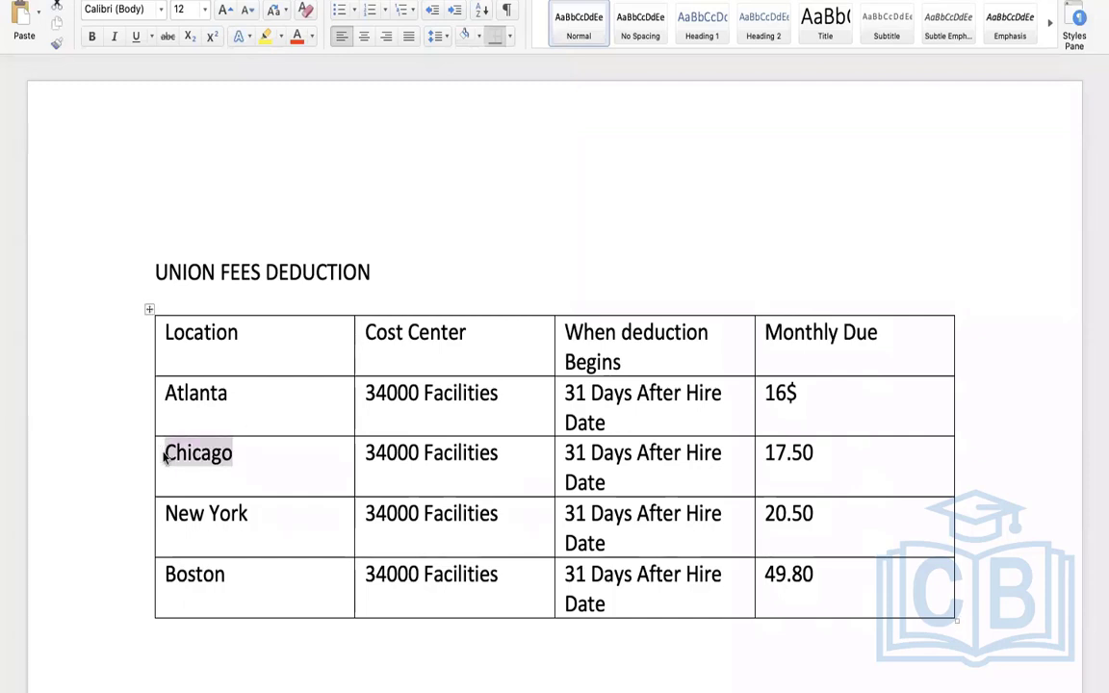
pyautogui.hotkey('ctrl', 'Left')
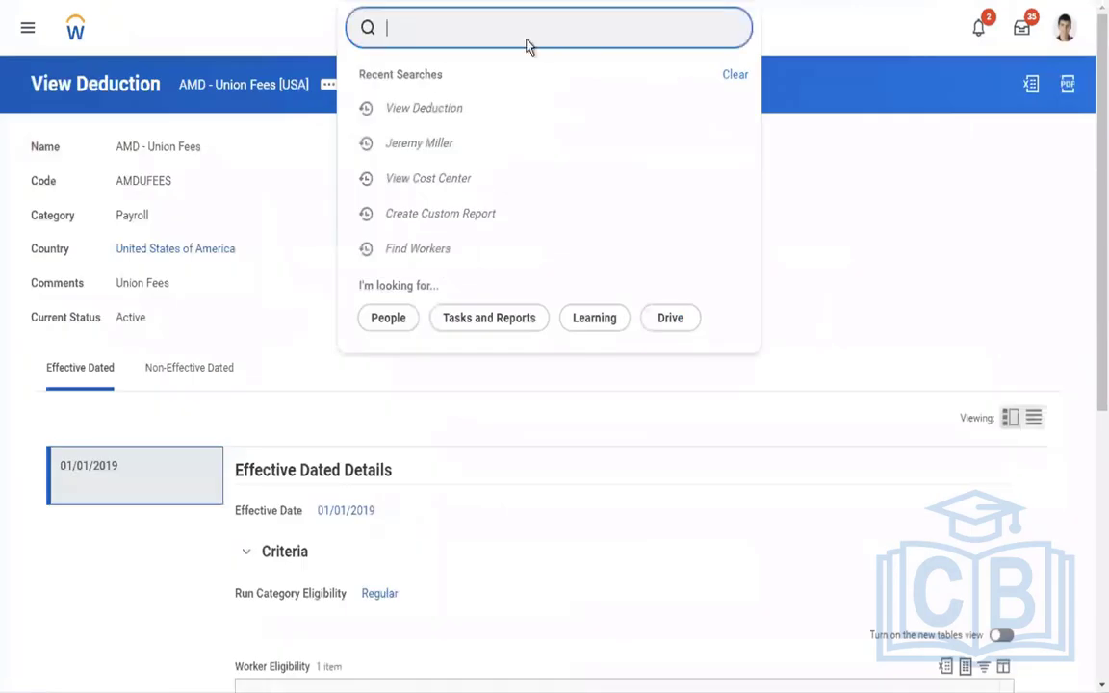
pyautogui.click(481, 5)
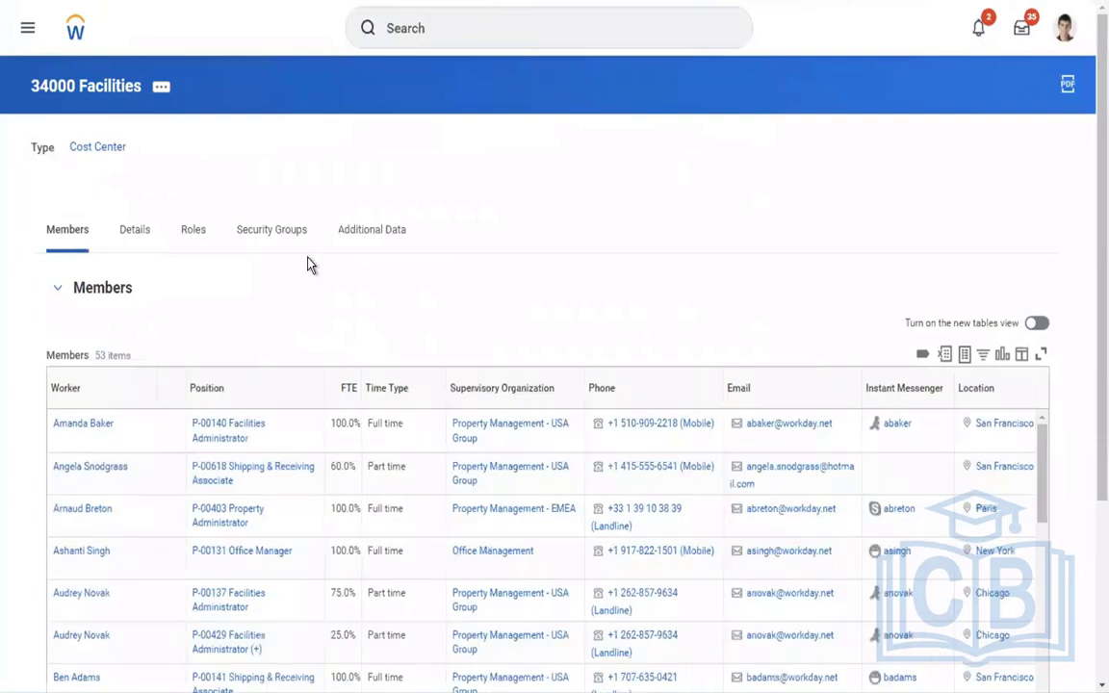
pyautogui.click(996, 394)
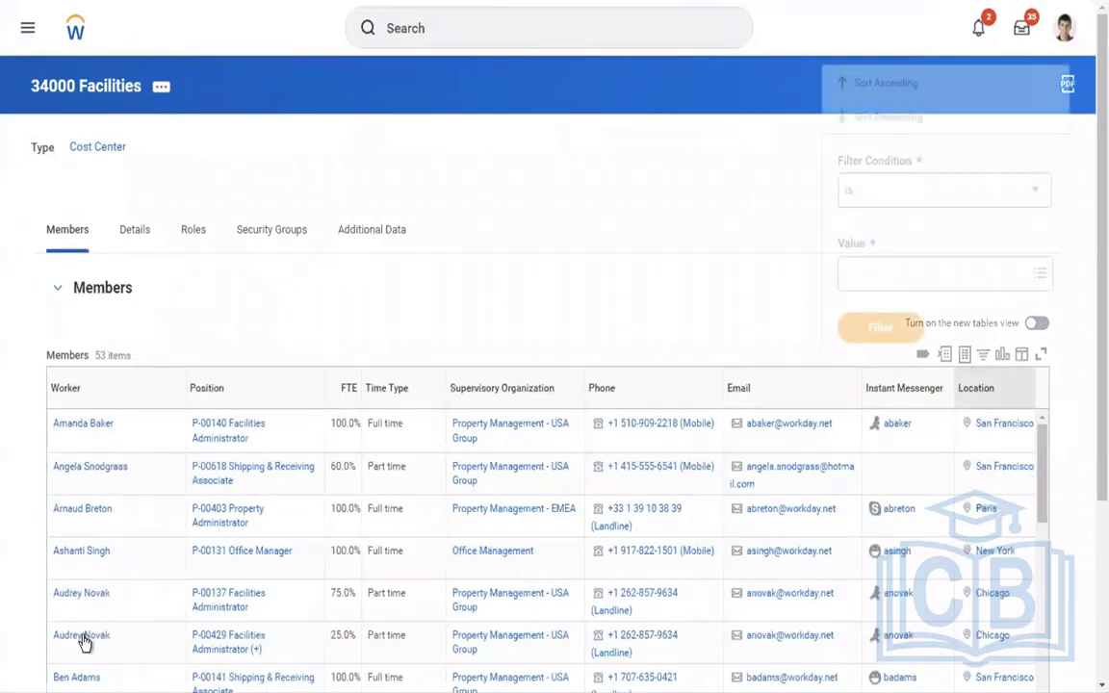
pyautogui.click(495, 262)
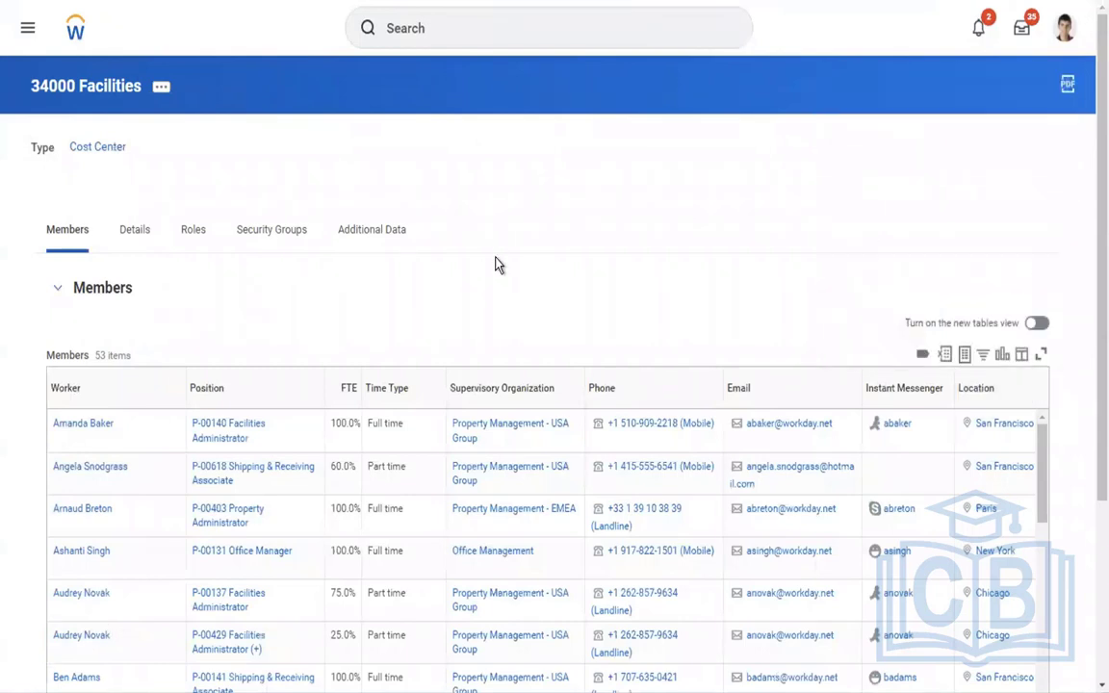
pyautogui.doubleClick(496, 258)
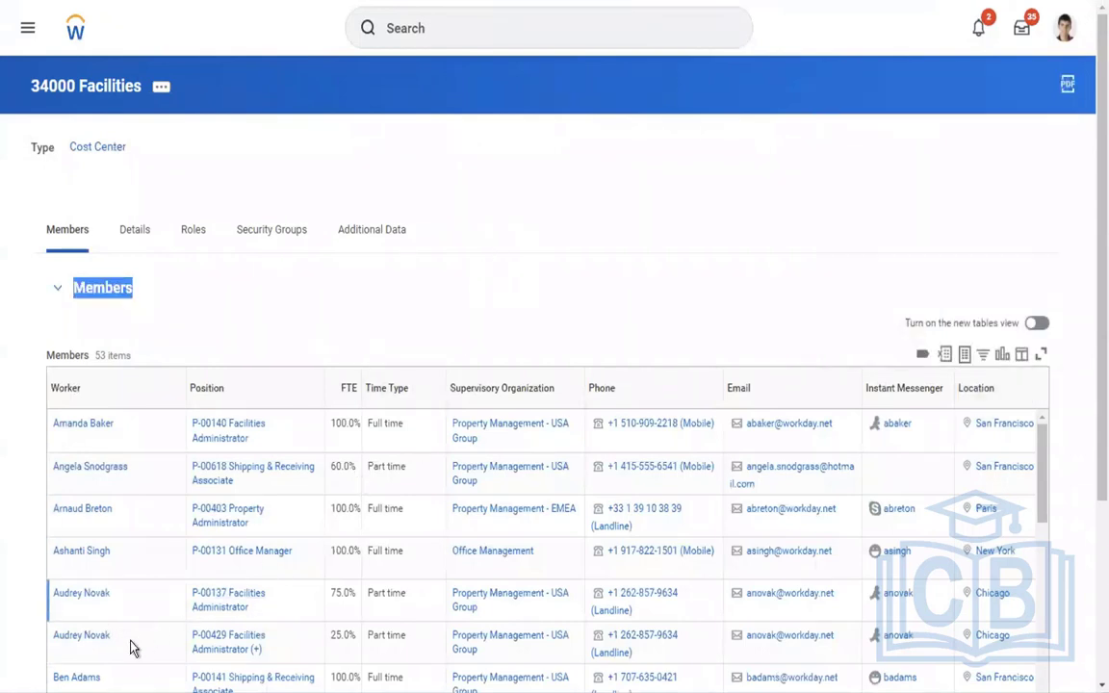
pyautogui.click(575, 275)
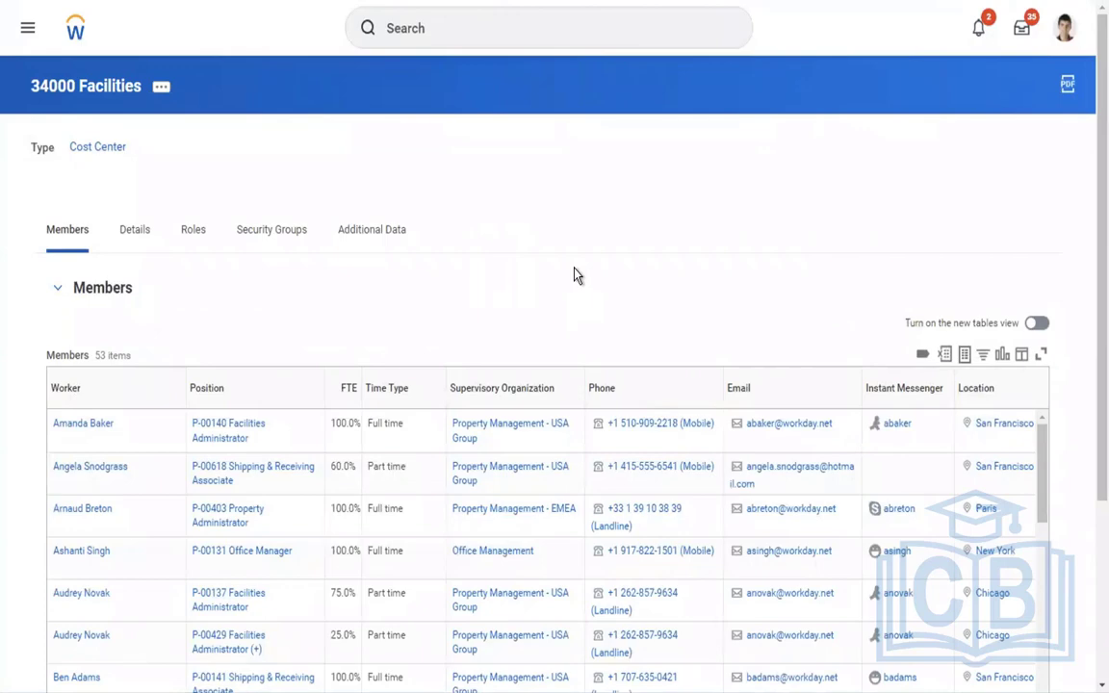
# Find the Chicago-based Director, Facilities Operations among the cost center members and open the worker's profile separately
pyautogui.scroll(-3, 575, 275)
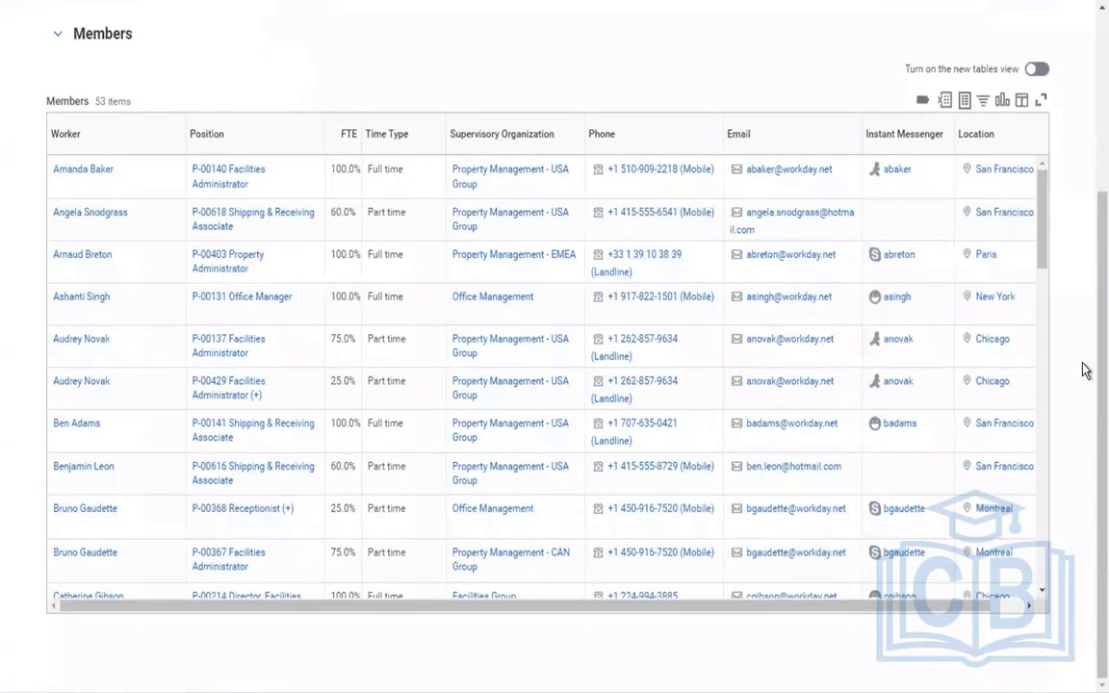
pyautogui.moveTo(1040, 242); pyautogui.dragTo(1040, 287)
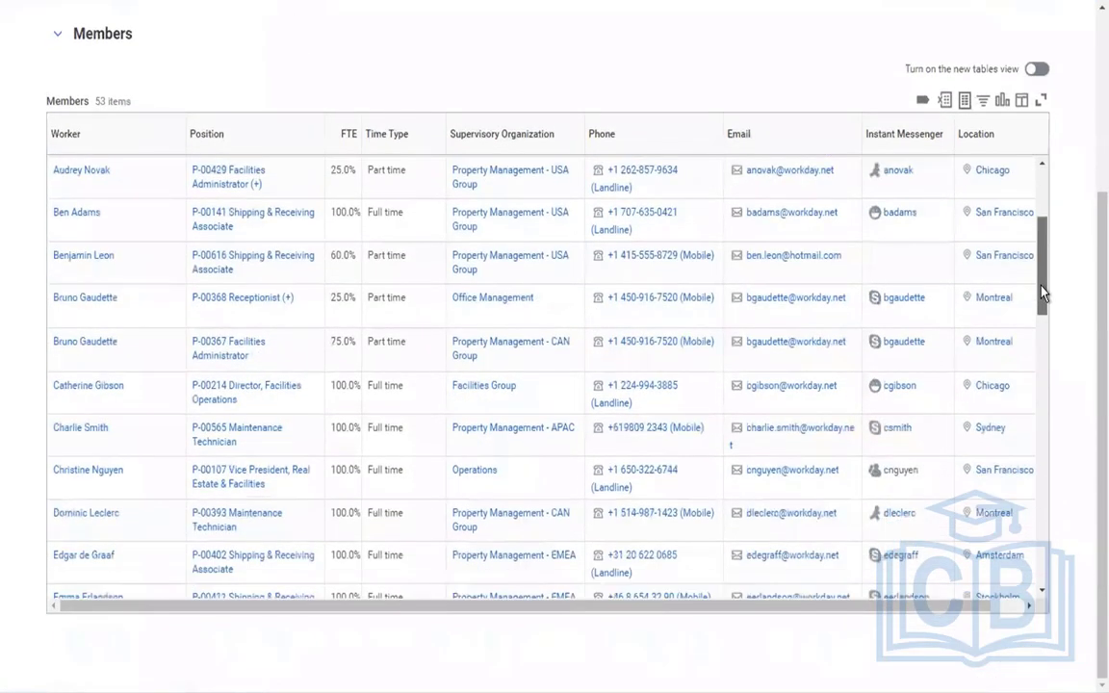
pyautogui.rightClick(93, 390)
pyautogui.click(117, 398)
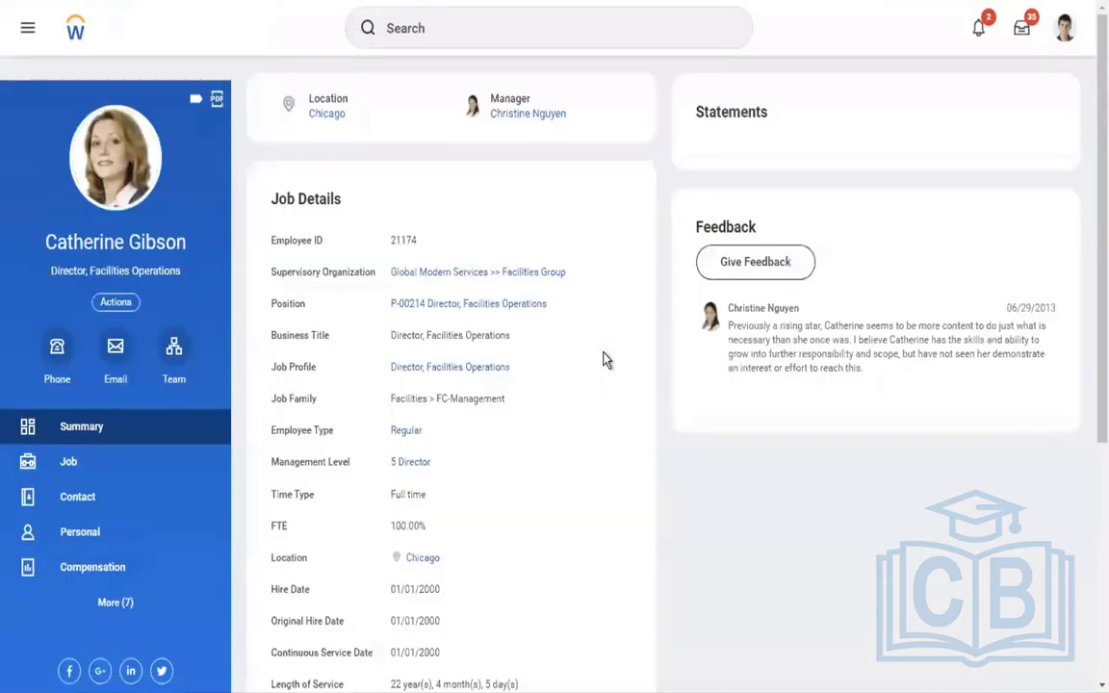
# Open the pay results in the Director, Facilities Operations worker's profile
pyautogui.click(115, 603)
pyautogui.click(99, 641)
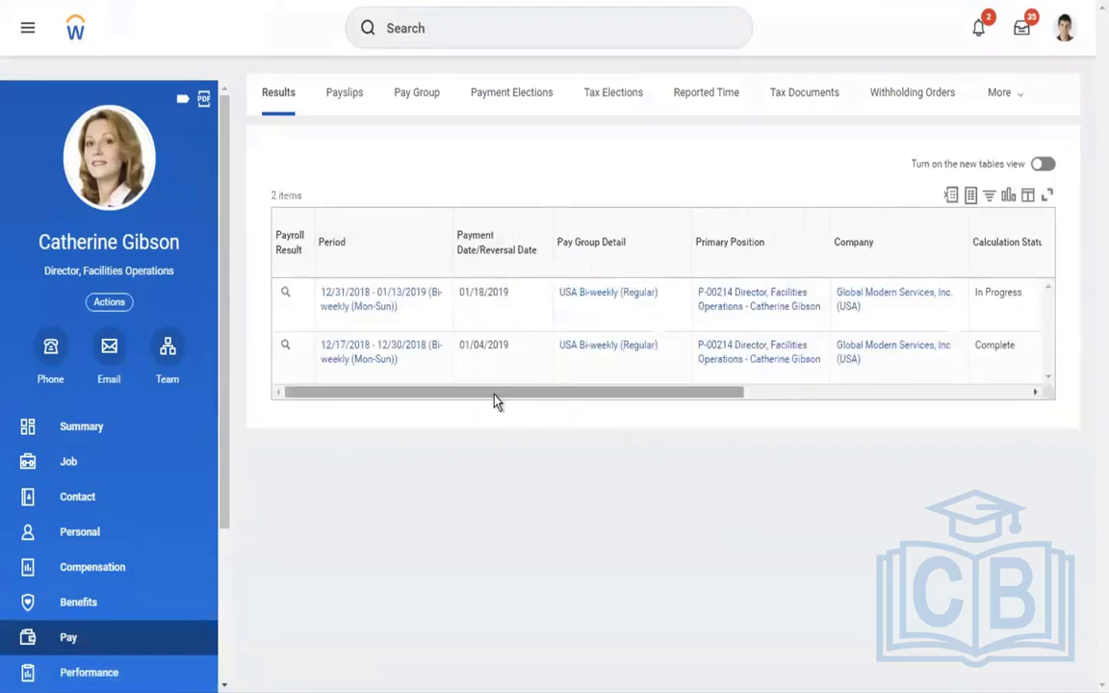
pyautogui.moveTo(495, 393); pyautogui.dragTo(275, 401)
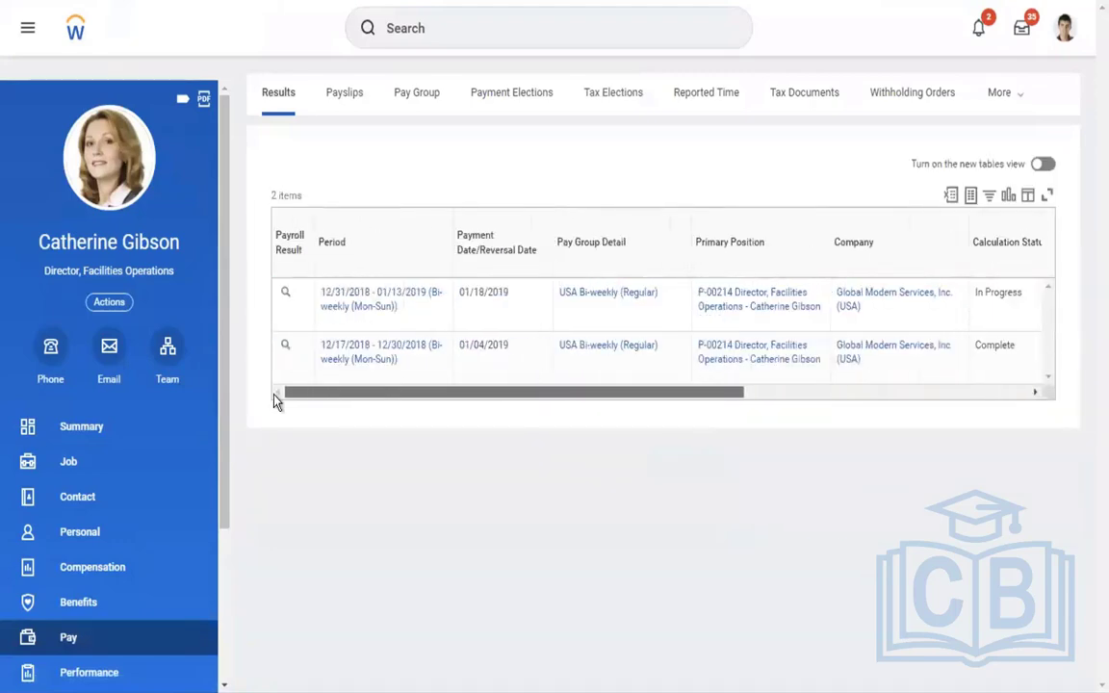
pyautogui.click(408, 308)
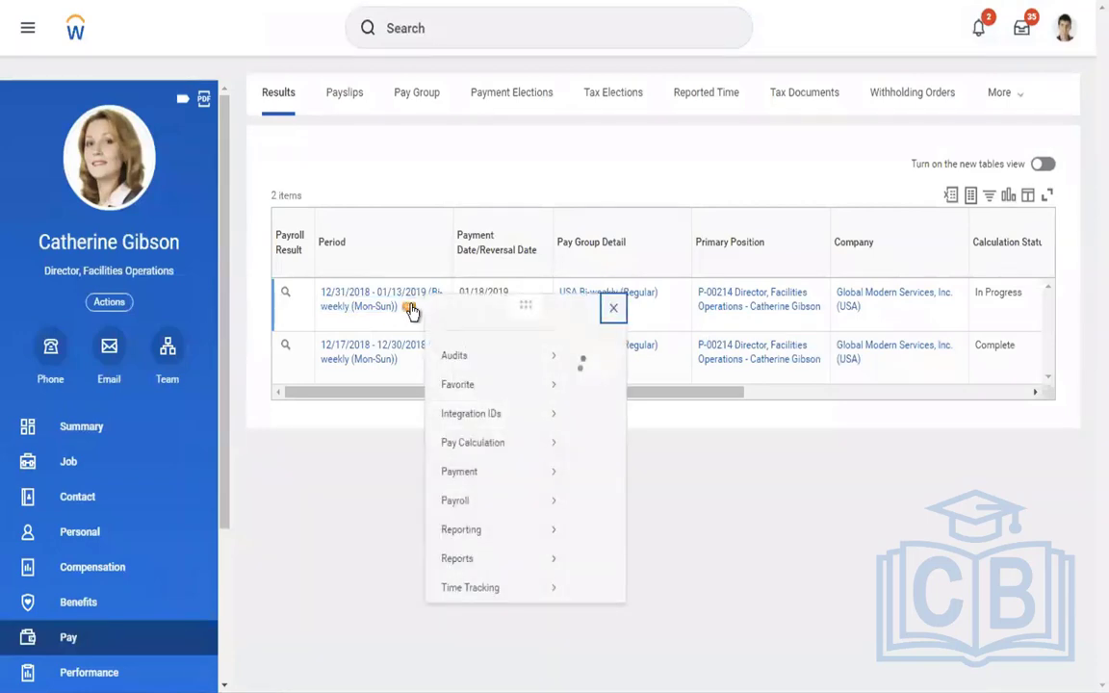
pyautogui.moveTo(491, 463)
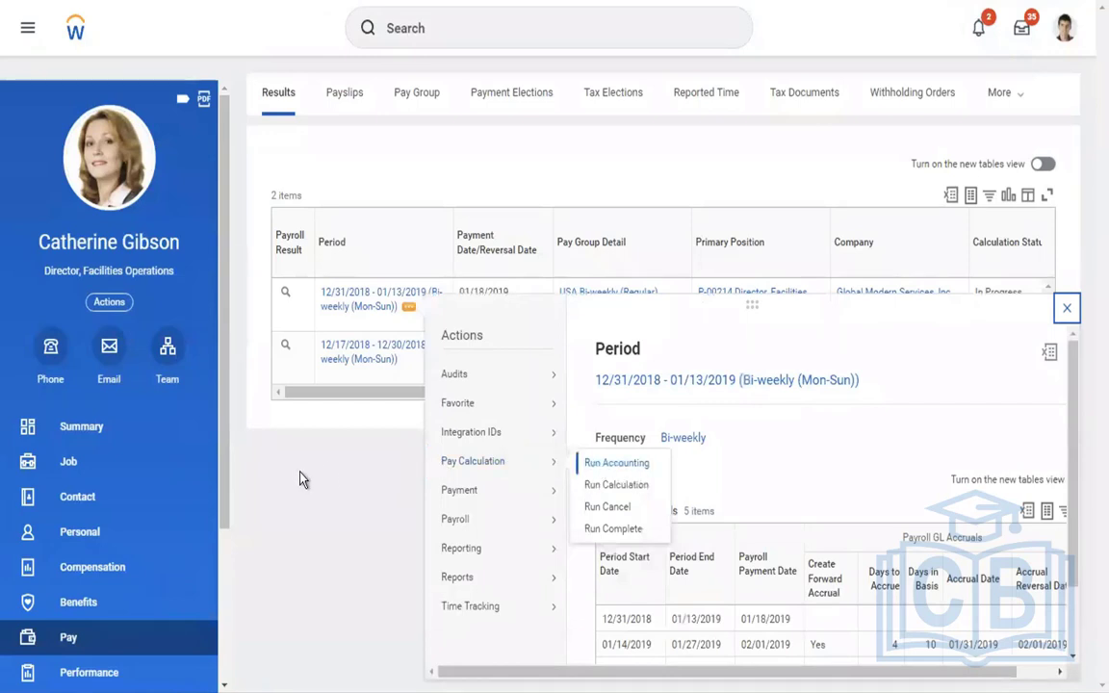
pyautogui.moveTo(486, 532)
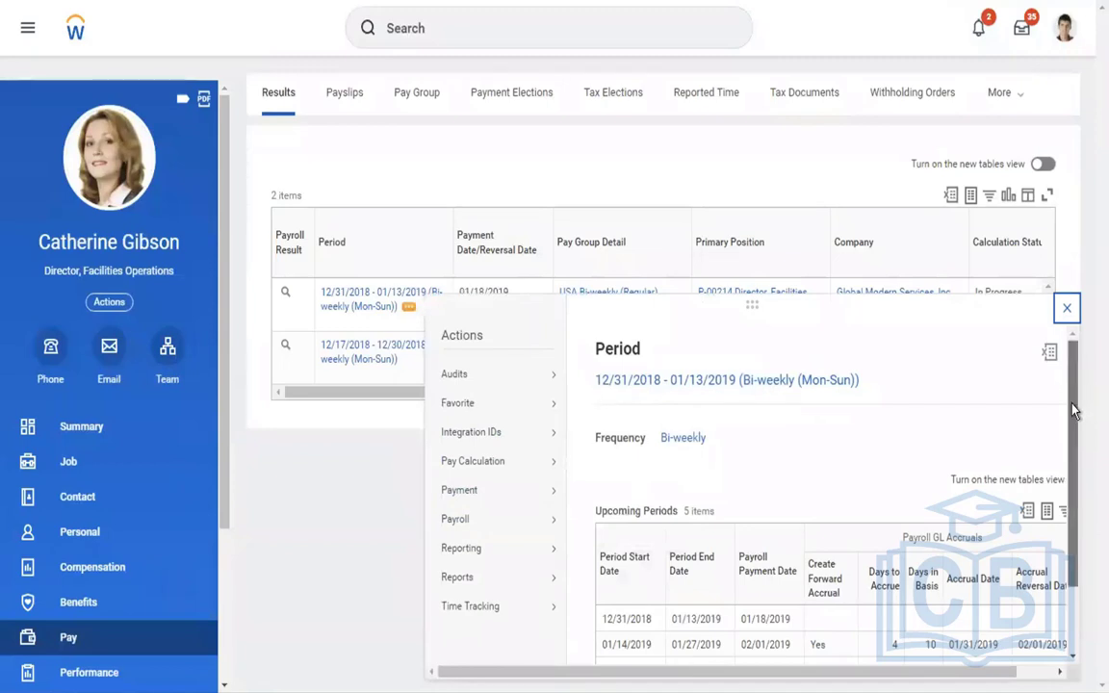
pyautogui.scroll(-1, 1074, 390)
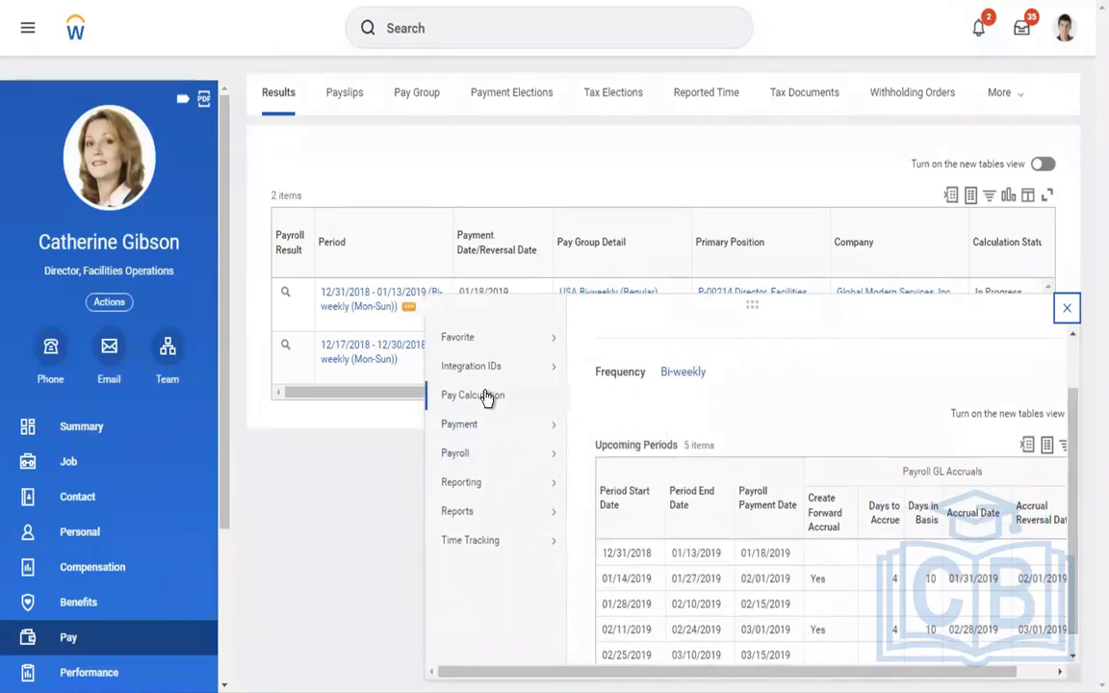
pyautogui.moveTo(487, 398)
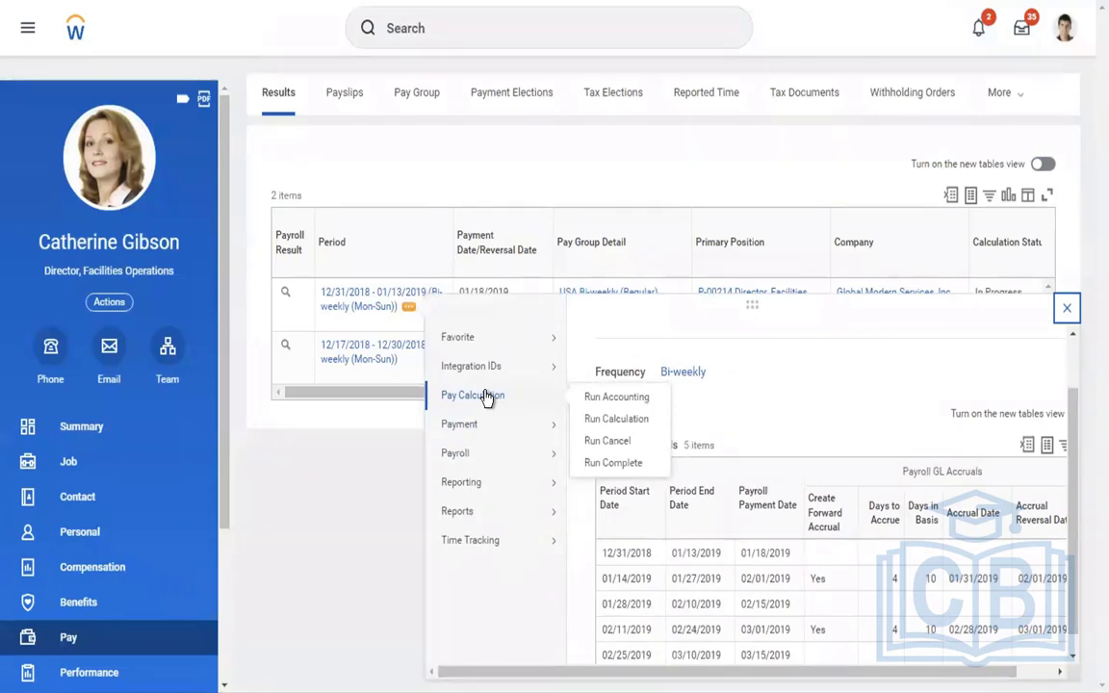
pyautogui.click(355, 409)
pyautogui.moveTo(355, 409); pyautogui.dragTo(348, 386)
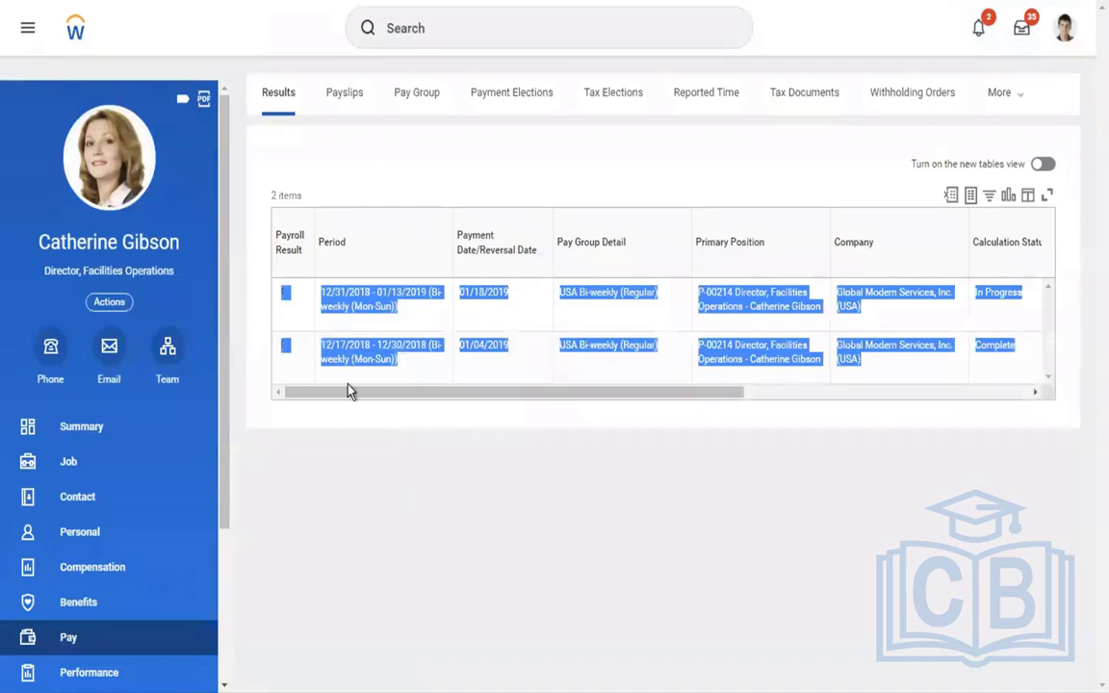
# View the payslip of the worker's payroll result for the 12/31/2018 - 01/13/2019 period
pyautogui.moveTo(292, 292)
pyautogui.click(294, 293)
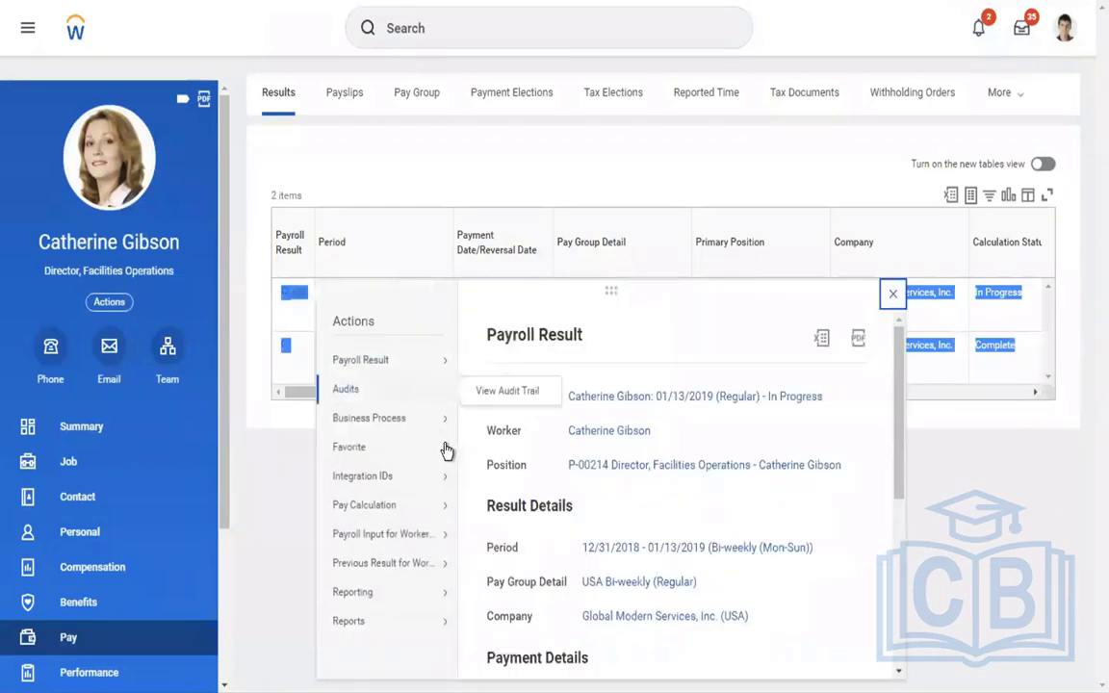
pyautogui.moveTo(401, 355)
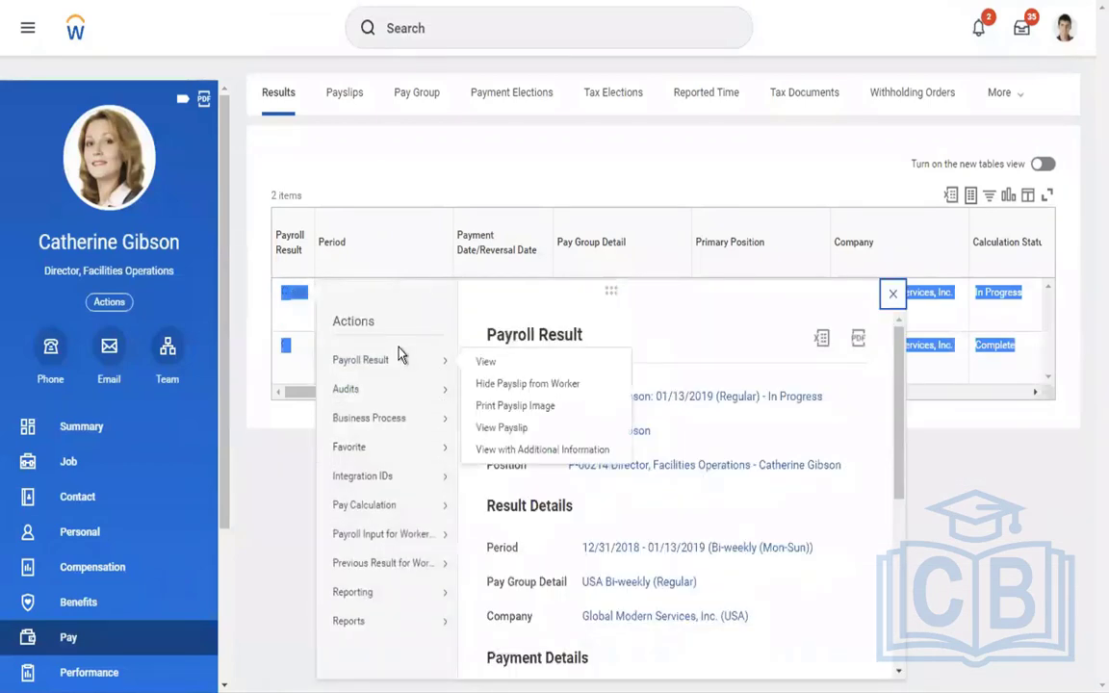
pyautogui.click(482, 427)
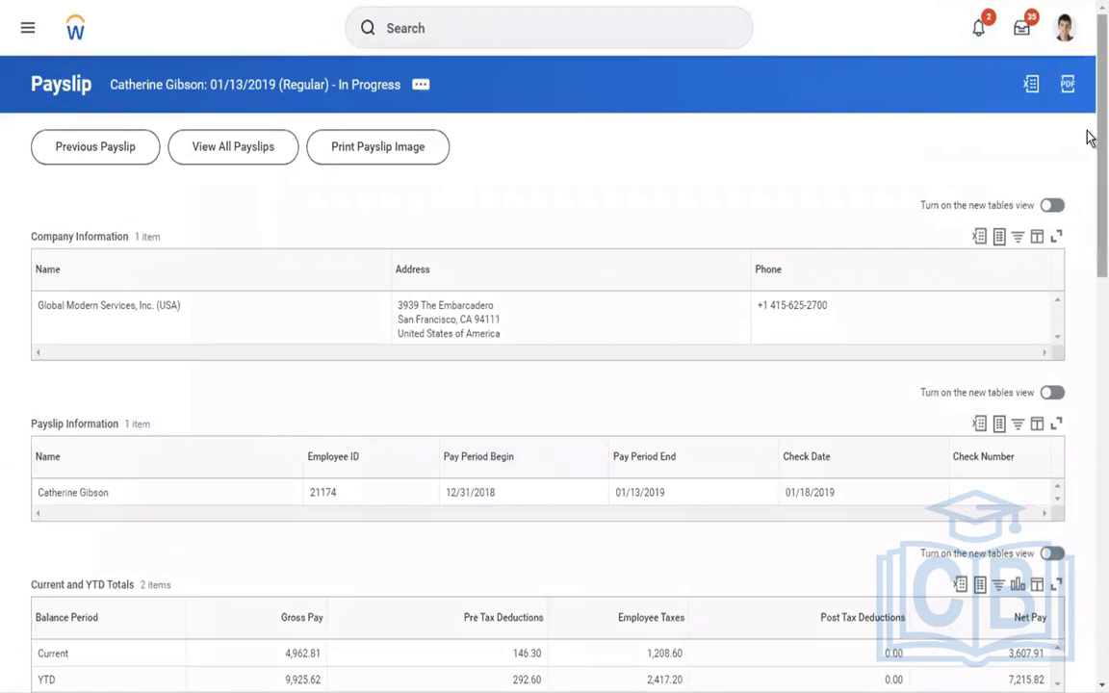
# Examine the payslip's current and YTD totals, earnings, employee taxes and deductions for a union fees entry
pyautogui.scroll(-1, 1088, 159)
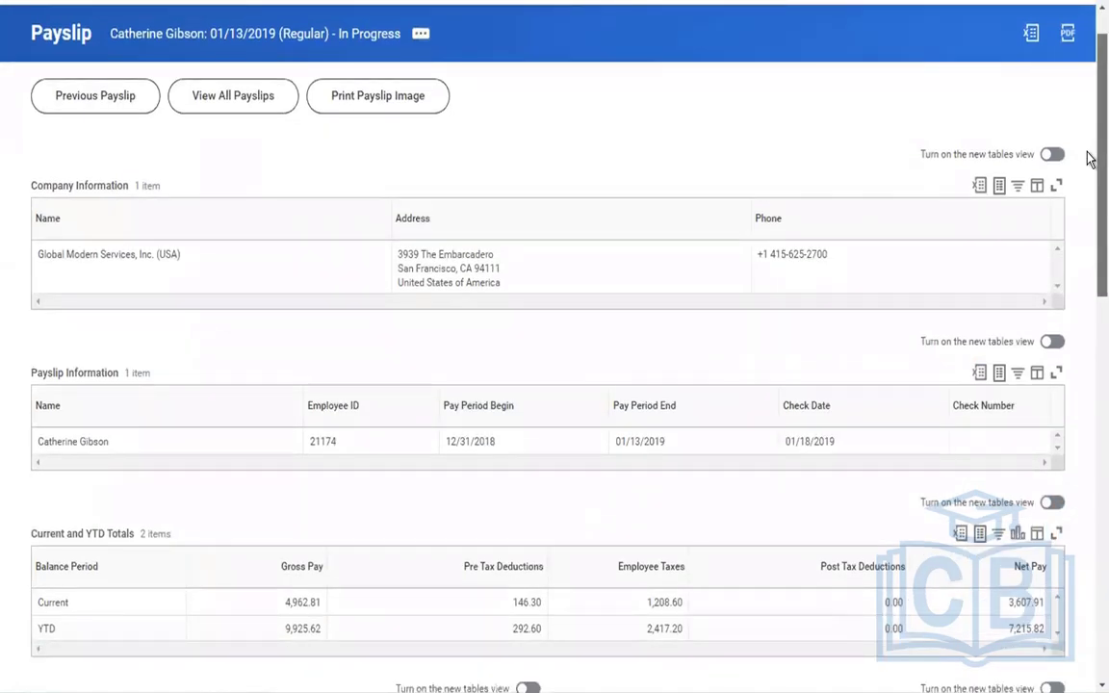
pyautogui.scroll(-7, 1089, 159)
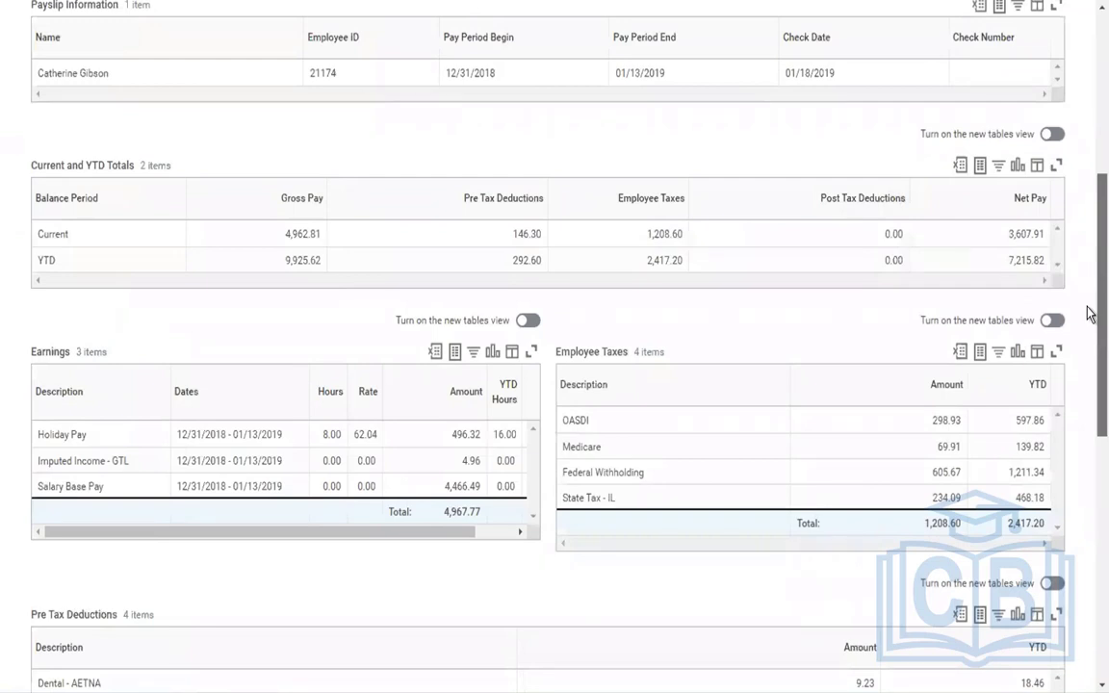
pyautogui.scroll(-4, 1089, 347)
pyautogui.moveTo(1087, 367); pyautogui.dragTo(1089, 161)
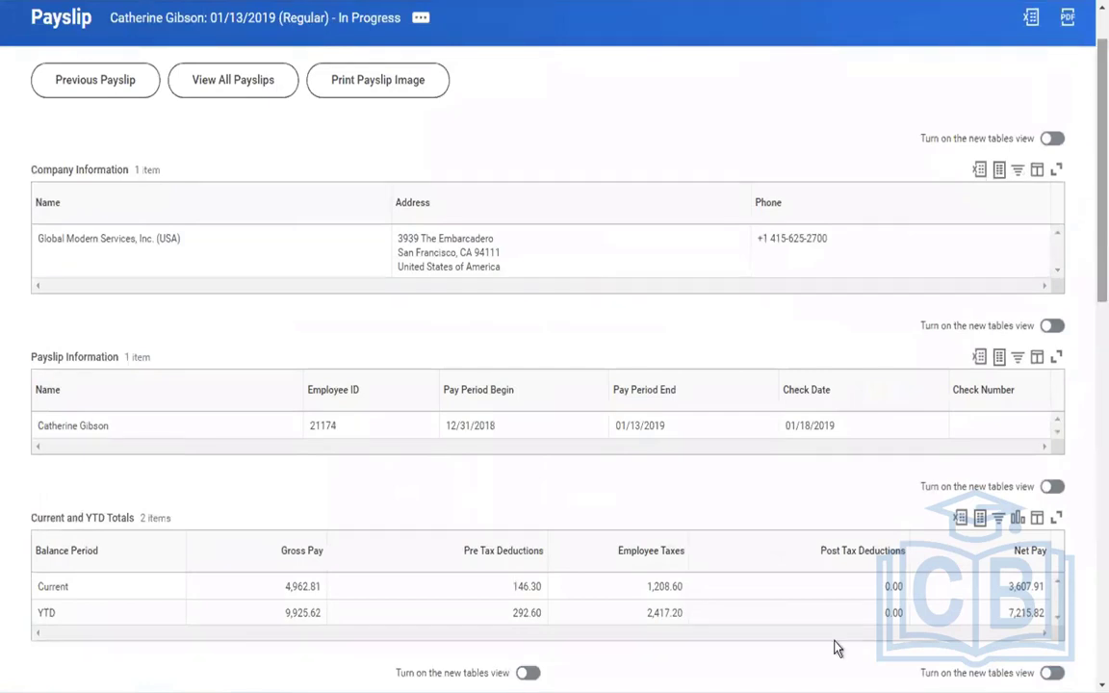
pyautogui.click(616, 597)
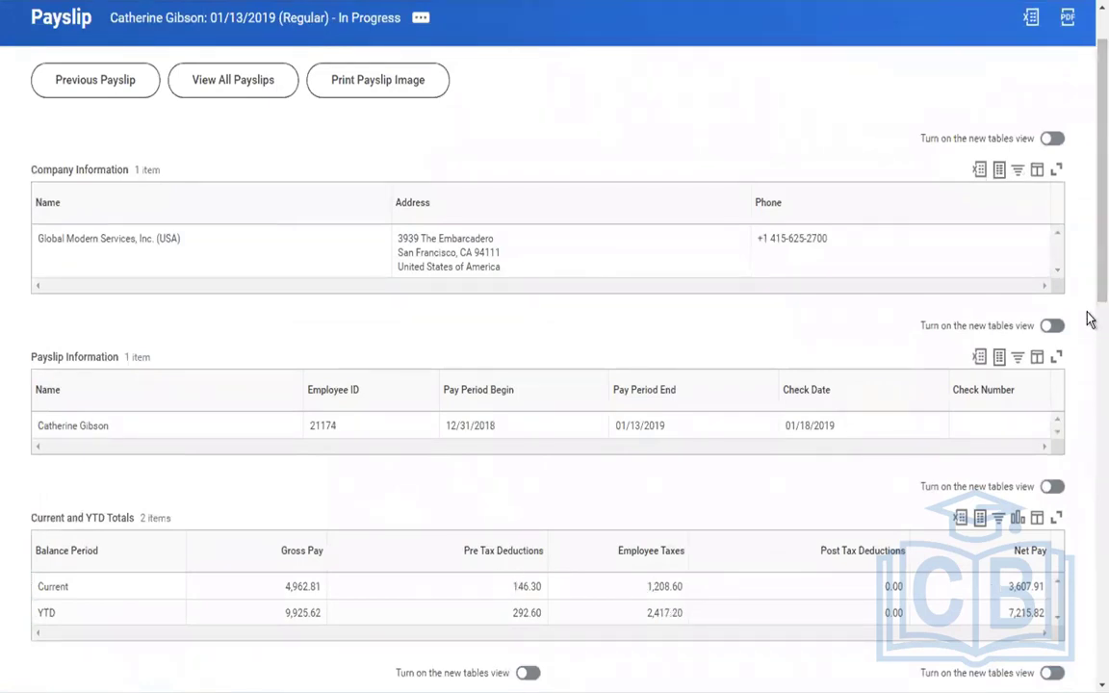
pyautogui.scroll(1, 1087, 228)
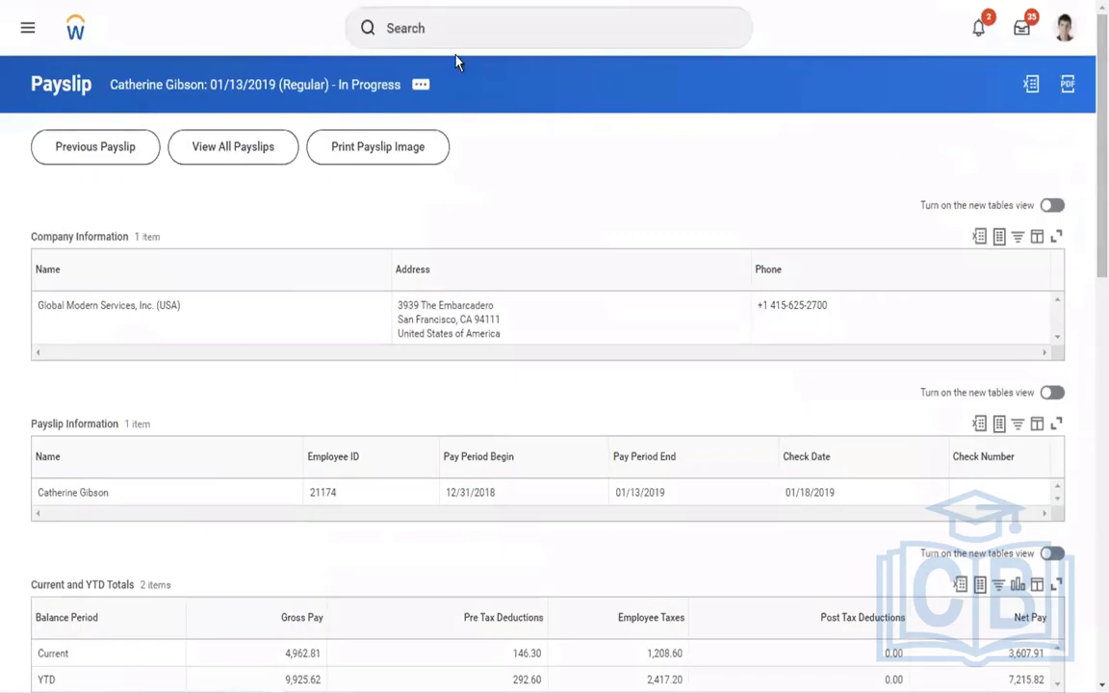
# Search for the payslip's worker by first name and open the worker's profile summary
pyautogui.click(453, 29)
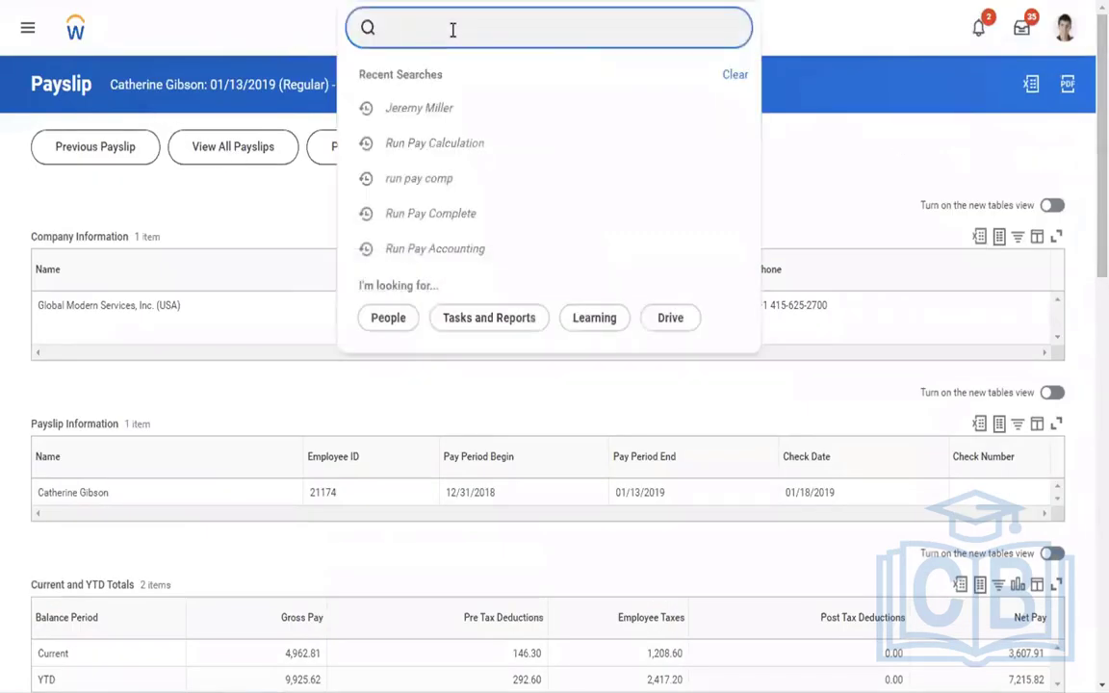
pyautogui.write('cather')
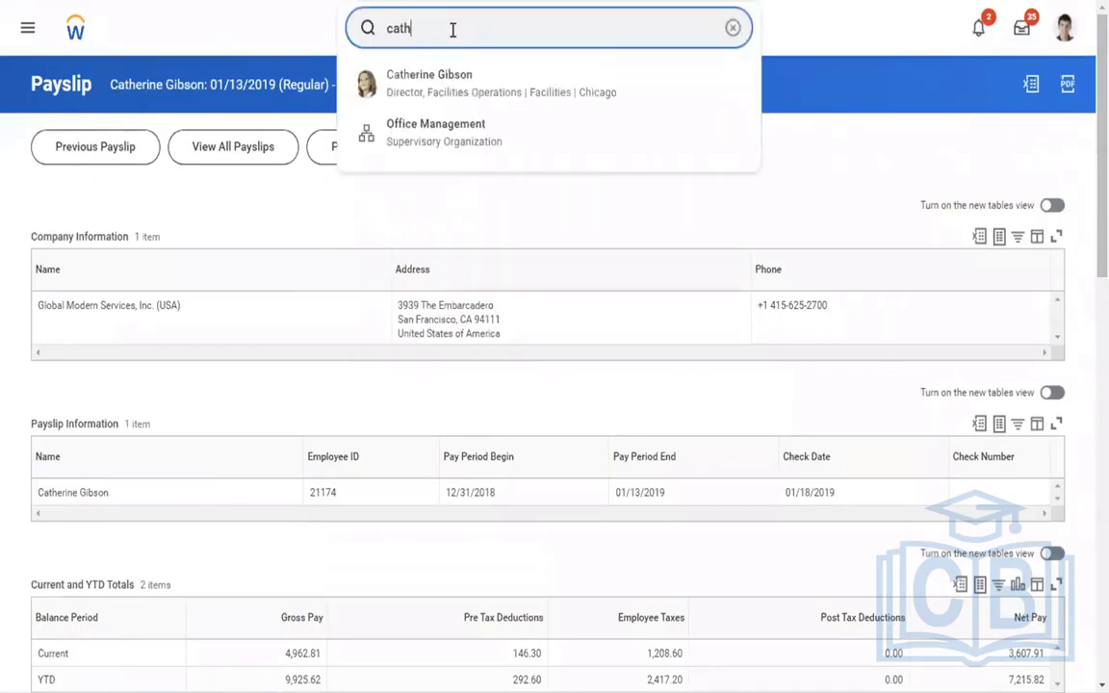
pyautogui.write('ine')
pyautogui.click(428, 86)
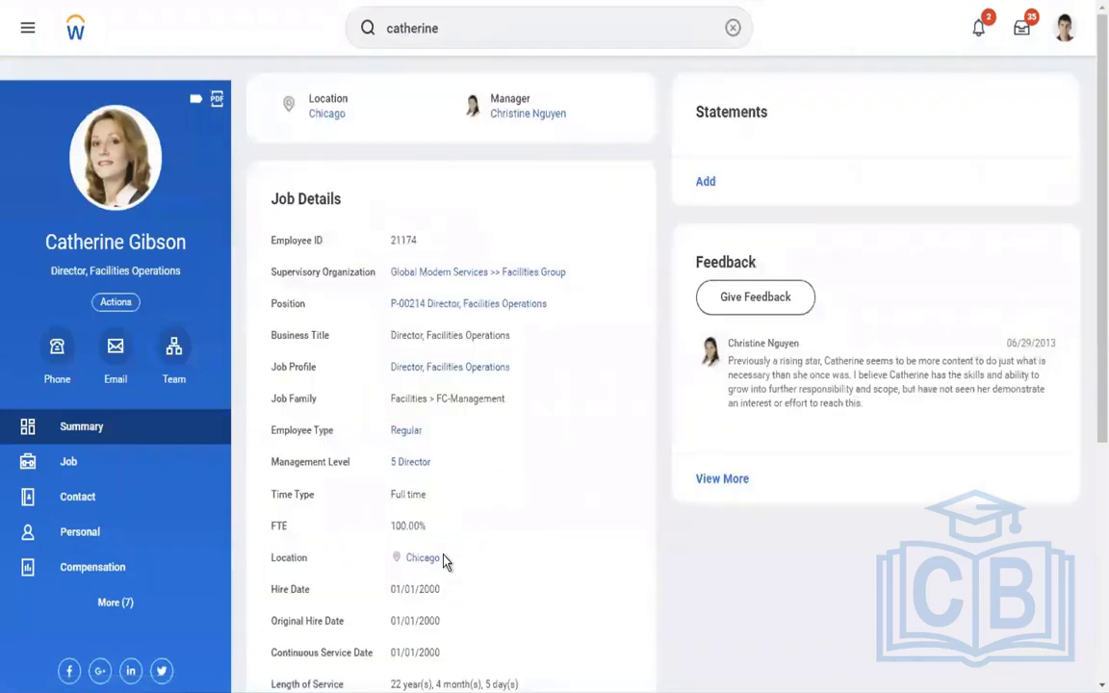
# Preview the Chicago location's details from the job details and return to the AMD - Union Fees [USA] deduction
pyautogui.moveTo(449, 561)
pyautogui.click(450, 561)
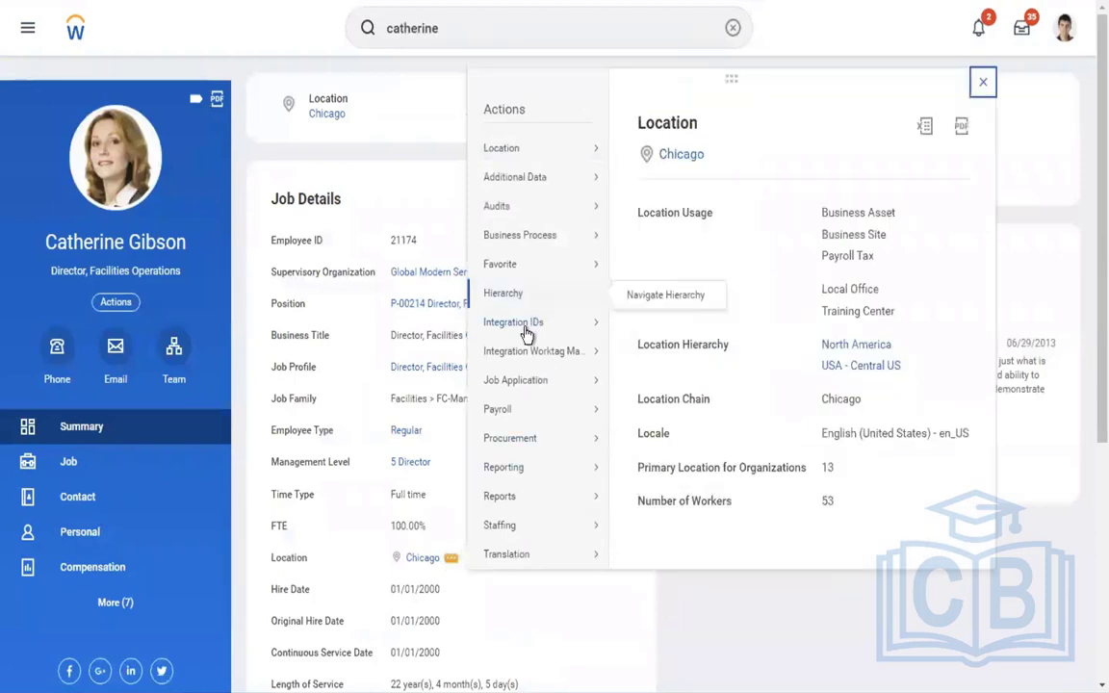
pyautogui.moveTo(529, 330)
pyautogui.click(635, 330)
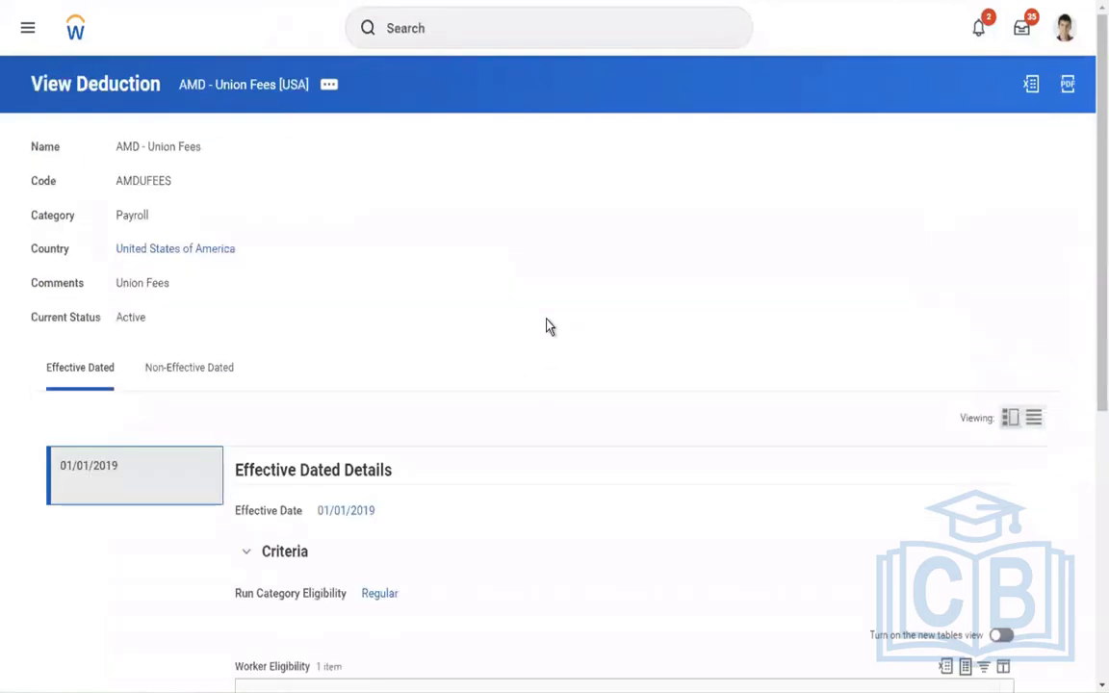
# Open the deduction's worker eligibility calculation AMD = Locations = AT, CHI,NY,BT & Cost Center and inspect its AMD LOC = Chicago condition
pyautogui.scroll(-5, 545, 325)
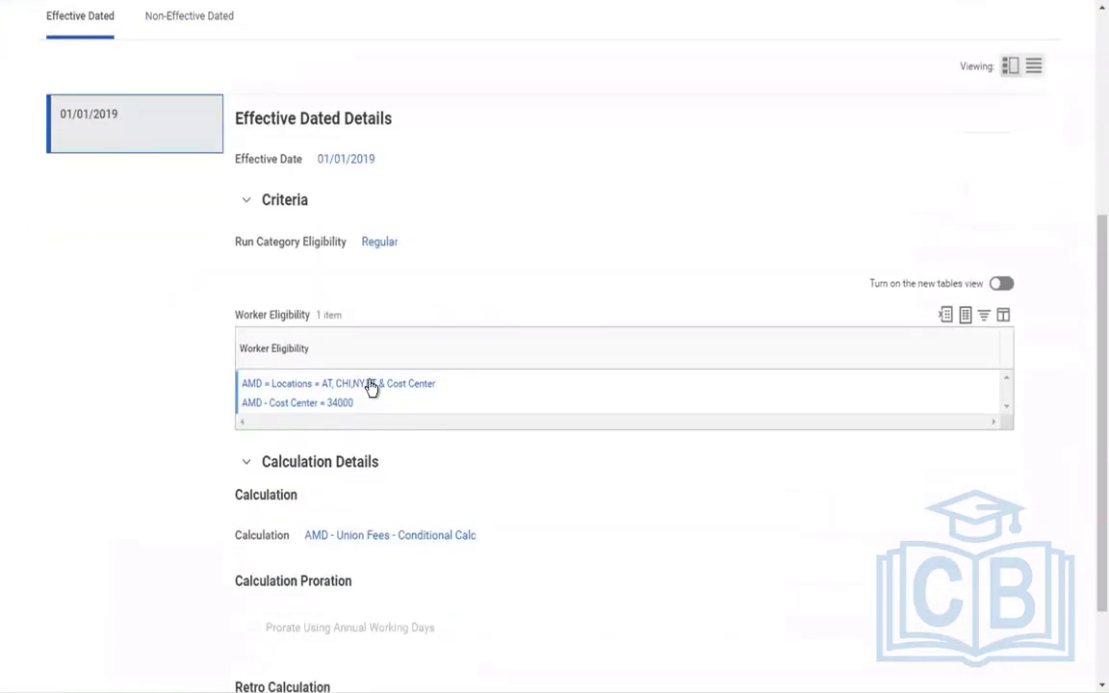
pyautogui.rightClick(371, 385)
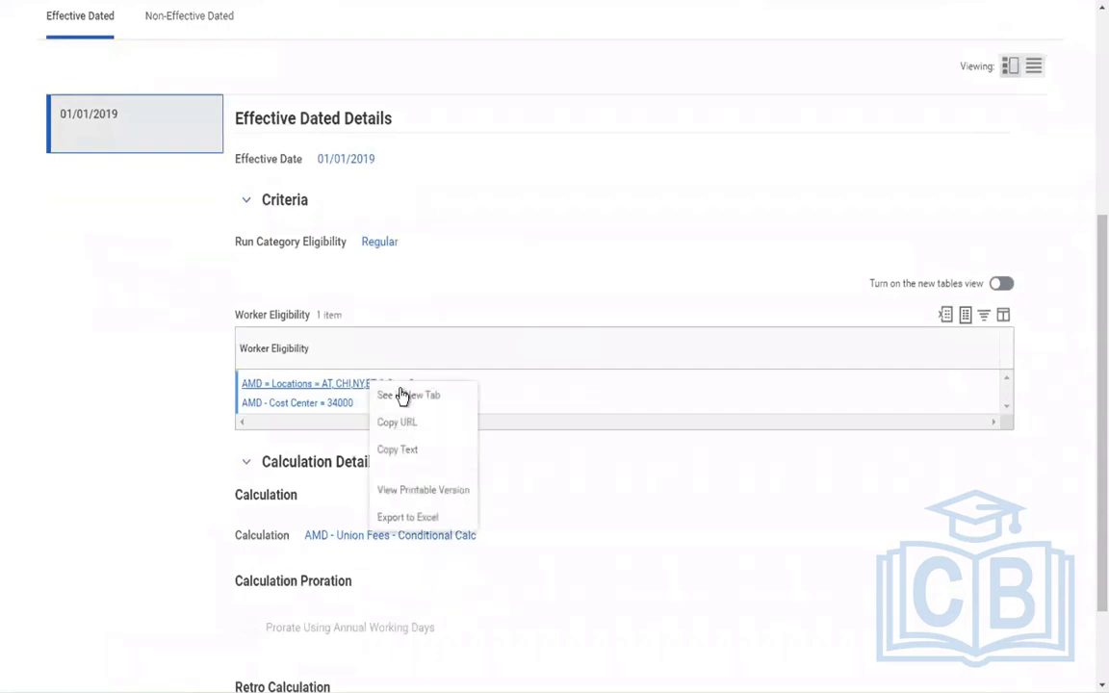
pyautogui.click(402, 395)
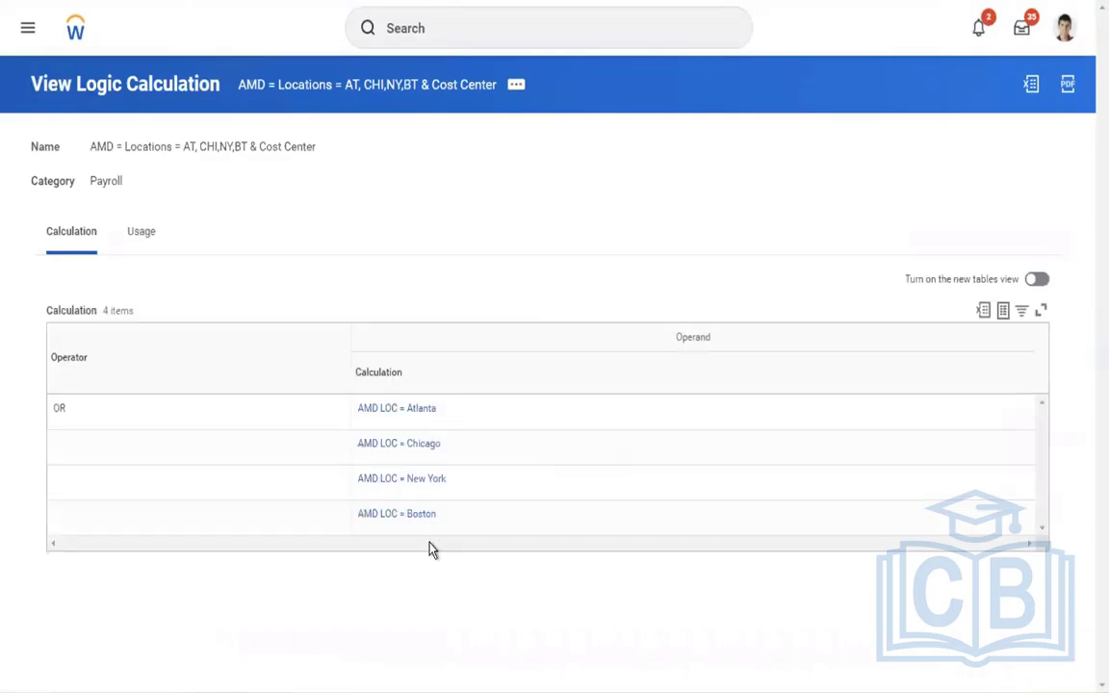
pyautogui.click(389, 445)
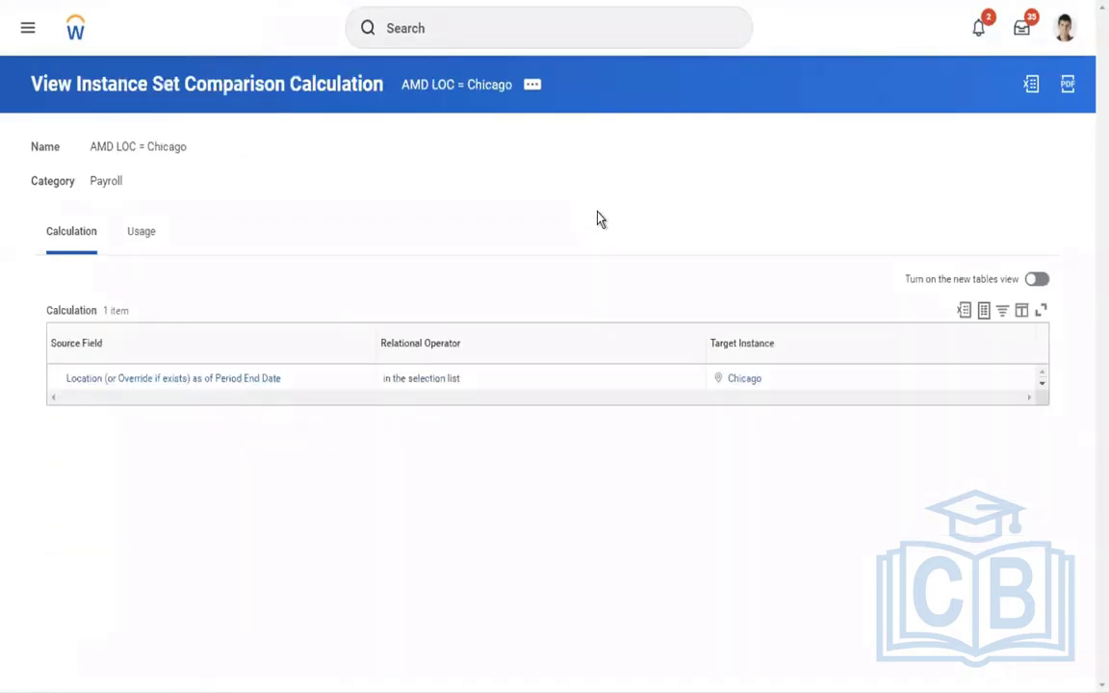
# View the integration IDs of the Chicago target instance and return to the AMD LOC = Chicago calculation
pyautogui.moveTo(903, 384)
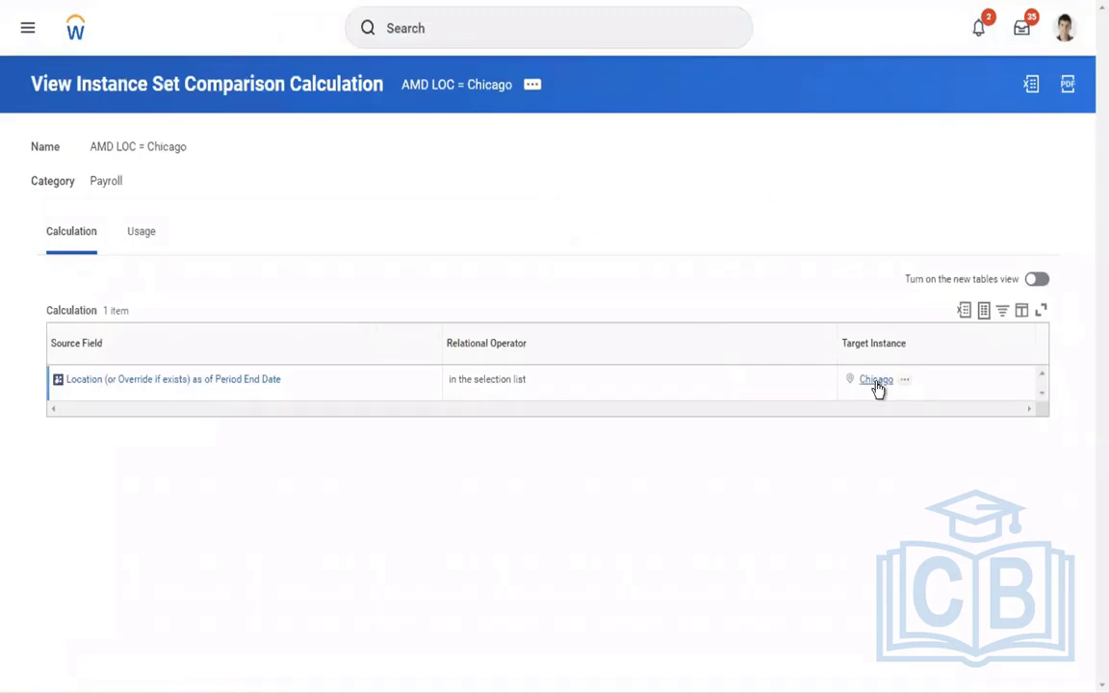
pyautogui.click(901, 381)
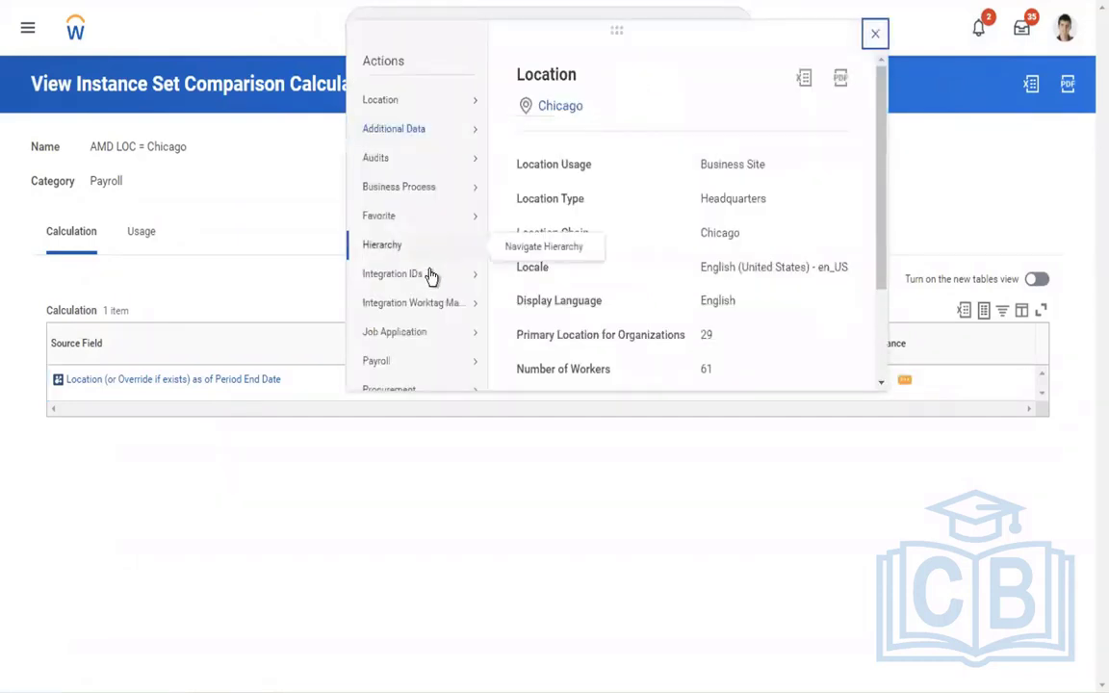
pyautogui.moveTo(430, 275)
pyautogui.click(517, 278)
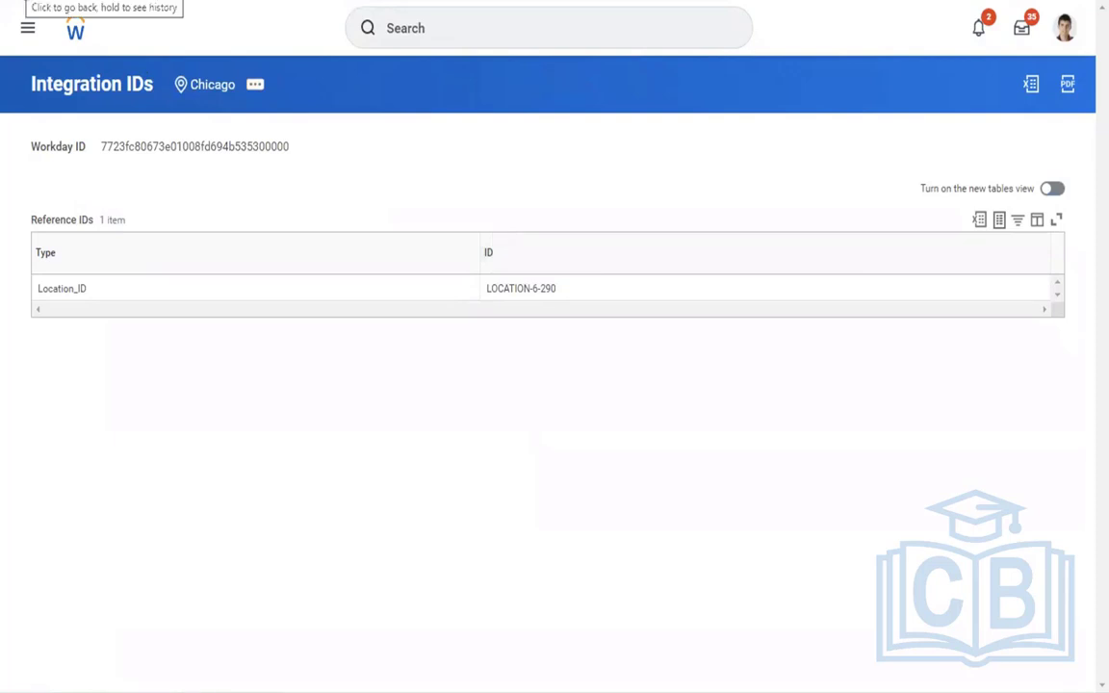
pyautogui.click(23, 1)
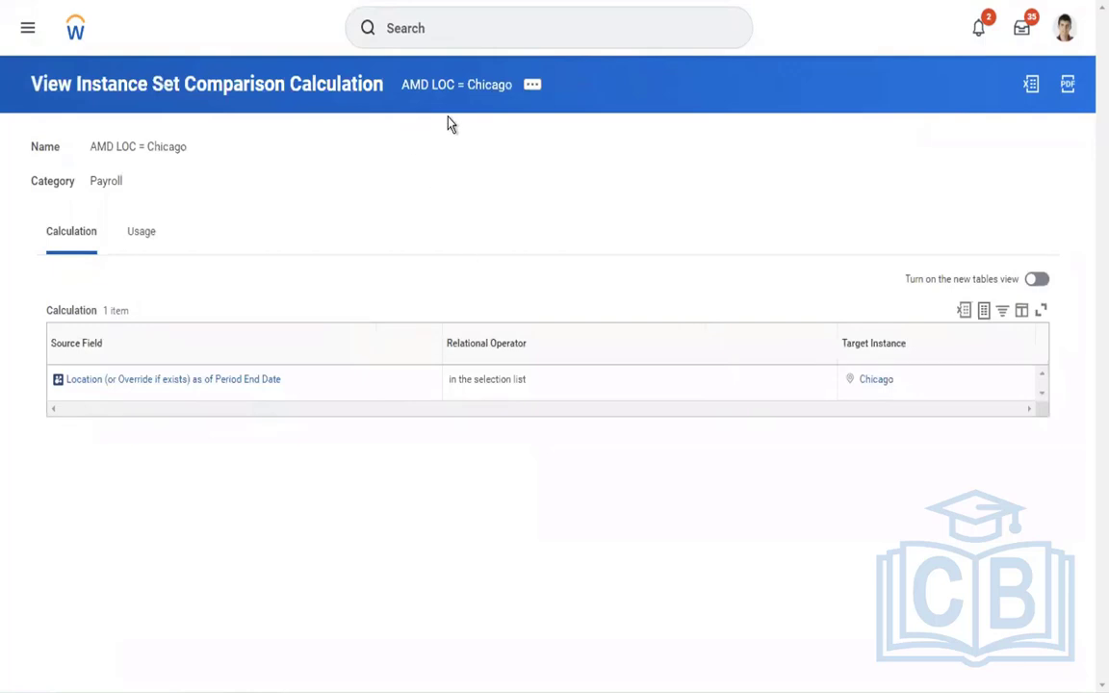
# Edit the AMD LOC = Chicago calculation, replacing its target instance with the second location named Chicago, and save it
pyautogui.click(531, 89)
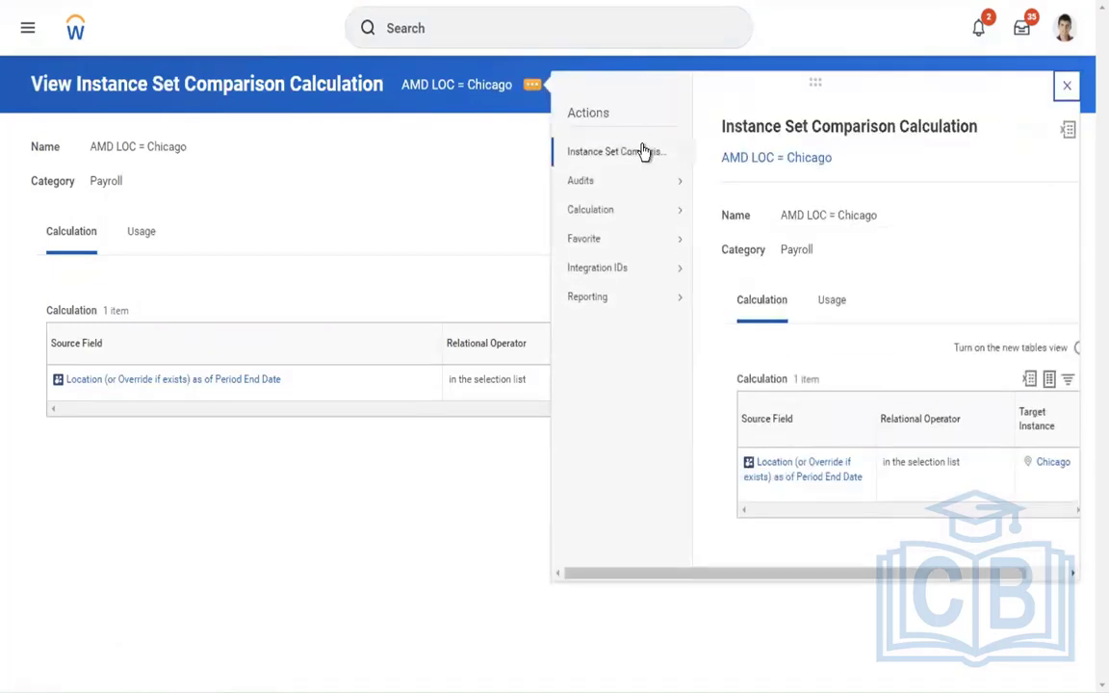
pyautogui.moveTo(658, 151)
pyautogui.click(710, 156)
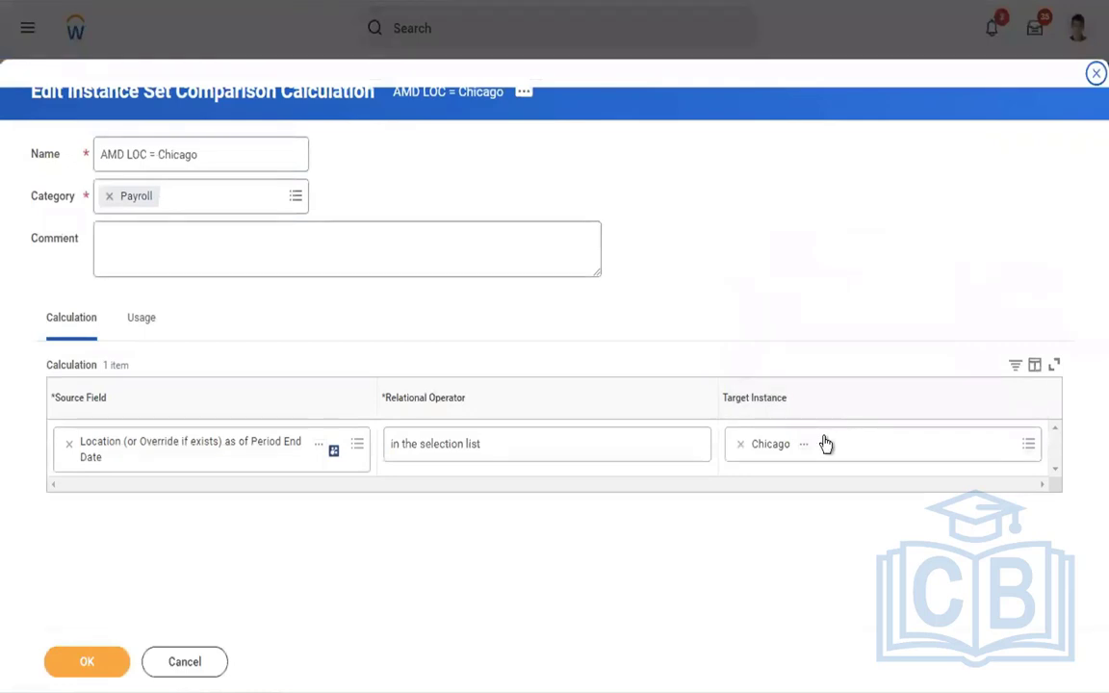
pyautogui.click(770, 445)
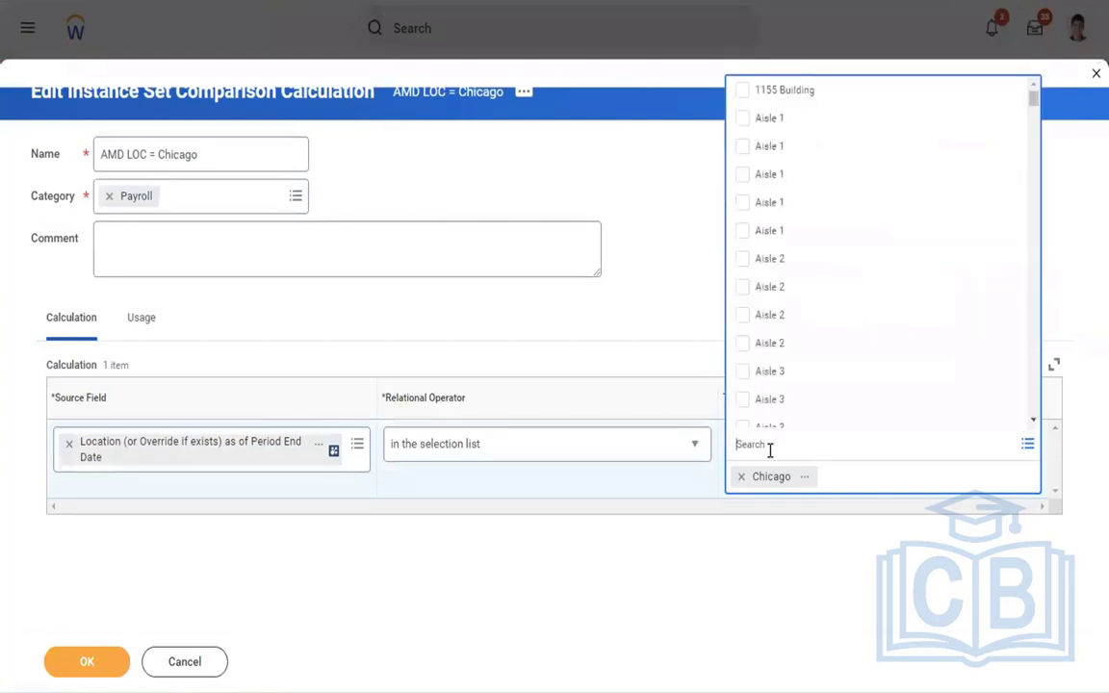
pyautogui.write('chicago')
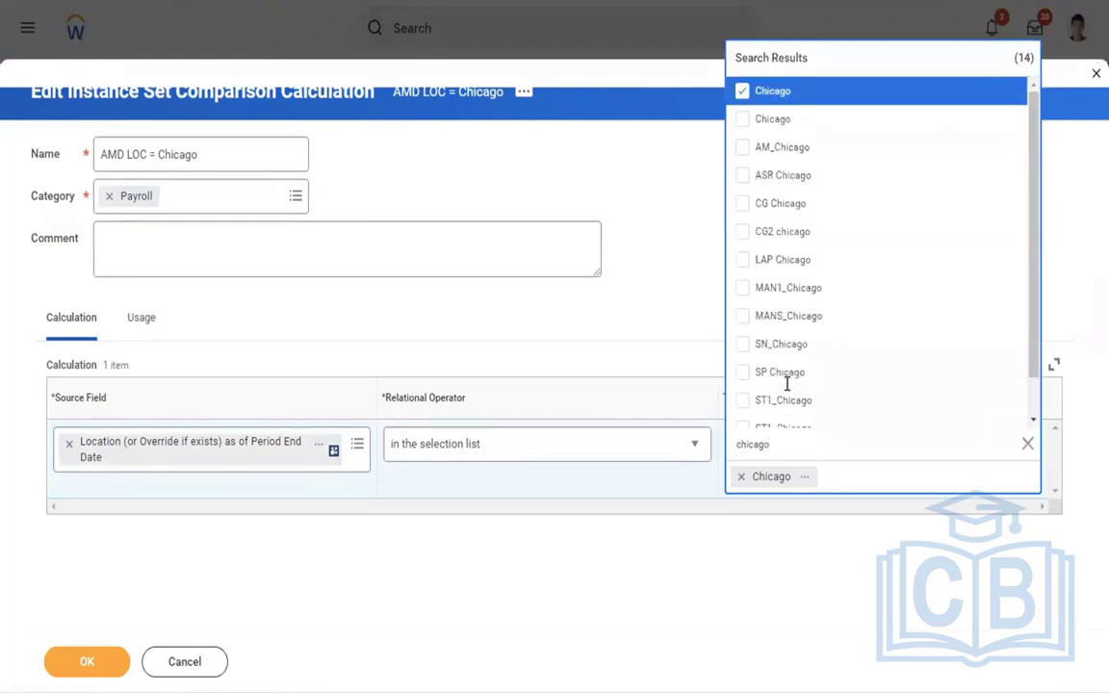
pyautogui.click(782, 126)
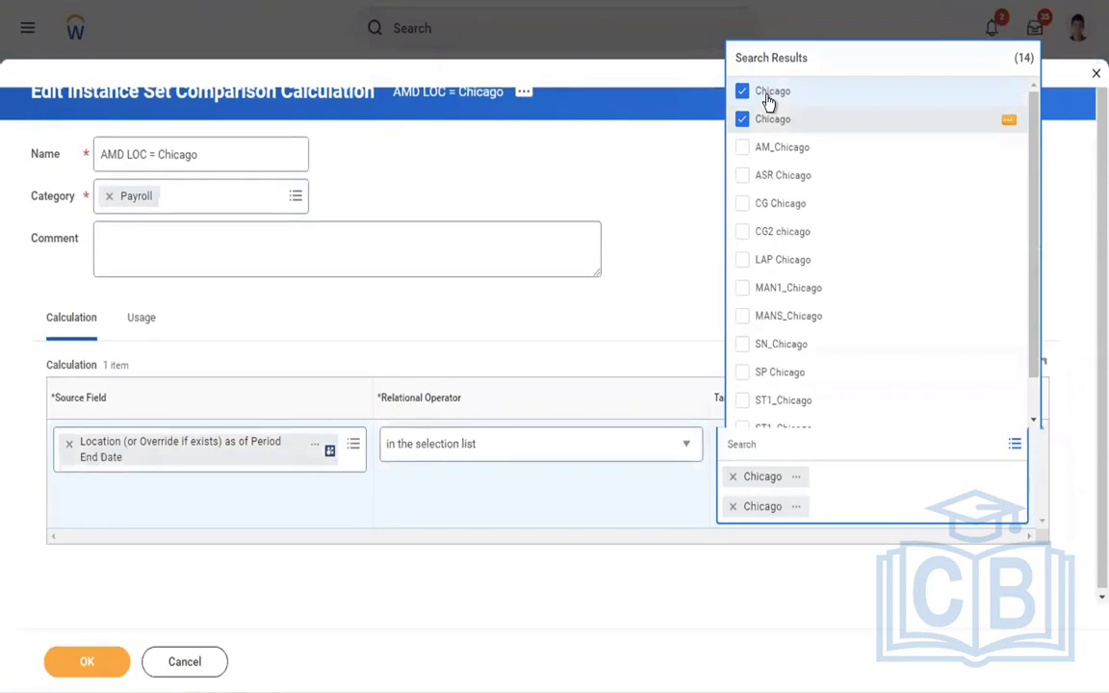
pyautogui.click(767, 96)
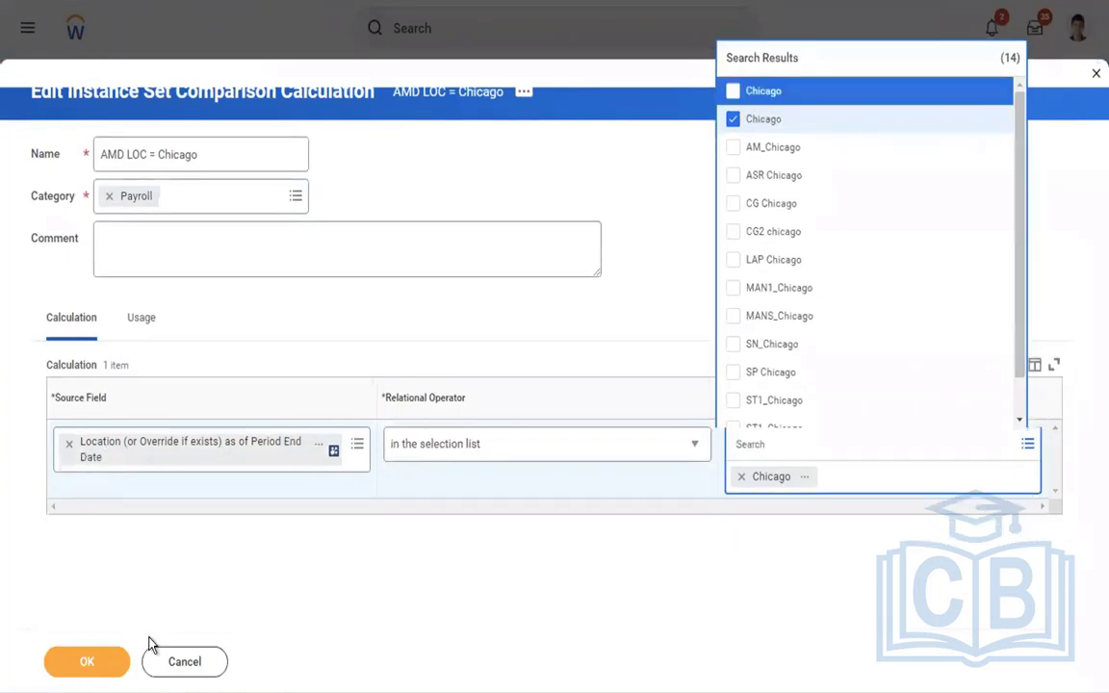
pyautogui.click(89, 662)
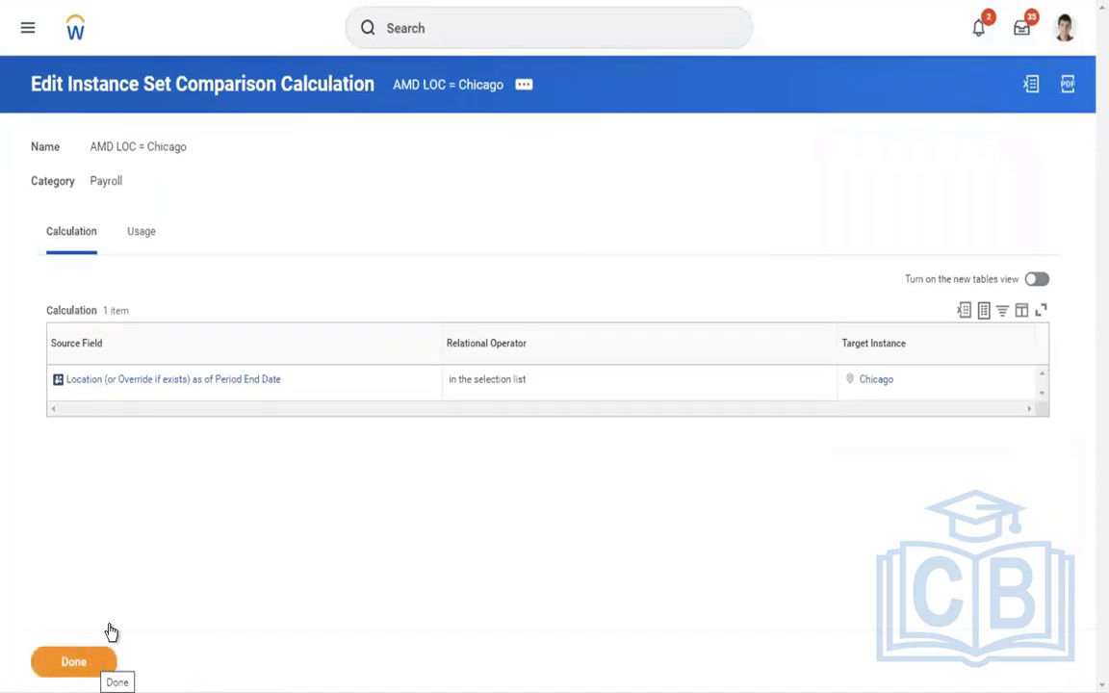
# Open the deduction's AMD - Union Fees - Conditional Calc and drill through its Chicago condition to AMD LOC = Chicago
pyautogui.click(140, 235)
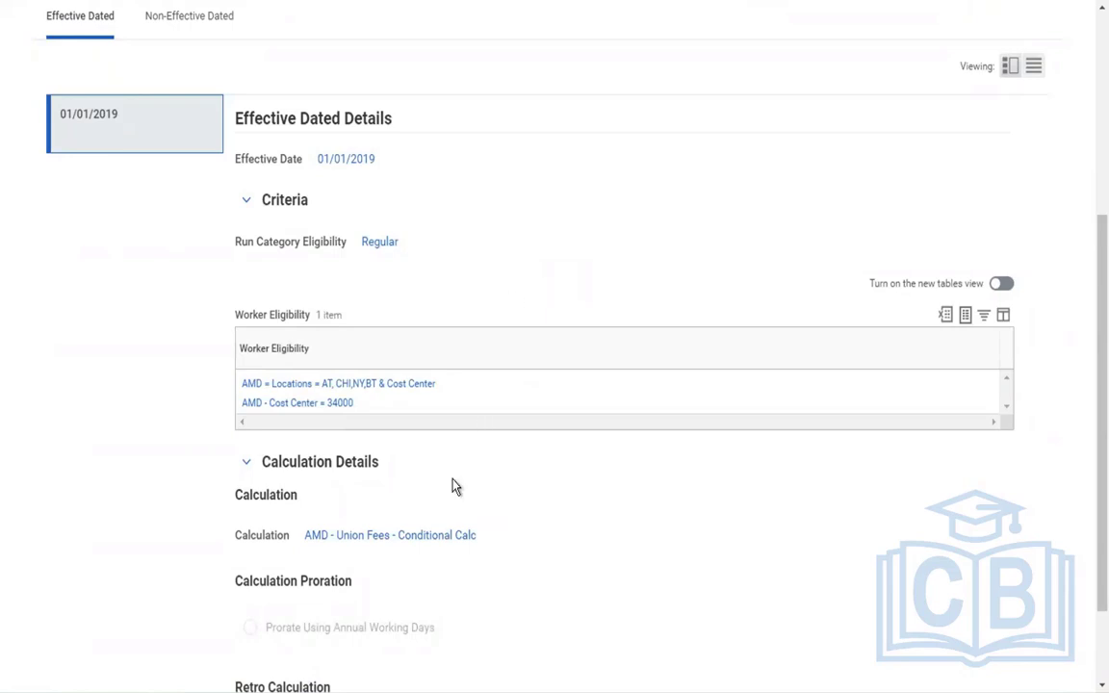
pyautogui.click(396, 534)
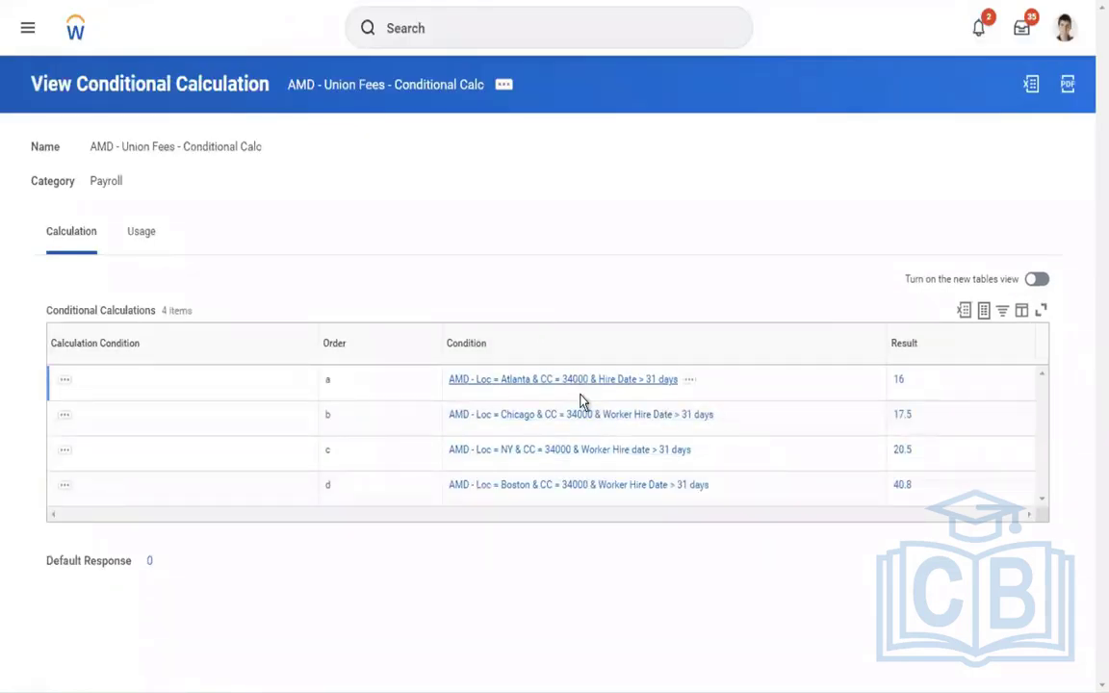
pyautogui.click(534, 415)
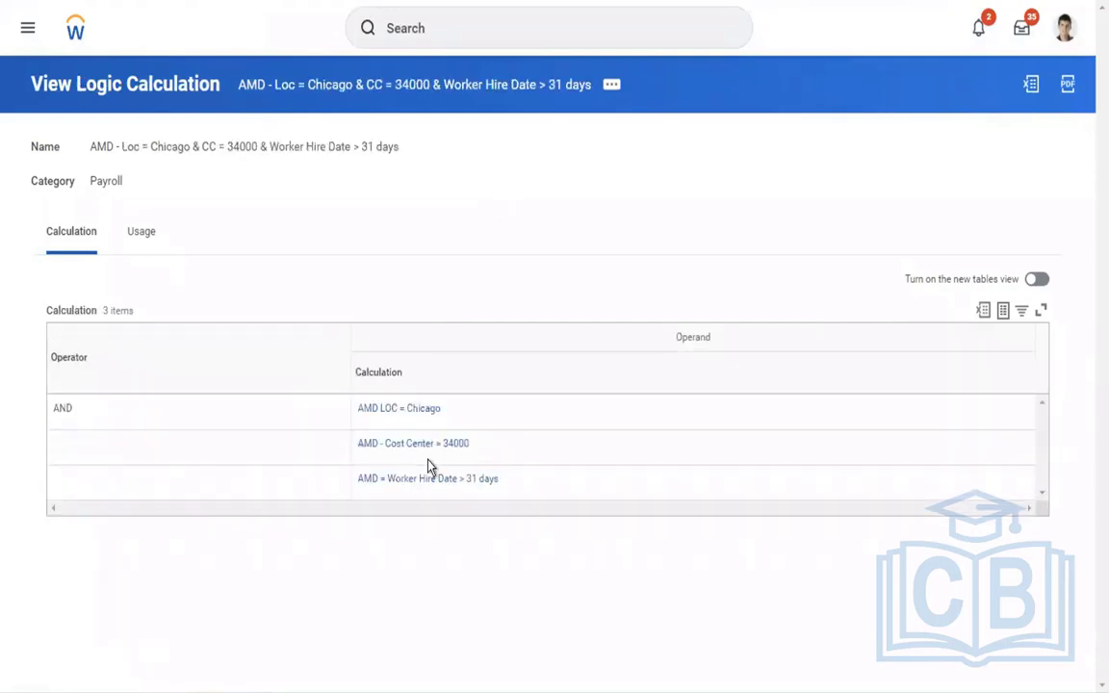
pyautogui.click(399, 412)
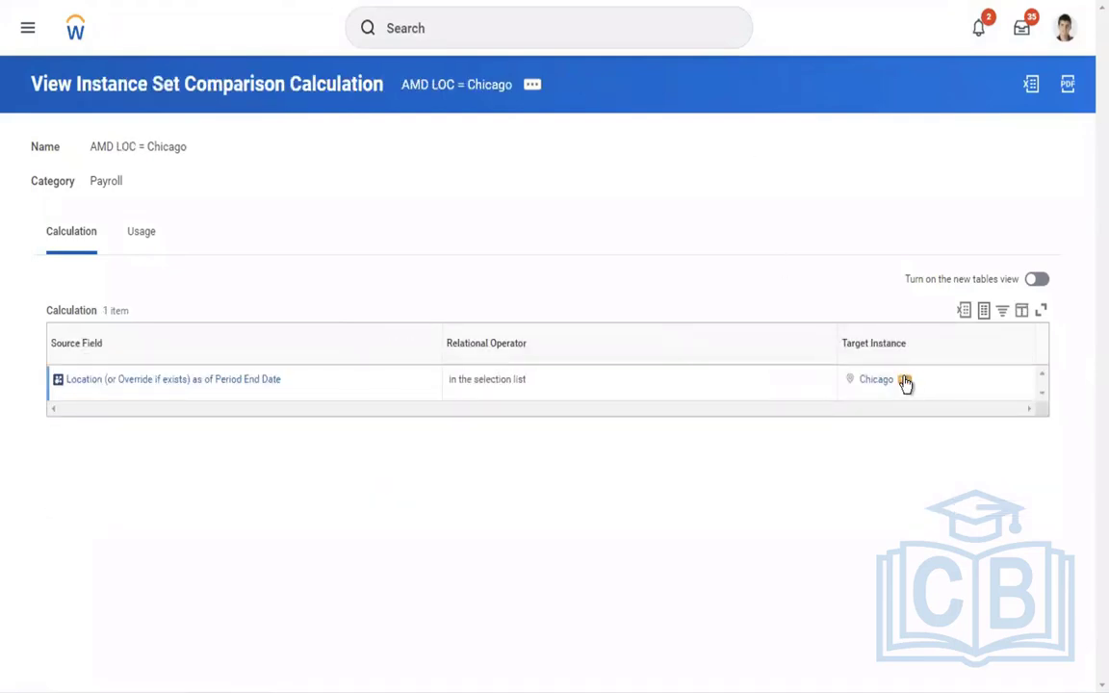
# View the integration IDs of the replacement Chicago location in the AMD LOC = Chicago calculation
pyautogui.click(905, 381)
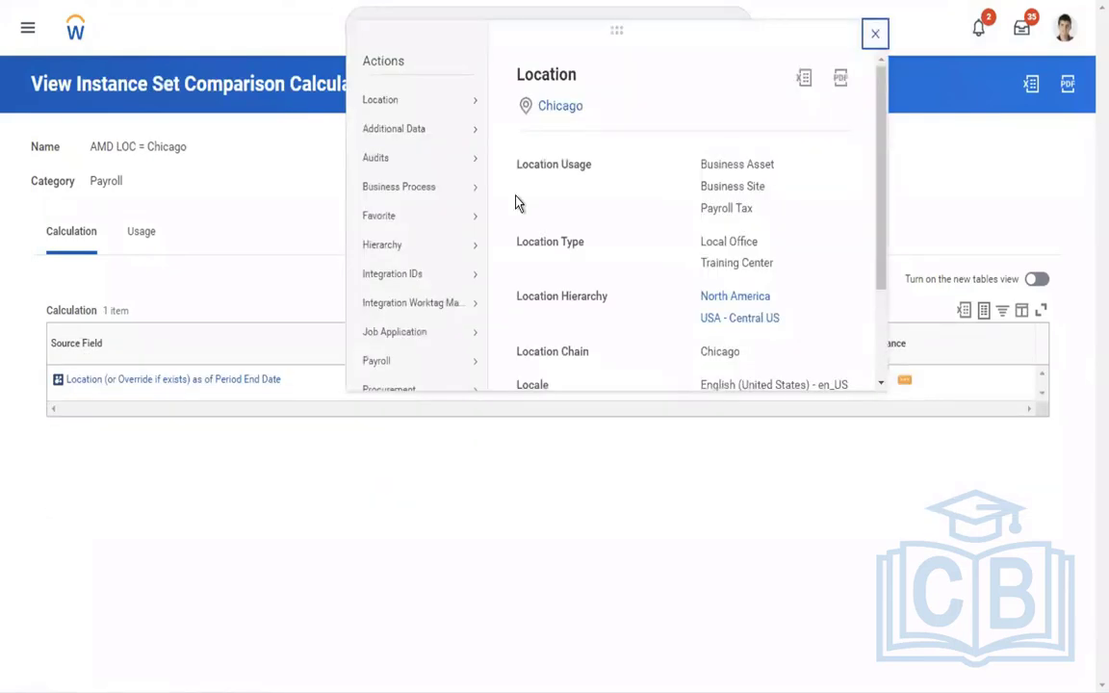
pyautogui.moveTo(456, 275)
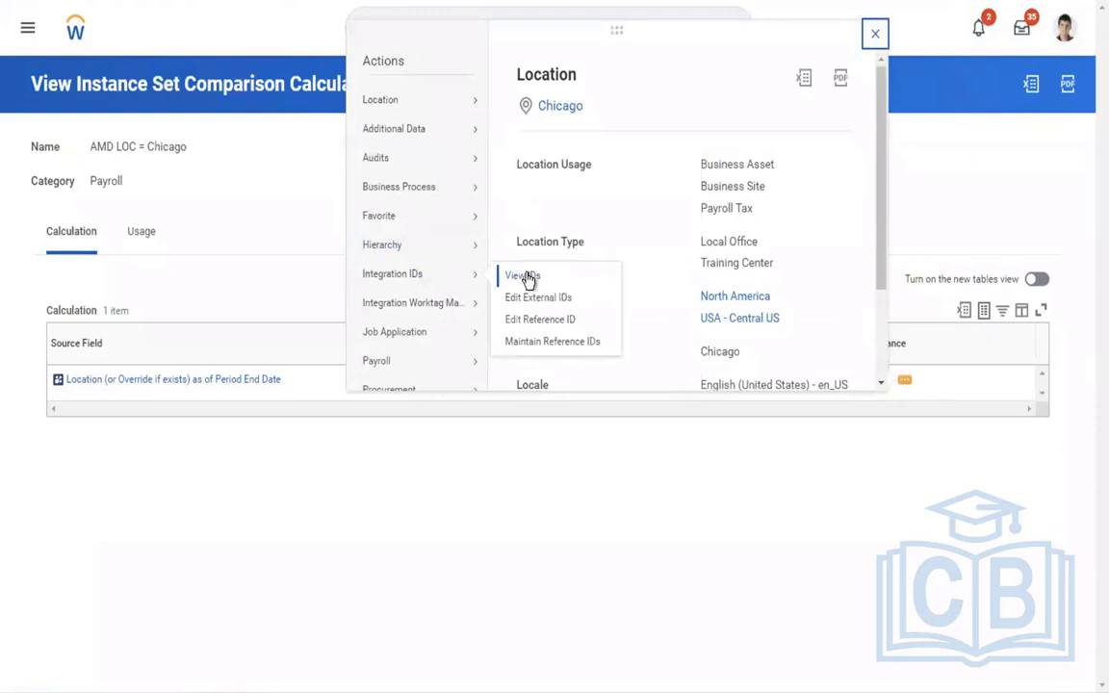
pyautogui.click(527, 279)
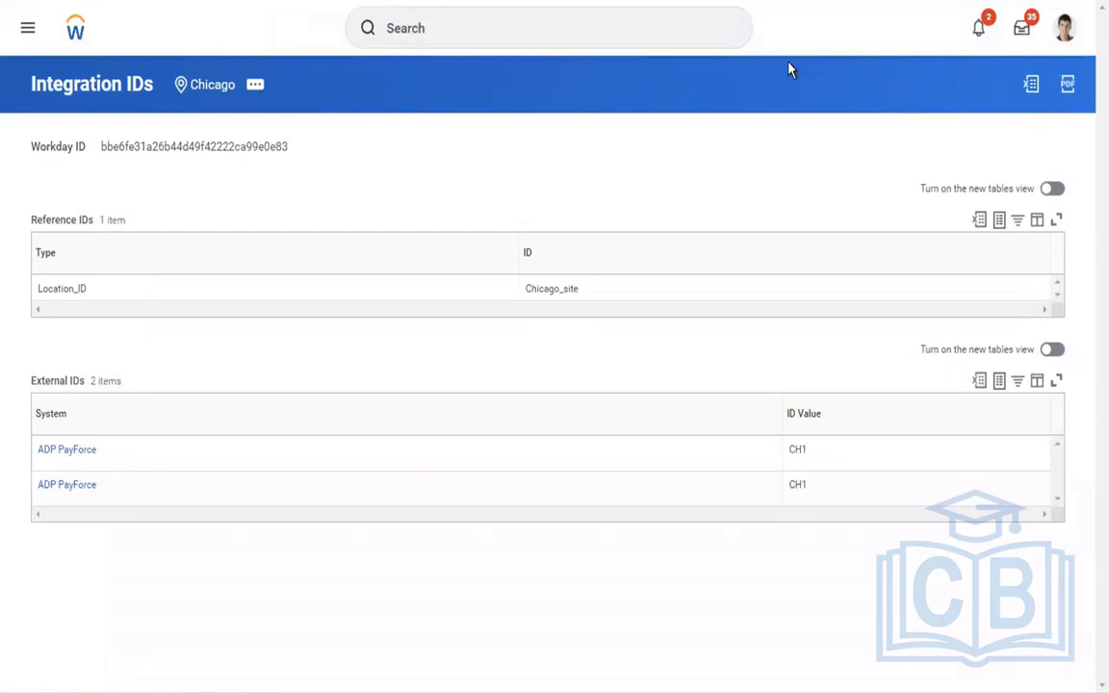
# Search for the Chicago worker by name and open the pay results in the worker's profile
pyautogui.click(616, 20)
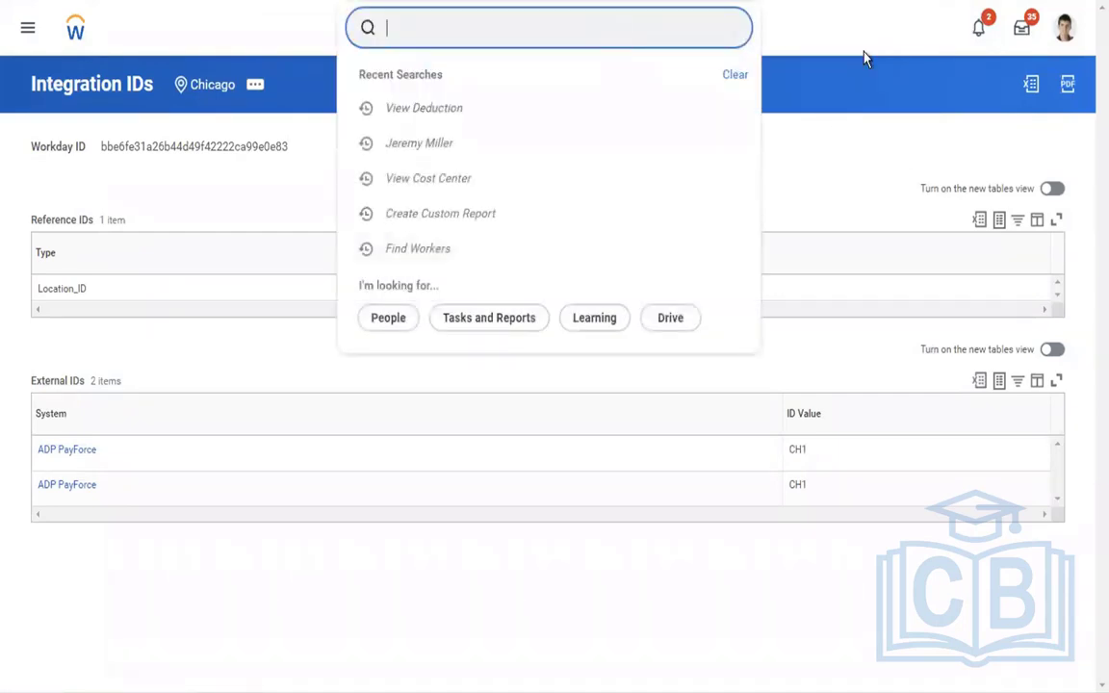
pyautogui.click(761, 256)
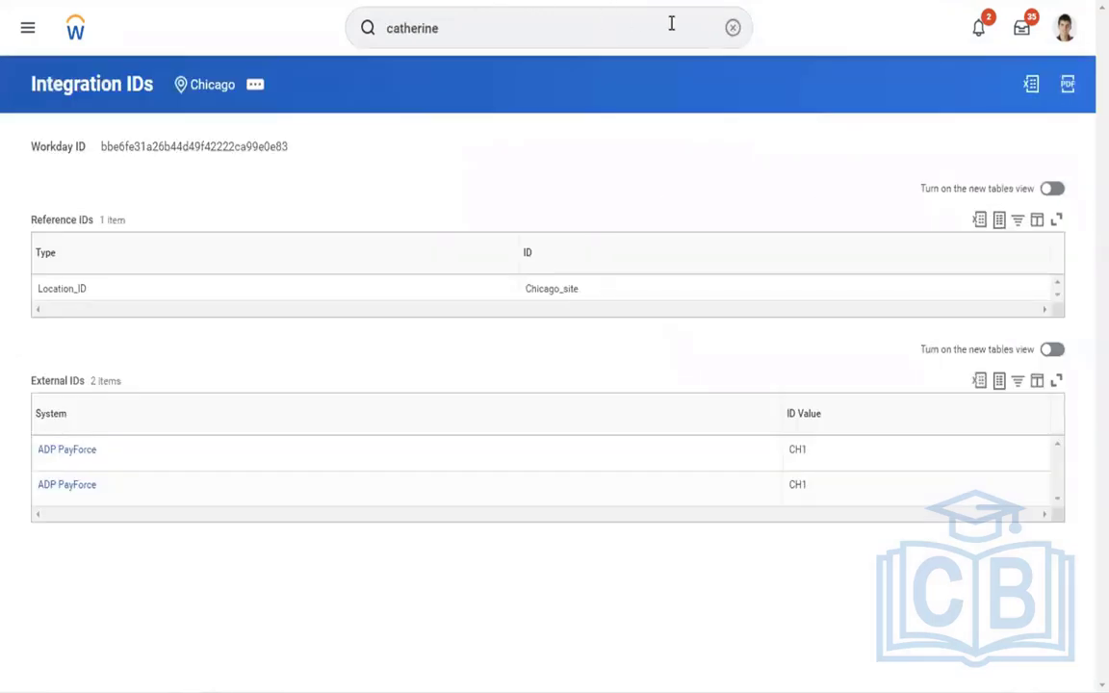
pyautogui.click(520, 31)
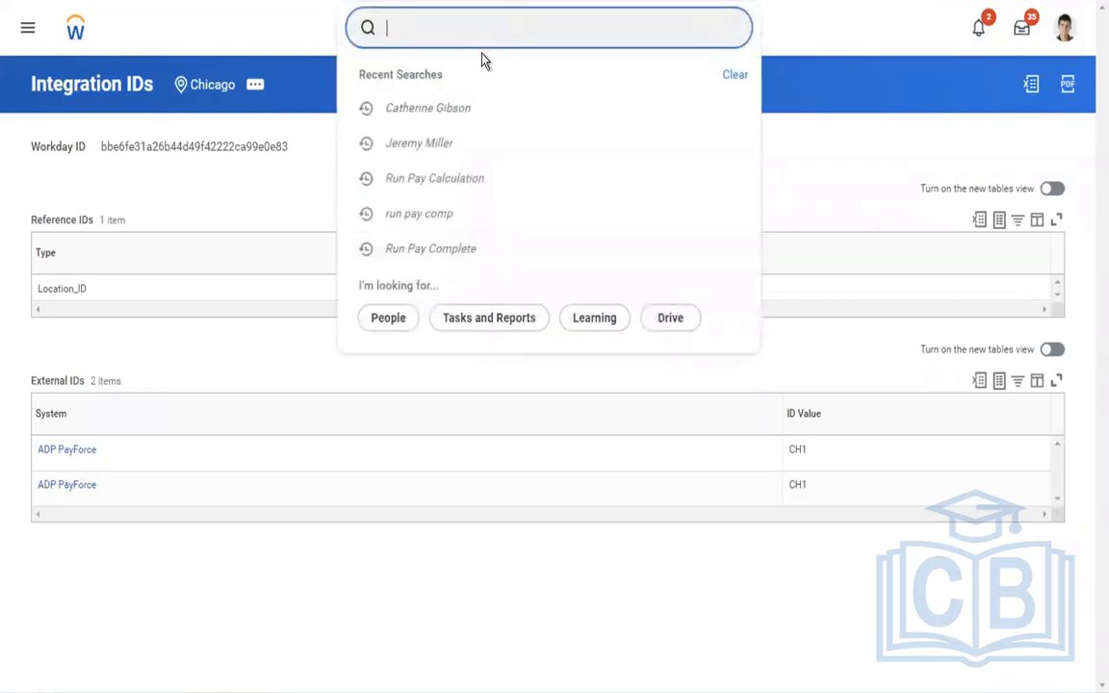
pyautogui.click(435, 106)
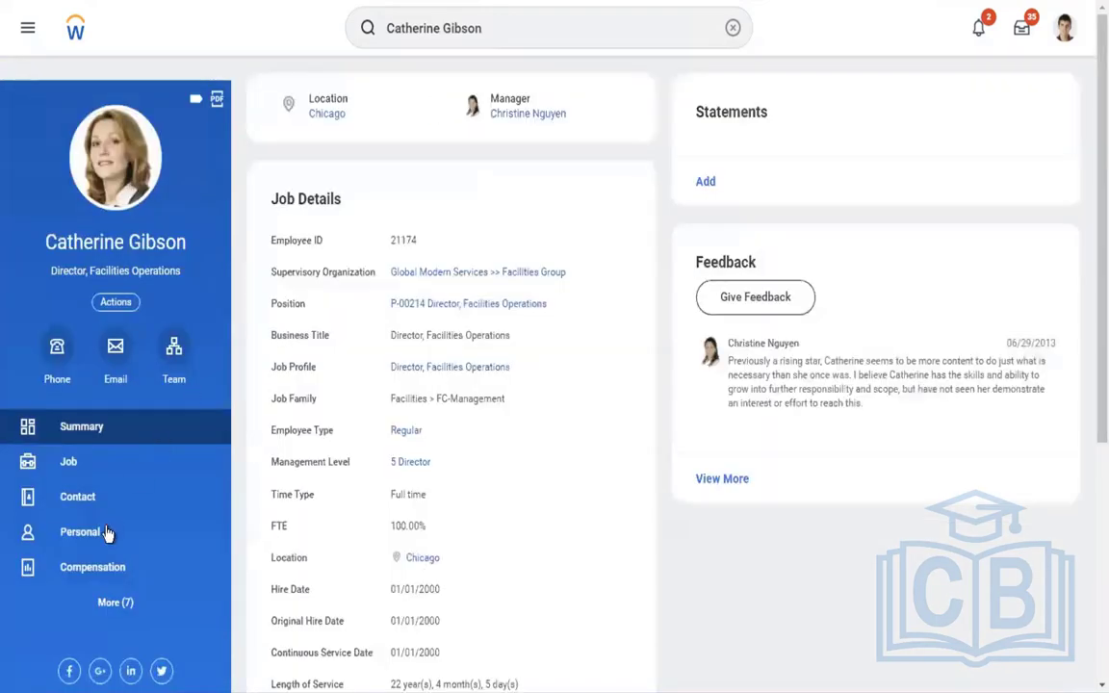
pyautogui.click(114, 603)
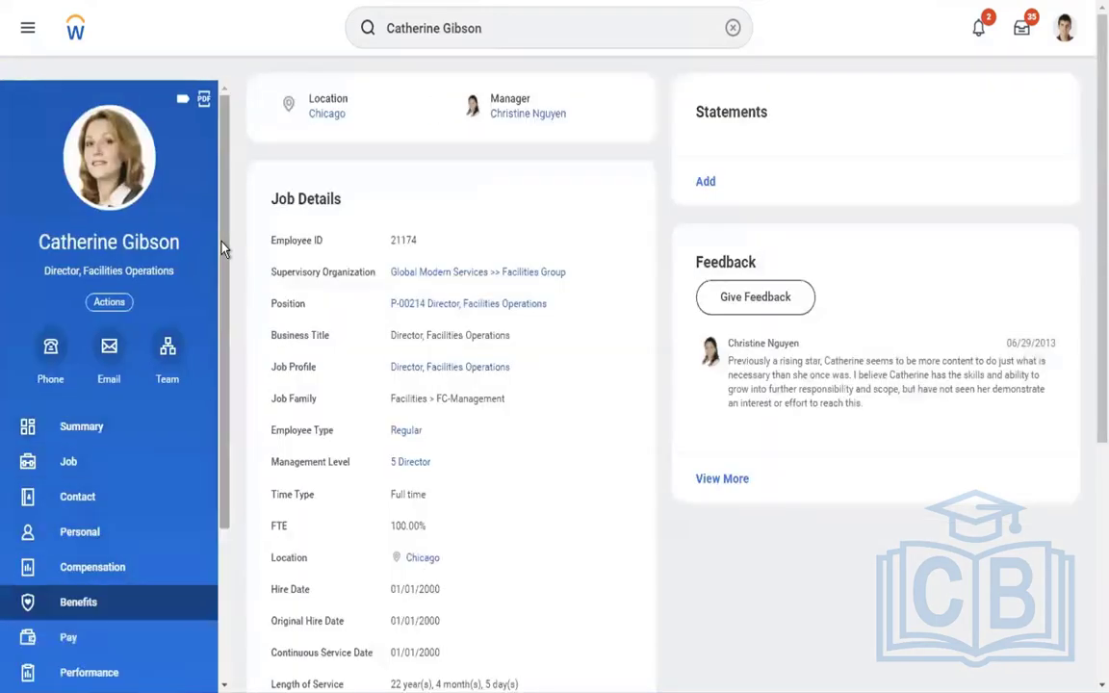
pyautogui.scroll(-2, 221, 452)
pyautogui.scroll(-1, 221, 453)
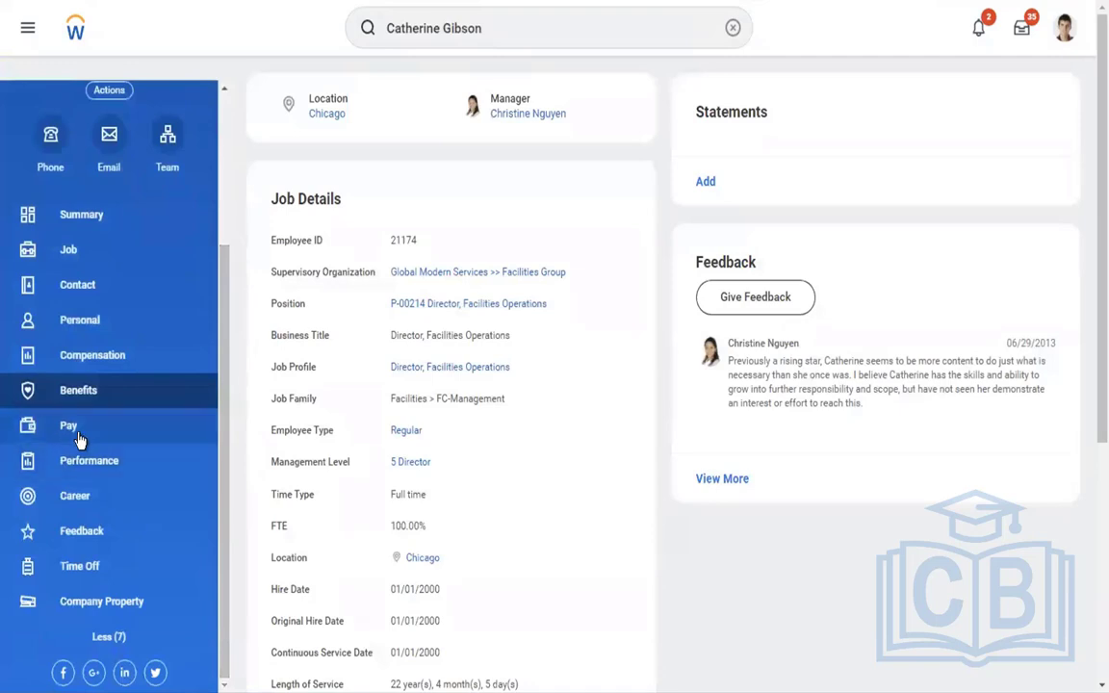
pyautogui.click(79, 439)
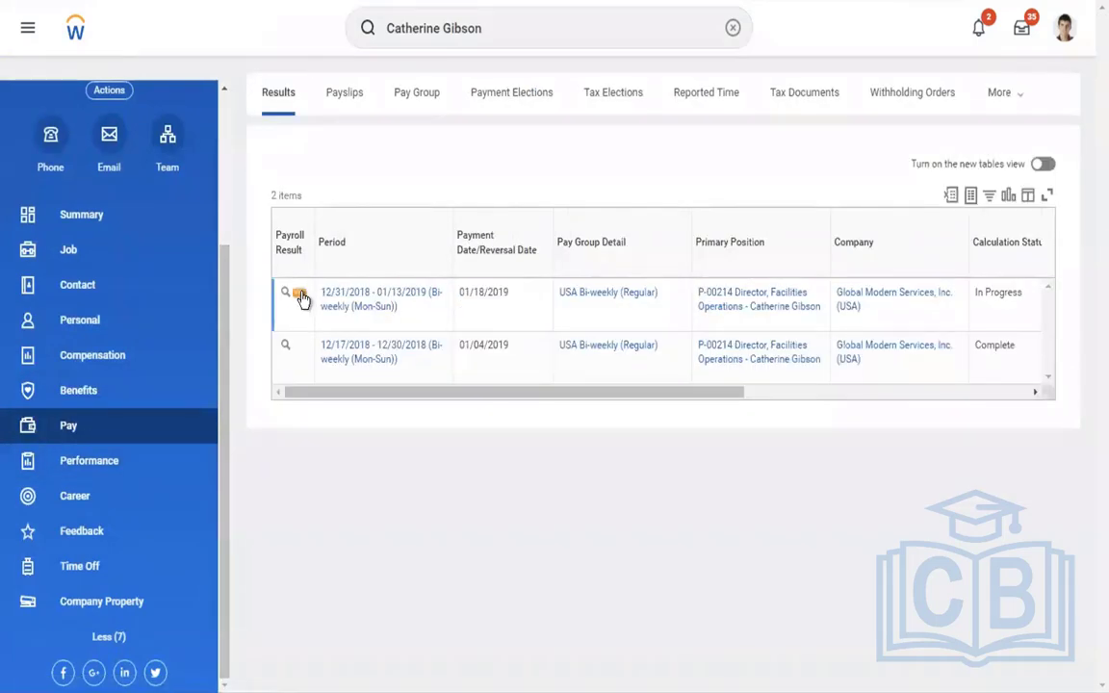
# Recalculate the worker's in-progress pay result for the period 12/31/2018 - 01/13/2019 after checking its net amount
pyautogui.click(301, 295)
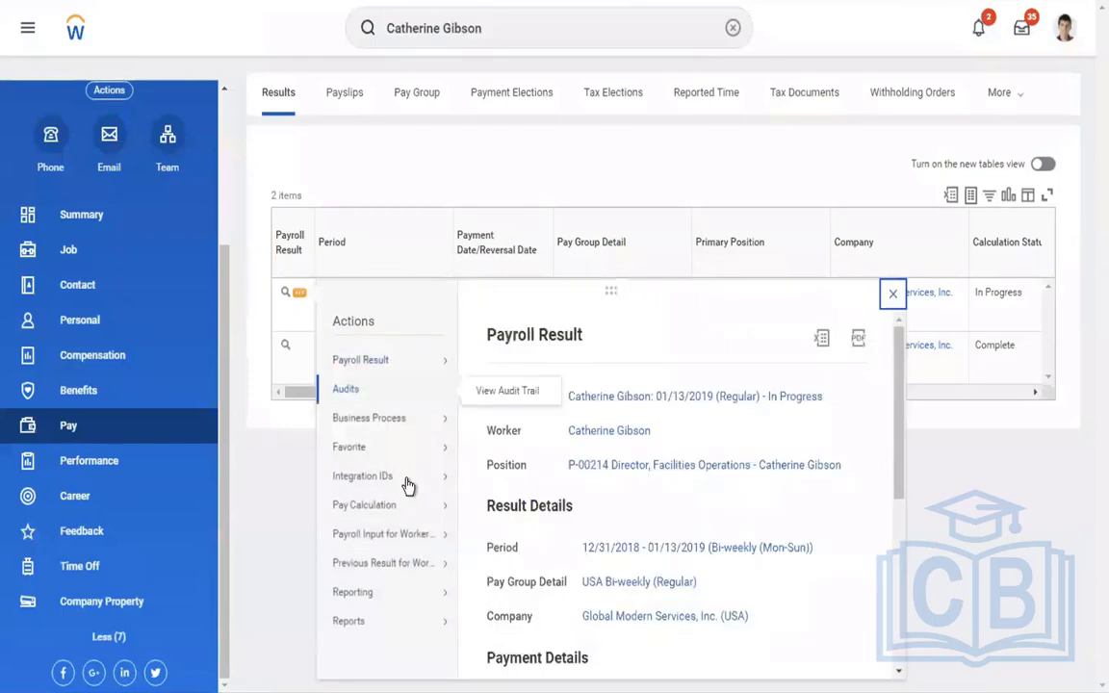
pyautogui.moveTo(390, 510)
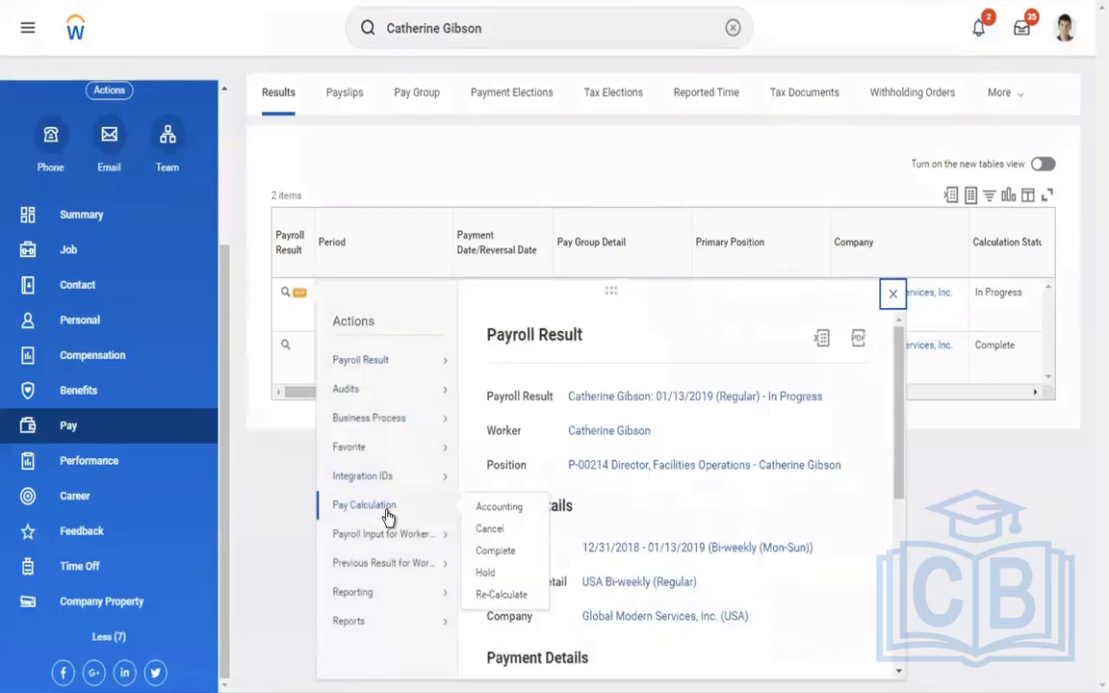
pyautogui.click(497, 595)
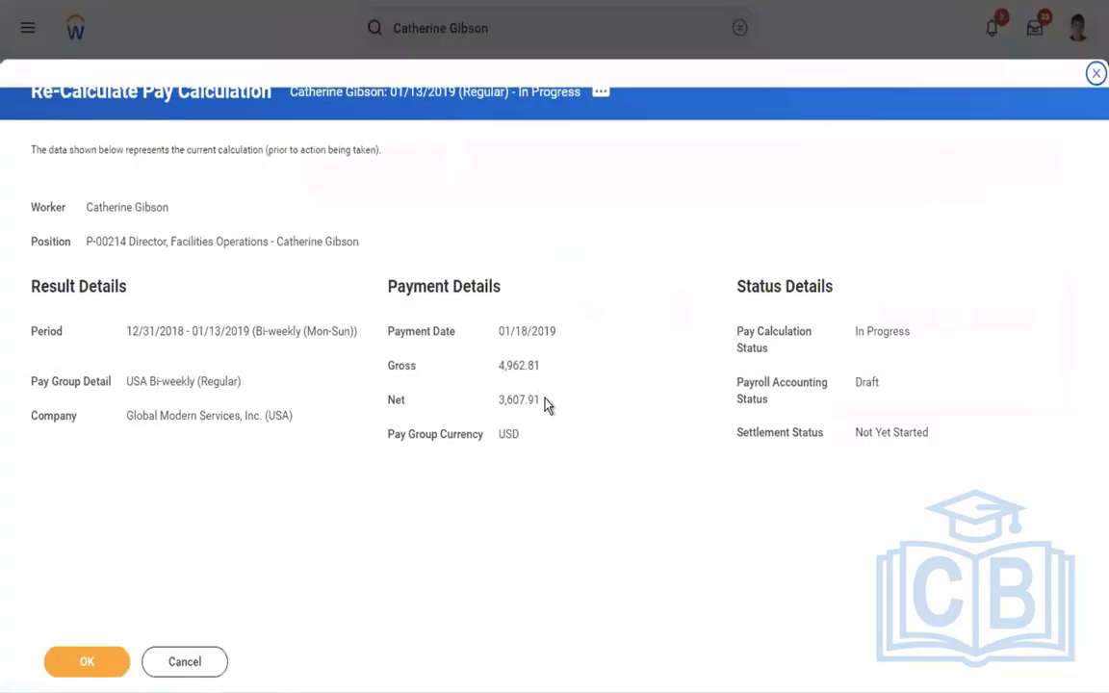
pyautogui.moveTo(544, 400); pyautogui.dragTo(486, 401)
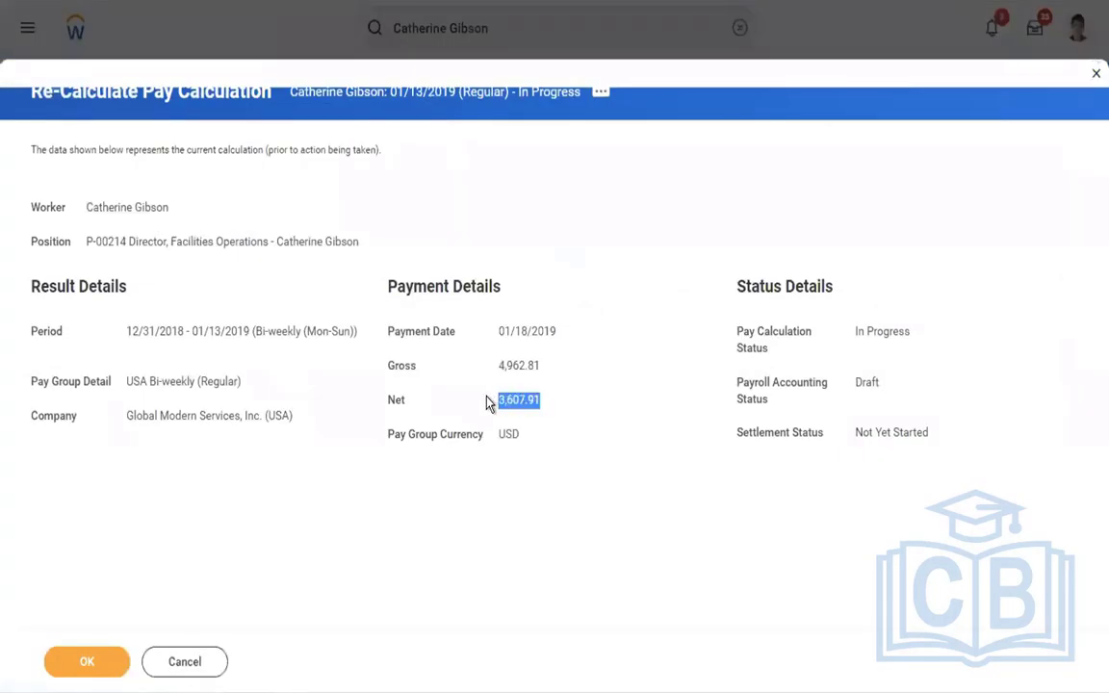
pyautogui.click(89, 666)
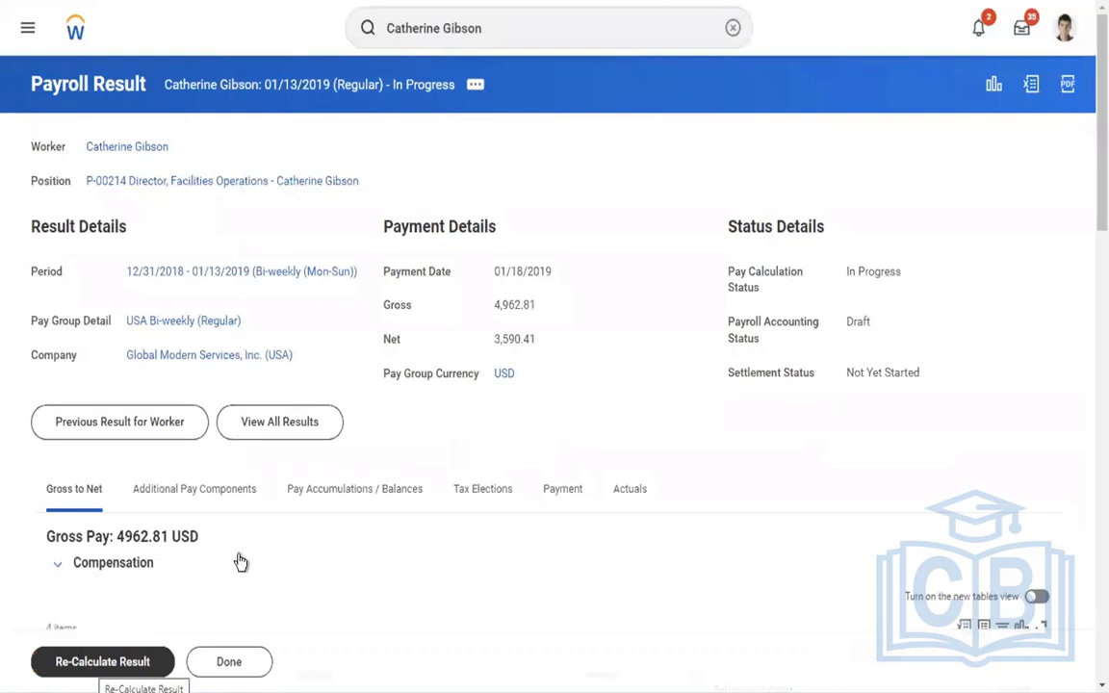
# Open the payslip from the recalculated payroll result and check the AMD - Union Fees amount under post-tax deductions
pyautogui.click(475, 86)
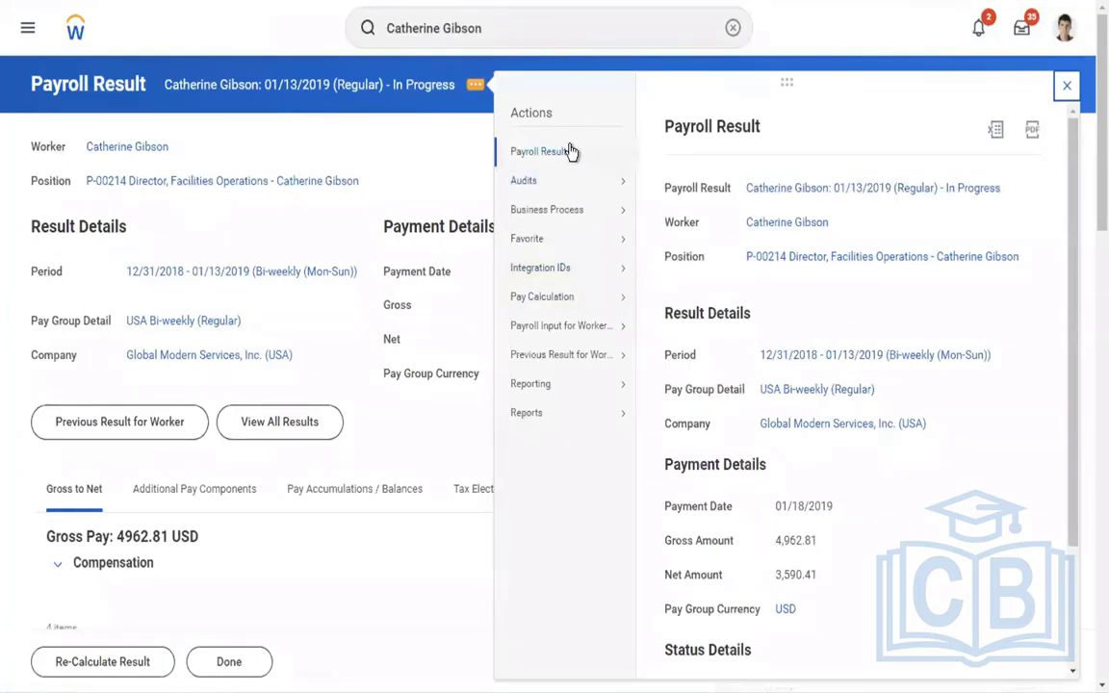
pyautogui.click(472, 214)
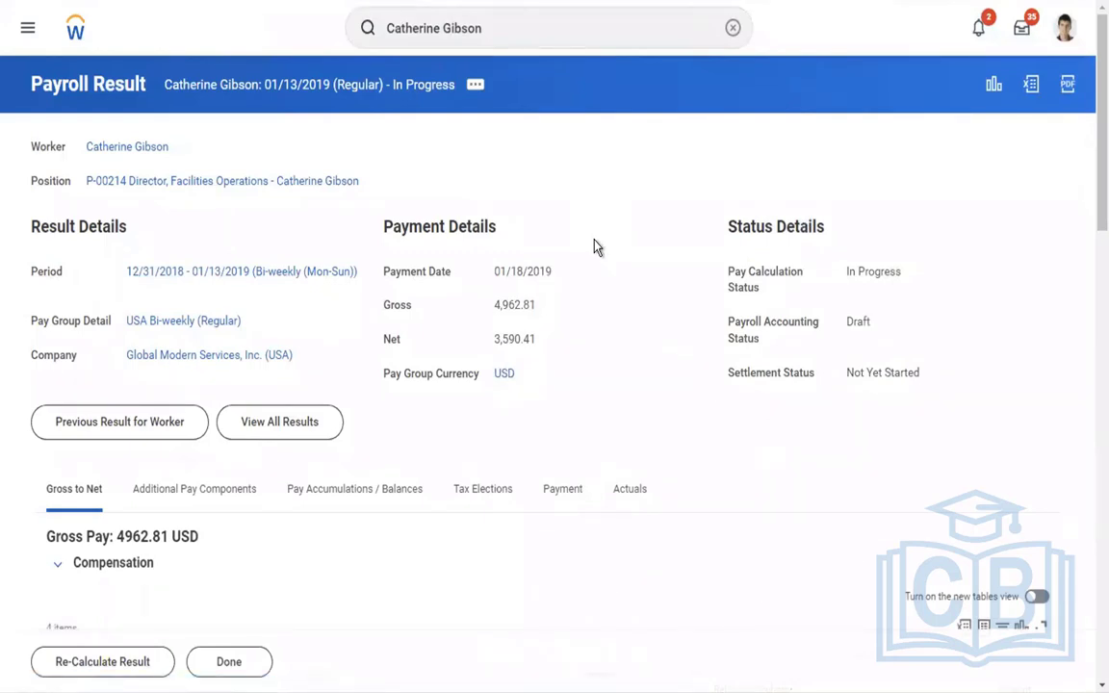
pyautogui.scroll(-2, 593, 247)
pyautogui.scroll(-6, 594, 247)
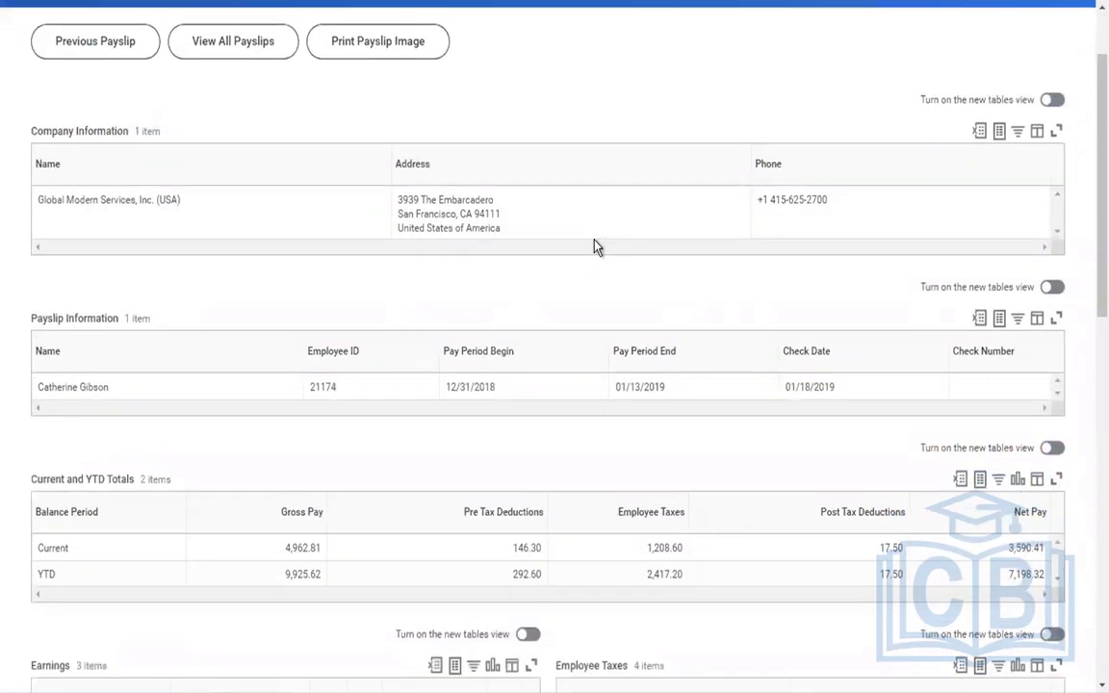
pyautogui.scroll(-3, 594, 248)
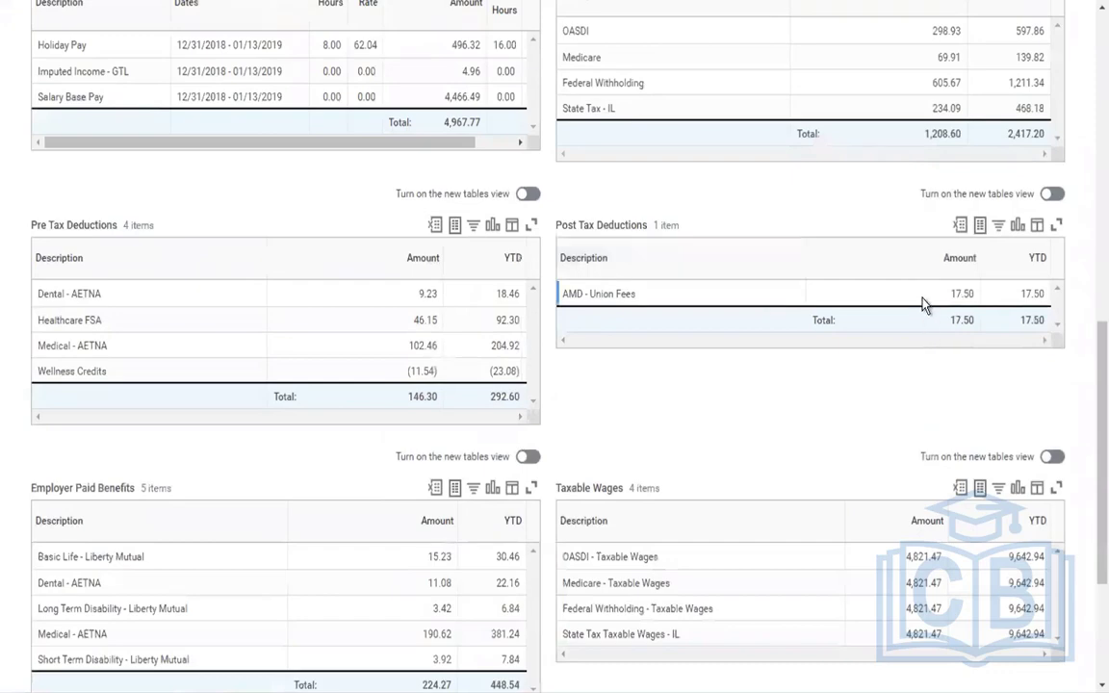
pyautogui.doubleClick(960, 296)
pyautogui.hotkey('ctrl', 'Left')
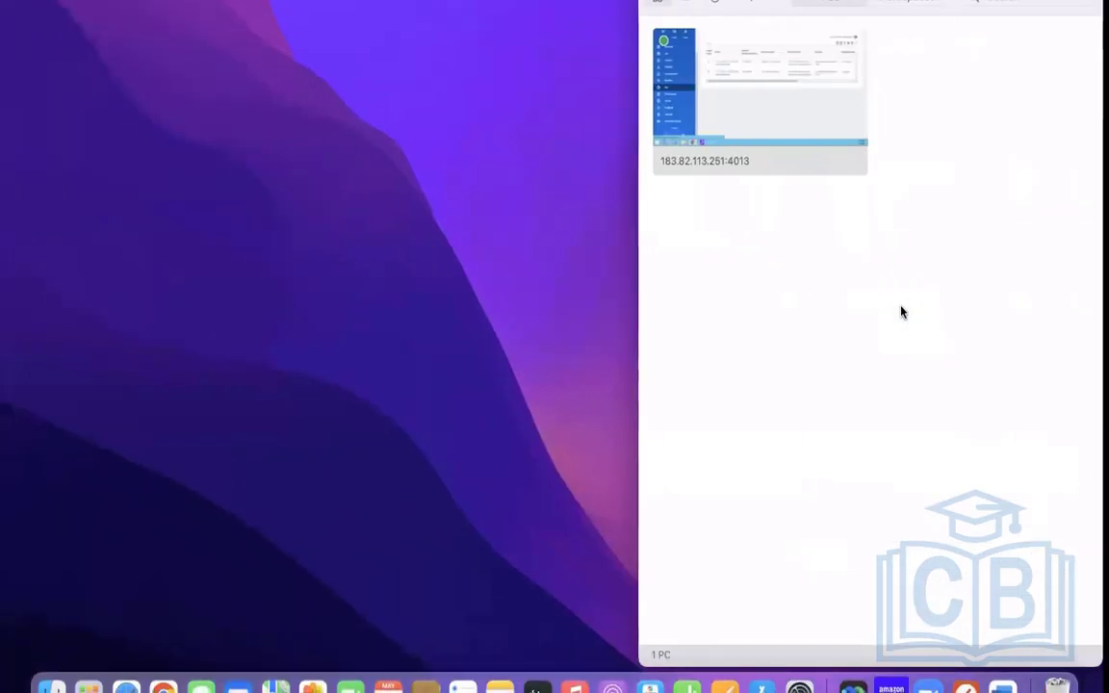
# Compare the payslip's AMD - Union Fees amount with the Chicago row of the Word fee table, and check the New York row
pyautogui.hotkey('ctrl', 'Right')
pyautogui.hotkey('ctrl', 'Right')
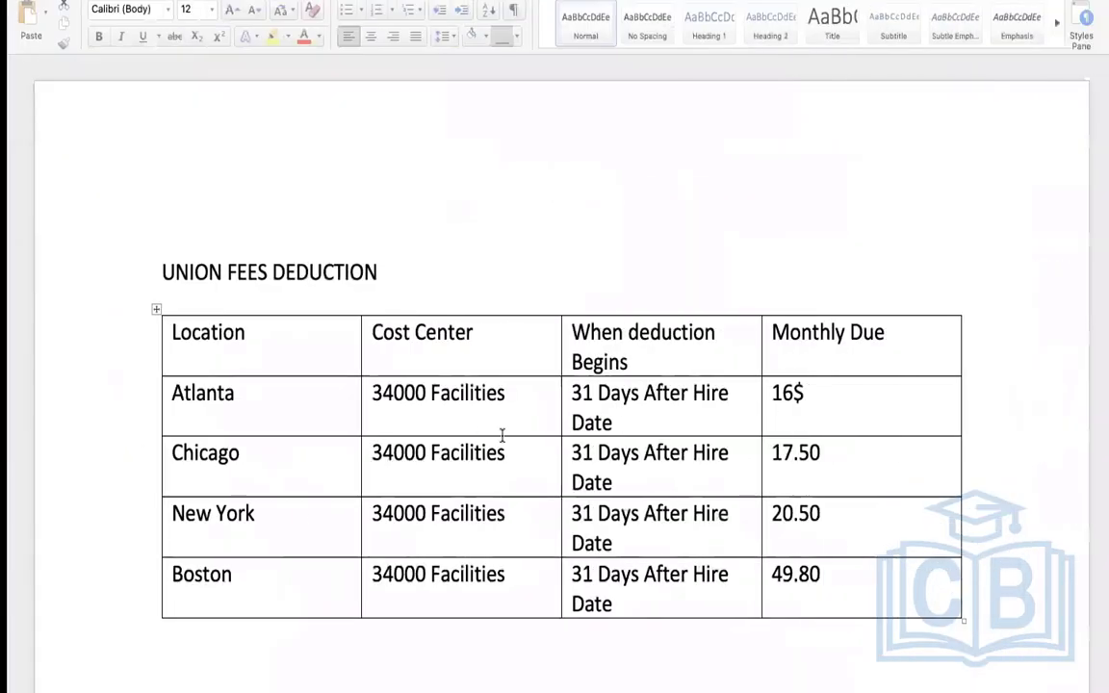
pyautogui.tripleClick(277, 474)
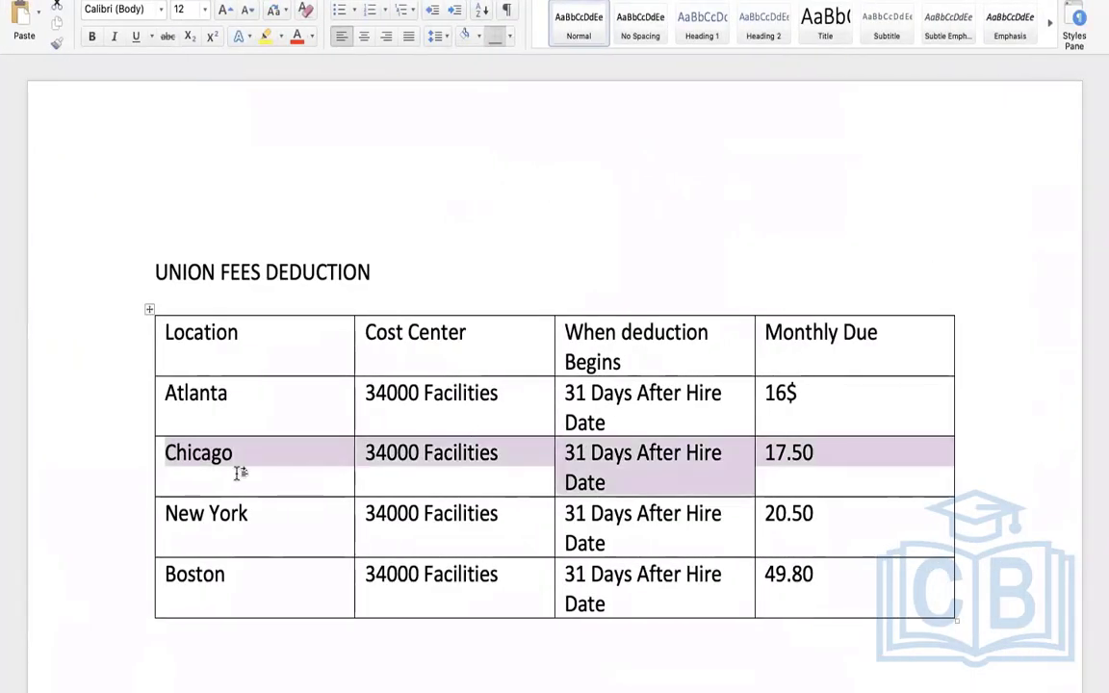
pyautogui.hotkey('ctrl', 'Left')
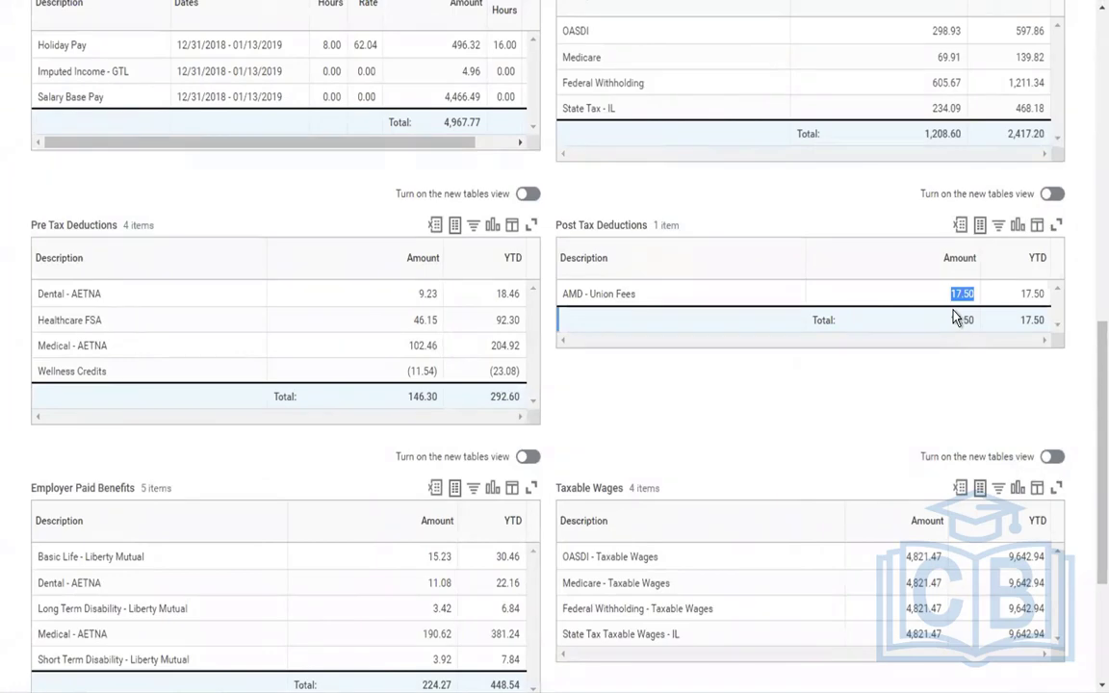
pyautogui.hotkey('ctrl', 'Right')
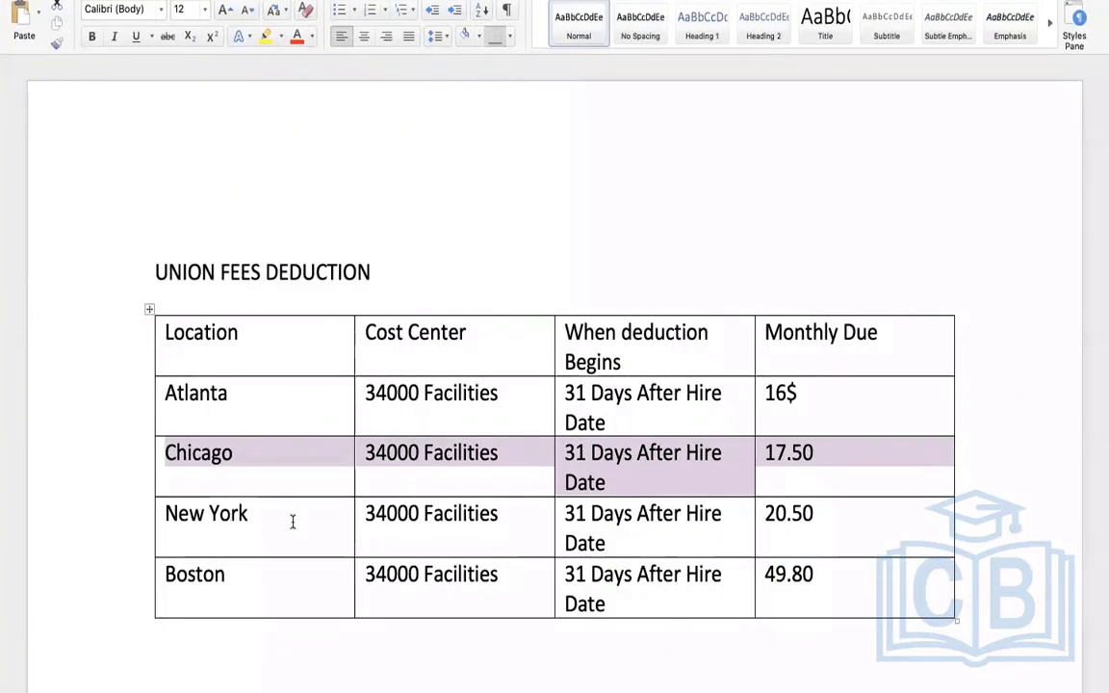
pyautogui.click(292, 519)
pyautogui.hotkey('ctrl', 'Left')
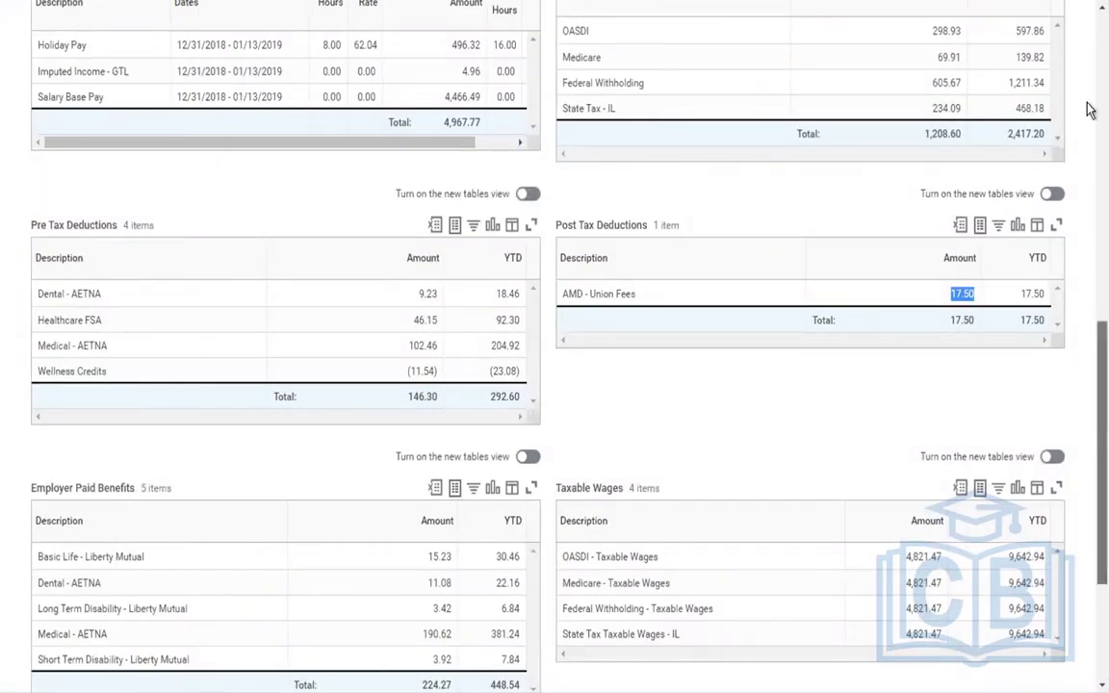
# Find the New York worker with the Server position among the cost center members and open that worker's pay information in a separate tab
pyautogui.scroll(9, 1088, 109)
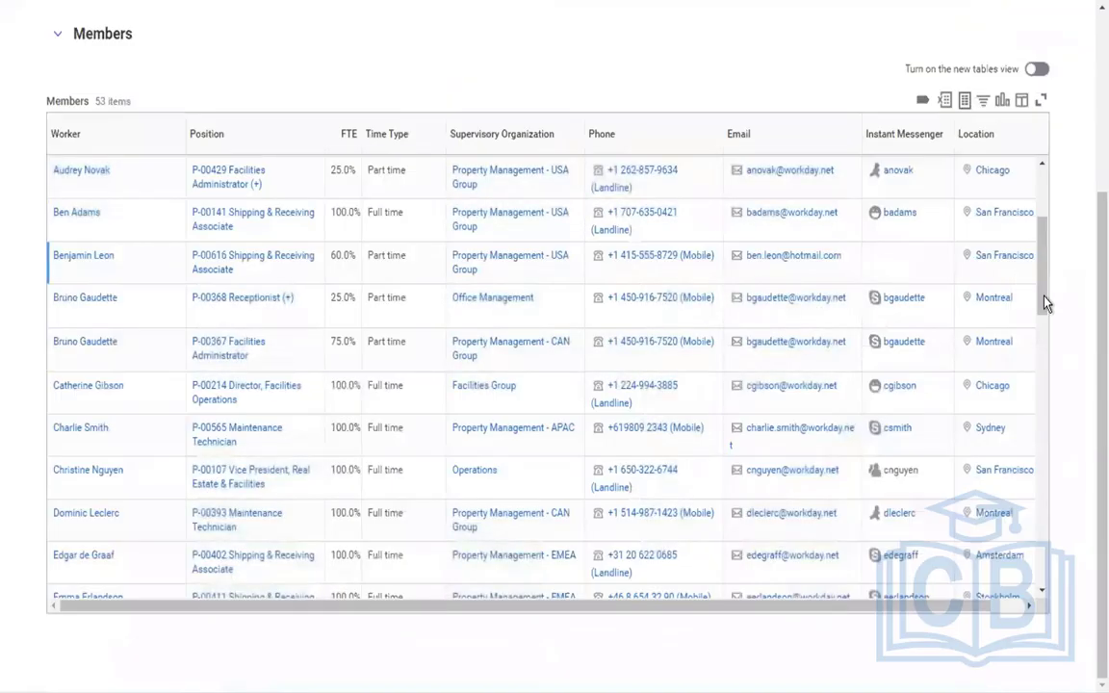
pyautogui.scroll(-5, 1047, 342)
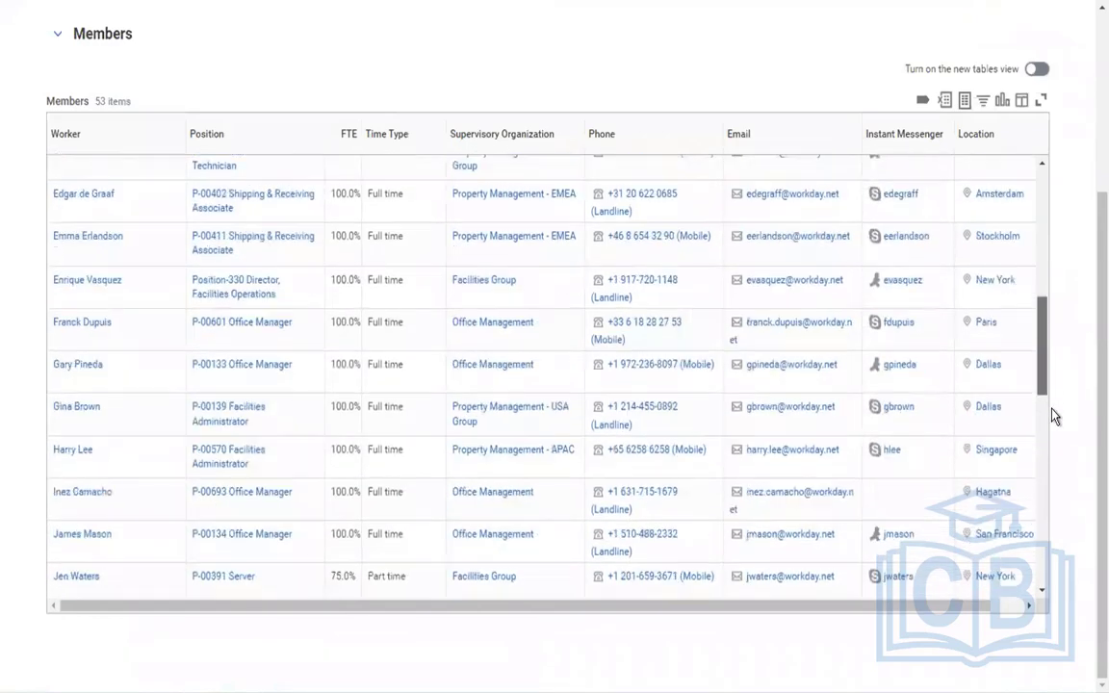
pyautogui.scroll(-3, 1054, 416)
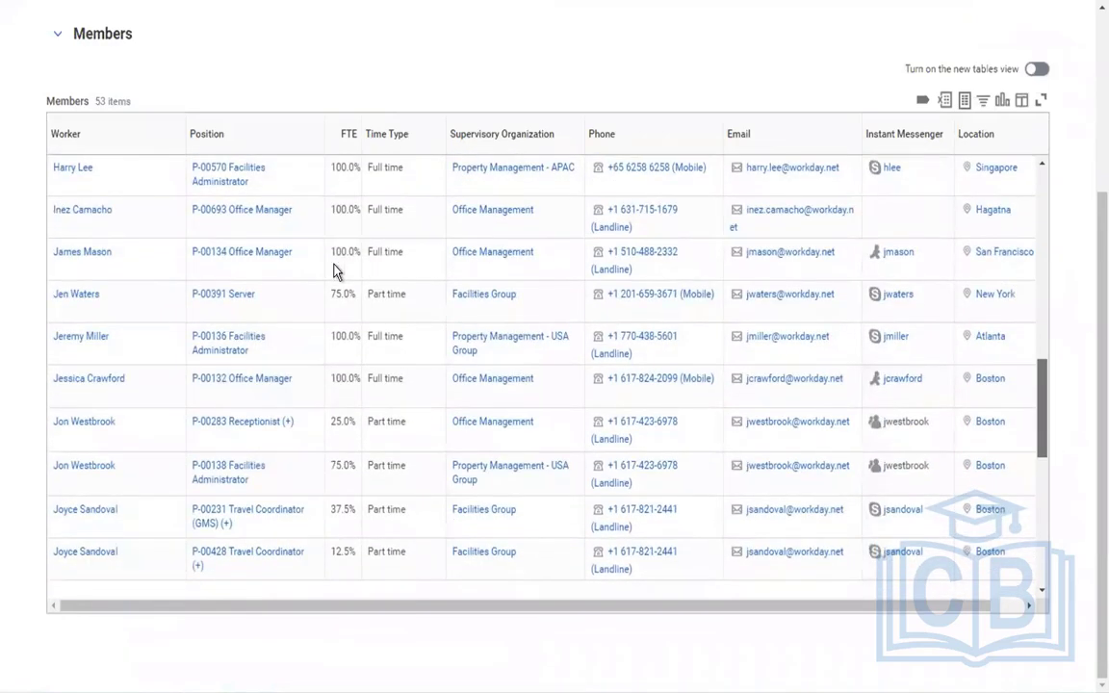
pyautogui.rightClick(77, 295)
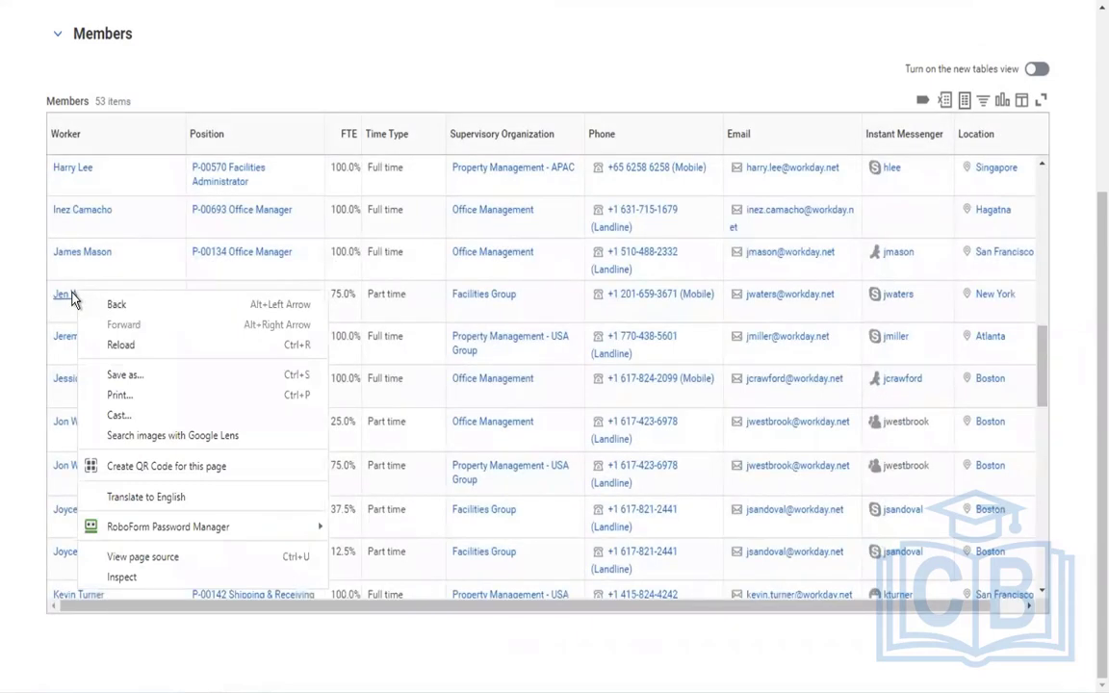
pyautogui.press('Escape')
pyautogui.rightClick(74, 296)
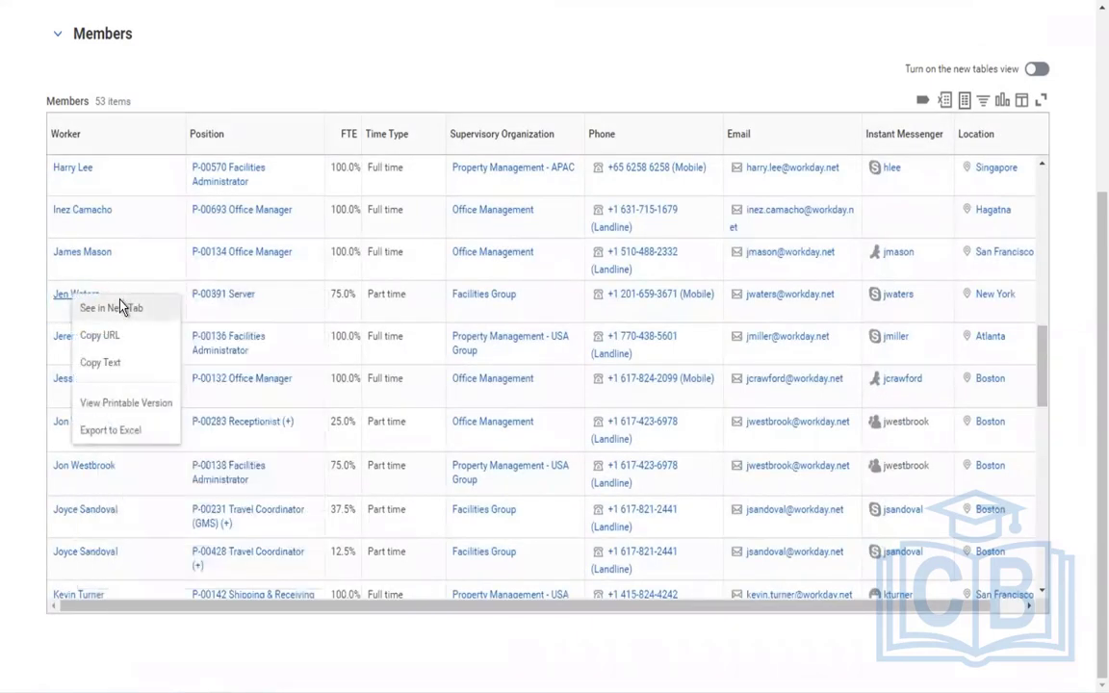
pyautogui.click(123, 306)
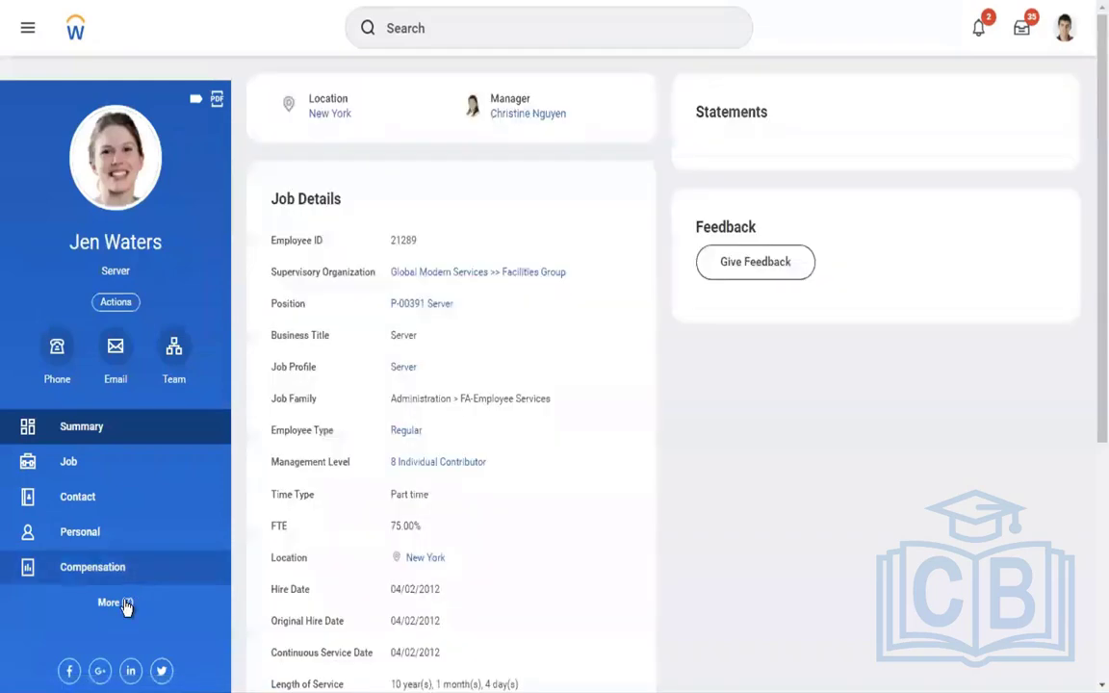
pyautogui.click(120, 602)
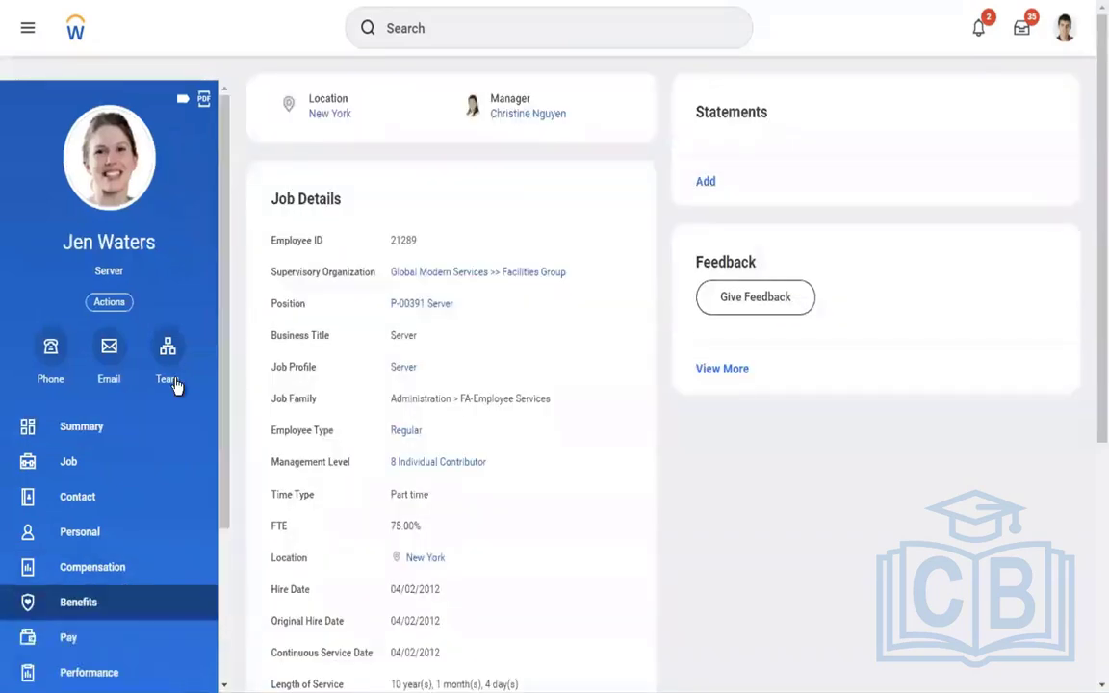
pyautogui.click(87, 638)
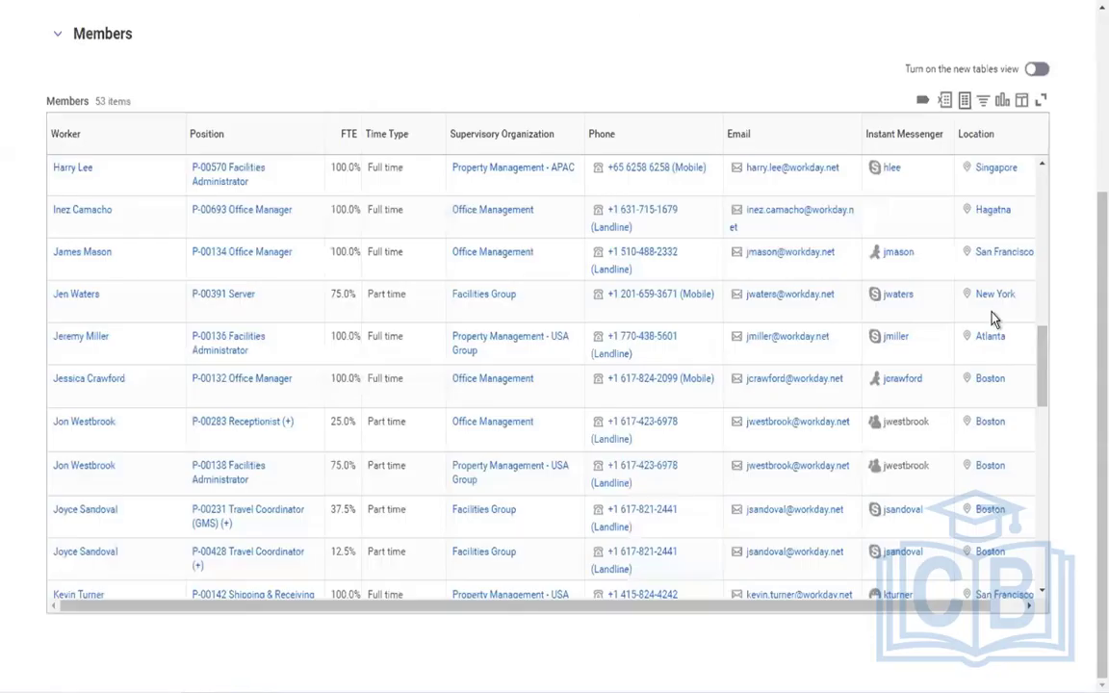
# Filter the 34000 Facilities members list to workers whose location is New York
pyautogui.click(994, 156)
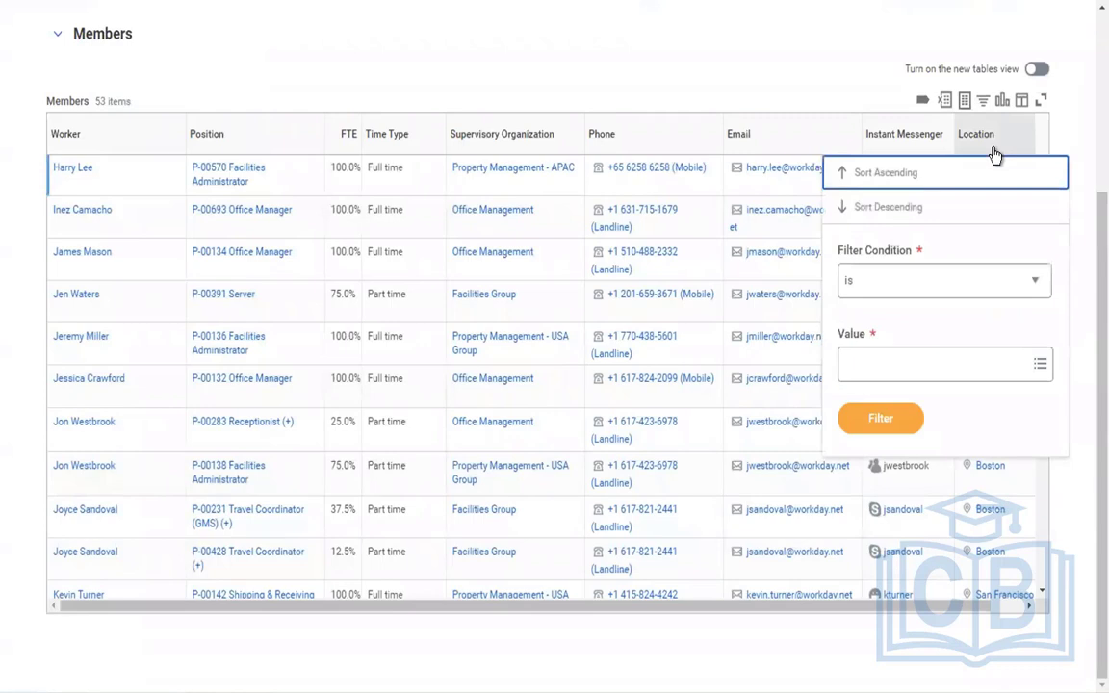
pyautogui.click(897, 366)
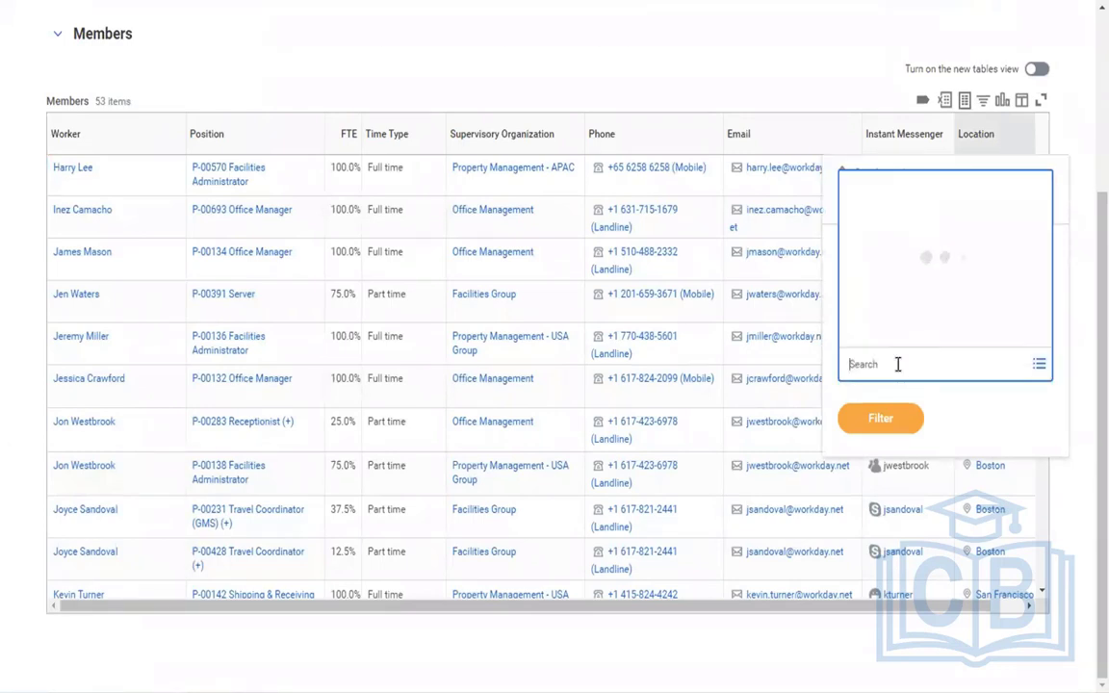
pyautogui.write('new york')
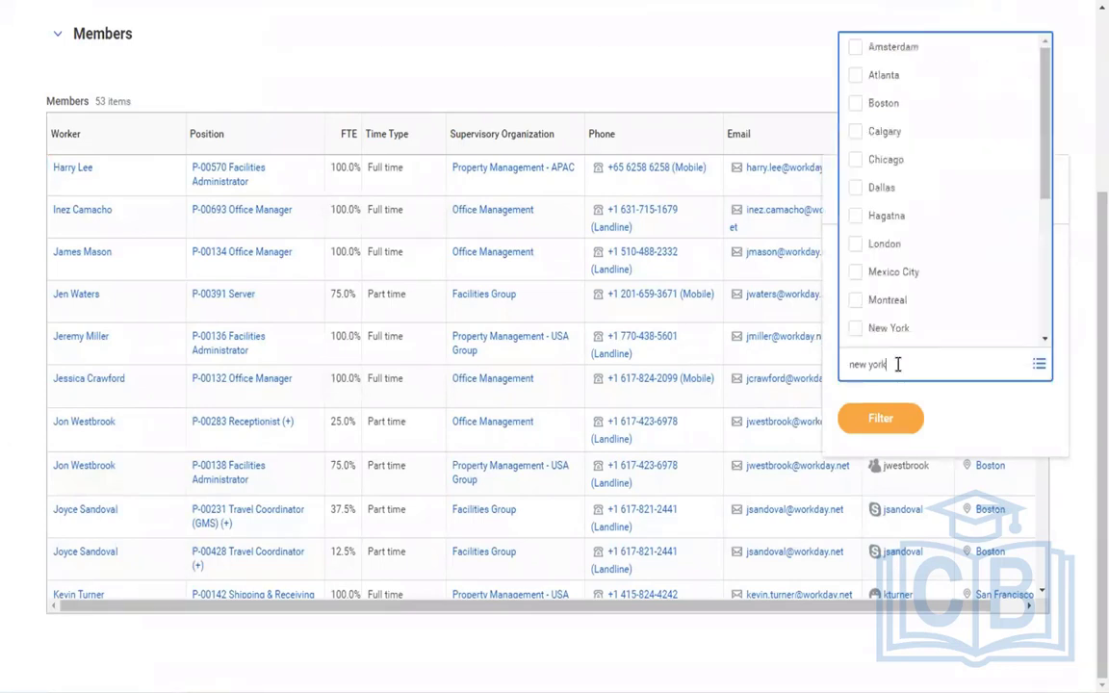
pyautogui.press('Return')
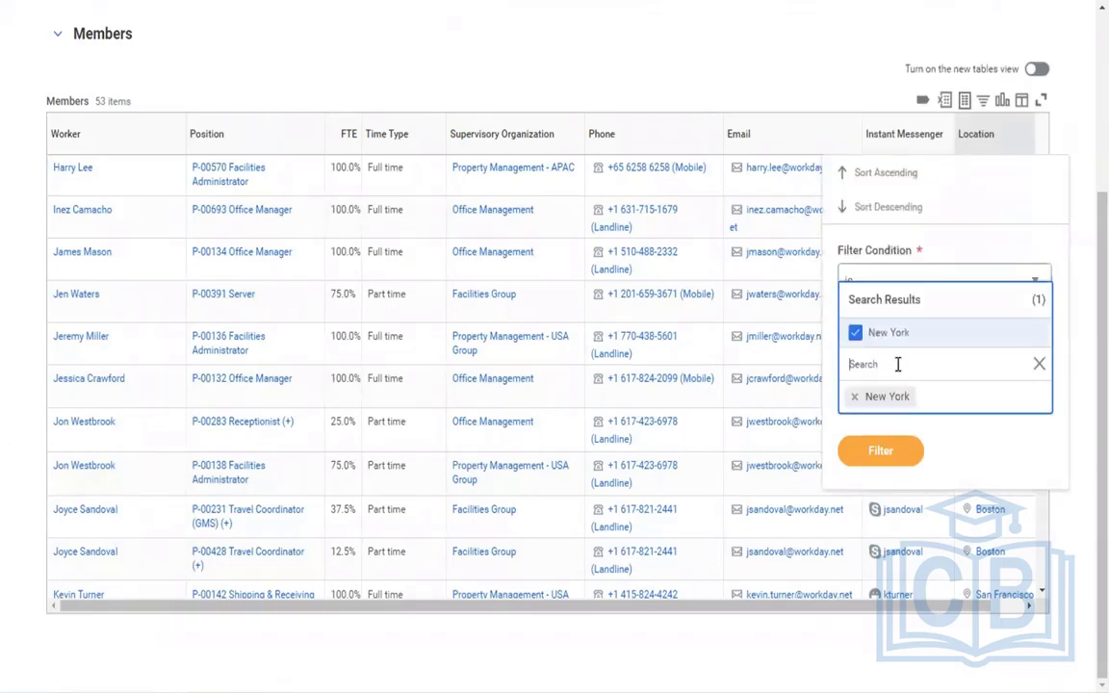
pyautogui.click(883, 448)
pyautogui.click(872, 422)
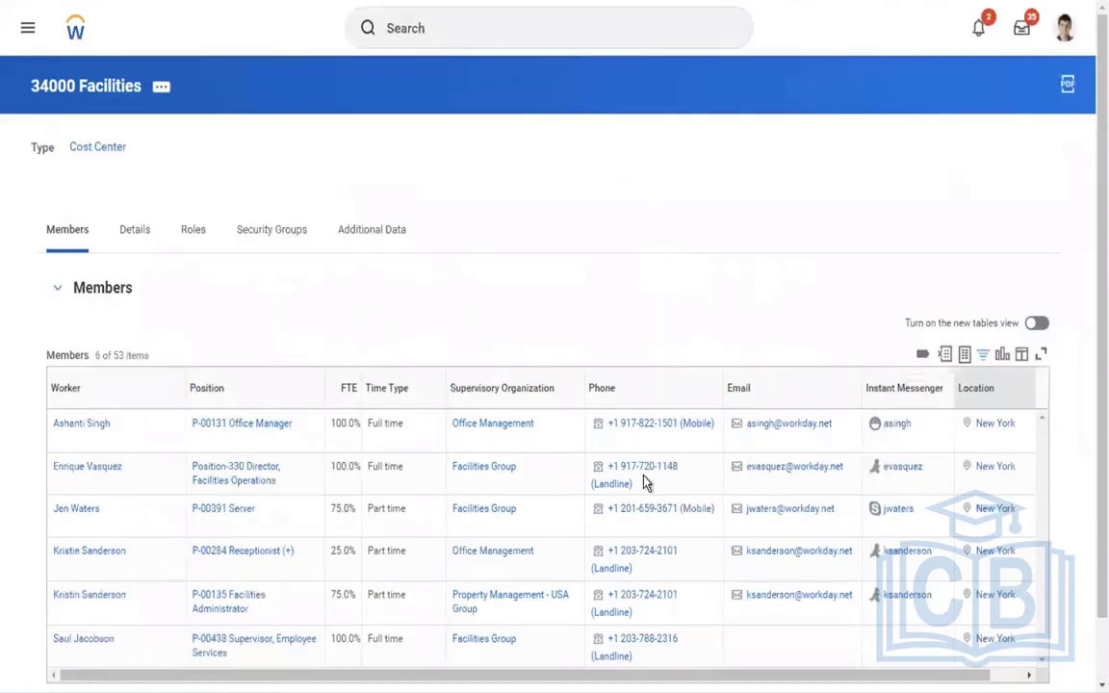
pyautogui.rightClick(82, 429)
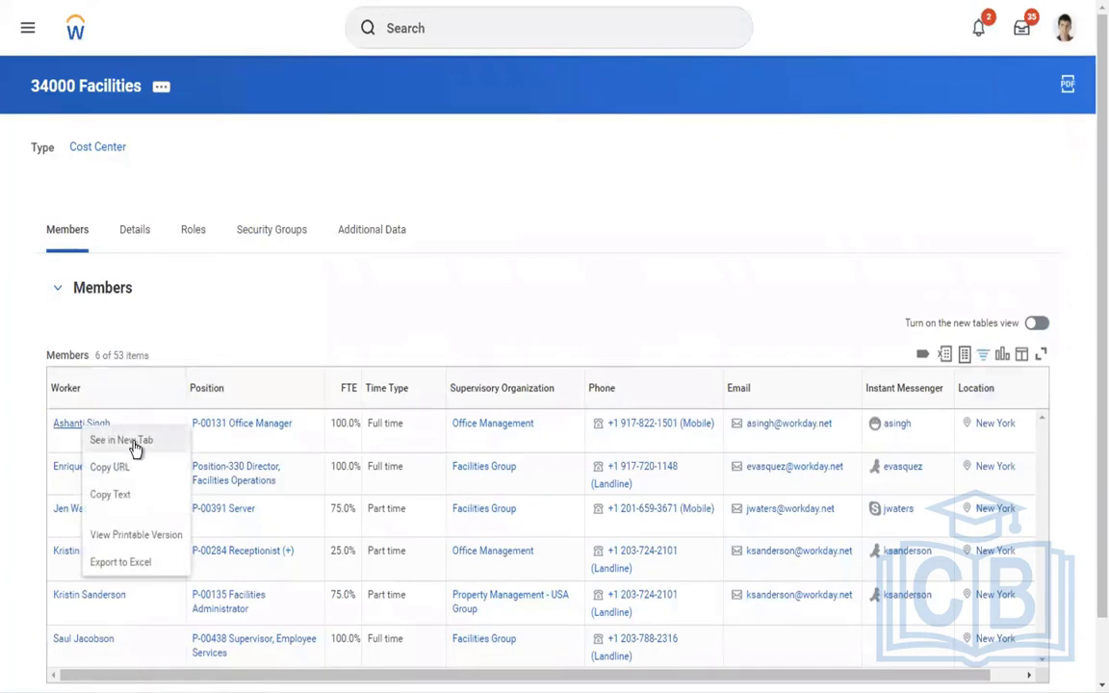
pyautogui.click(133, 446)
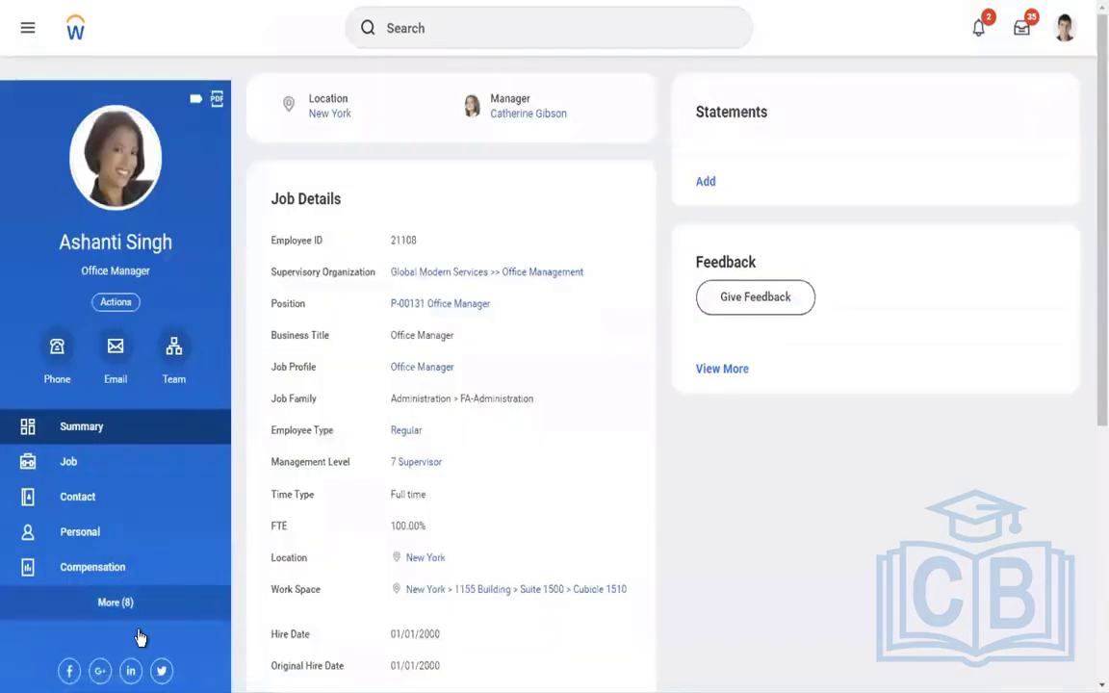
pyautogui.click(120, 603)
pyautogui.click(83, 640)
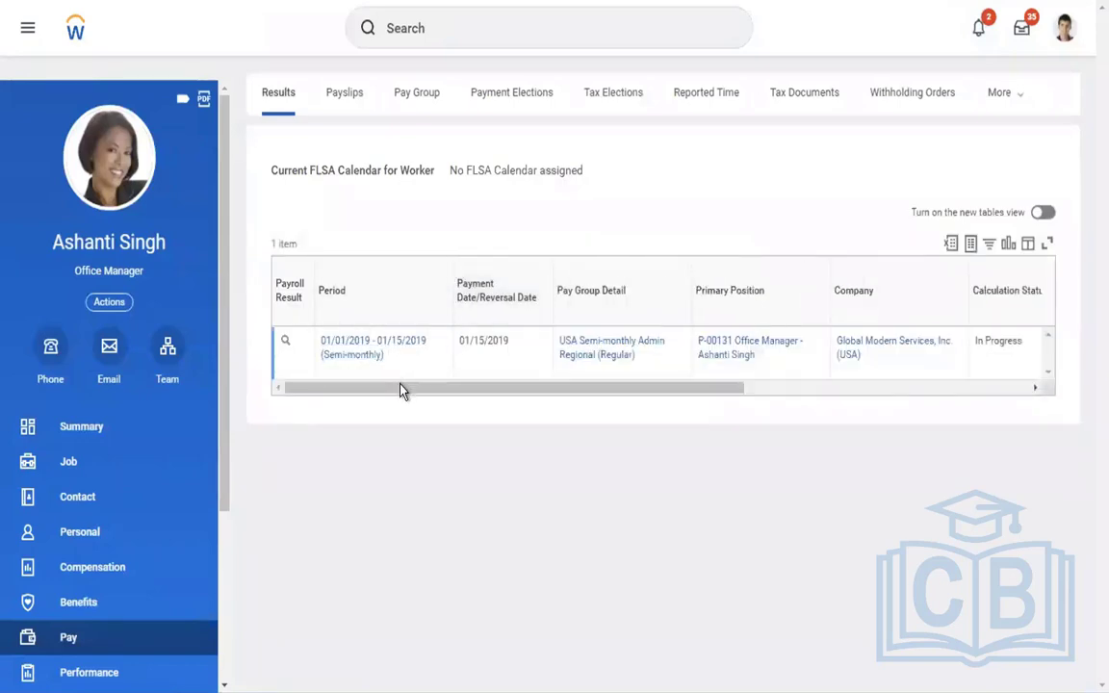
pyautogui.hscroll(5, 517, 402)
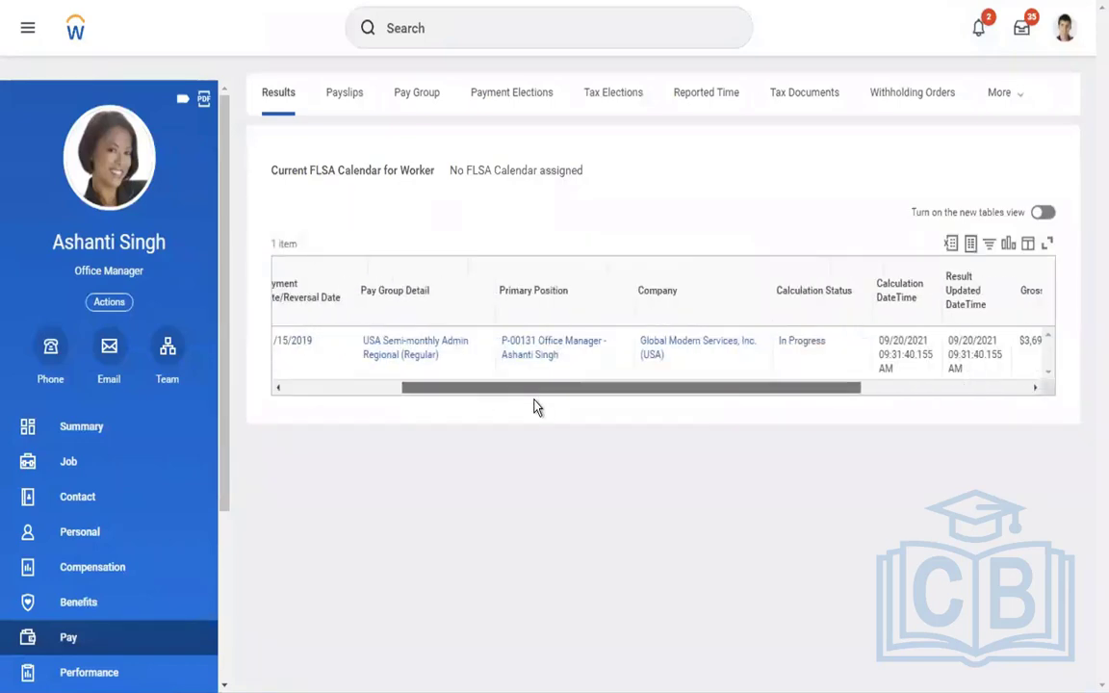
pyautogui.moveTo(571, 407); pyautogui.dragTo(320, 345)
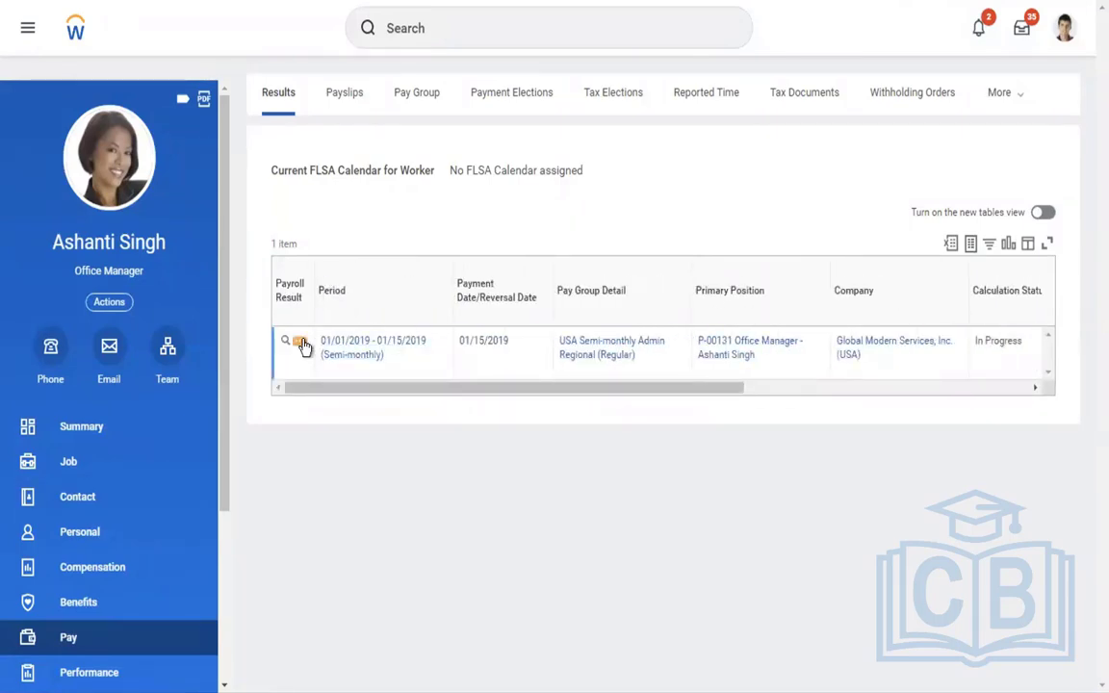
# Recalculate the Office Manager's in-progress pay result for the semi-monthly period 01/01/2019 - 01/15/2019
pyautogui.click(302, 344)
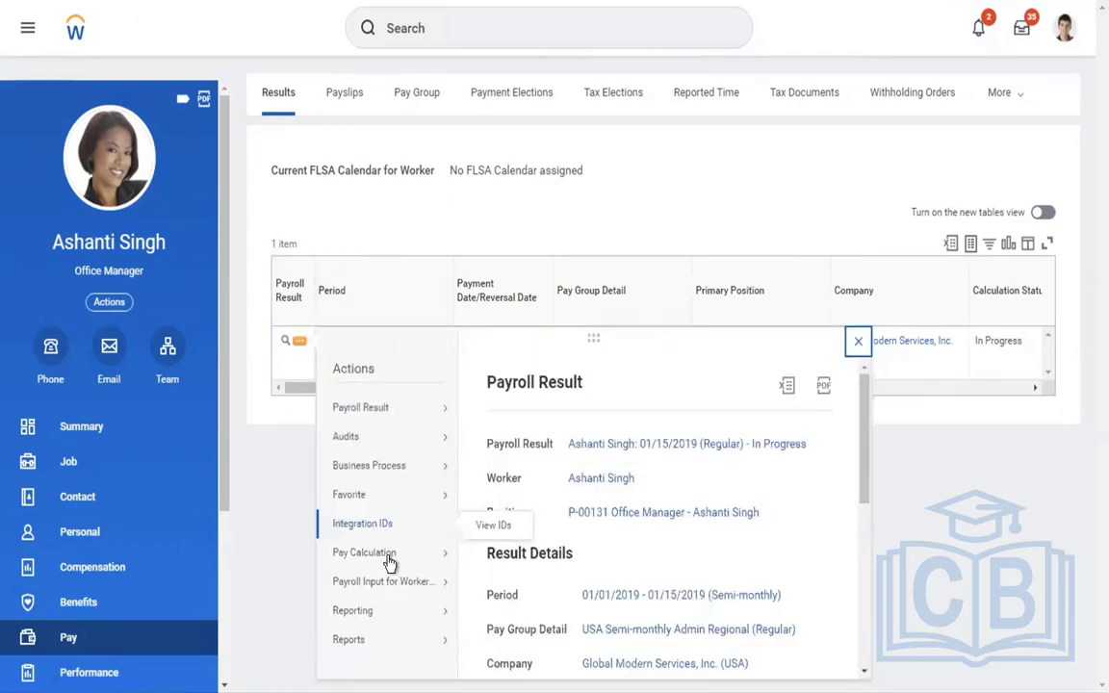
pyautogui.moveTo(386, 555)
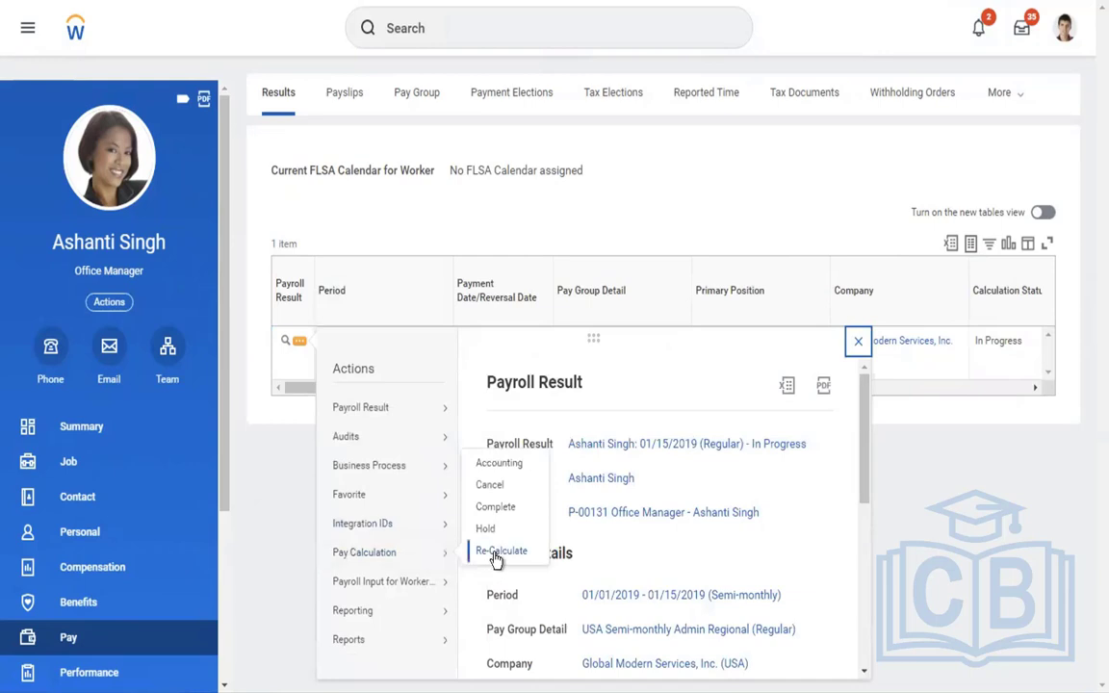
pyautogui.click(481, 556)
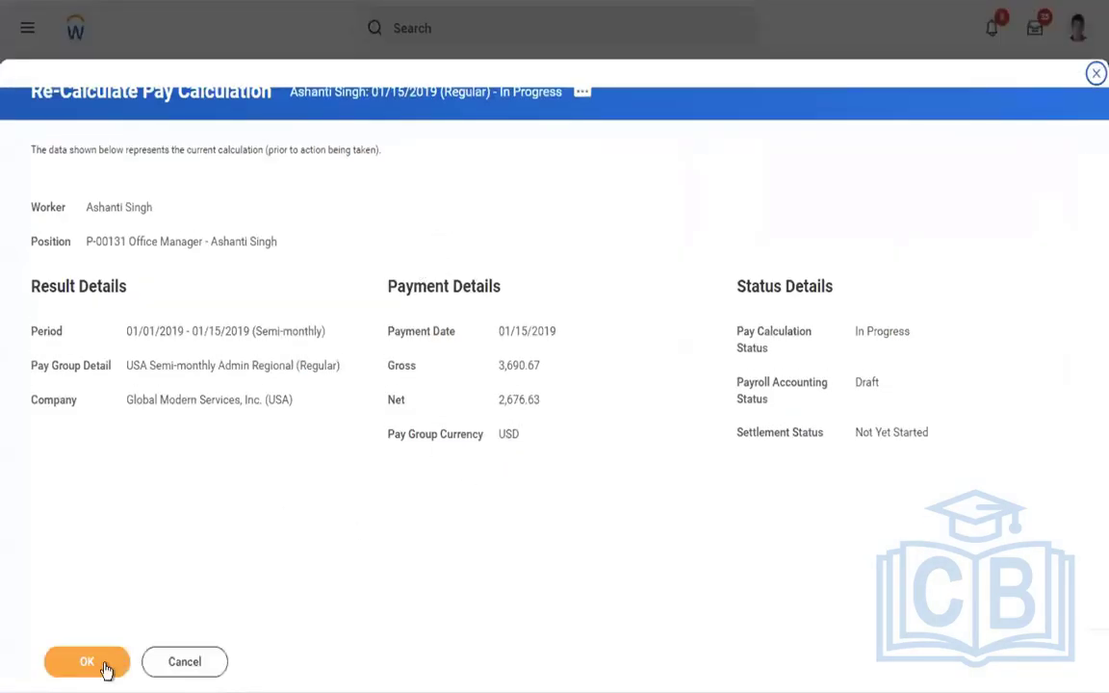
pyautogui.click(77, 664)
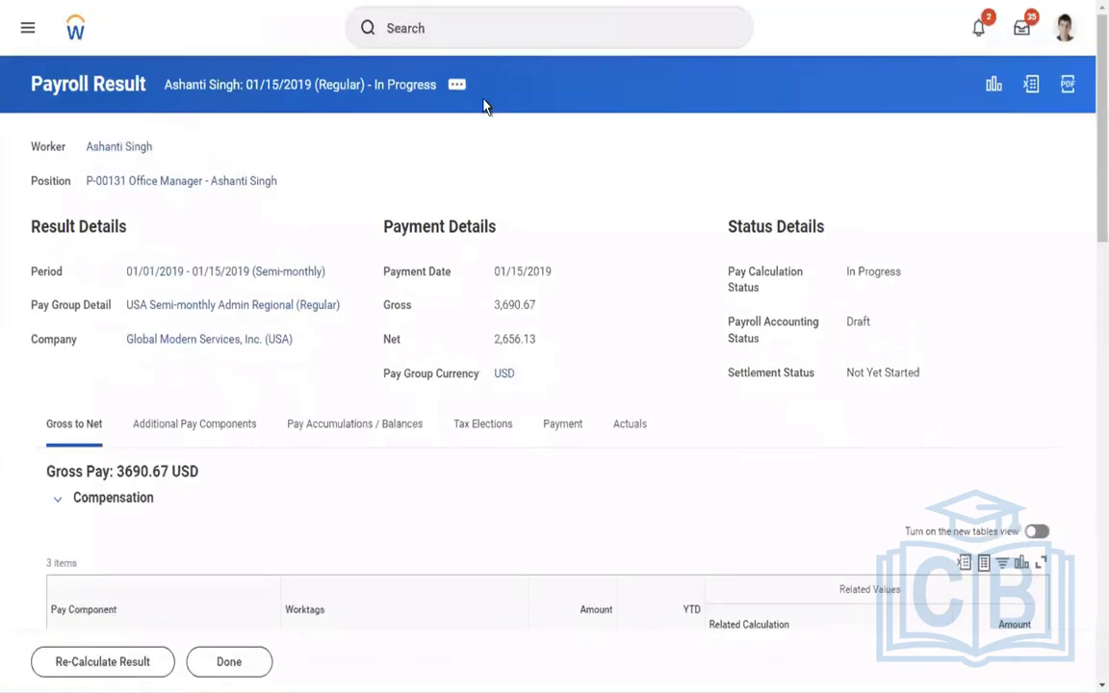
# Open the payslip from the recalculated result and compare its AMD - Union Fees amount with the New York row of the Word fee table
pyautogui.click(457, 89)
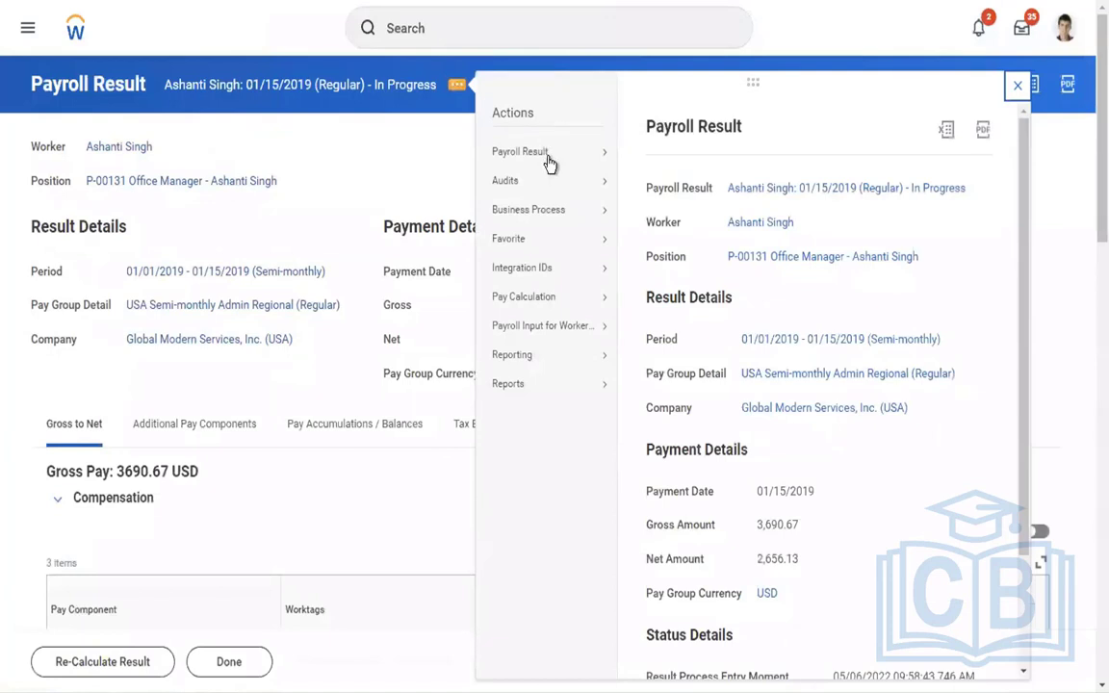
pyautogui.moveTo(548, 154)
pyautogui.click(655, 219)
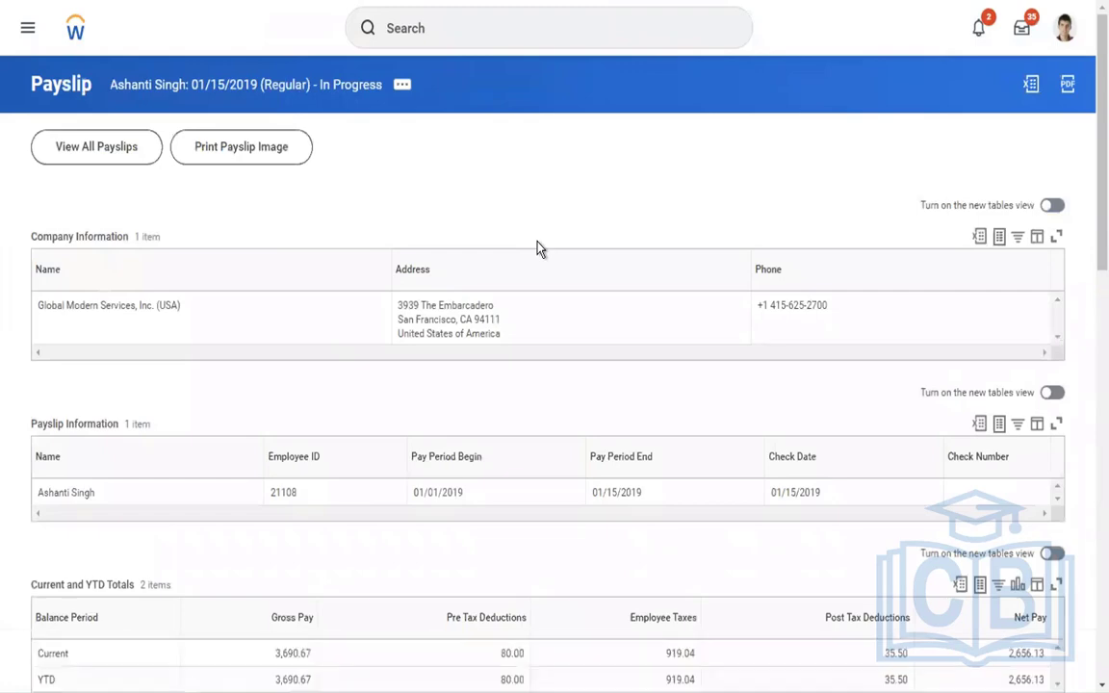
pyautogui.scroll(-5, 538, 249)
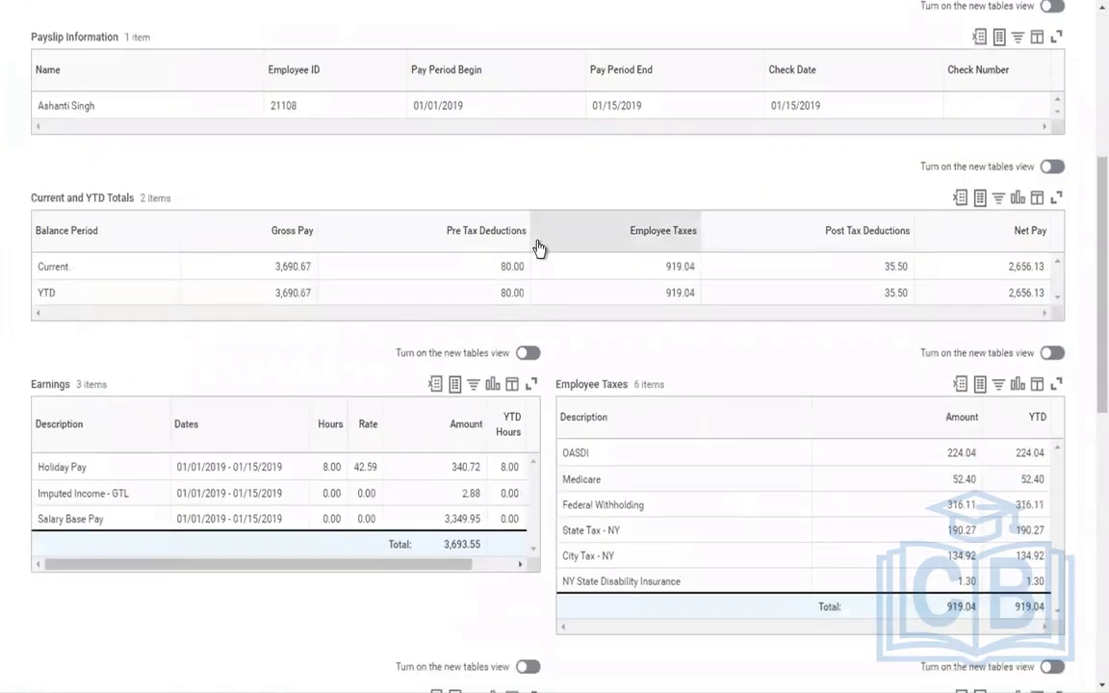
pyautogui.scroll(-3, 538, 248)
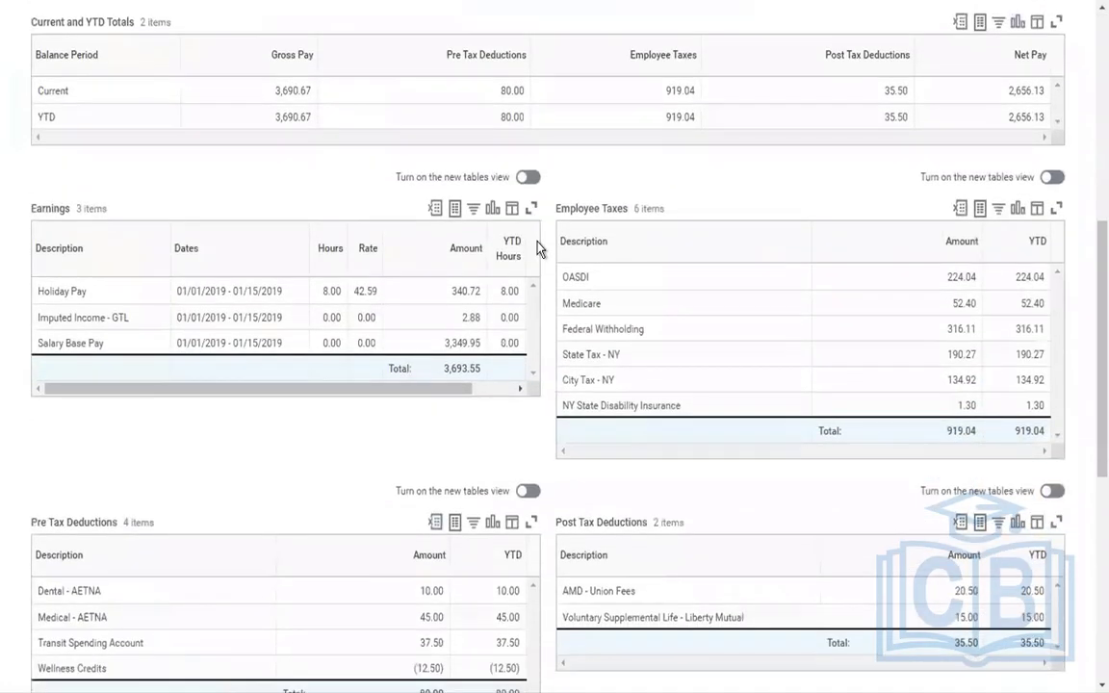
pyautogui.scroll(-4, 538, 248)
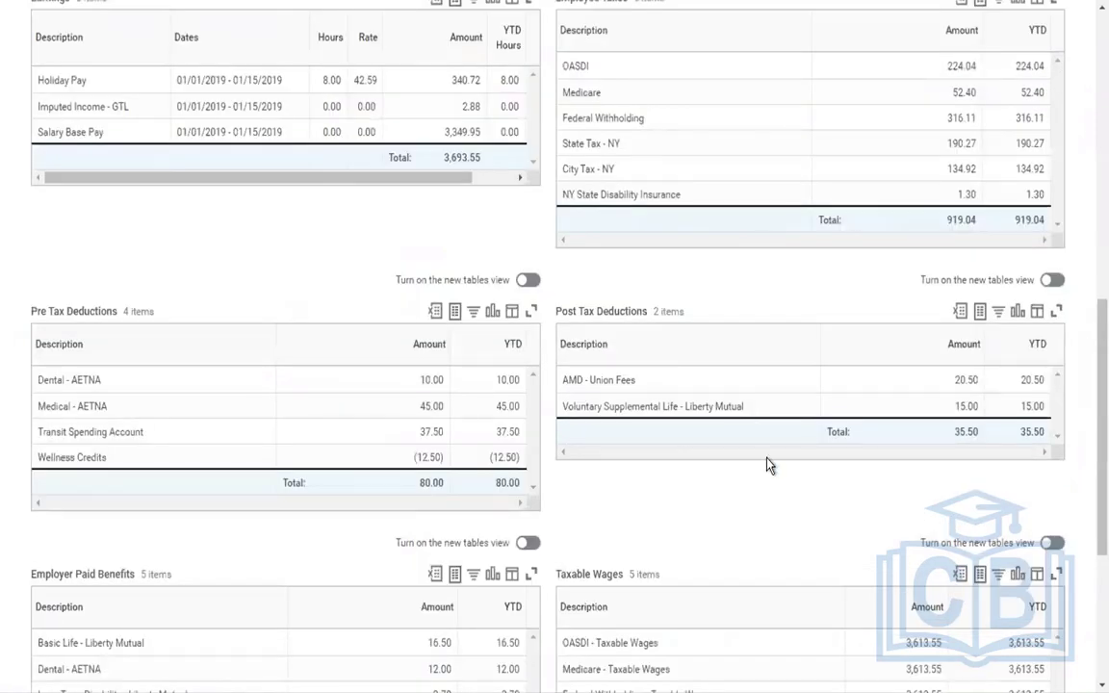
pyautogui.moveTo(565, 378); pyautogui.dragTo(1039, 381)
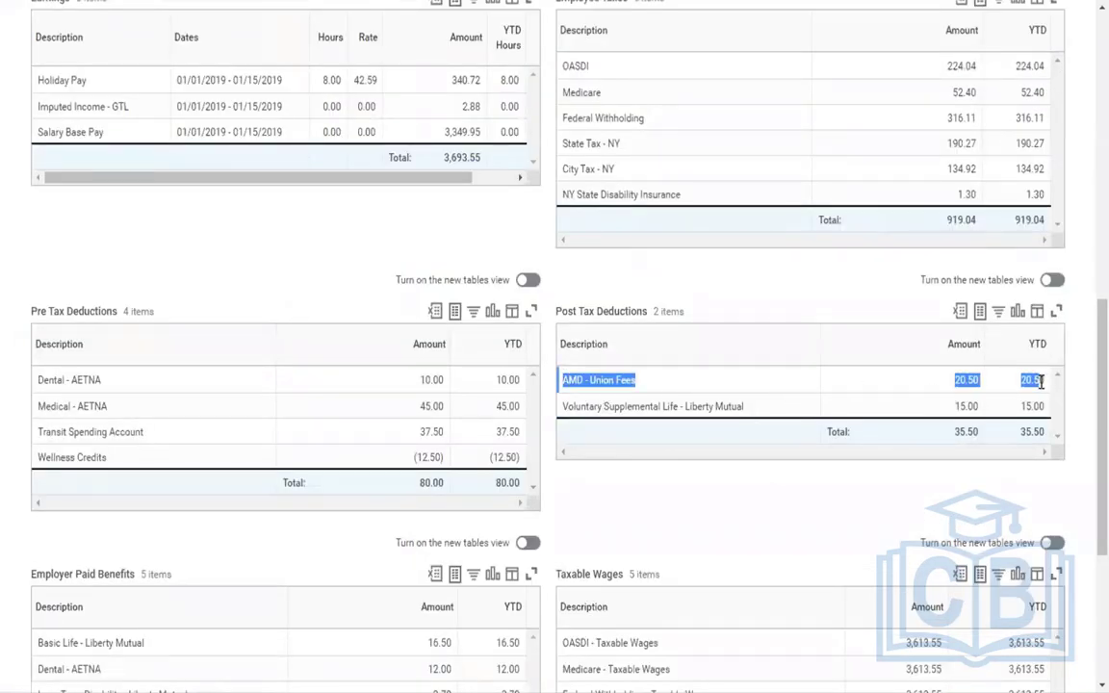
pyautogui.hotkey('ctrl', 'Right')
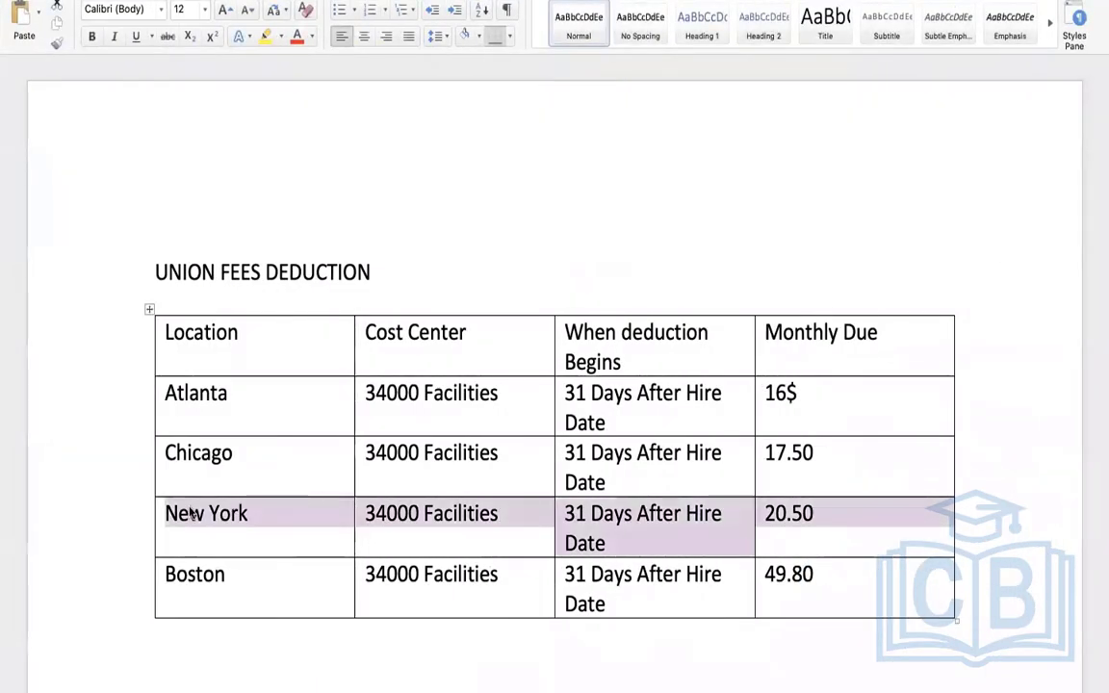
pyautogui.hotkey('ctrl', 'Left')
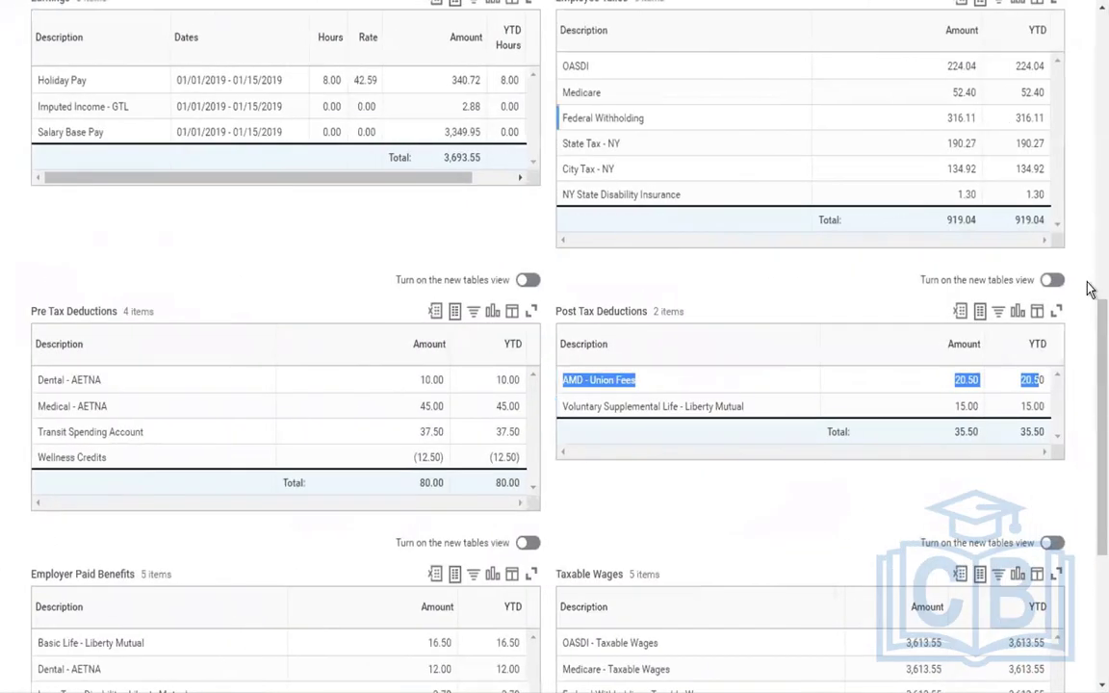
# Filter the 34000 Facilities members list to workers whose location is Boston
pyautogui.moveTo(1097, 324); pyautogui.dragTo(1097, 20)
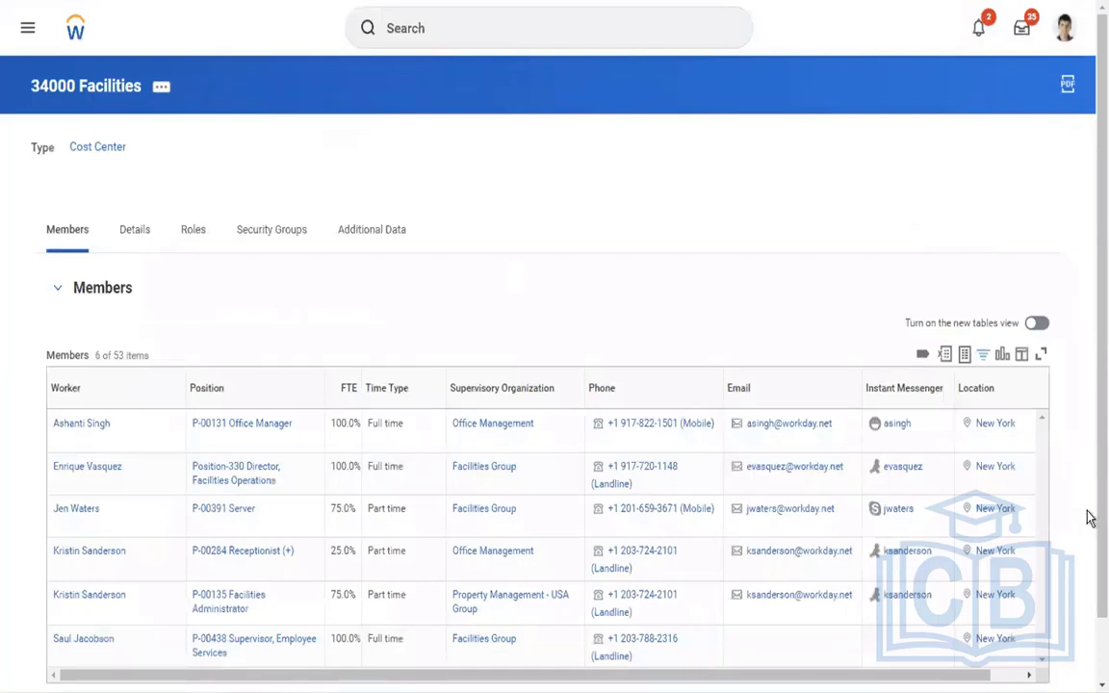
pyautogui.click(1008, 395)
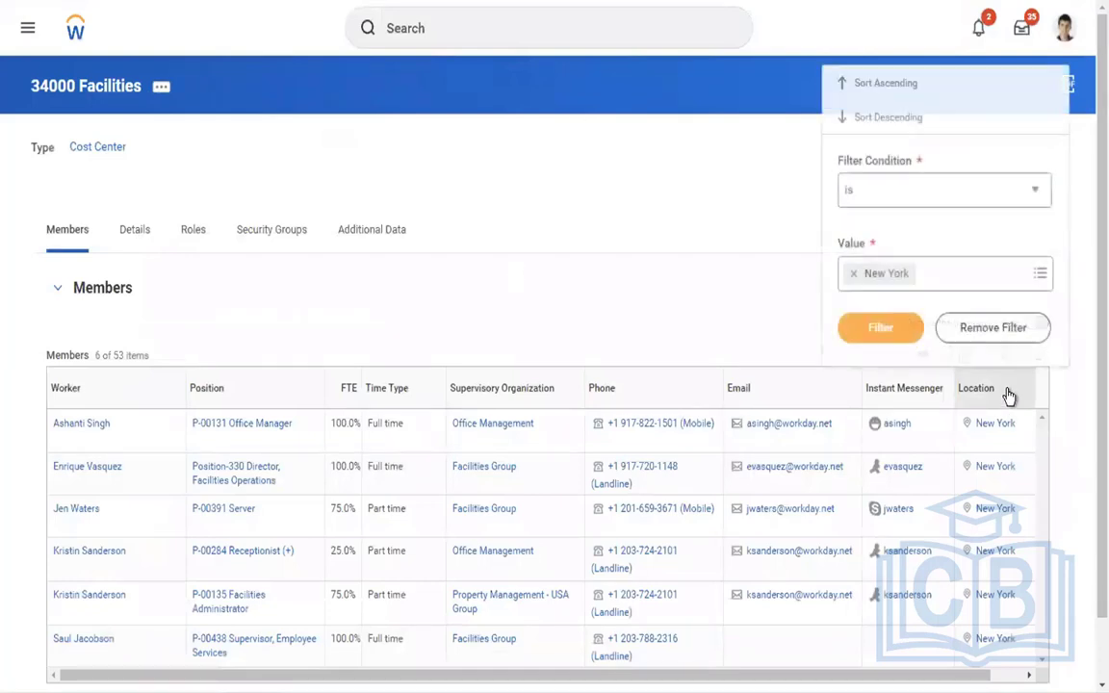
pyautogui.click(853, 273)
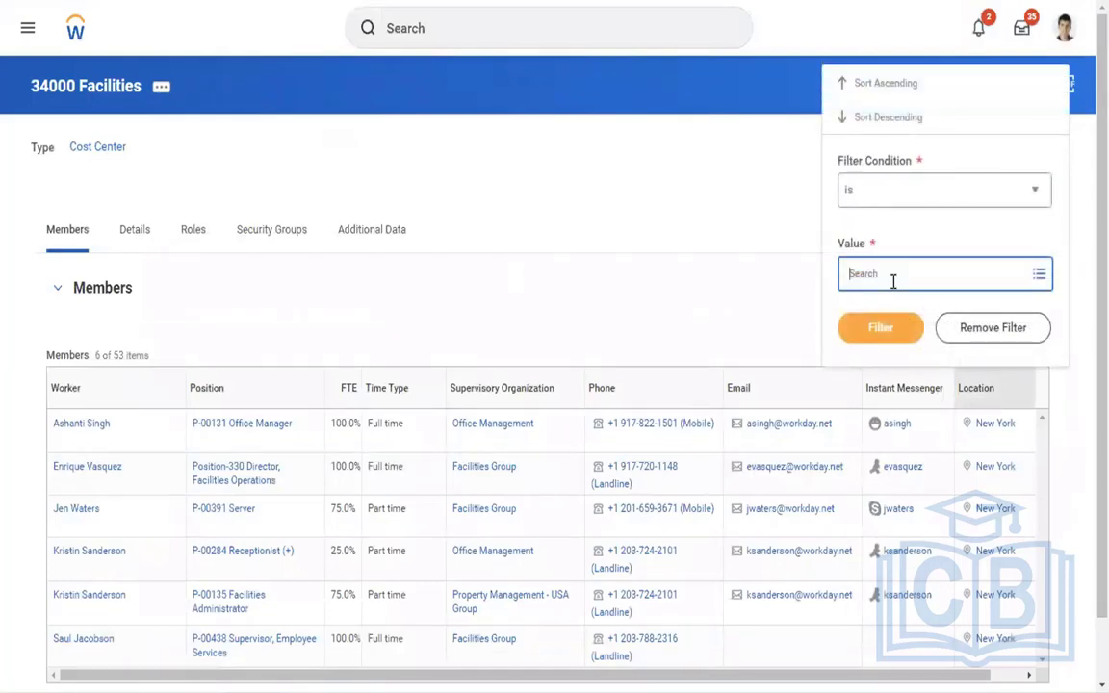
pyautogui.write('boston')
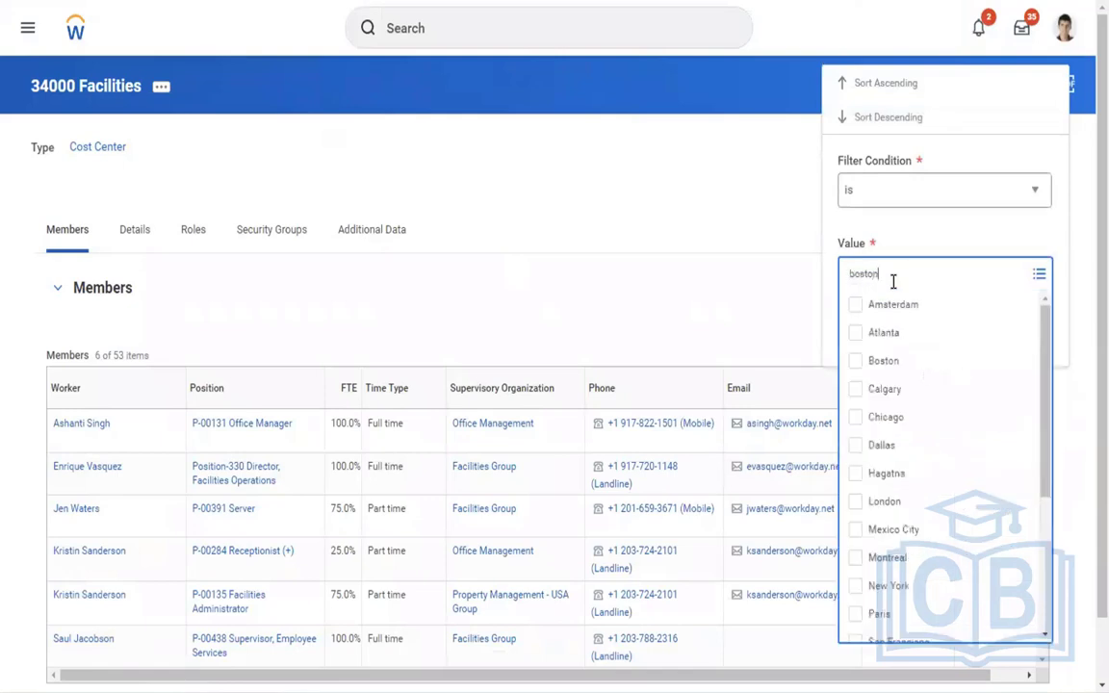
pyautogui.press('Return')
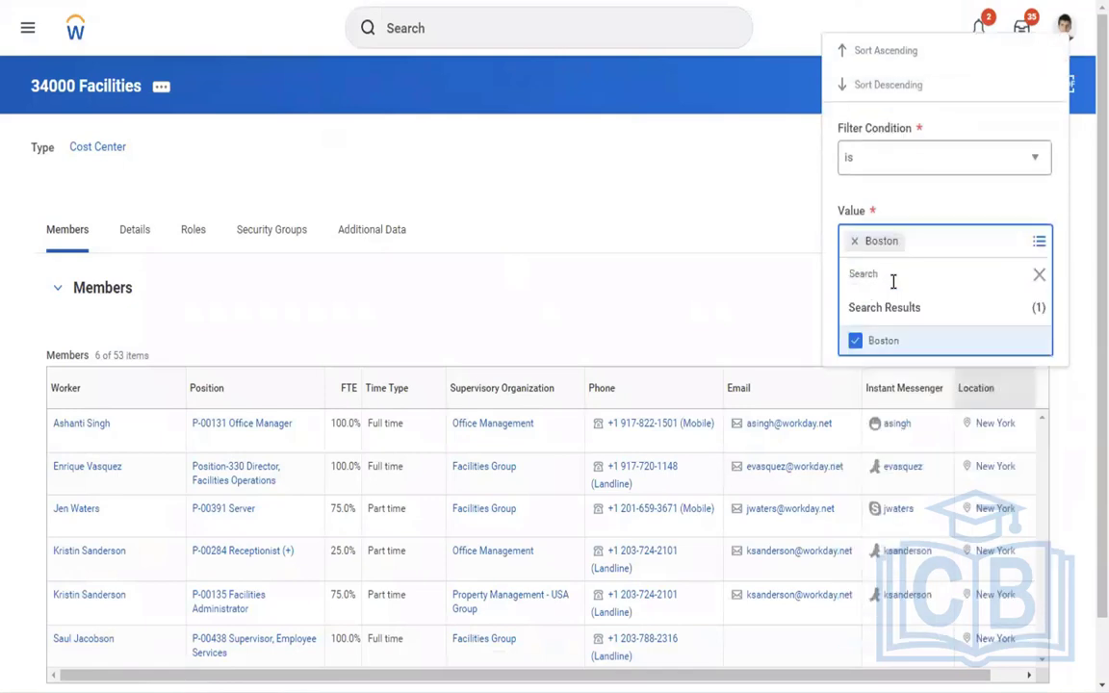
pyautogui.click(751, 255)
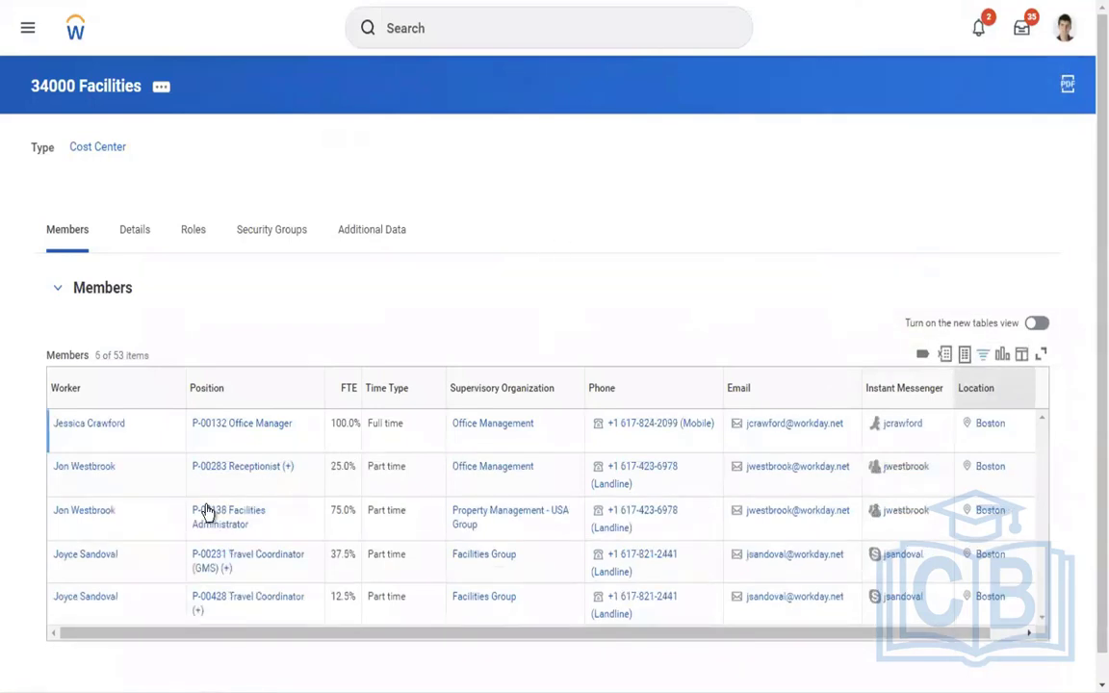
pyautogui.rightClick(83, 426)
pyautogui.click(136, 440)
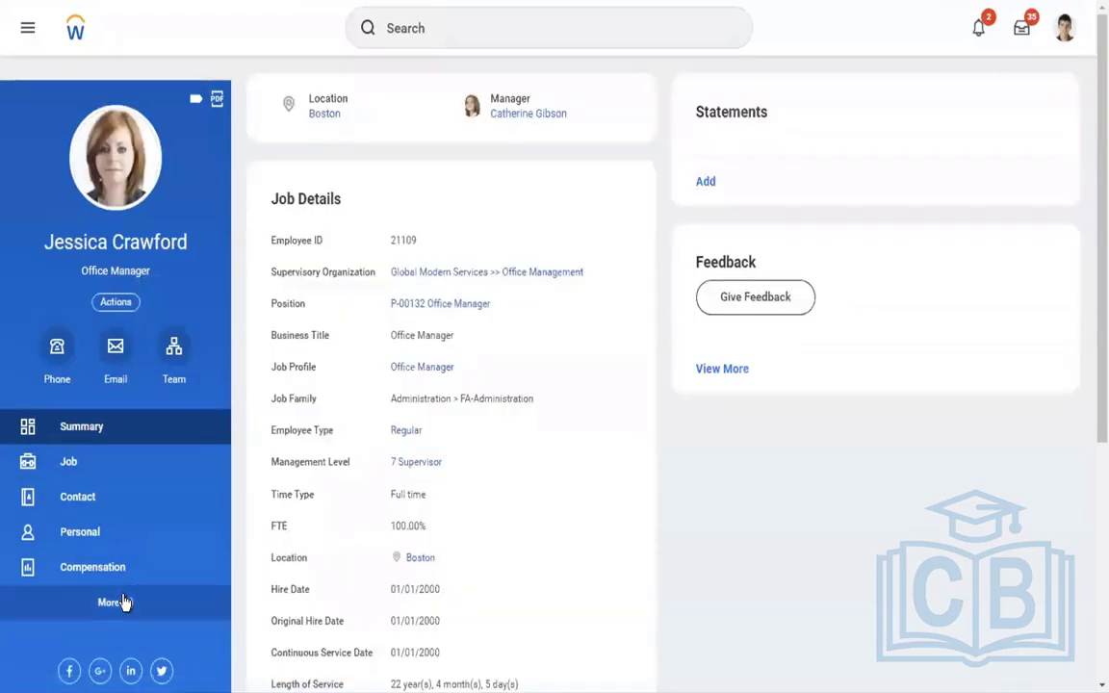
pyautogui.click(120, 601)
pyautogui.click(10, 643)
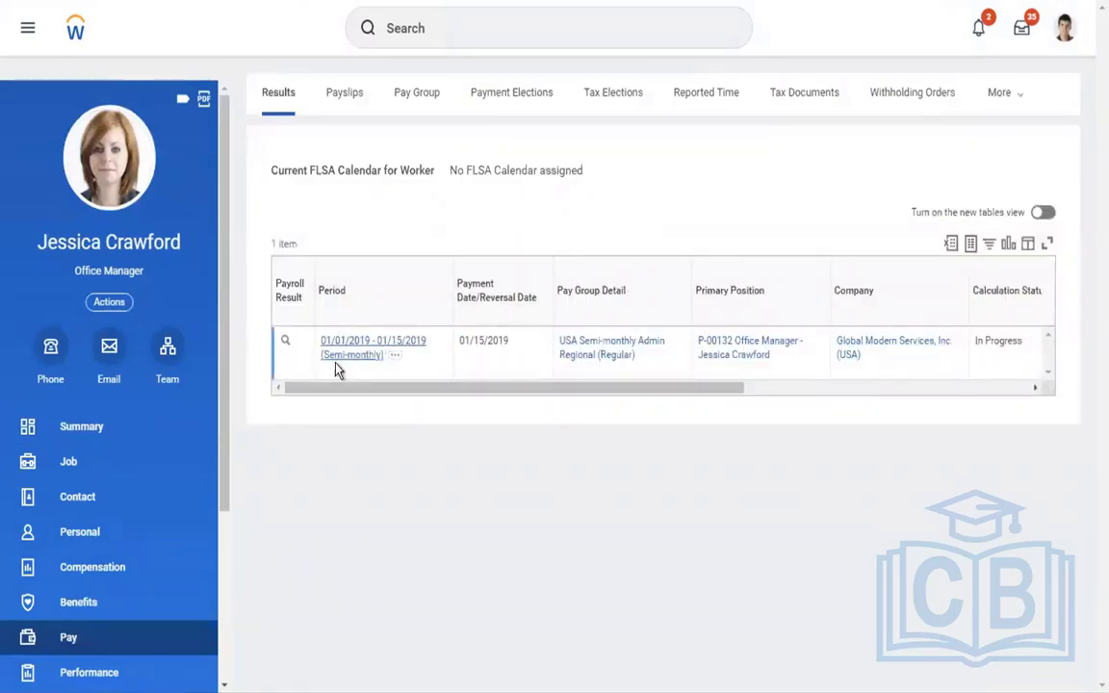
pyautogui.moveTo(304, 348)
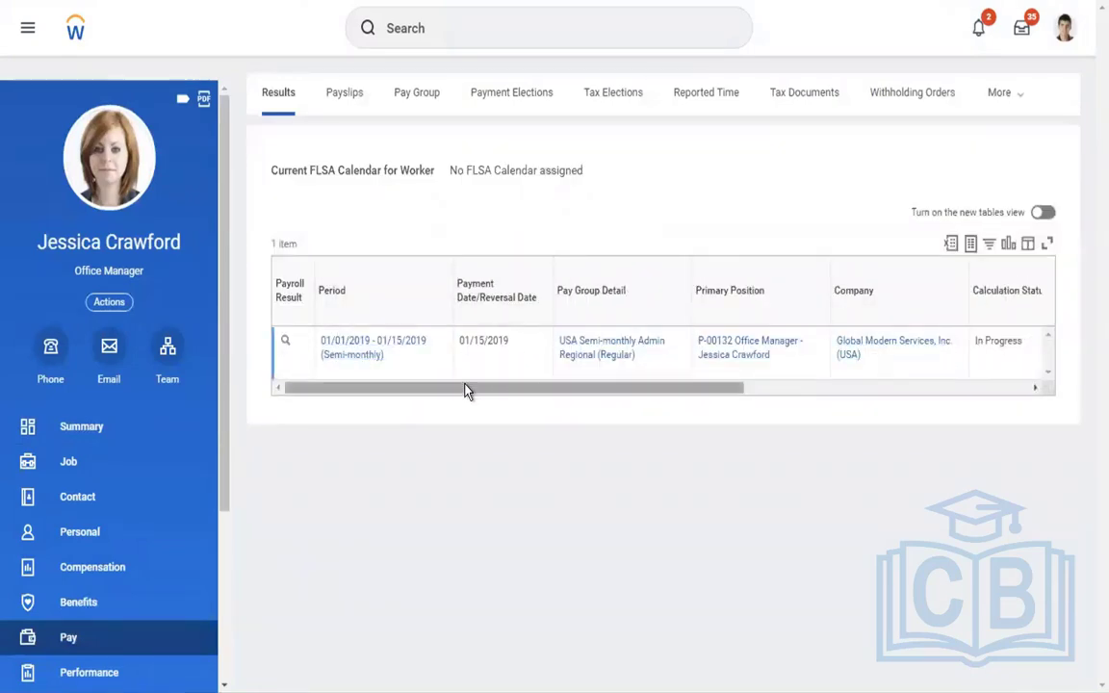
pyautogui.moveTo(524, 390); pyautogui.dragTo(357, 399)
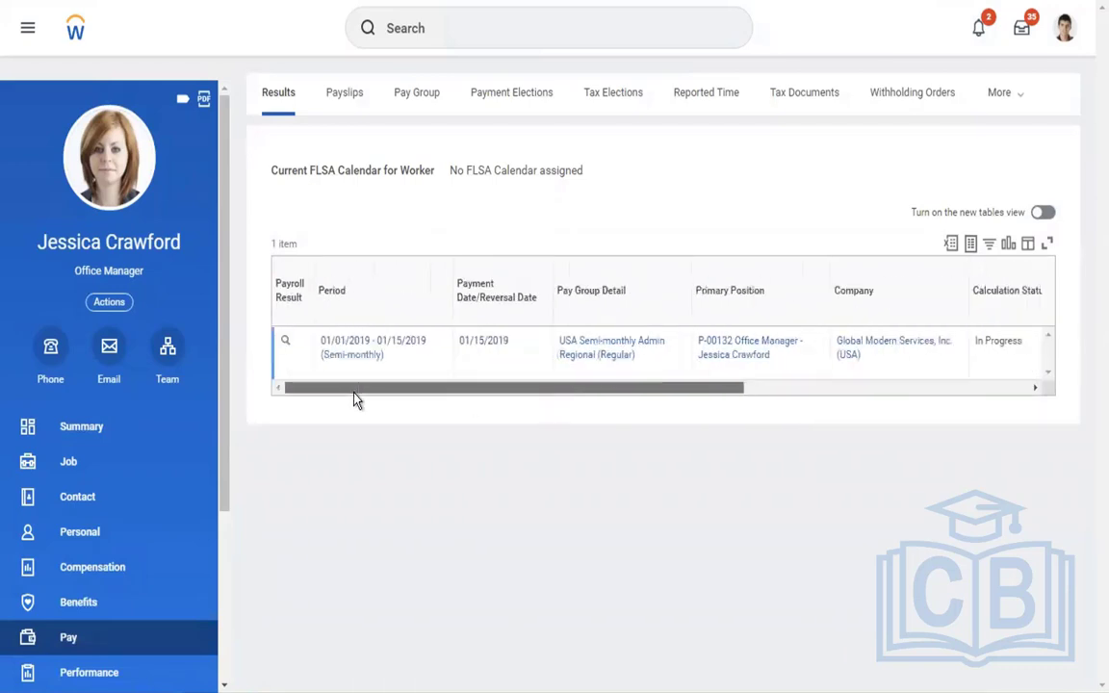
# Recalculate the Boston Office Manager's in-progress pay result for 01/01/2019 - 01/15/2019, checking the Word union fees table before confirming
pyautogui.click(300, 345)
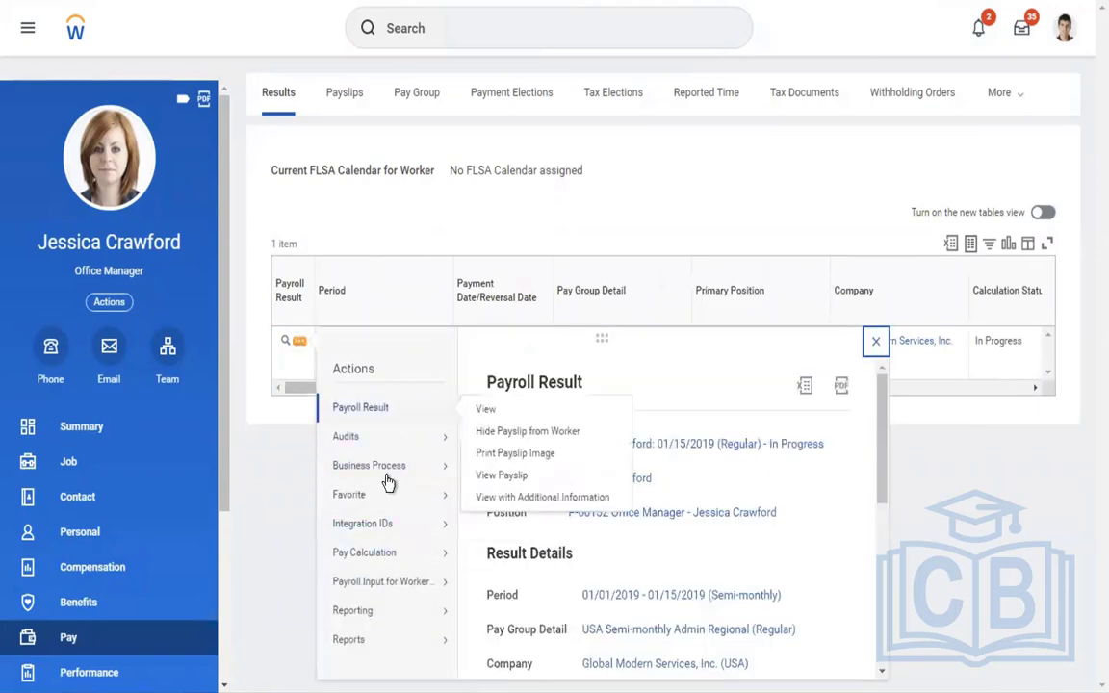
pyautogui.moveTo(379, 556)
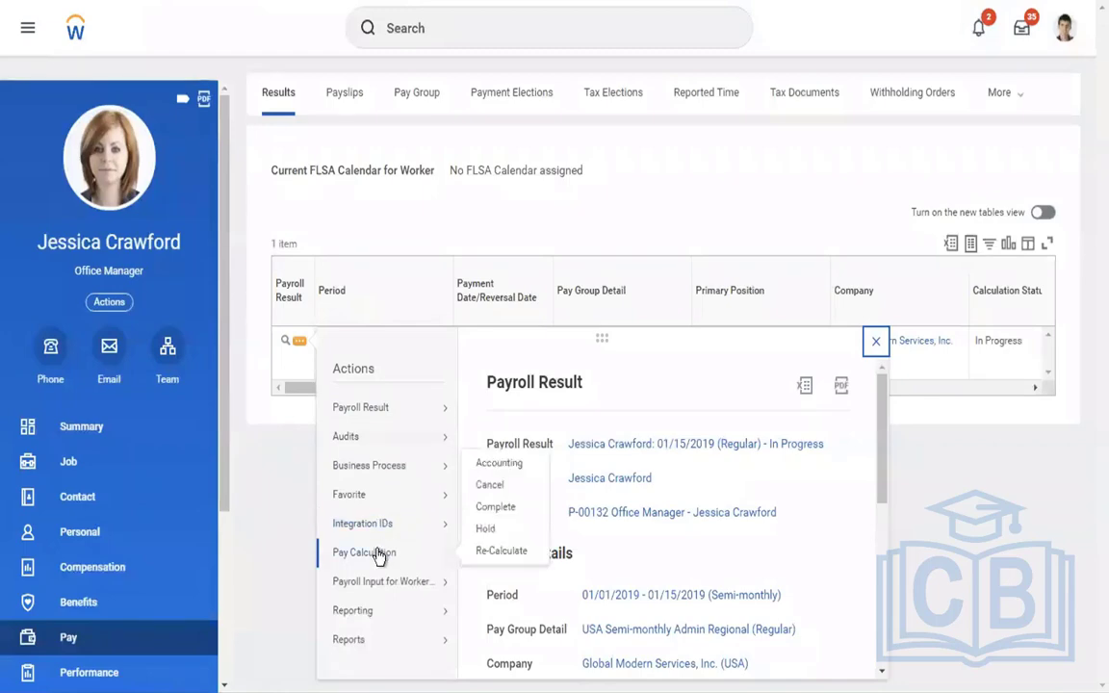
pyautogui.click(491, 552)
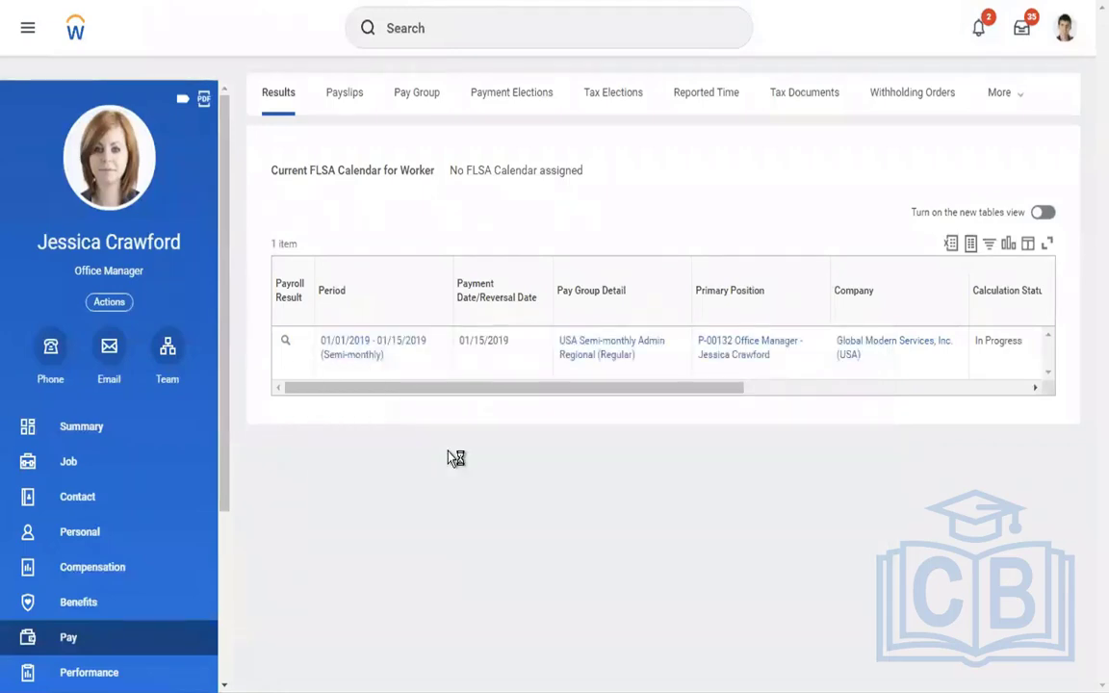
pyautogui.hotkey('ctrl', 'Right')
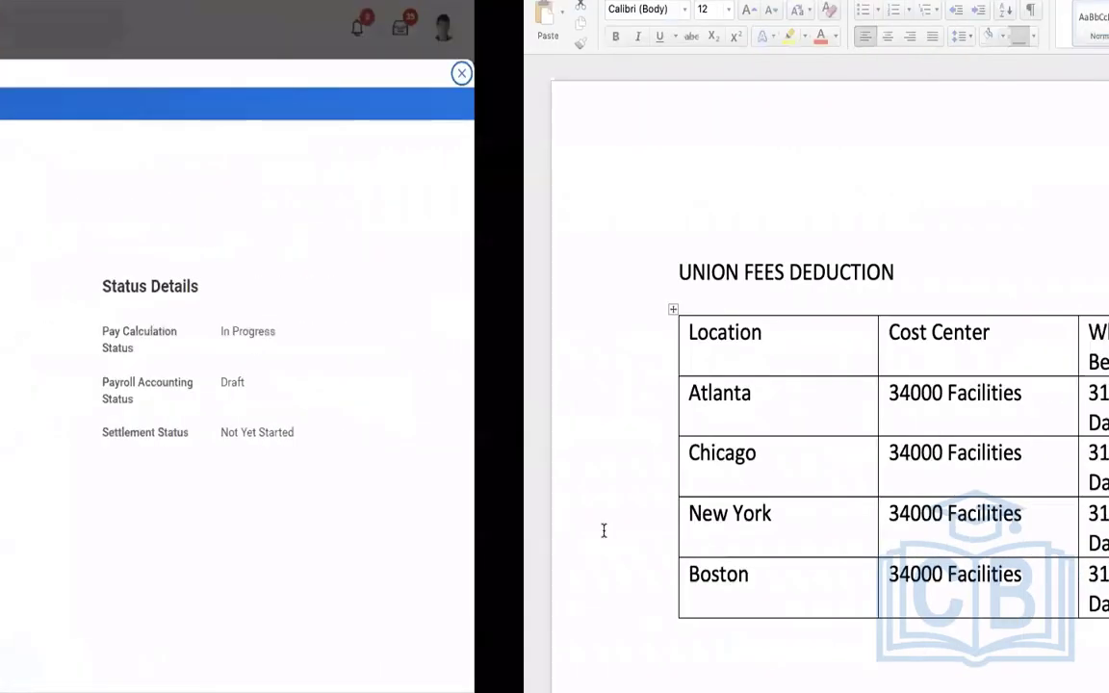
pyautogui.hotkey('ctrl', 'Left')
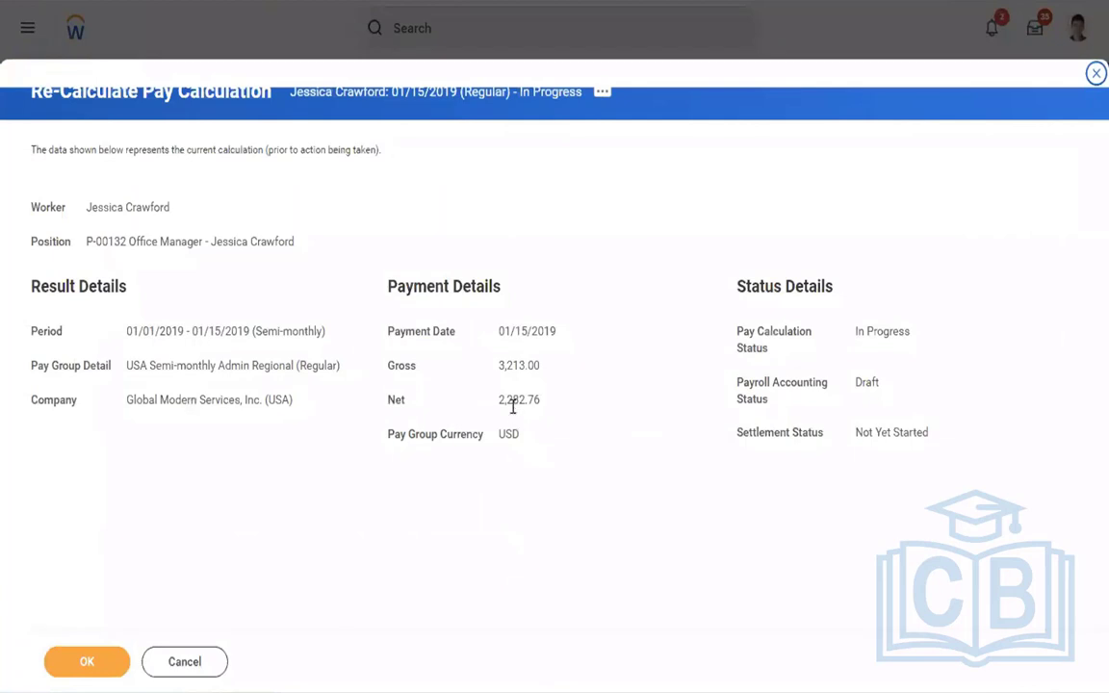
pyautogui.click(93, 660)
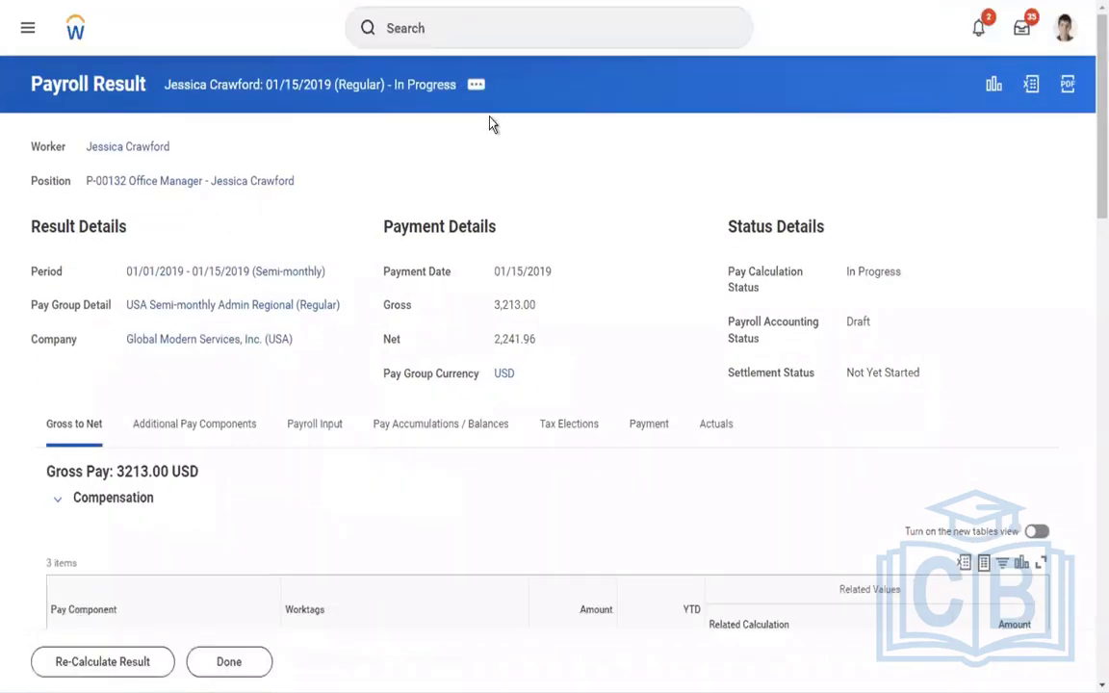
# Open the payslip from the recalculated result and examine the AMD - Union Fees amount under Post Tax Deductions
pyautogui.click(476, 86)
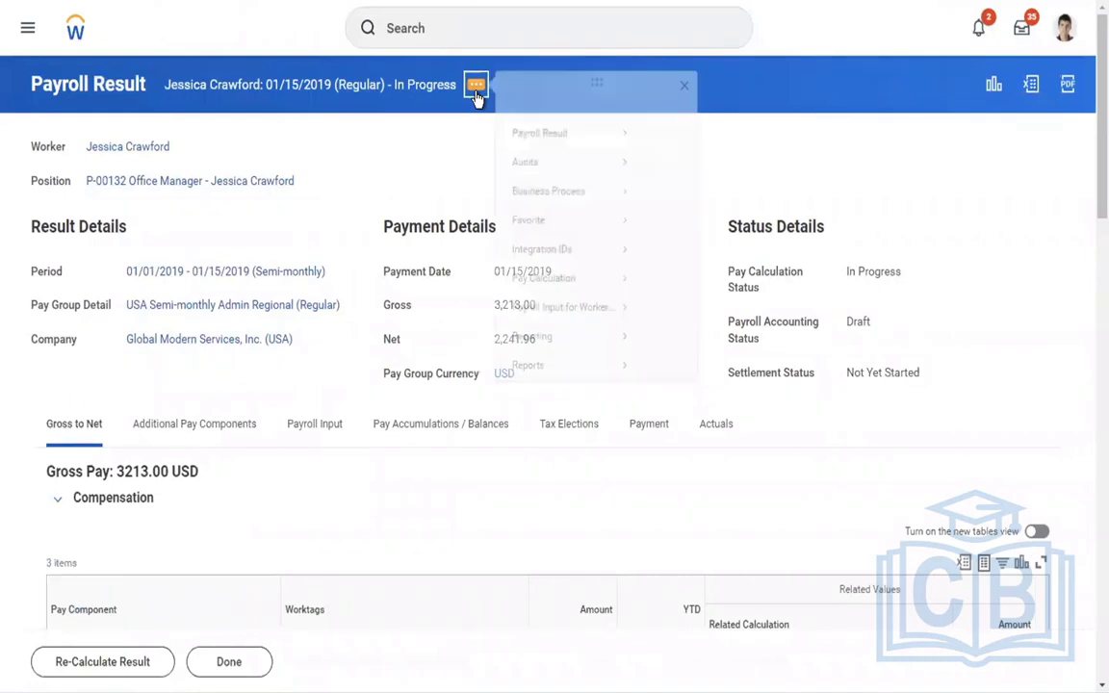
pyautogui.moveTo(553, 153)
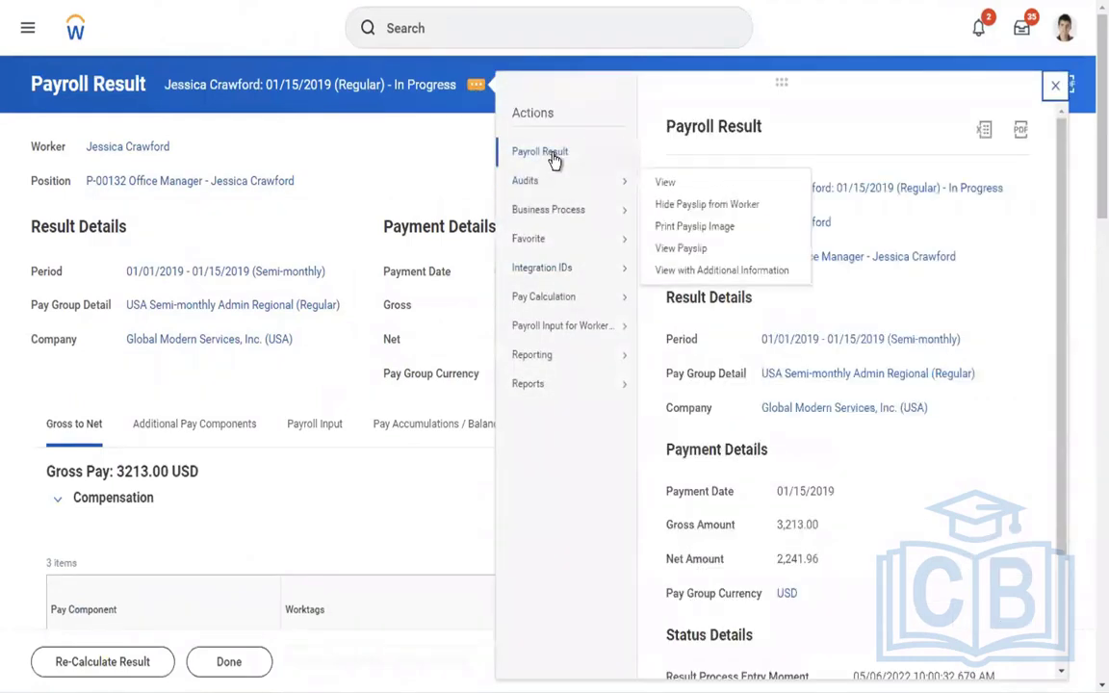
pyautogui.click(660, 222)
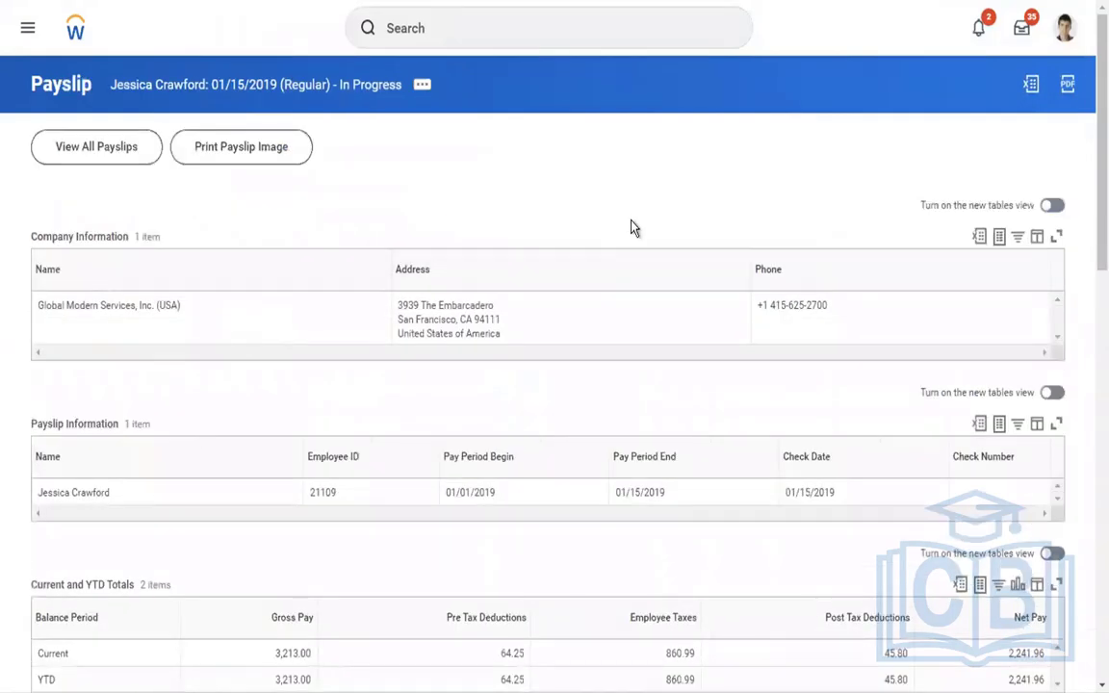
pyautogui.scroll(-4, 632, 228)
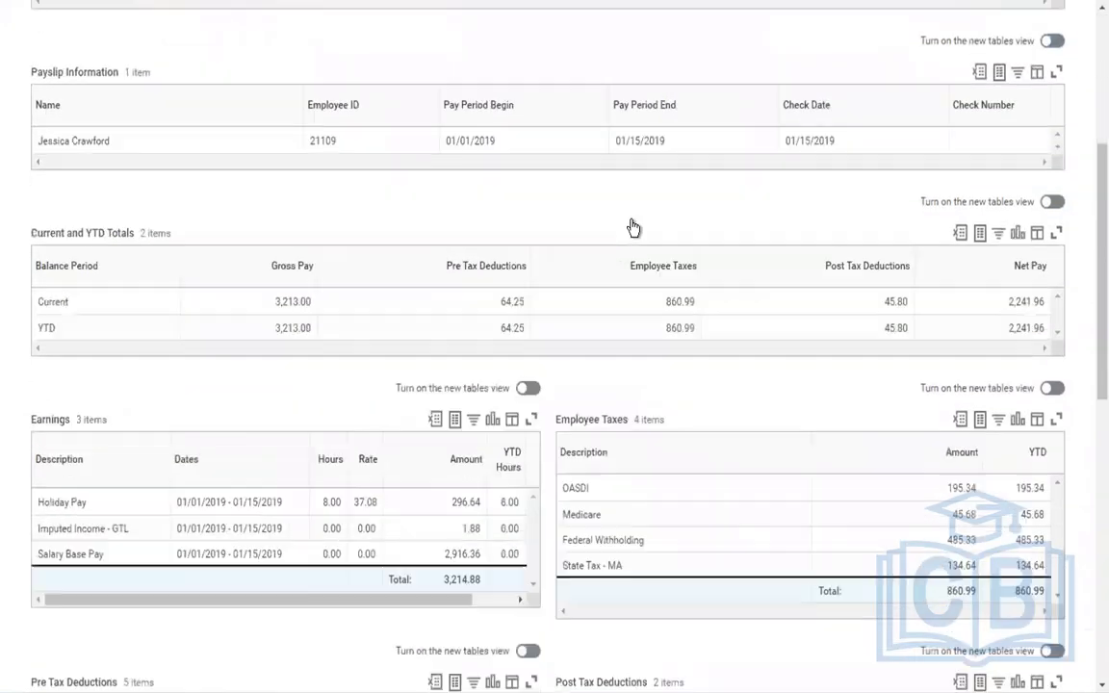
pyautogui.scroll(-3, 632, 228)
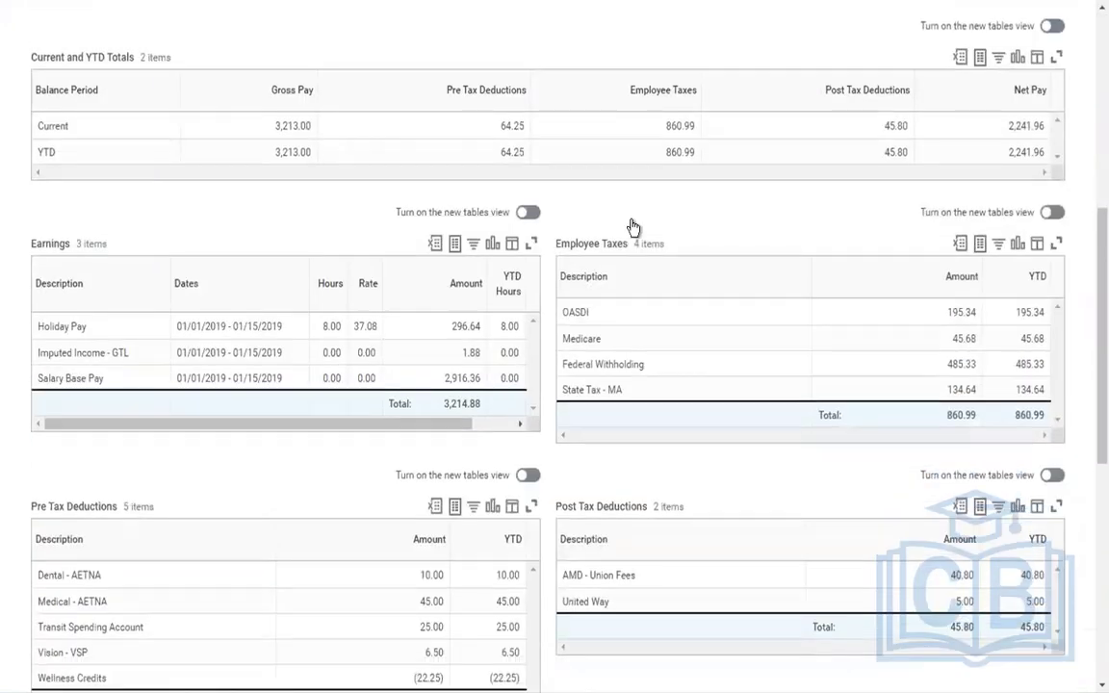
pyautogui.scroll(-1, 608, 421)
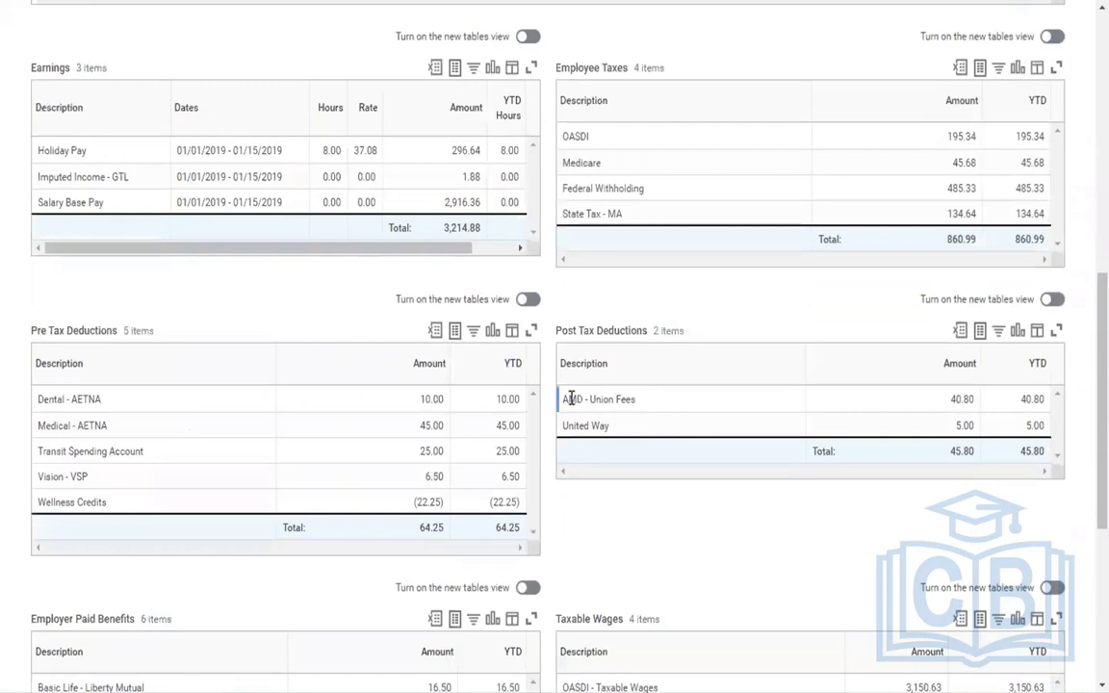
pyautogui.moveTo(567, 398); pyautogui.dragTo(1031, 398)
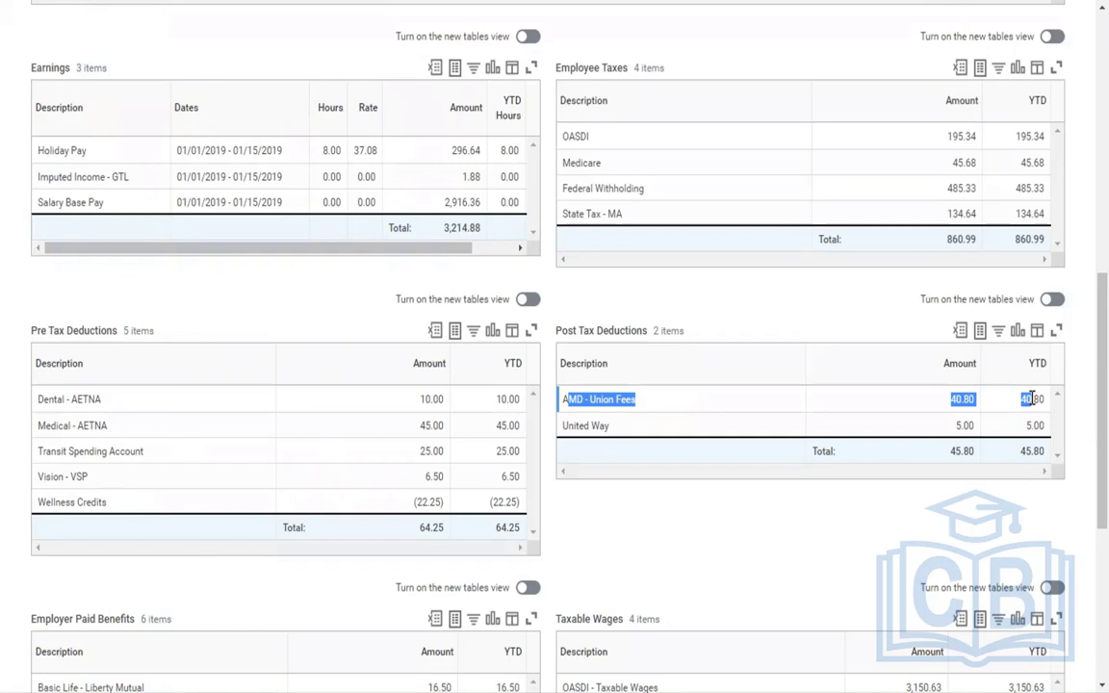
pyautogui.press('XF86AudioRaiseVolume')
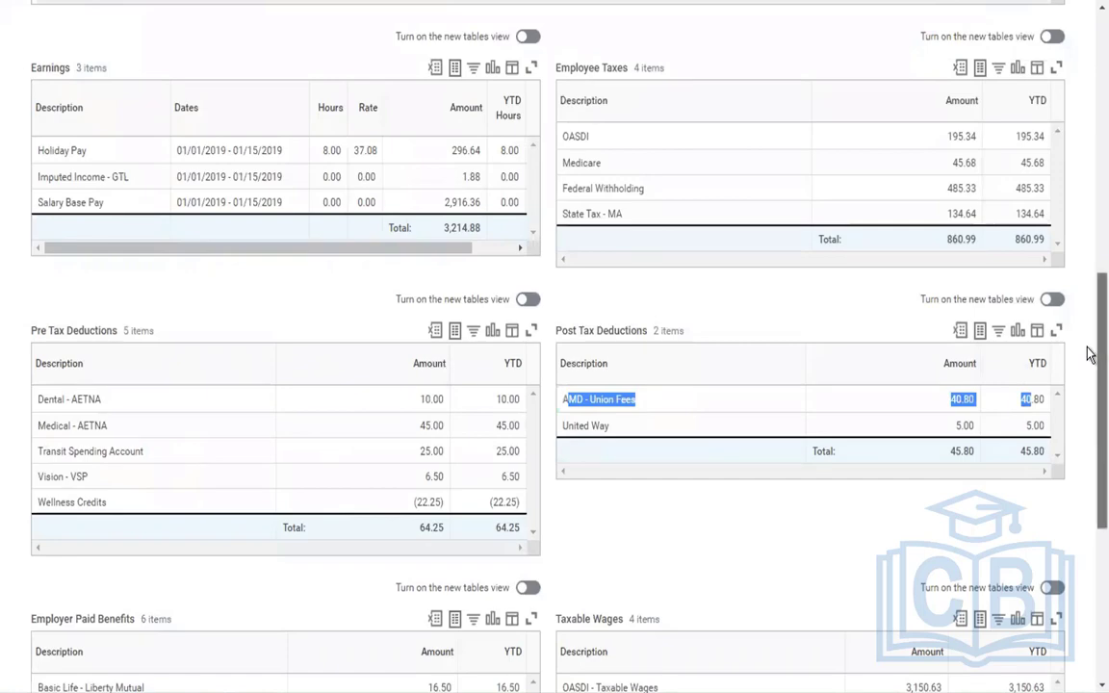
pyautogui.moveTo(1087, 354); pyautogui.dragTo(1088, 48)
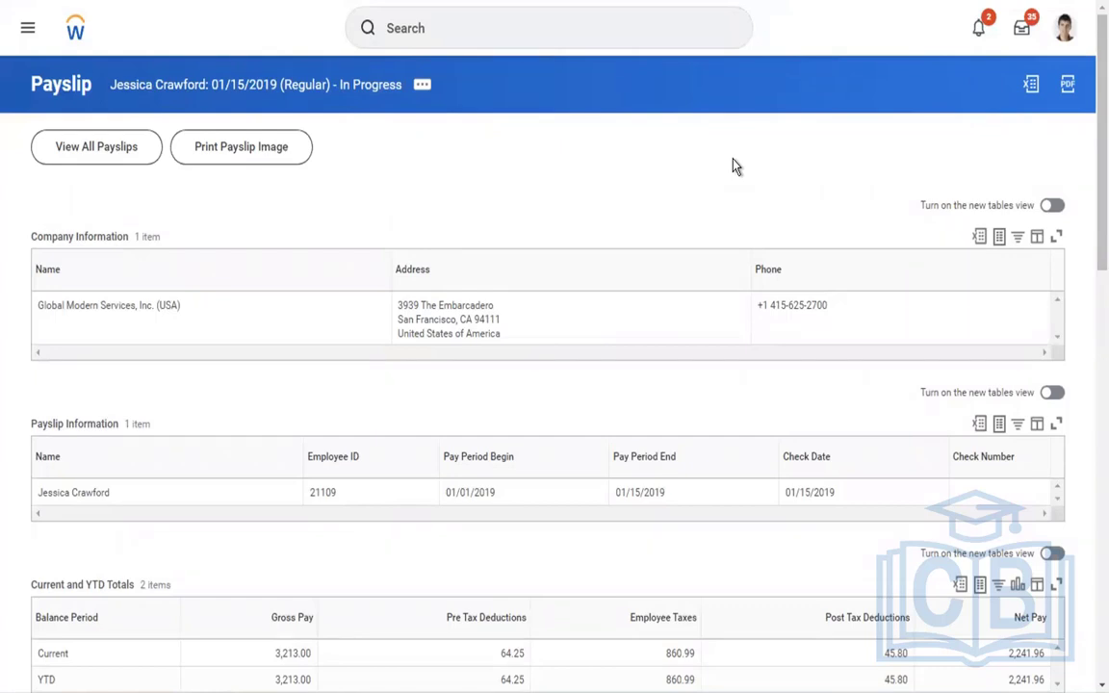
pyautogui.click(472, 44)
pyautogui.write('all business p')
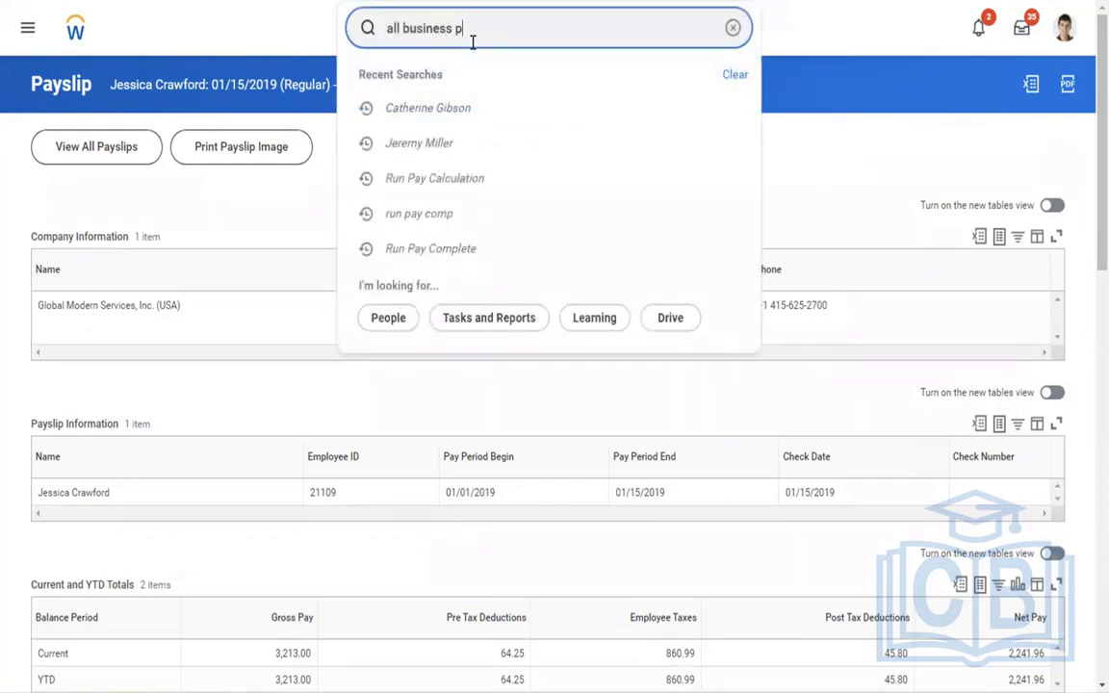
pyautogui.write('rocess ob')
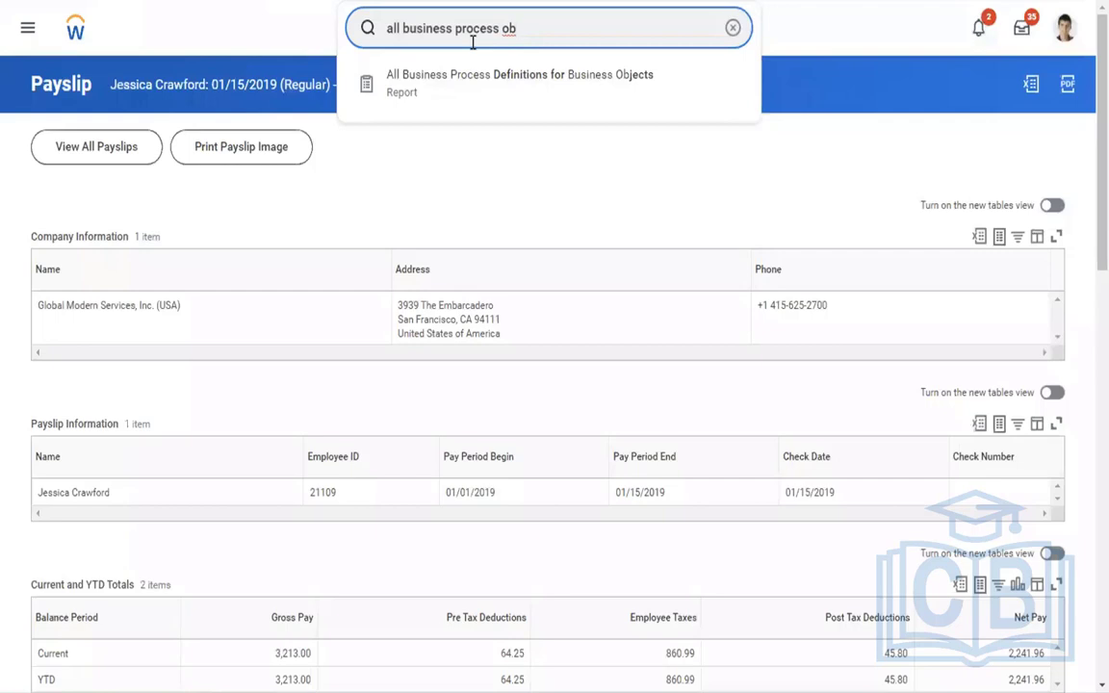
pyautogui.press('BackSpace')
pyautogui.press('BackSpace')
pyautogui.press('BackSpace')
pyautogui.press('BackSpace')
pyautogui.press('BackSpace')
pyautogui.press('BackSpace')
pyautogui.press('BackSpace')
pyautogui.press('BackSpace')
pyautogui.press('BackSpace')
pyautogui.press('BackSpace')
pyautogui.press('BackSpace')
pyautogui.press('BackSpace')
pyautogui.press('BackSpace')
pyautogui.press('BackSpace')
pyautogui.press('BackSpace')
pyautogui.press('BackSpace')
pyautogui.press('BackSpace')
pyautogui.press('BackSpace')
pyautogui.press('BackSpace')
pyautogui.press('BackSpace')
pyautogui.press('BackSpace')
pyautogui.press('BackSpace')
pyautogui.press('BackSpace')
# Search for bp:hire and open the business process security policy of Hire (Default Definition)
pyautogui.write('bp')
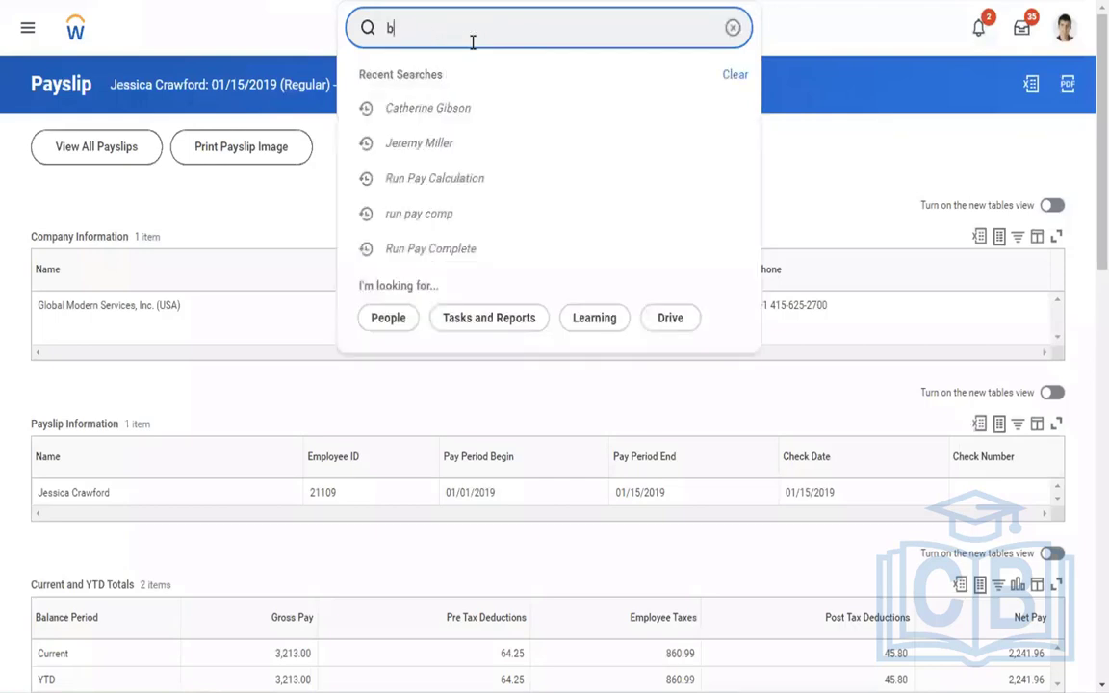
pyautogui.write(':hire')
pyautogui.press('Return')
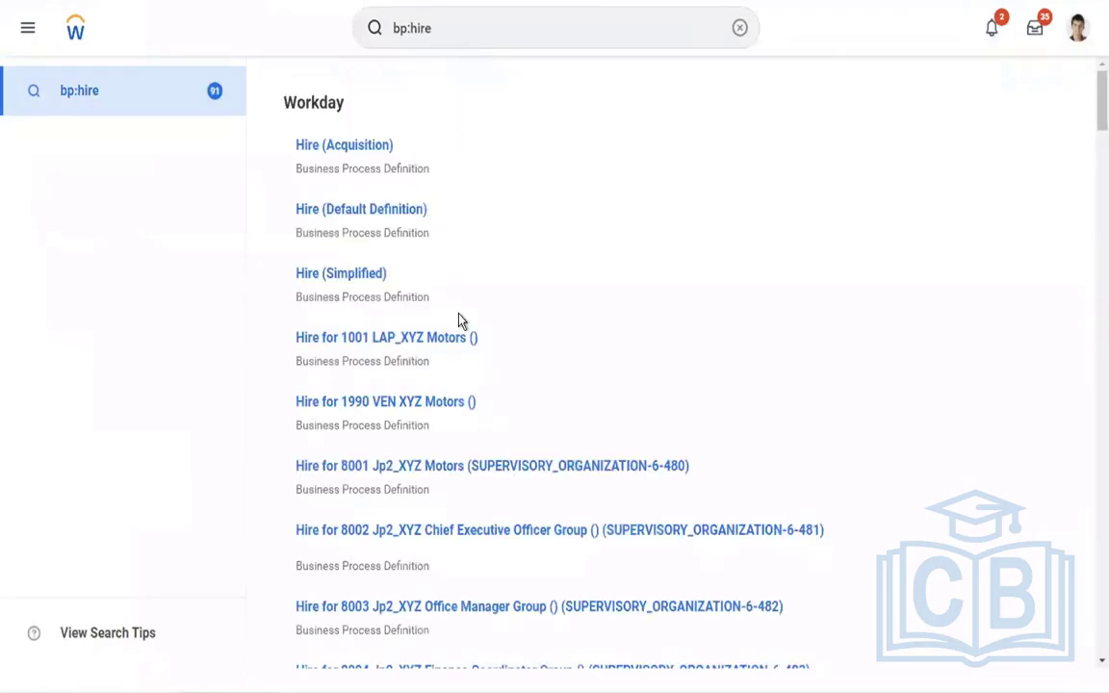
pyautogui.moveTo(449, 218)
pyautogui.click(443, 212)
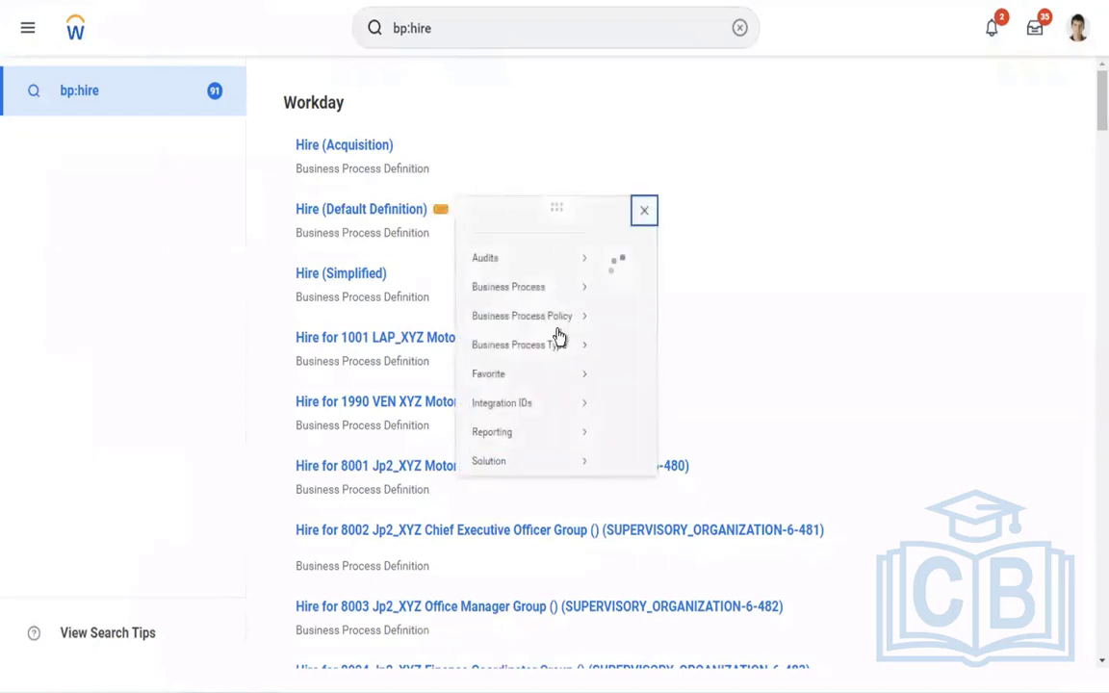
pyautogui.click(626, 347)
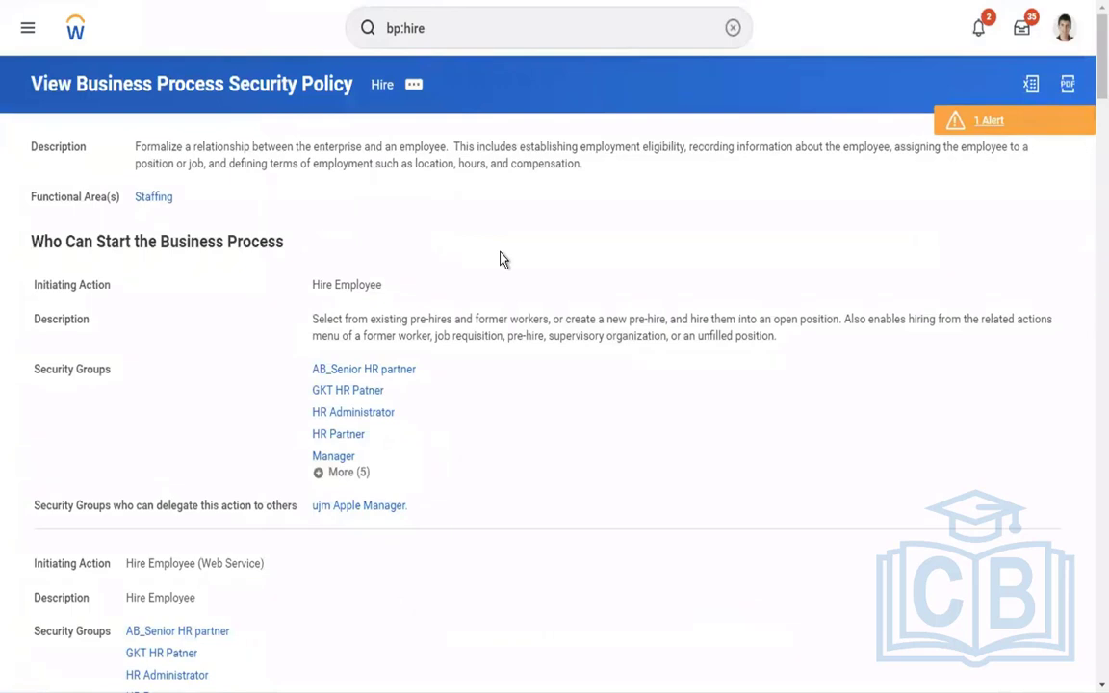
# Expand the full list of security groups allowed to start the Hire Employee action and review it
pyautogui.scroll(-2, 351, 447)
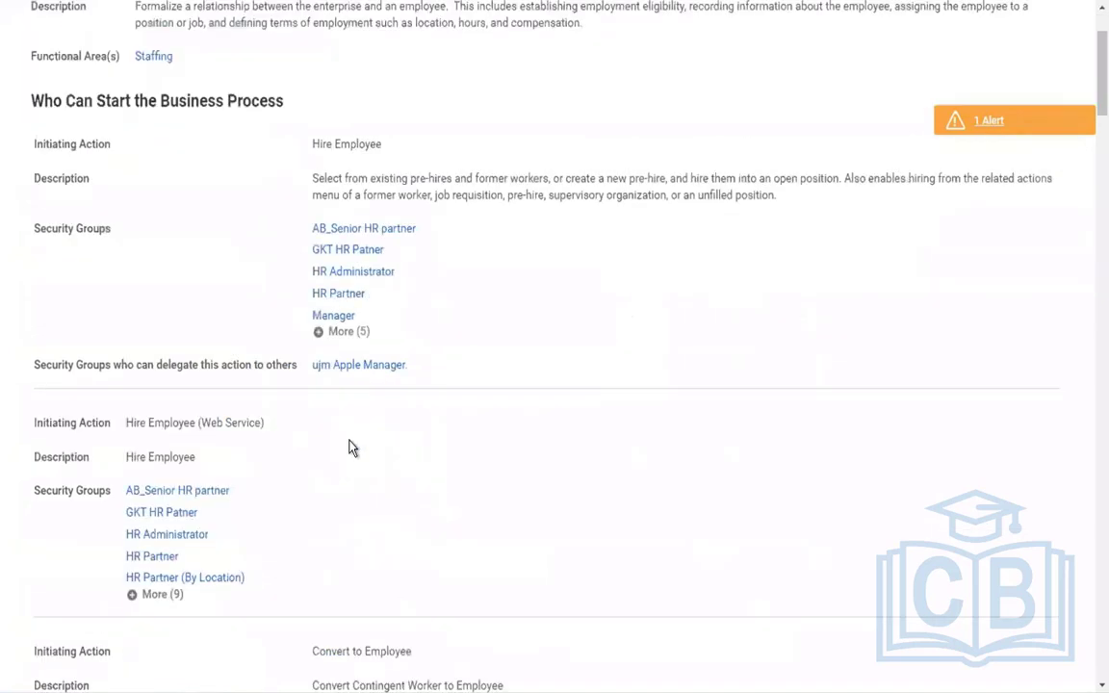
pyautogui.click(340, 331)
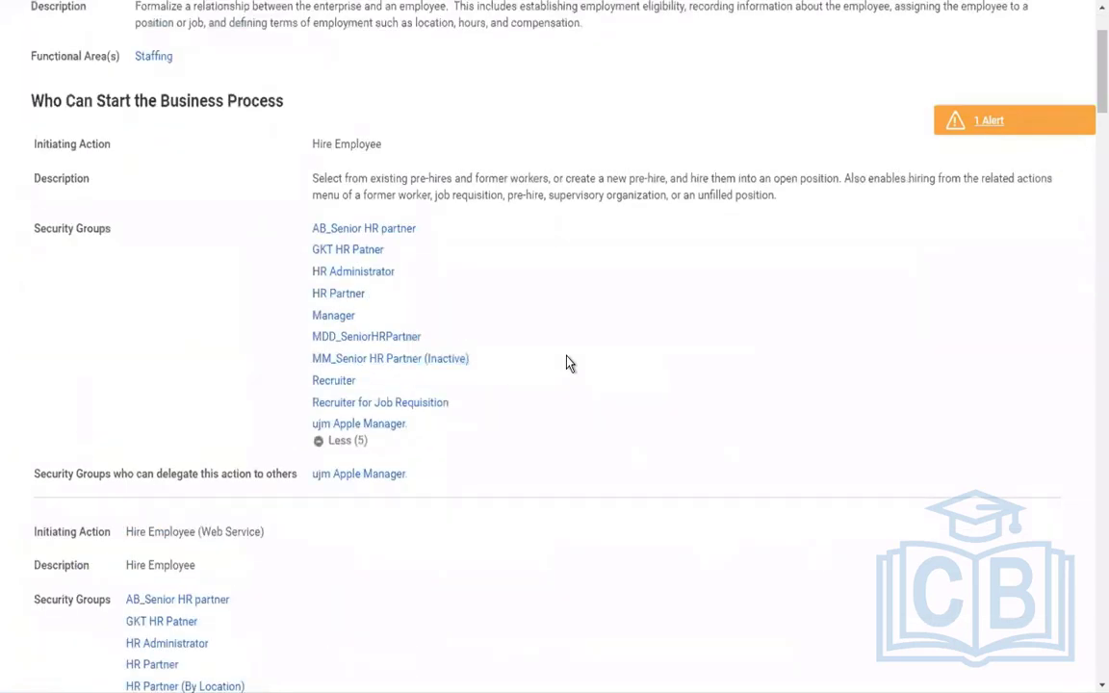
pyautogui.scroll(2, 568, 363)
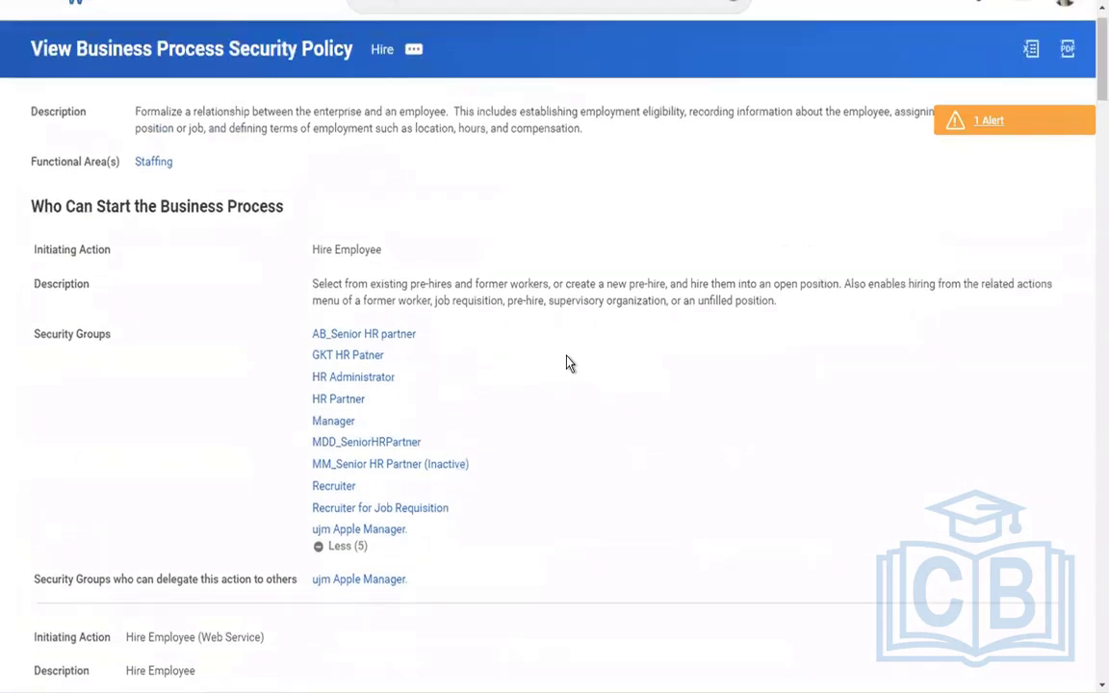
pyautogui.scroll(-1, 568, 363)
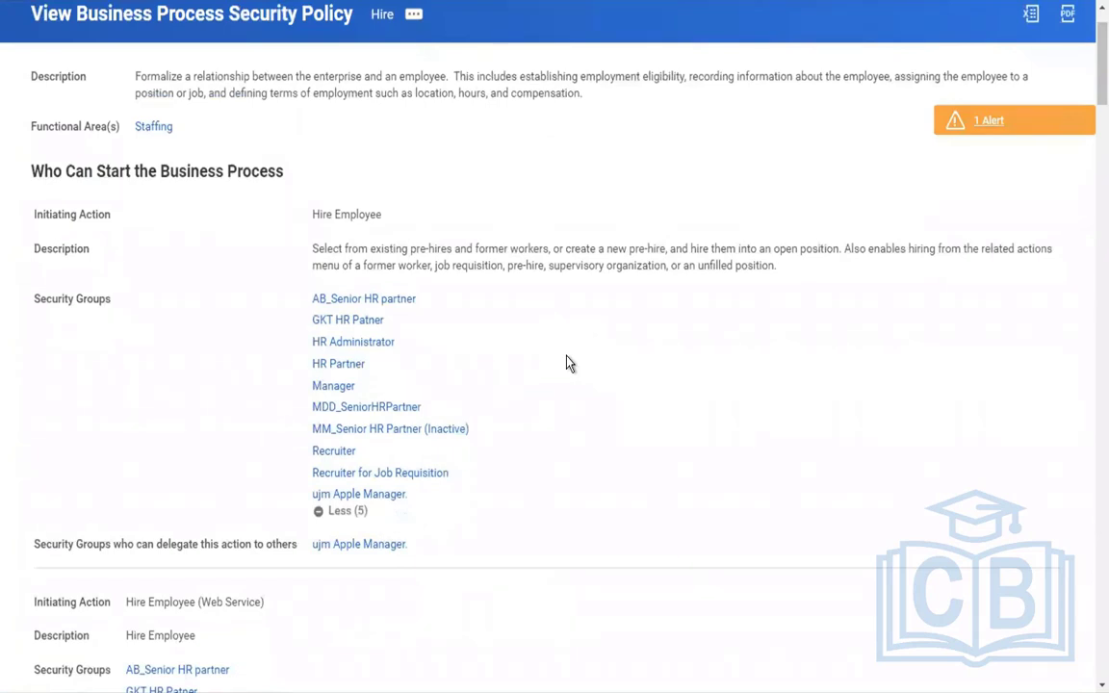
# Search for "all business process for" and run the All Business Process Definitions for Business Objects report
pyautogui.scroll(2, 568, 363)
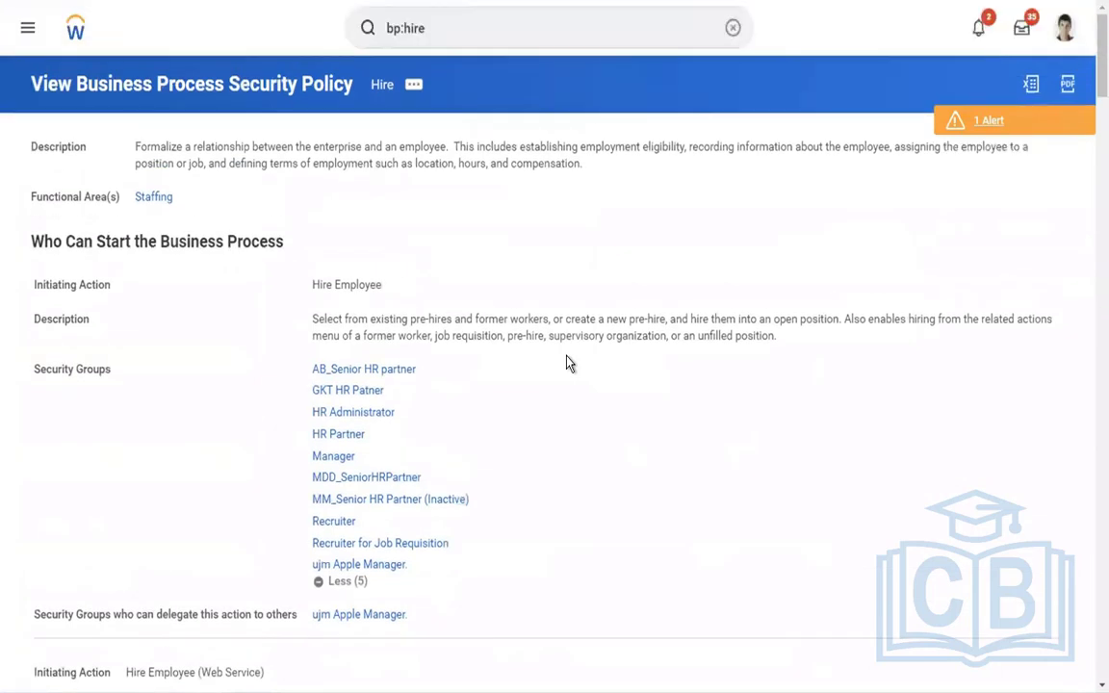
pyautogui.click(734, 29)
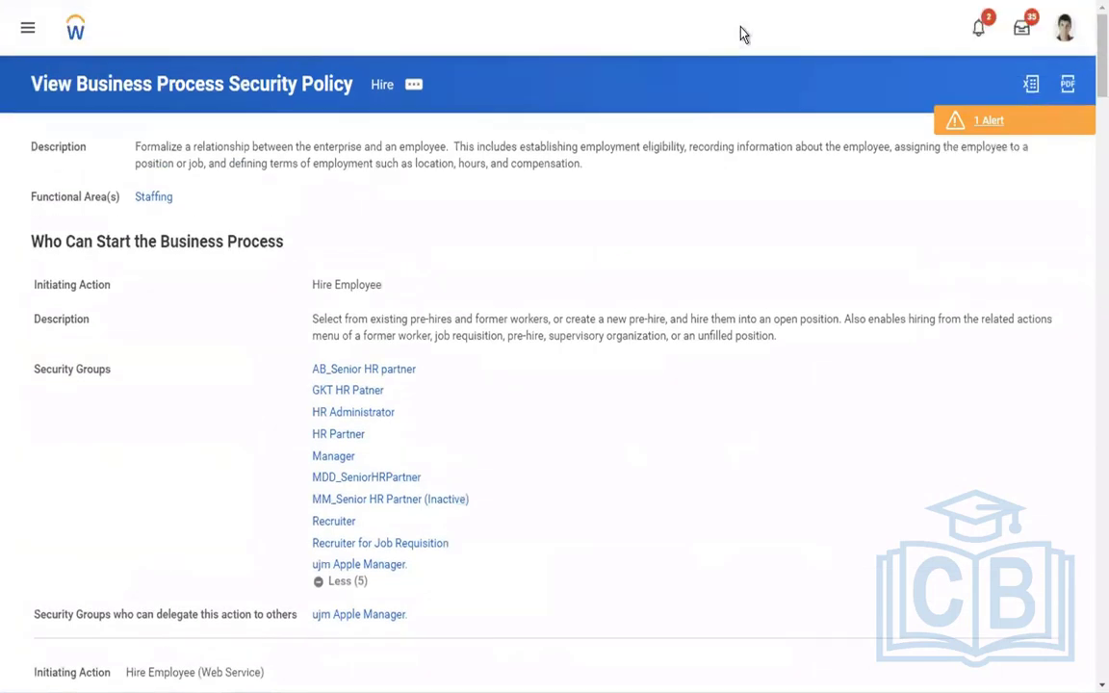
pyautogui.click(741, 34)
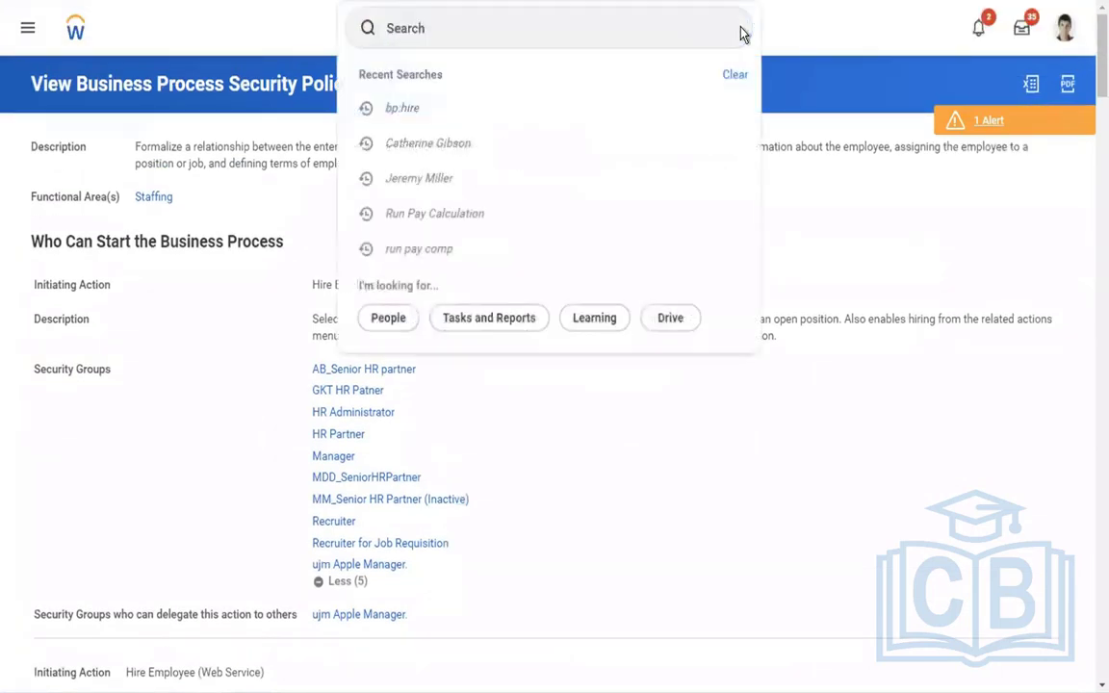
pyautogui.click(458, 32)
pyautogui.write('all busine')
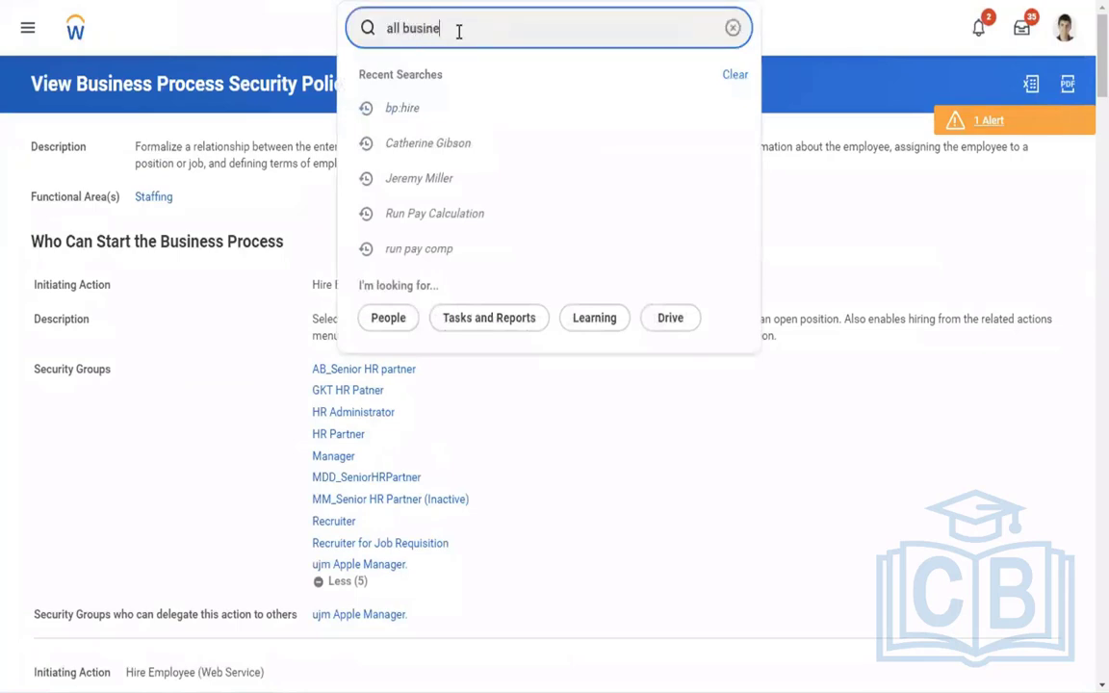
pyautogui.write('ss process for')
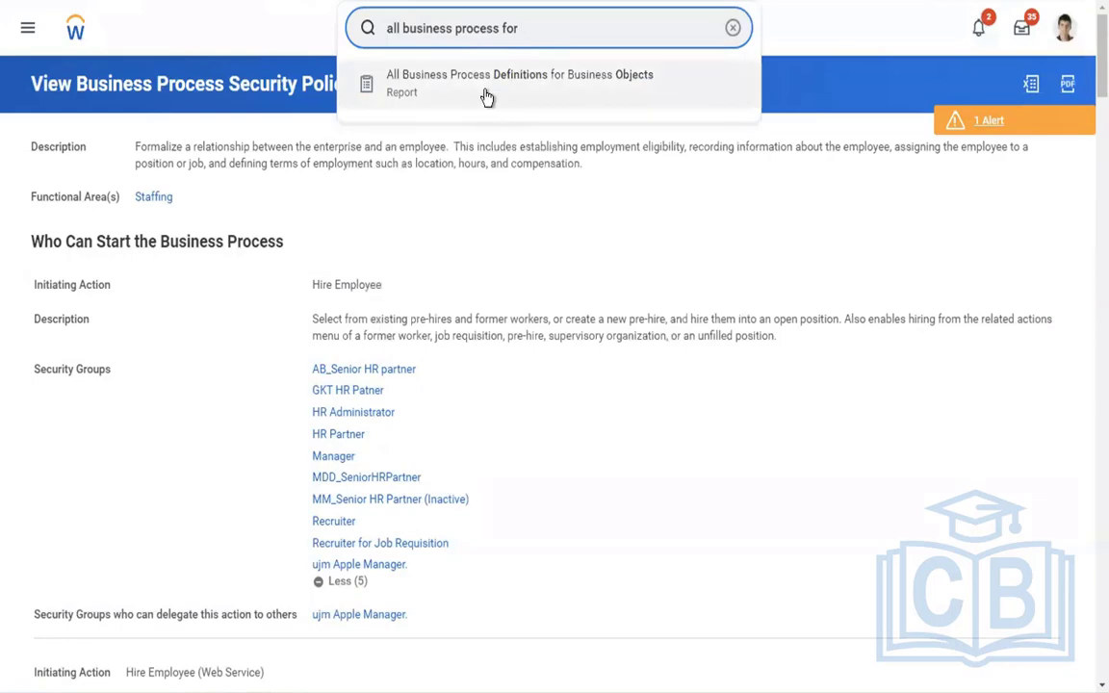
pyautogui.click(486, 96)
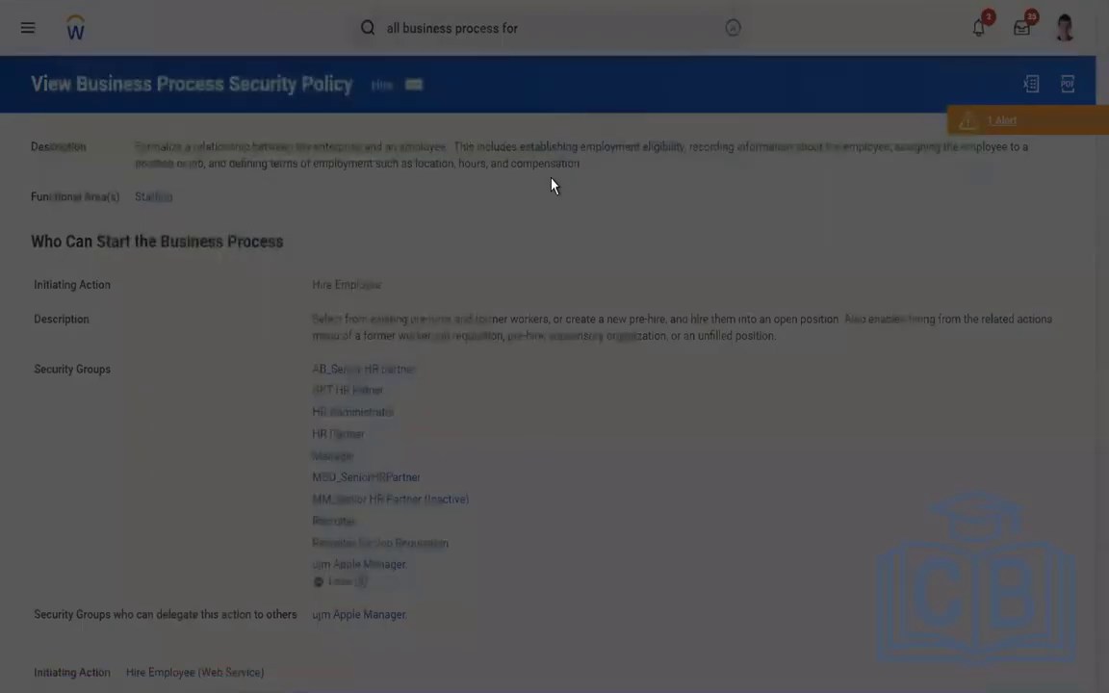
pyautogui.click(376, 356)
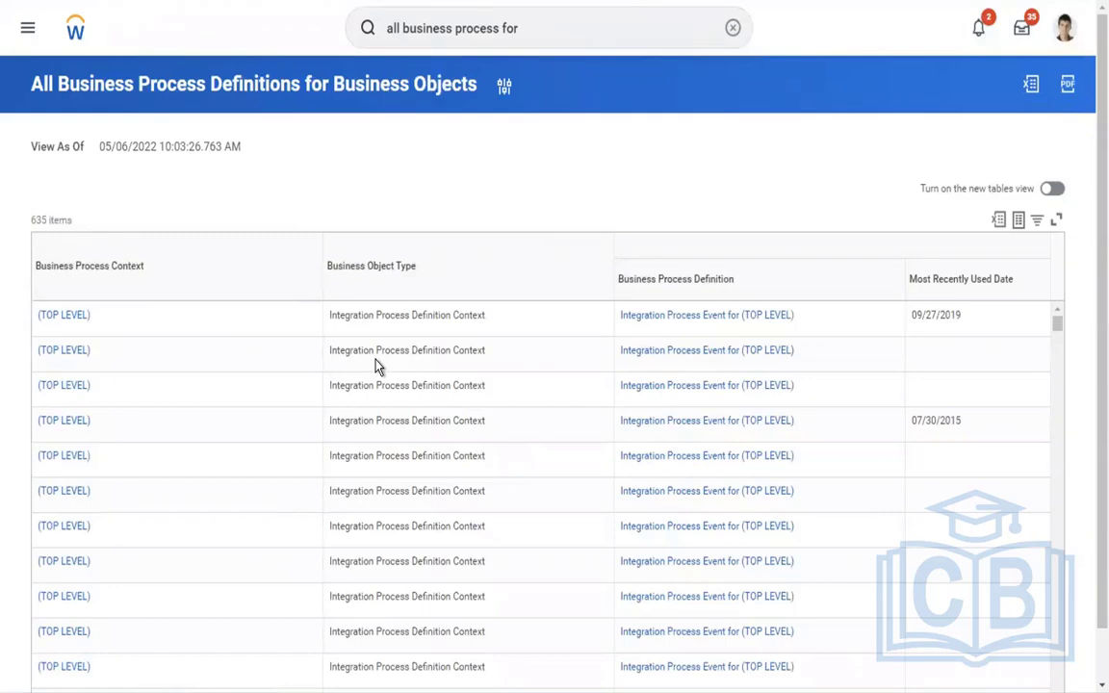
# Filter the report's Business Process Context column to Global Modern Services, Inc. (USA)
pyautogui.click(215, 286)
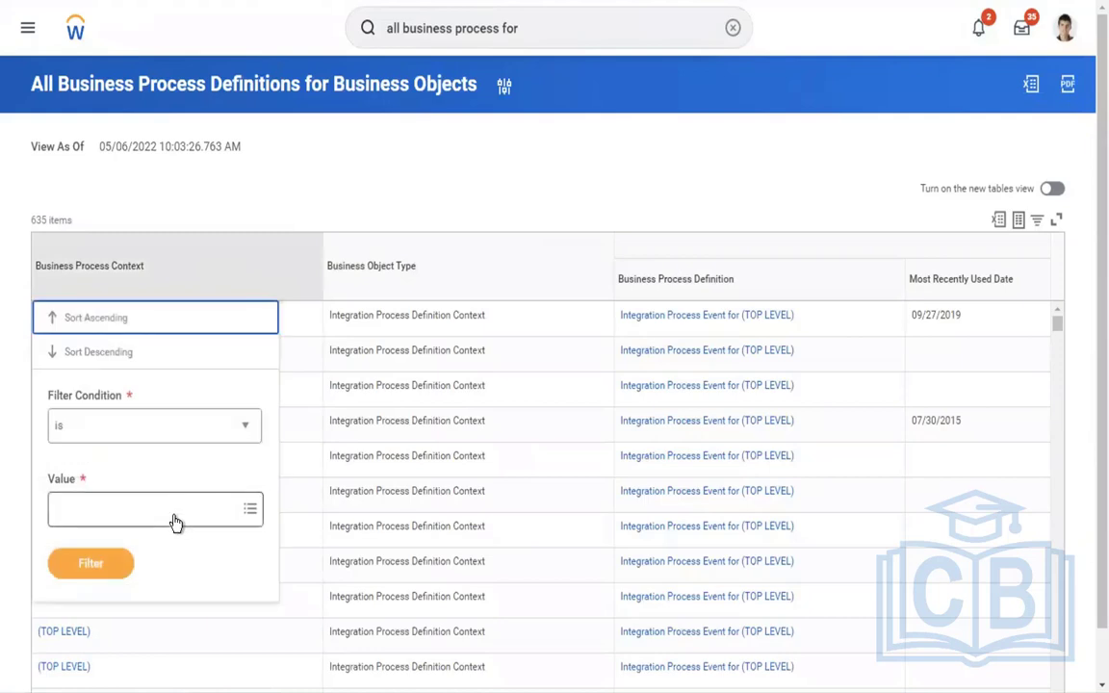
pyautogui.click(175, 519)
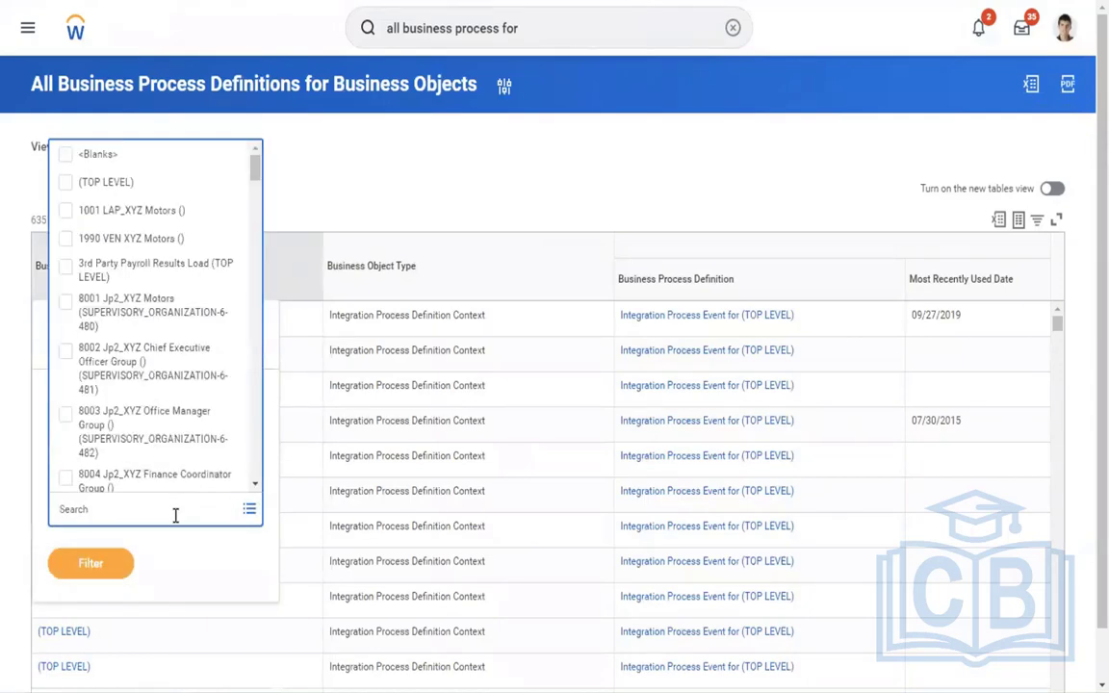
pyautogui.moveTo(256, 178); pyautogui.dragTo(250, 339)
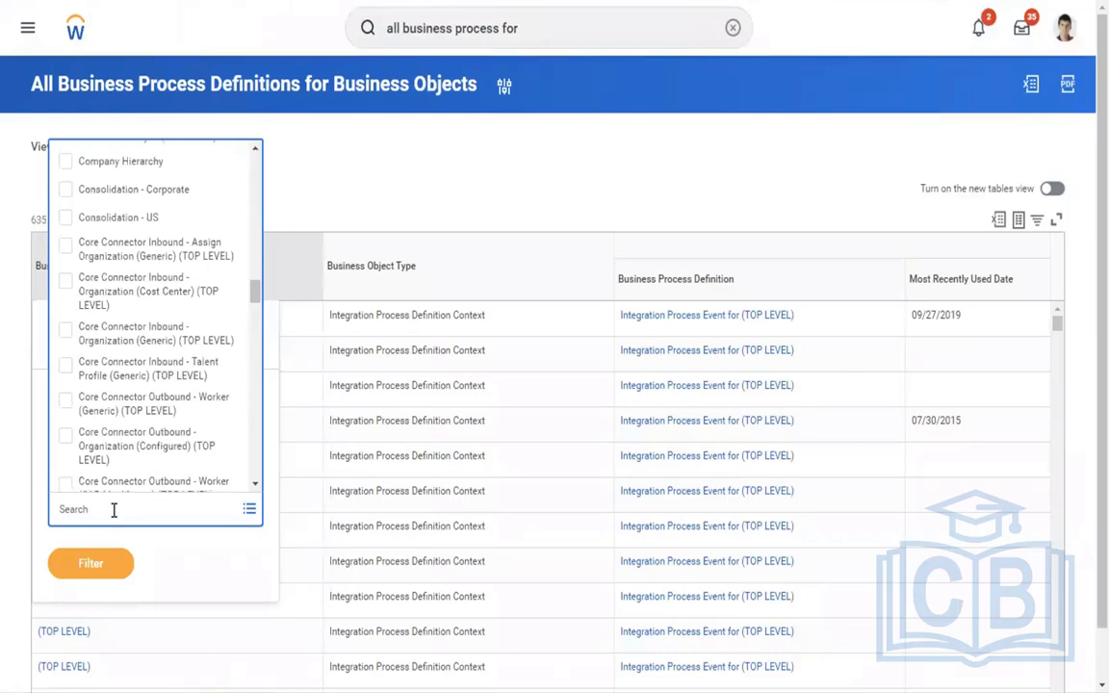
pyautogui.write('global mode')
pyautogui.press('Return')
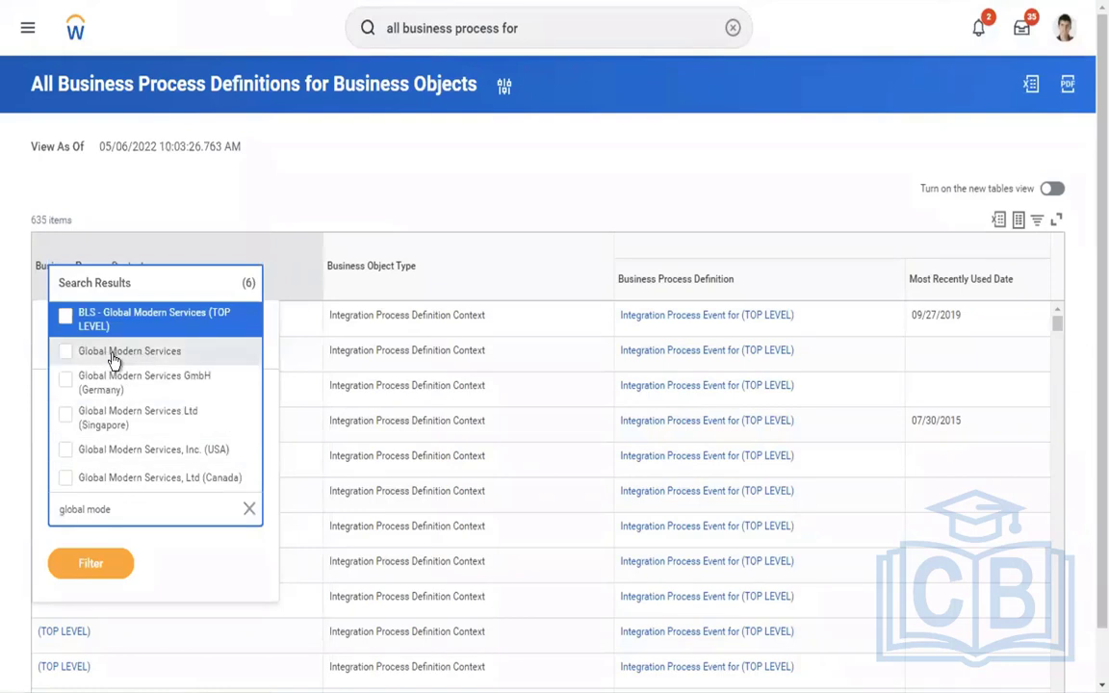
pyautogui.click(135, 450)
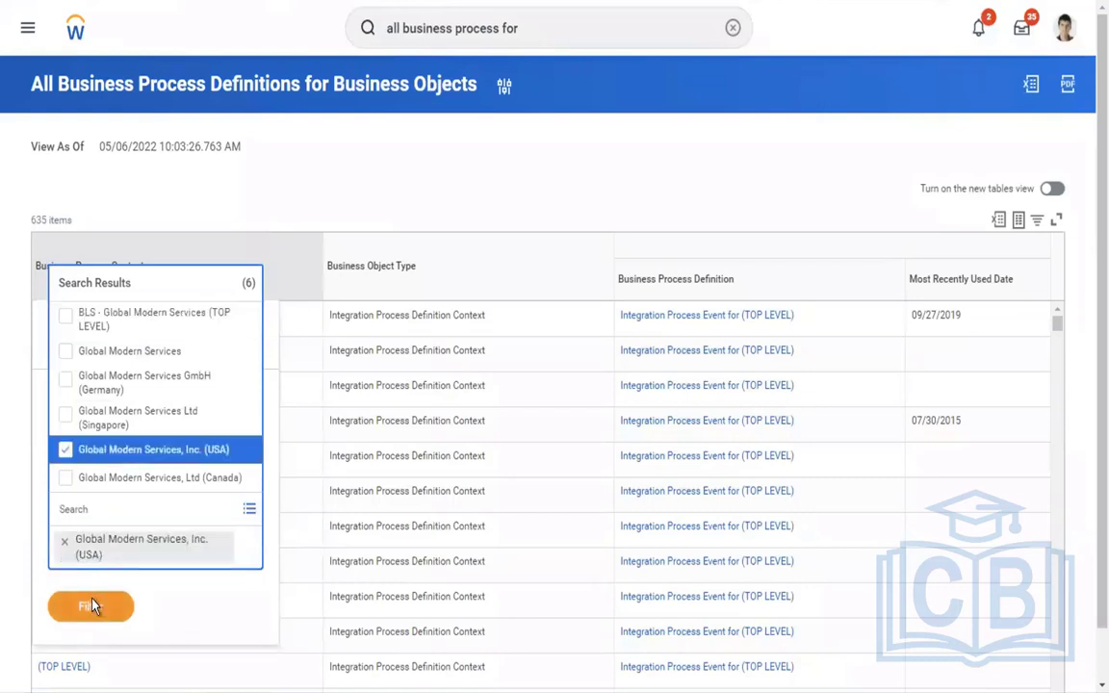
pyautogui.click(93, 605)
pyautogui.click(94, 584)
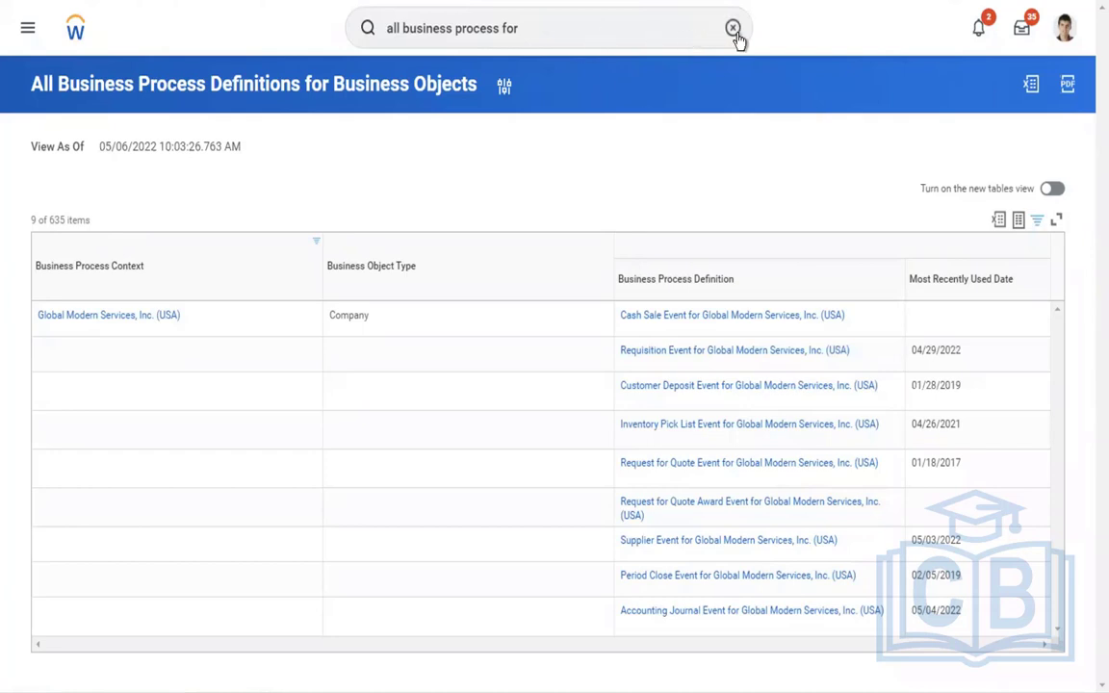
# Find the Edit Custom Report task and open the report Test - Union Fees eligible Employees for editing
pyautogui.click(511, 23)
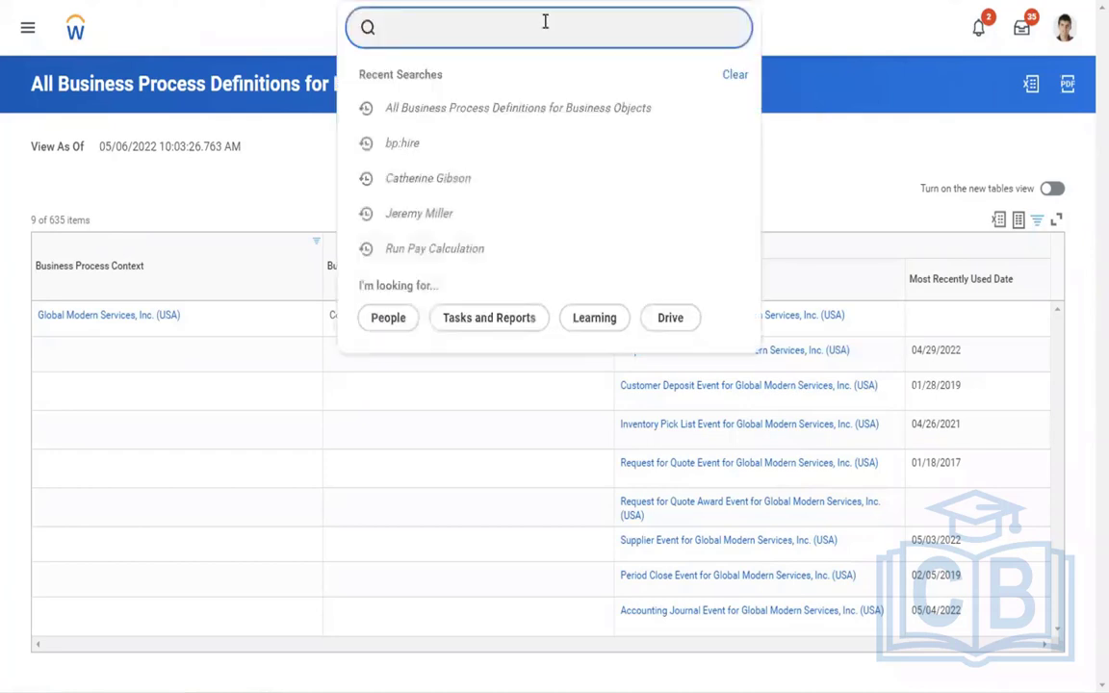
pyautogui.write('edit custom report')
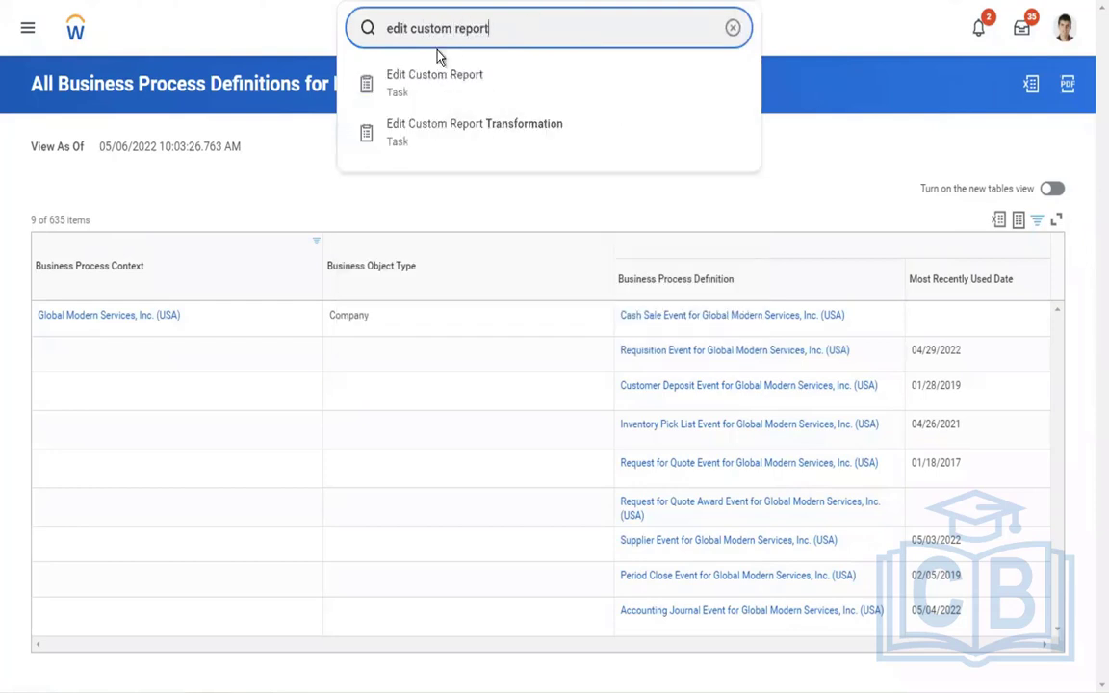
pyautogui.click(426, 92)
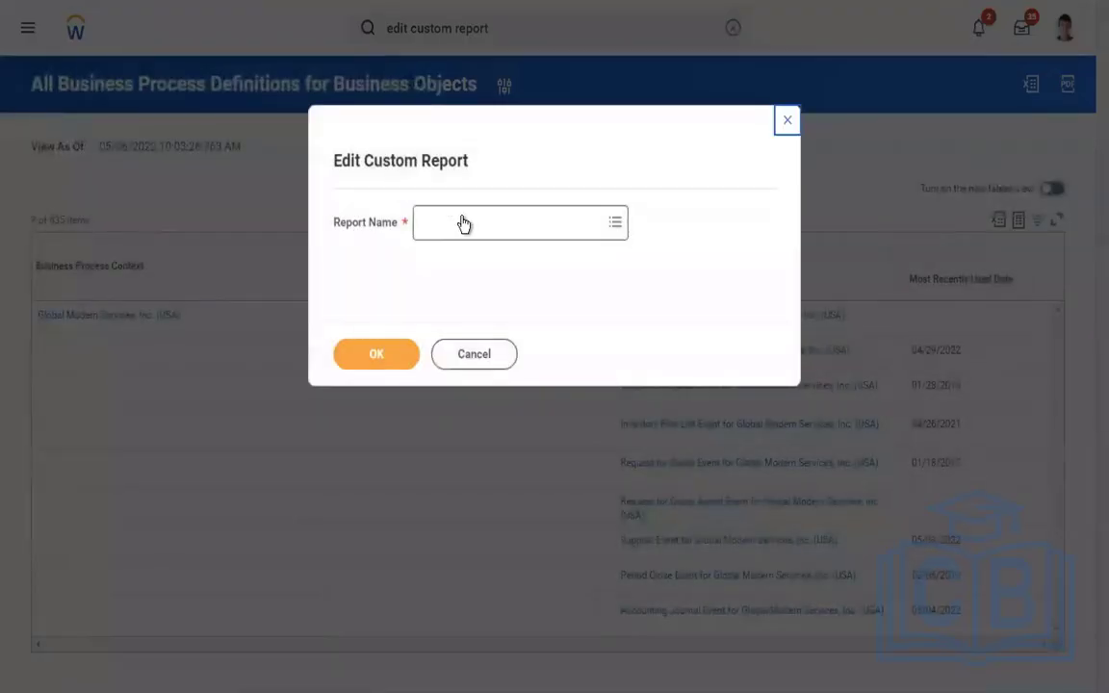
pyautogui.click(462, 220)
pyautogui.write('union')
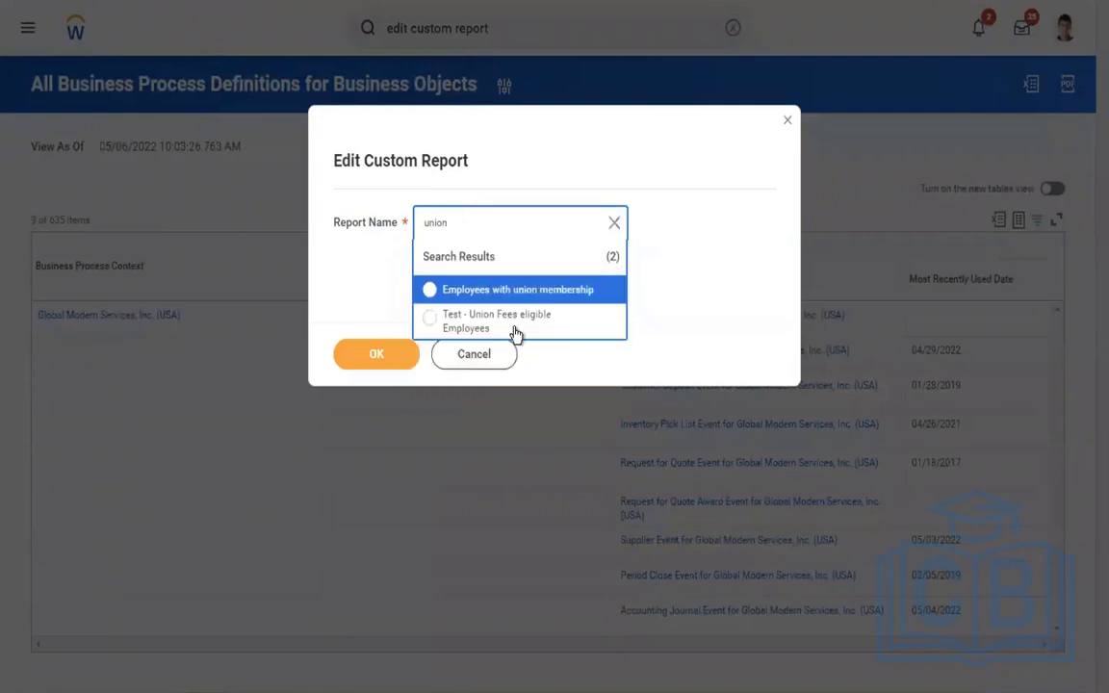
pyautogui.click(614, 222)
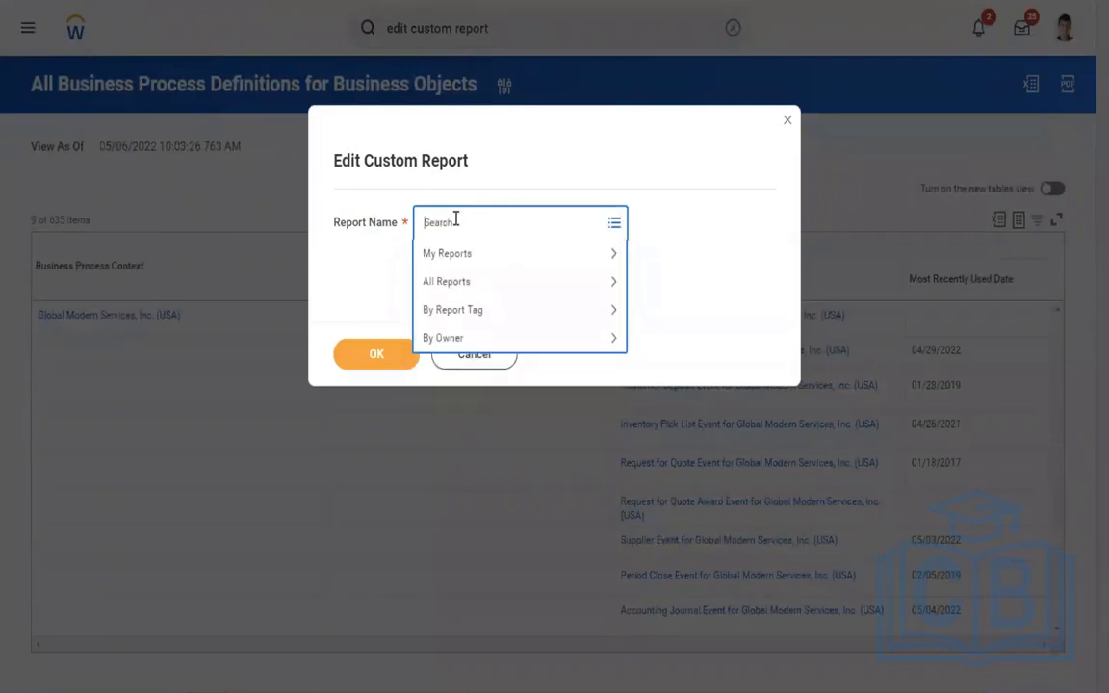
pyautogui.write('test')
pyautogui.press('Return')
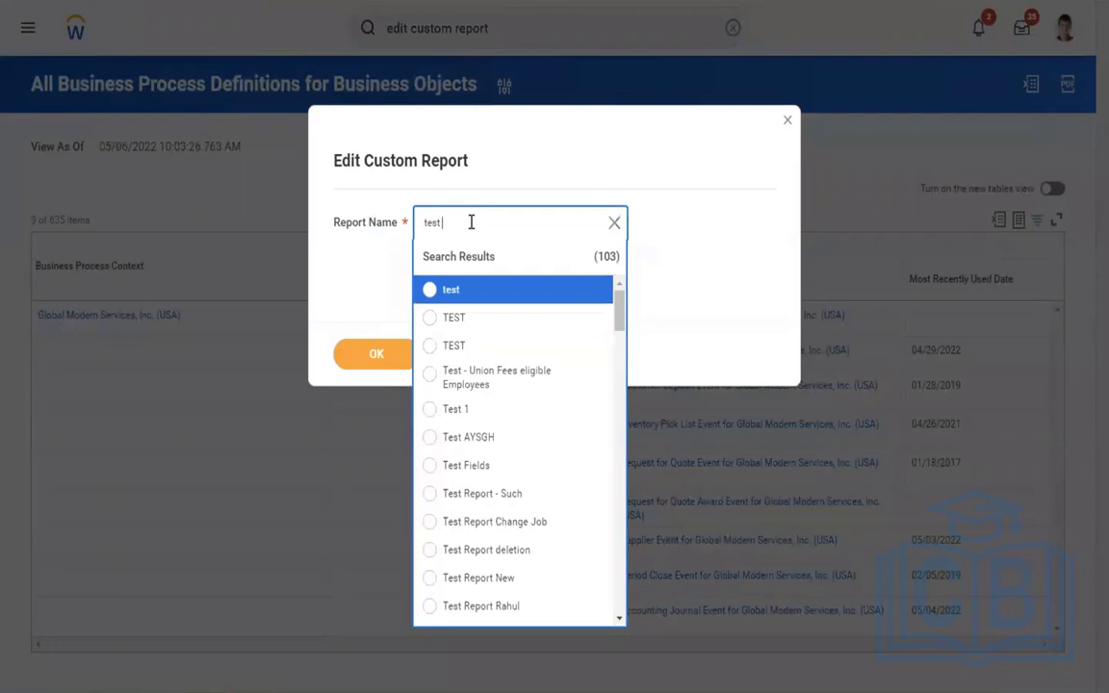
pyautogui.write('fees')
pyautogui.press('Return')
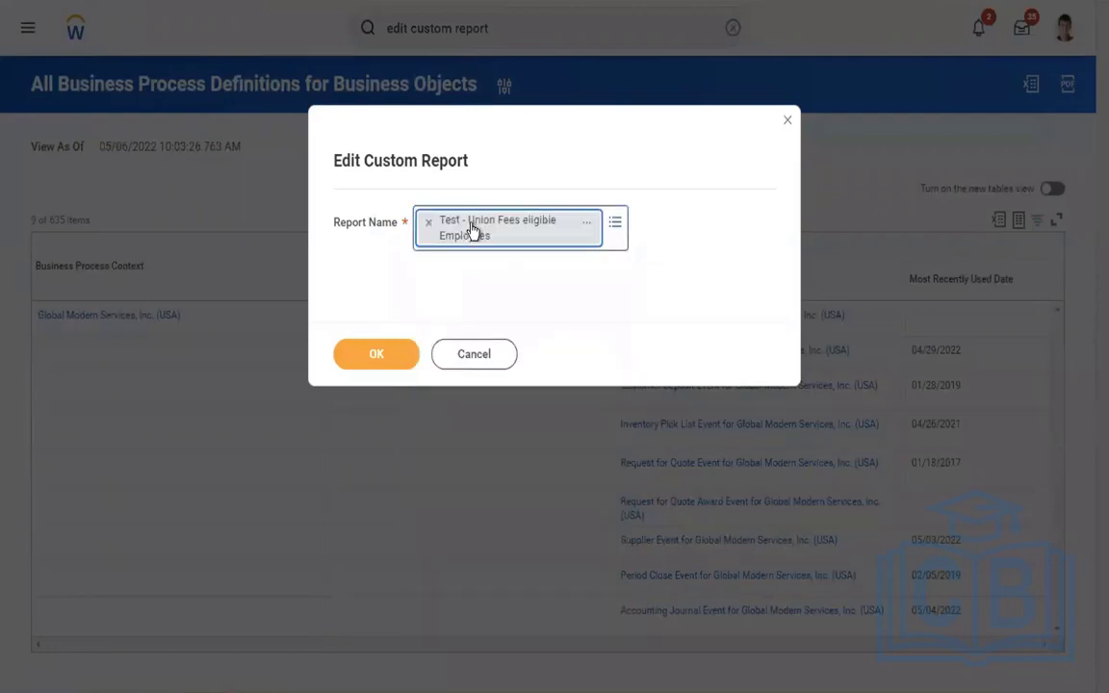
pyautogui.click(390, 353)
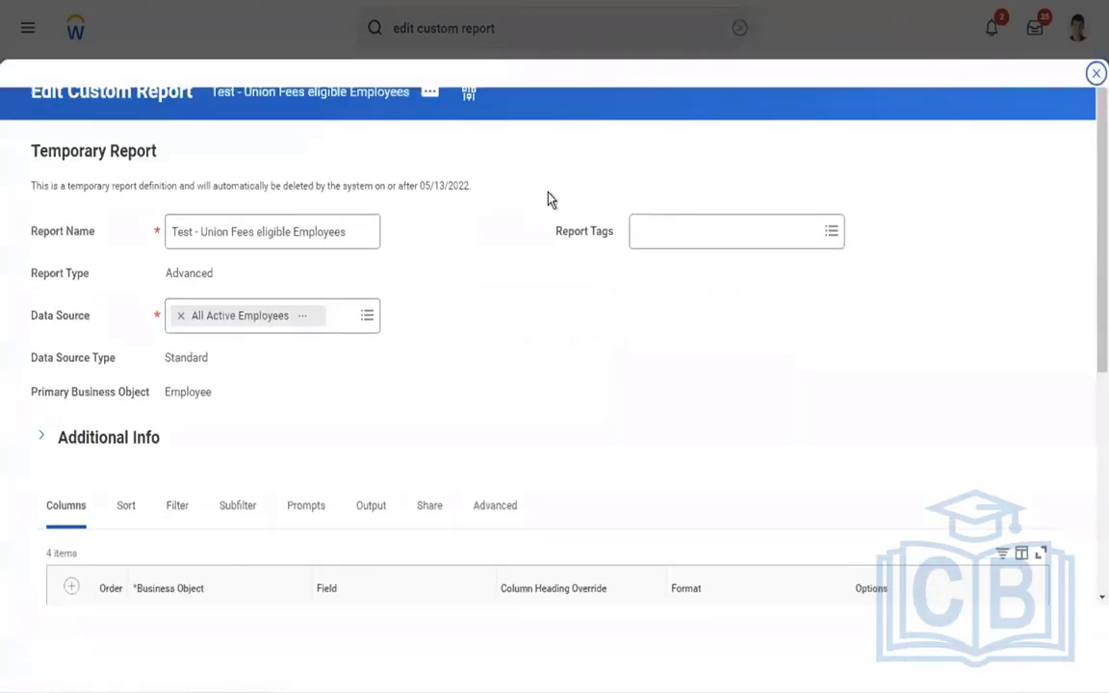
# Remove the Location, Cost Center and Hire Date filter conditions from the report after reviewing them, save the definition and run the report
pyautogui.scroll(-3, 483, 351)
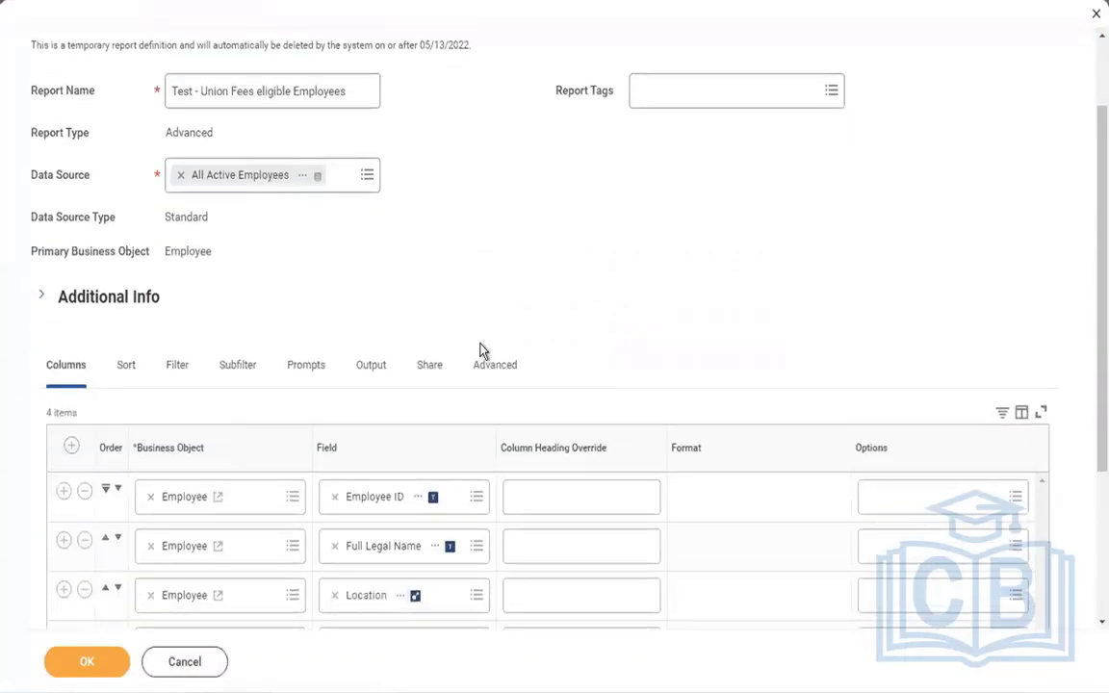
pyautogui.scroll(-5, 482, 351)
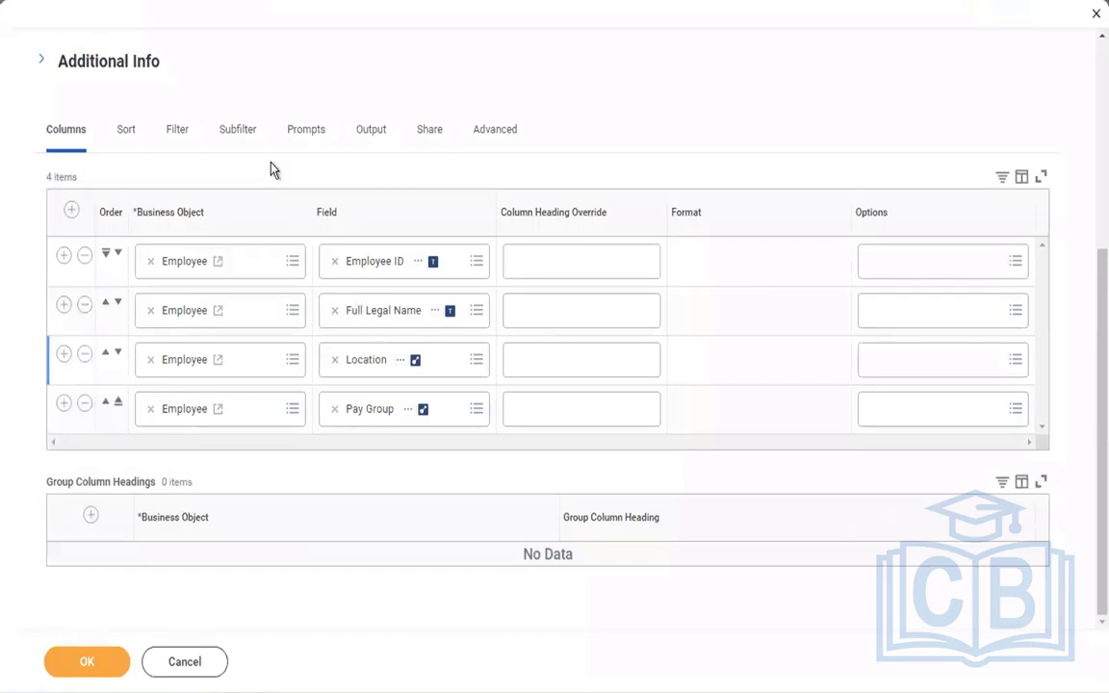
pyautogui.click(176, 135)
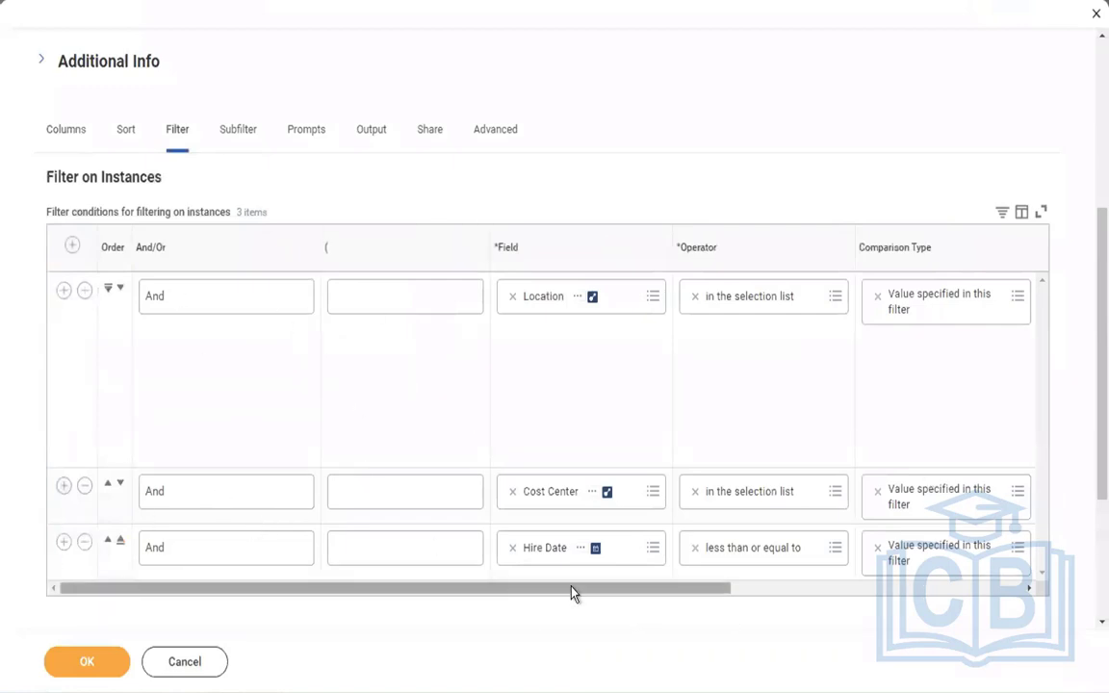
pyautogui.moveTo(574, 590); pyautogui.dragTo(732, 589)
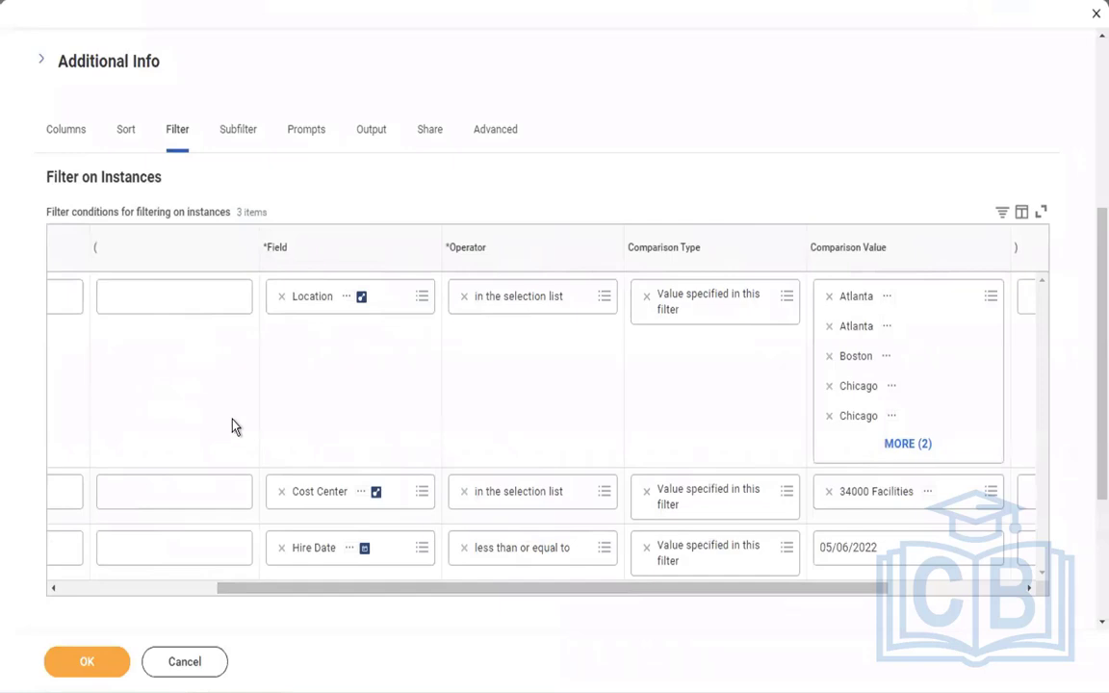
pyautogui.moveTo(270, 591); pyautogui.dragTo(31, 515)
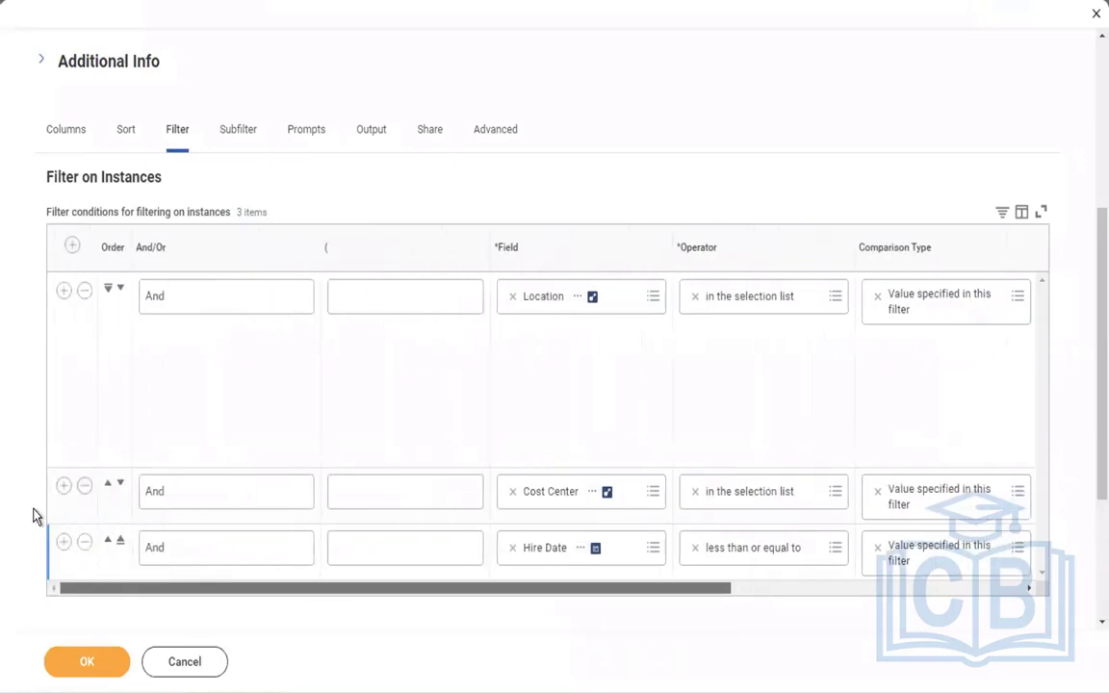
pyautogui.click(88, 292)
pyautogui.click(85, 292)
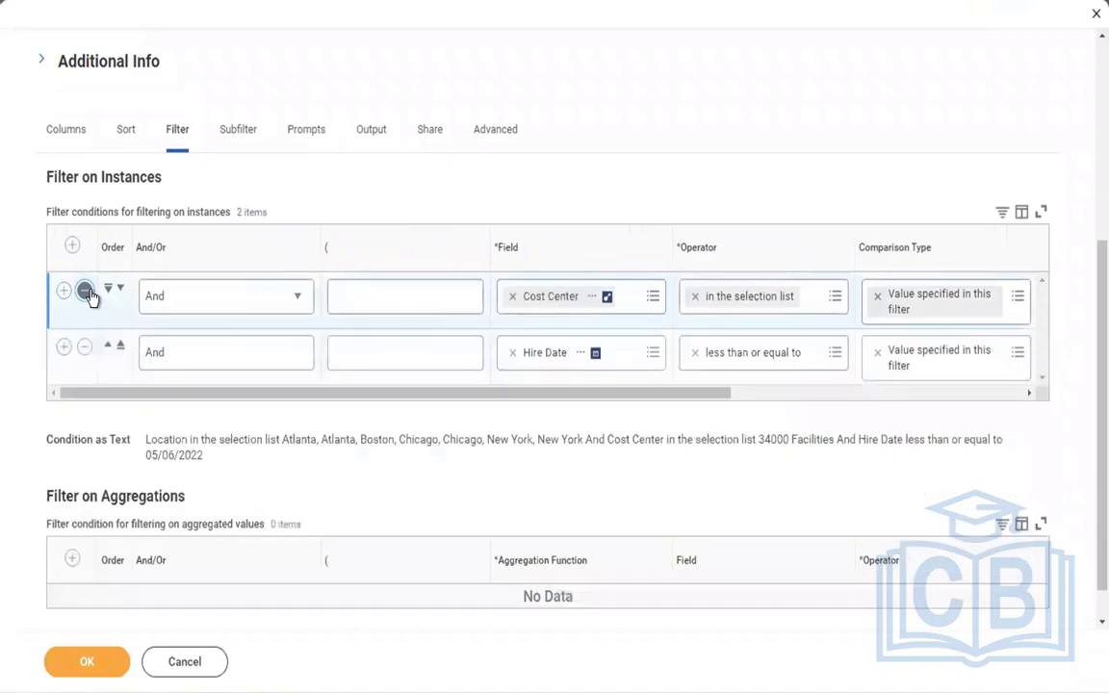
pyautogui.click(85, 292)
pyautogui.click(85, 304)
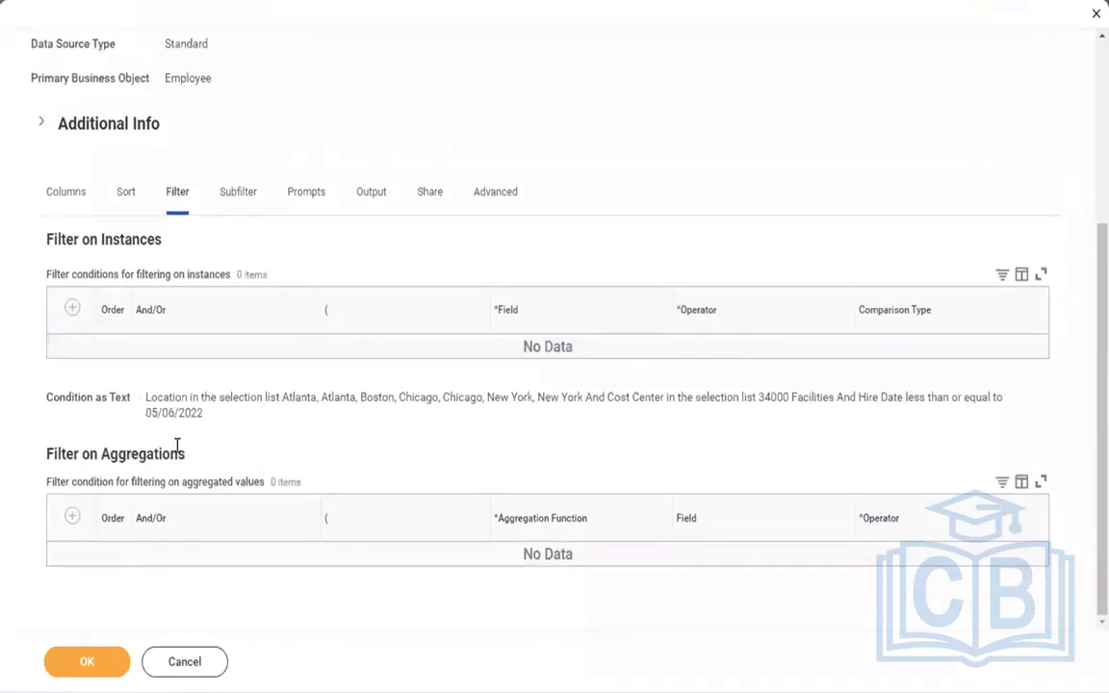
pyautogui.click(65, 671)
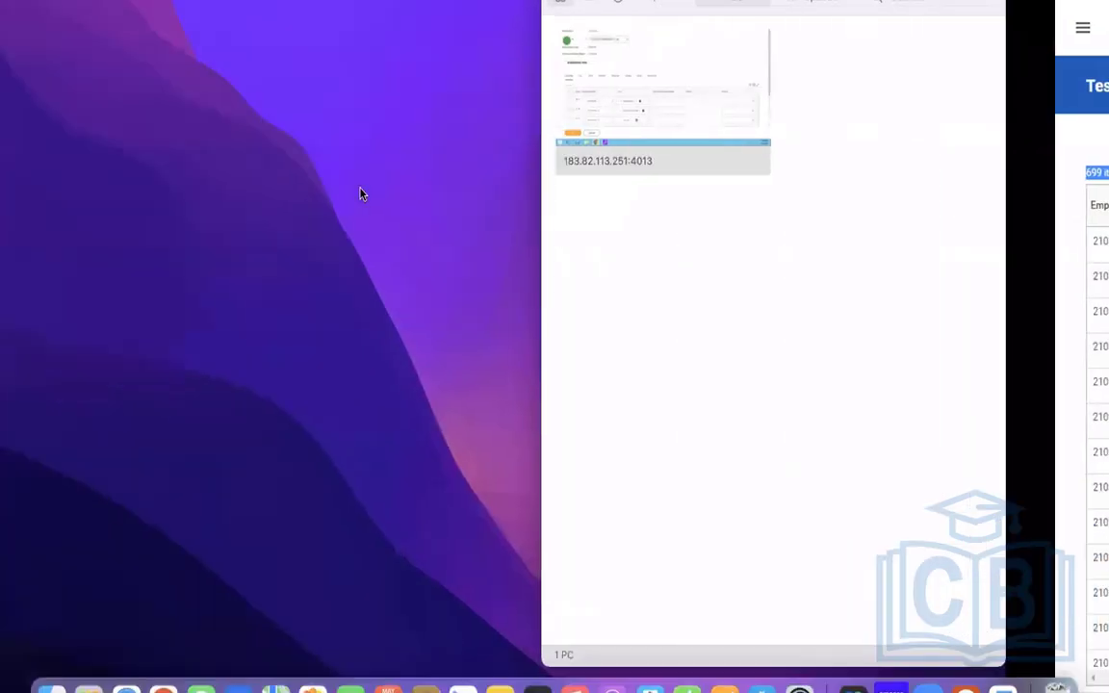
# Switch to the Word document, check the locations from Atlanta to Boston in the union fees table, and return to the report results
pyautogui.hotkey('ctrl', 'Right')
pyautogui.hotkey('ctrl', 'Right')
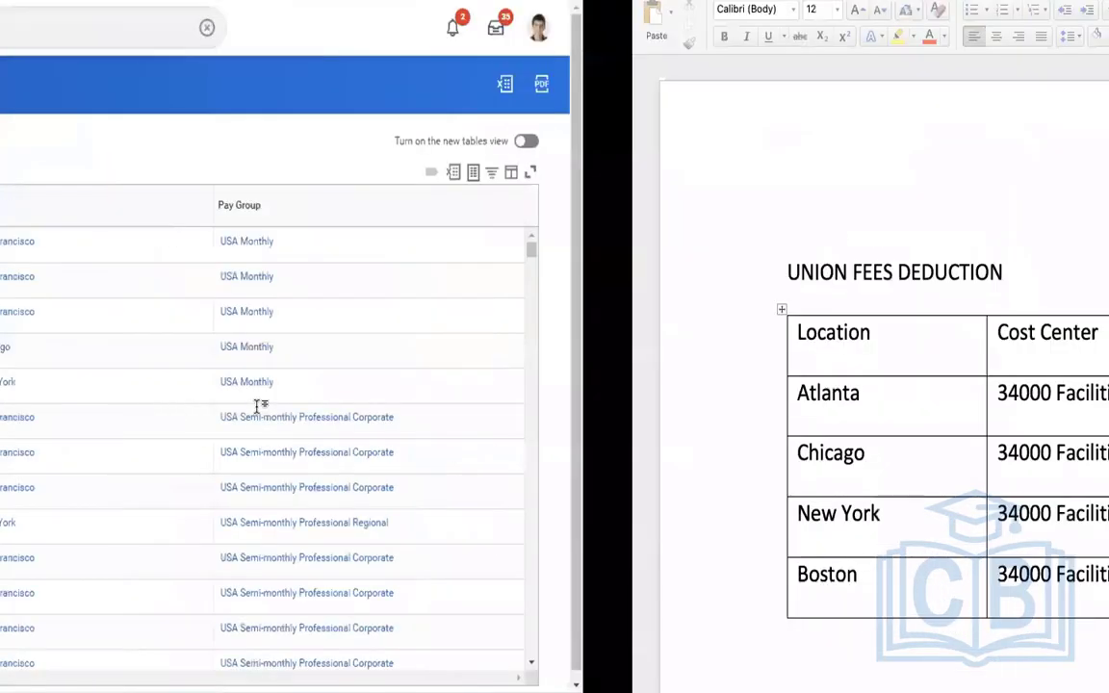
pyautogui.moveTo(236, 395); pyautogui.dragTo(245, 581)
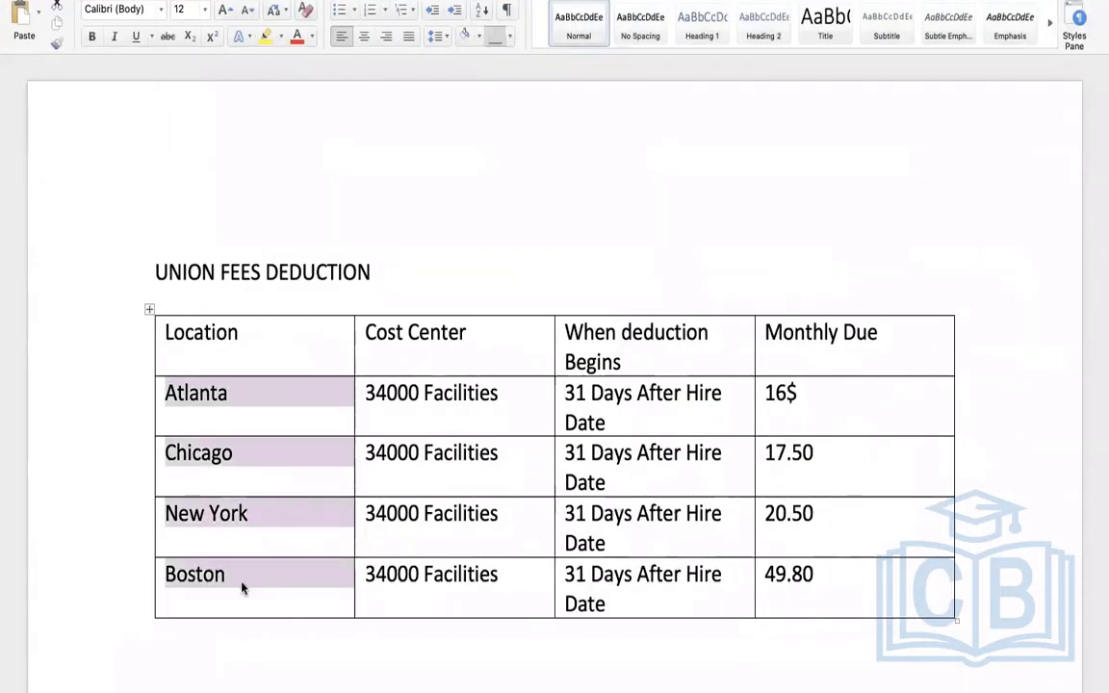
pyautogui.hotkey('ctrl', 'Left')
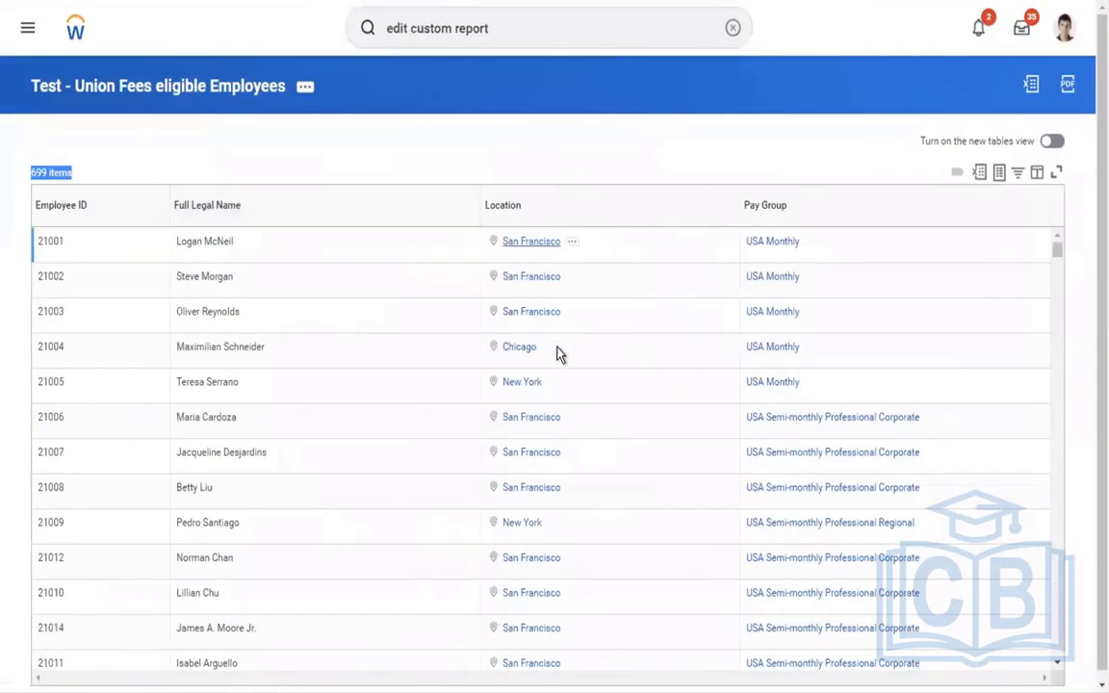
pyautogui.click(548, 219)
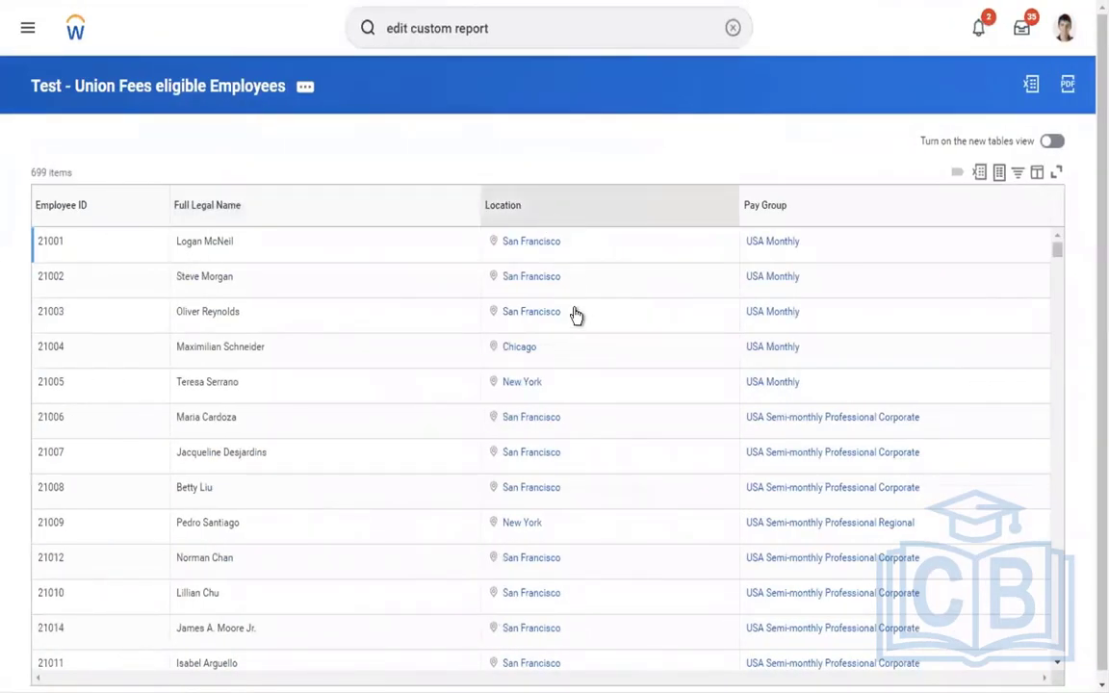
pyautogui.click(539, 431)
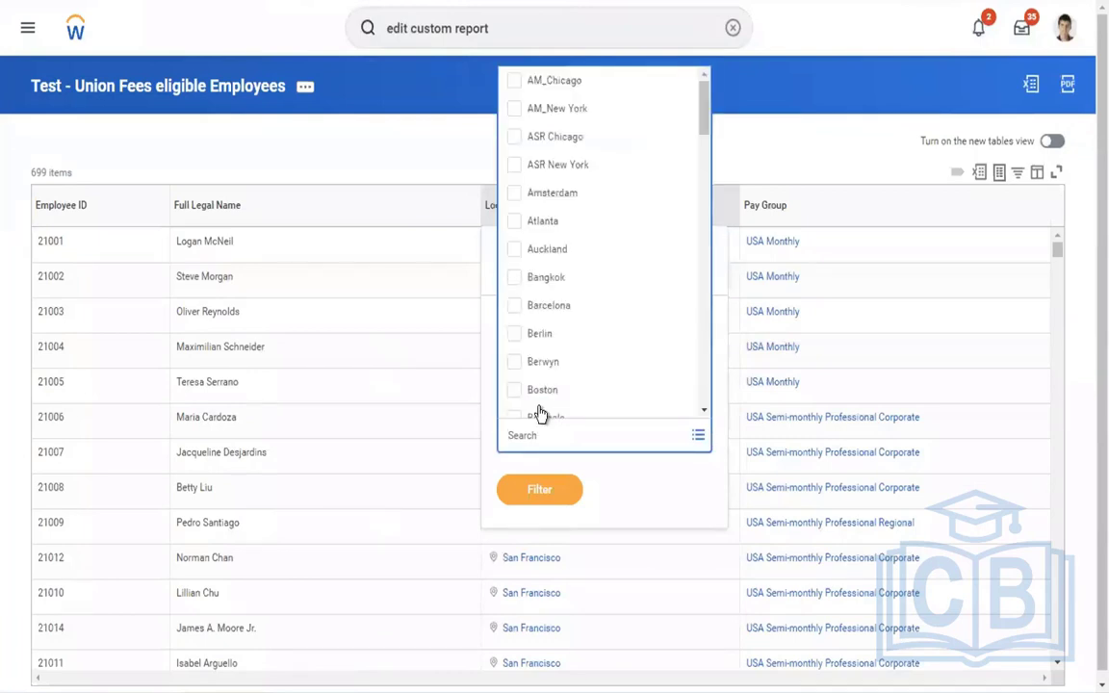
pyautogui.moveTo(702, 112); pyautogui.dragTo(703, 223)
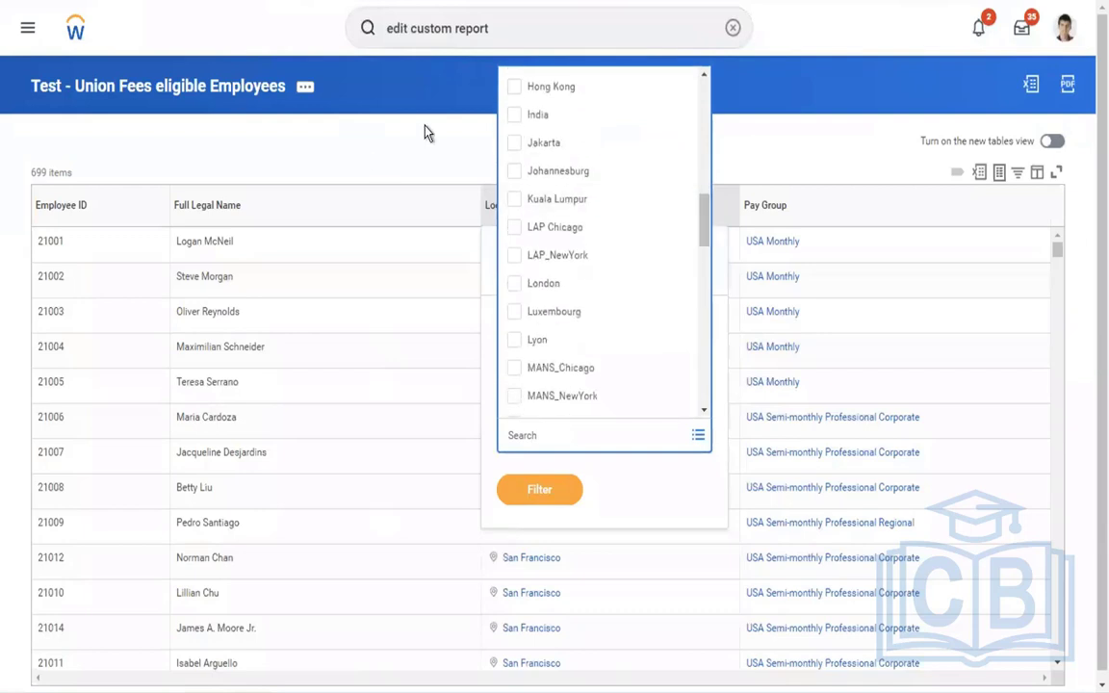
pyautogui.click(351, 157)
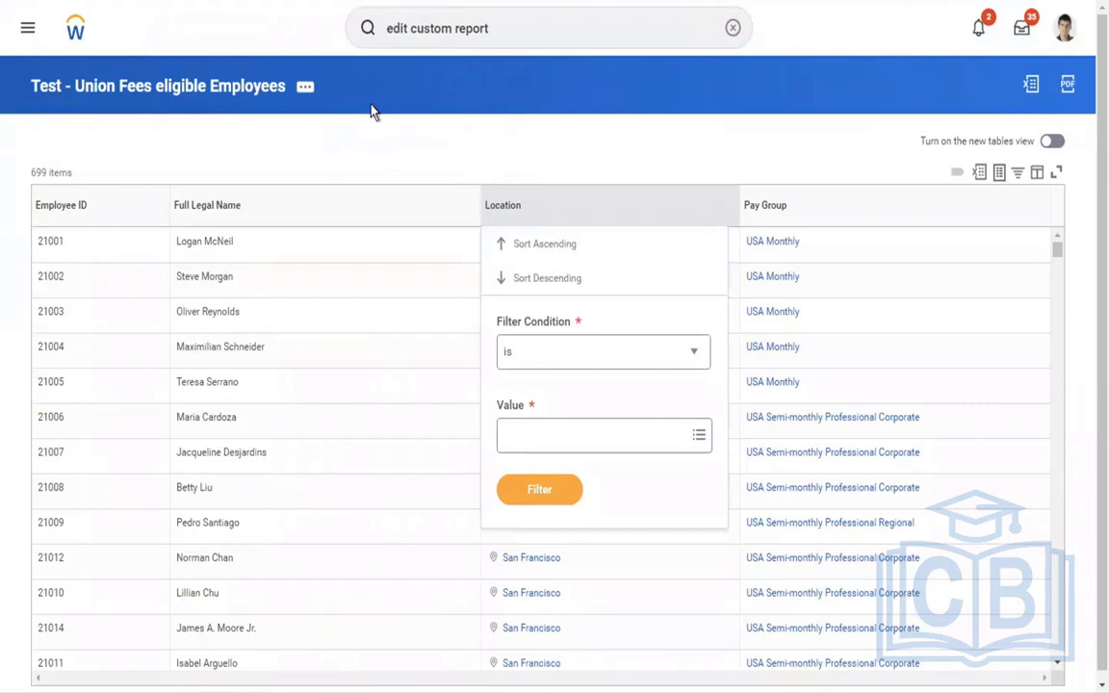
pyautogui.click(374, 112)
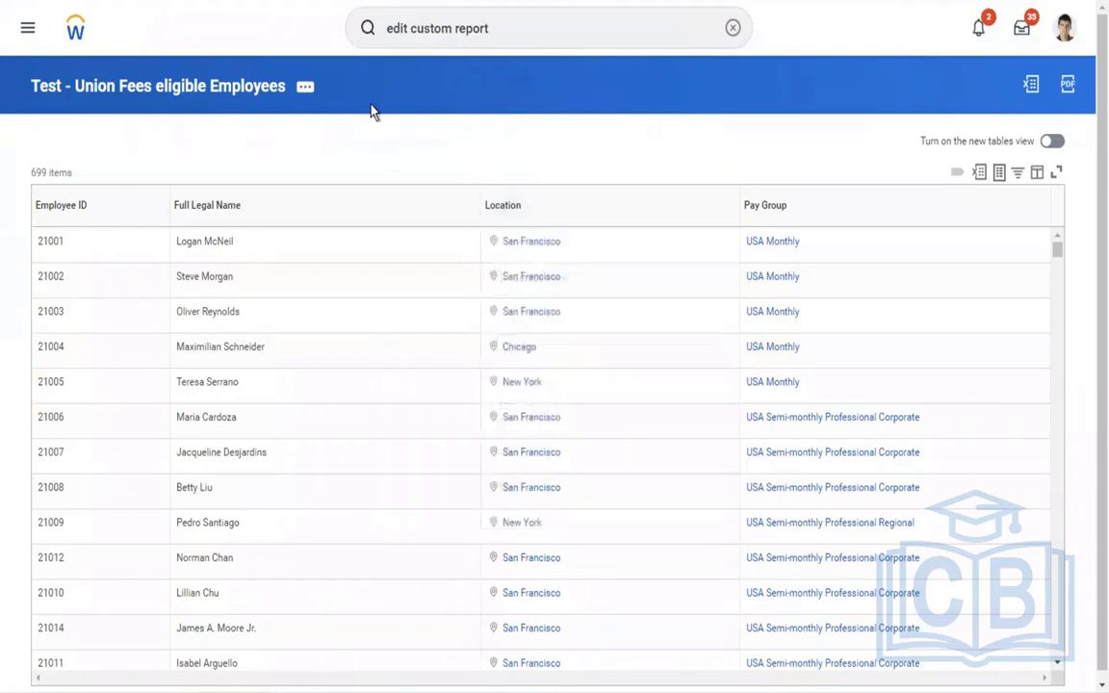
# Open the Test - Union Fees eligible Employees report definition for editing and go to its filter conditions
pyautogui.click(310, 88)
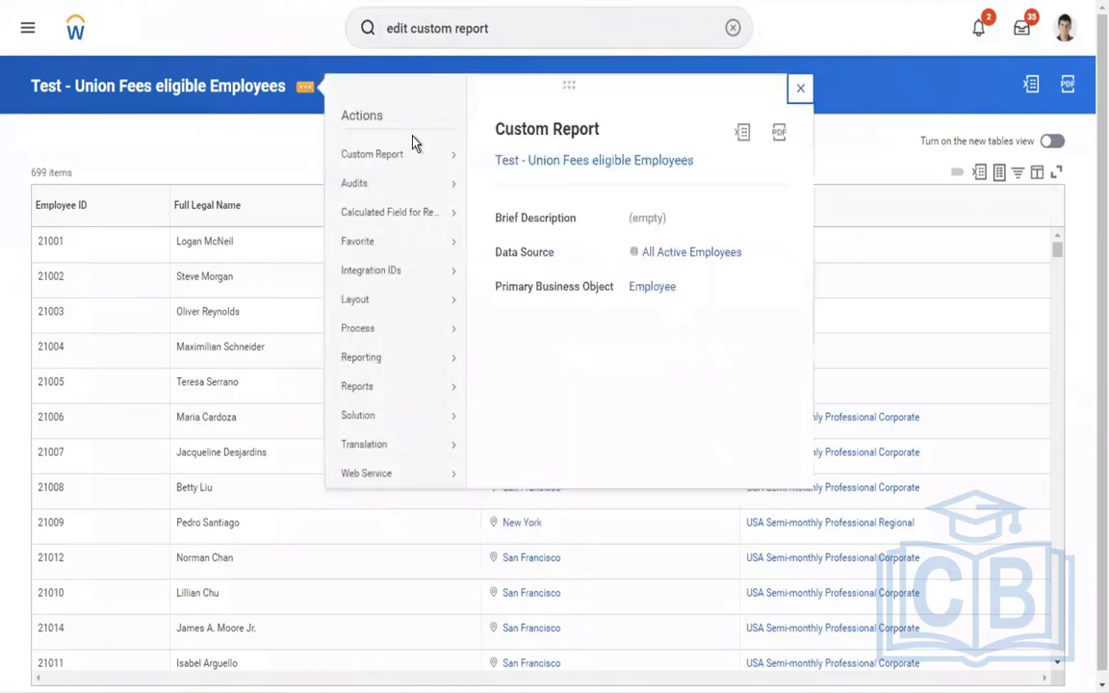
pyautogui.moveTo(425, 153)
pyautogui.click(490, 153)
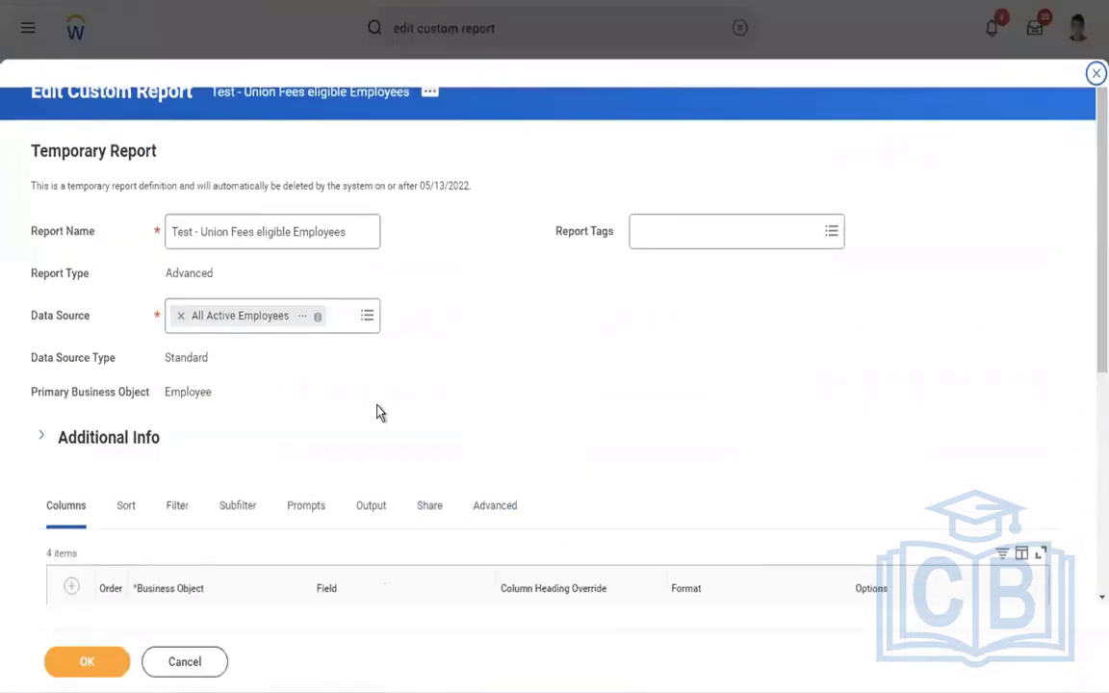
pyautogui.click(178, 508)
pyautogui.scroll(-1, 470, 376)
pyautogui.scroll(-3, 470, 377)
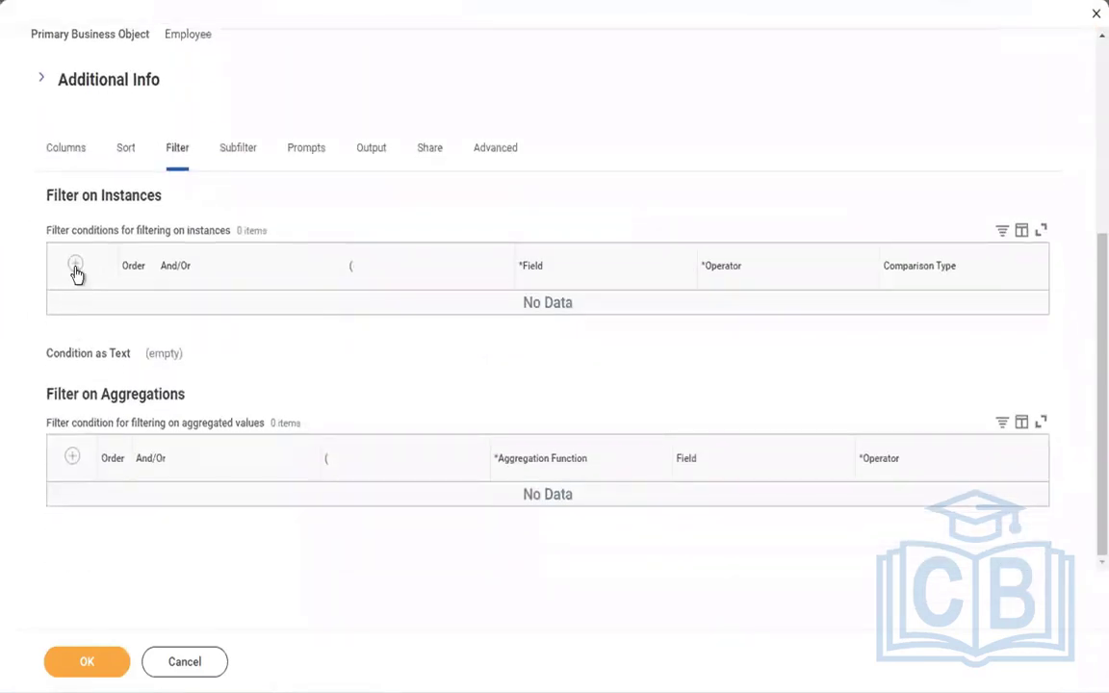
# Add an instance filter condition on the Location field with the operator "in the selection list"
pyautogui.click(75, 268)
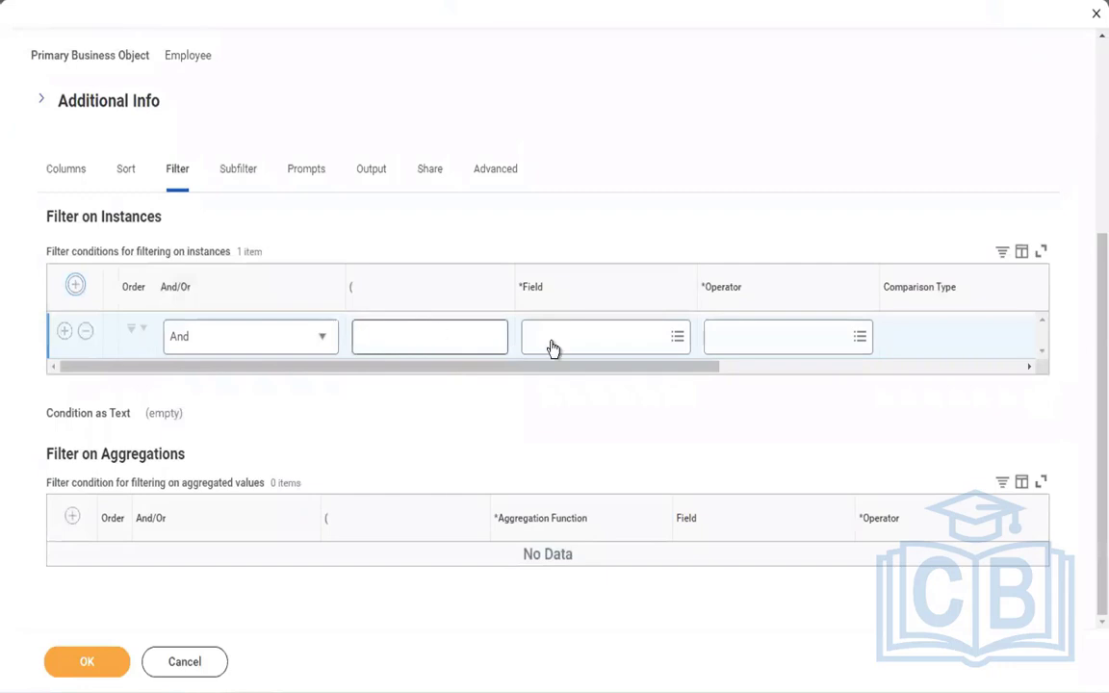
pyautogui.click(565, 346)
pyautogui.write('location')
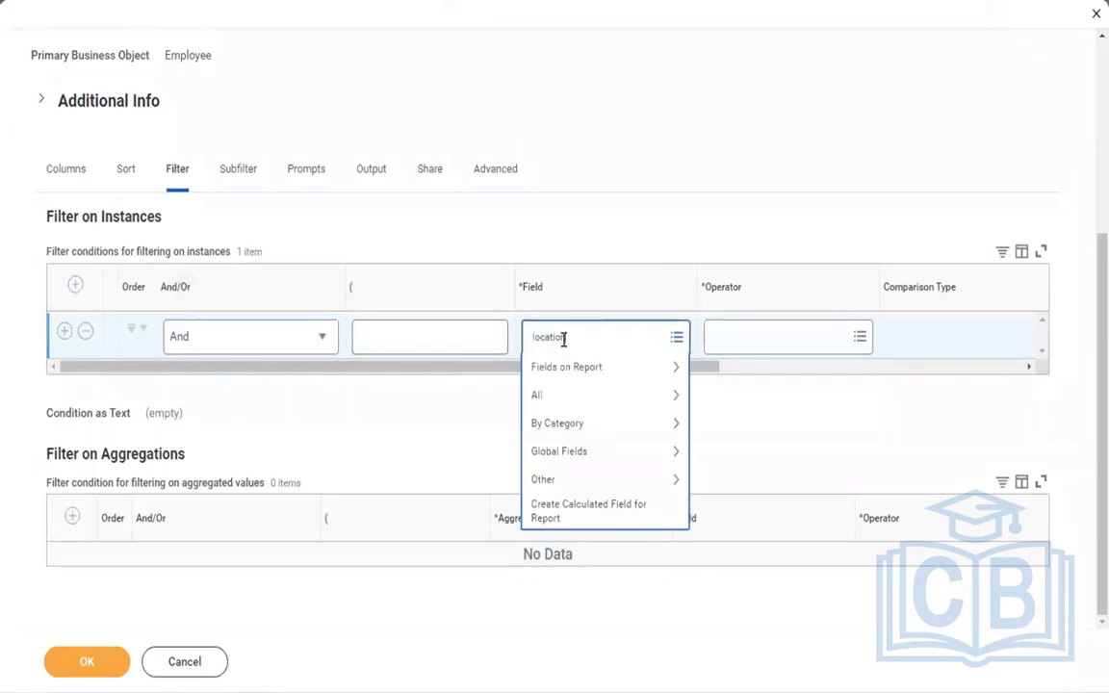
pyautogui.press('Return')
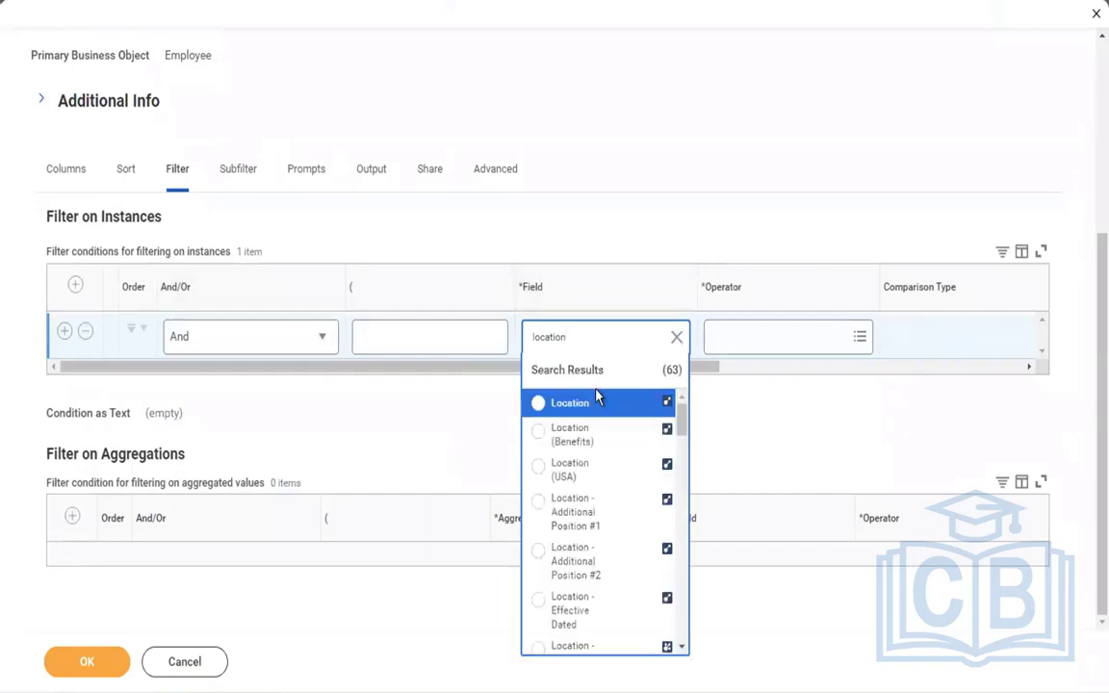
pyautogui.click(586, 399)
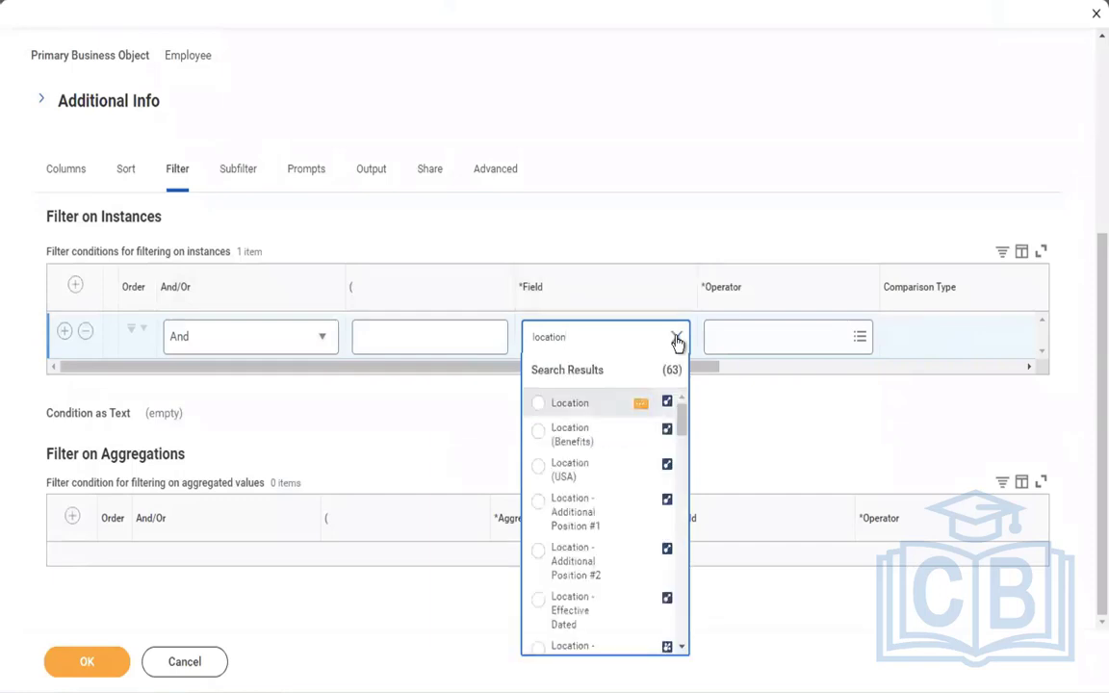
pyautogui.click(740, 333)
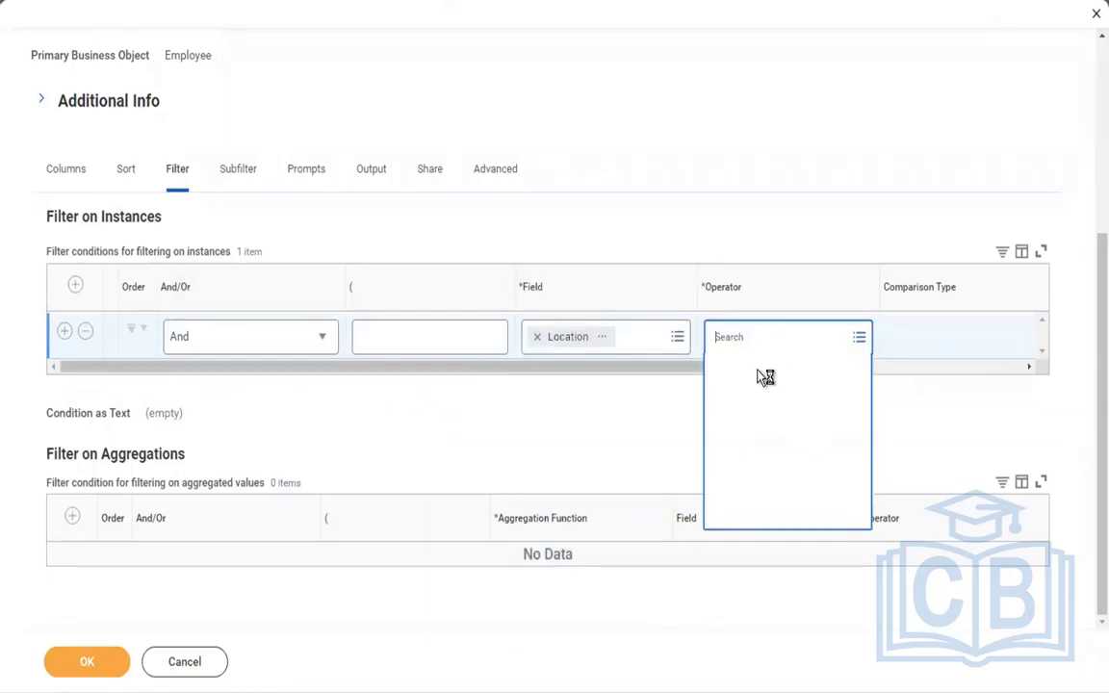
pyautogui.click(765, 371)
pyautogui.click(733, 402)
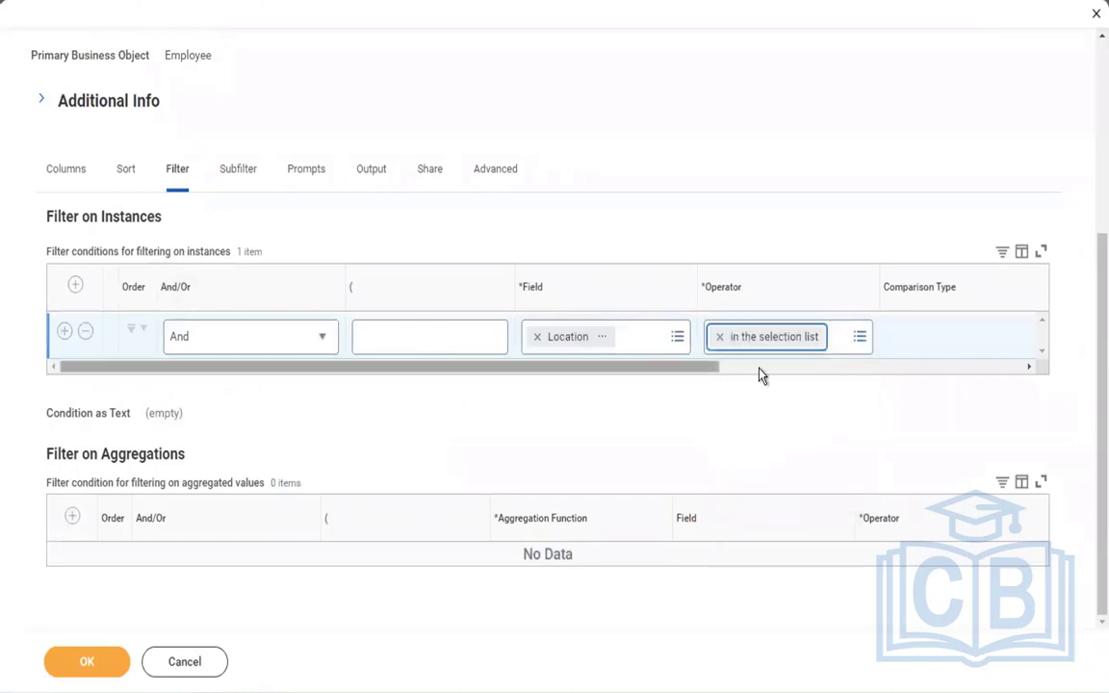
# Add both New York and both Chicago locations as comparison values of the Location filter condition
pyautogui.moveTo(758, 376); pyautogui.dragTo(868, 378)
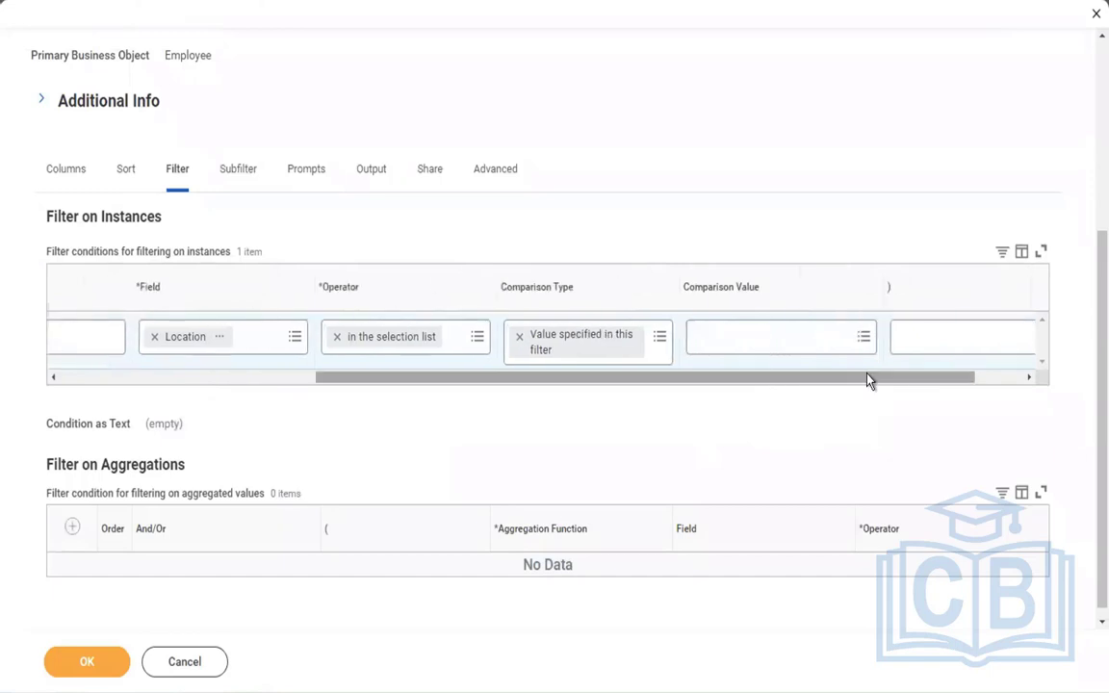
pyautogui.click(752, 336)
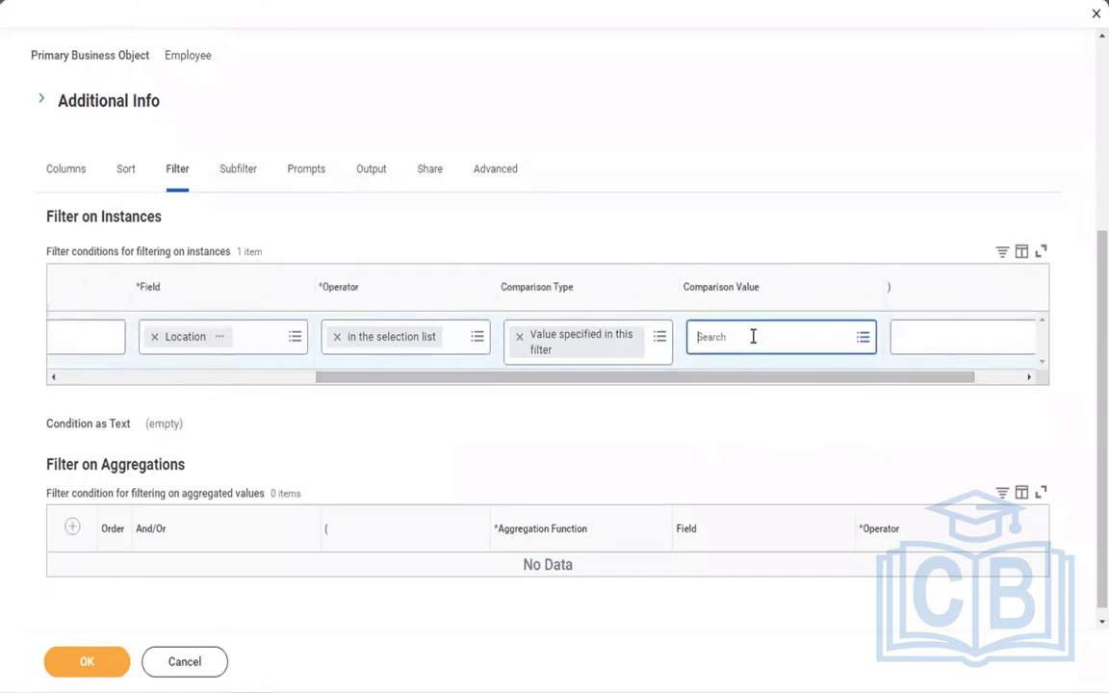
pyautogui.write('new york')
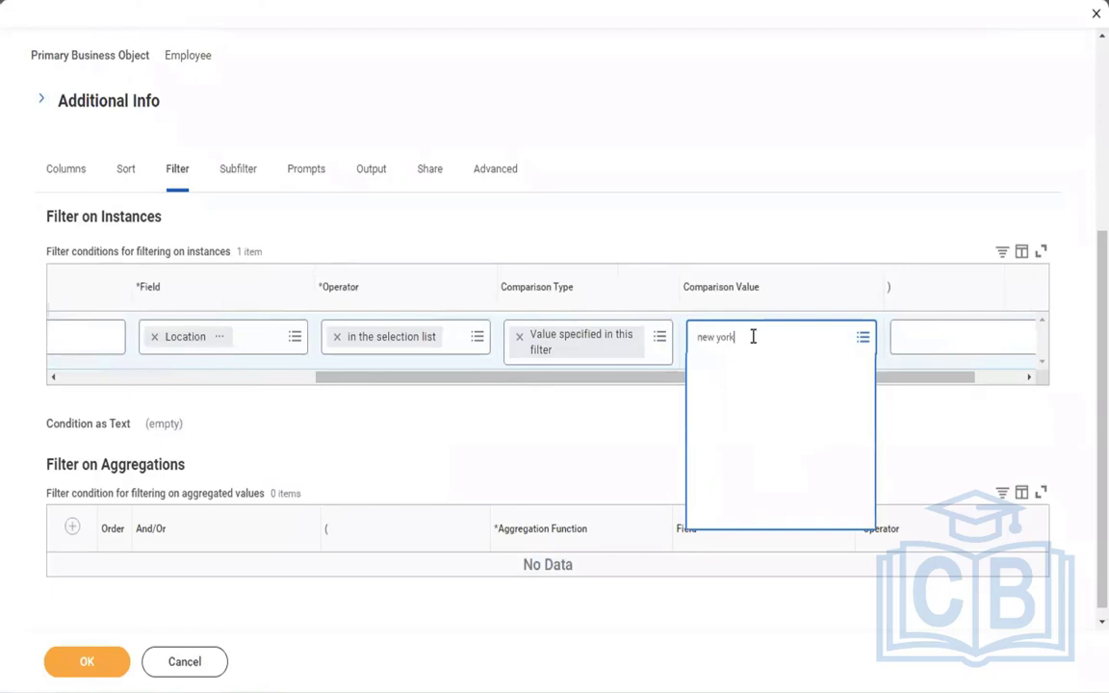
pyautogui.press('Return')
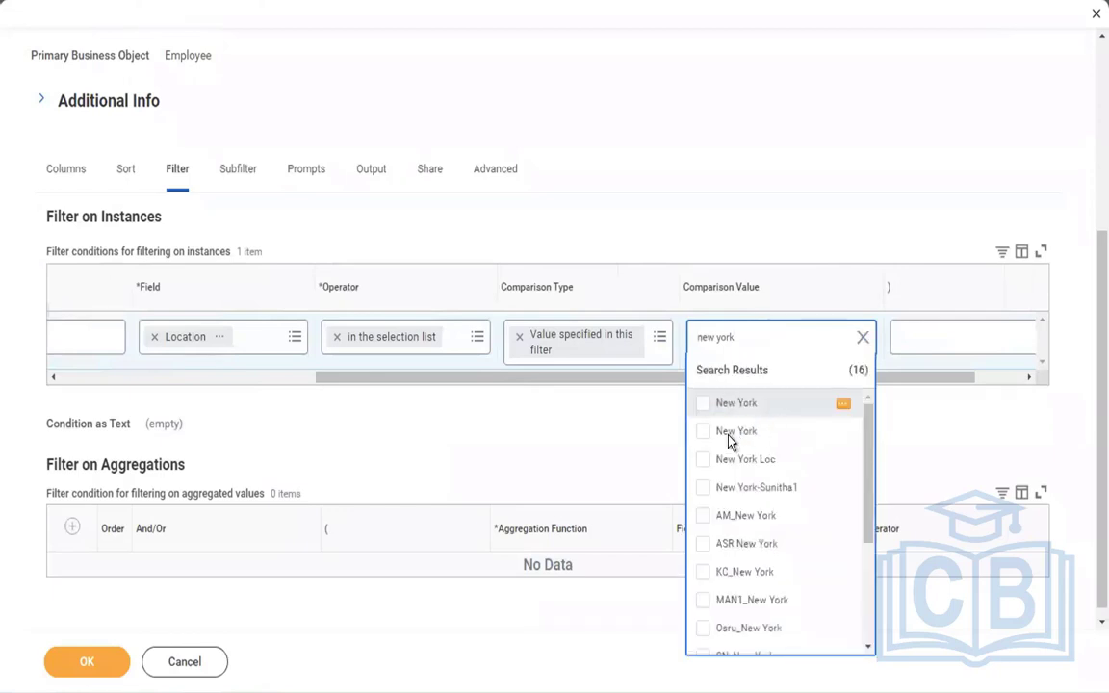
pyautogui.click(730, 404)
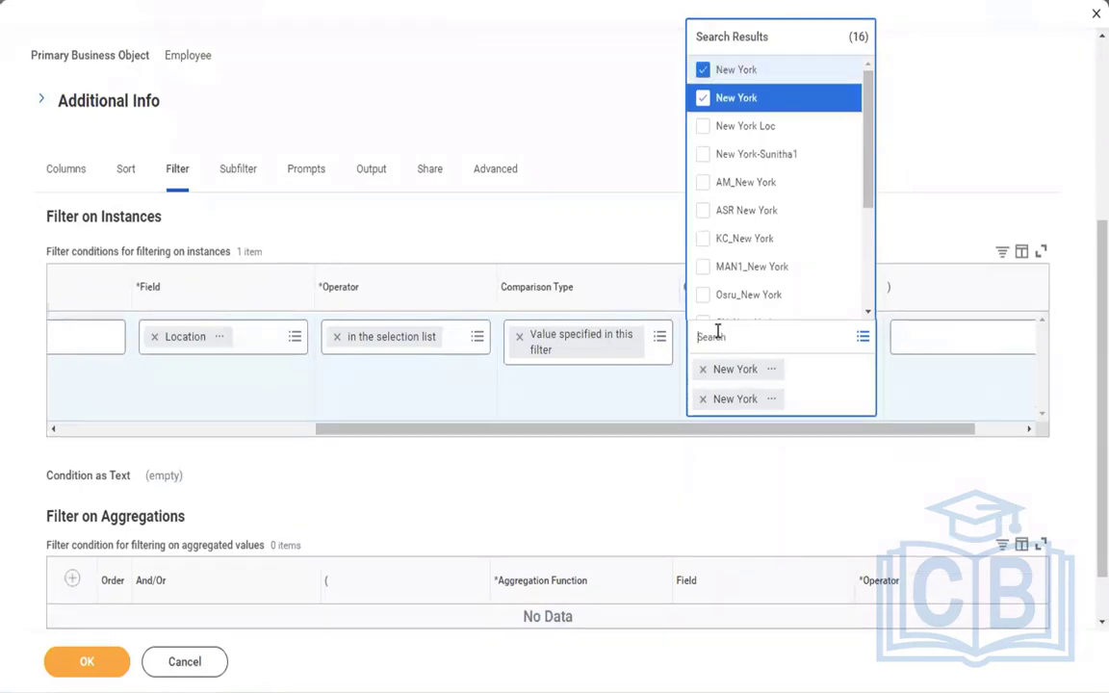
pyautogui.write('chic')
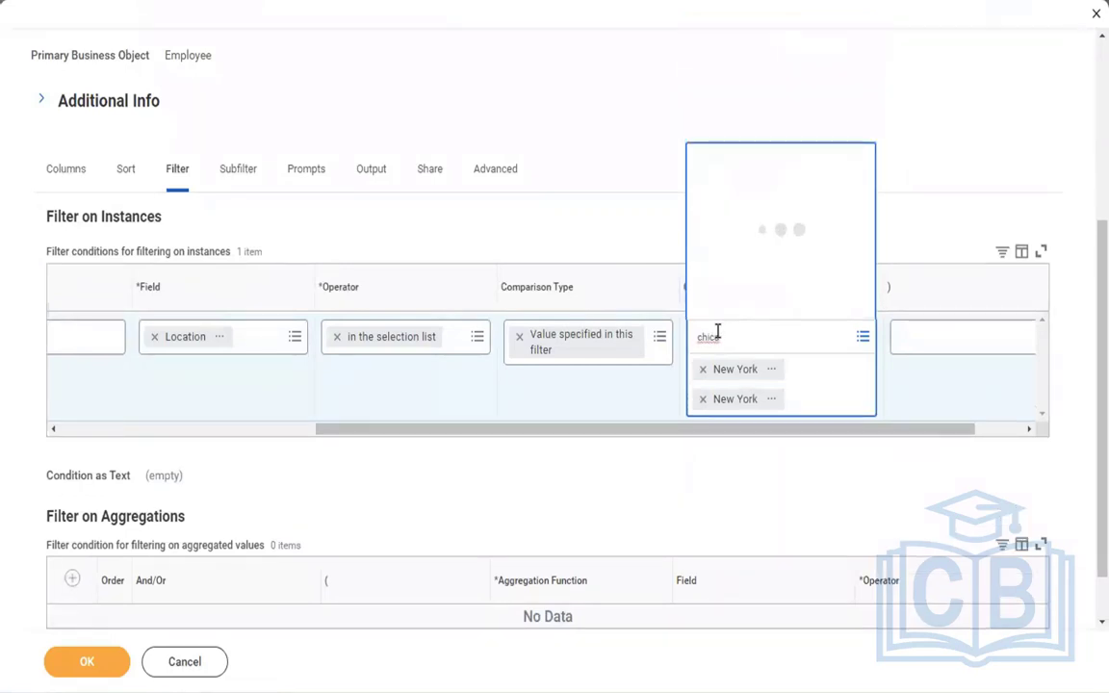
pyautogui.write('a')
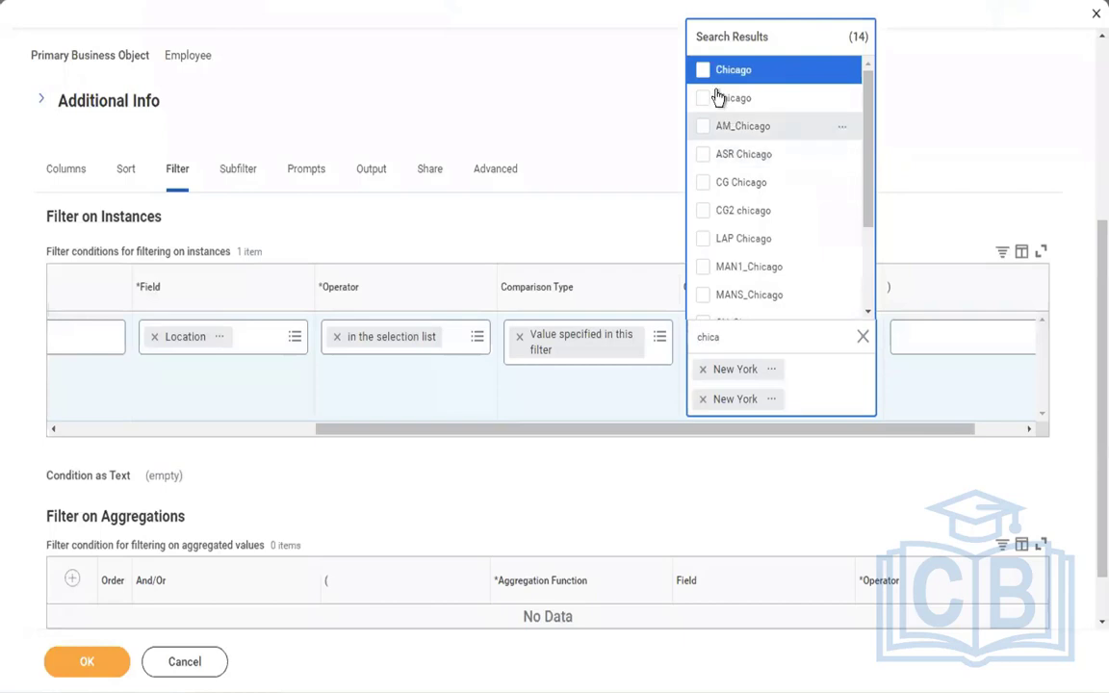
pyautogui.click(708, 97)
pyautogui.click(705, 72)
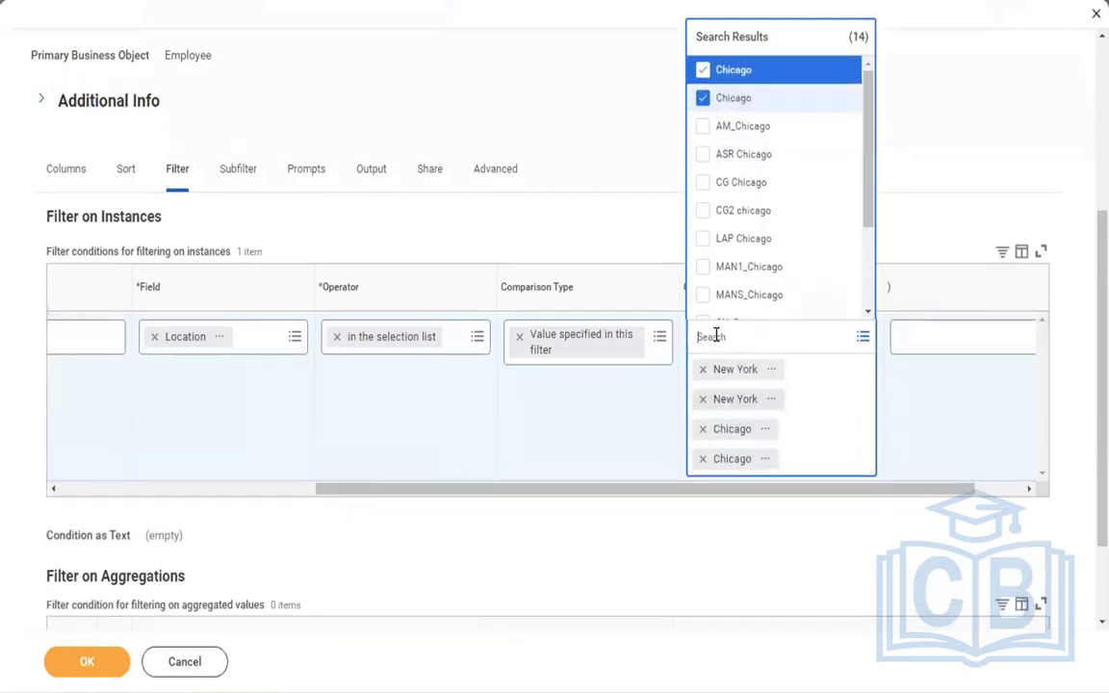
# Add Boston and both Atlanta locations to the comparison values of the Location filter condition
pyautogui.write('boston')
pyautogui.press('Return')
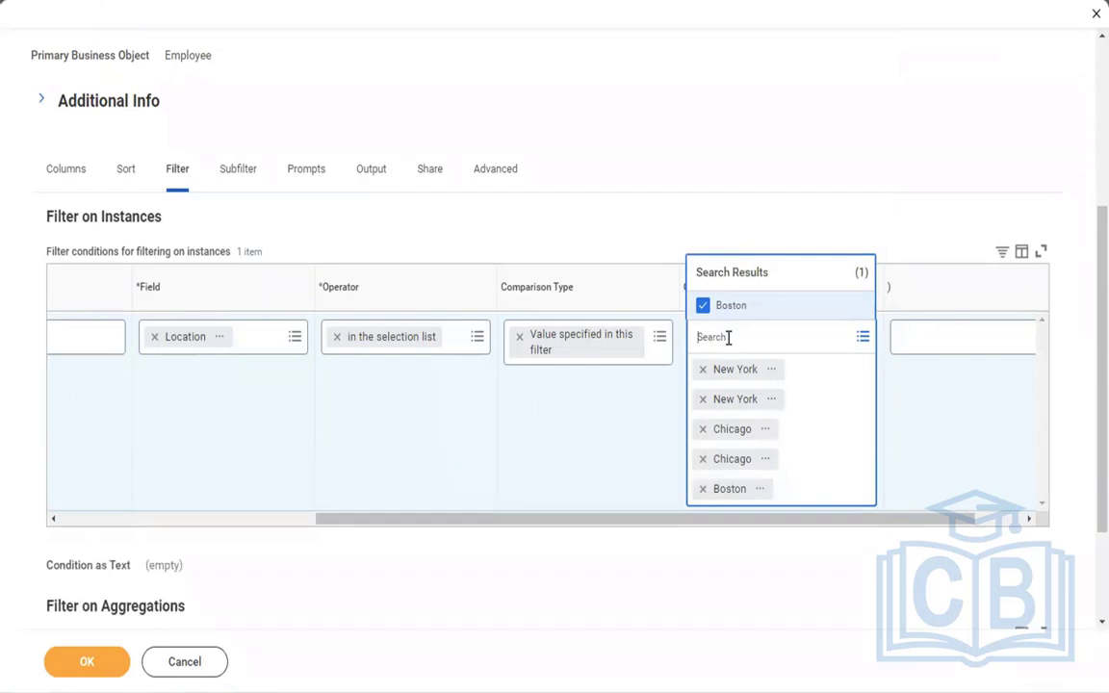
pyautogui.write('atlanta')
pyautogui.press('Return')
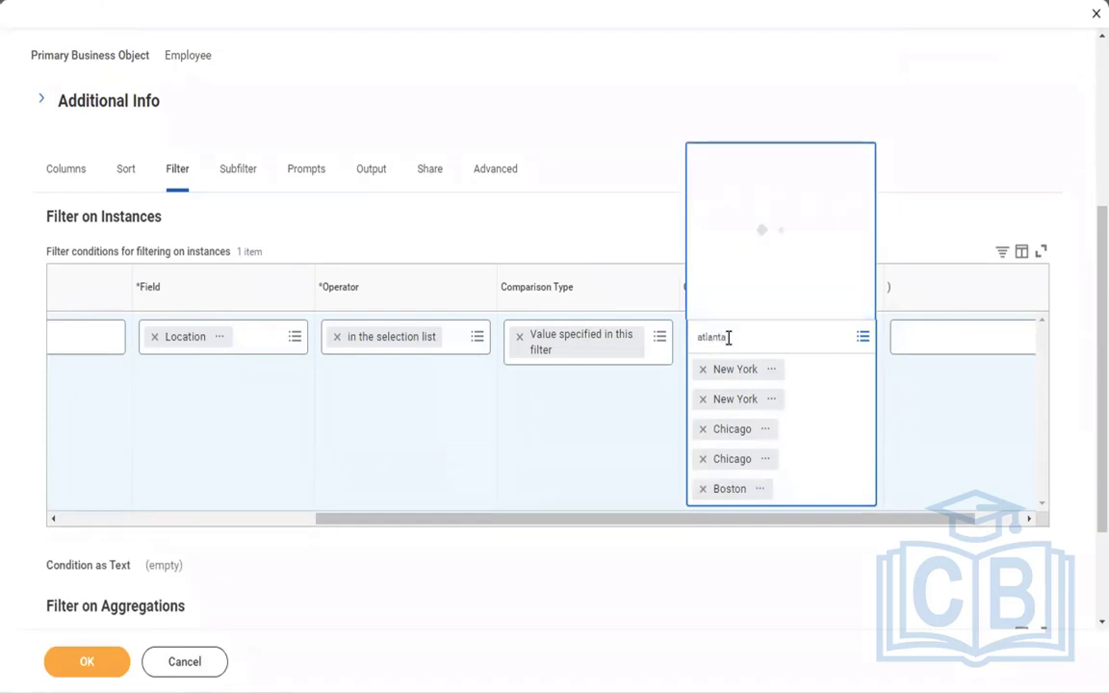
pyautogui.click(732, 110)
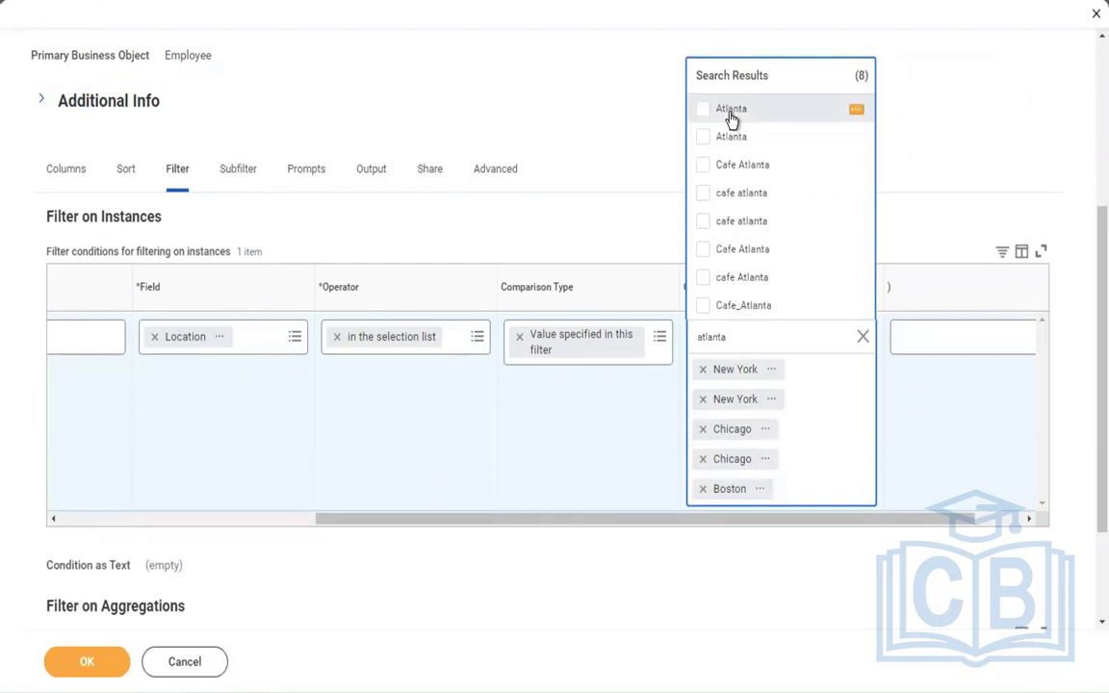
pyautogui.click(730, 137)
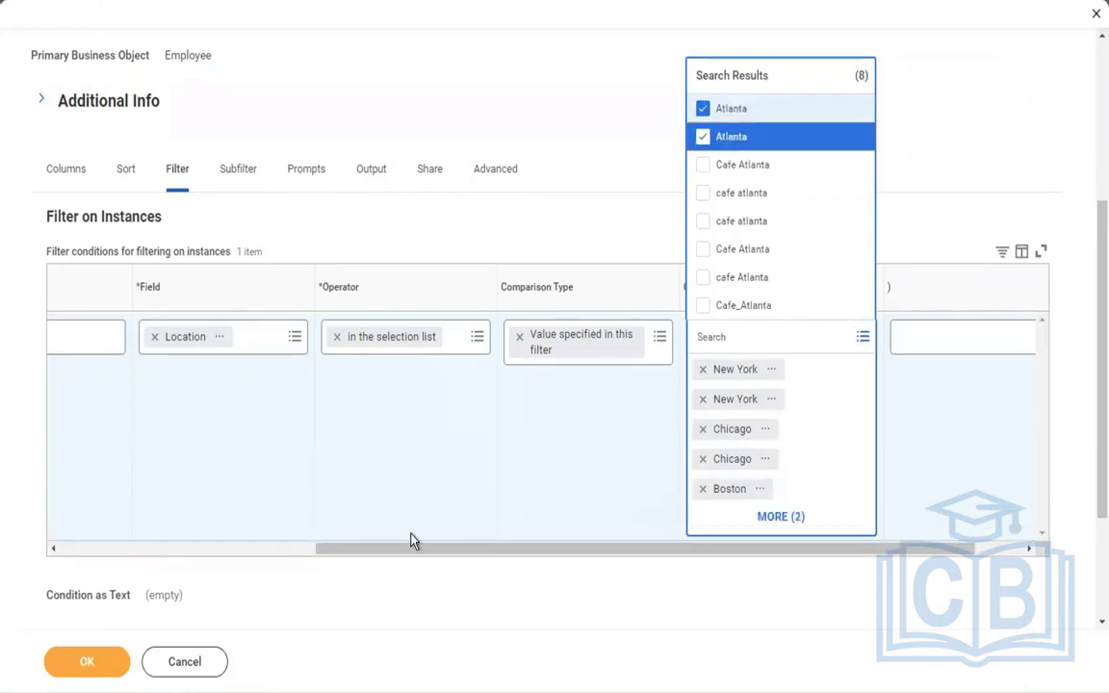
# Save the report definition with the Location filter and run the report
pyautogui.moveTo(389, 548); pyautogui.dragTo(53, 524)
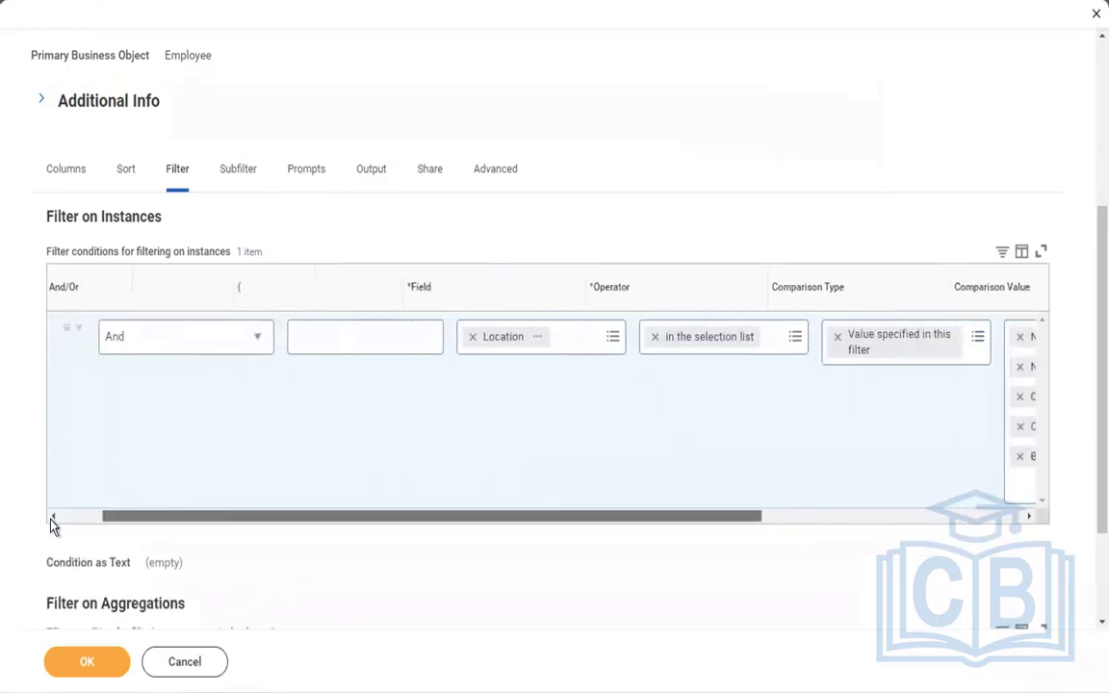
pyautogui.click(75, 666)
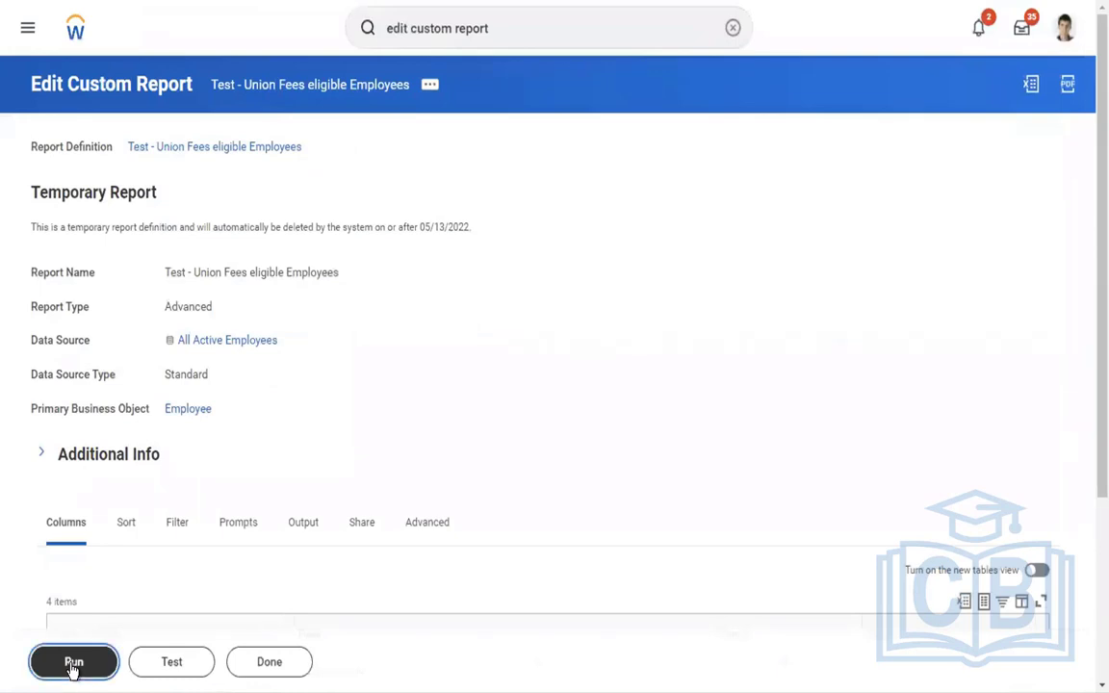
pyautogui.click(73, 664)
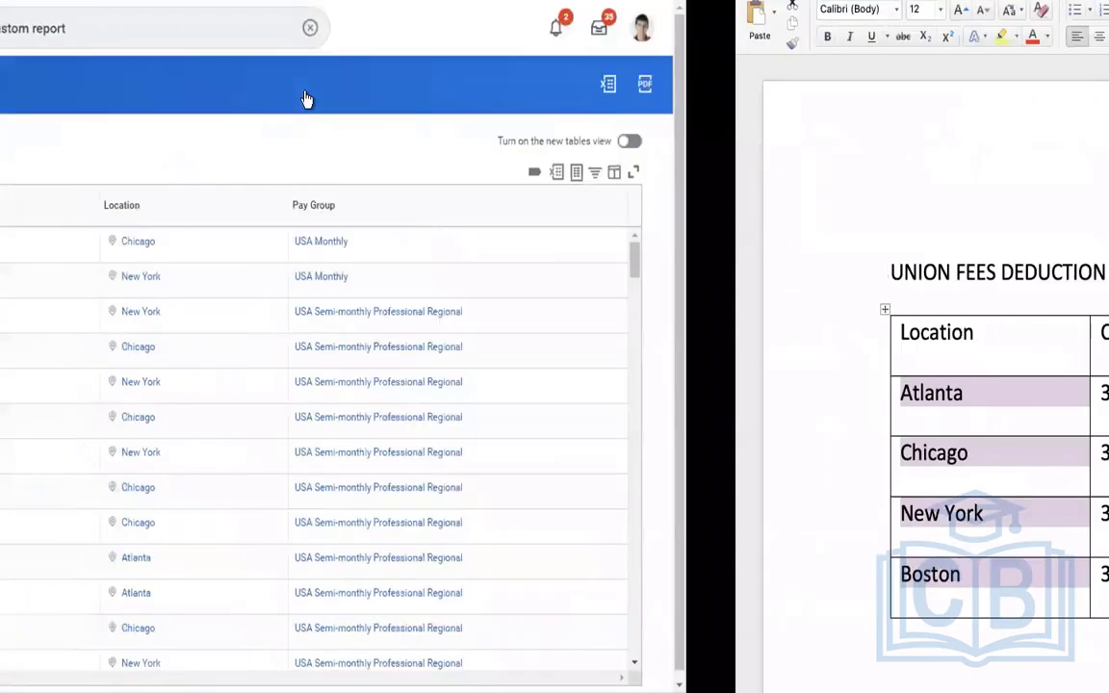
# Open the Test - Union Fees eligible Employees report definition for editing and show its instance filter conditions
pyautogui.click(304, 86)
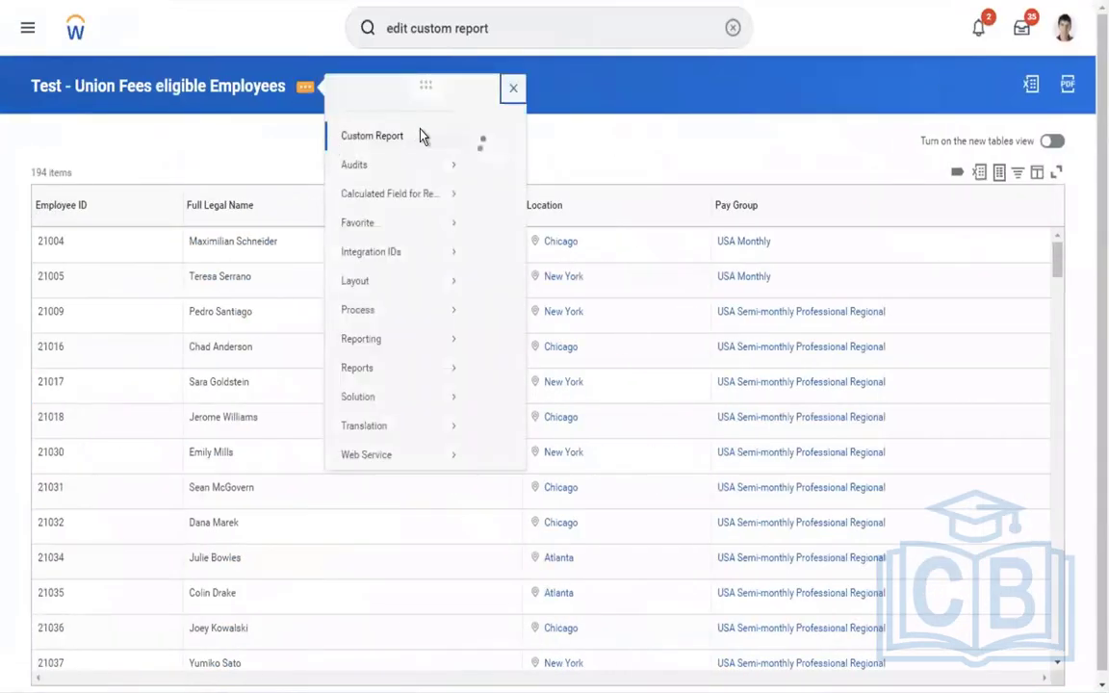
pyautogui.moveTo(403, 166)
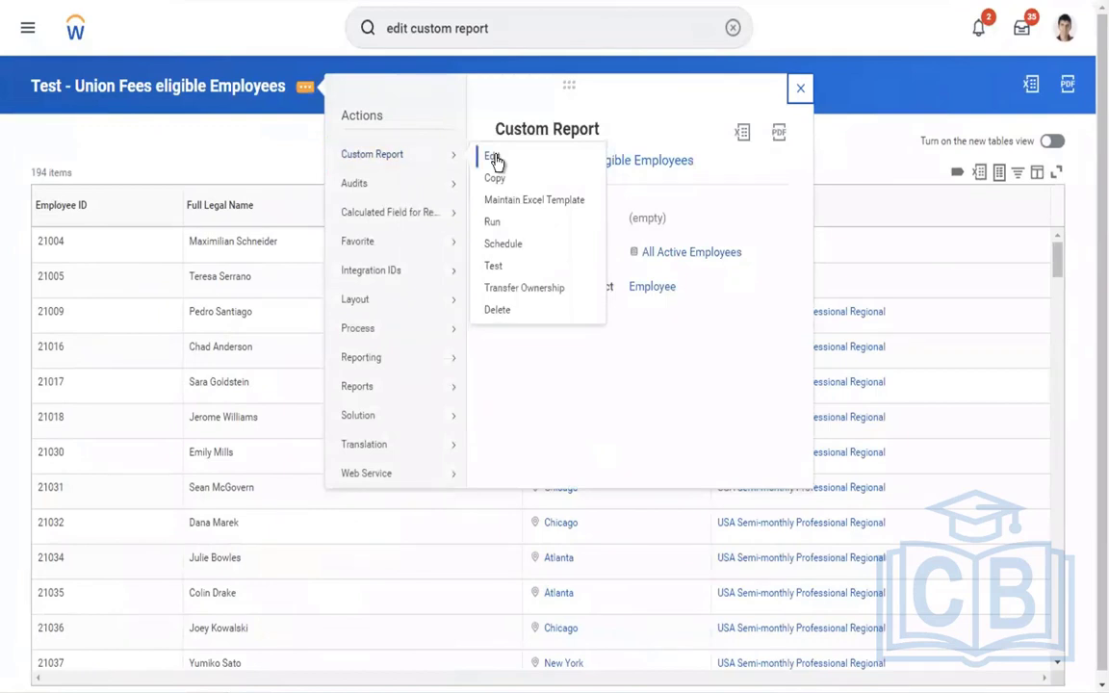
pyautogui.click(497, 163)
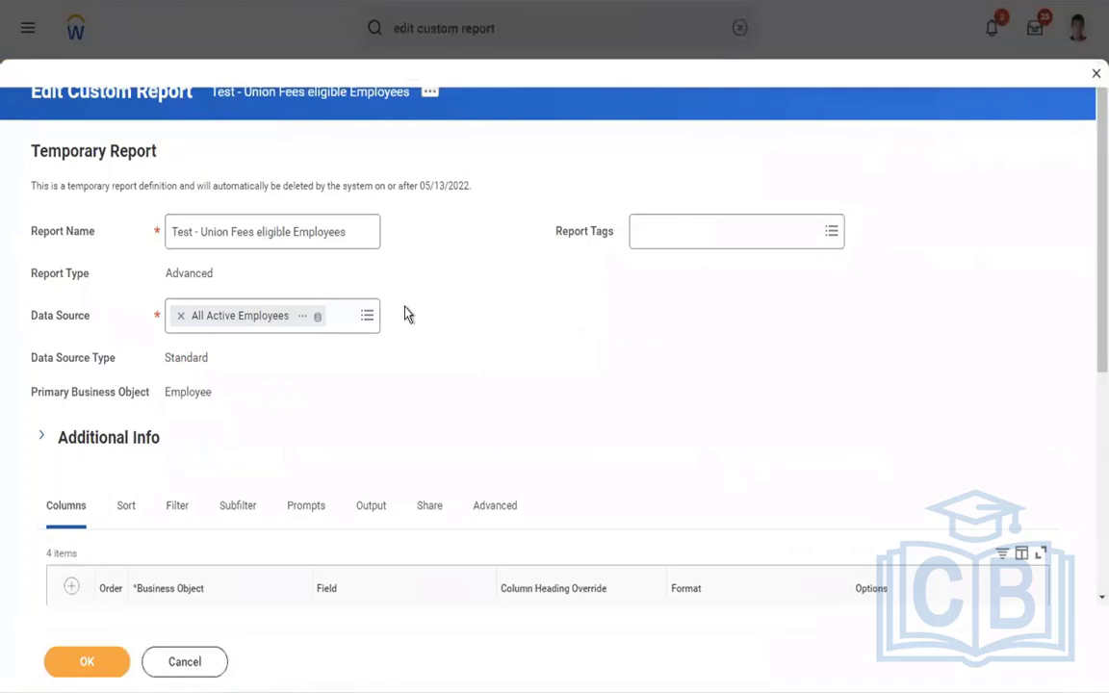
pyautogui.scroll(-3, 406, 310)
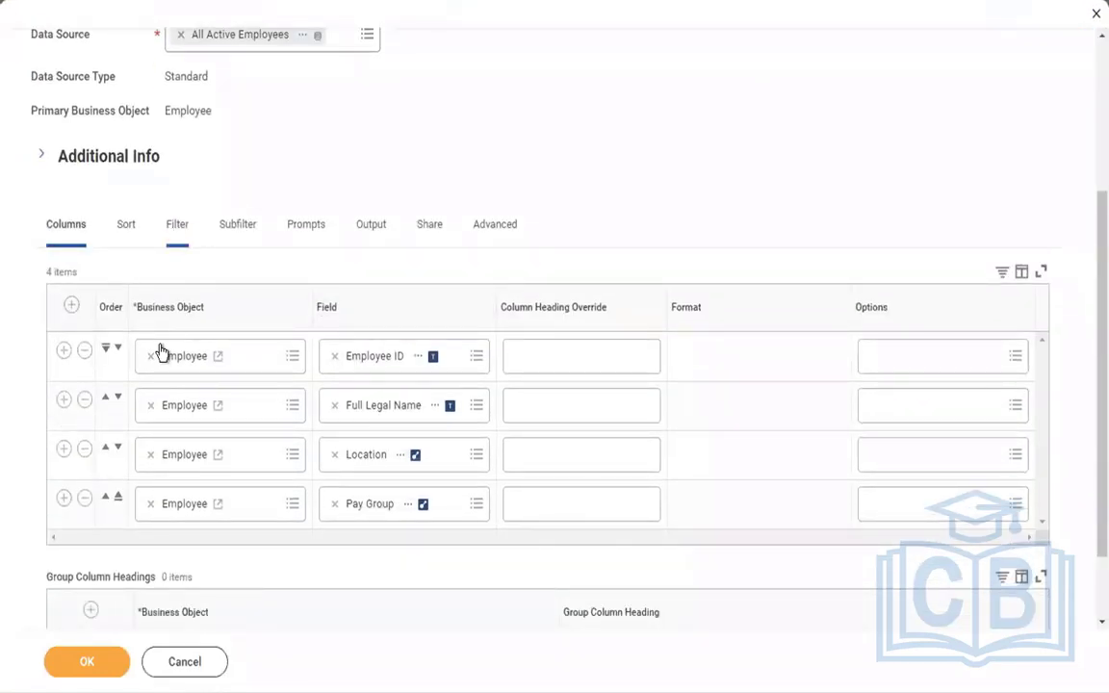
pyautogui.click(159, 240)
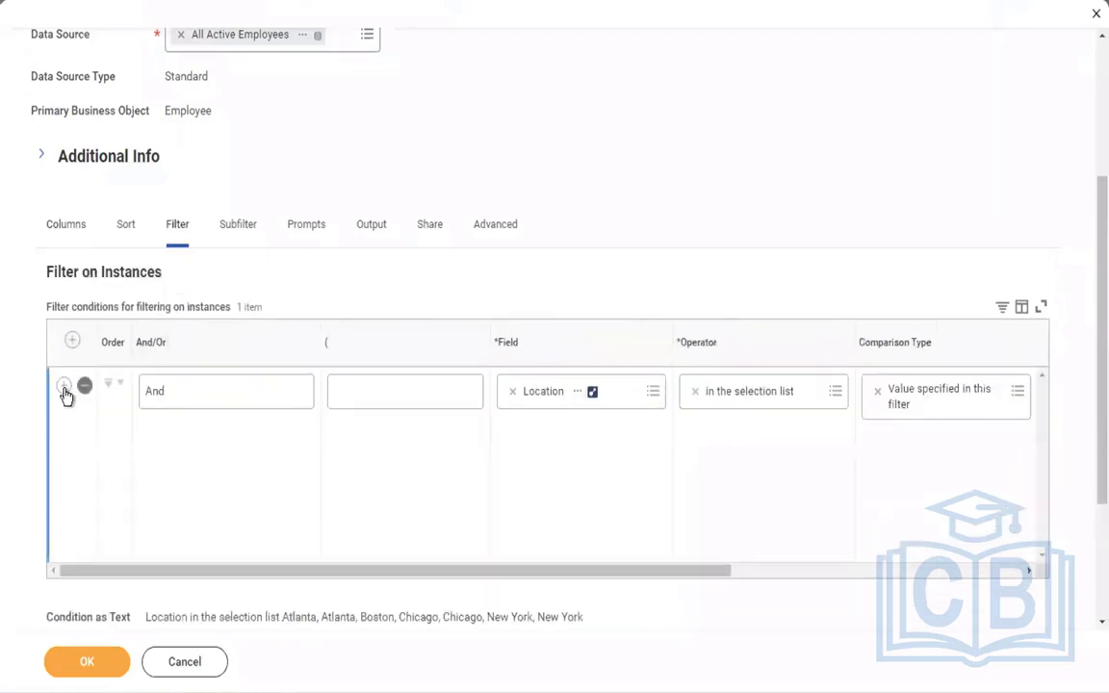
# Add a second instance filter condition, joined with And, on the Cost Center field with the operator "in the selection list"
pyautogui.click(404, 391)
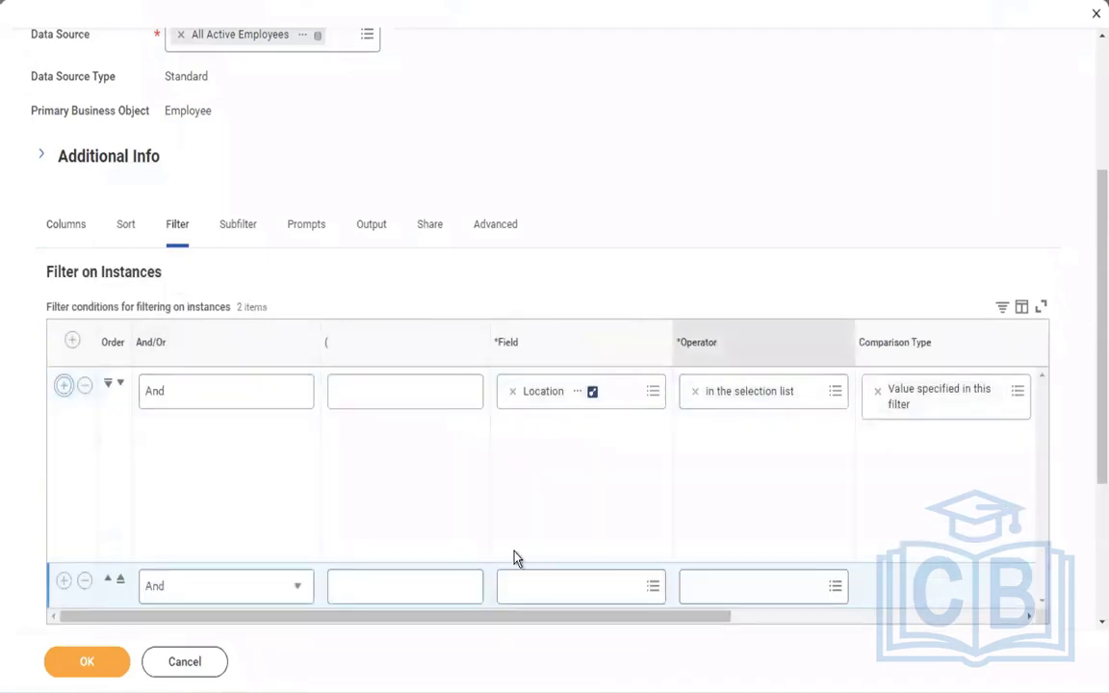
pyautogui.click(546, 594)
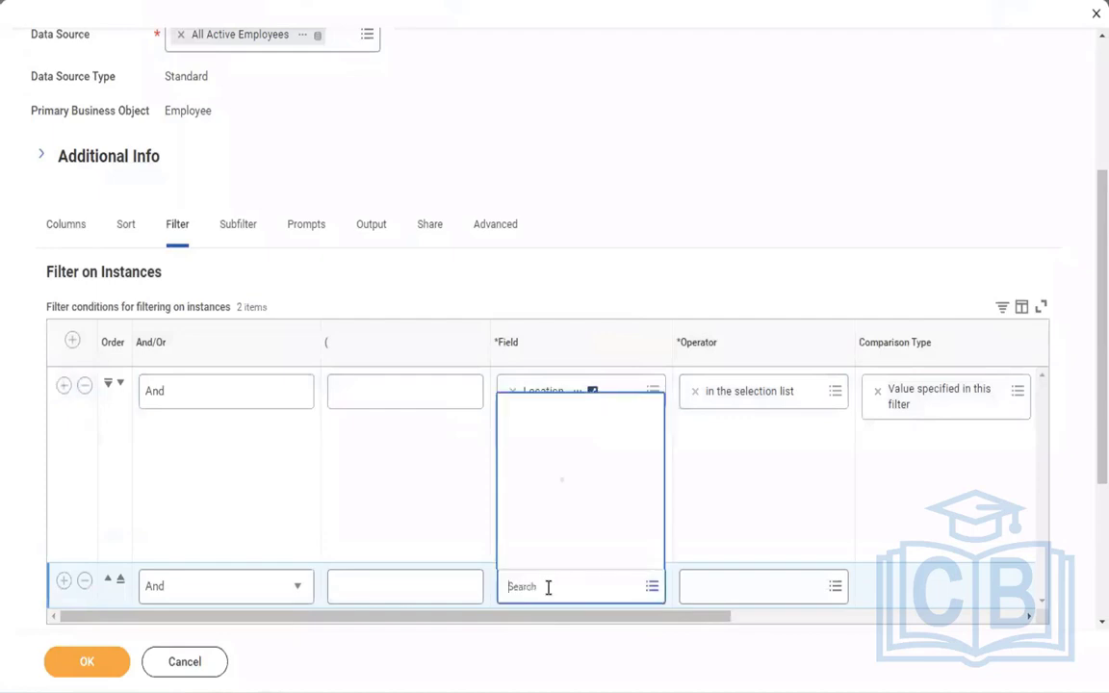
pyautogui.write('cost cent')
pyautogui.click(536, 238)
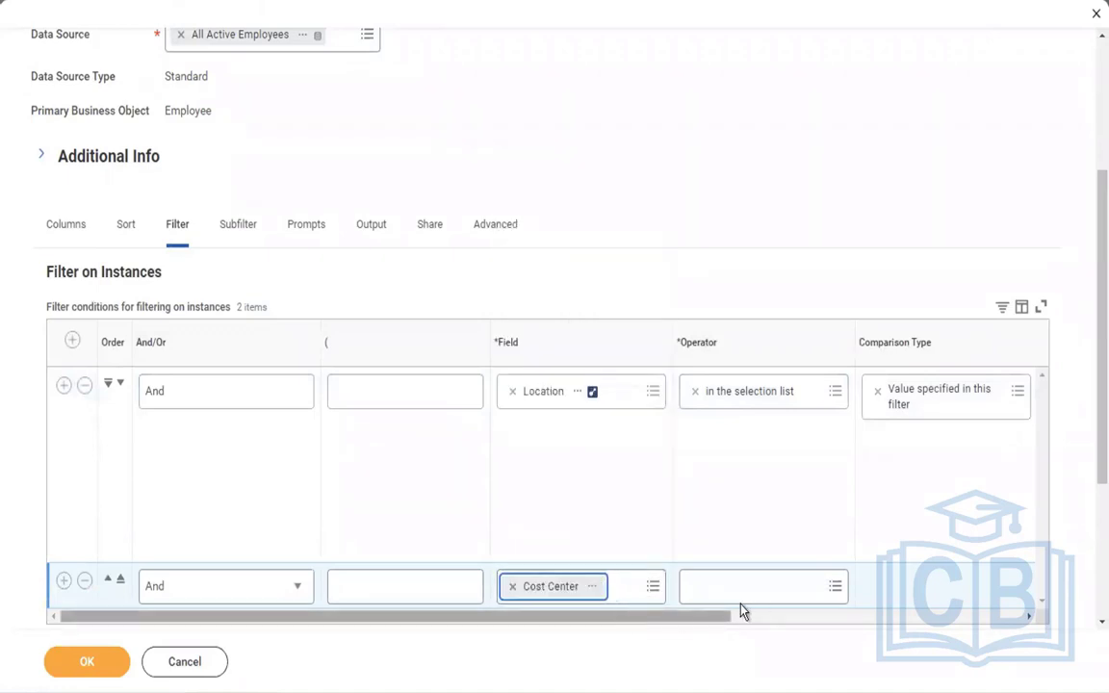
pyautogui.hscroll(3, 741, 604)
pyautogui.click(574, 586)
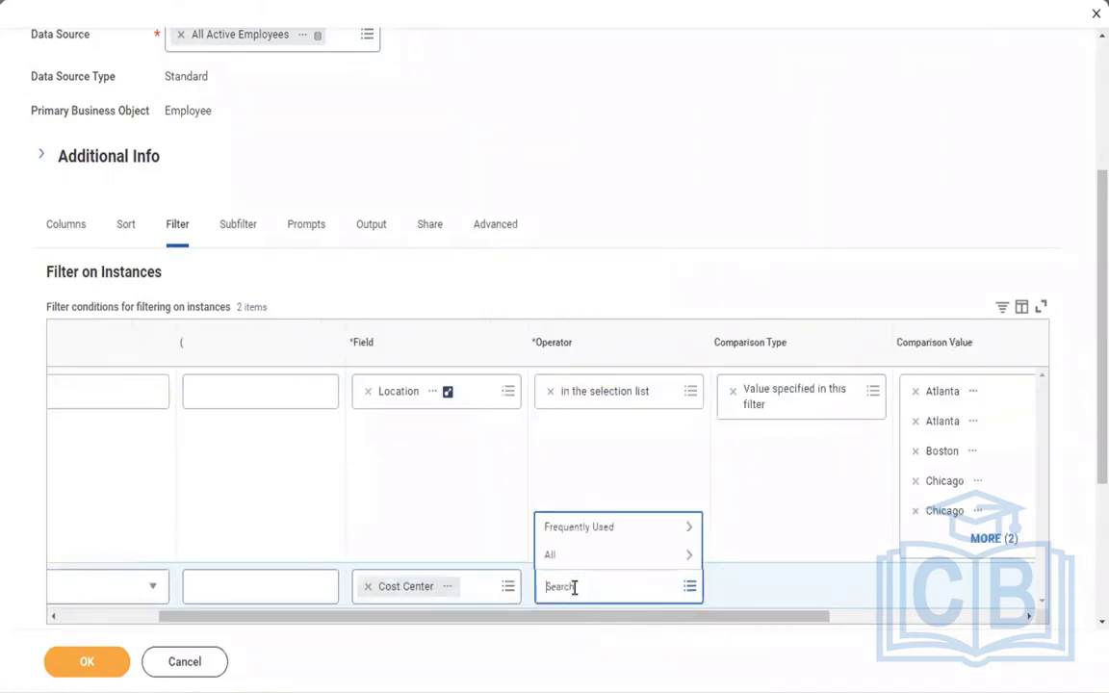
pyautogui.click(558, 526)
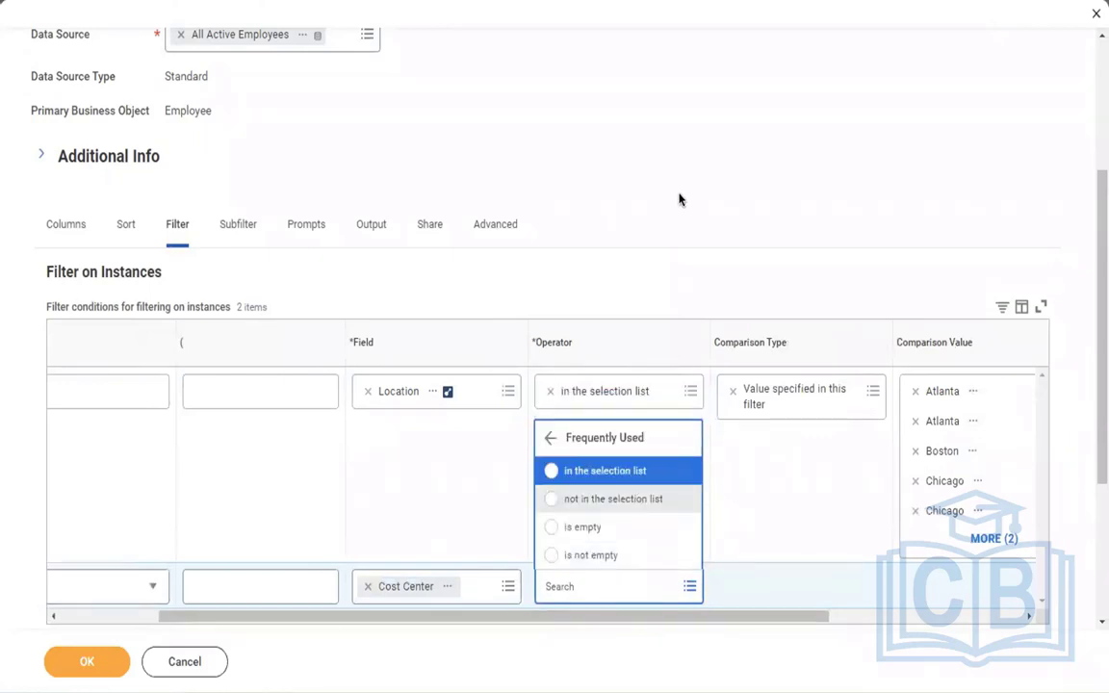
pyautogui.click(585, 473)
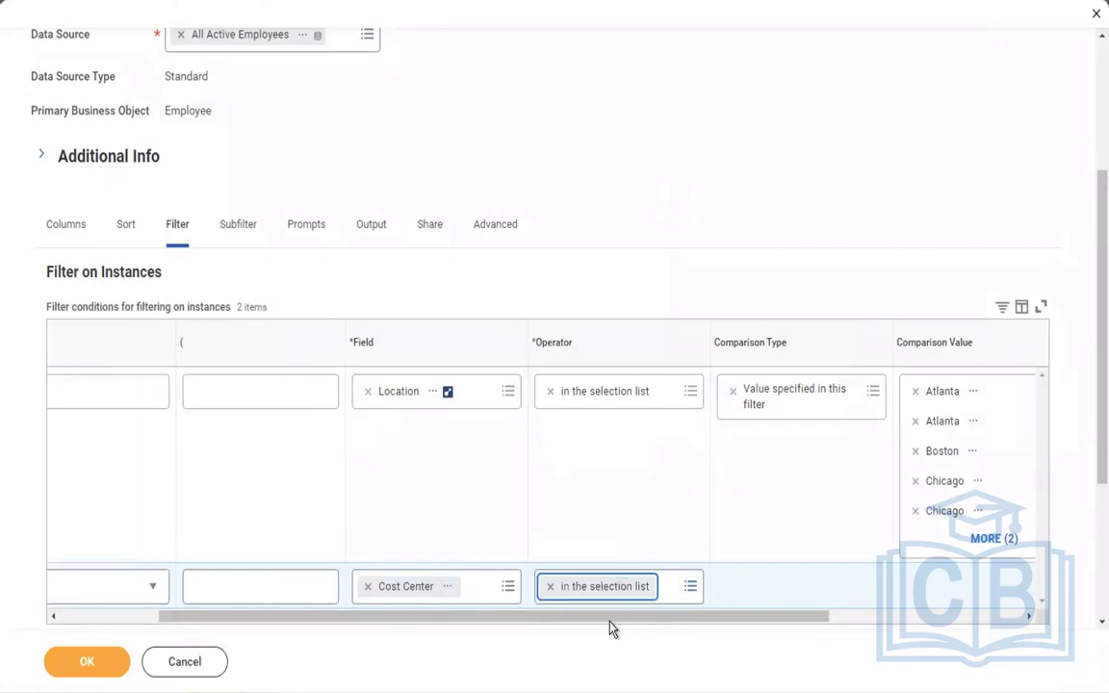
# Set 34000 Facilities as the comparison value of the Cost Center filter condition, using a value specified in this filter
pyautogui.click(757, 597)
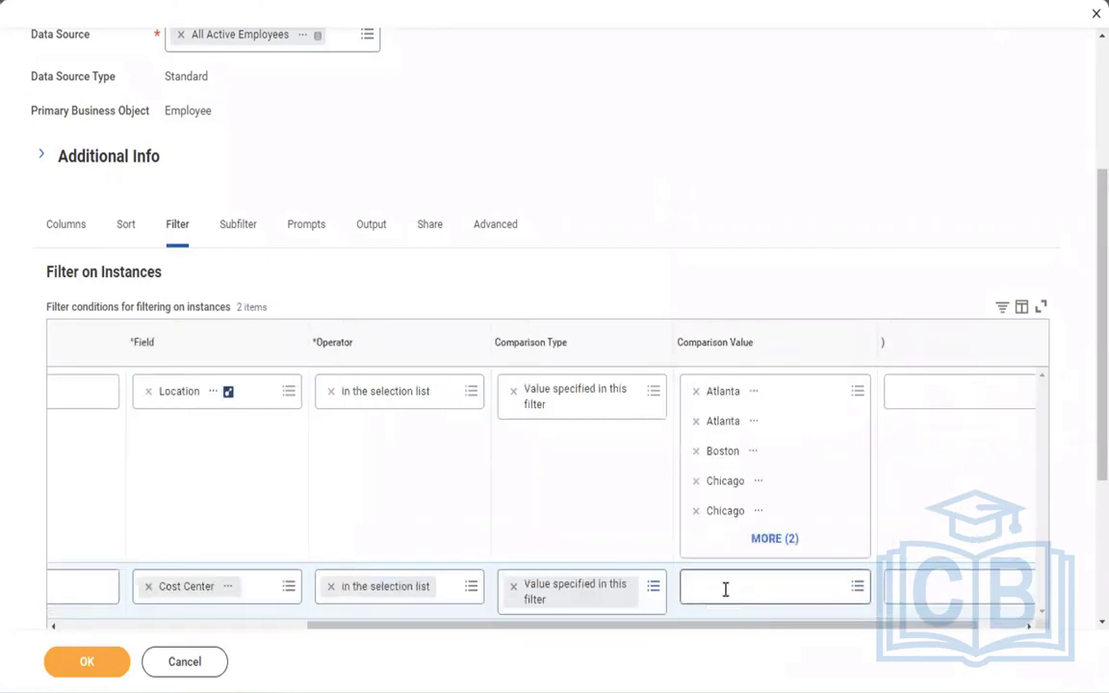
pyautogui.click(726, 591)
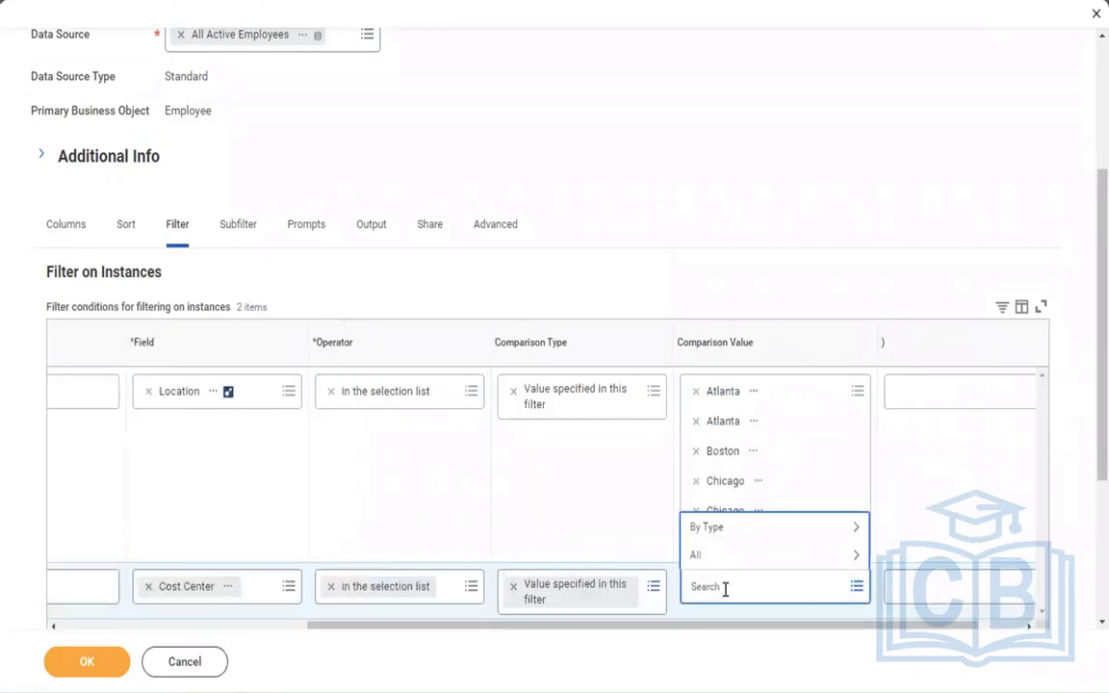
pyautogui.write('34000')
pyautogui.press('Return')
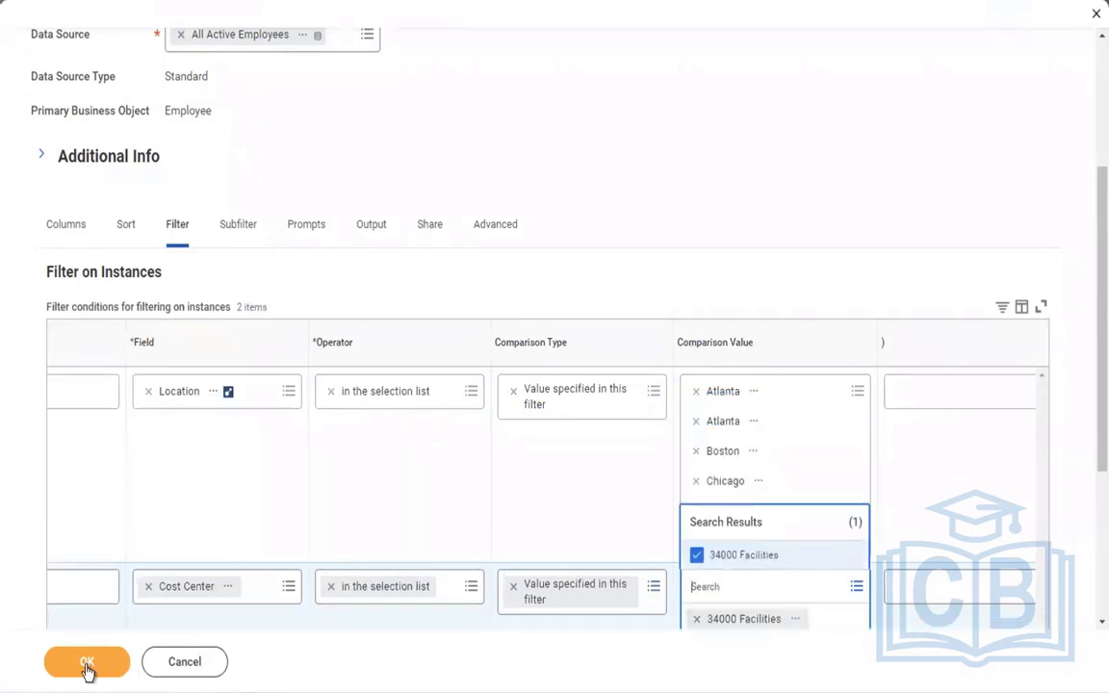
# Save the report definition with the added Cost Center condition and run the report to review the listed employees
pyautogui.click(85, 668)
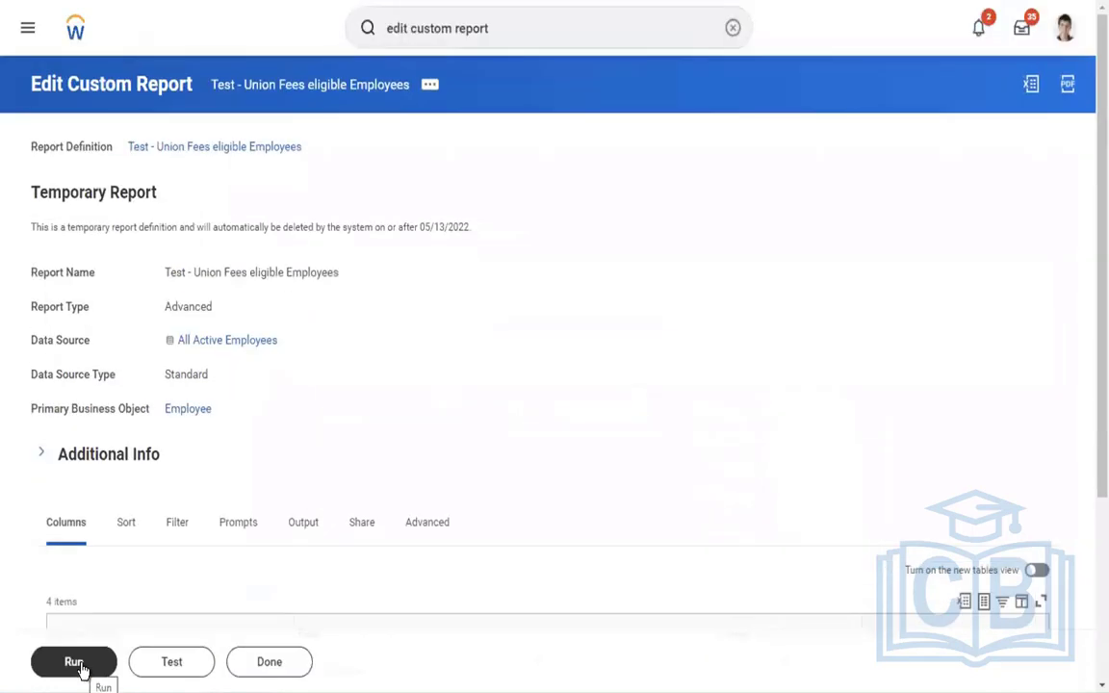
pyautogui.click(84, 666)
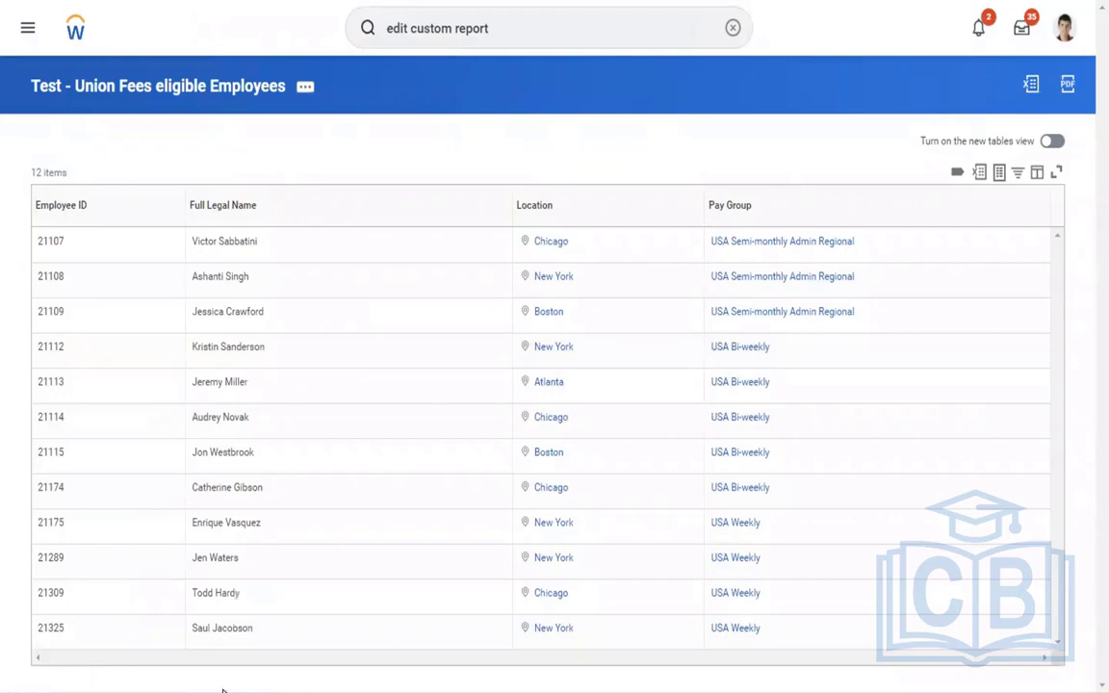
pyautogui.moveTo(354, 260); pyautogui.dragTo(375, 608)
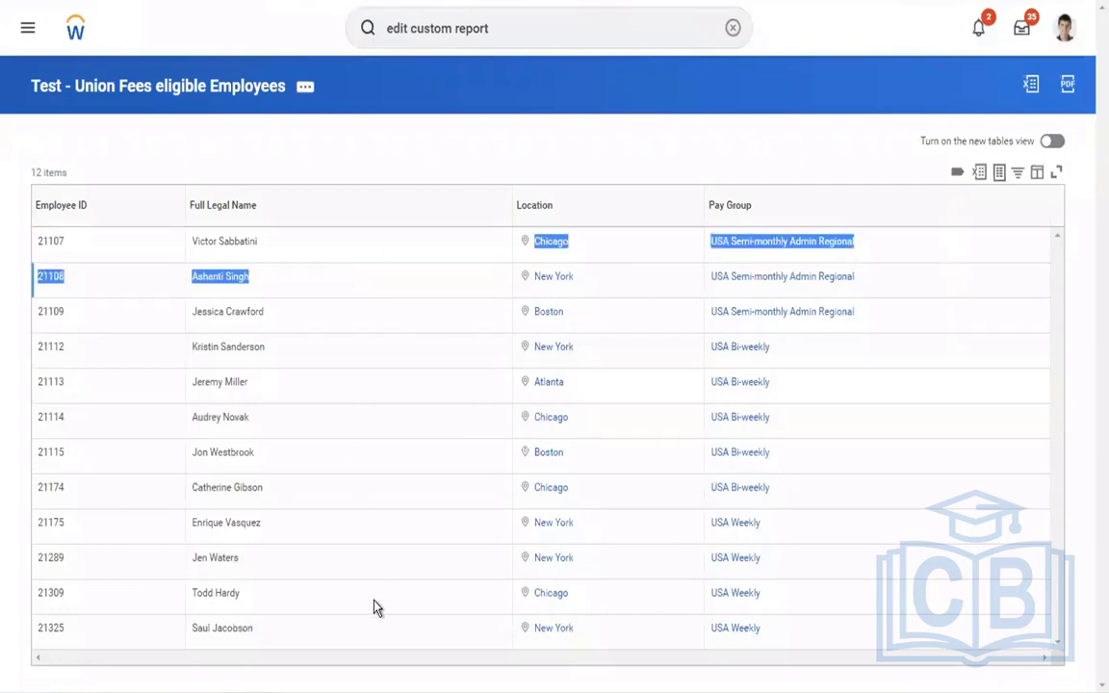